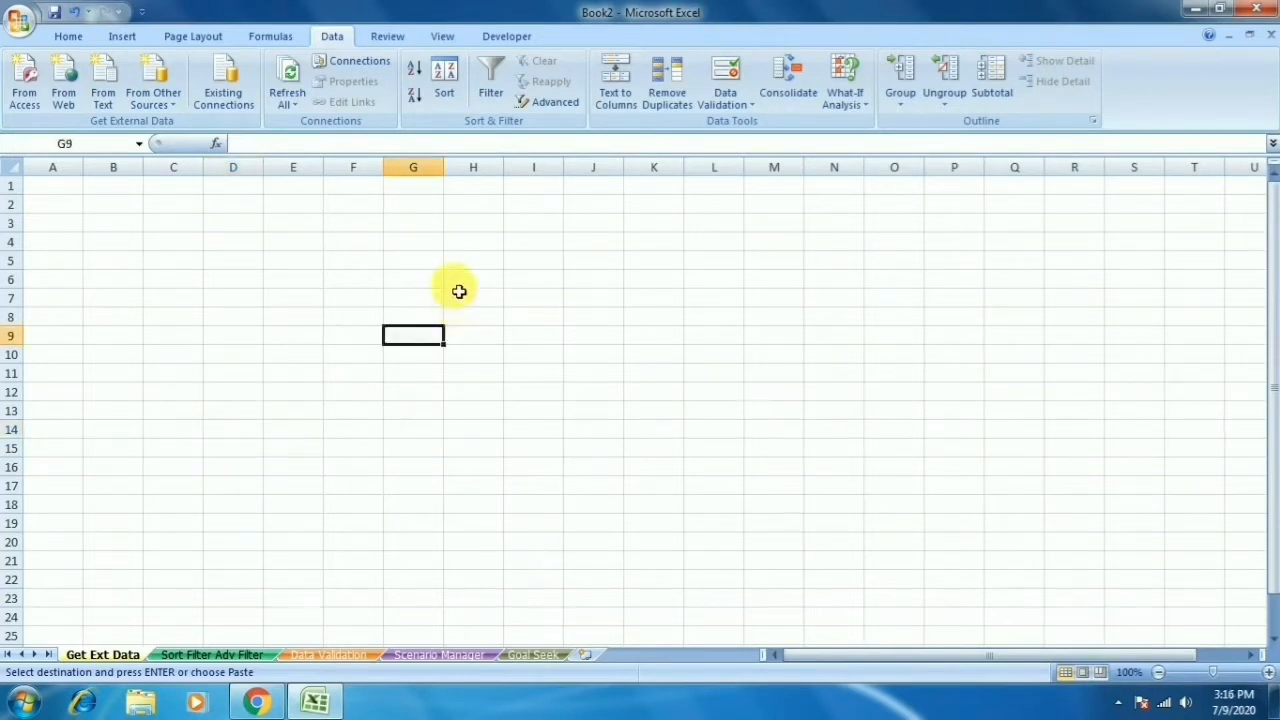
click(459, 289)
click(278, 286)
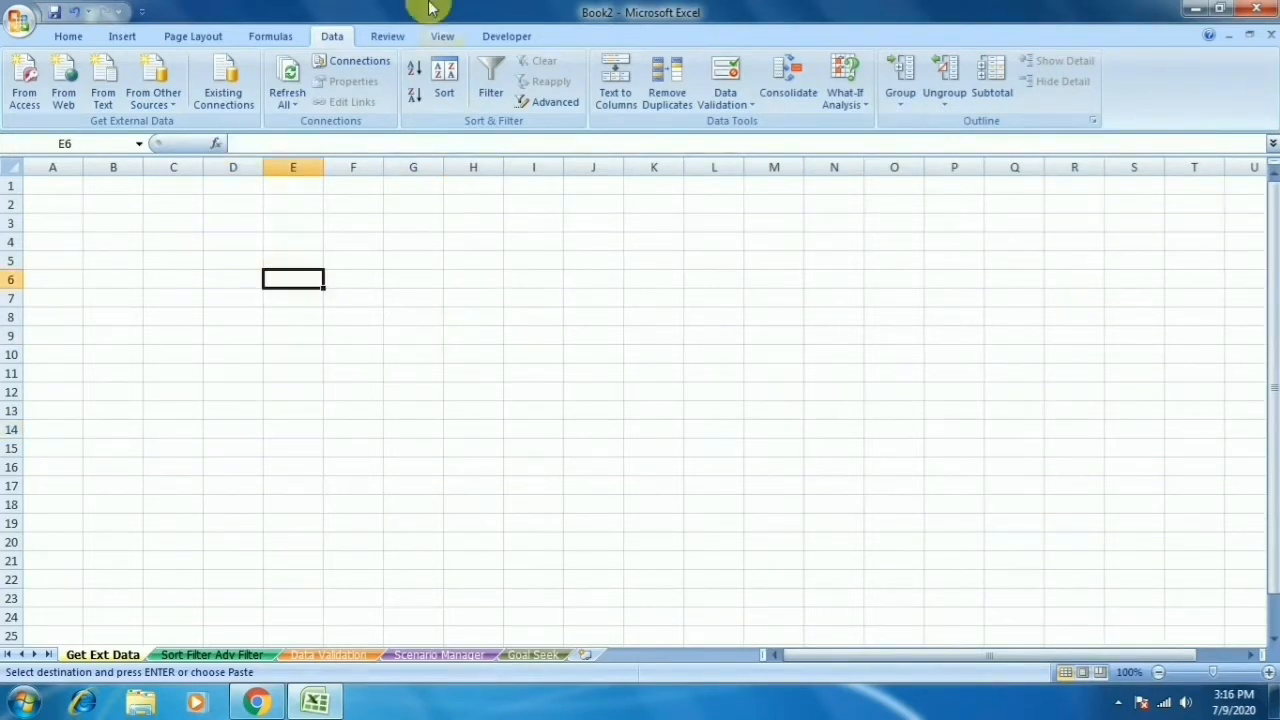
click(154, 220)
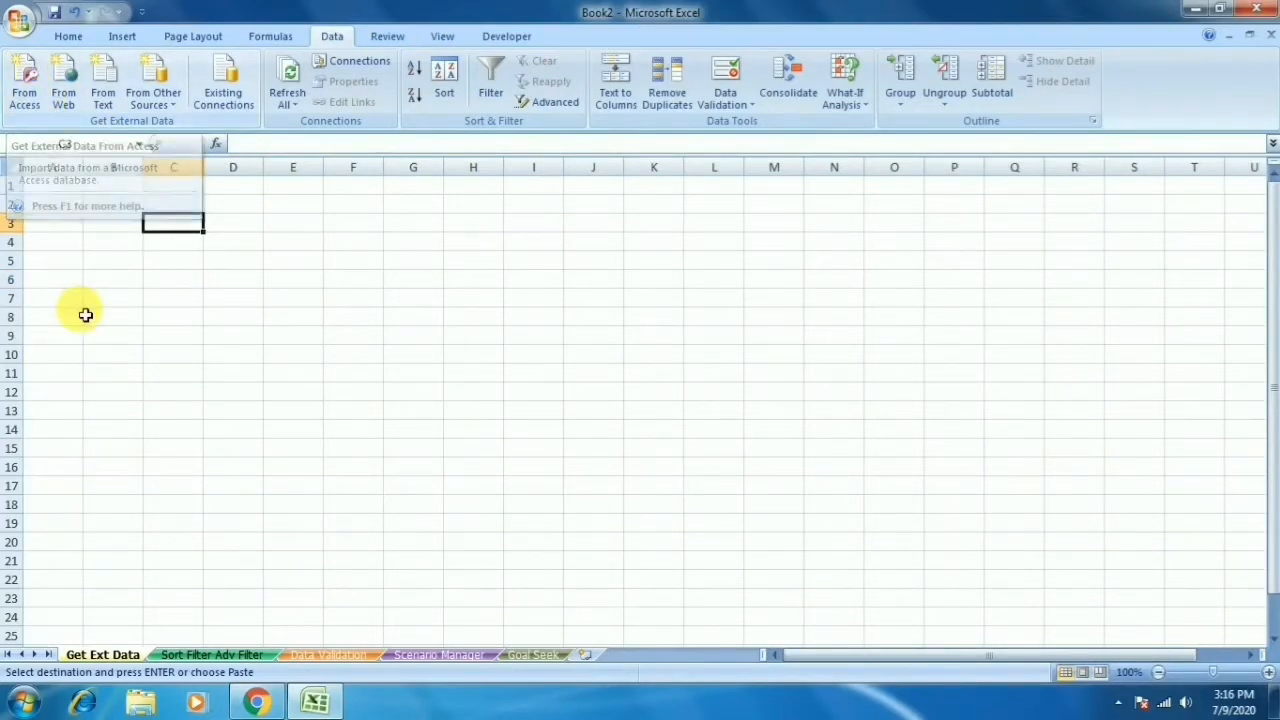
click(117, 246)
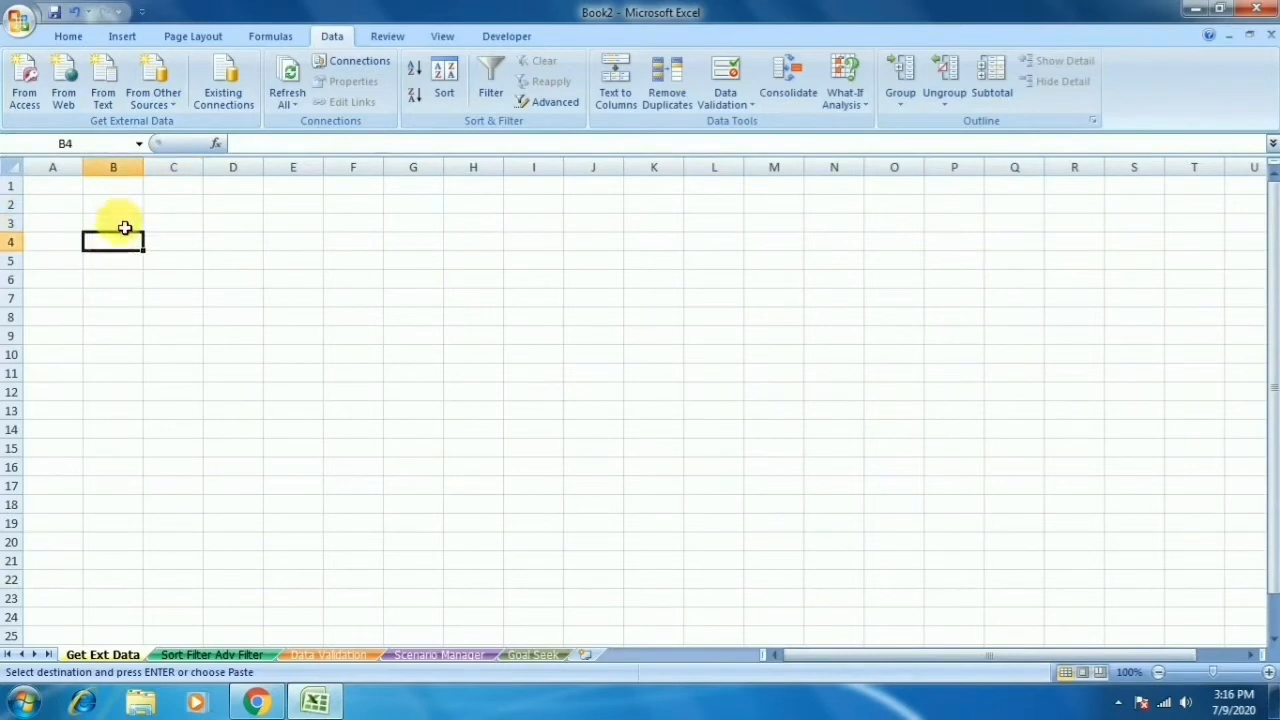
Step: Import the Viren Access database as a table into the existing worksheet at cell B3 and select the imported table
click(124, 228)
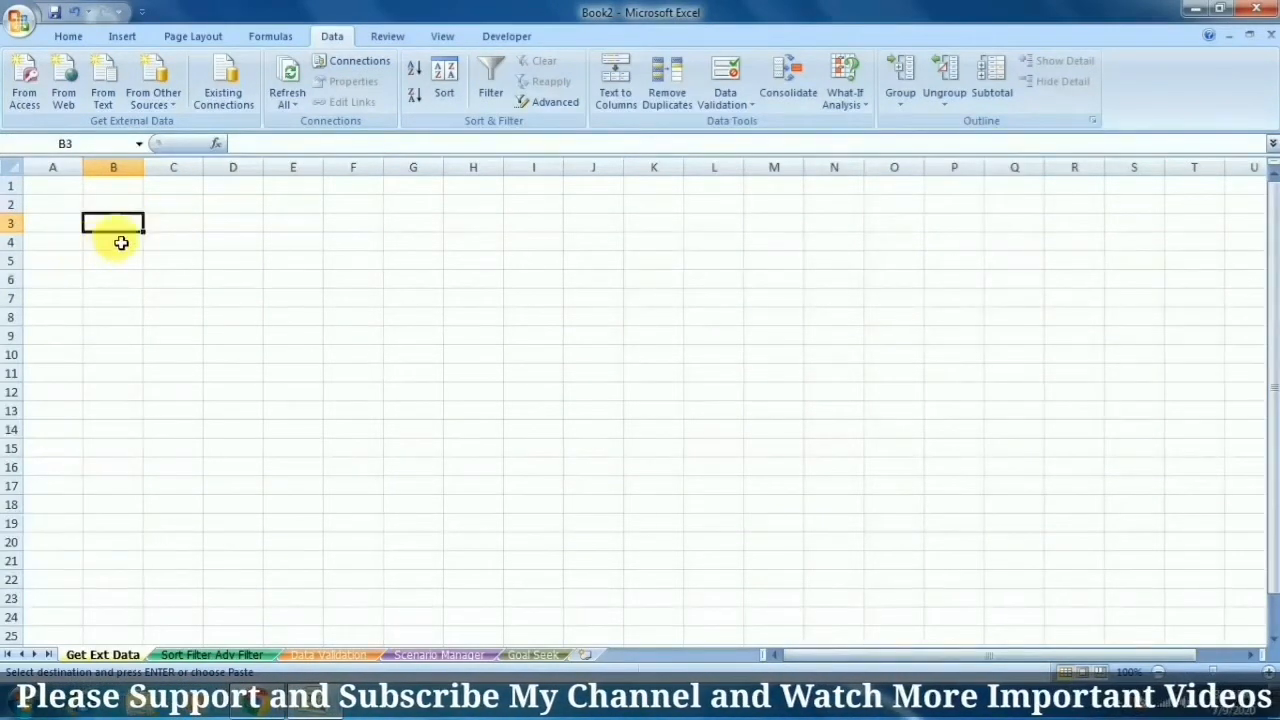
click(22, 97)
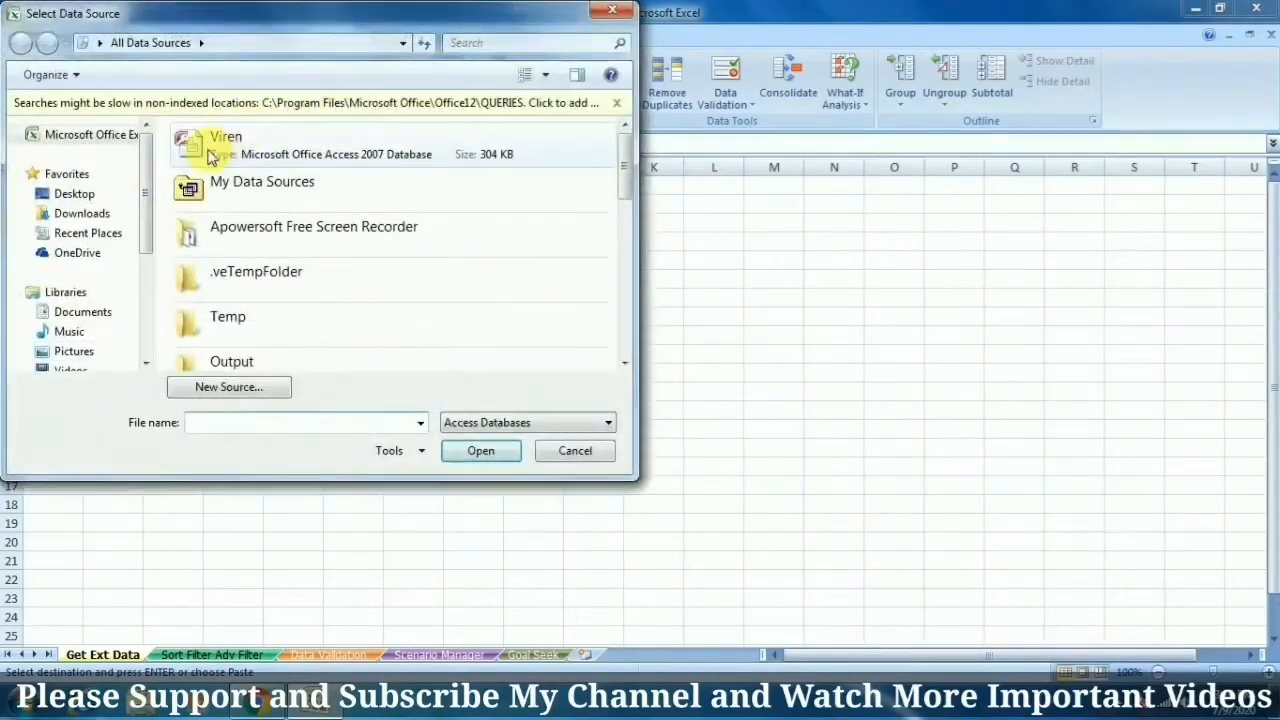
click(290, 163)
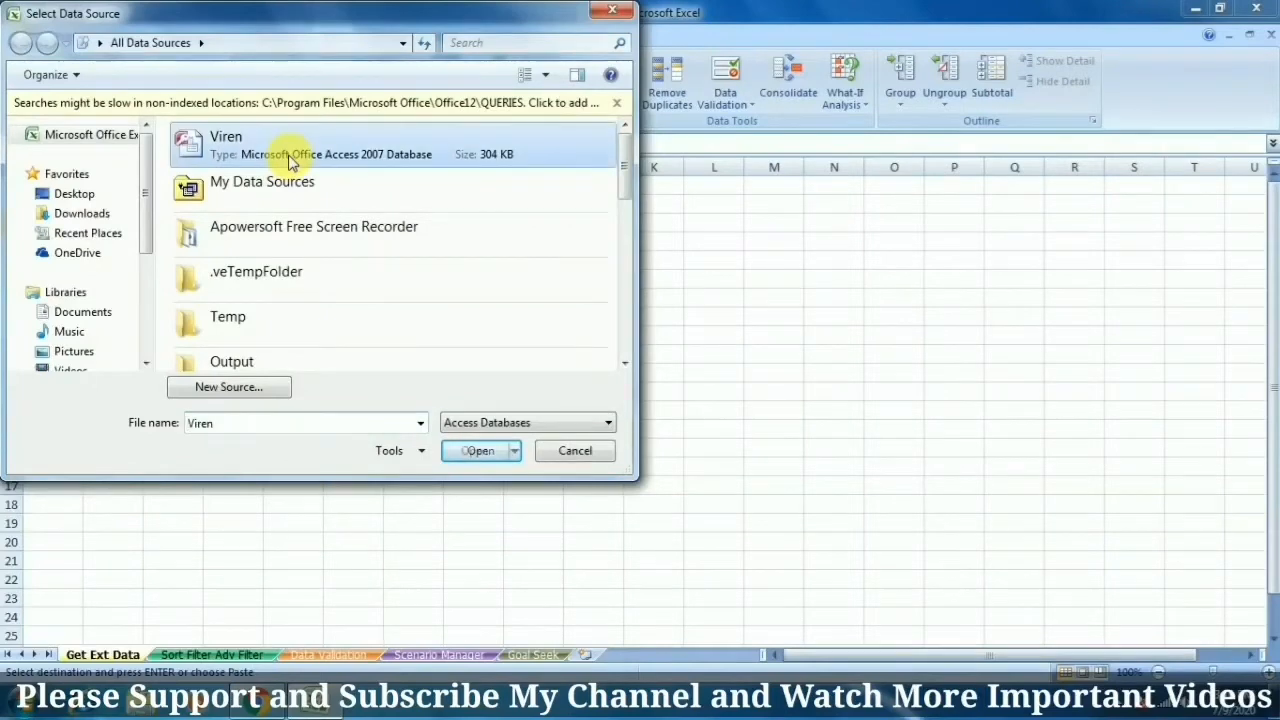
click(485, 455)
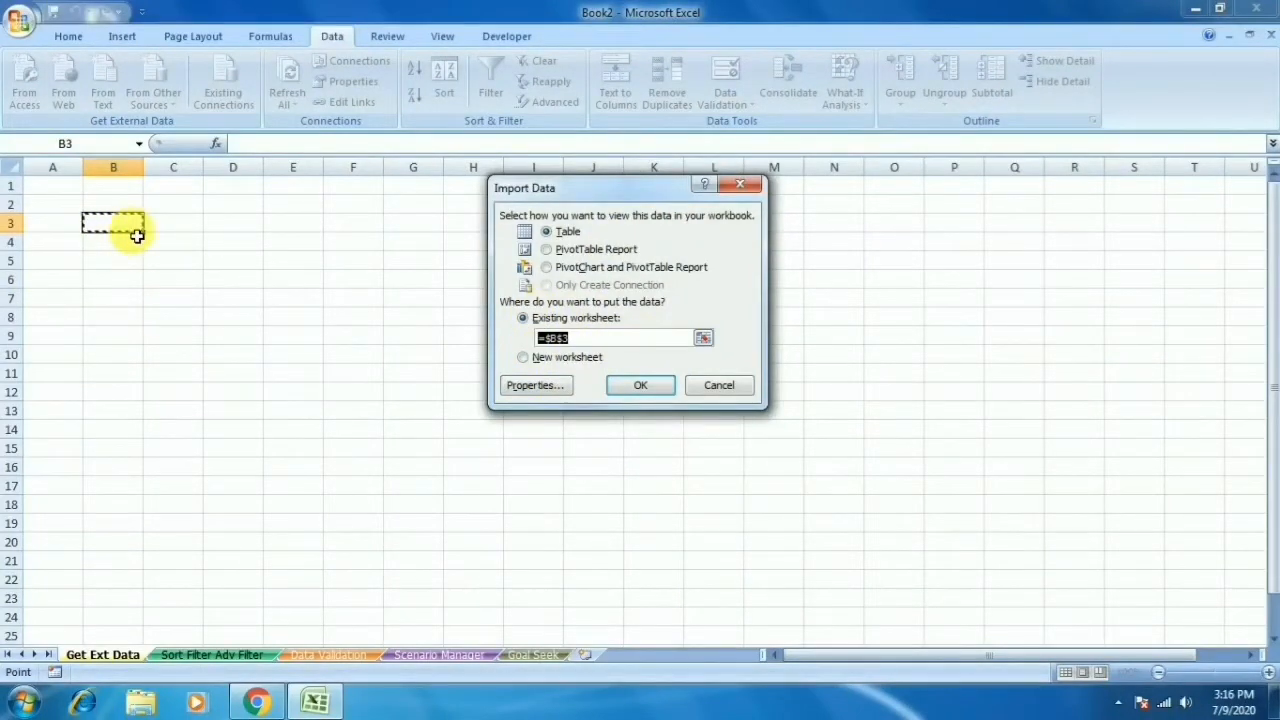
click(640, 386)
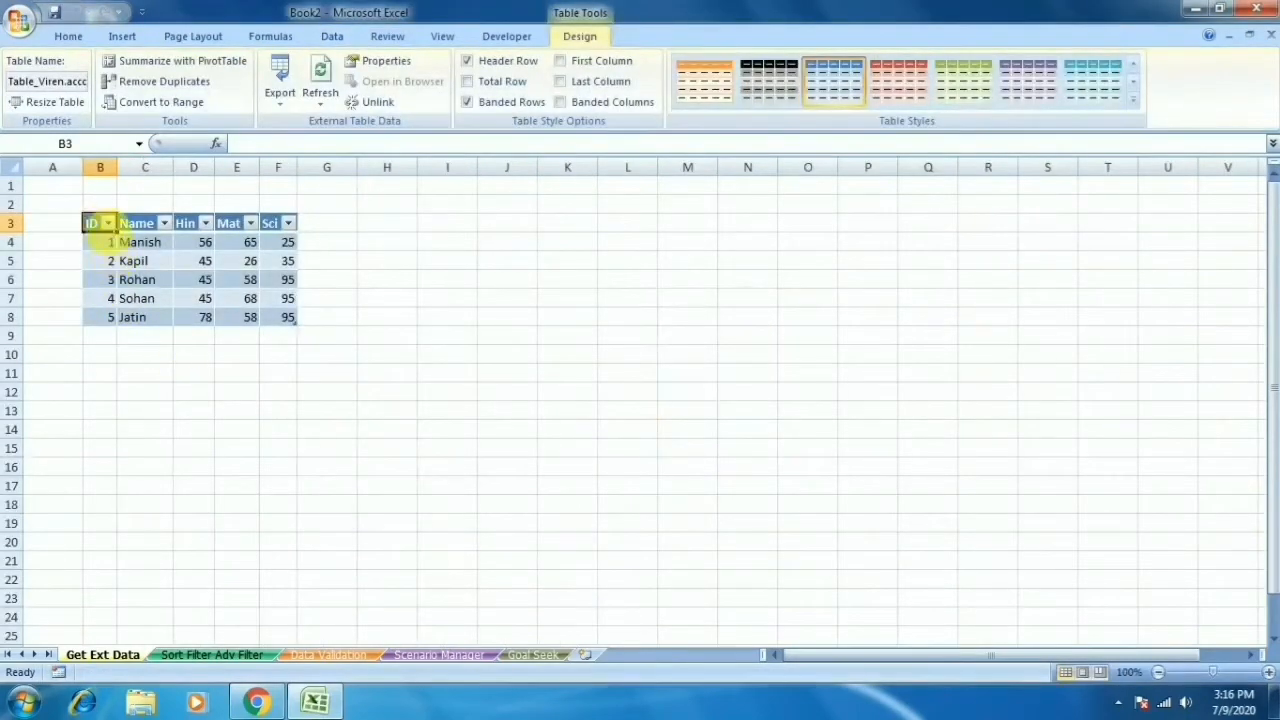
drag(110, 228, 285, 328)
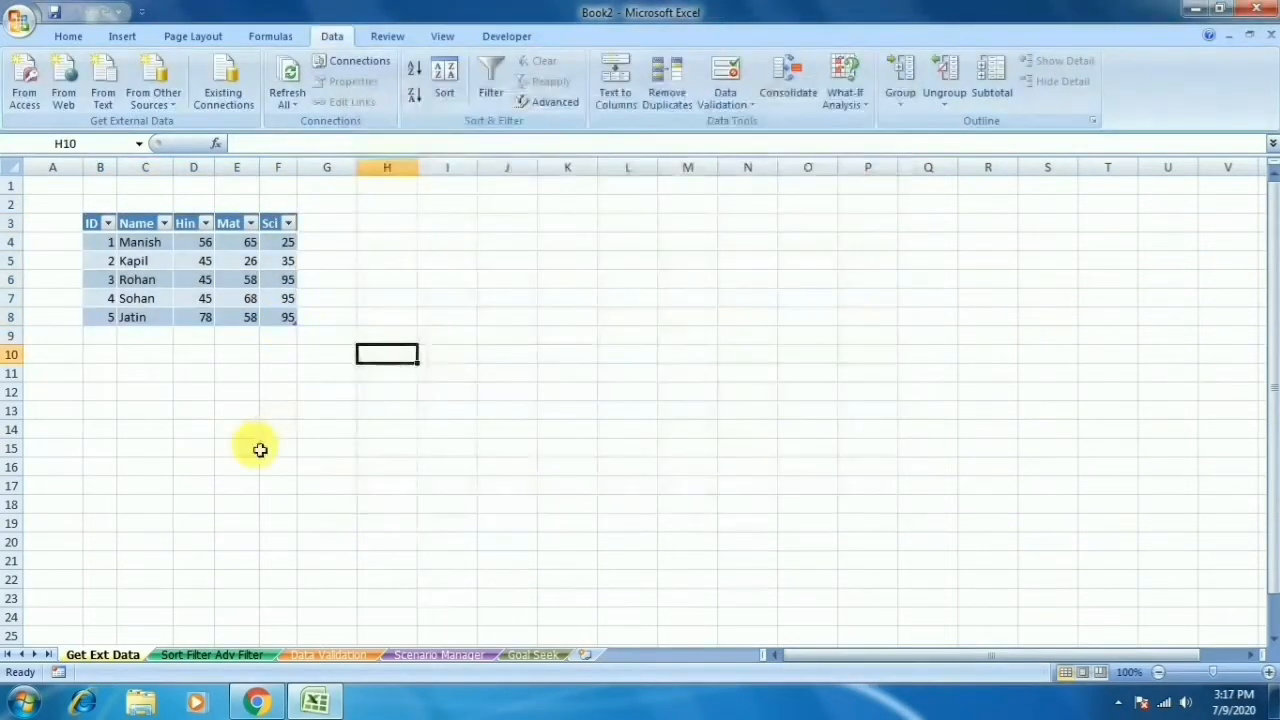
Step: Import the default MSN page with a web query into the existing worksheet at cell E15, declining to continue running its scripts
click(250, 448)
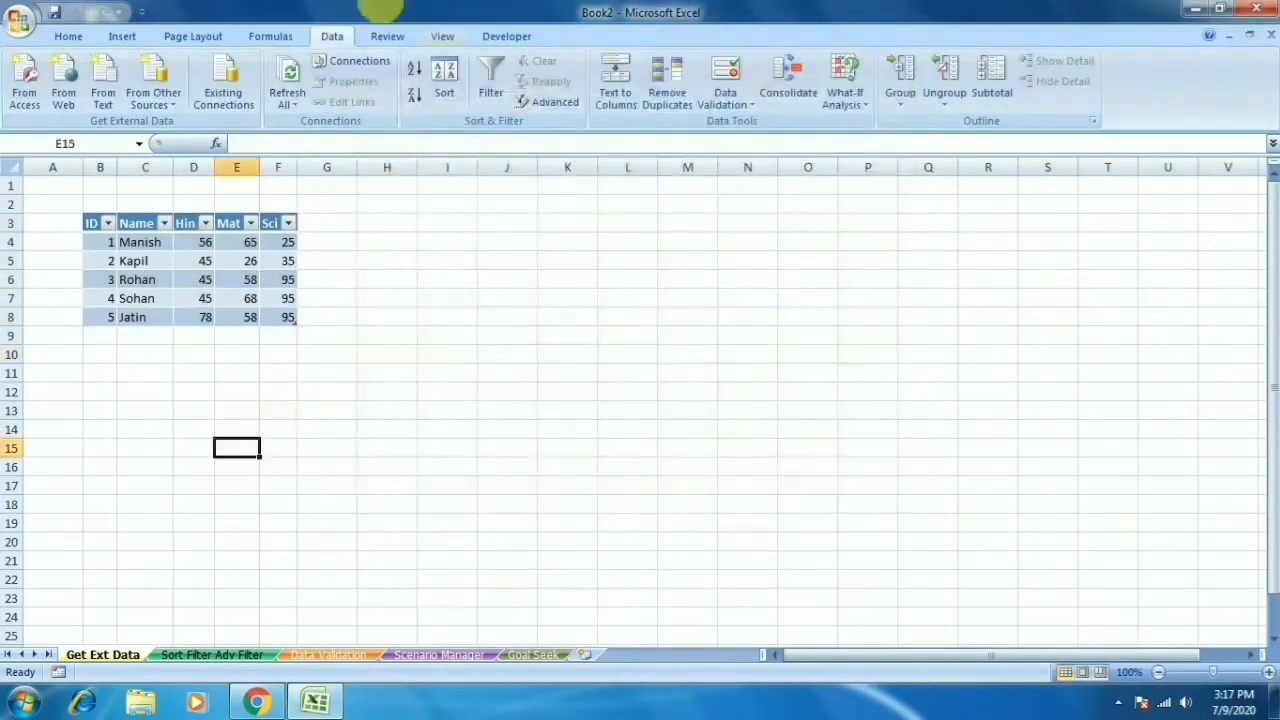
click(60, 104)
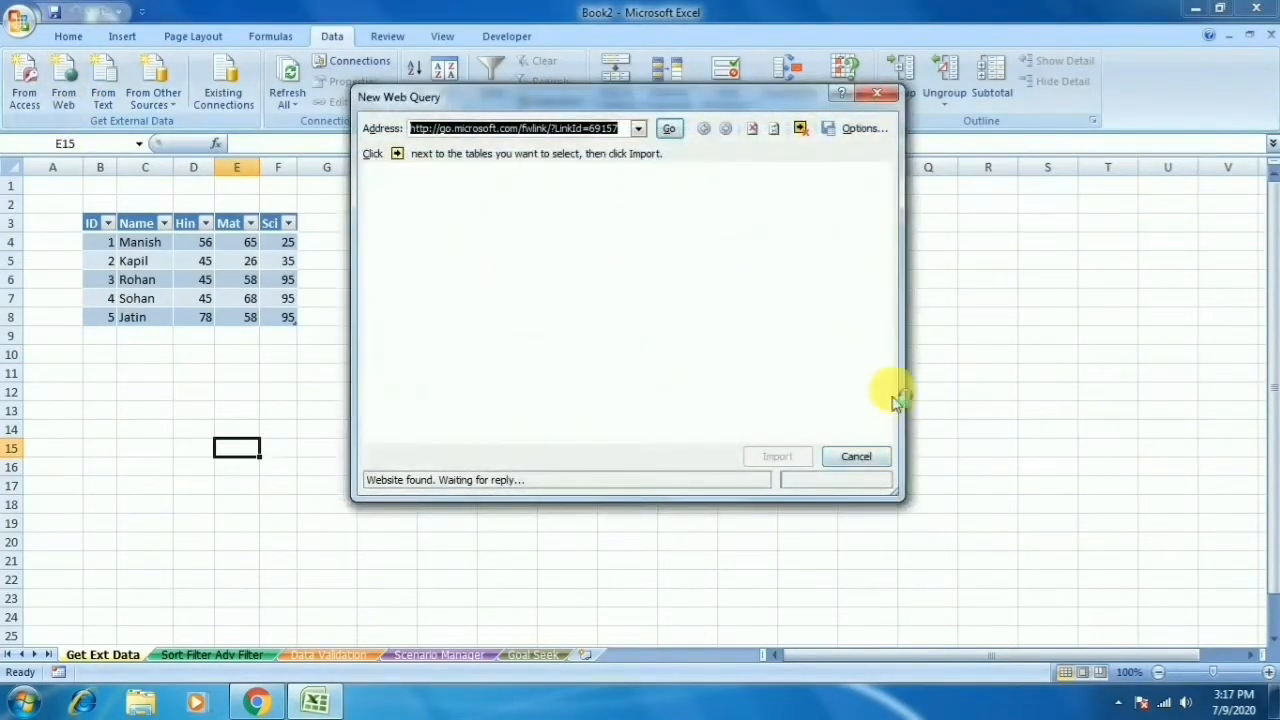
click(653, 456)
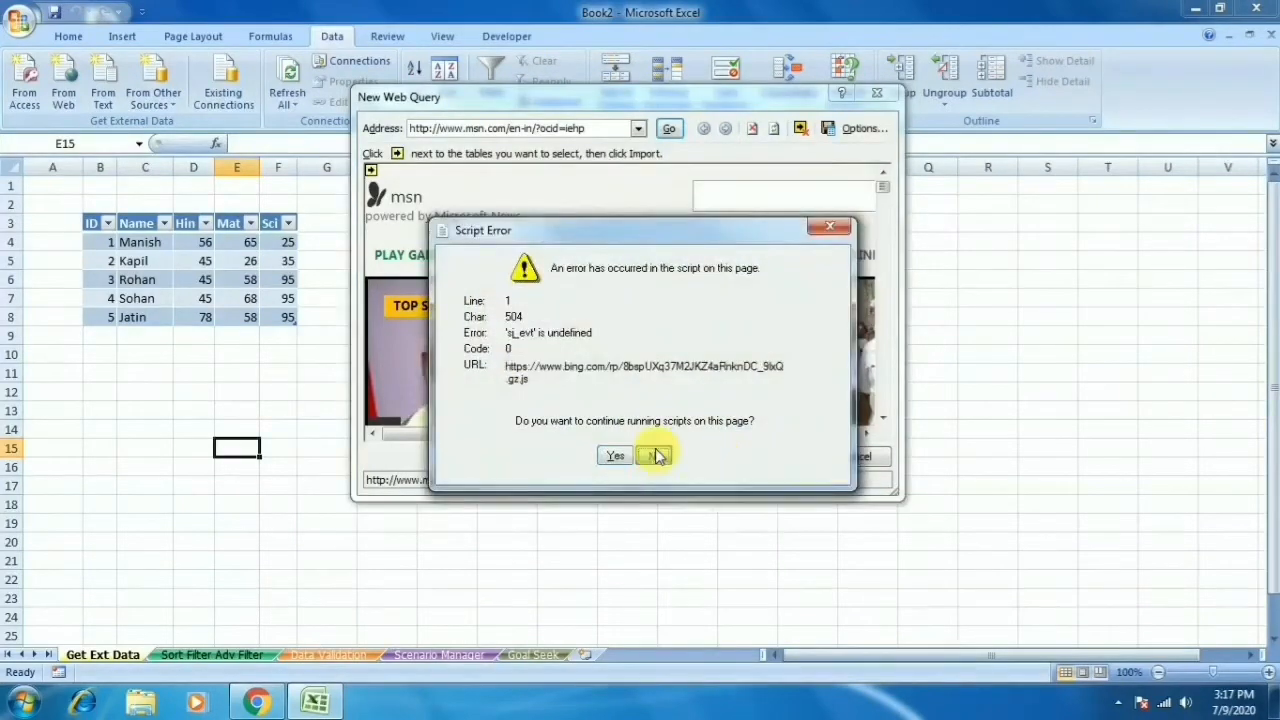
click(655, 455)
click(651, 453)
click(657, 456)
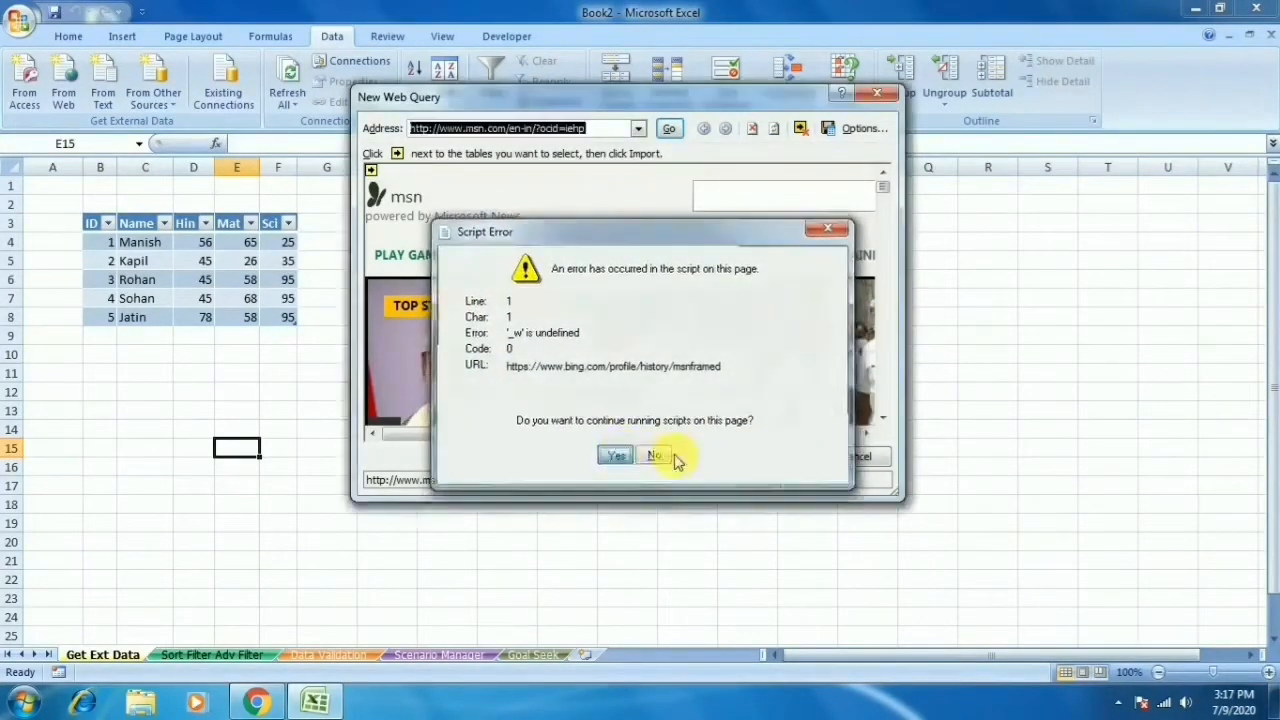
click(668, 456)
click(776, 457)
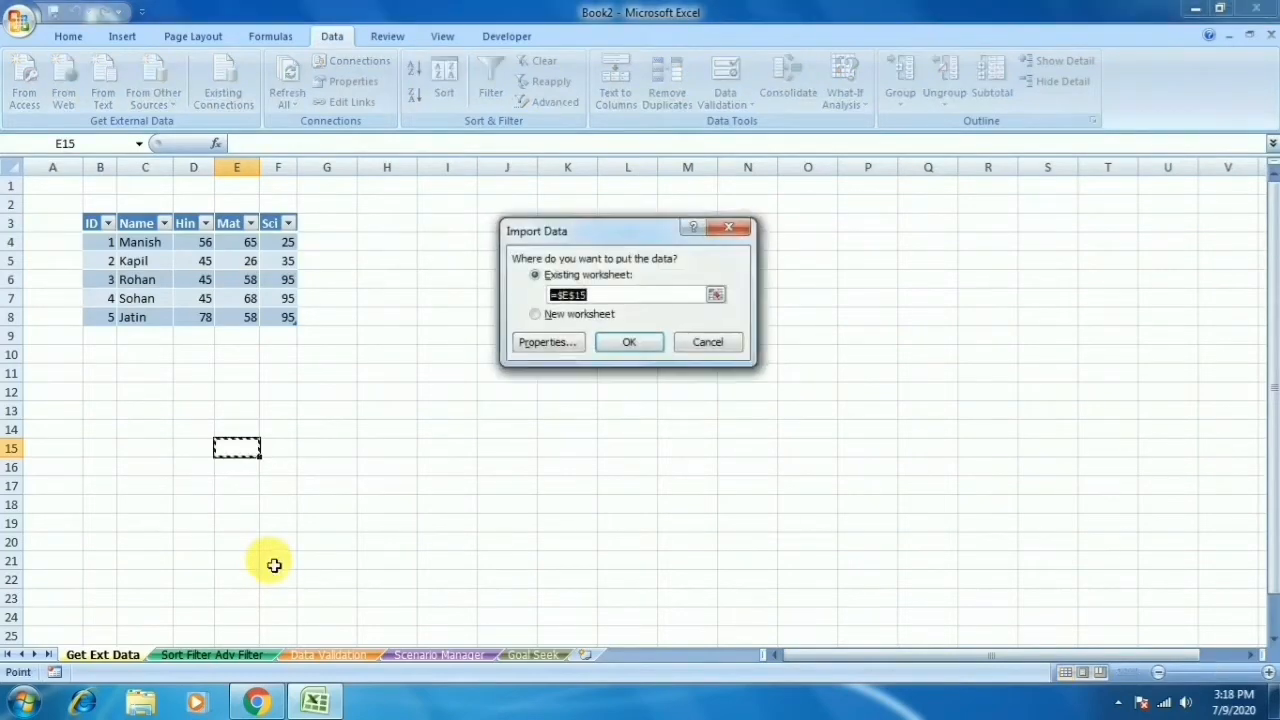
click(628, 340)
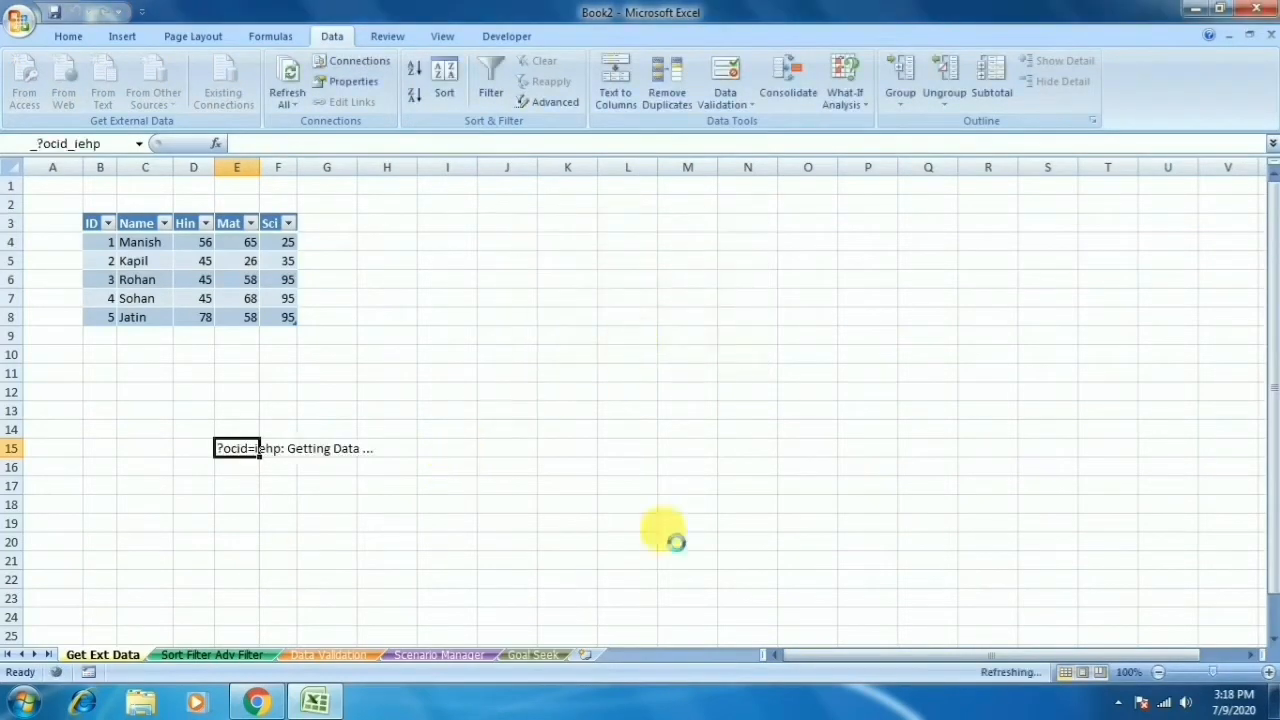
Step: Examine the imported web page text in column E down to its end and return to the start of the sheet
scroll(291, 499, down, 20)
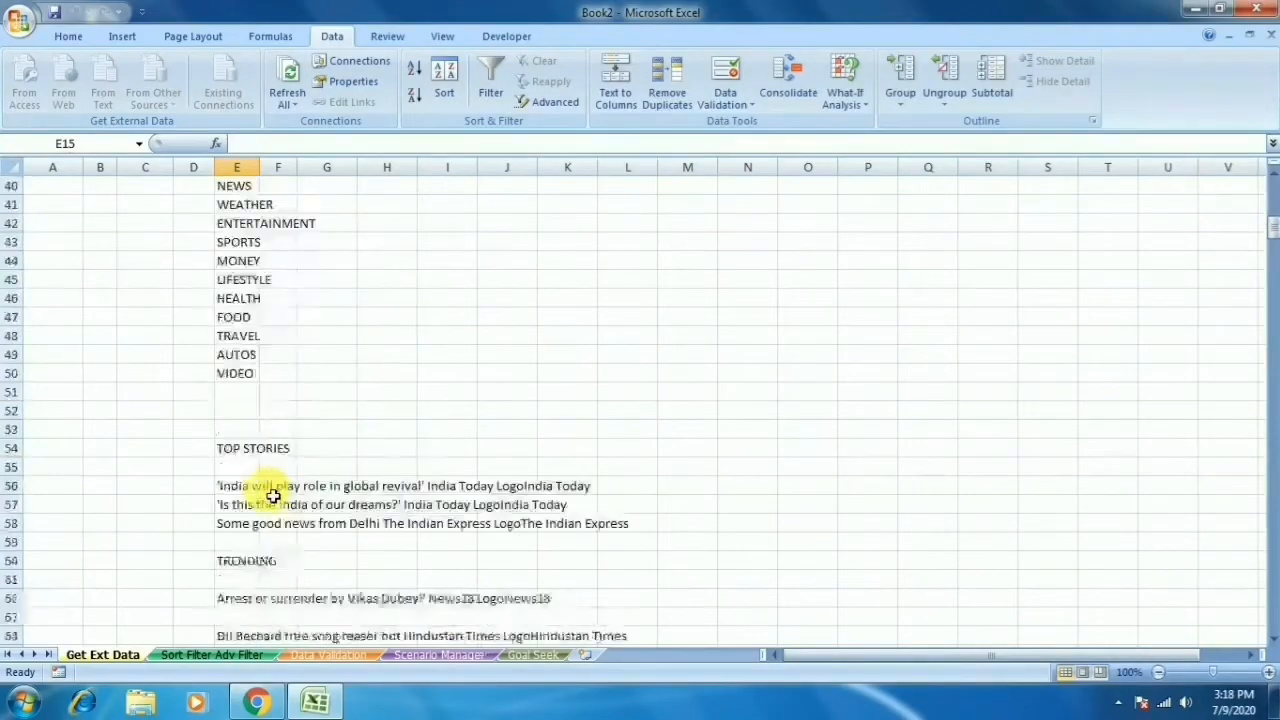
scroll(272, 496, down, 20)
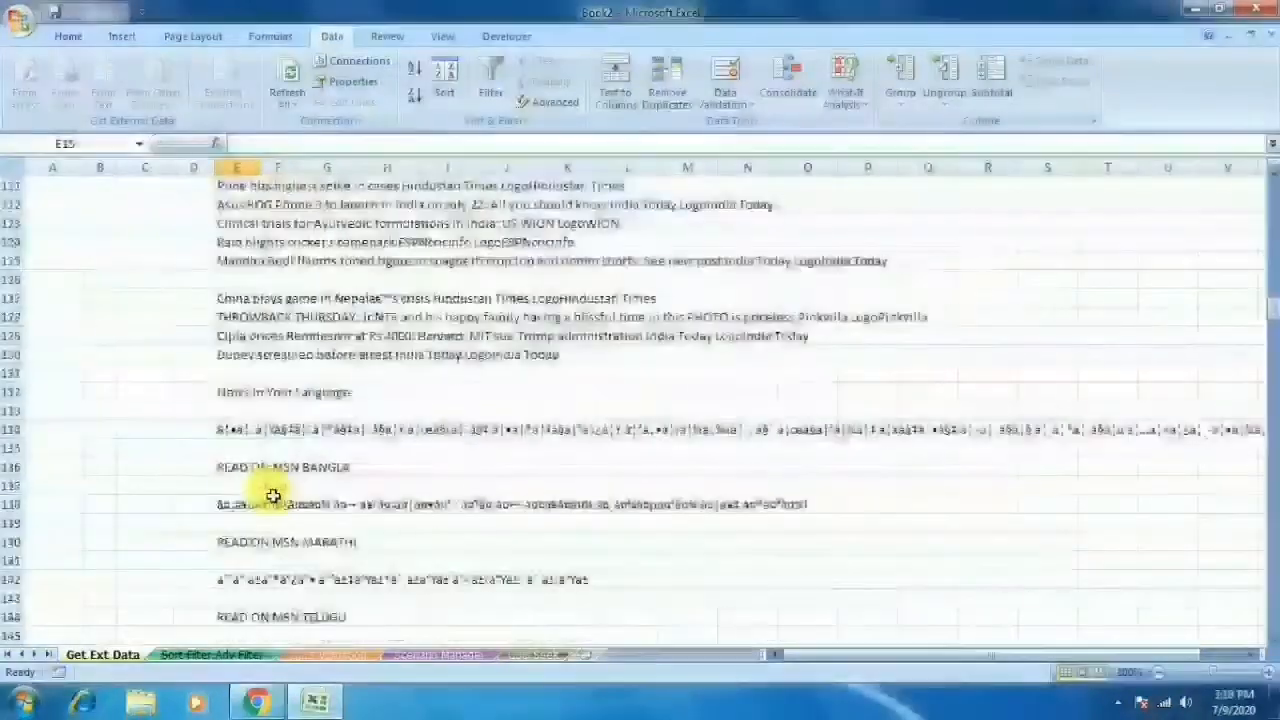
scroll(272, 496, down, 20)
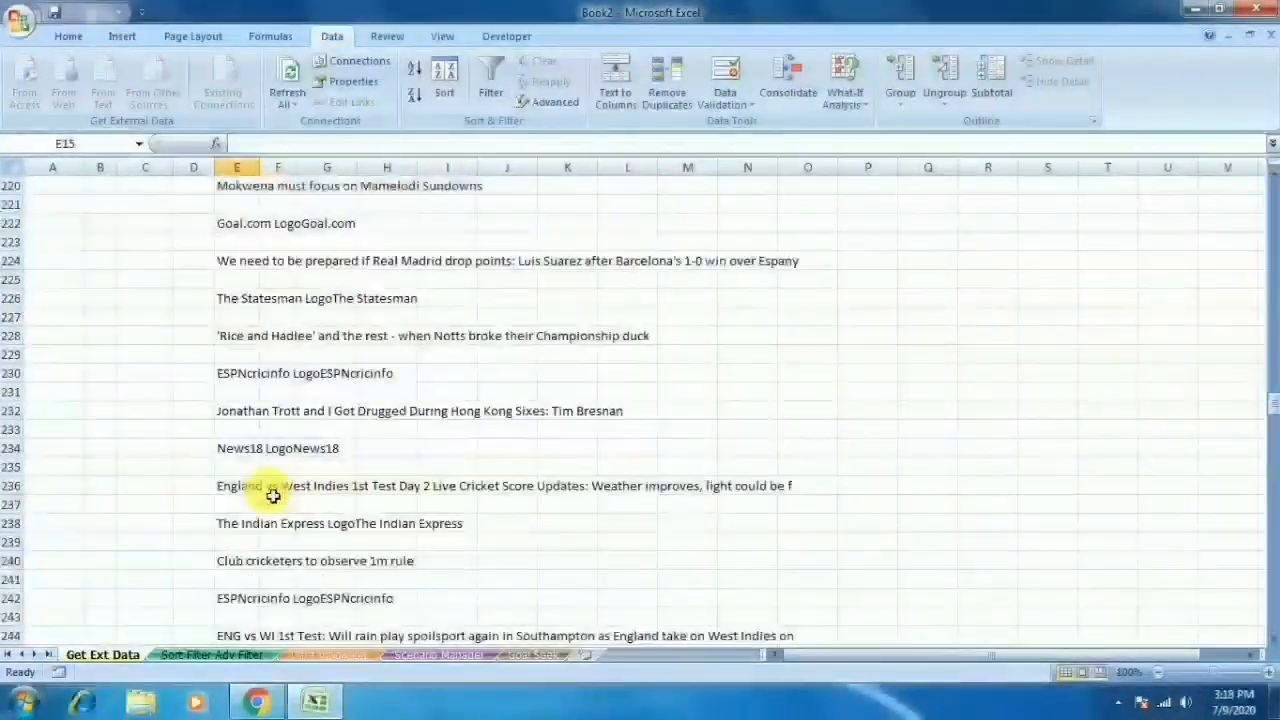
scroll(270, 498, down, 20)
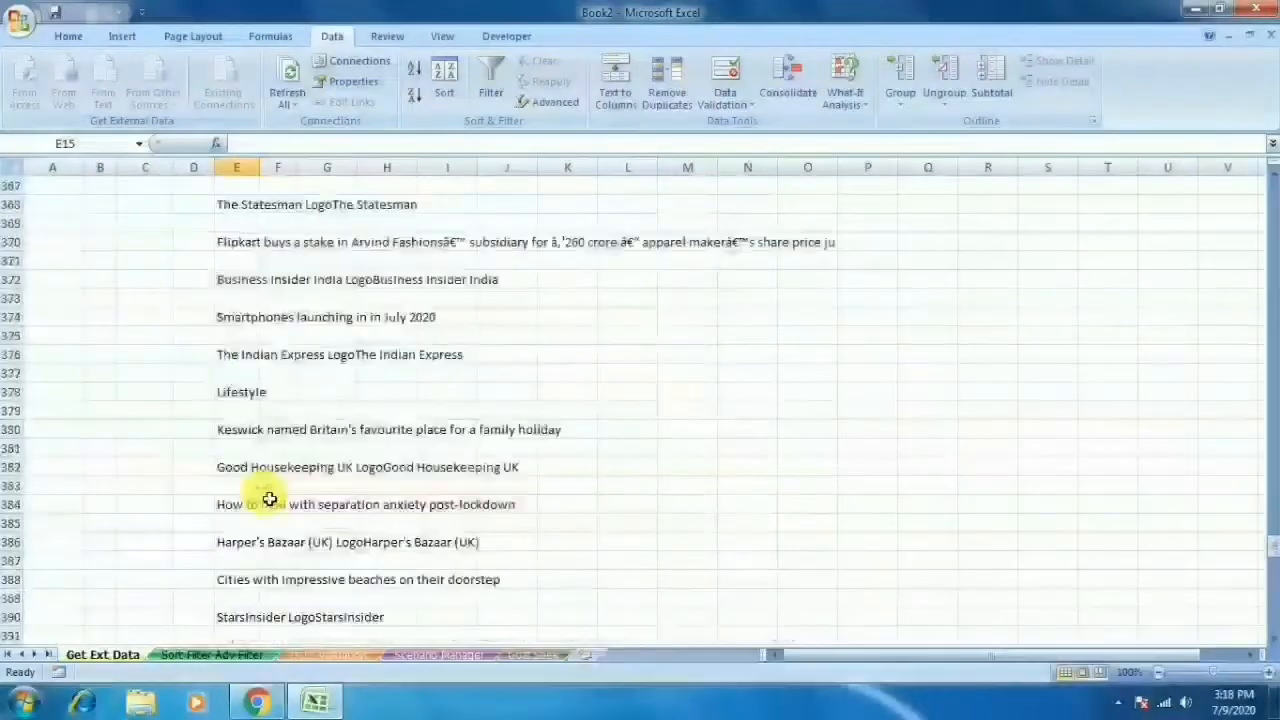
scroll(269, 494, down, 10)
scroll(269, 494, up, 20)
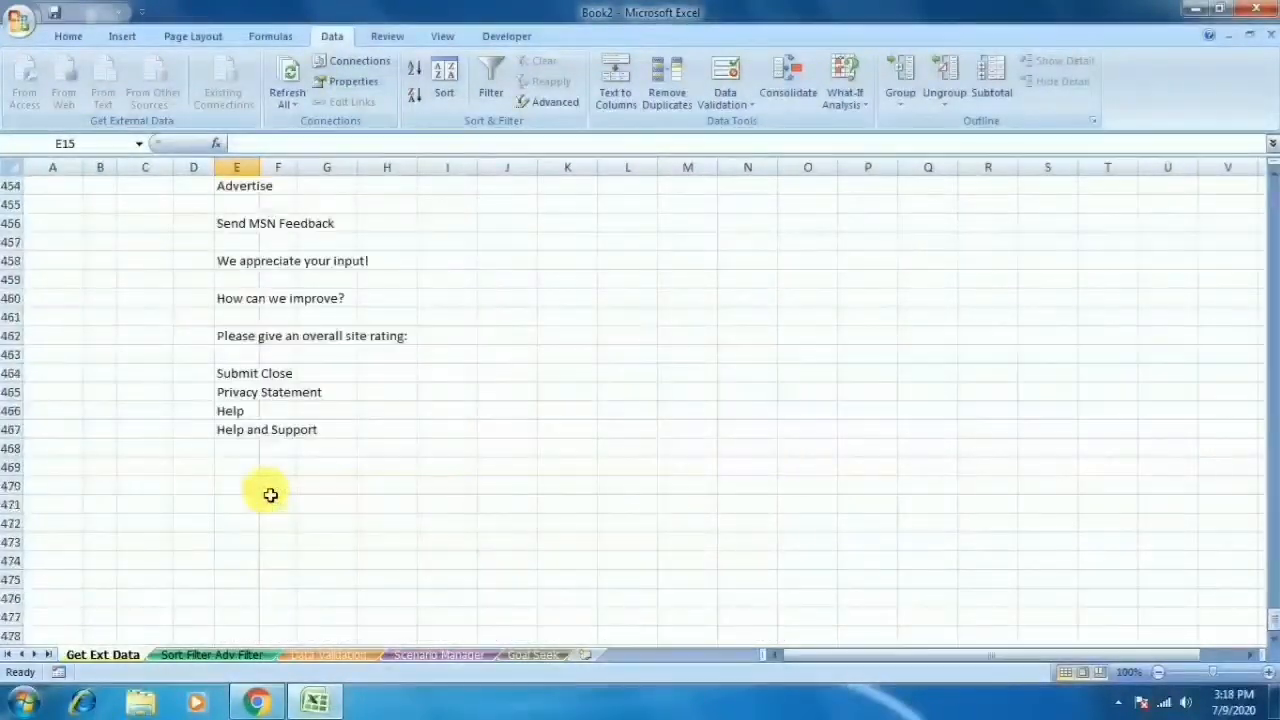
scroll(269, 492, up, 20)
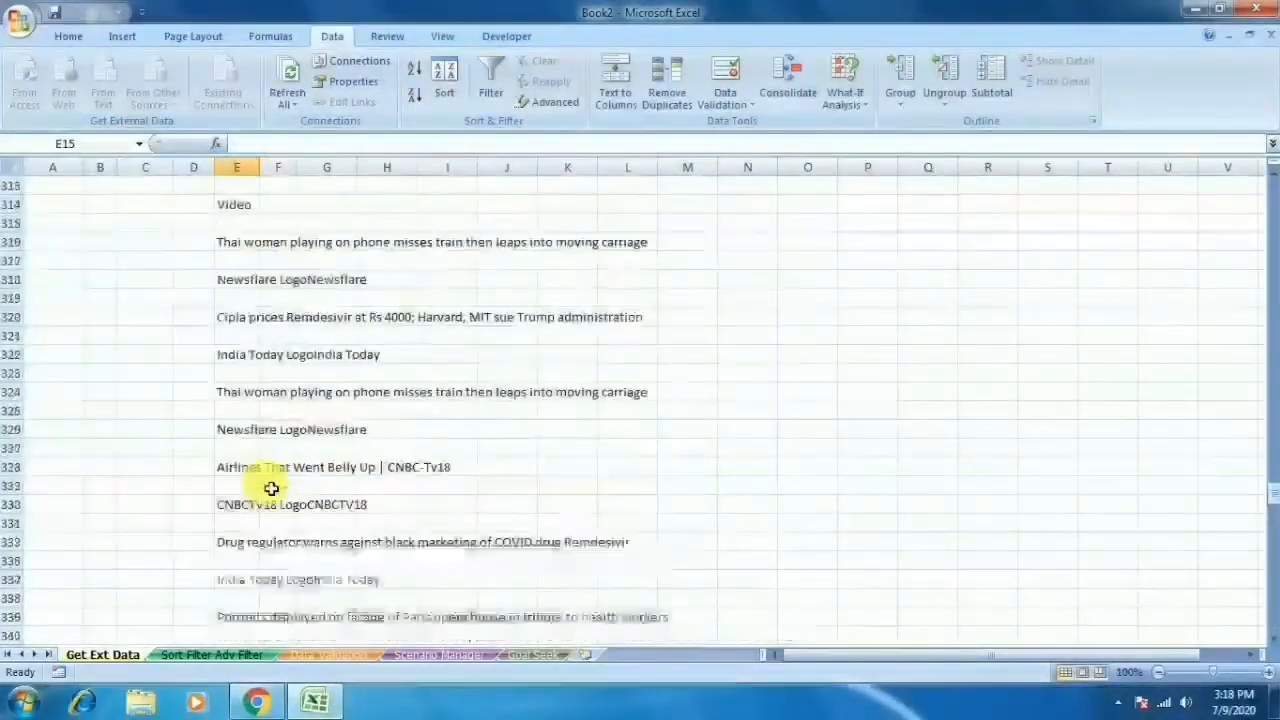
scroll(270, 488, up, 20)
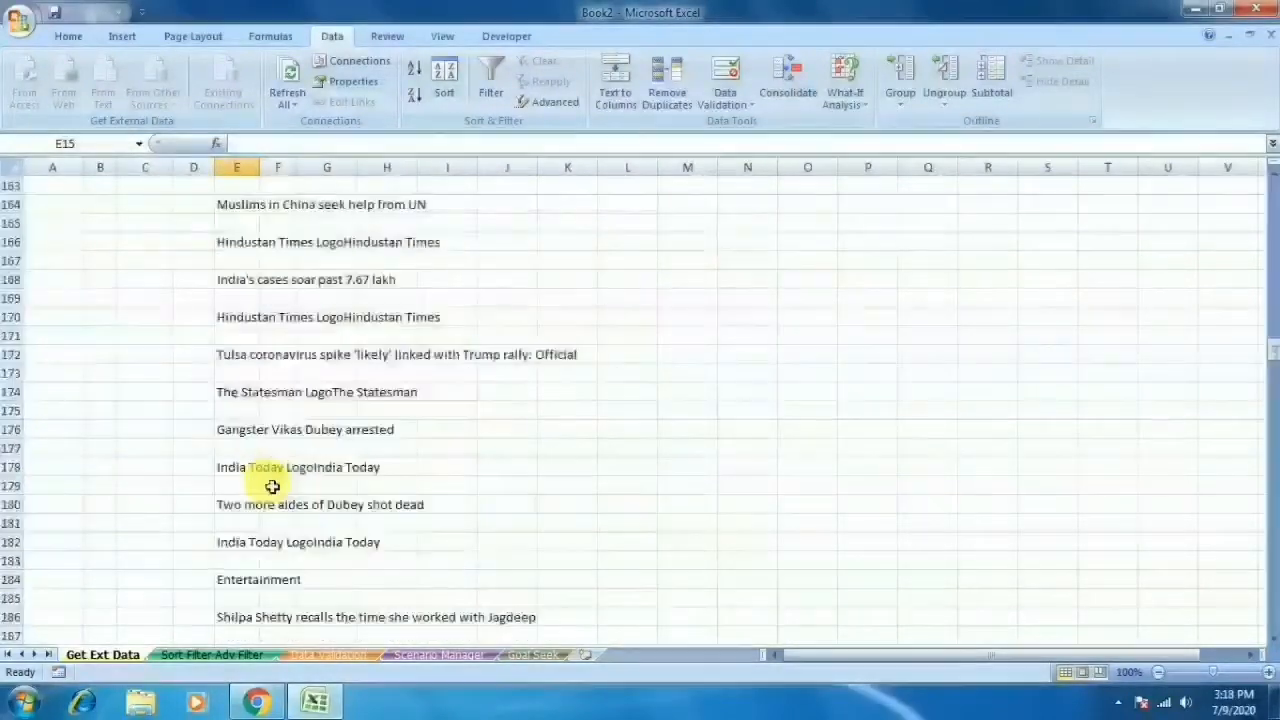
scroll(271, 485, up, 20)
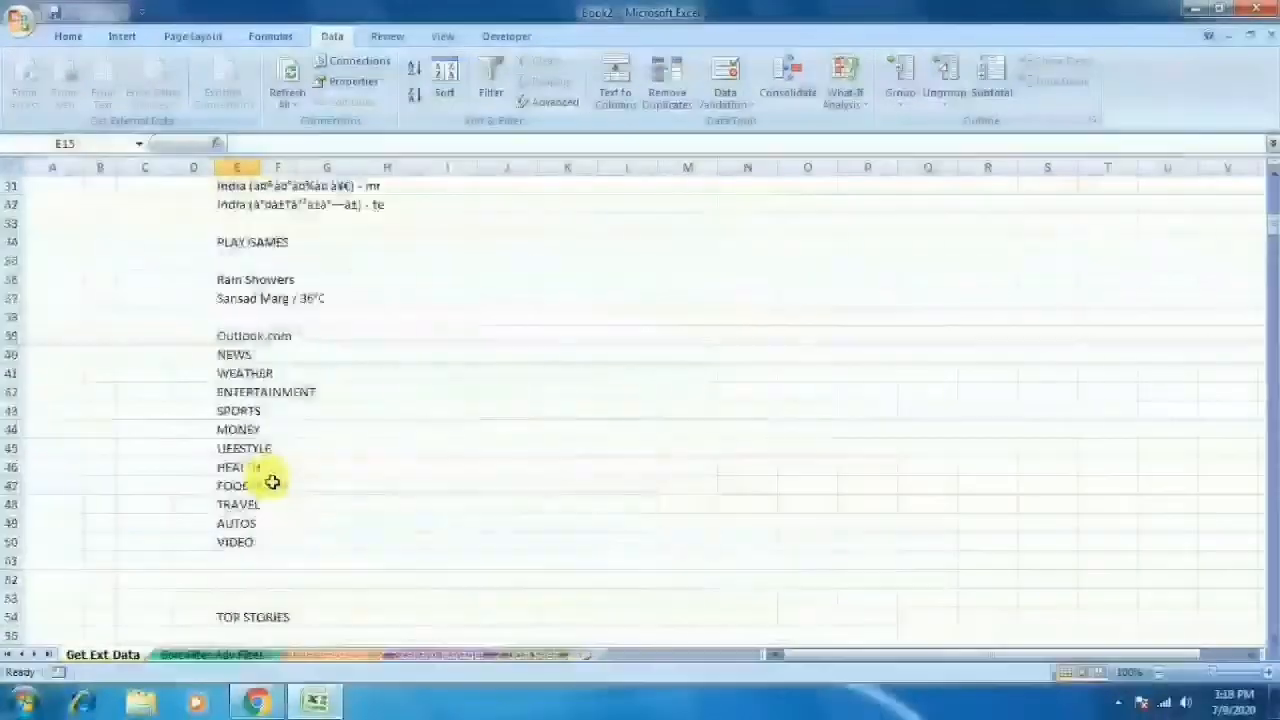
click(627, 372)
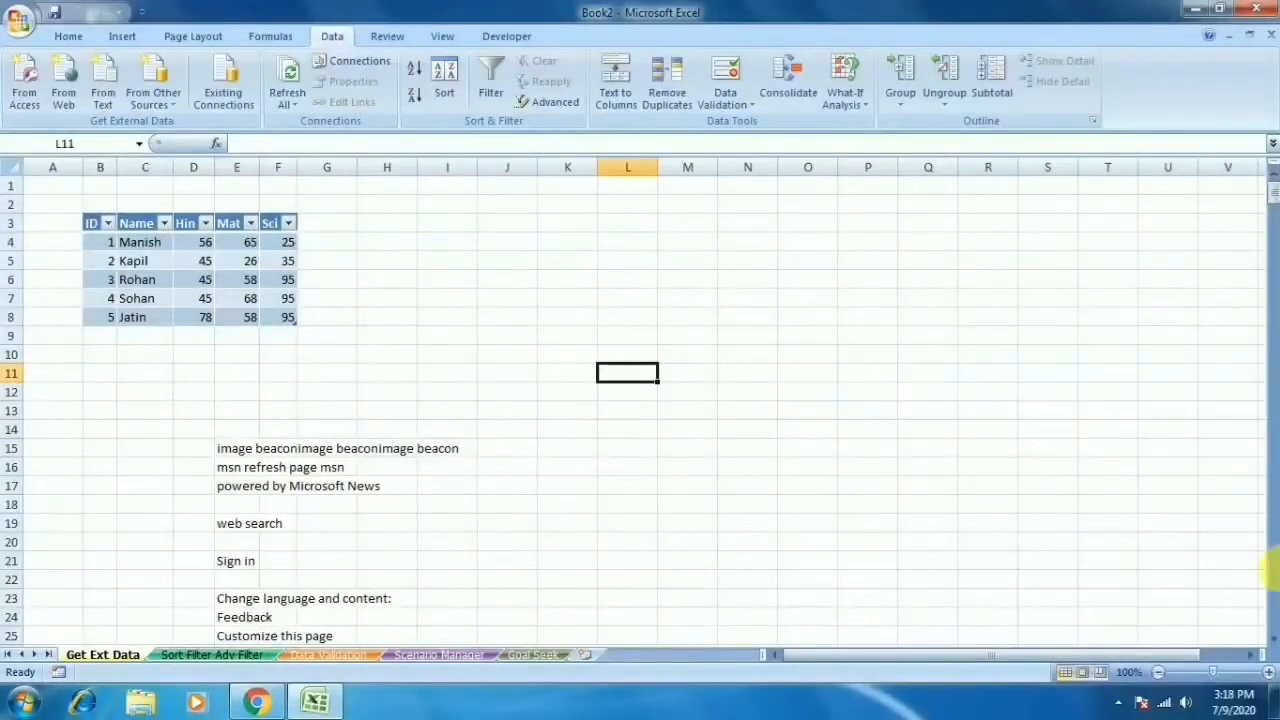
Step: Import the starburn text file at cell J6 of the existing worksheet as tab-delimited data with the General column format
click(494, 280)
click(102, 80)
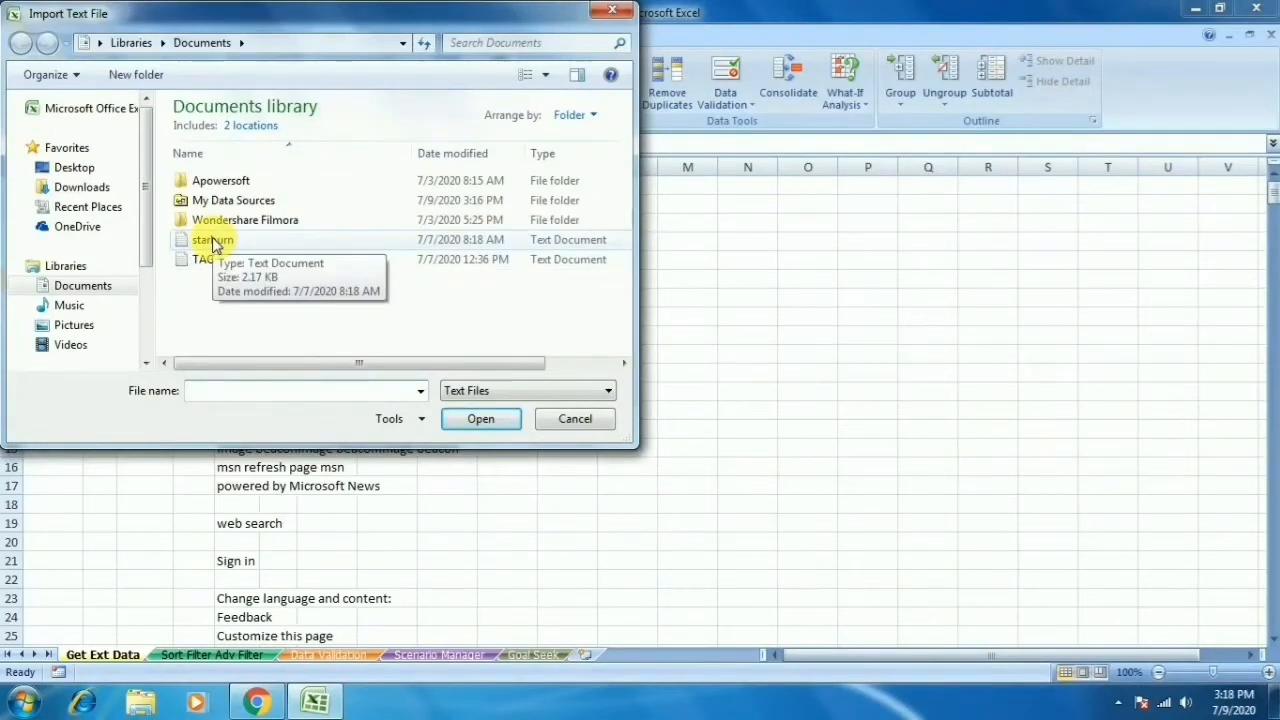
click(212, 243)
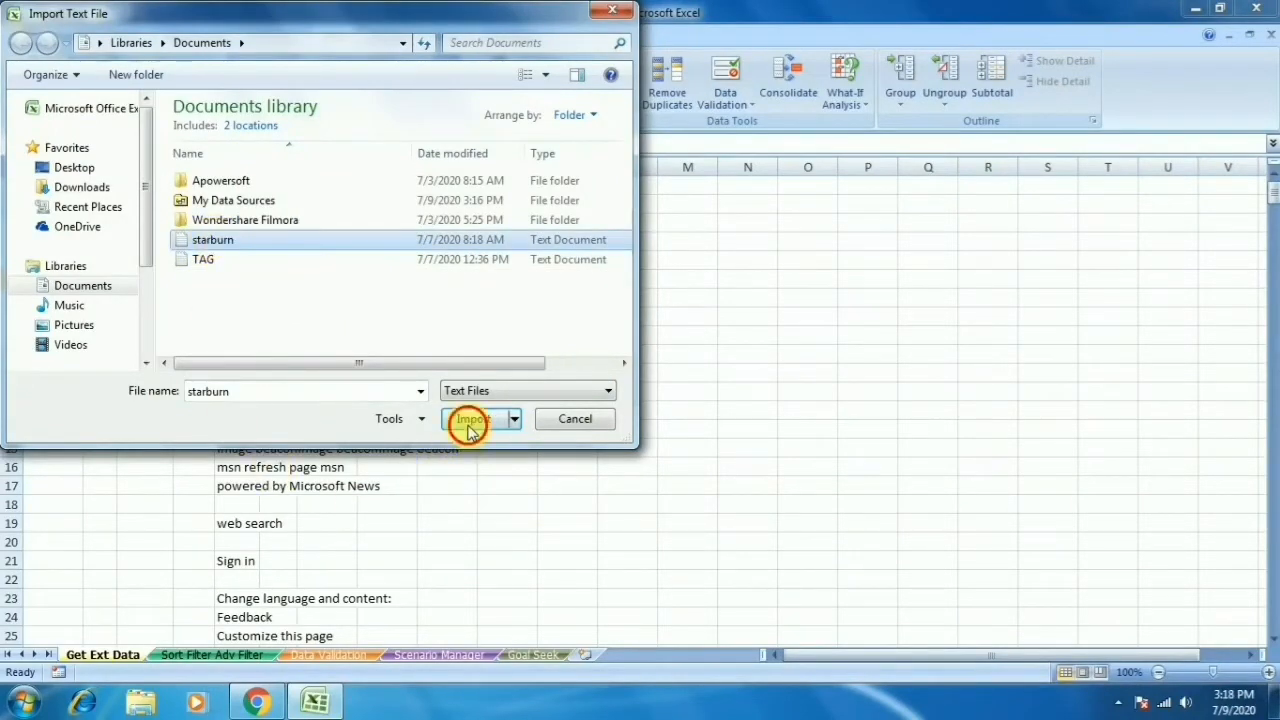
click(470, 420)
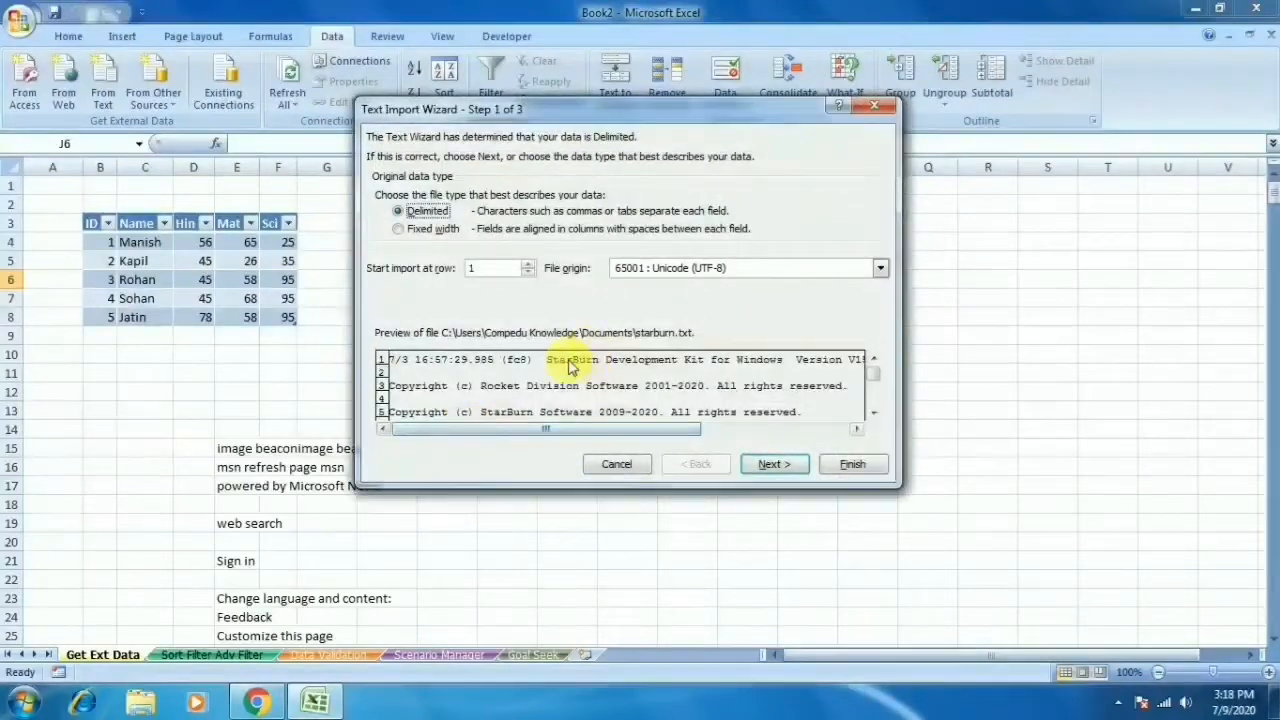
drag(875, 403, 875, 420)
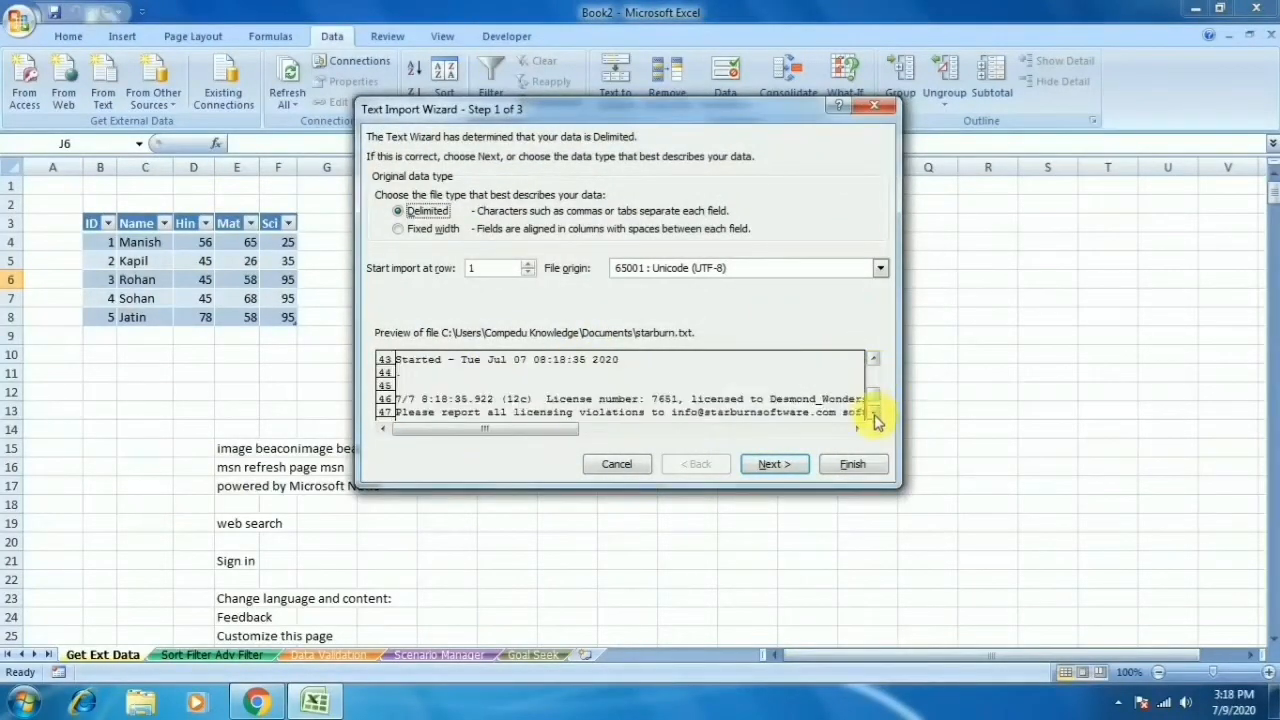
click(765, 464)
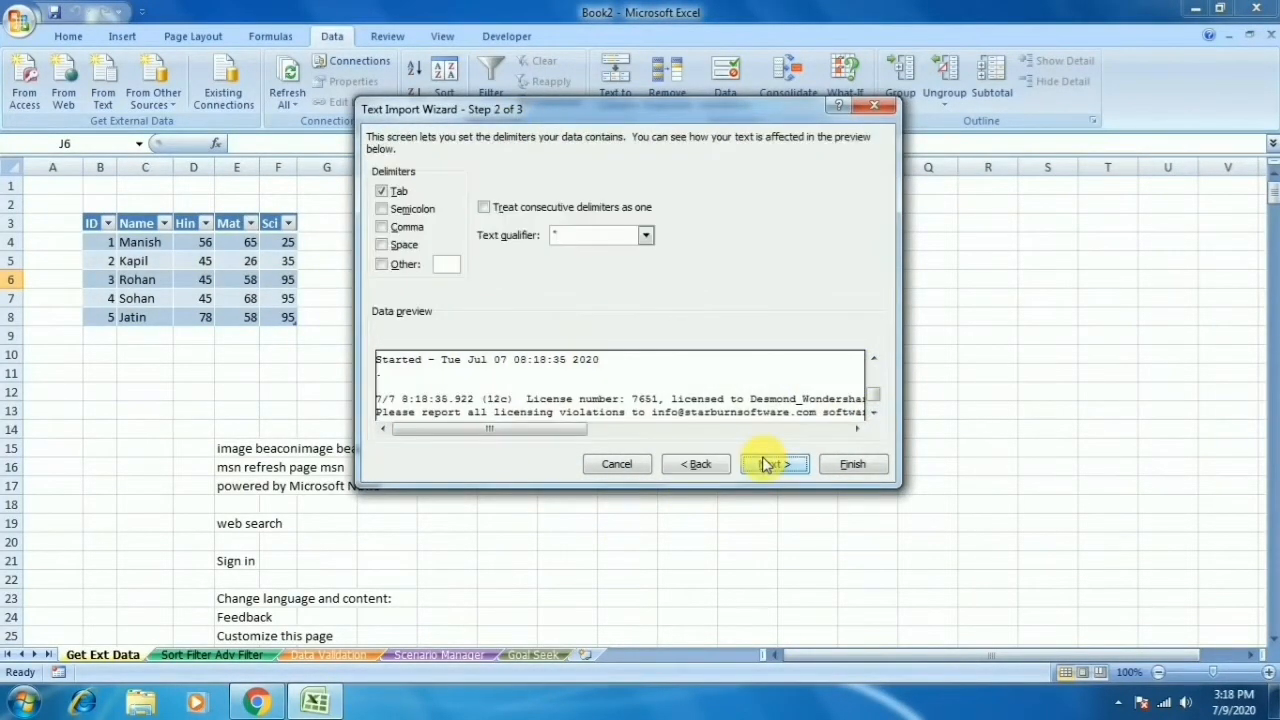
click(765, 464)
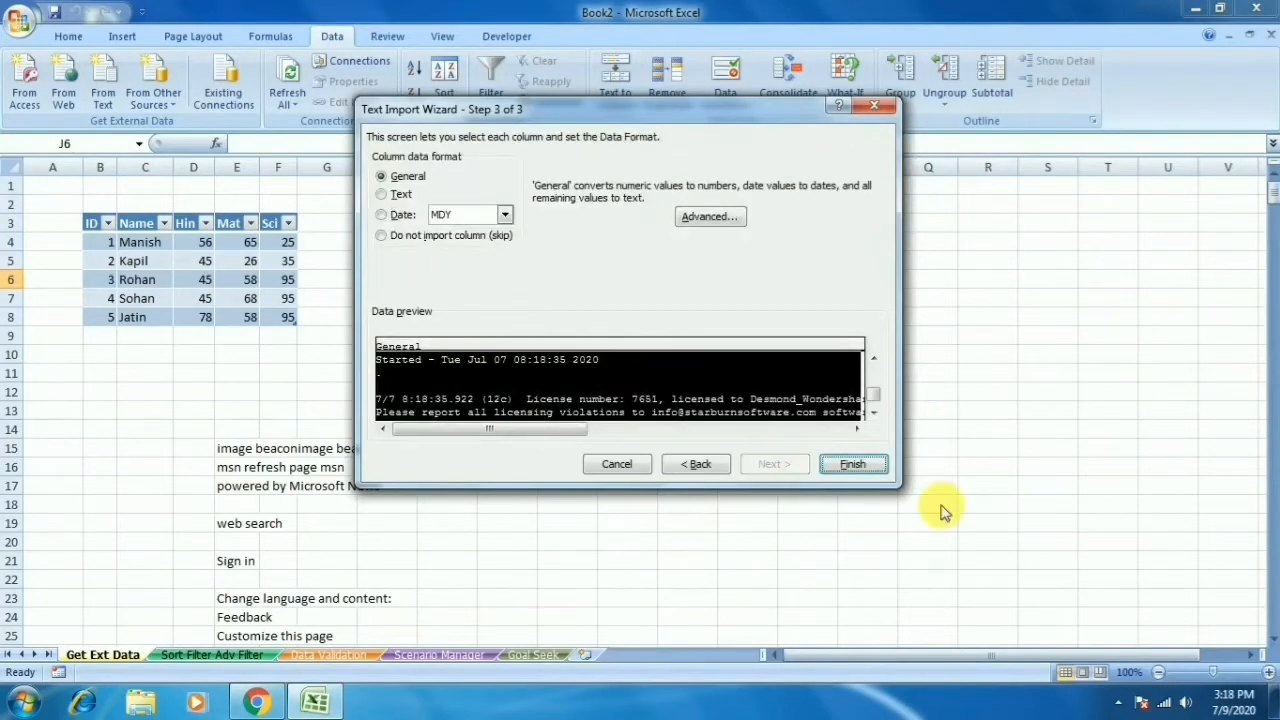
click(855, 465)
click(630, 342)
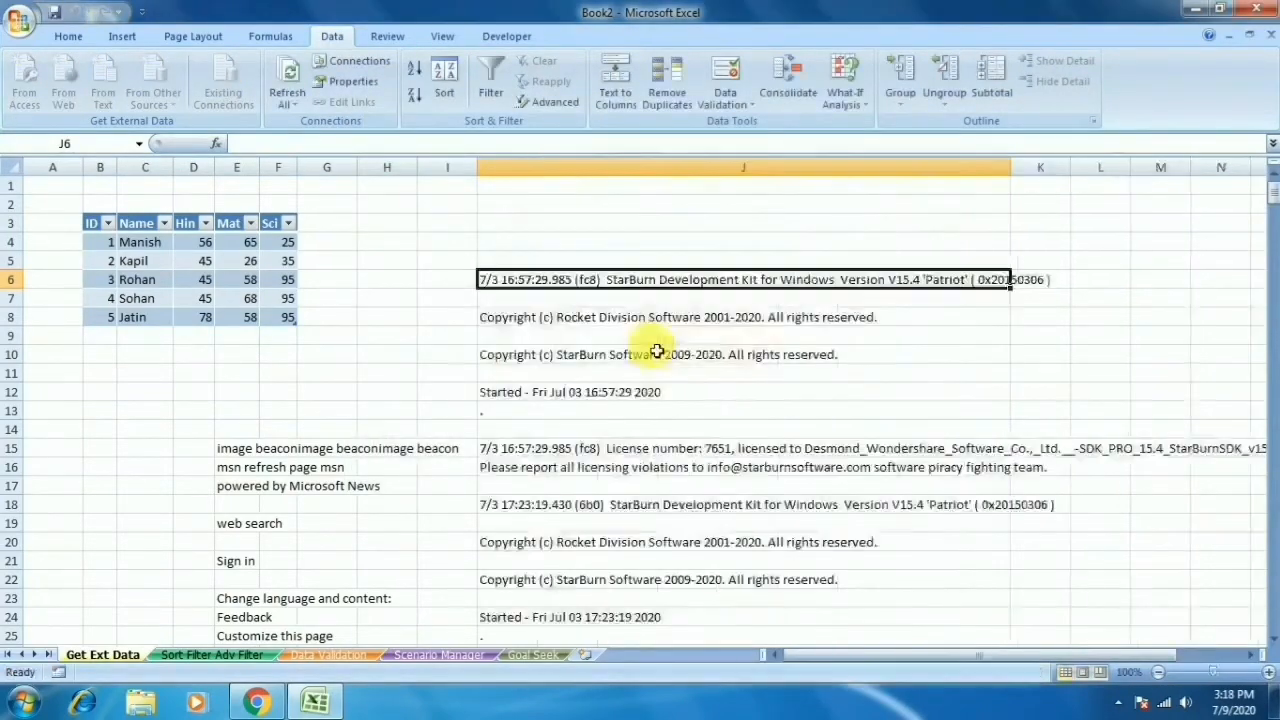
Step: Examine the imported starburn text in column J down to its last line
scroll(655, 352, down, 15)
scroll(655, 352, down, 6)
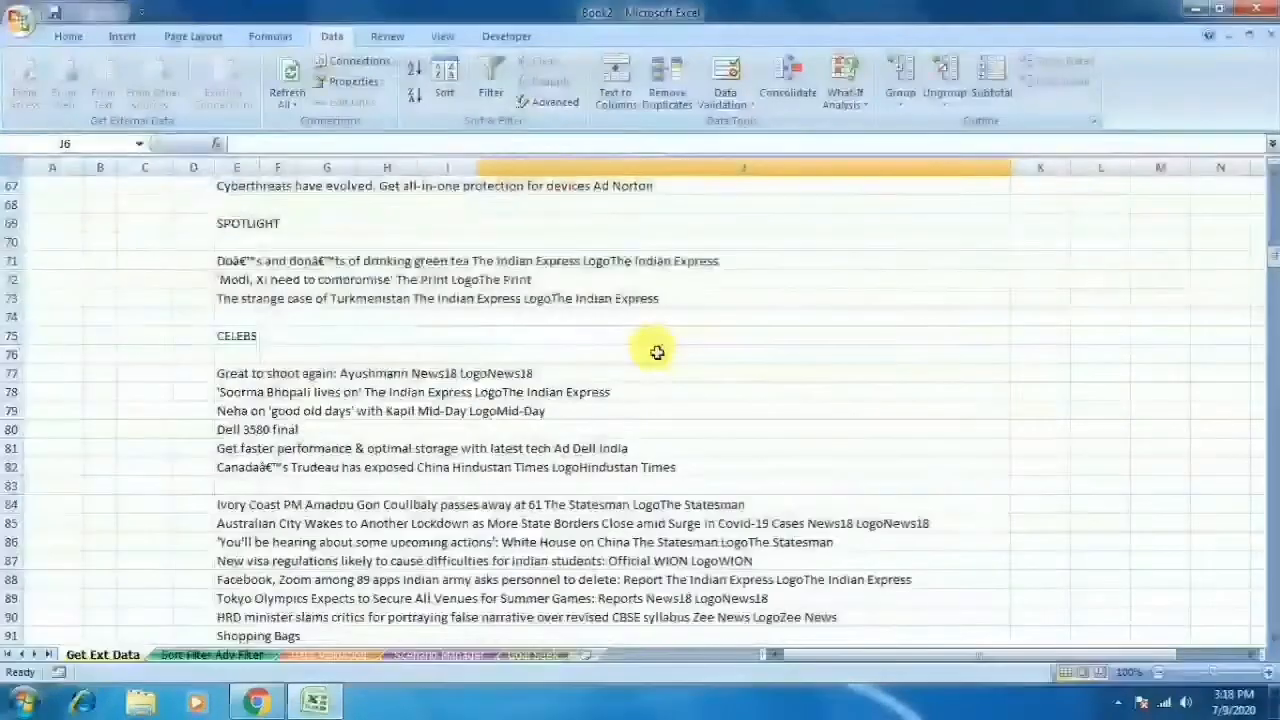
scroll(655, 350, up, 20)
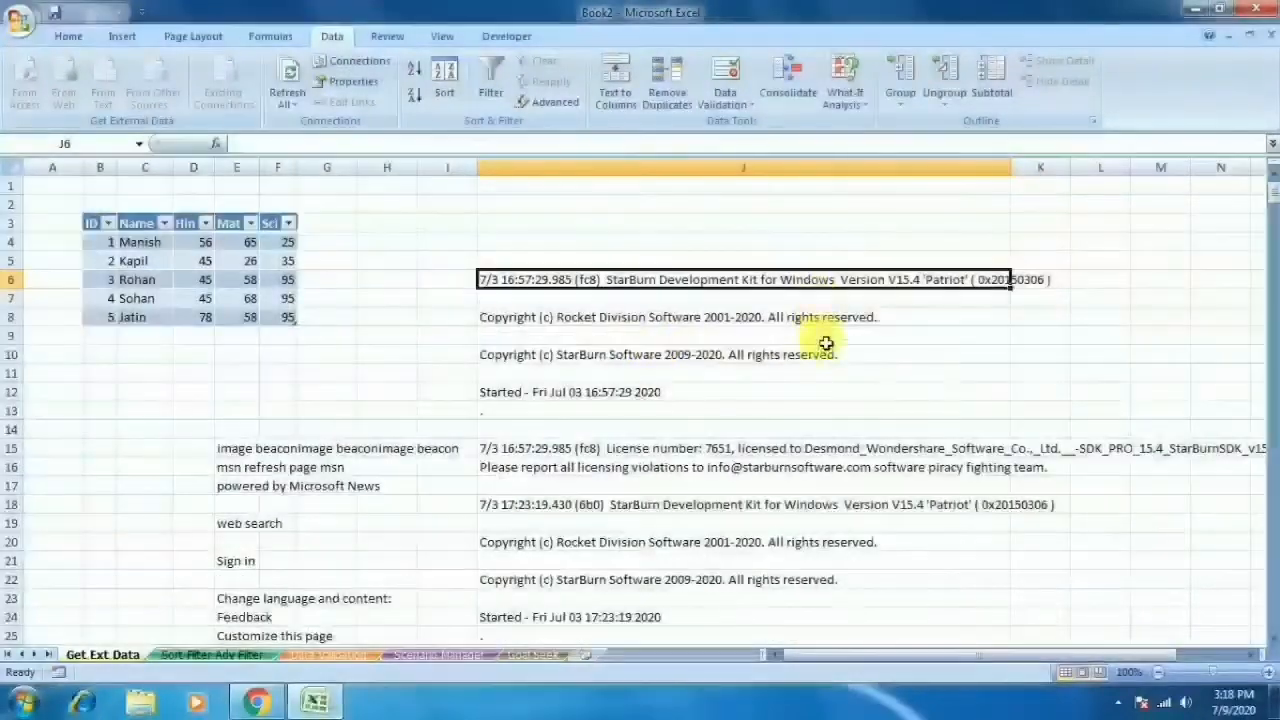
scroll(824, 350, down, 16)
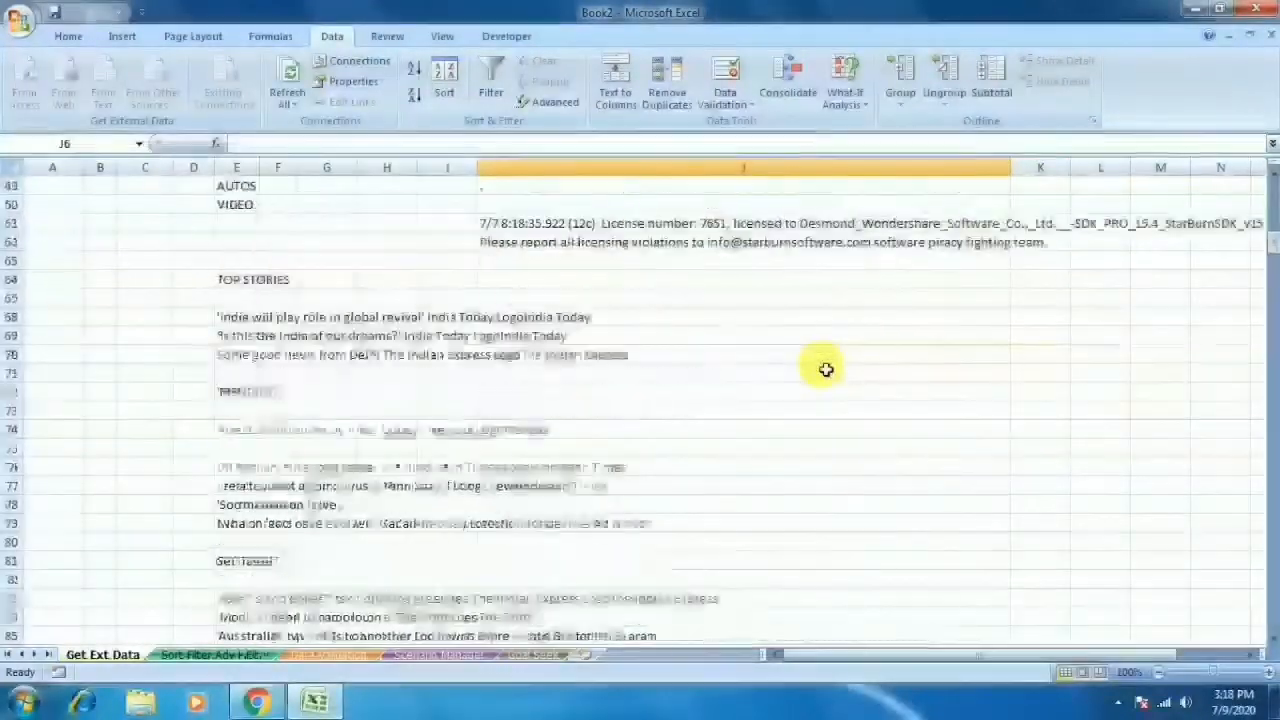
scroll(824, 368, up, 8)
scroll(811, 503, up, 8)
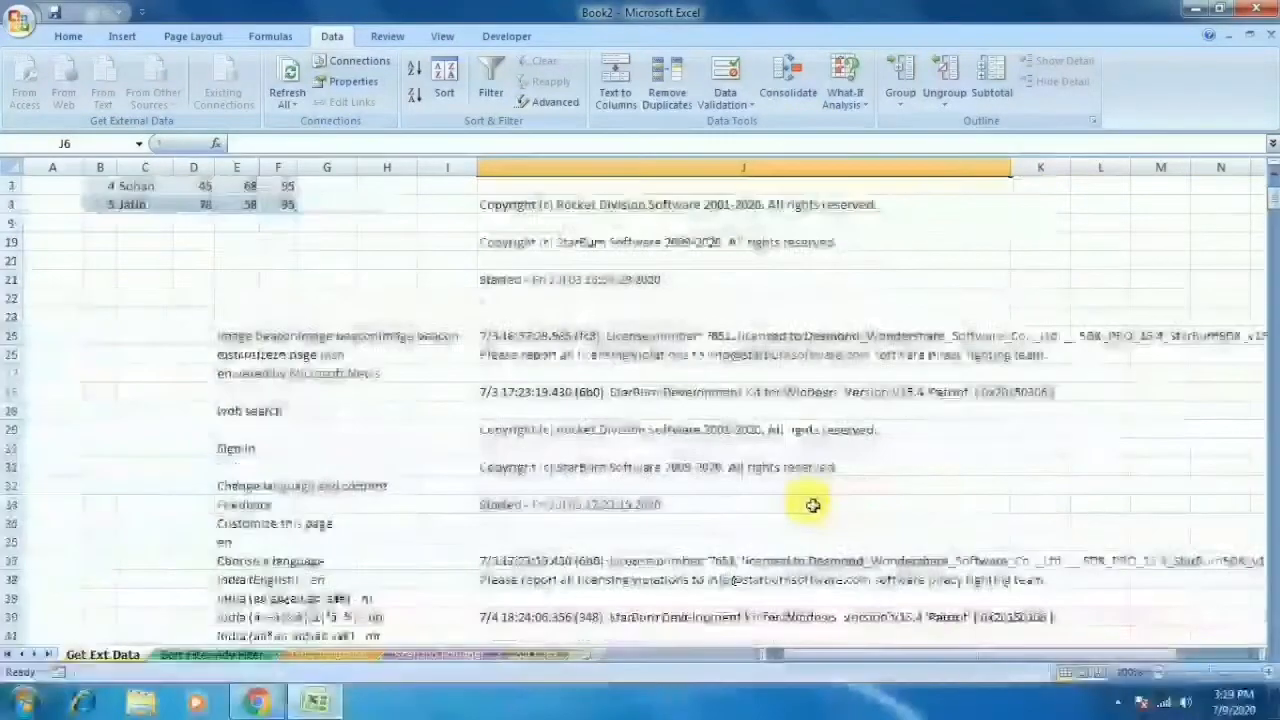
click(196, 353)
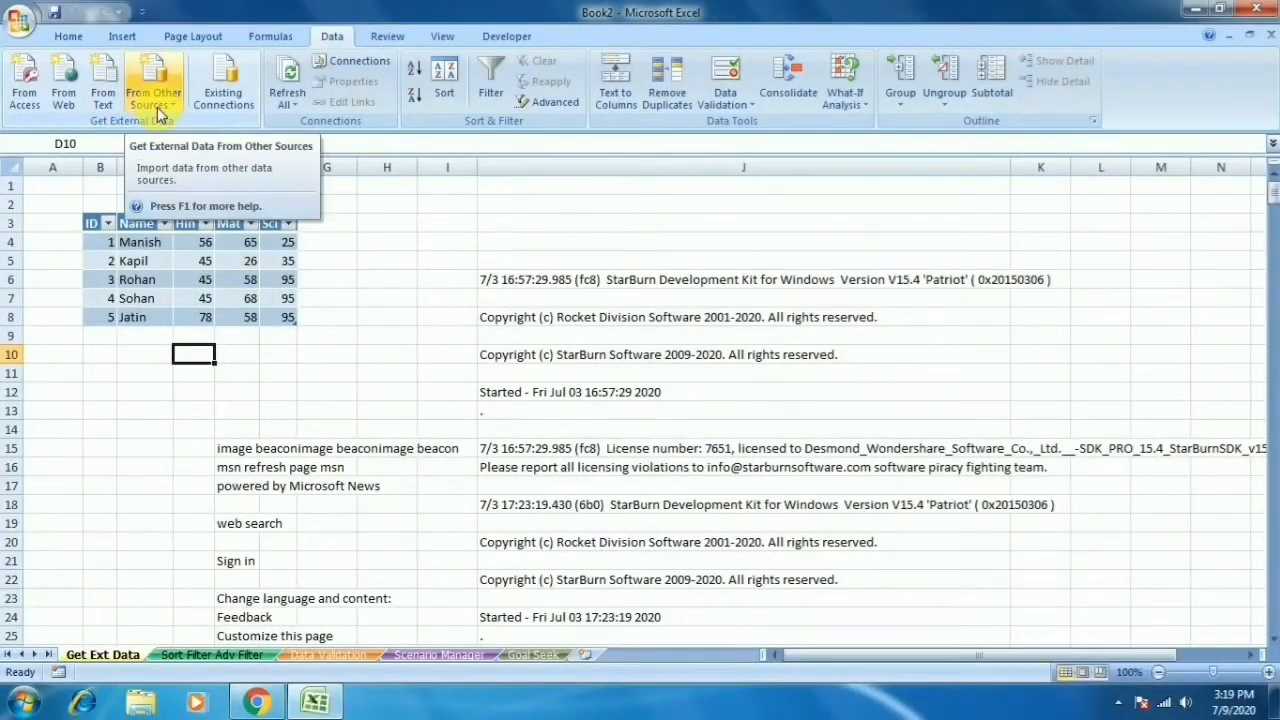
click(94, 376)
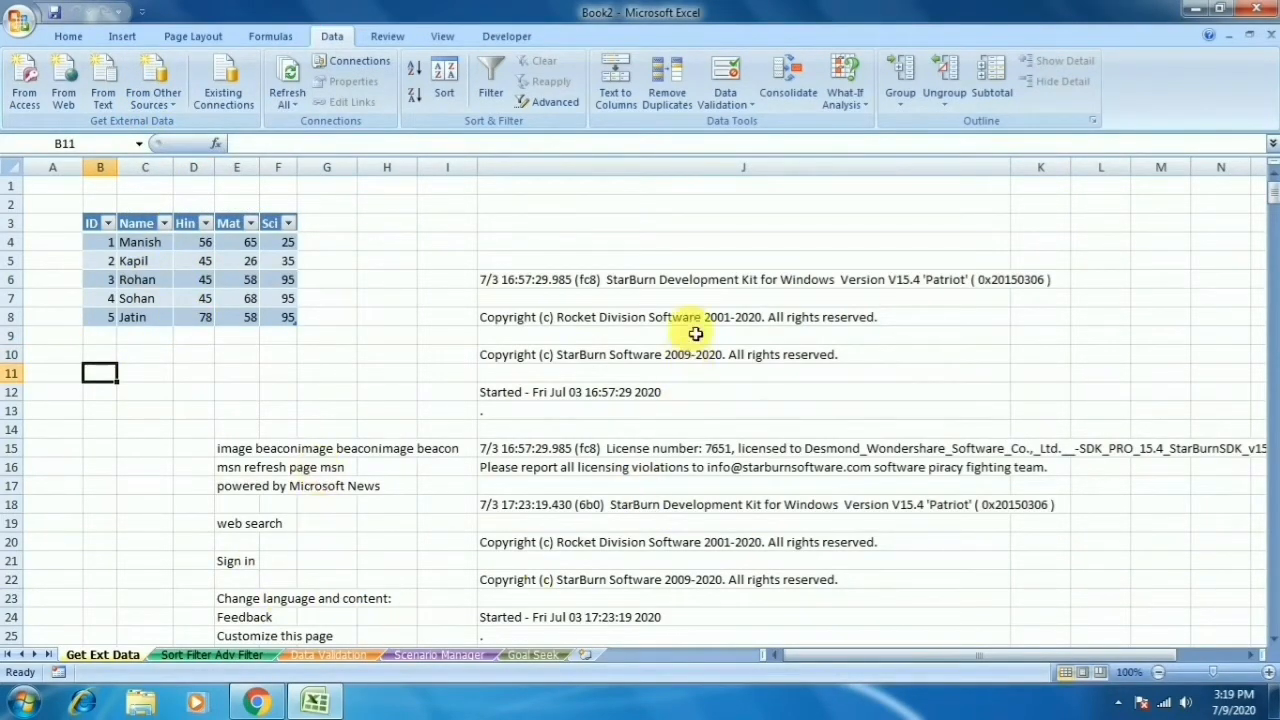
click(100, 429)
click(153, 92)
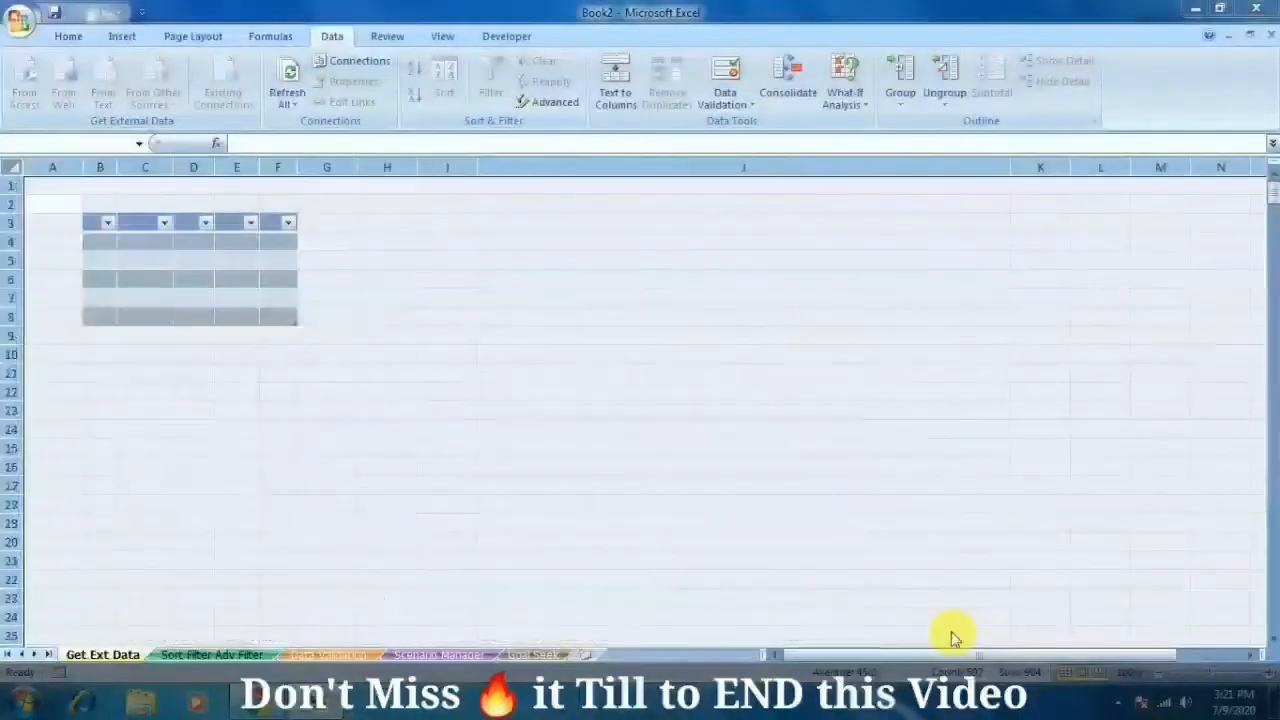
Step: Clear all imported data from the Get Ext Data sheet and delete the queries associated with it
key(Delete)
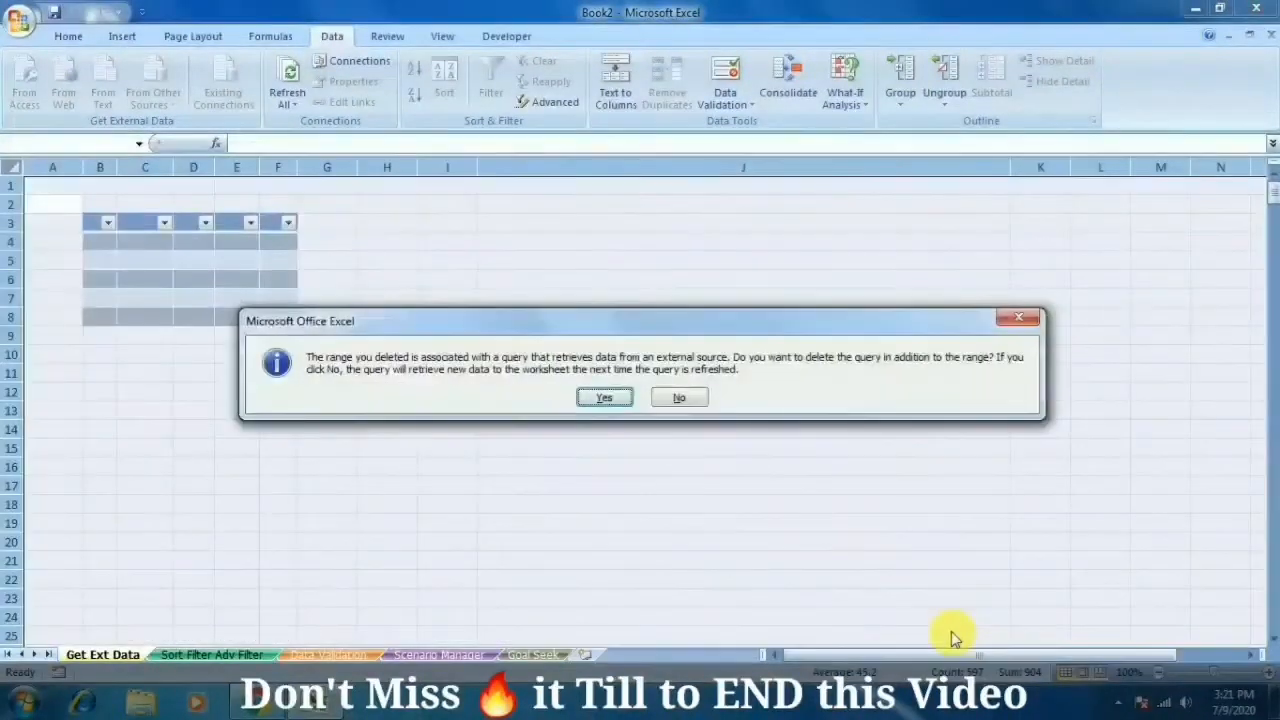
click(607, 397)
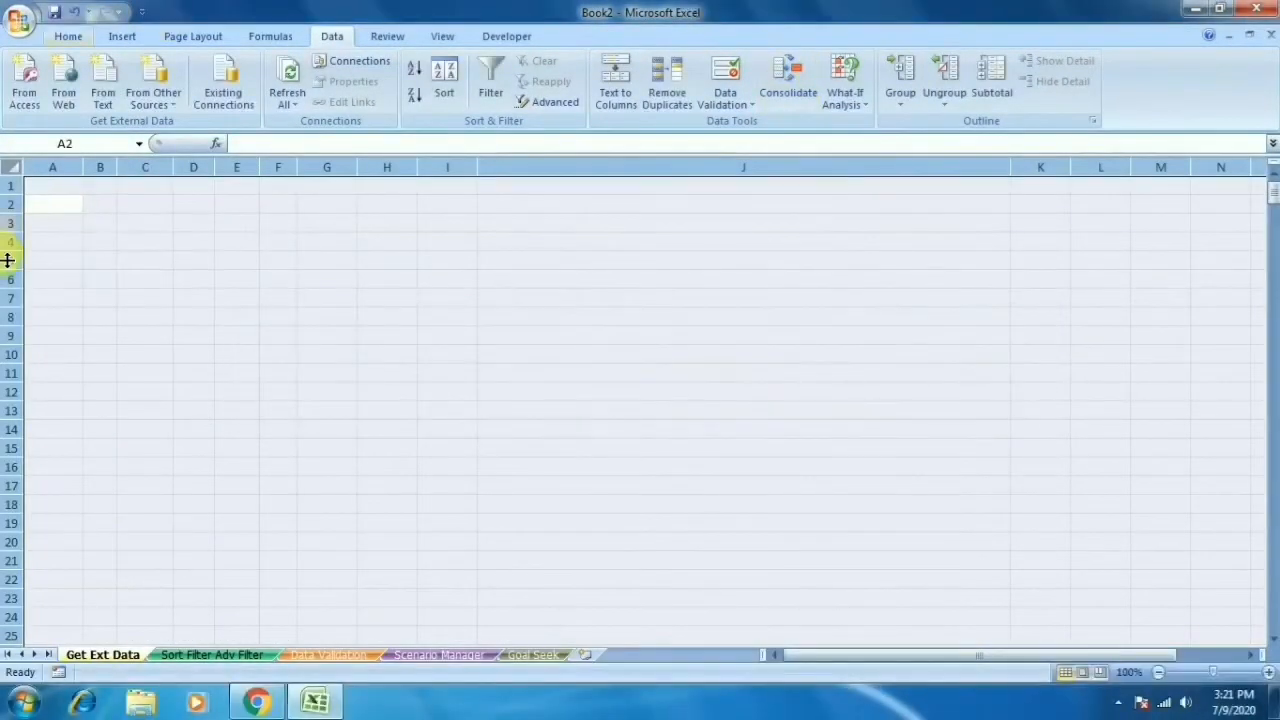
click(157, 246)
click(197, 240)
click(205, 207)
Step: Import the existing connection MSN MoneyCentral Investor Currency Rates into the existing worksheet at cell C3
click(152, 226)
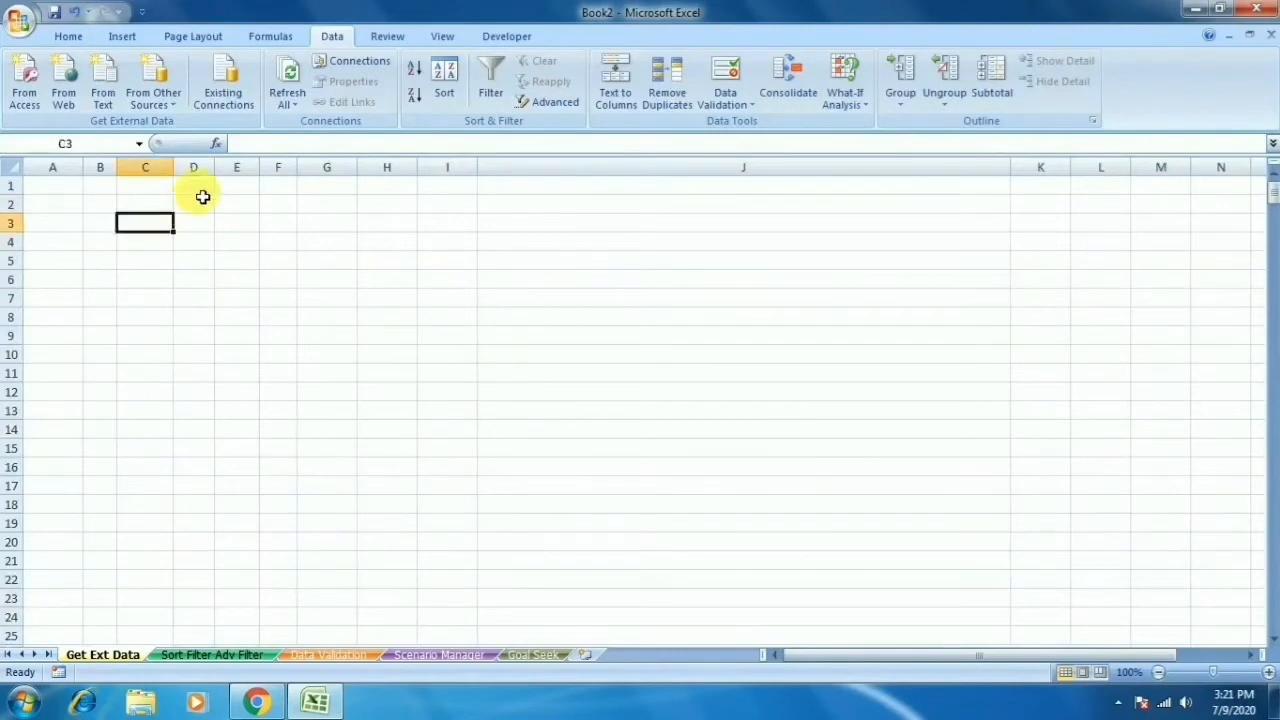
click(228, 95)
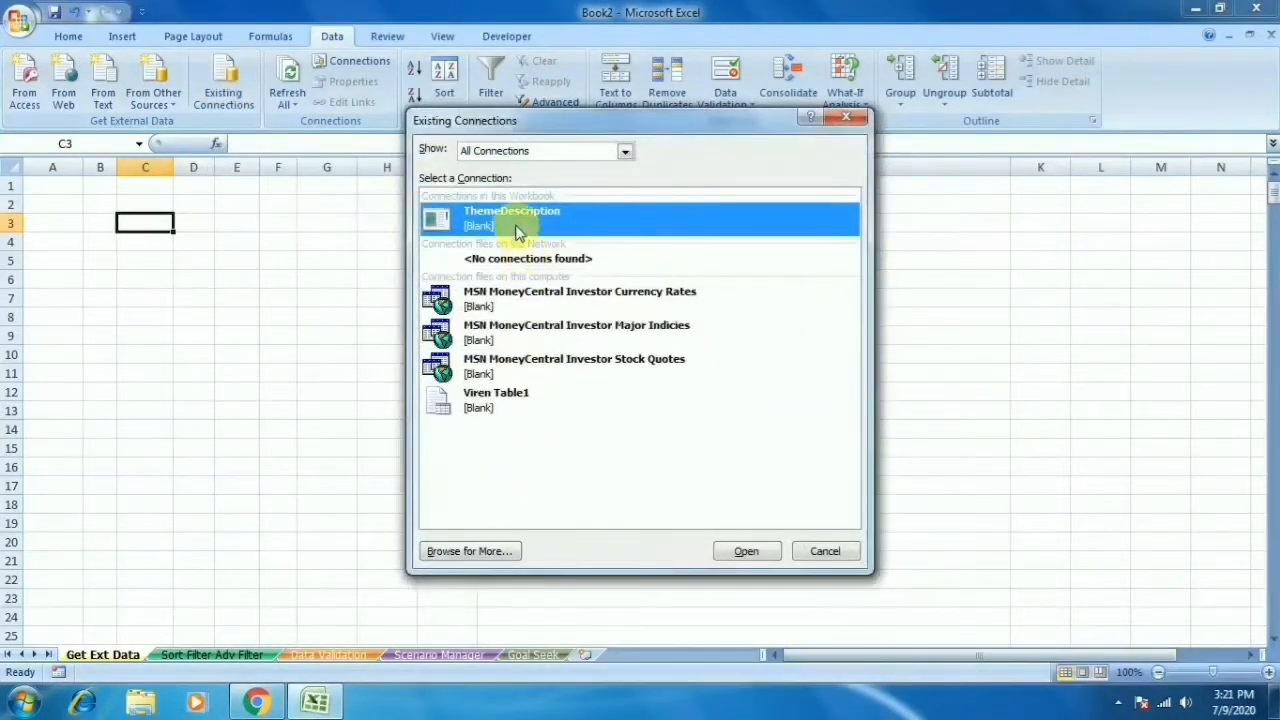
click(516, 308)
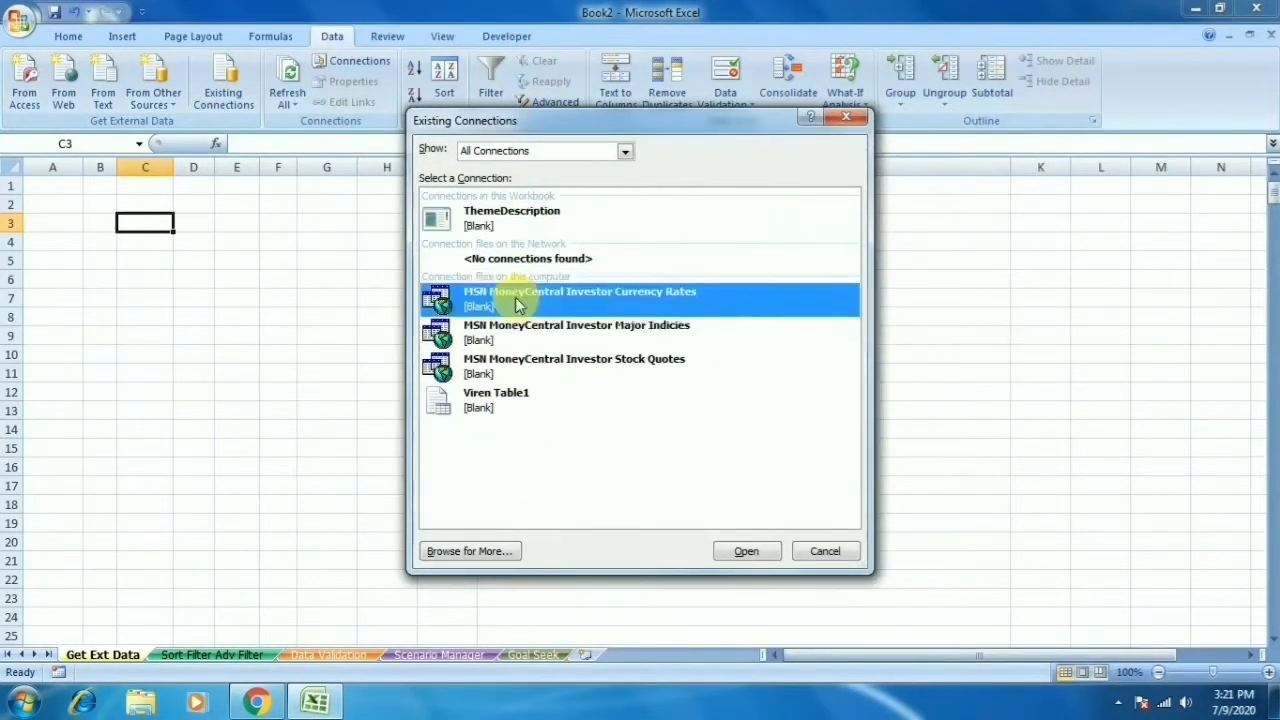
click(746, 552)
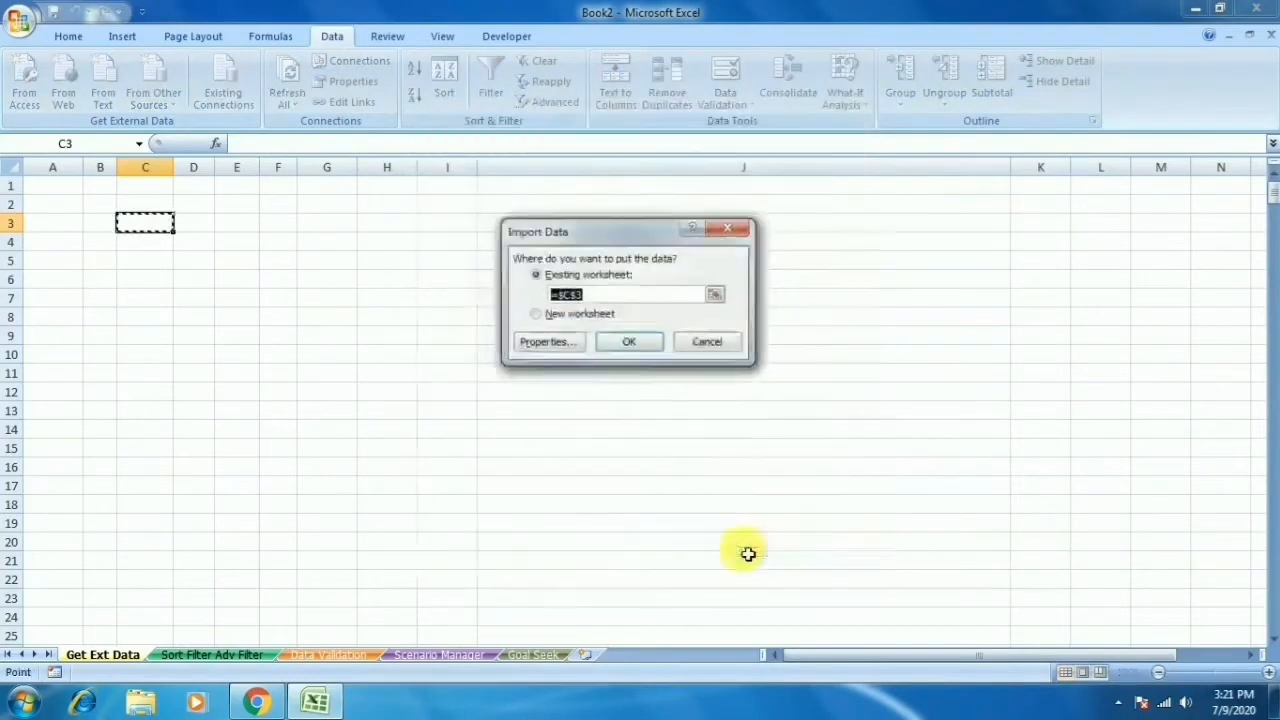
click(634, 350)
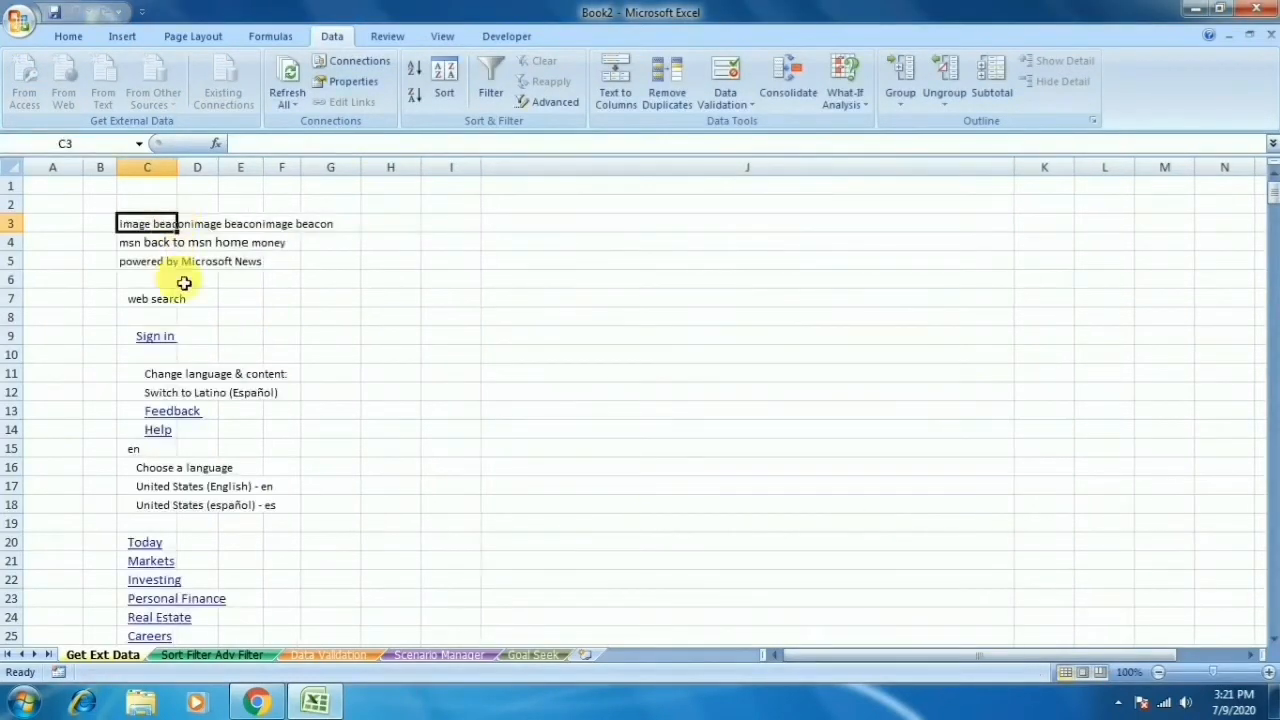
Step: Examine the imported MSN Money data in column C and view the page linked from Alibaba Group Holding Limited
scroll(200, 411, down, 16)
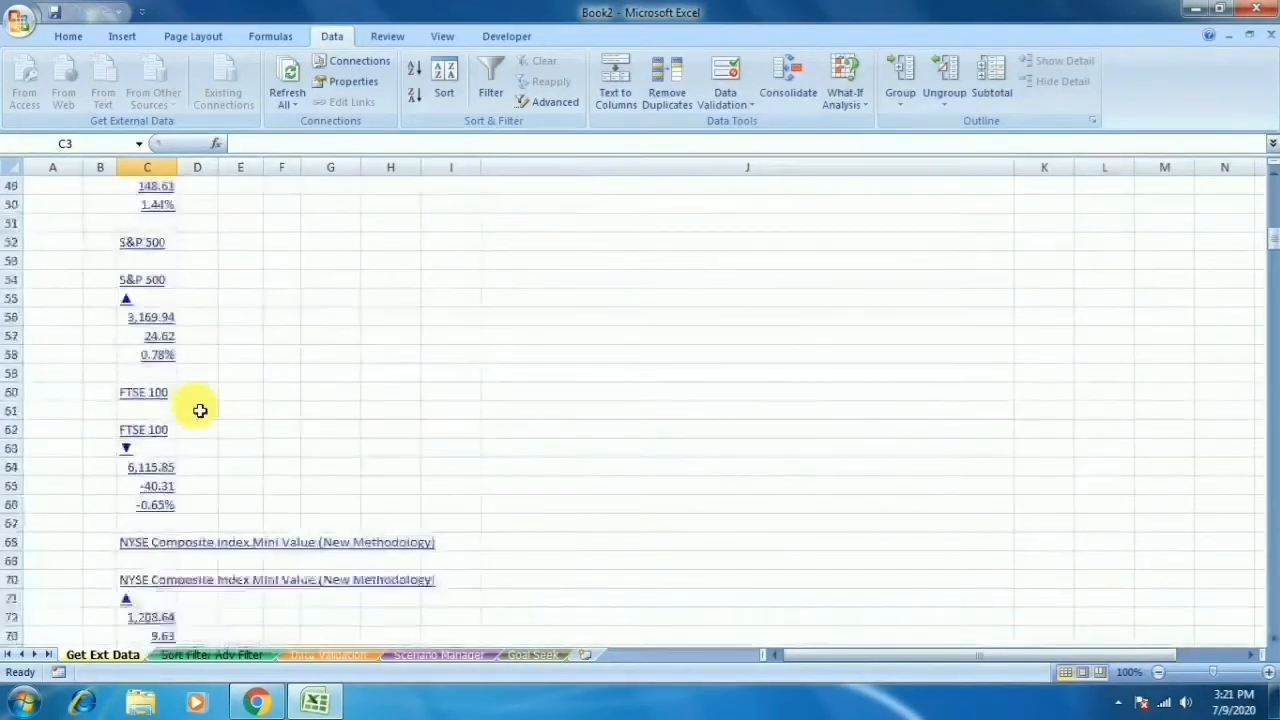
scroll(200, 411, down, 20)
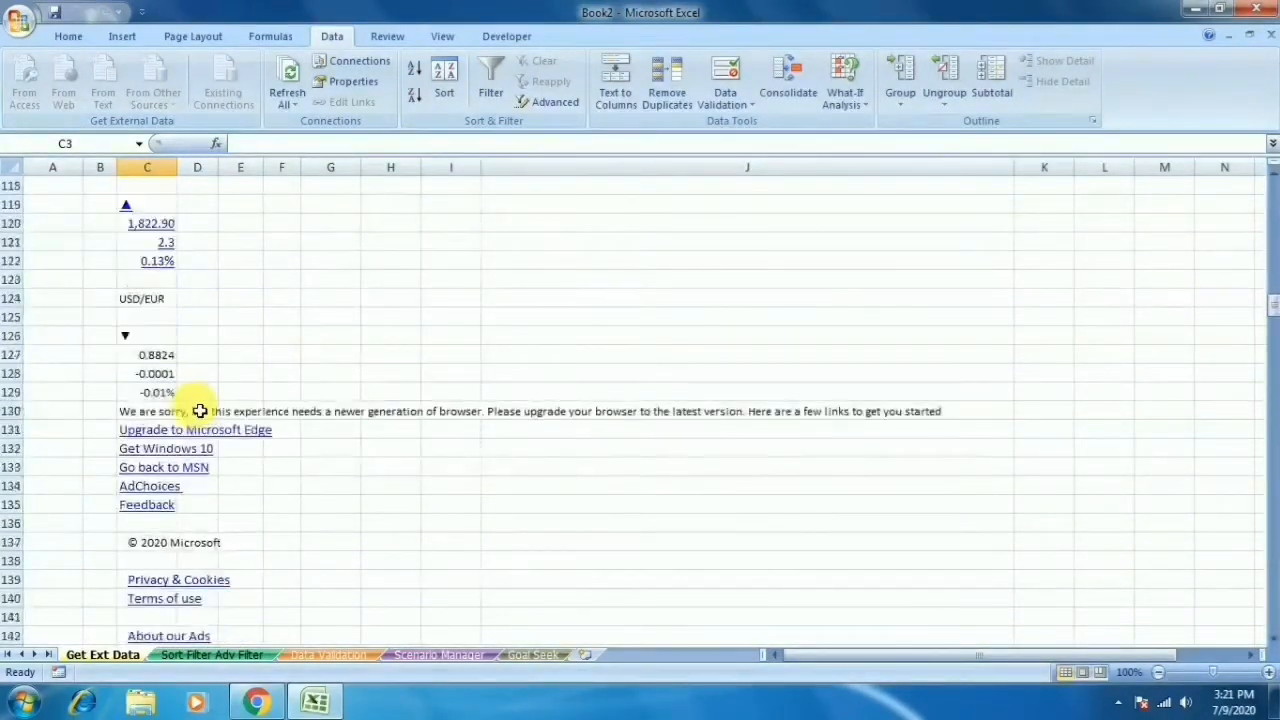
scroll(200, 411, up, 10)
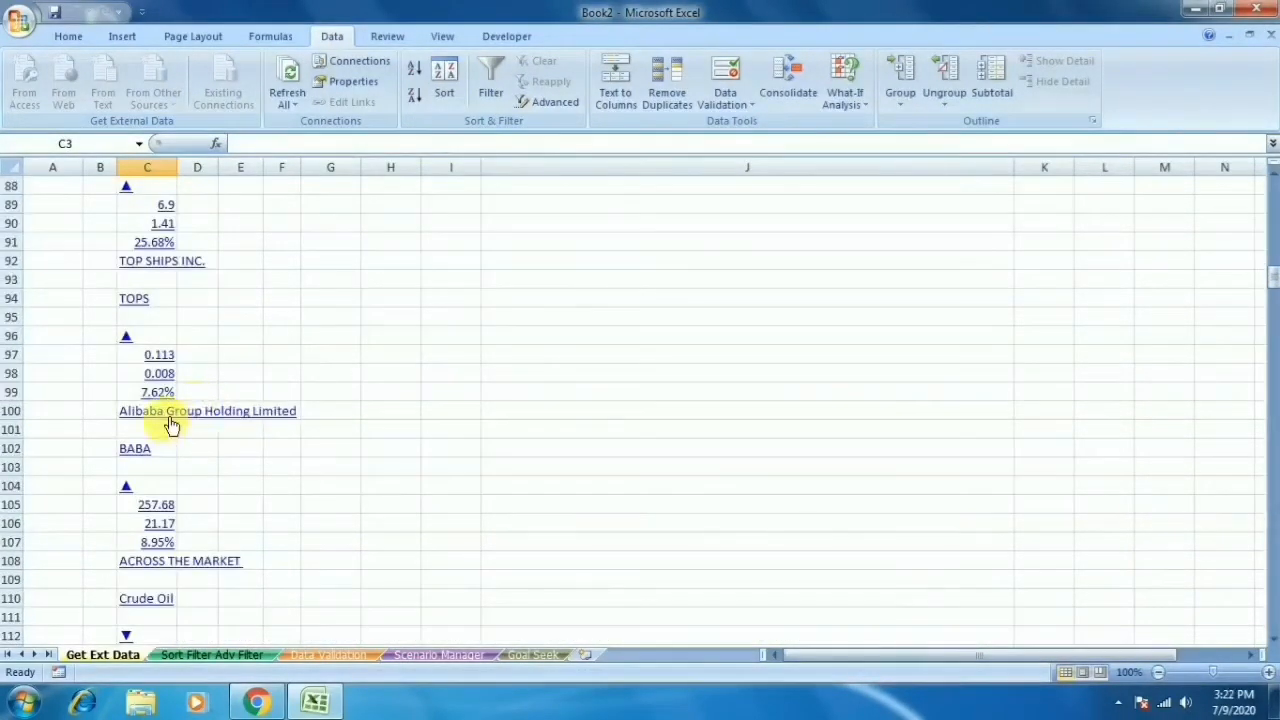
click(170, 420)
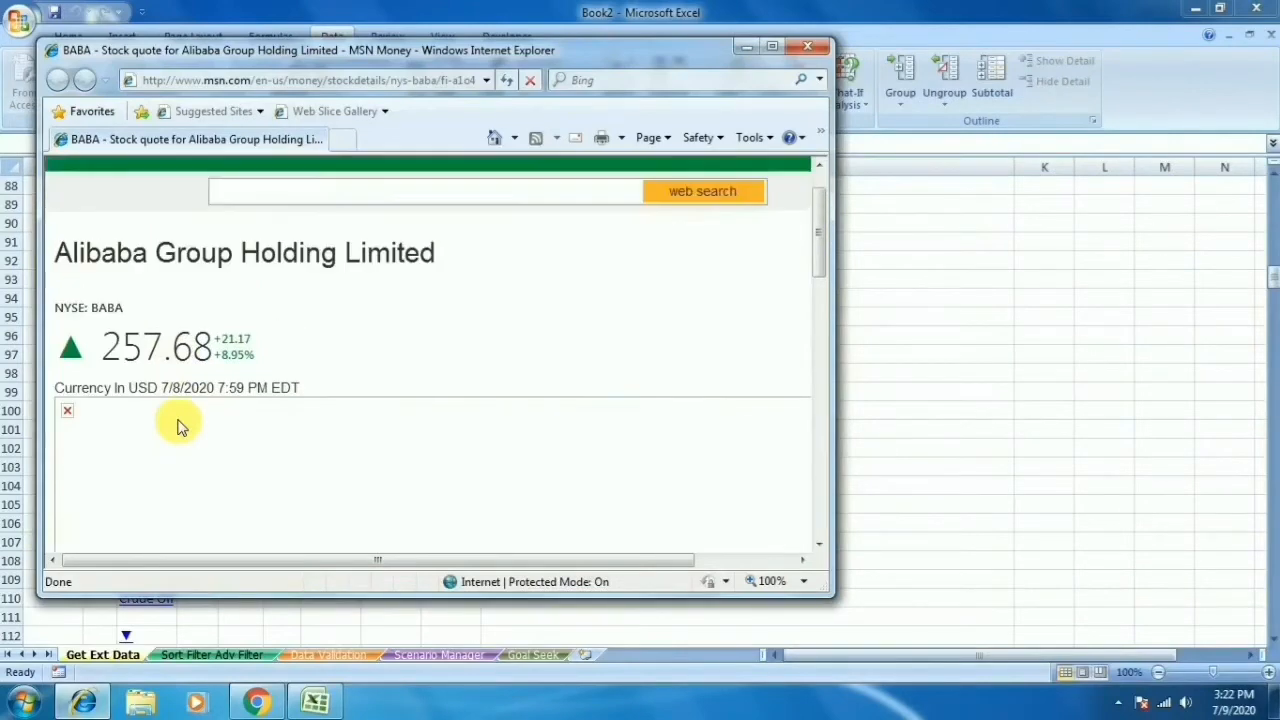
click(795, 50)
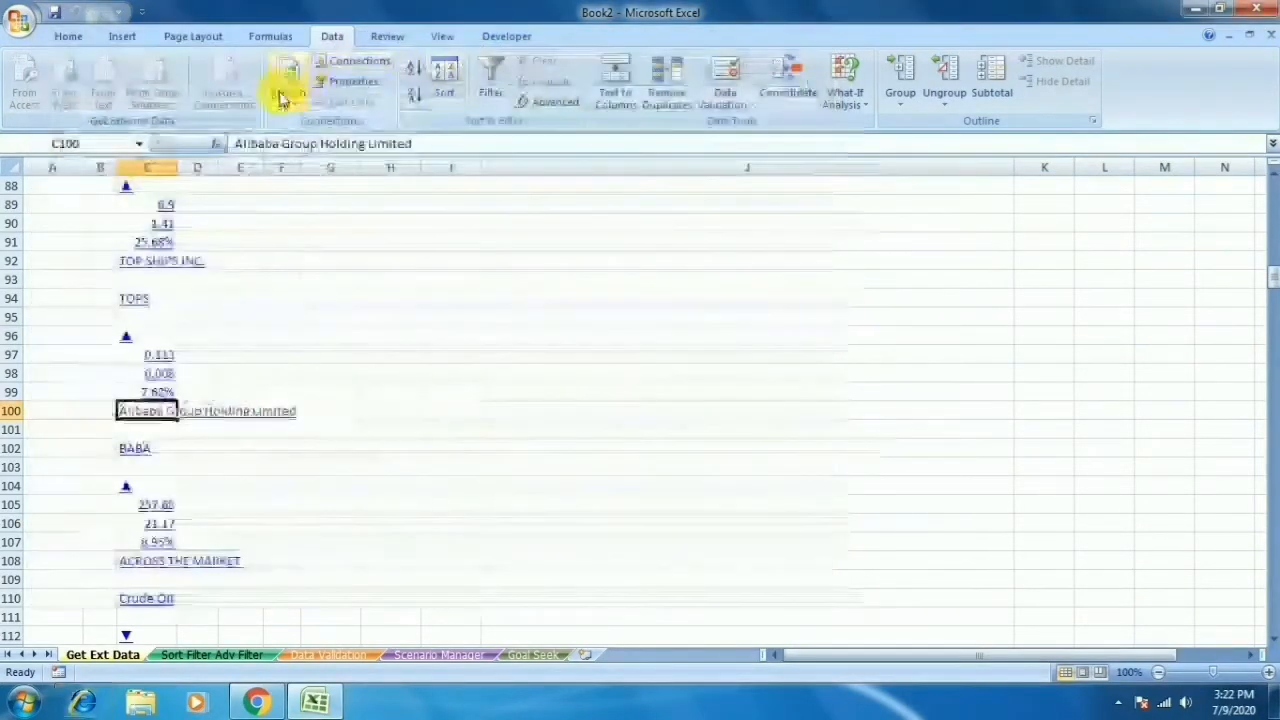
Step: Refresh all external data connections in the workbook to update the imported MSN Money data
click(234, 280)
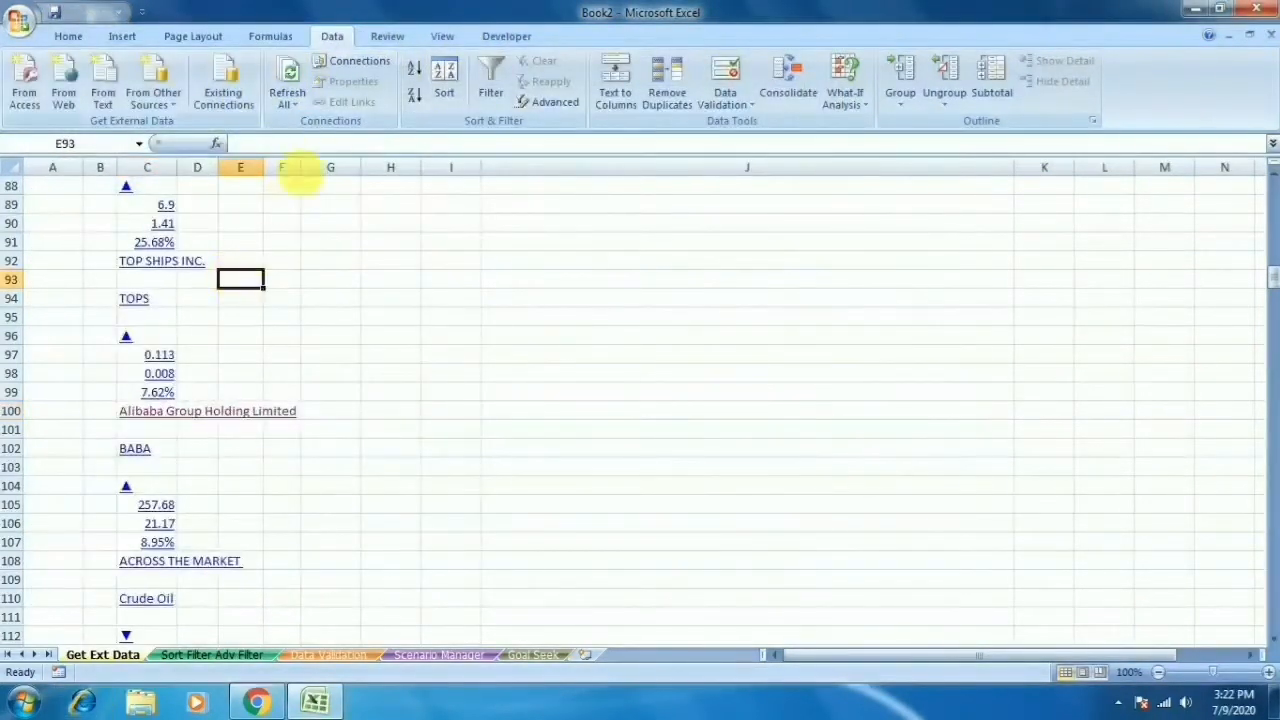
click(296, 106)
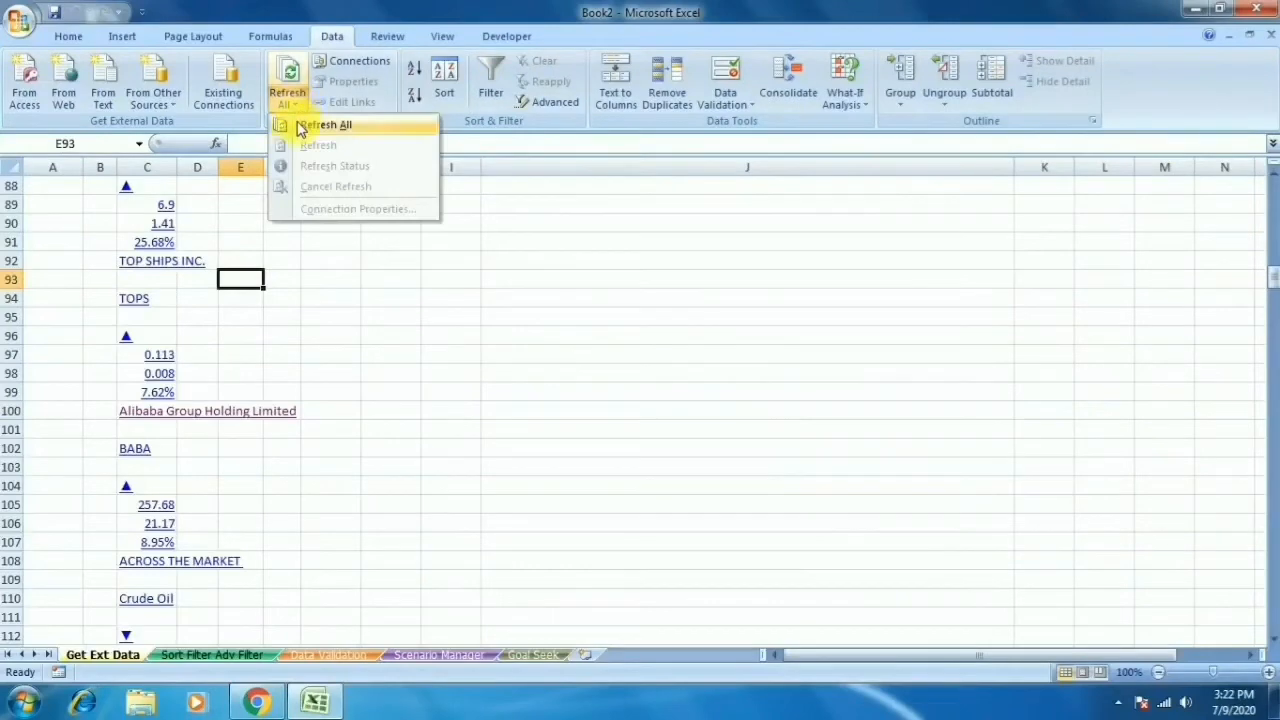
click(298, 126)
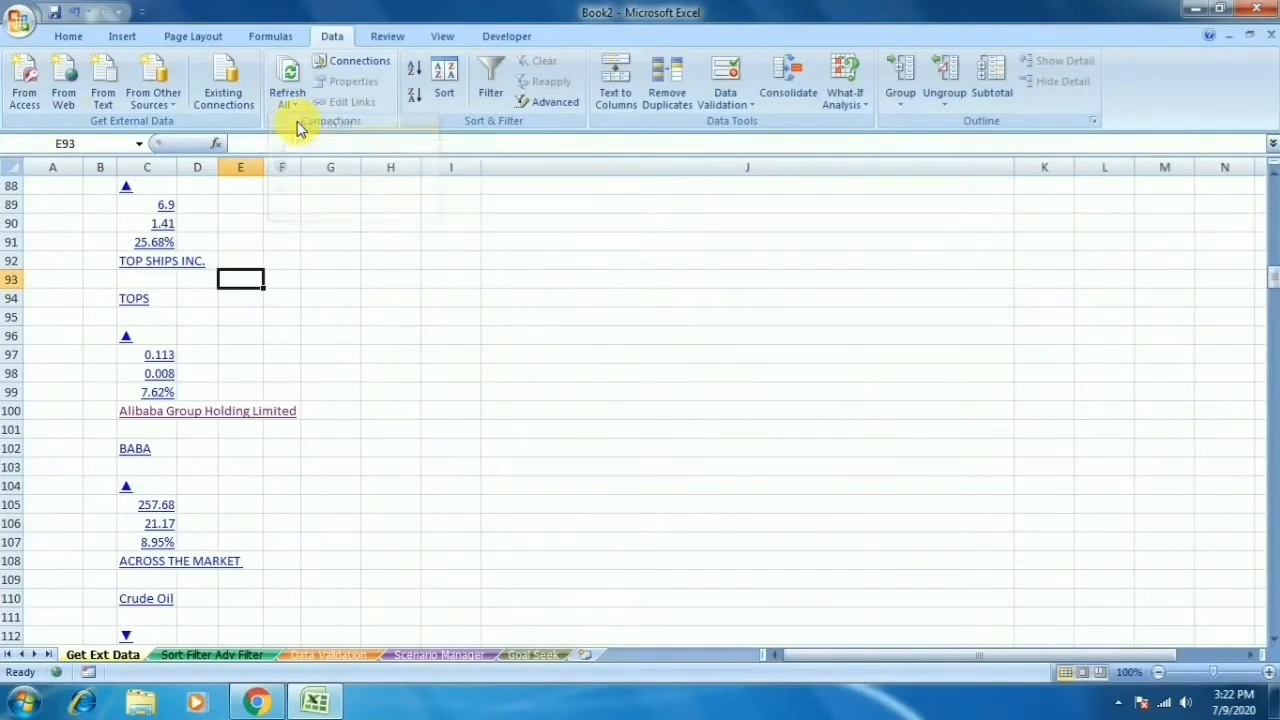
click(278, 222)
drag(142, 531, 815, 532)
click(455, 400)
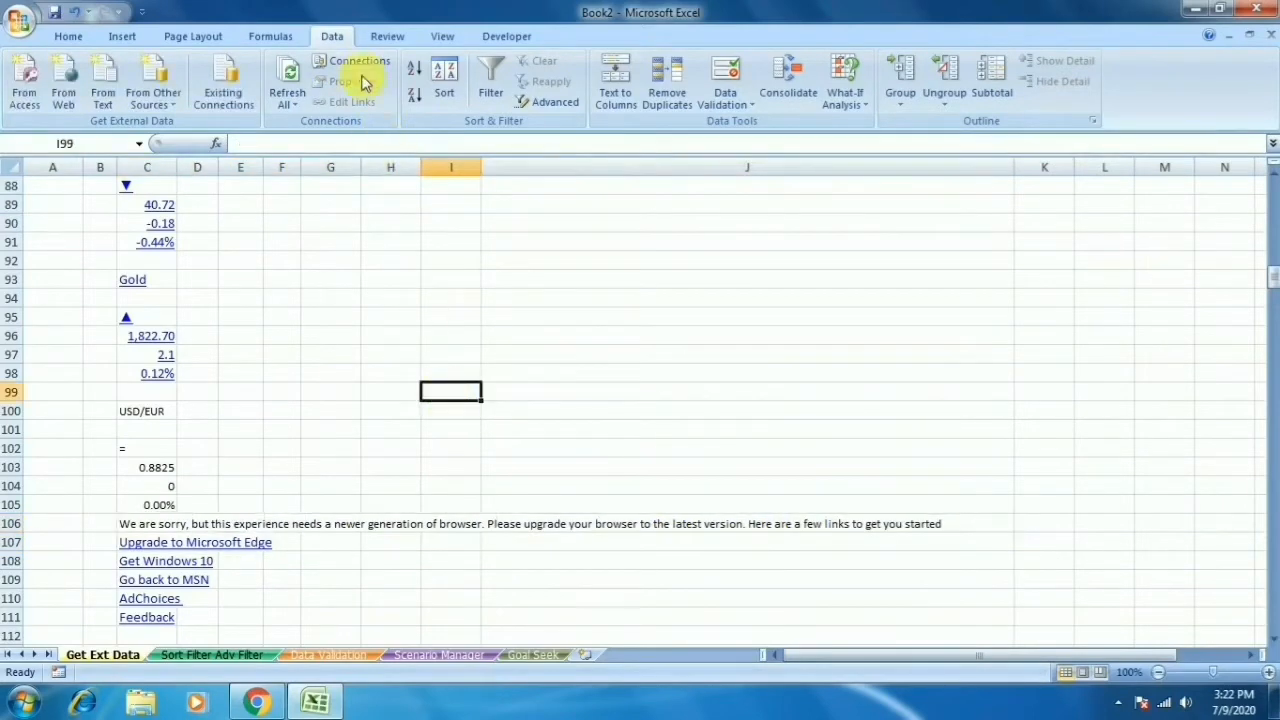
Step: Examine the list of workbook connections and its management options, leaving them as they are
click(360, 72)
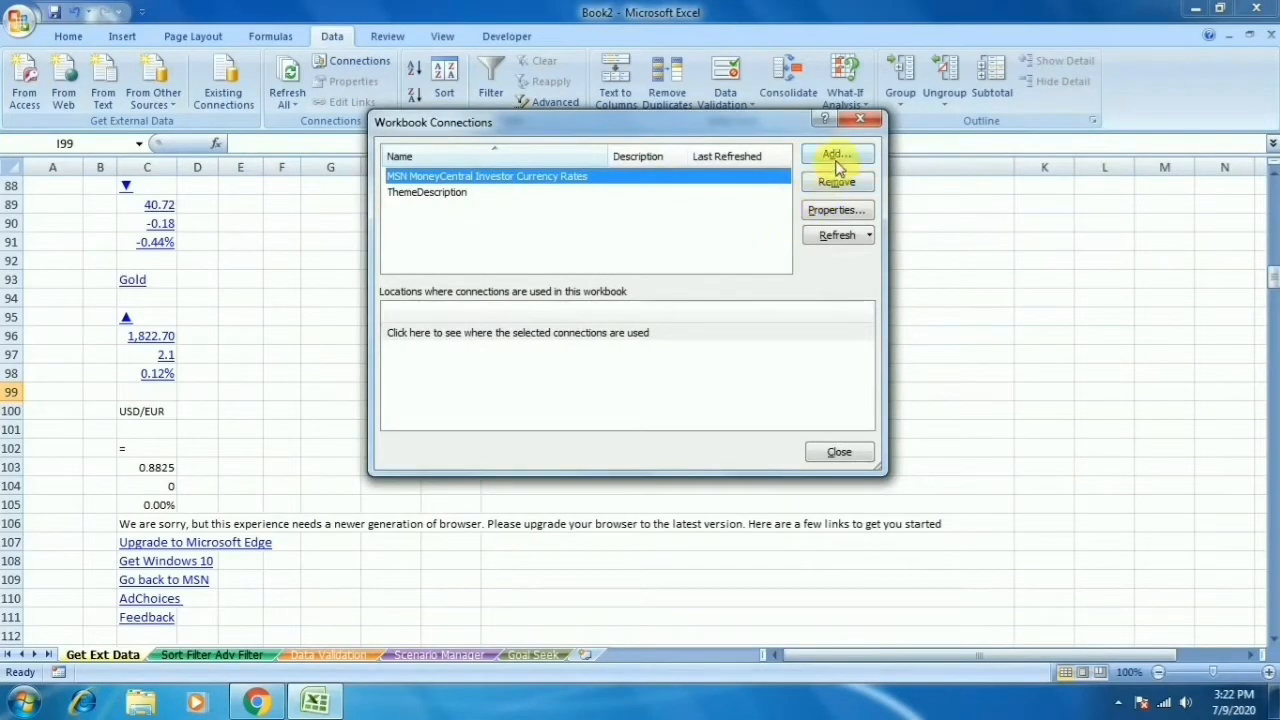
click(839, 455)
click(281, 197)
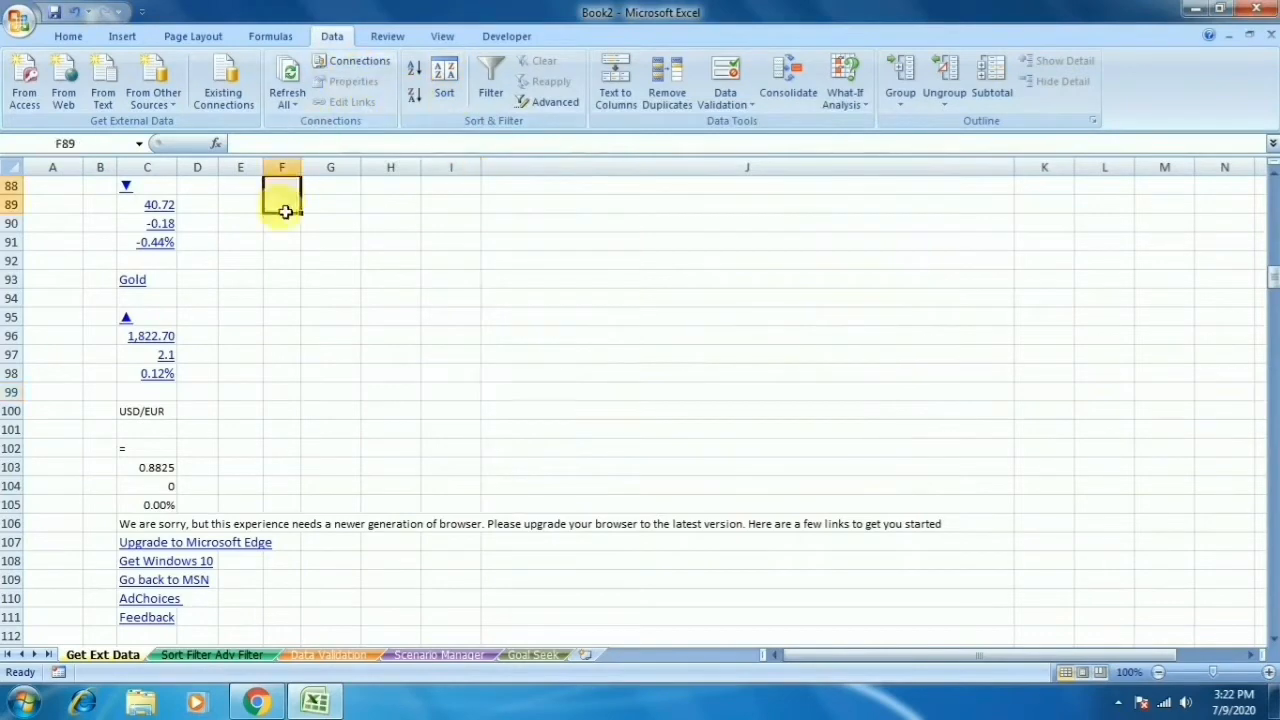
Step: Examine the external data range properties of the imported MSN Money data from cell C106, without changing them
click(171, 523)
click(353, 81)
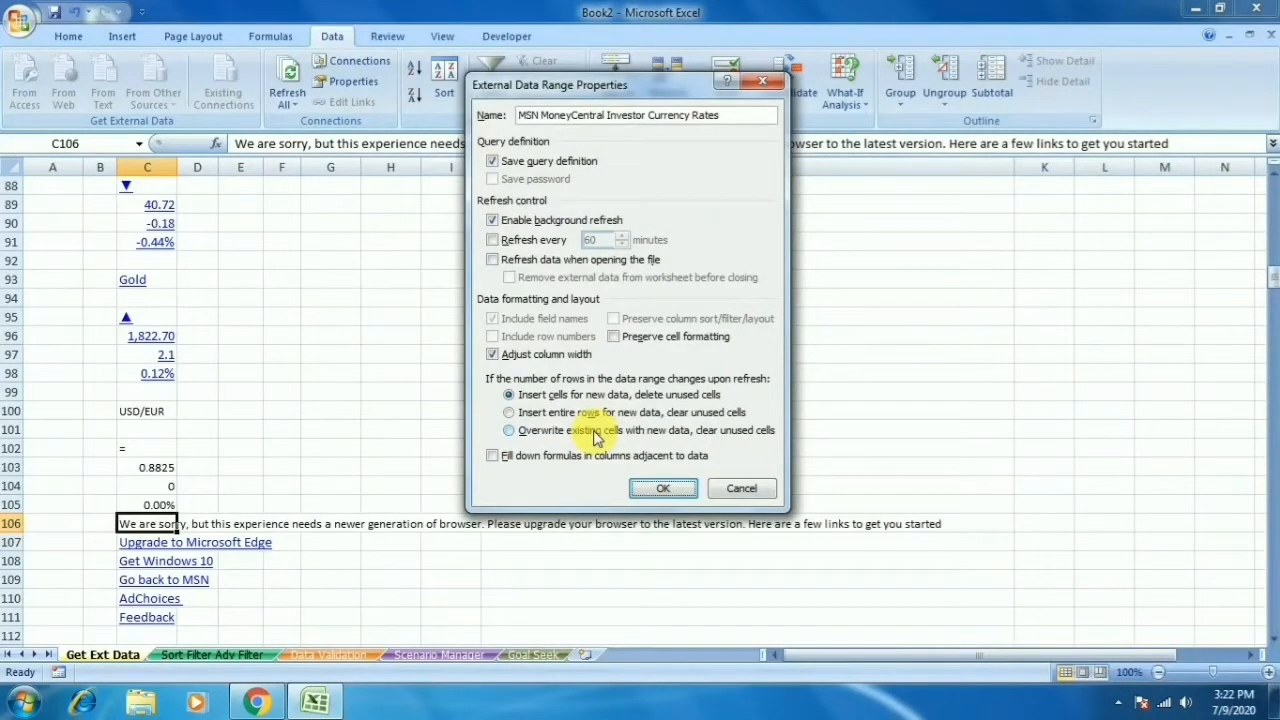
click(743, 490)
click(392, 434)
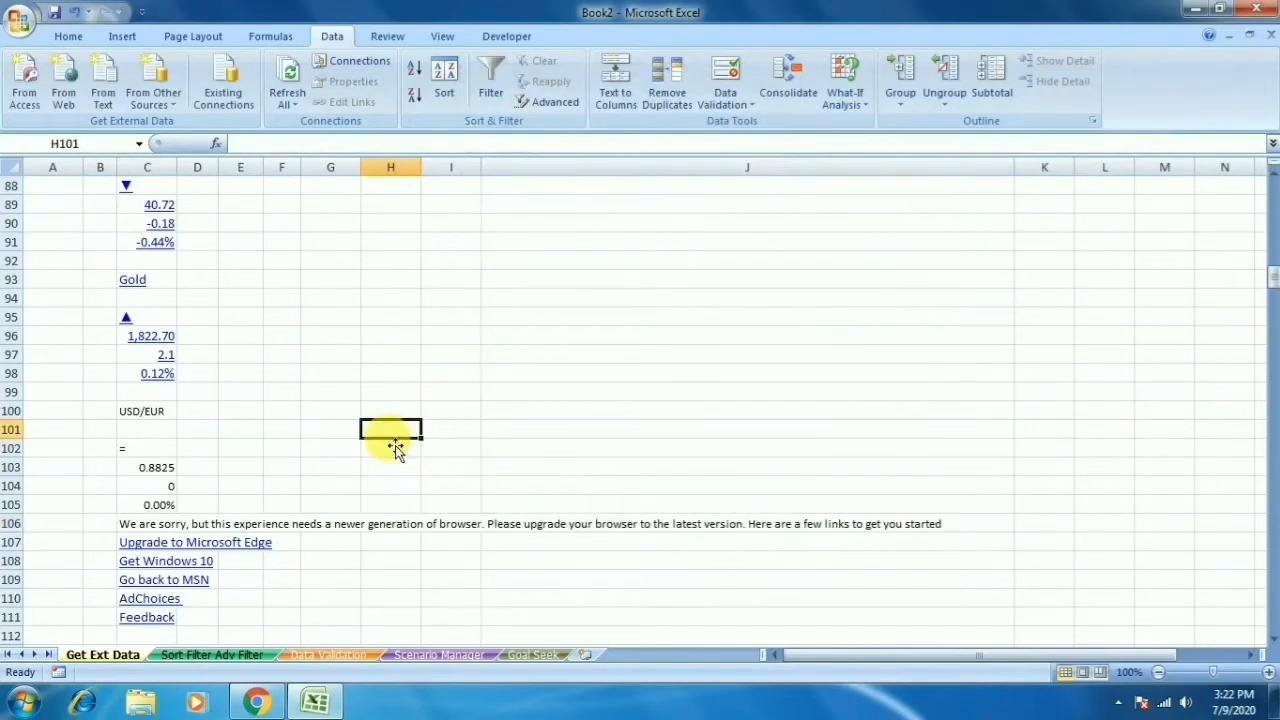
click(387, 280)
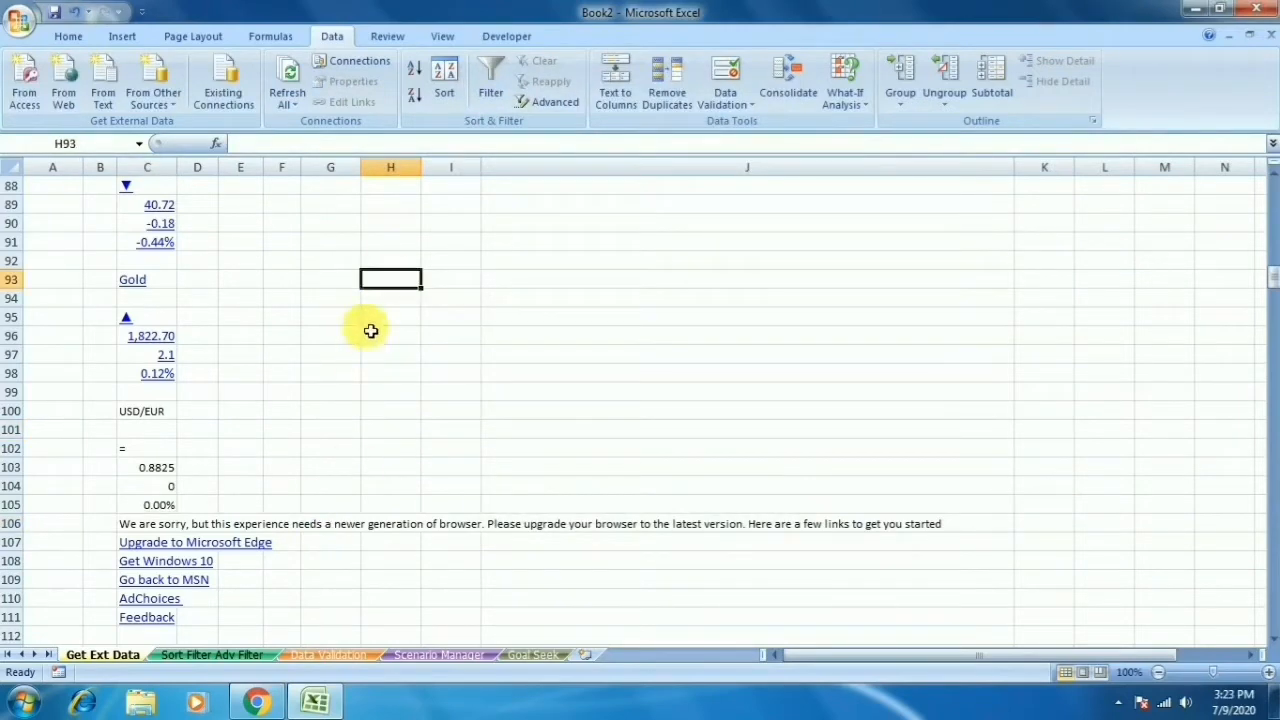
click(397, 317)
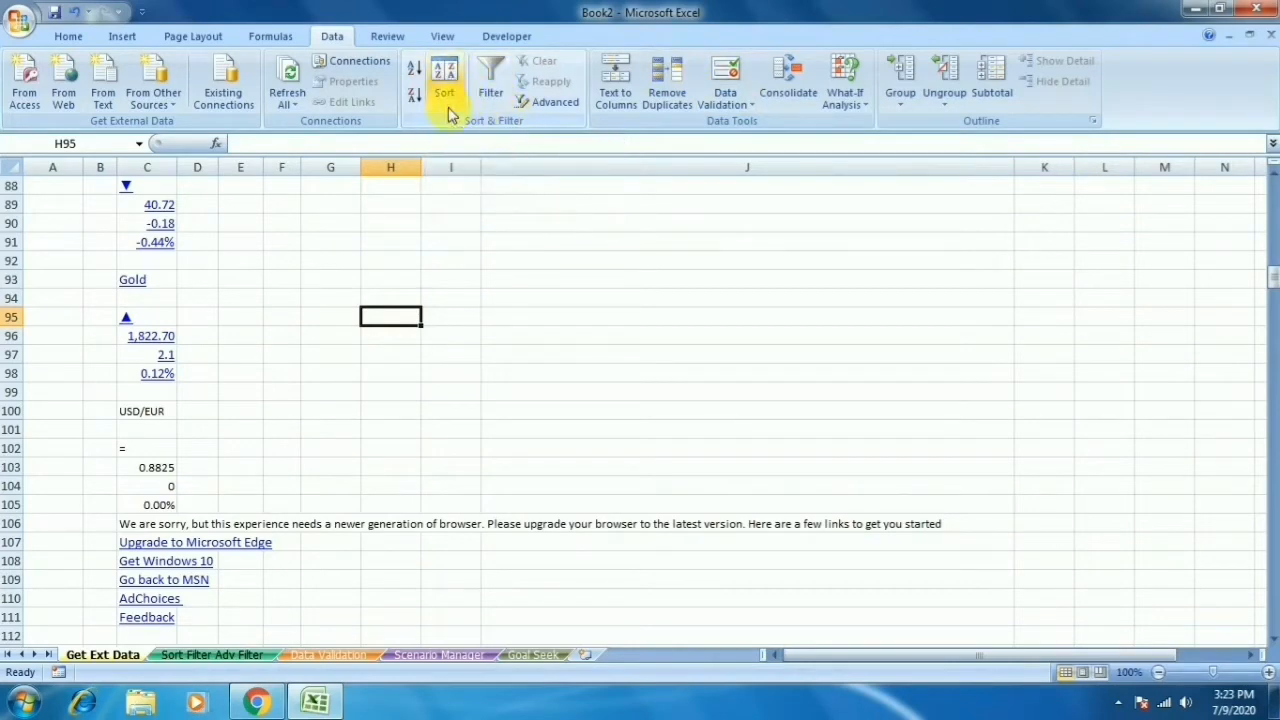
Step: Go to the Sort Filter Adv Filter sheet and select the whole marks table A1:H11
click(177, 660)
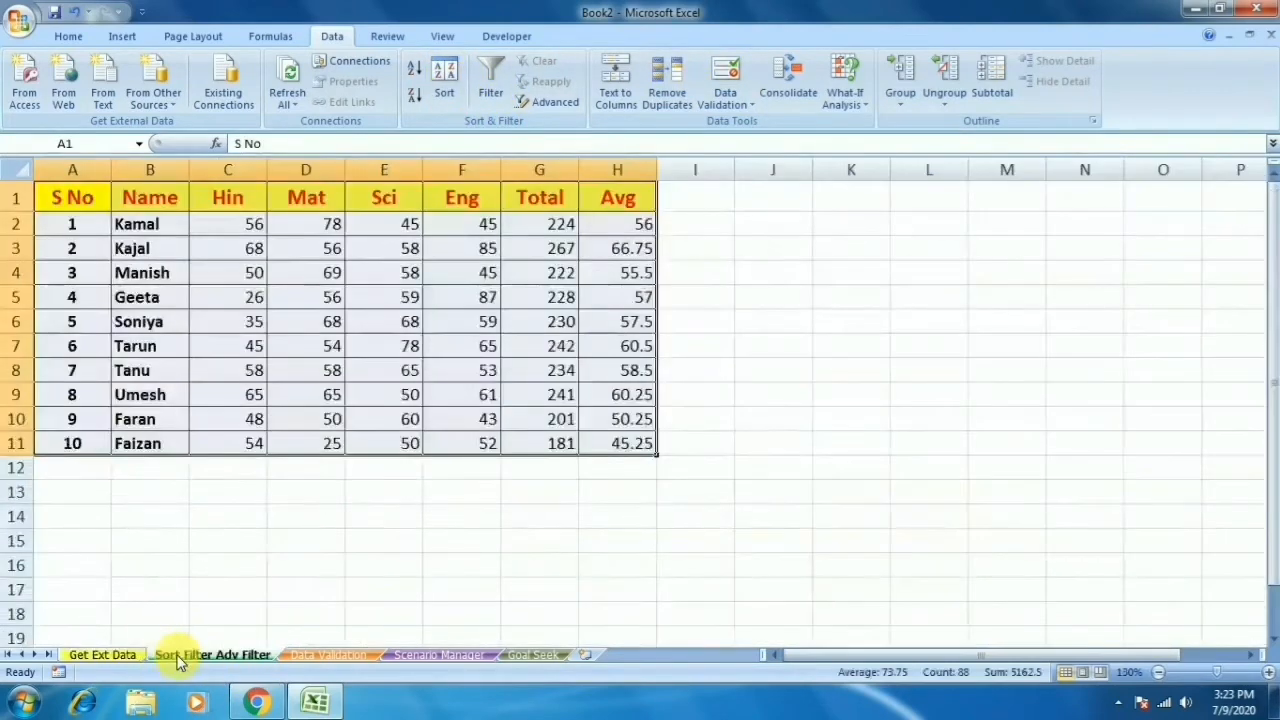
click(300, 345)
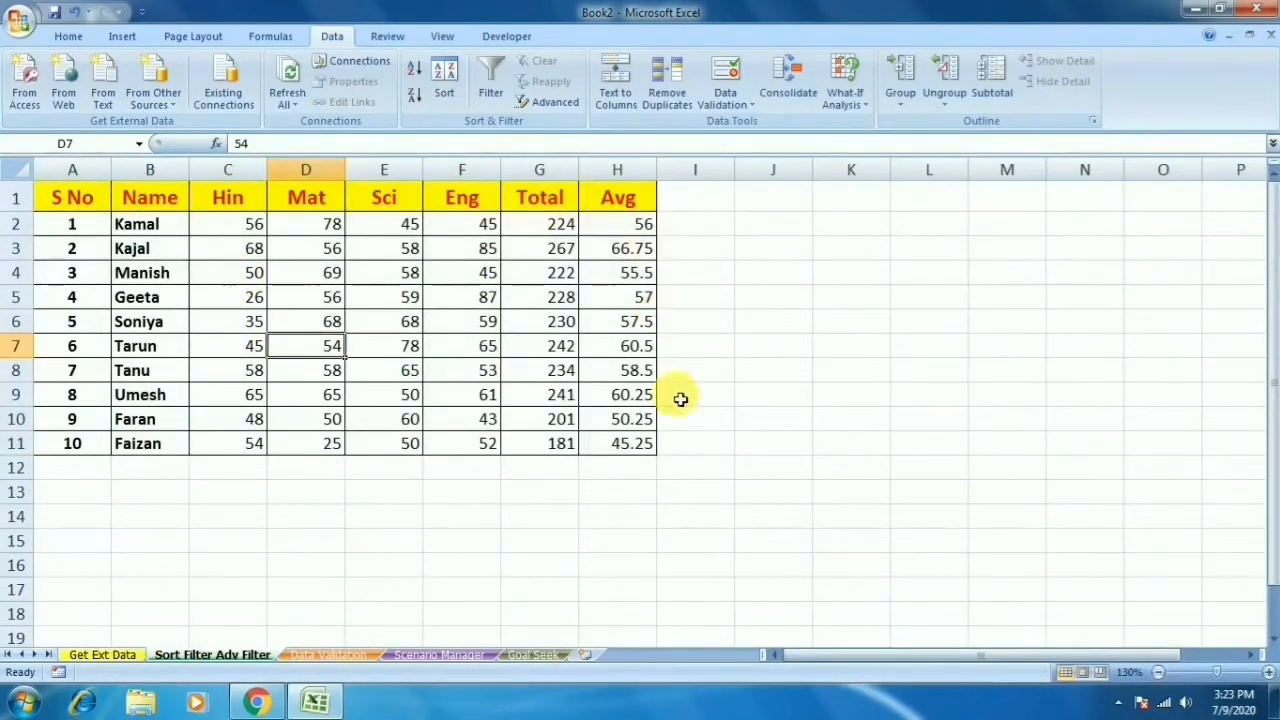
click(685, 452)
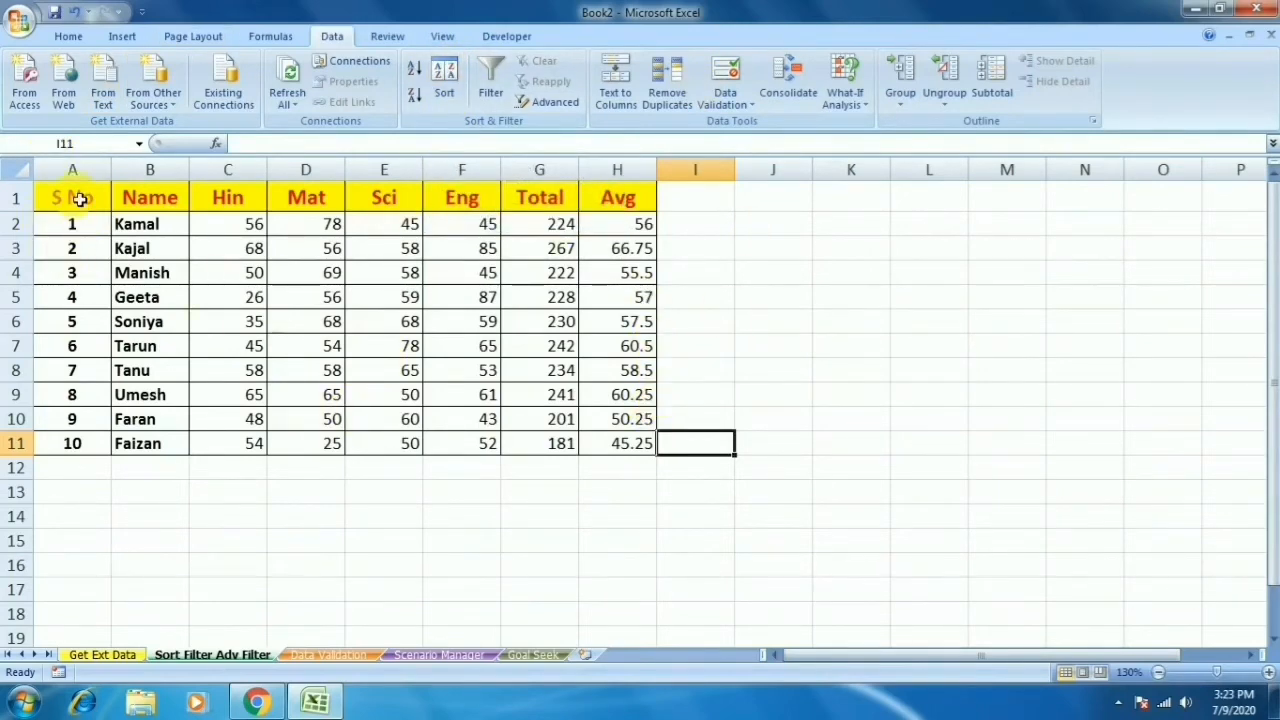
drag(84, 197, 639, 461)
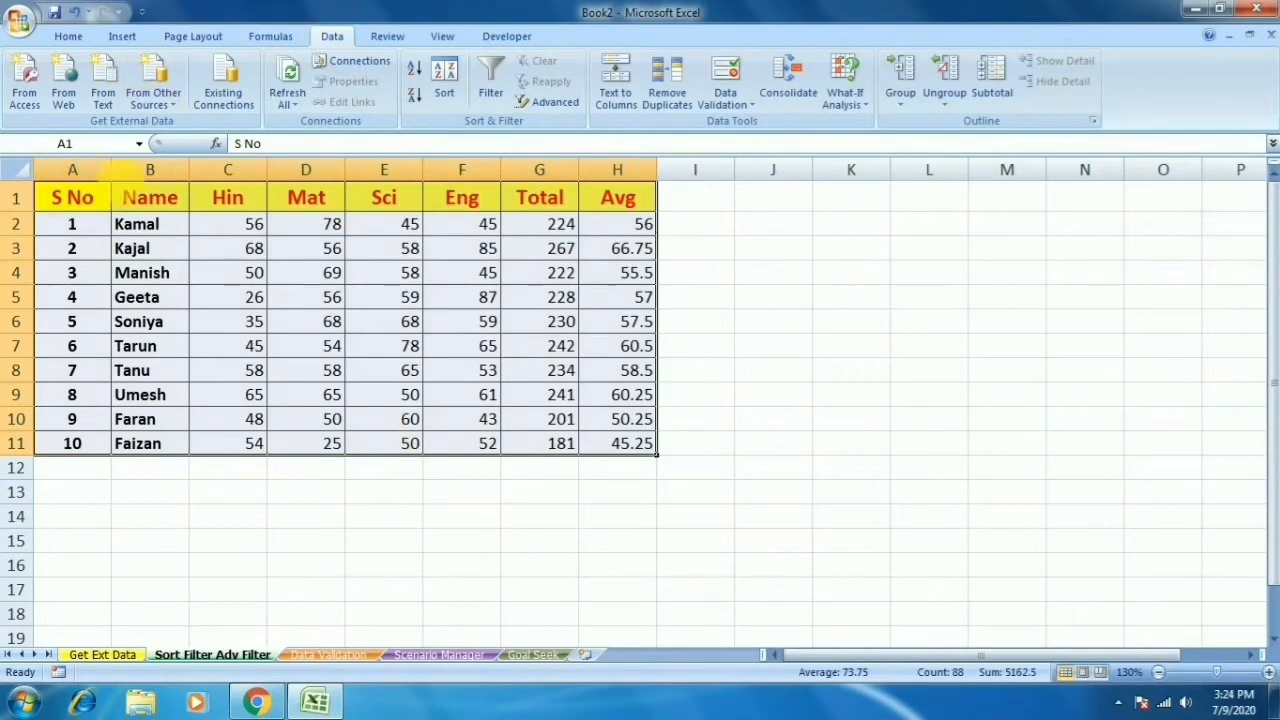
Step: Sort the range B1:H11 by the Name column from A to Z, and again from Z to A
drag(145, 200, 608, 441)
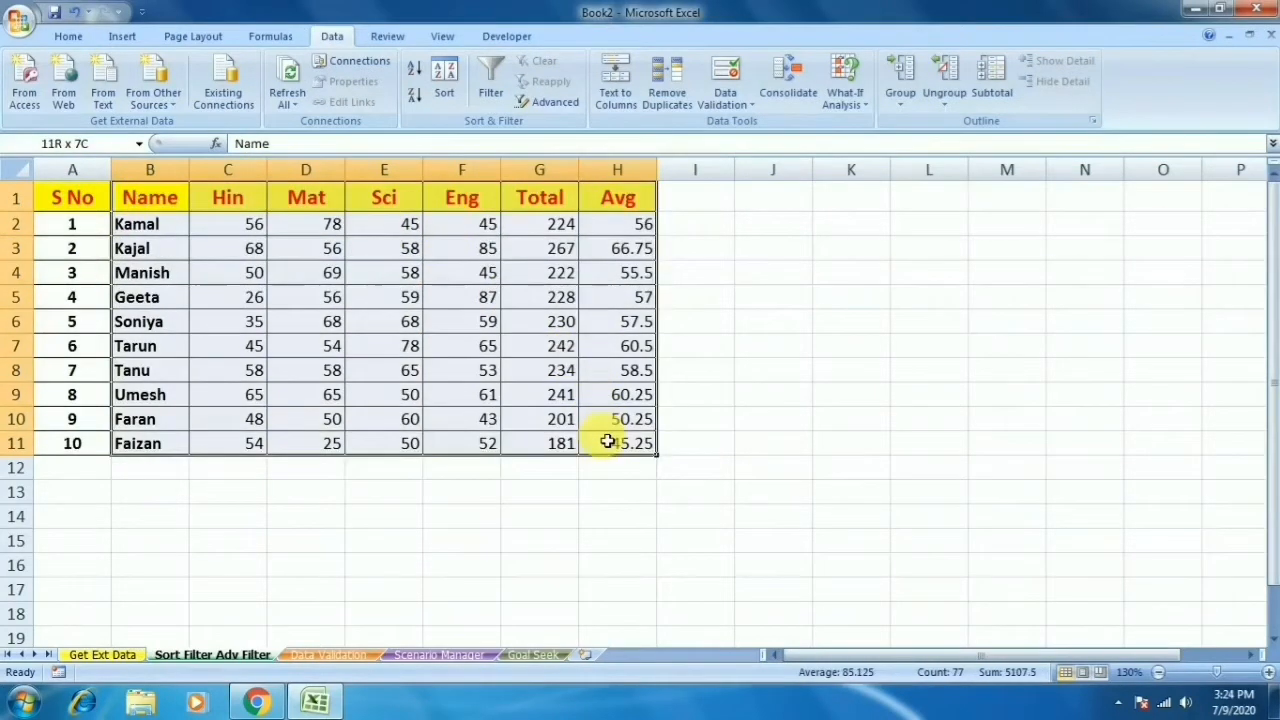
click(414, 72)
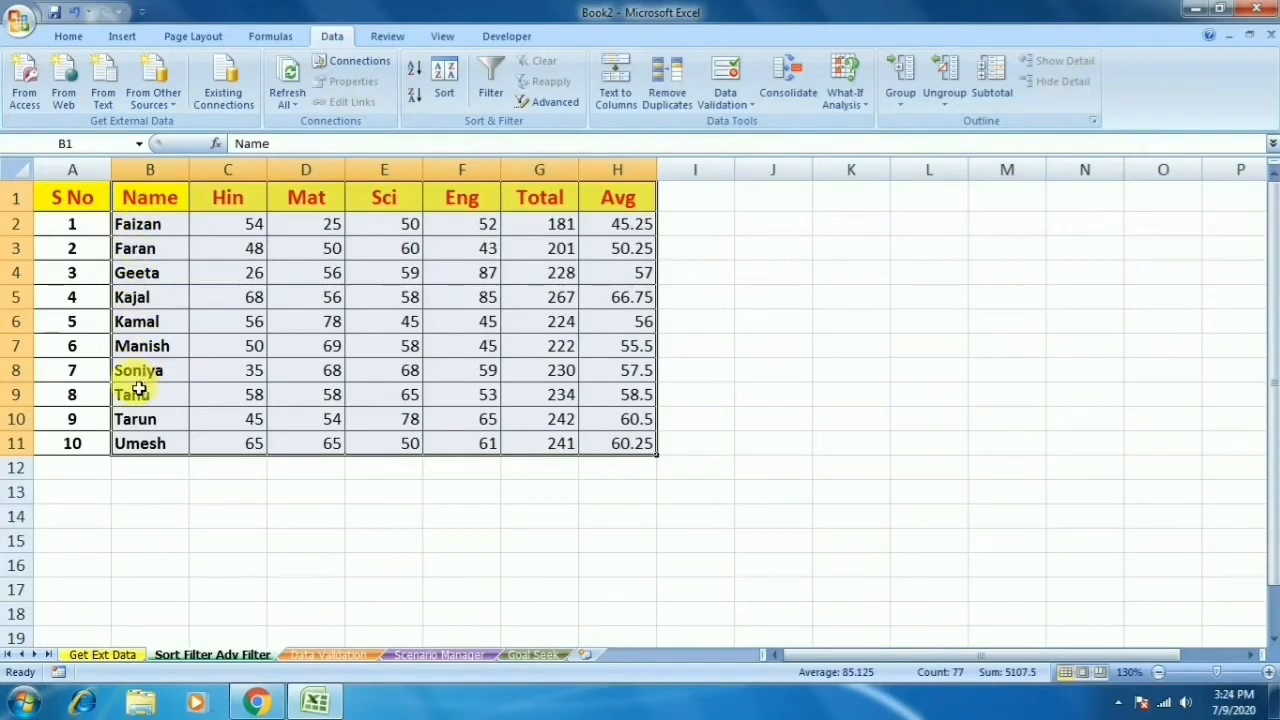
click(413, 100)
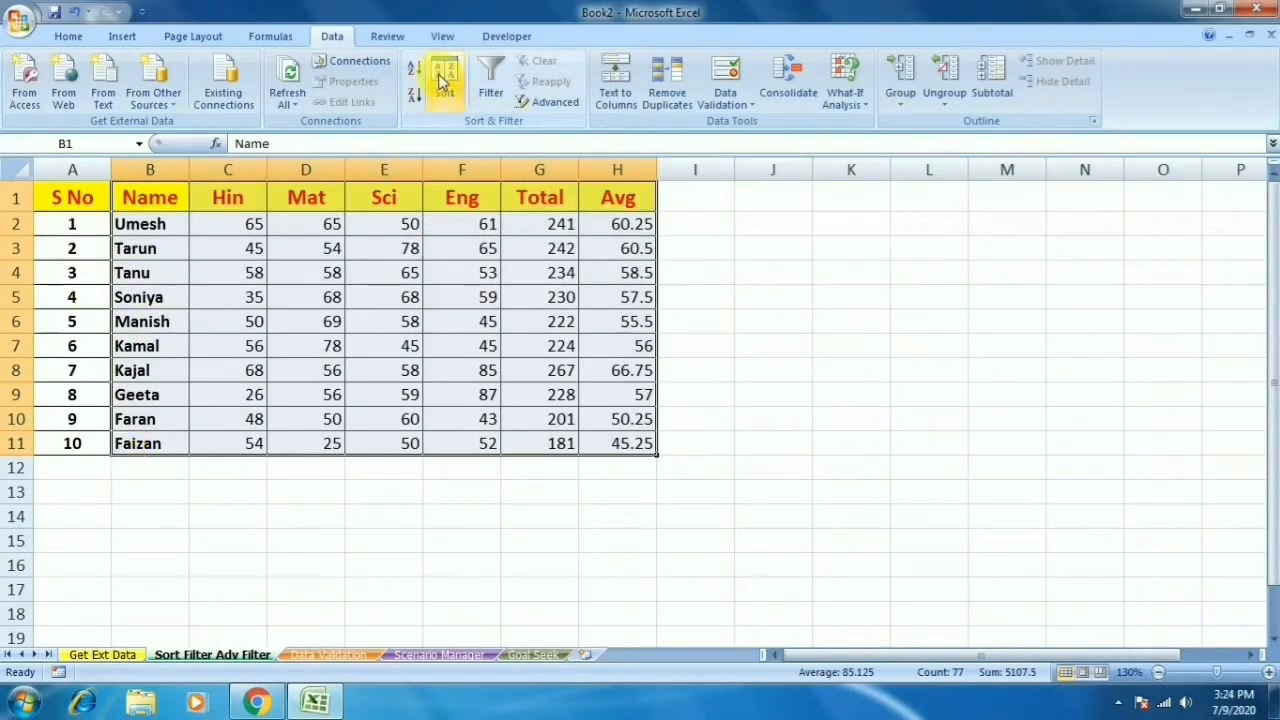
Step: Custom sort the data in B2:H11 by the Hin column's values, from smallest to largest
click(163, 200)
drag(163, 200, 617, 444)
click(449, 86)
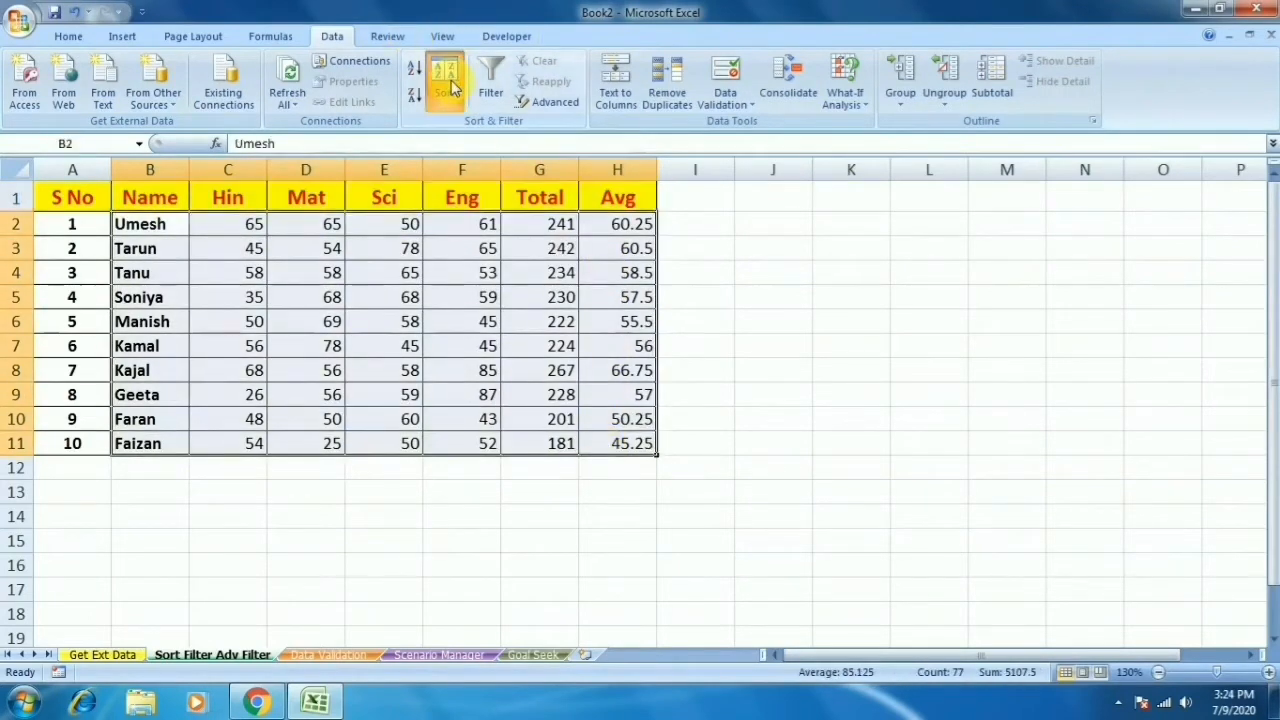
drag(538, 195, 582, 182)
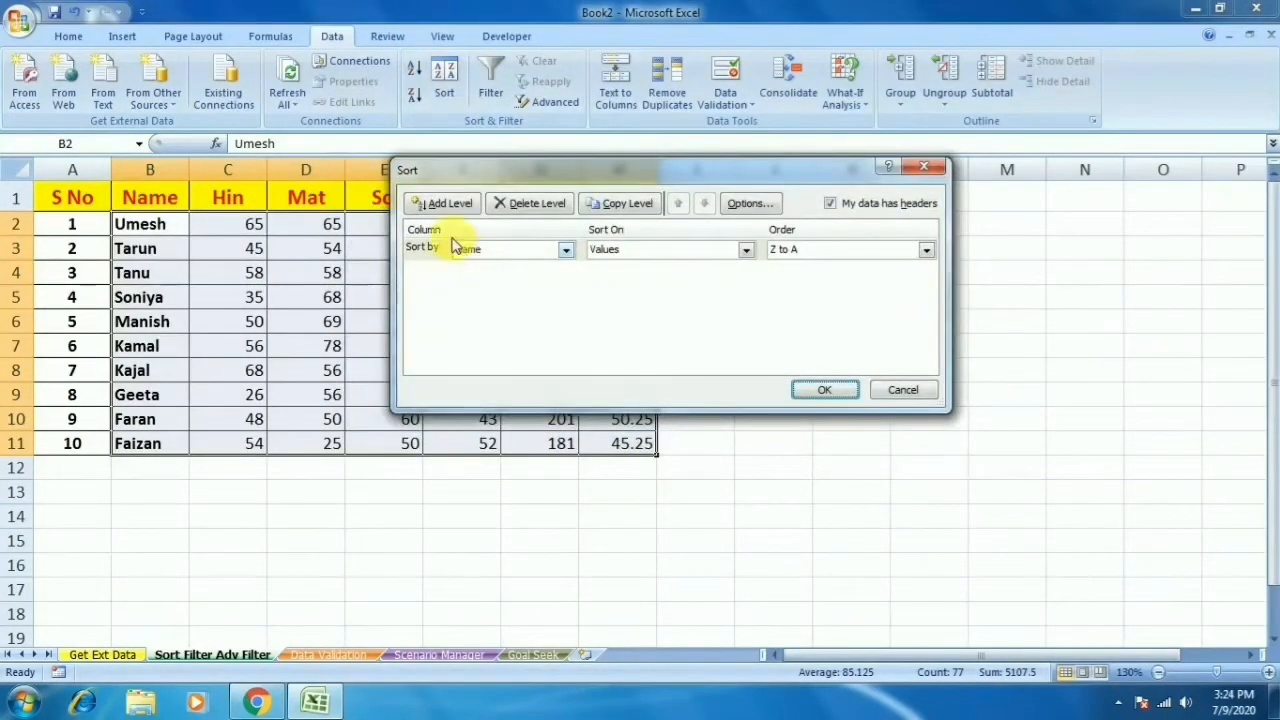
click(553, 251)
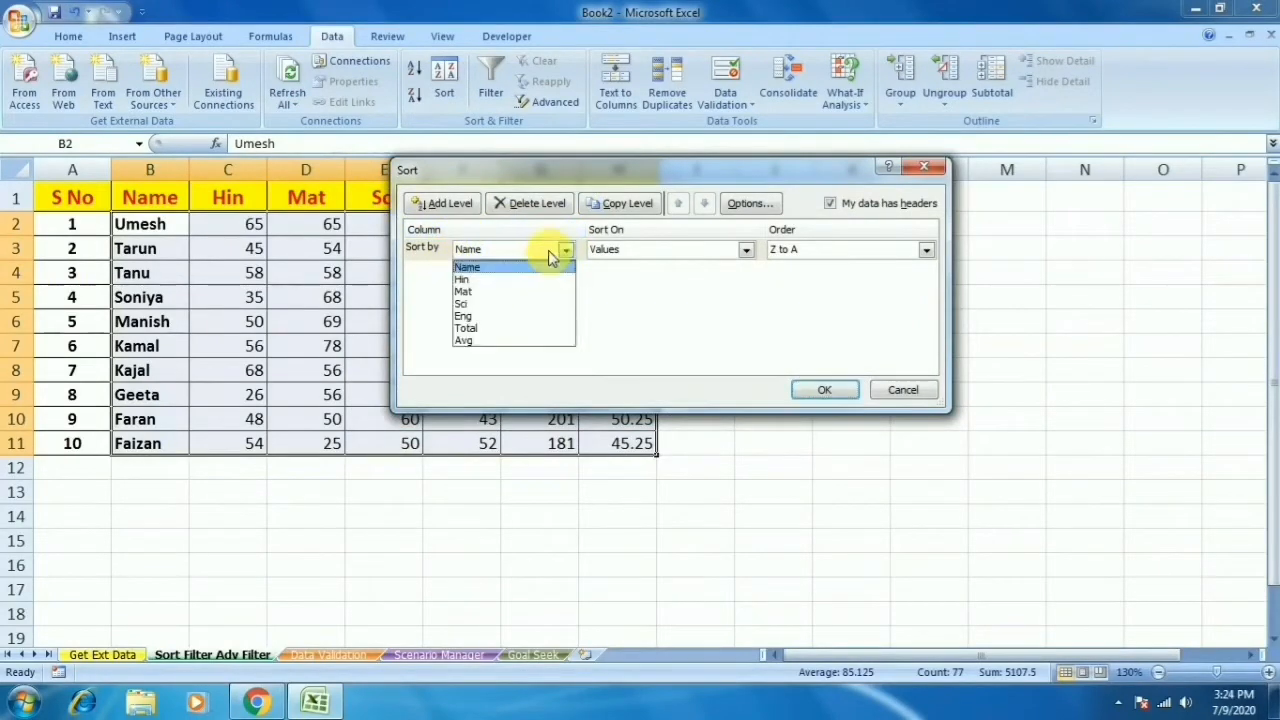
click(506, 283)
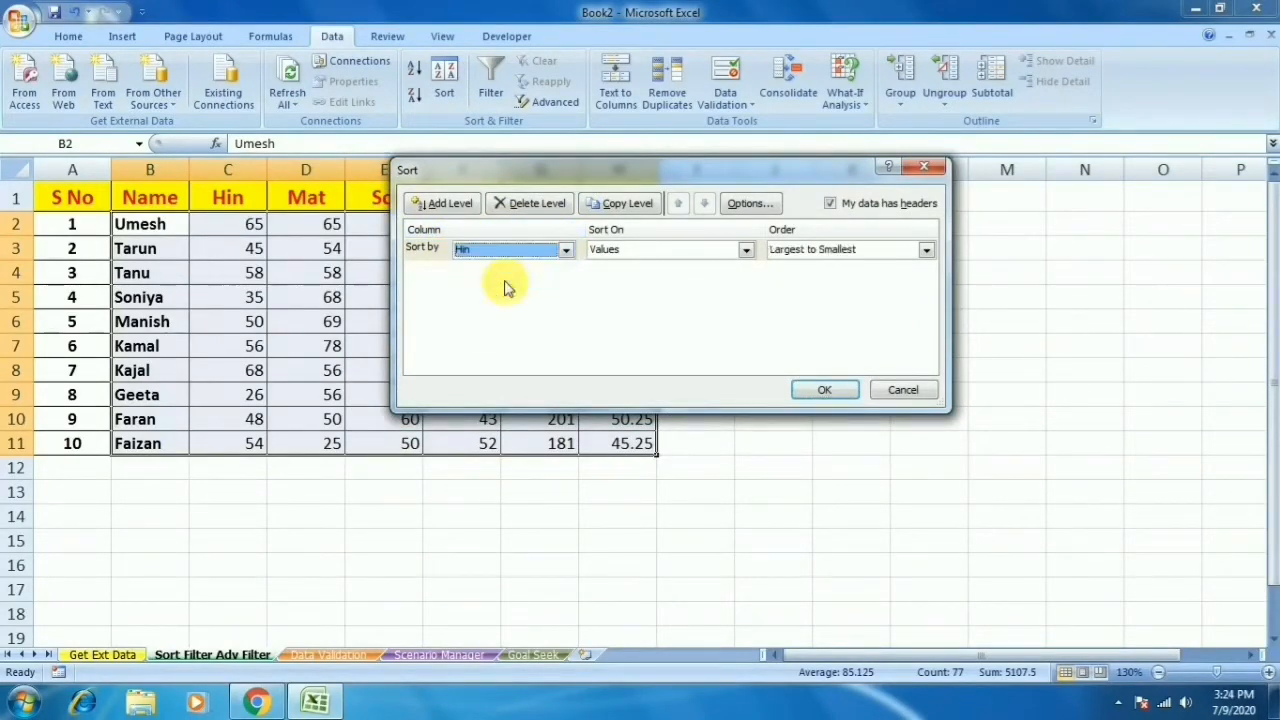
click(818, 250)
click(803, 268)
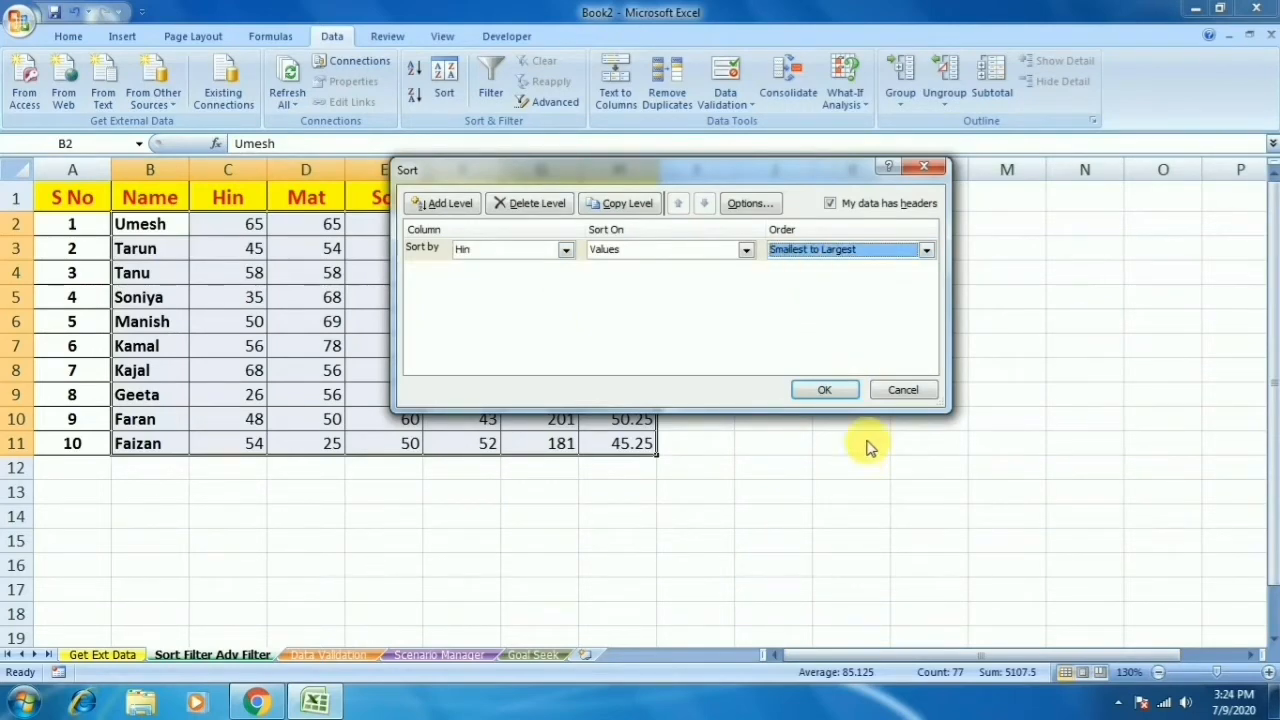
click(830, 390)
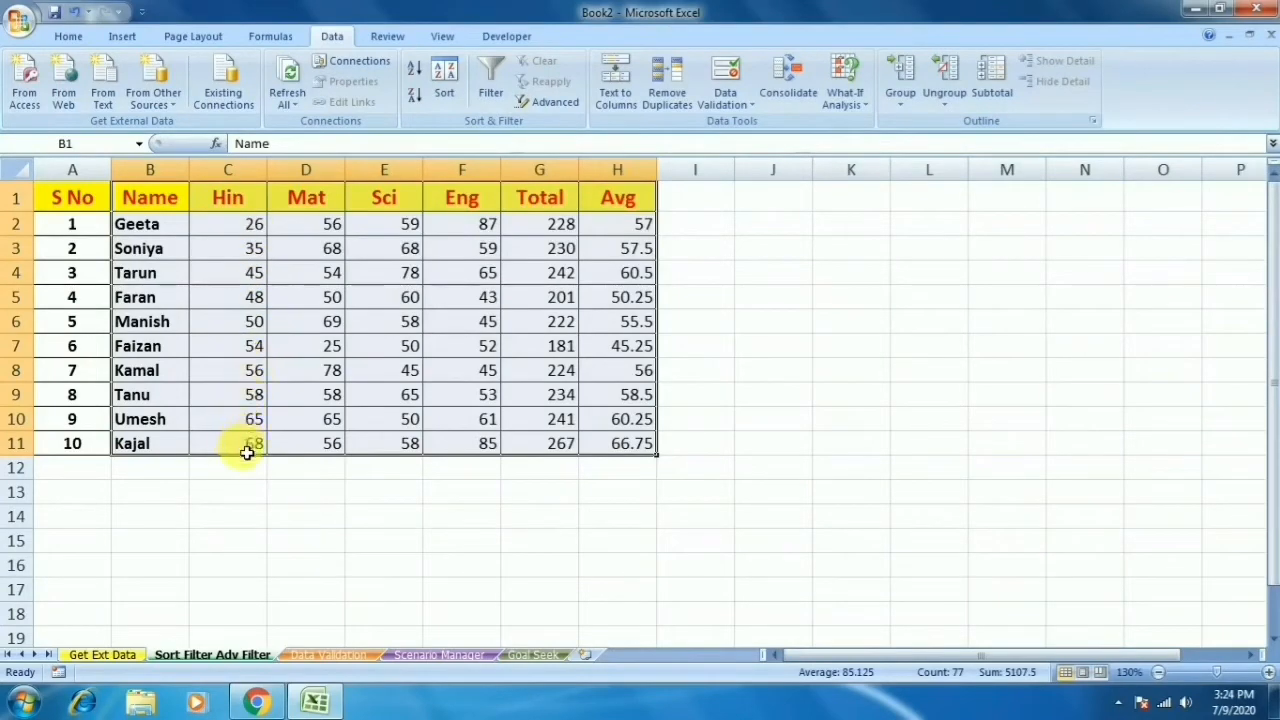
Step: Look through the columns offered for custom sorting, and leave the sort settings as they are
click(444, 80)
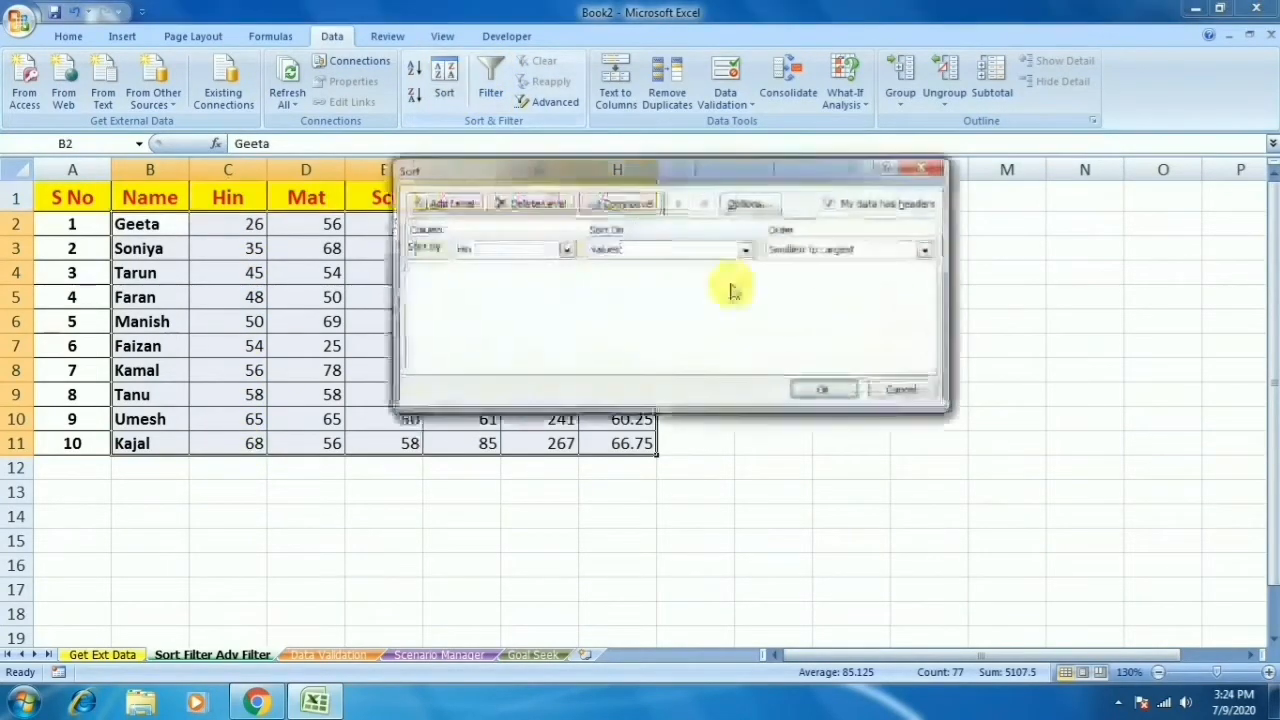
click(529, 251)
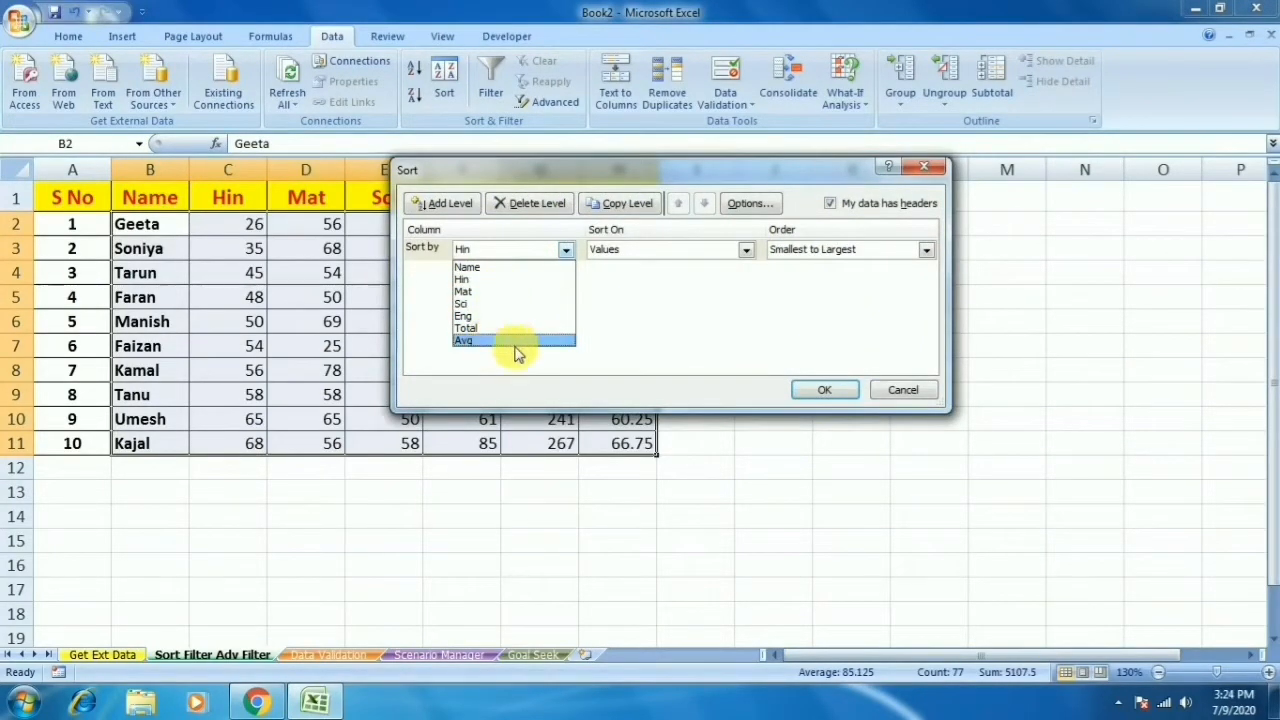
click(905, 386)
click(312, 234)
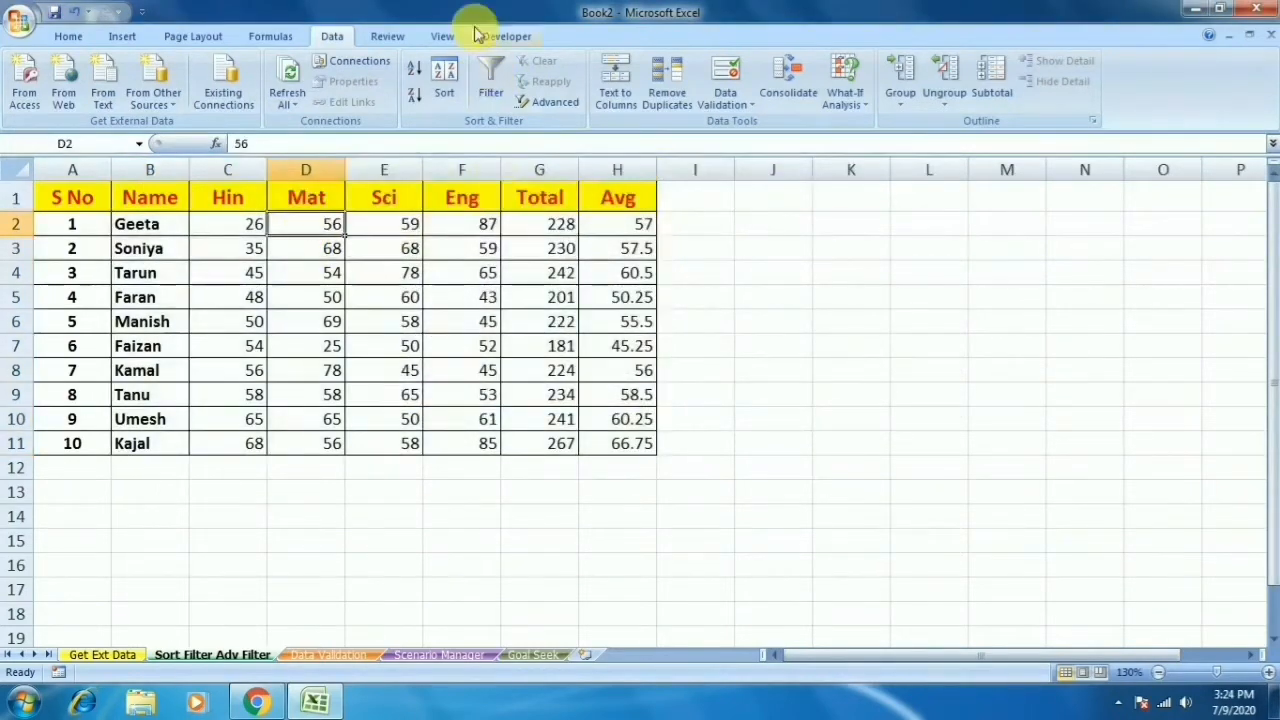
Step: Add filters to the table headers and filter the Name column to only the students with S No 3, 4, 5, 8 and 10
click(182, 198)
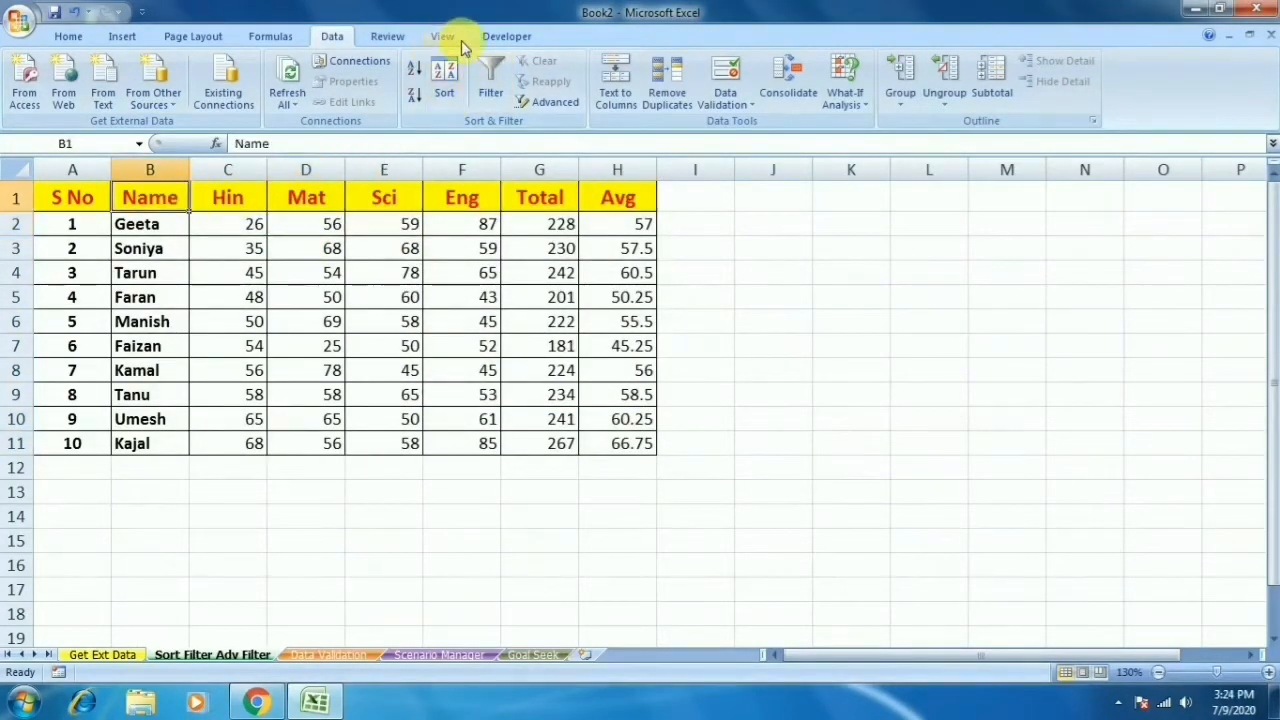
click(491, 84)
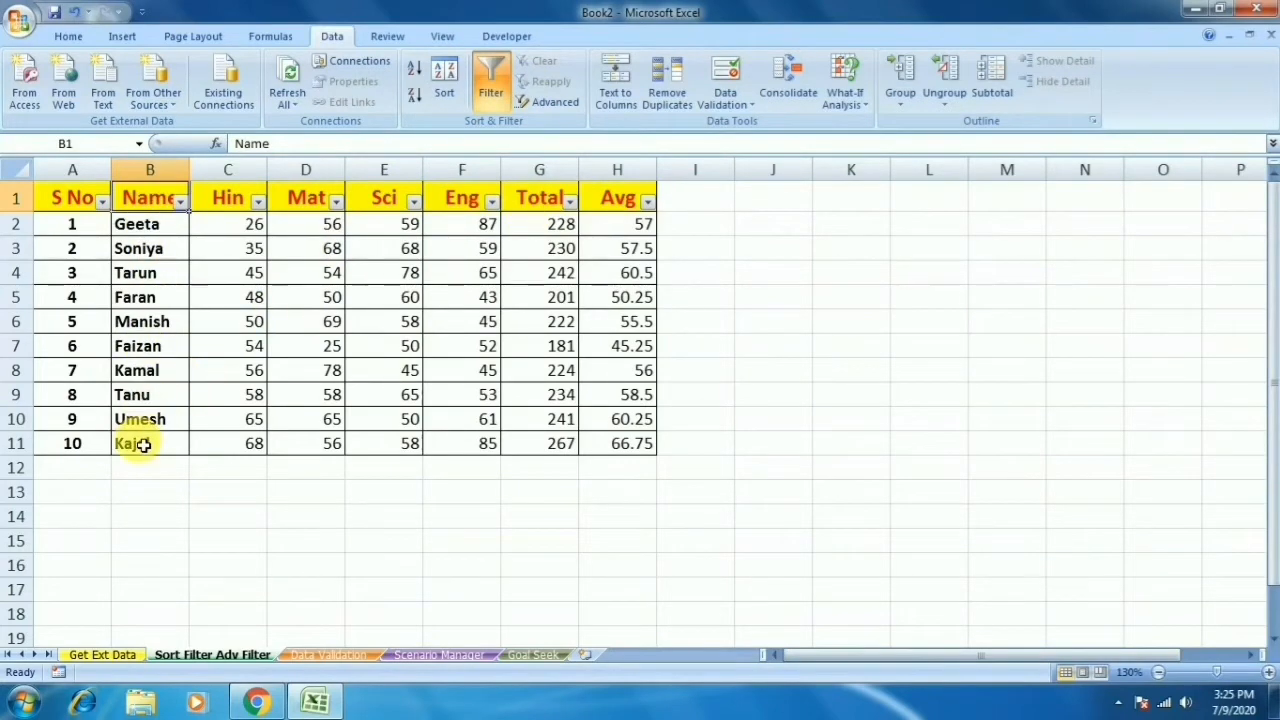
click(180, 202)
click(58, 352)
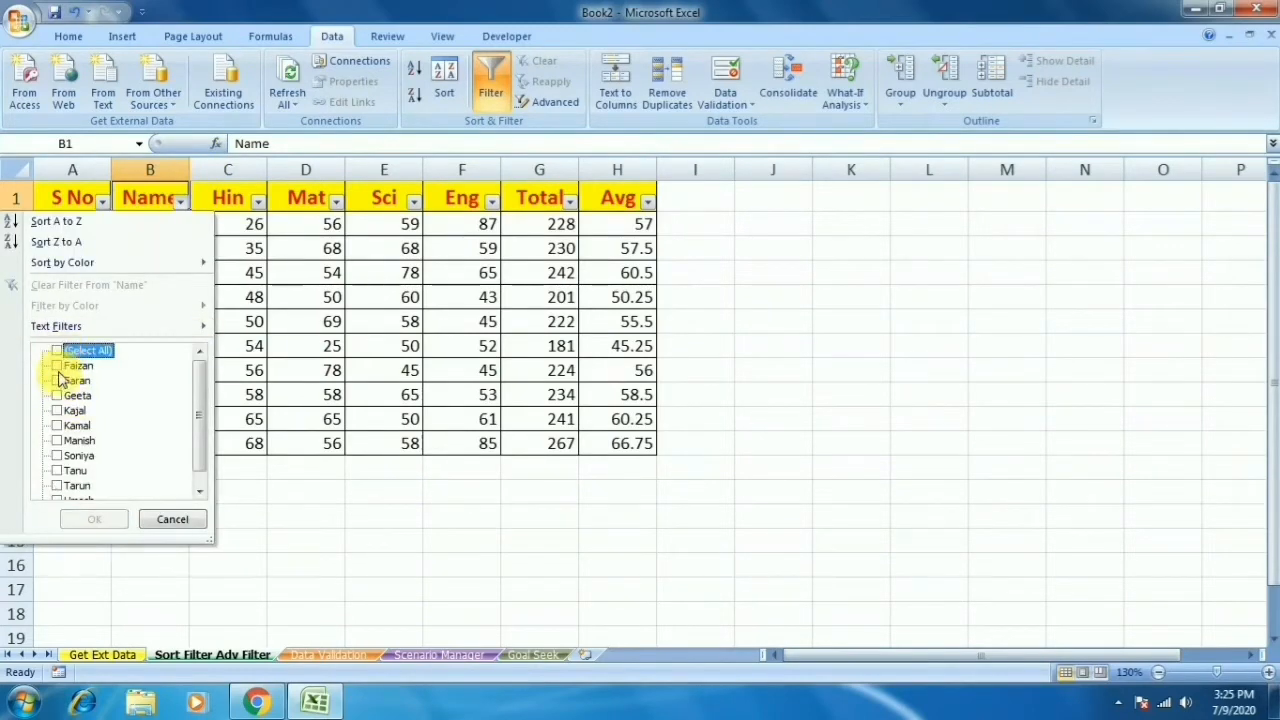
click(57, 380)
click(57, 410)
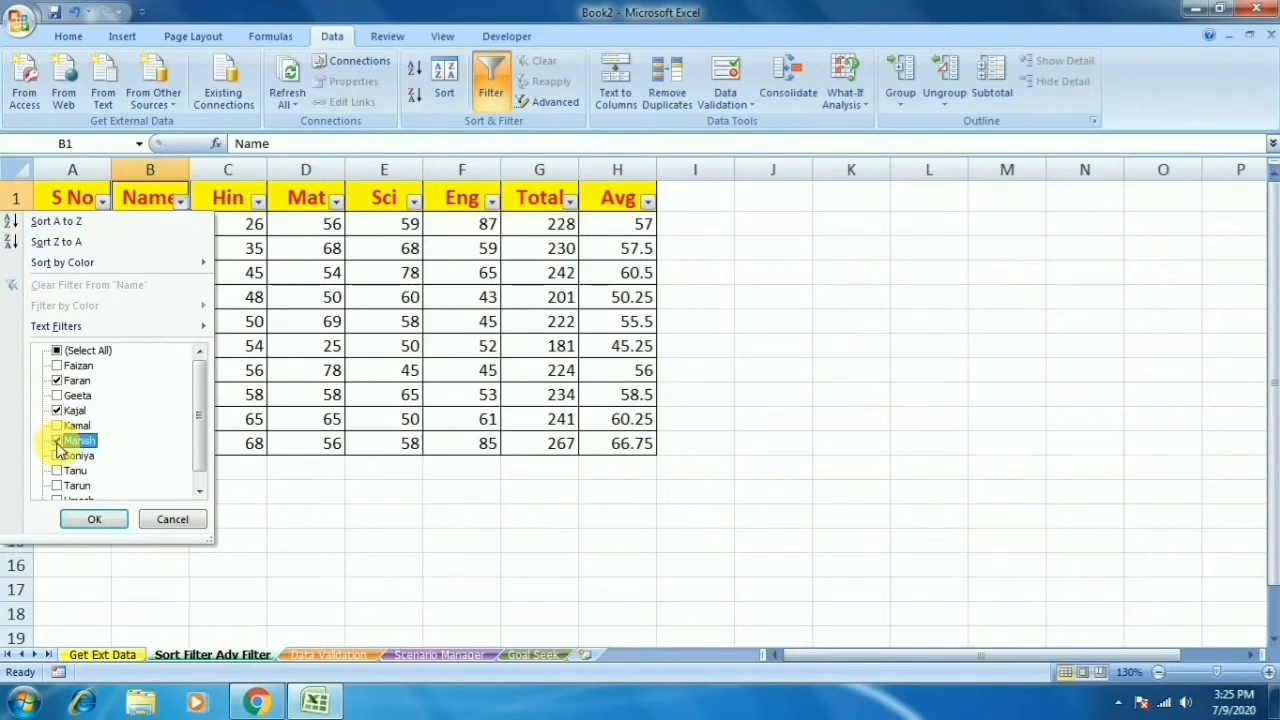
click(57, 470)
click(57, 485)
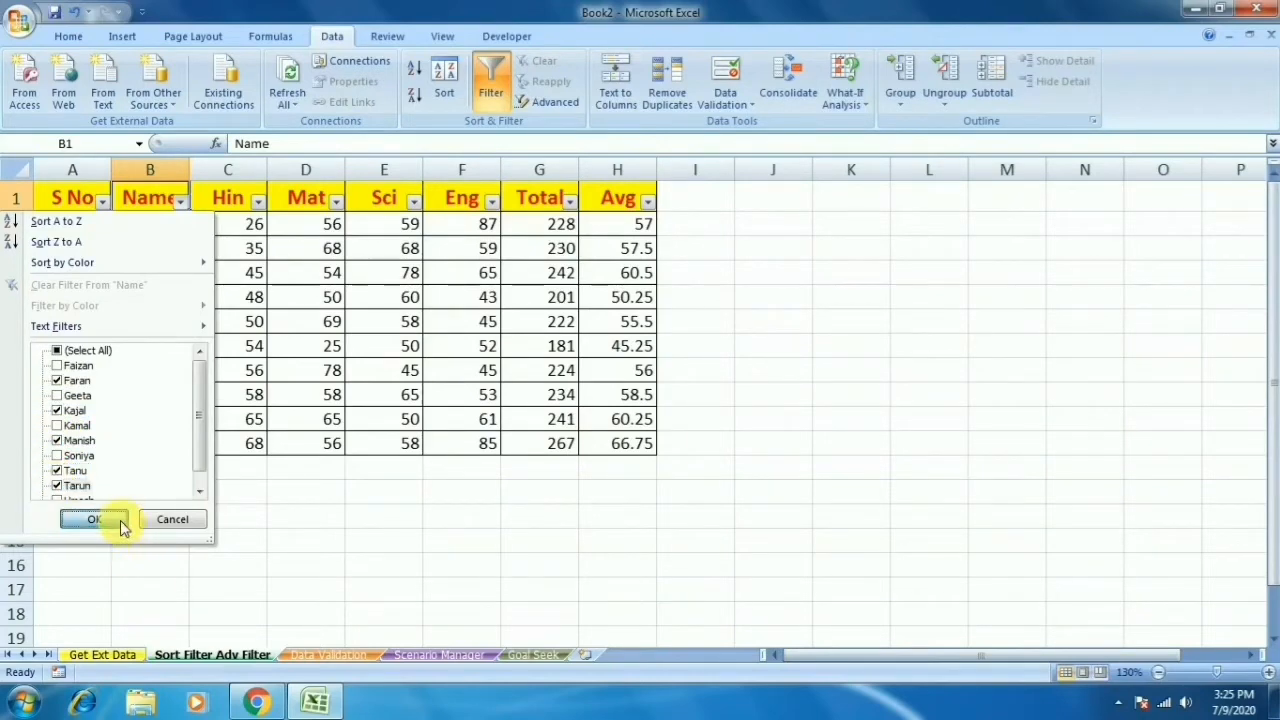
click(120, 520)
Step: Clear the Name filter from the marks table and remove the filter controls from its headers
drag(149, 220, 616, 326)
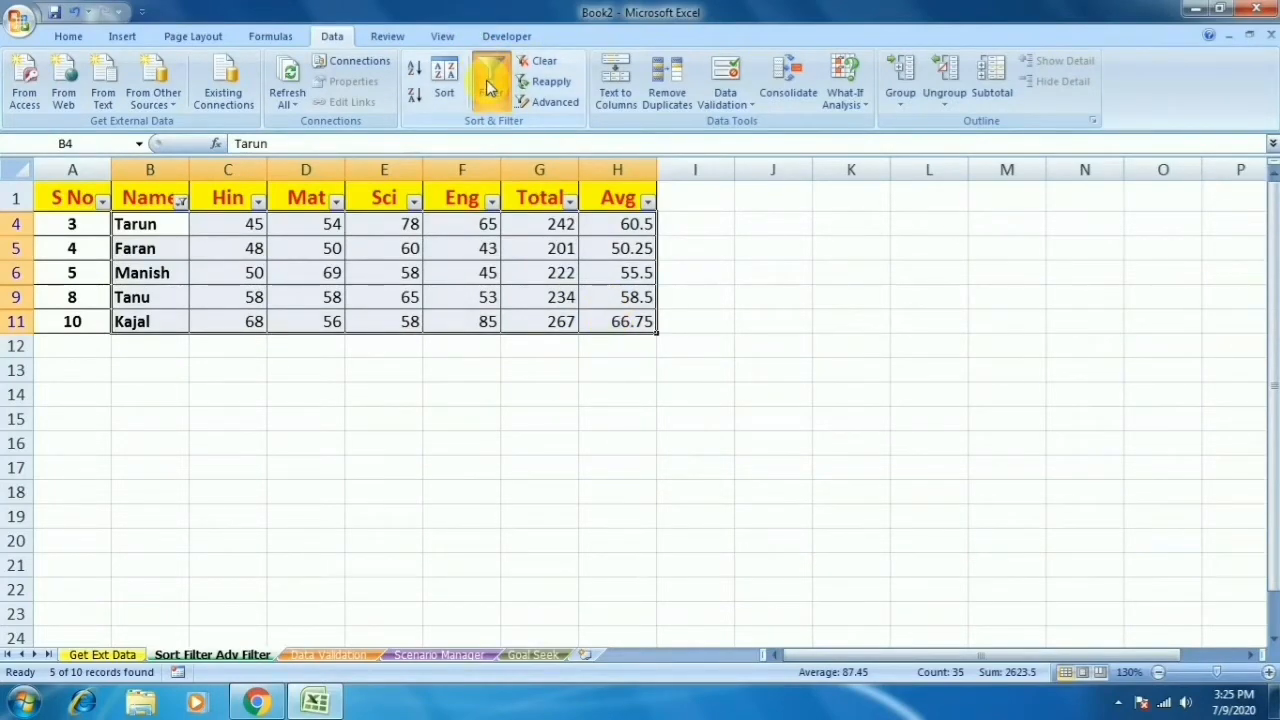
click(538, 61)
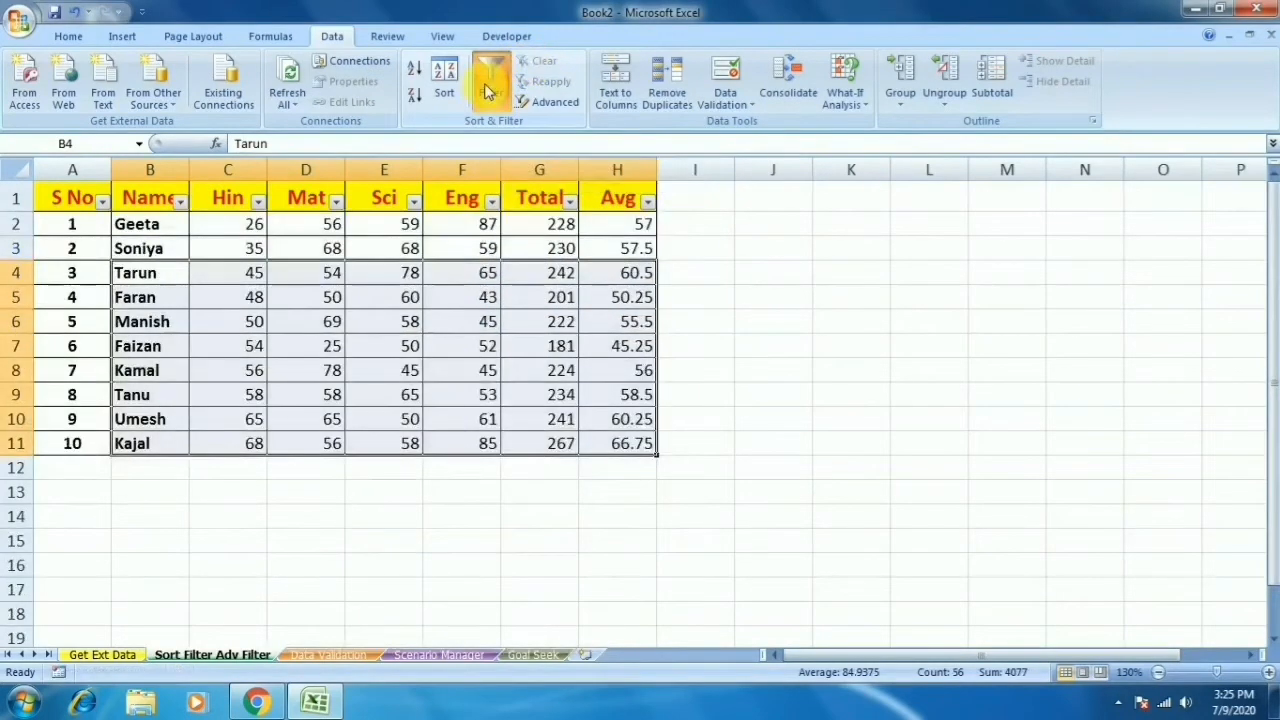
click(487, 90)
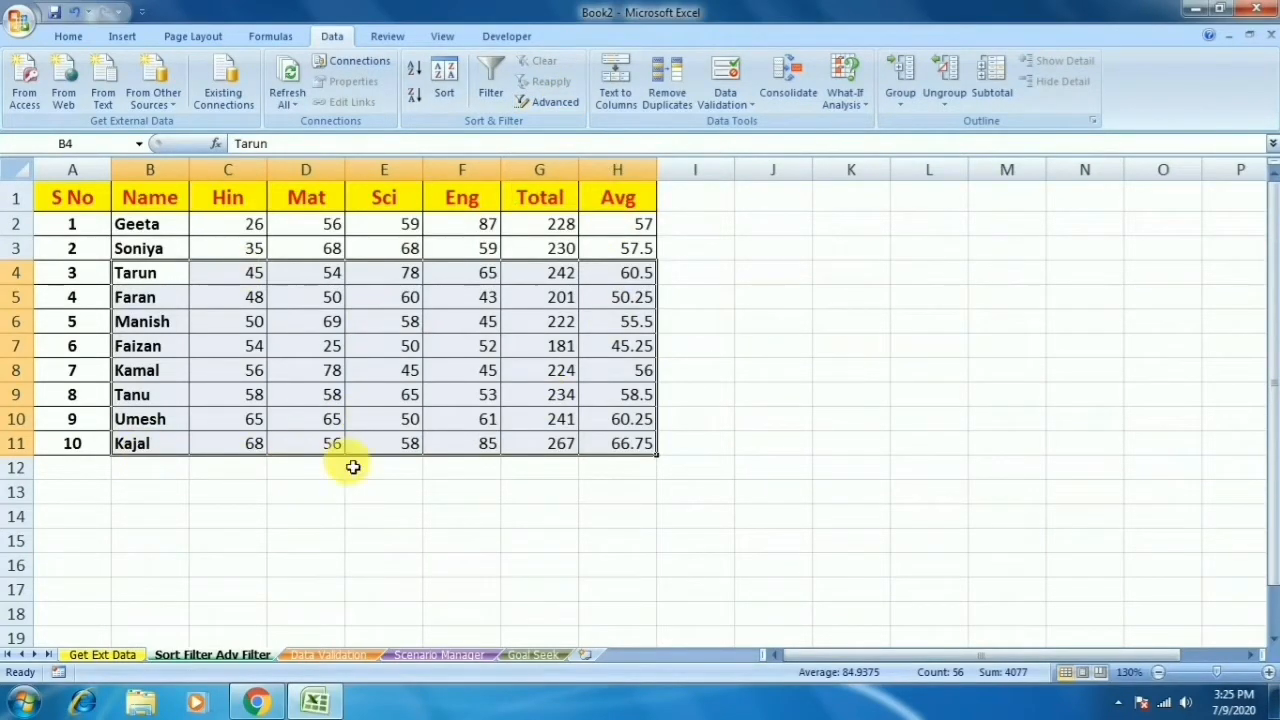
Step: Enter a filter criterion beside the table, with the heading total in K12 and >230 in K13
click(845, 474)
text(total)
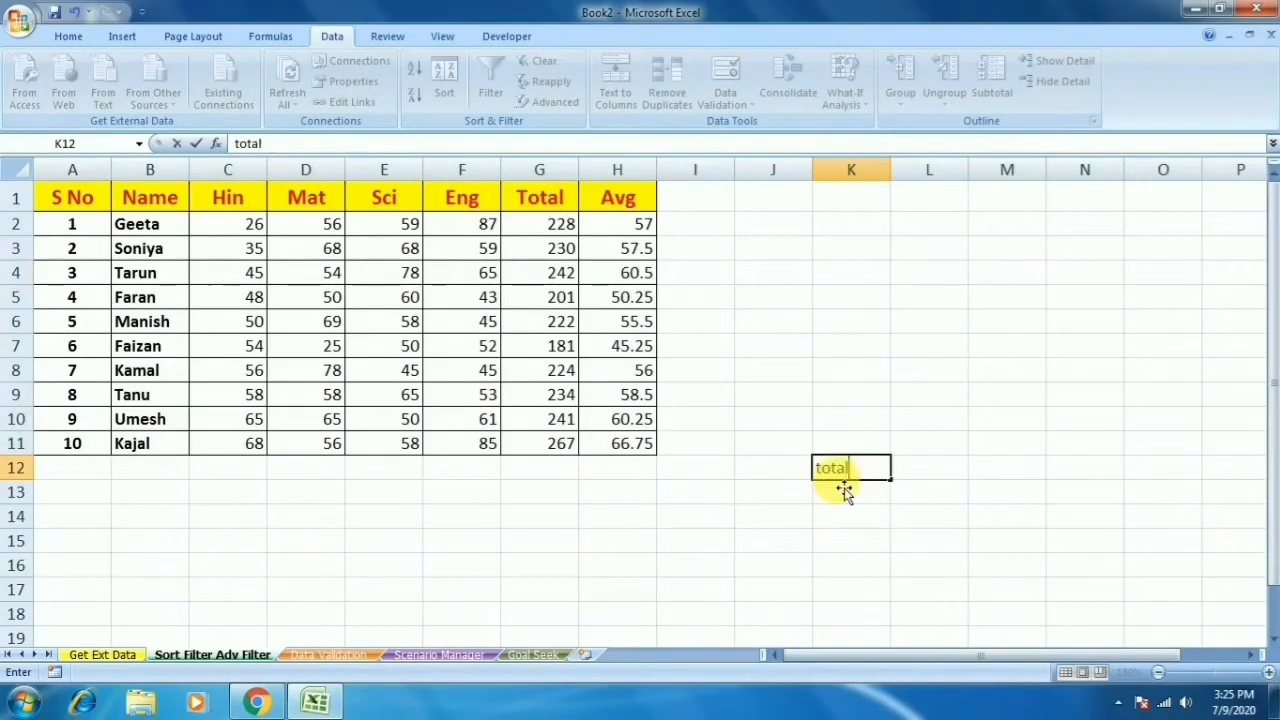
key(Return)
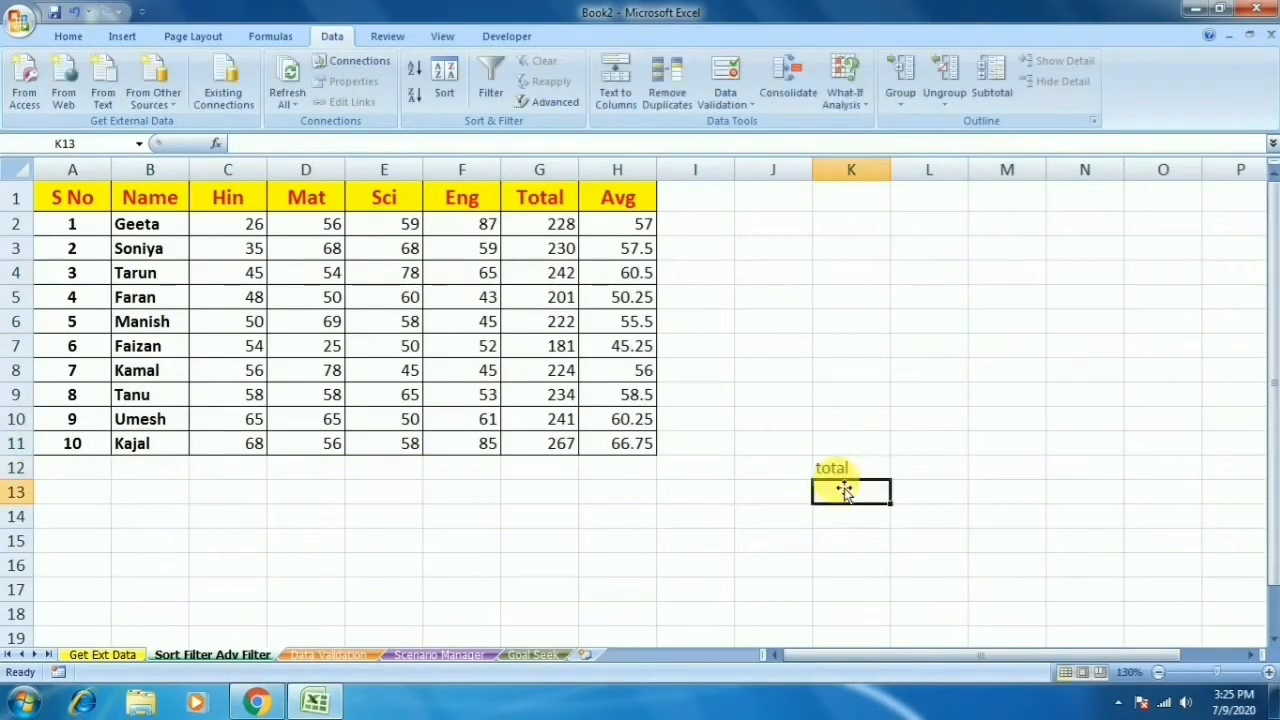
text(>230)
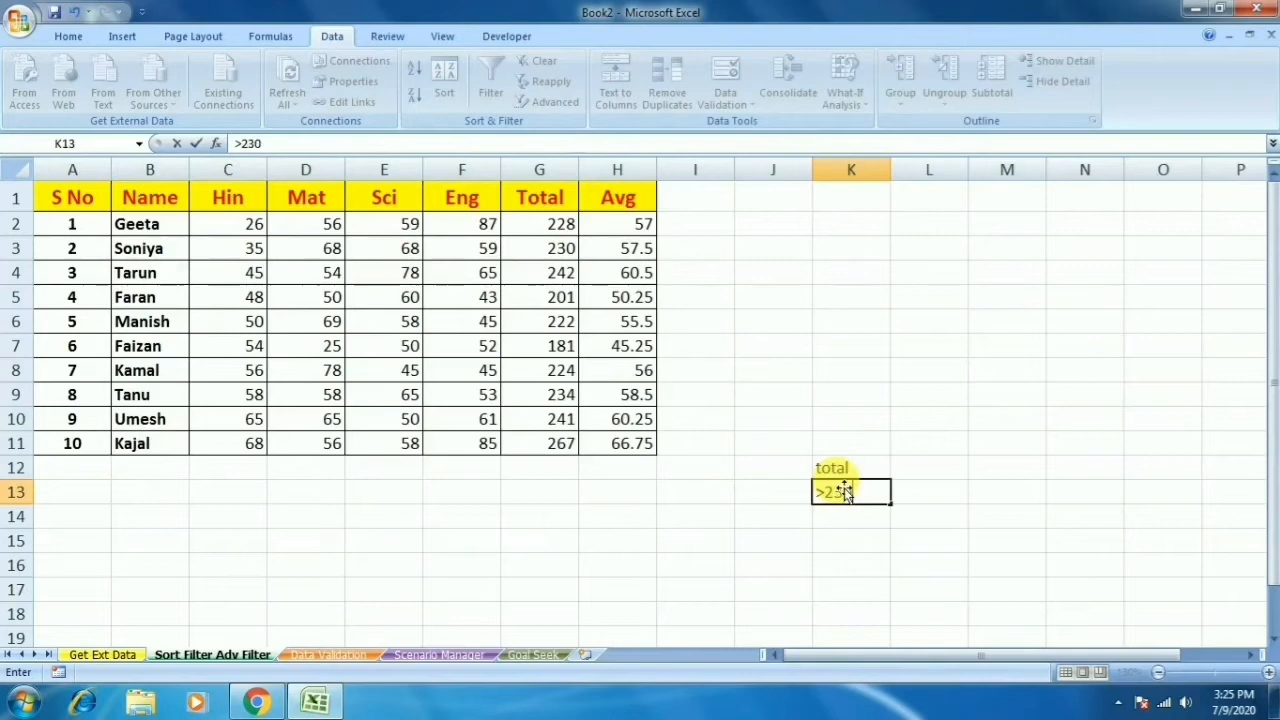
key(Return)
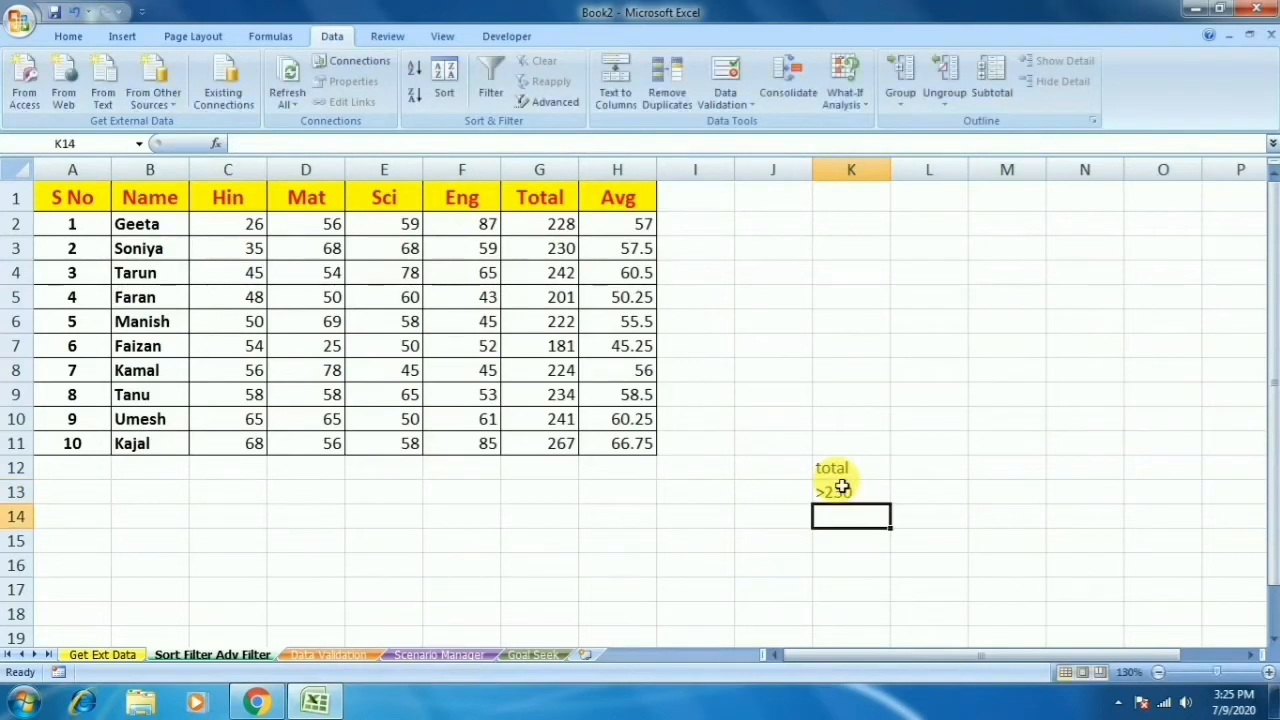
click(855, 497)
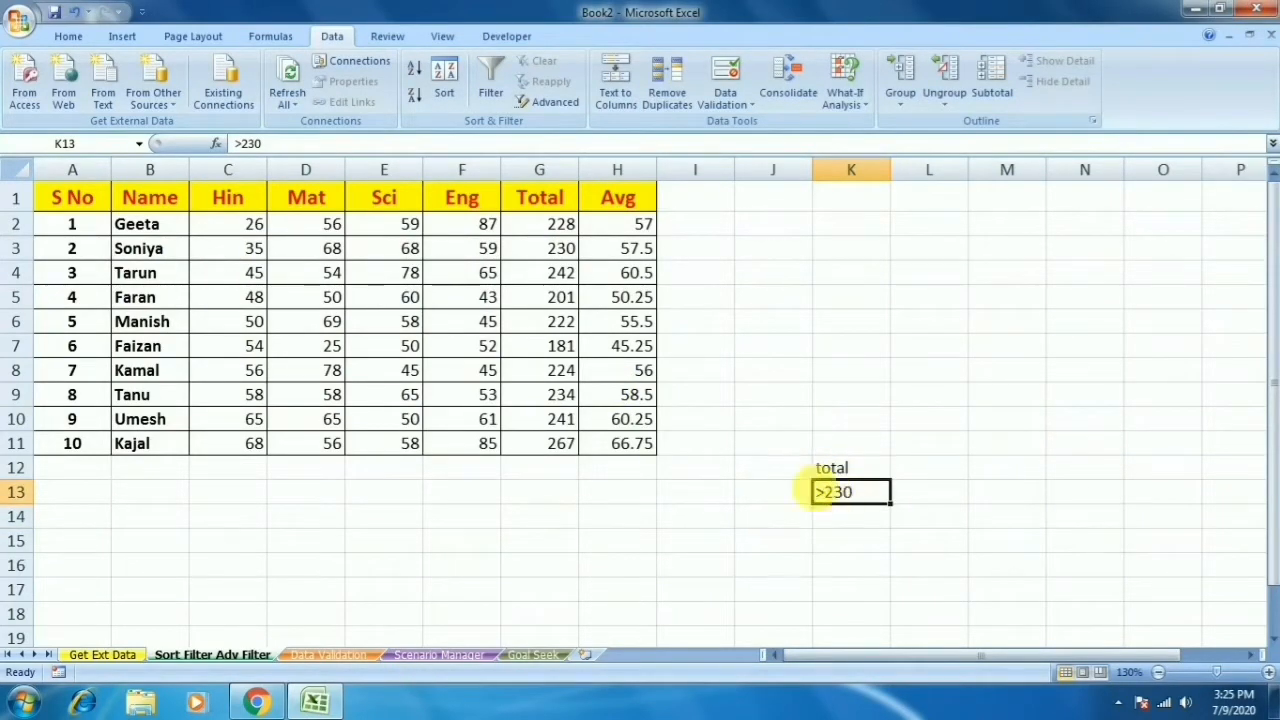
Step: Apply an in-place advanced filter to the list range A1:H11 using the criteria range K12:K13
drag(140, 197, 590, 450)
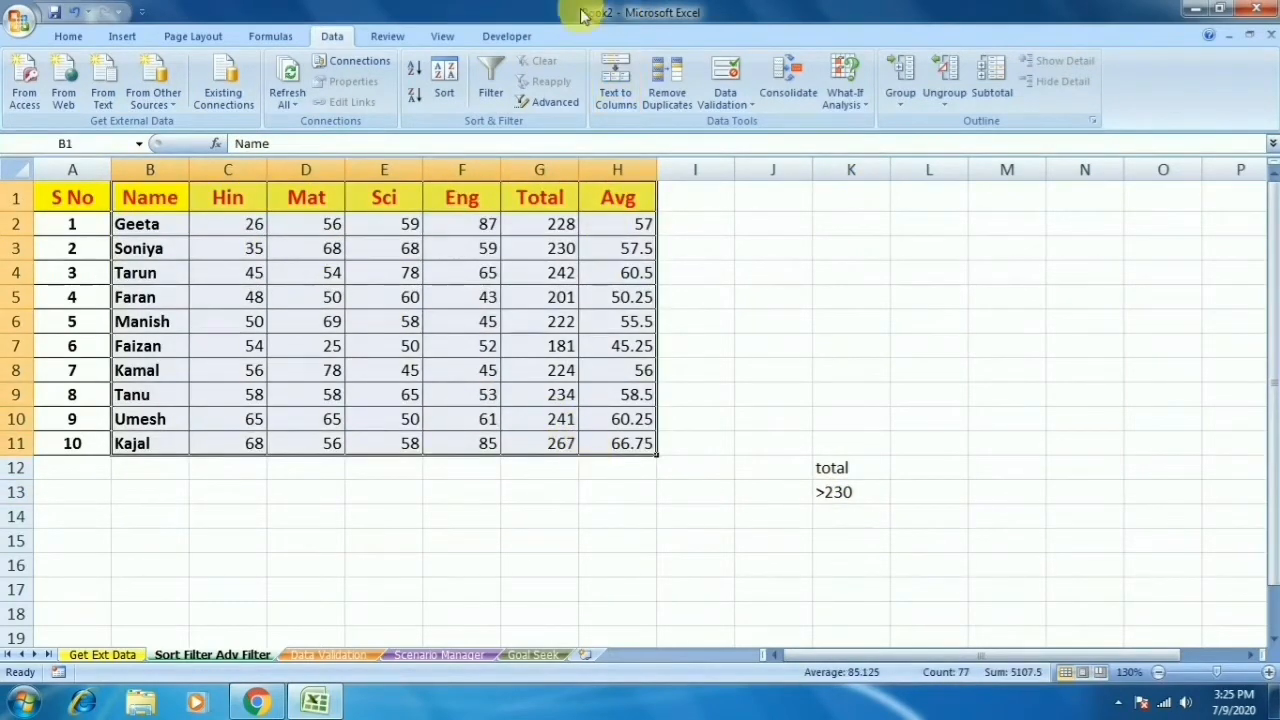
click(555, 104)
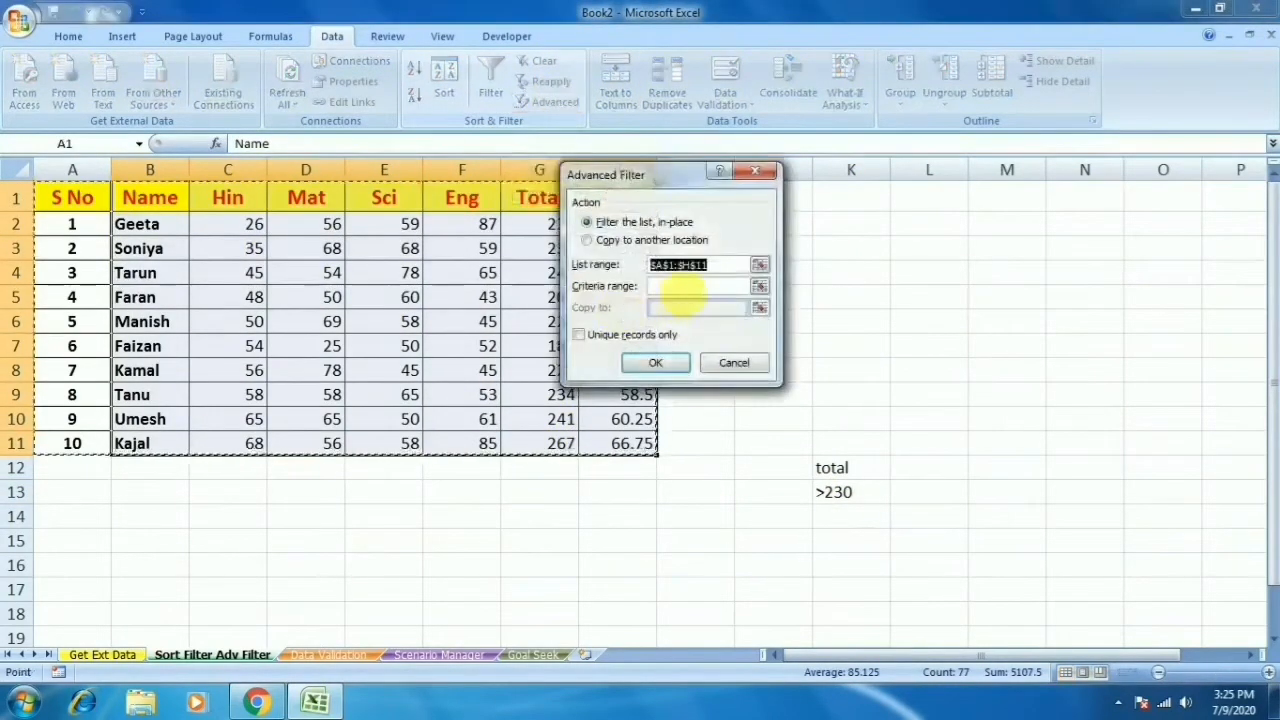
drag(667, 186, 1025, 154)
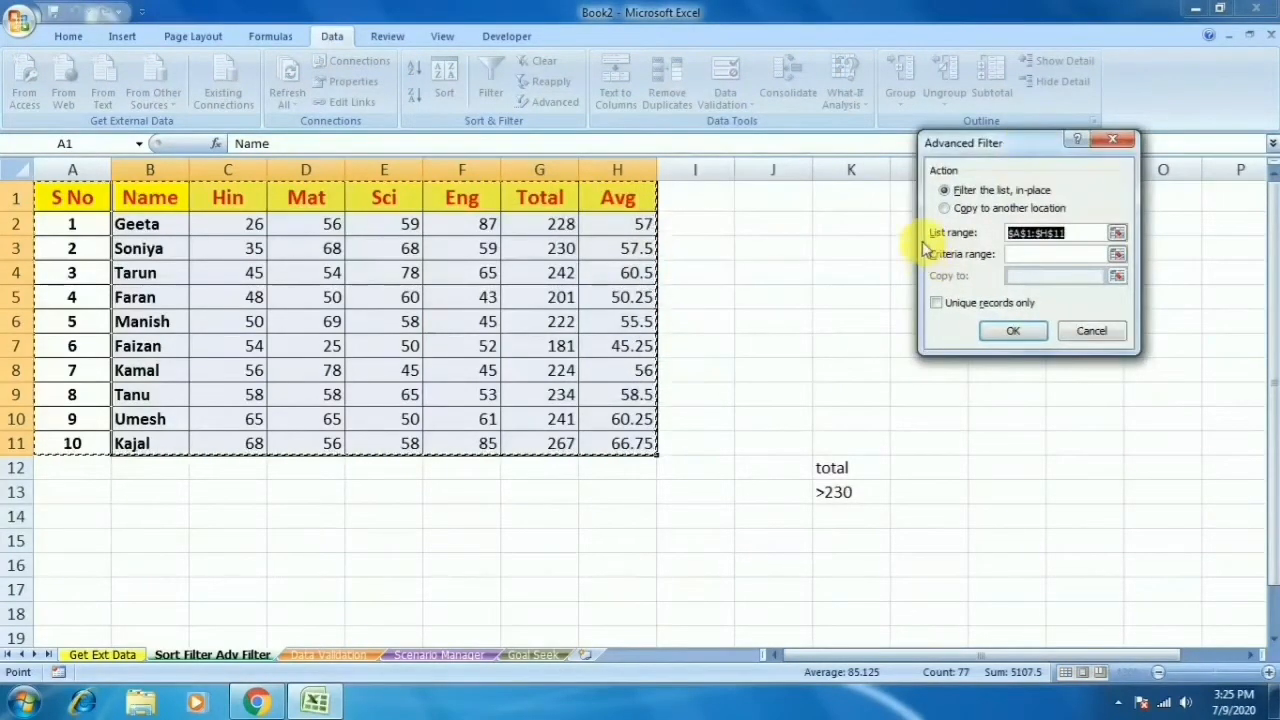
click(1015, 234)
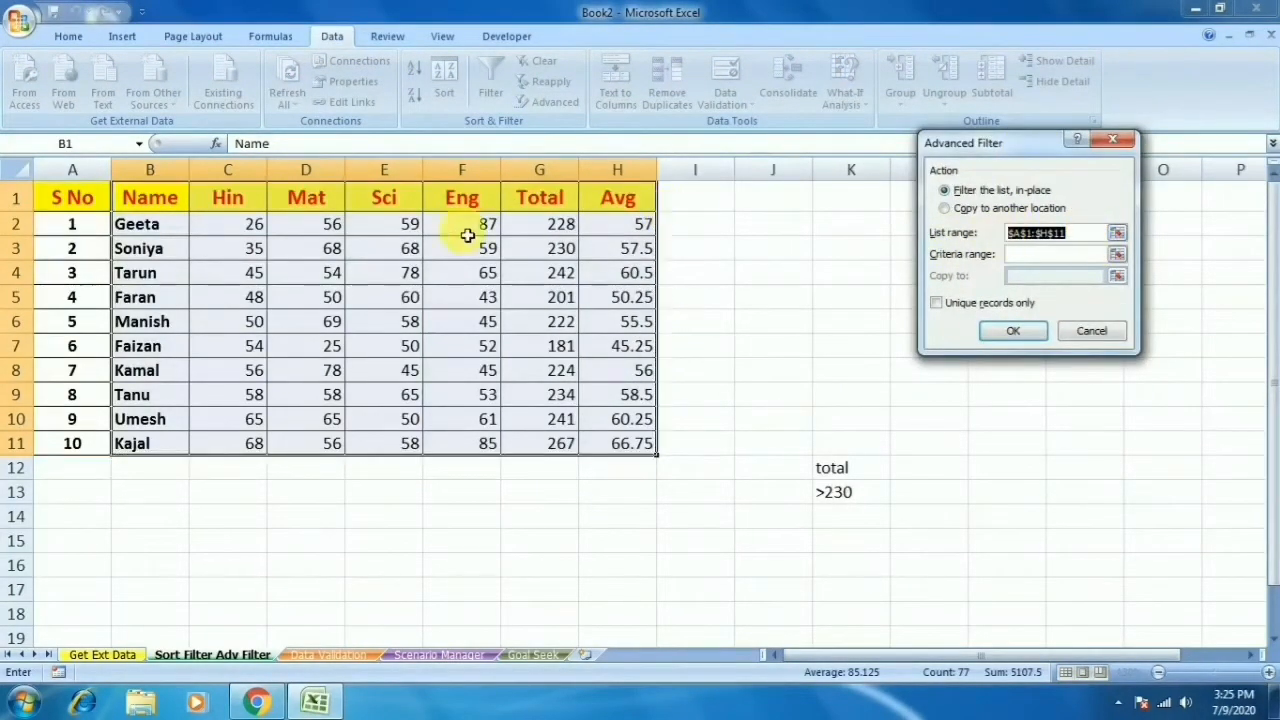
click(1040, 256)
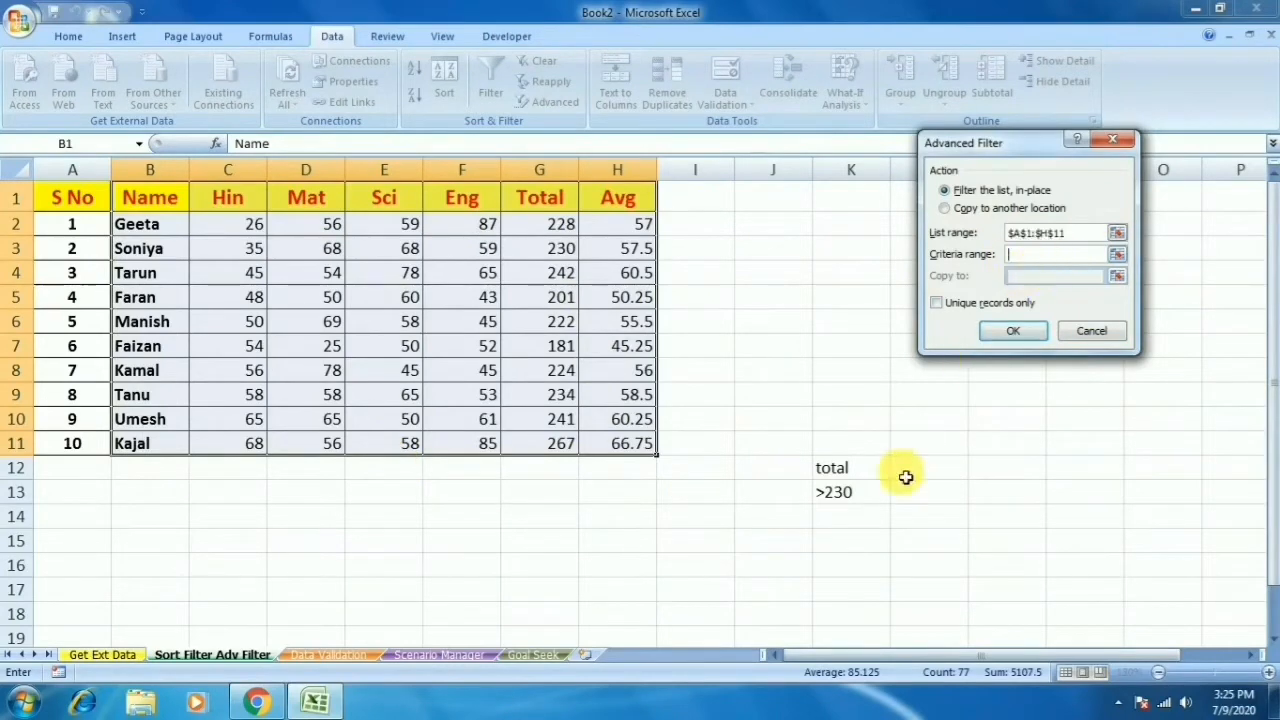
drag(836, 474, 834, 491)
click(1013, 332)
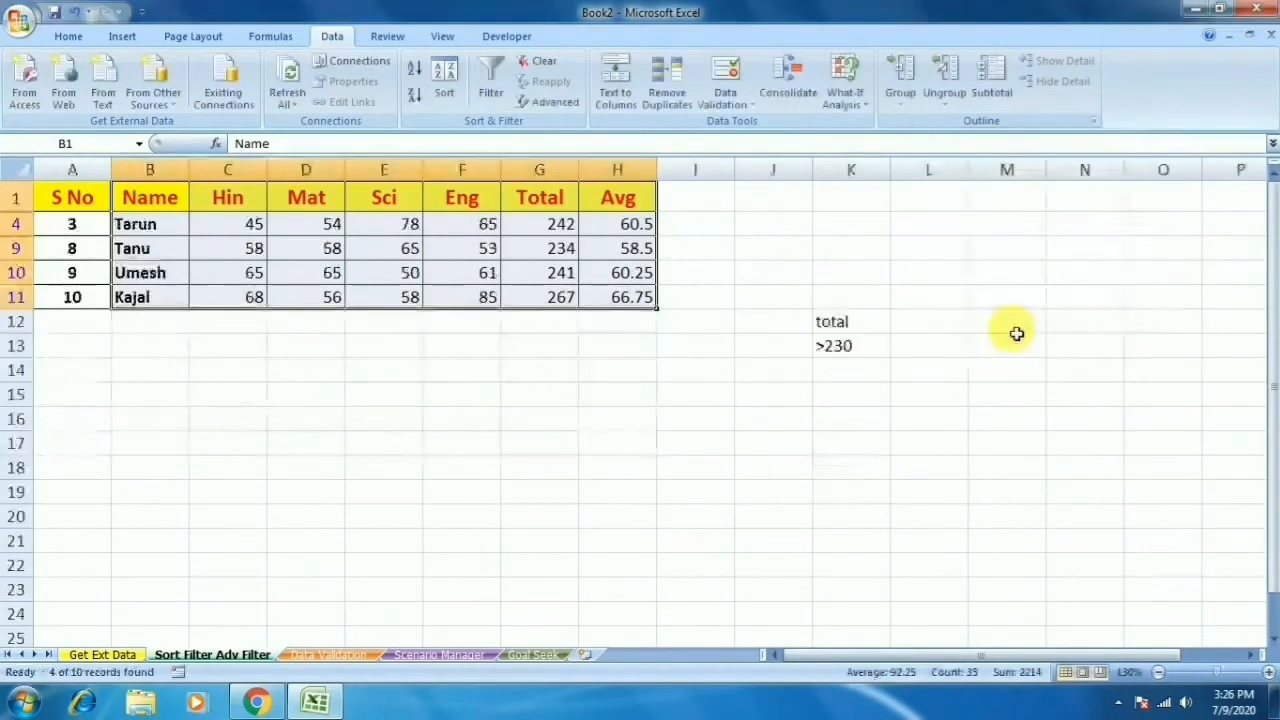
Step: Review the filtered values in the Total column, and clear the advanced filter to restore all rows
drag(550, 232, 547, 308)
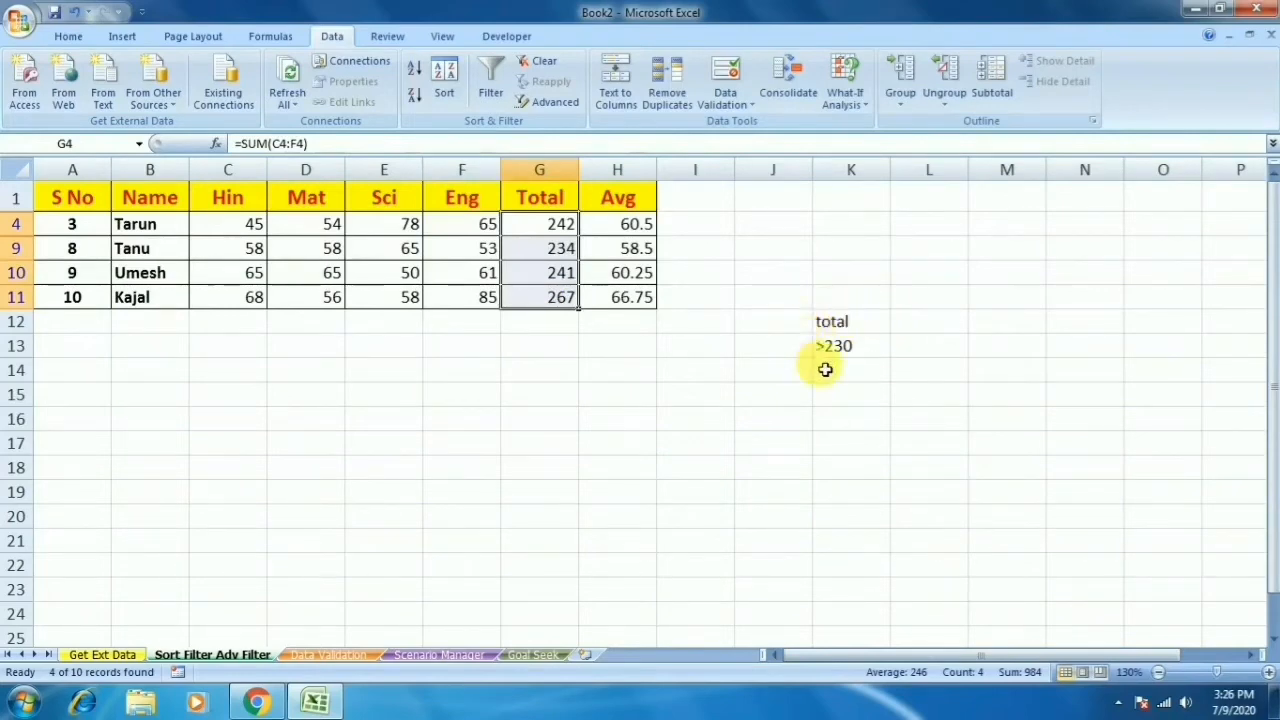
click(537, 66)
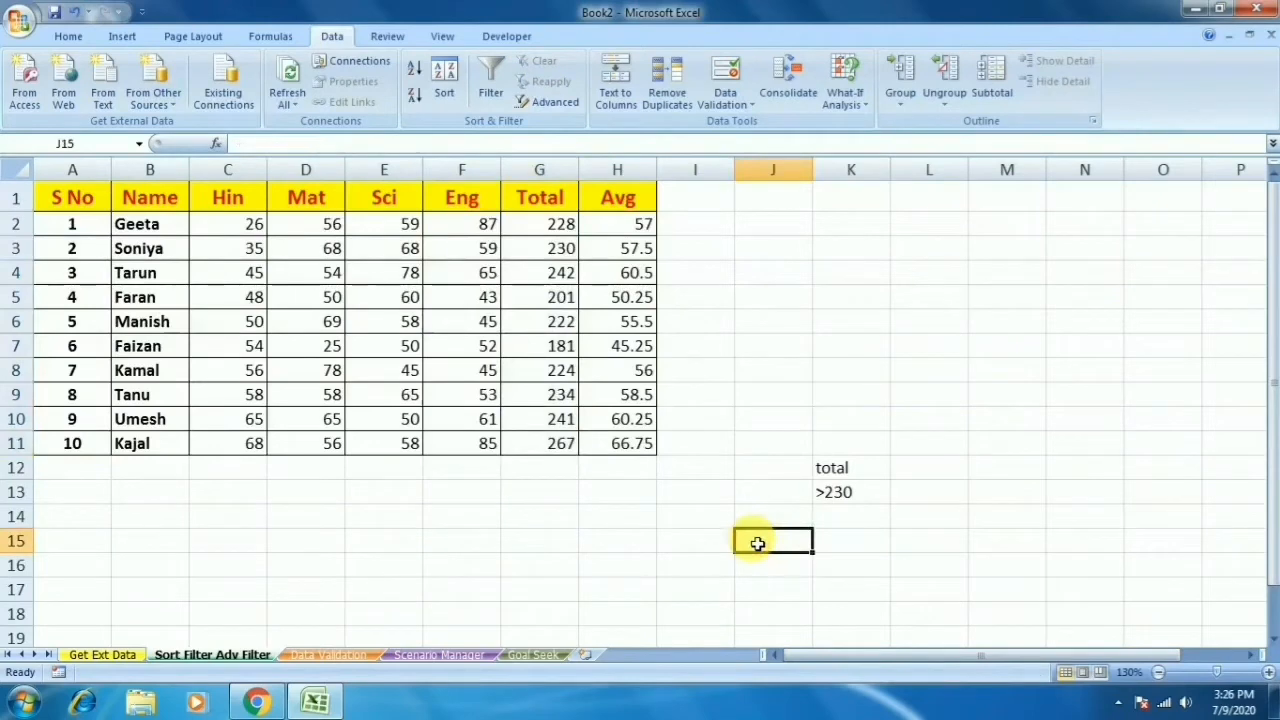
Step: Enter a second filter criterion, with the heading Avg in J15 and <50 in J16
text(Avg)
key(Return)
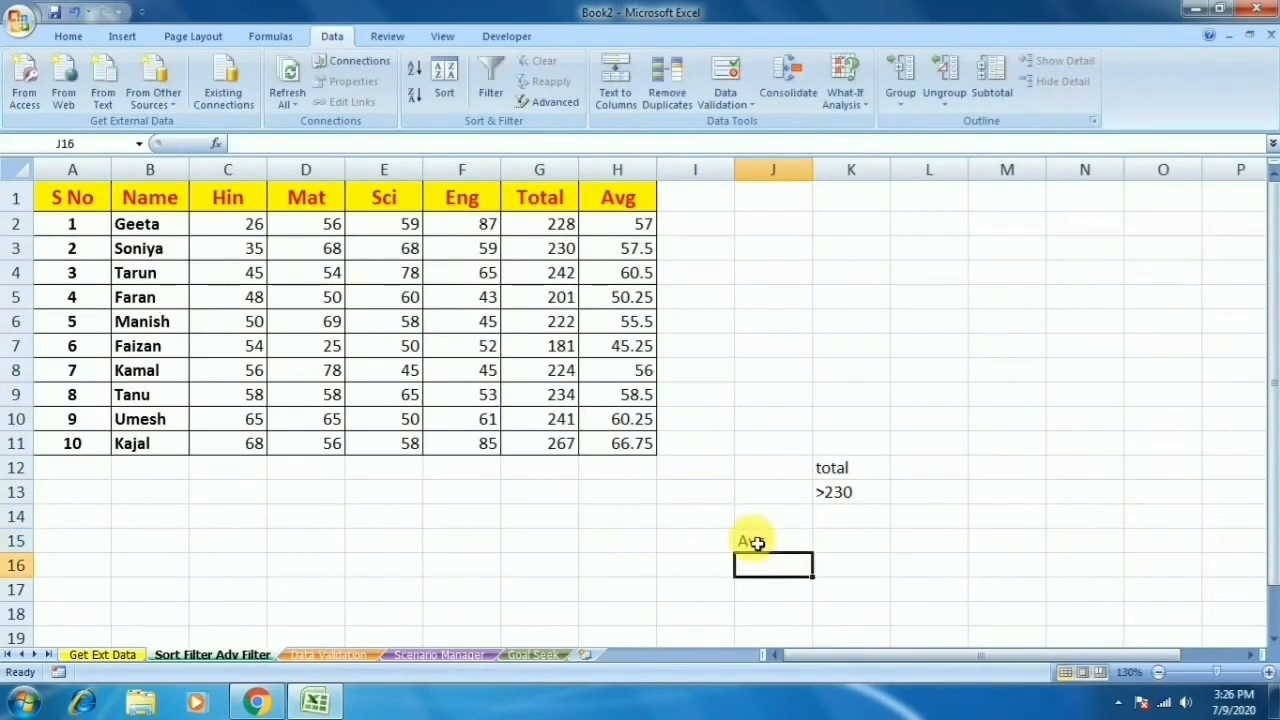
text(<50)
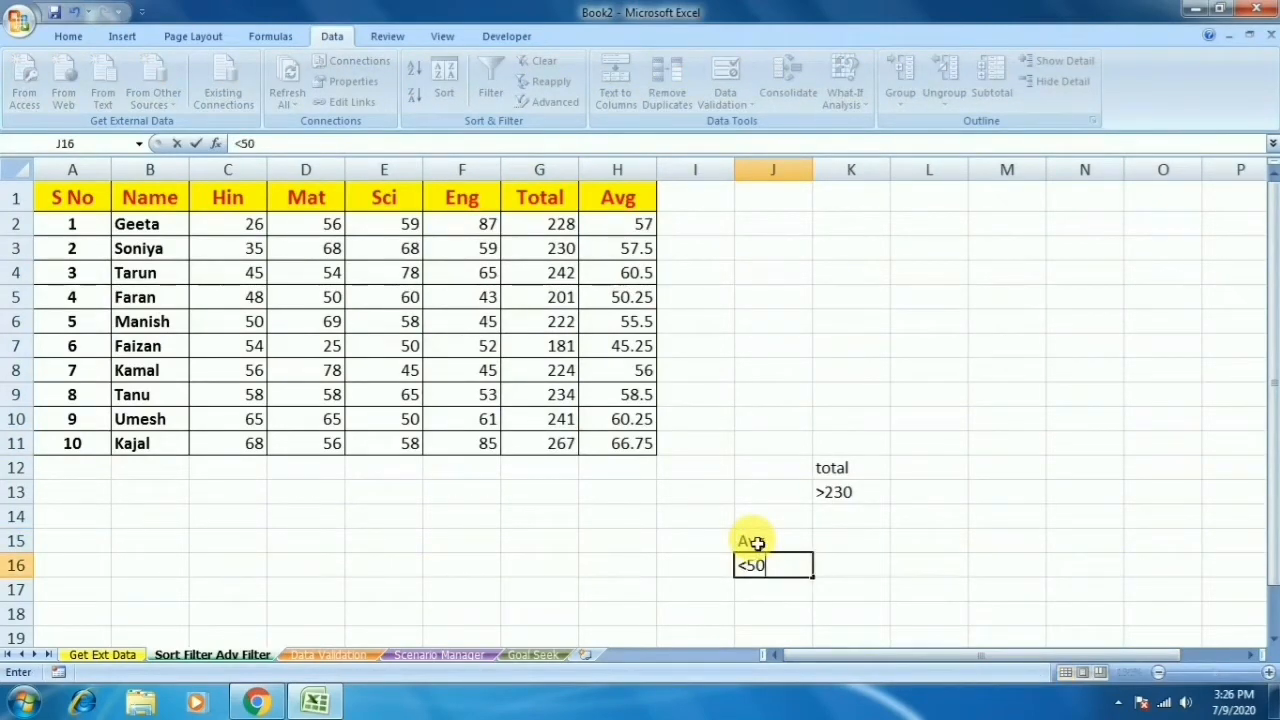
key(Return)
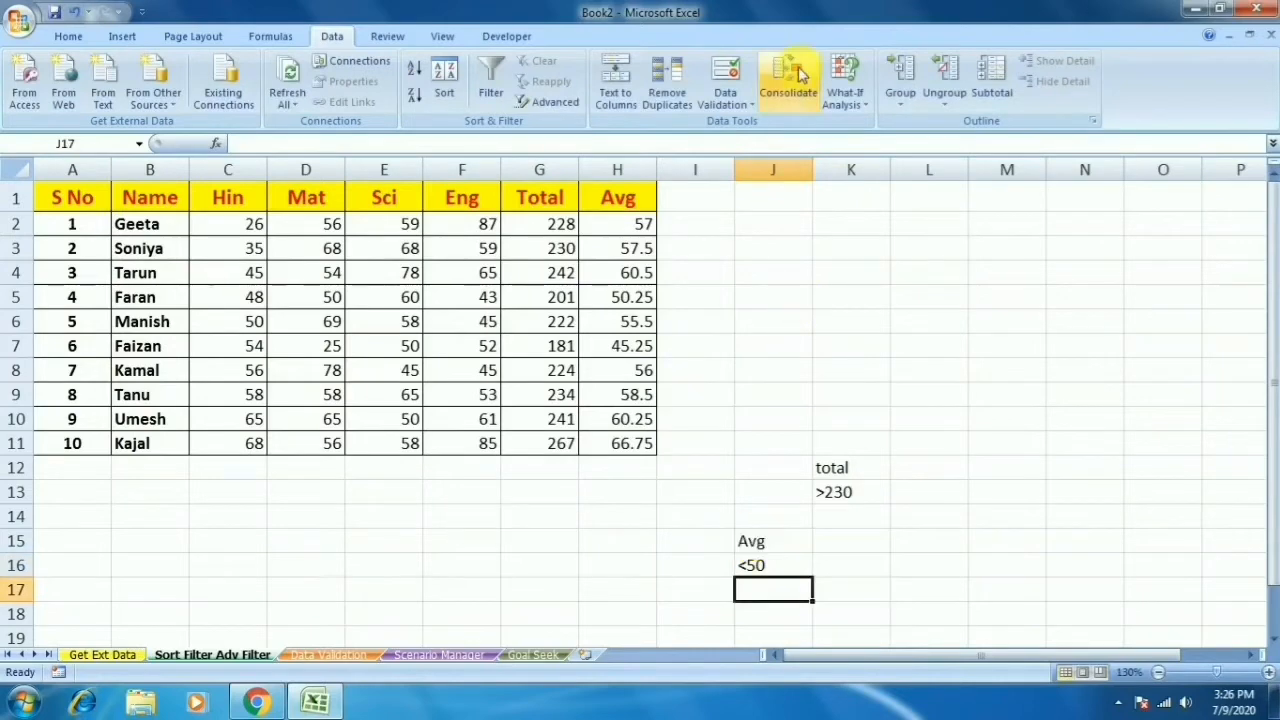
drag(748, 541, 749, 563)
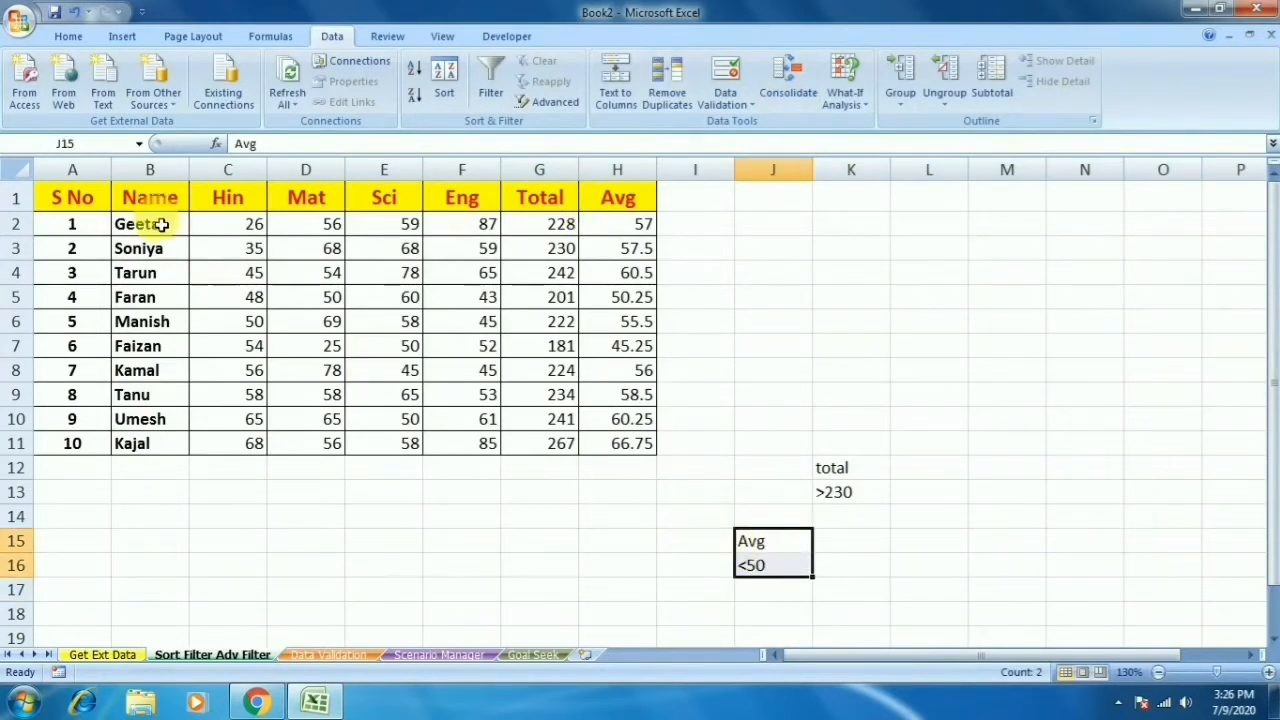
Step: Apply an in-place advanced filter to the list range B1:H11 using the Avg criterion in J15:J16 as the criteria range
drag(163, 200, 628, 443)
click(555, 103)
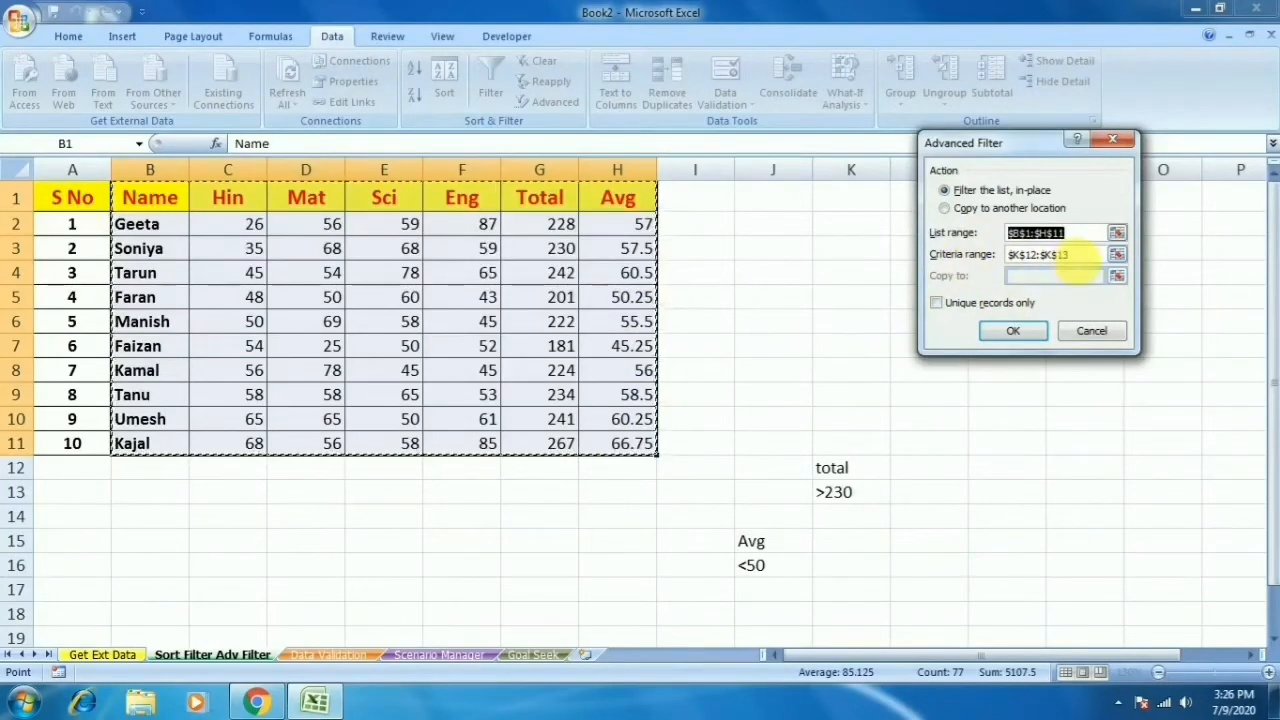
drag(1082, 257, 1003, 264)
drag(1085, 257, 1003, 258)
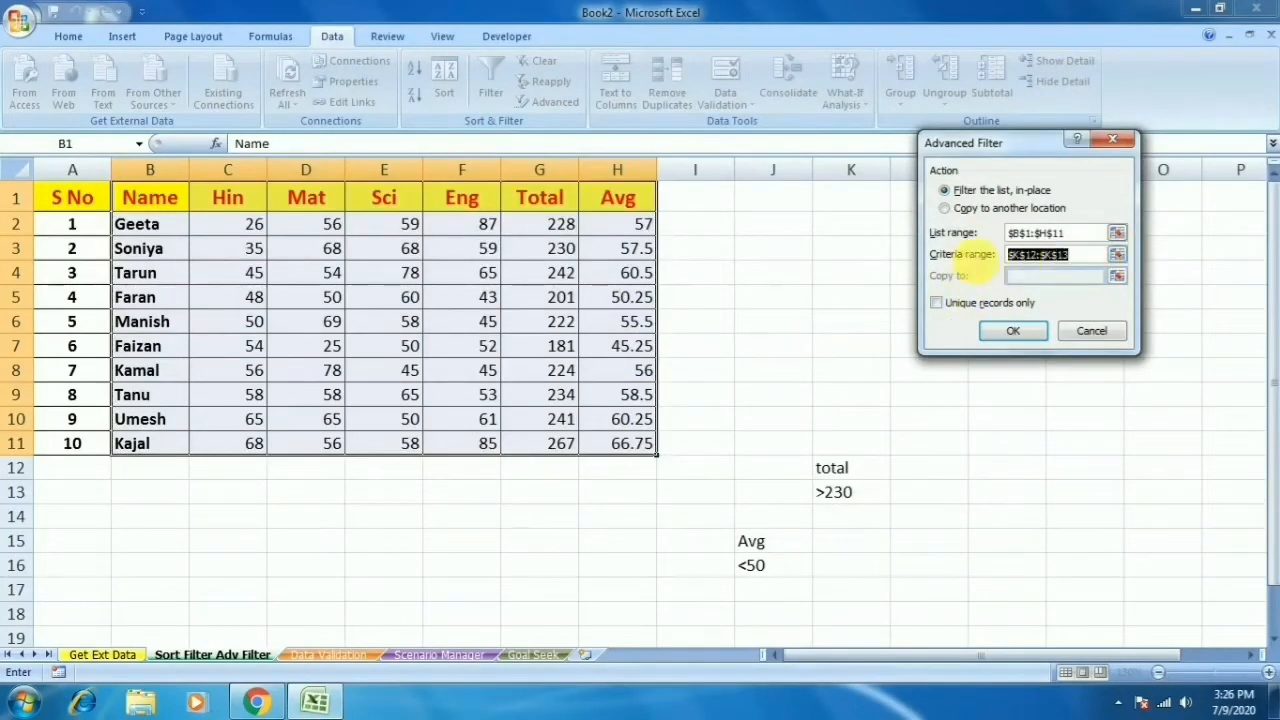
drag(751, 541, 754, 565)
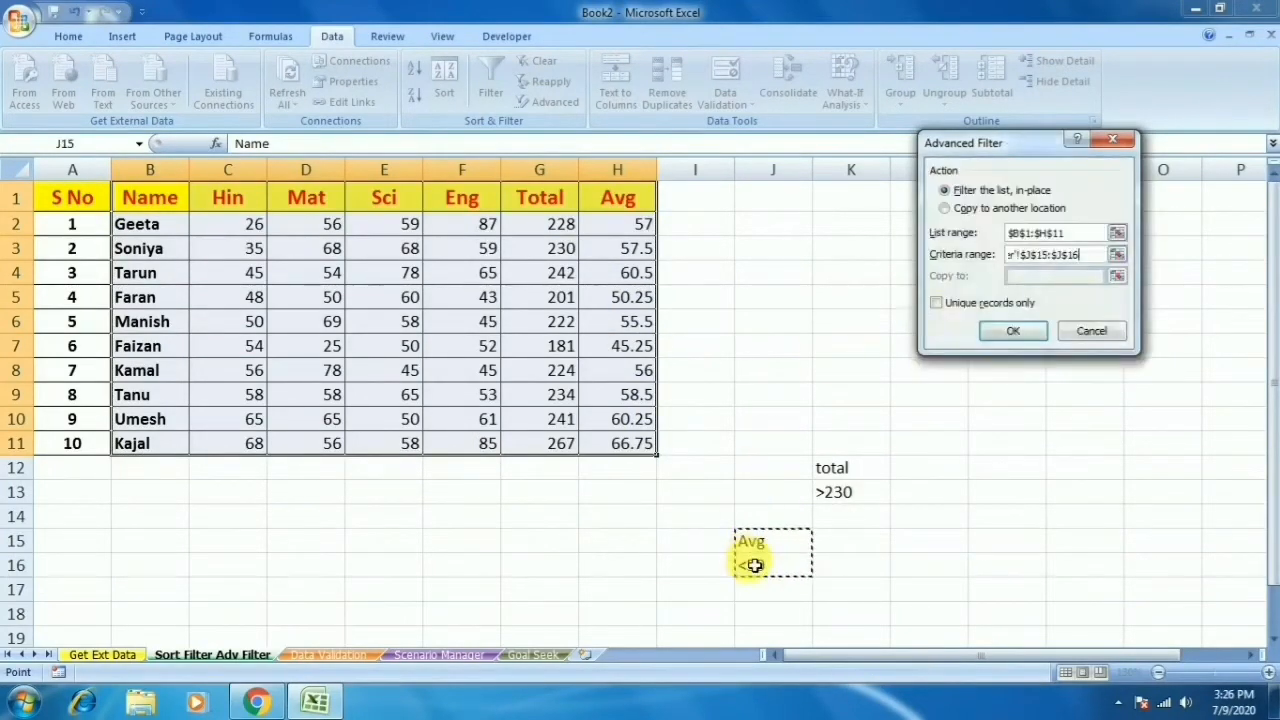
click(1029, 331)
Step: Check the filtered Avg value and clear the advanced filter to show the full marks table again
click(607, 225)
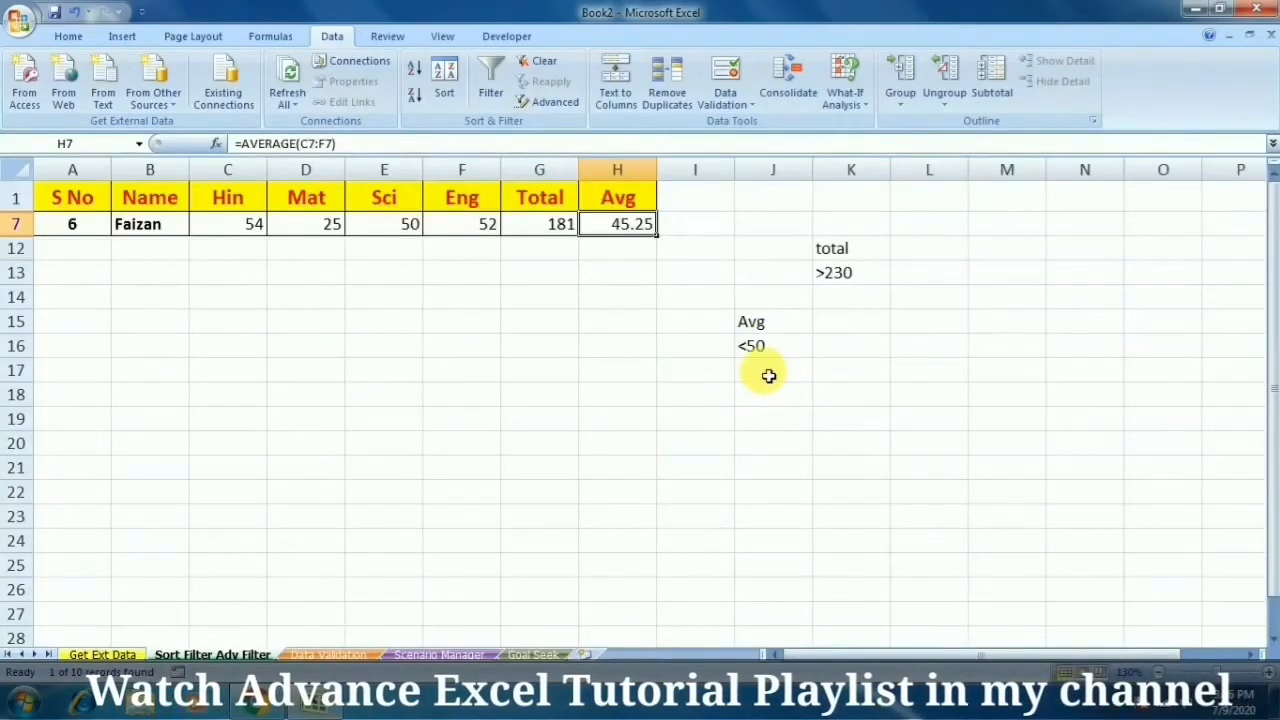
click(540, 62)
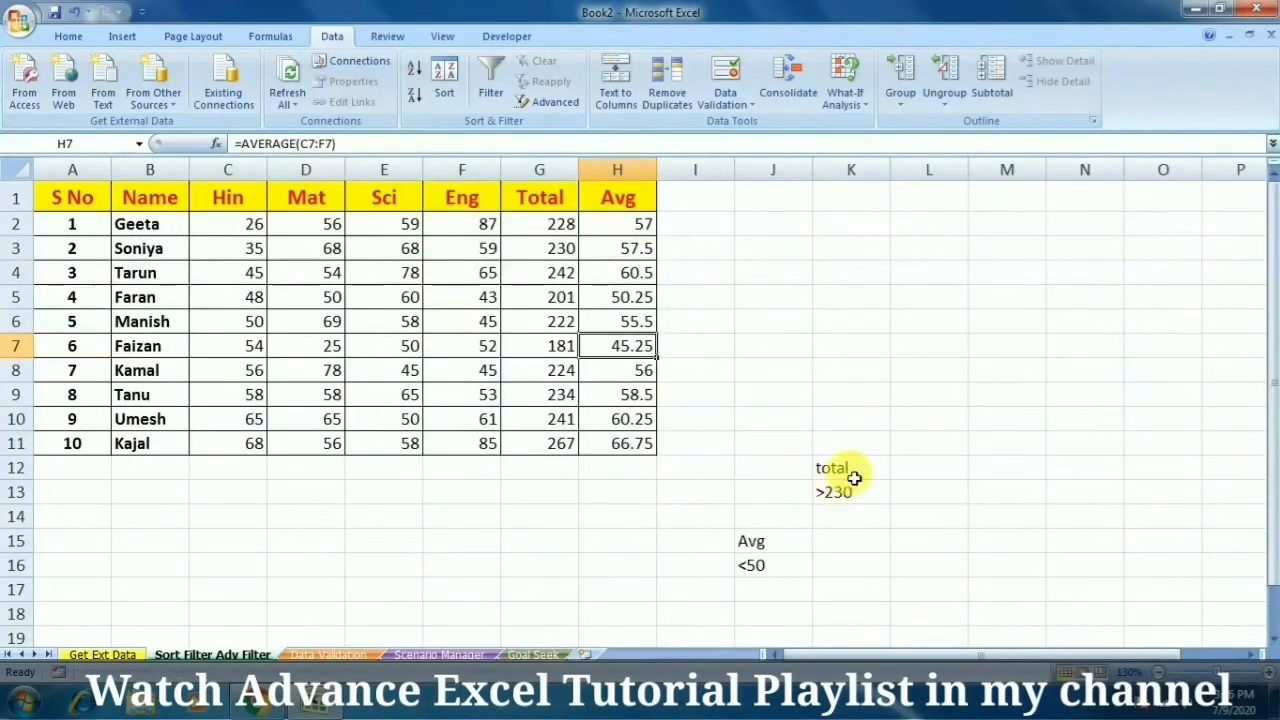
drag(849, 472, 722, 606)
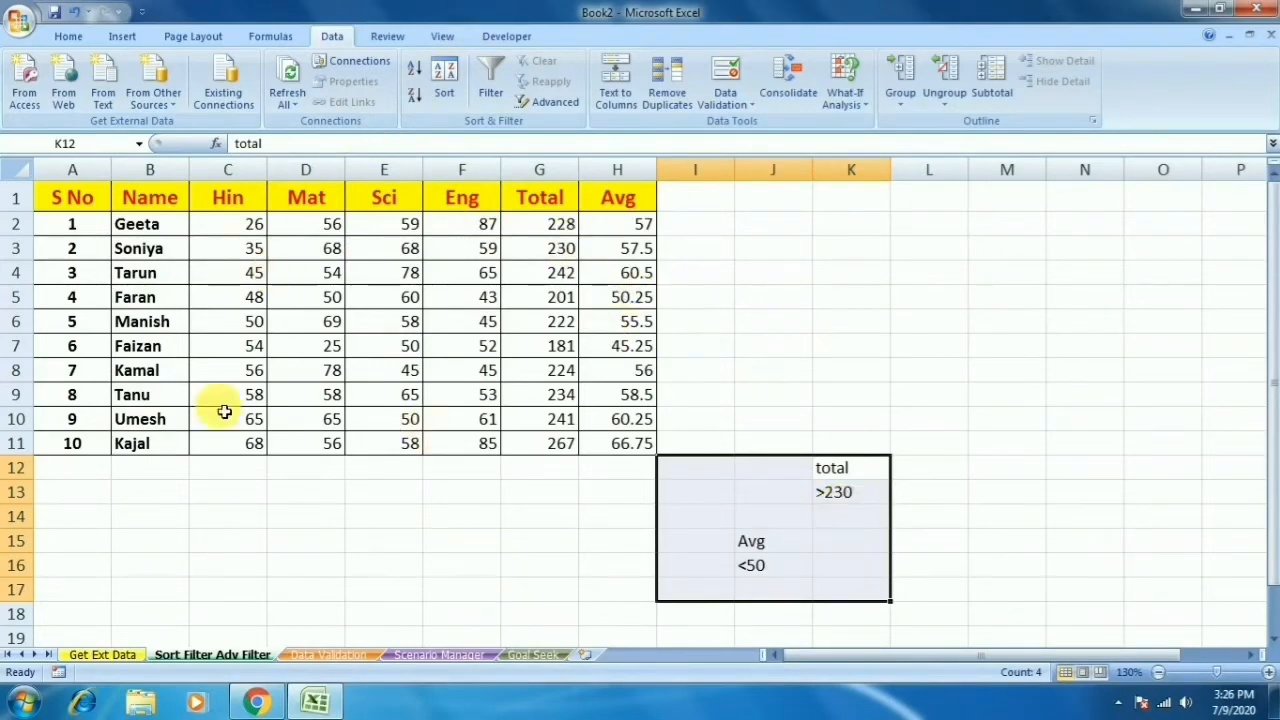
Step: Enter a third filter criterion below the table, with the heading Name in F15 and F in F16
click(492, 540)
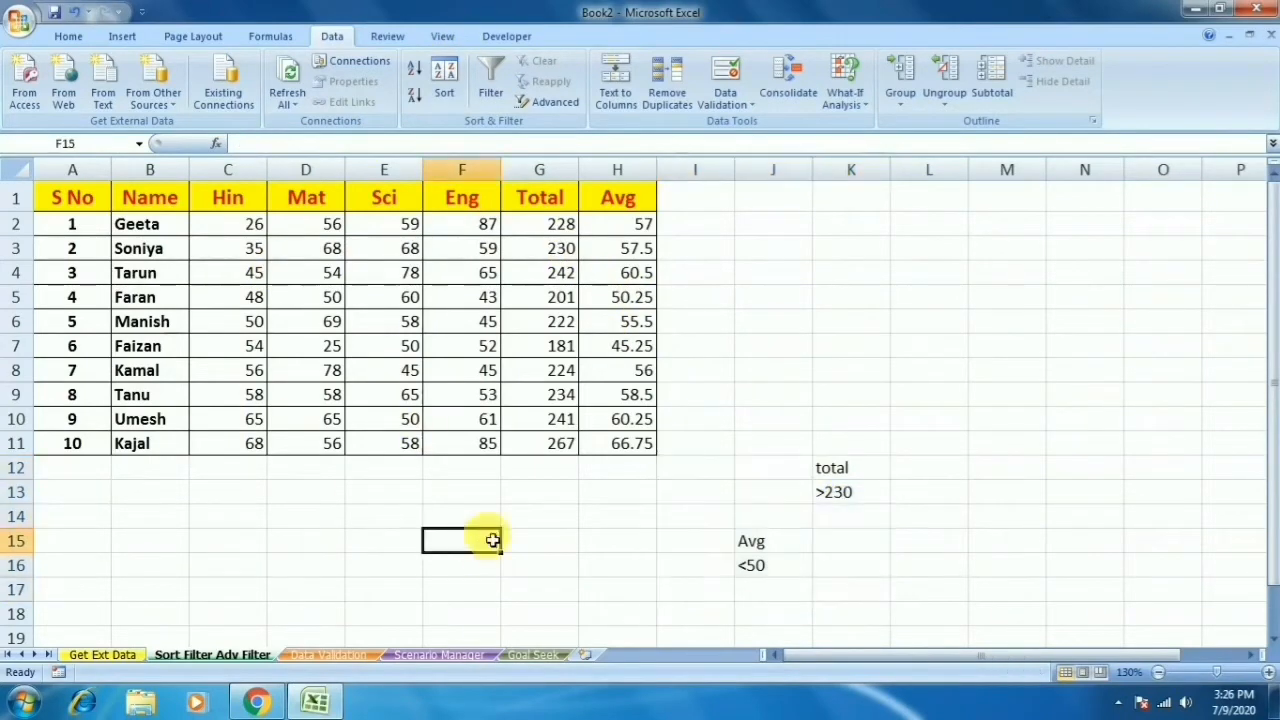
text(Name)
key(Return)
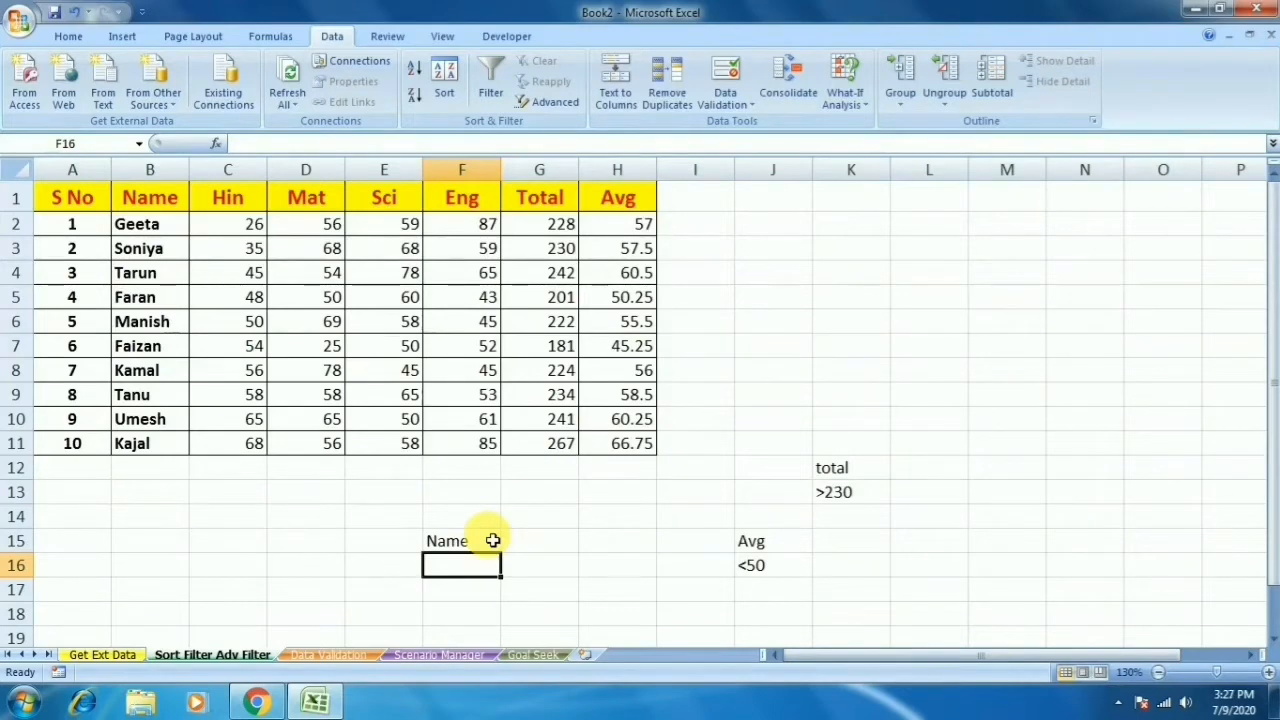
text(F)
key(Return)
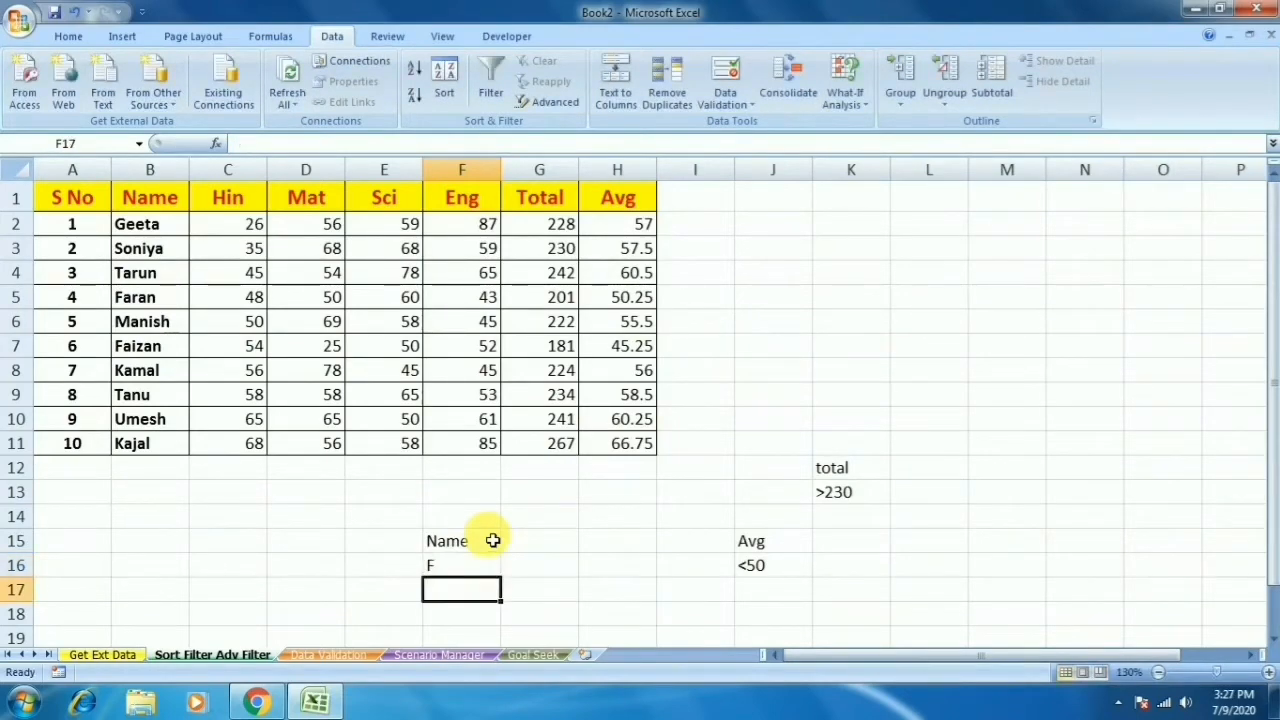
key(Up)
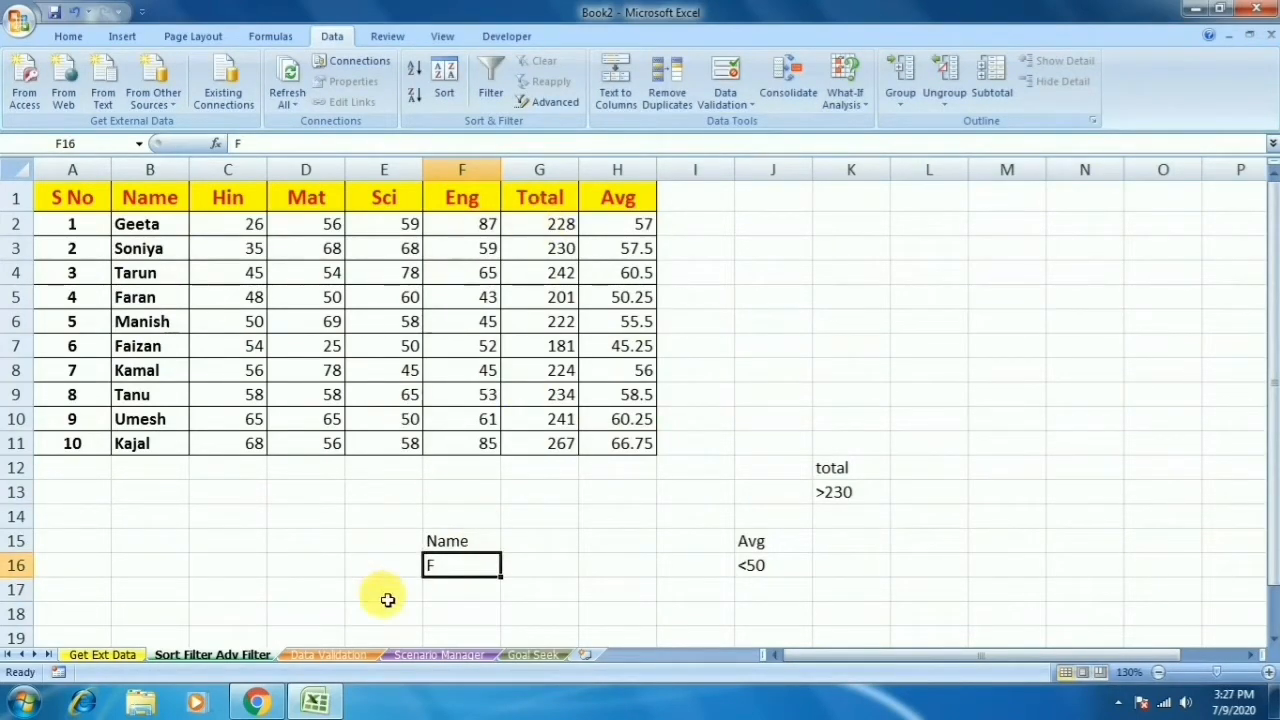
Step: Filter the list range B1:H11 in place with an advanced filter that uses the Name criterion in F15:F16
click(410, 347)
drag(463, 375, 560, 445)
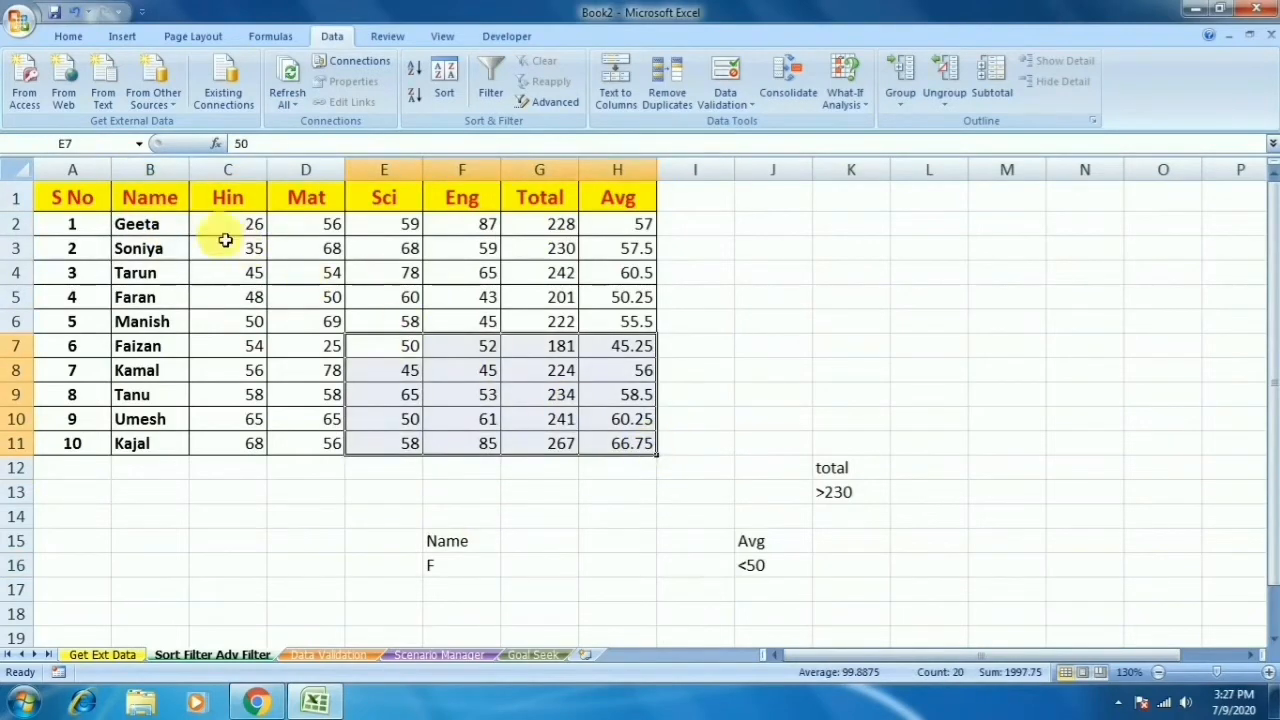
drag(166, 194, 655, 452)
click(553, 102)
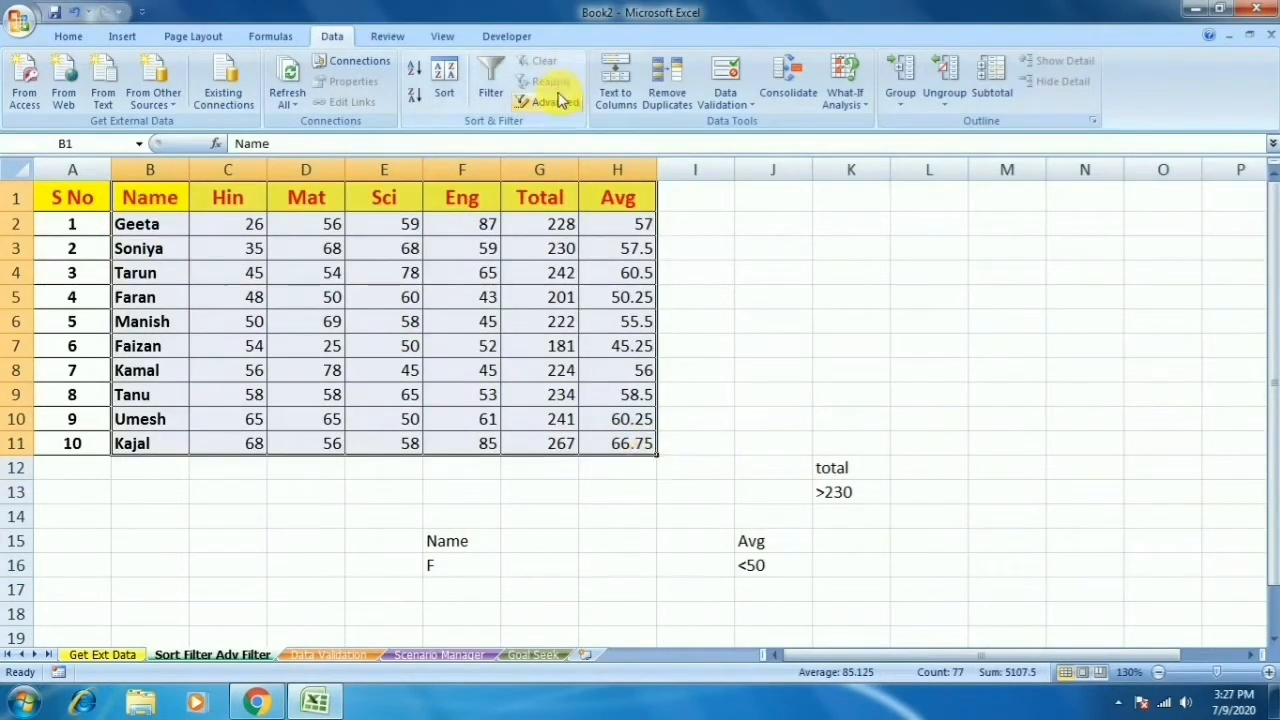
click(1055, 254)
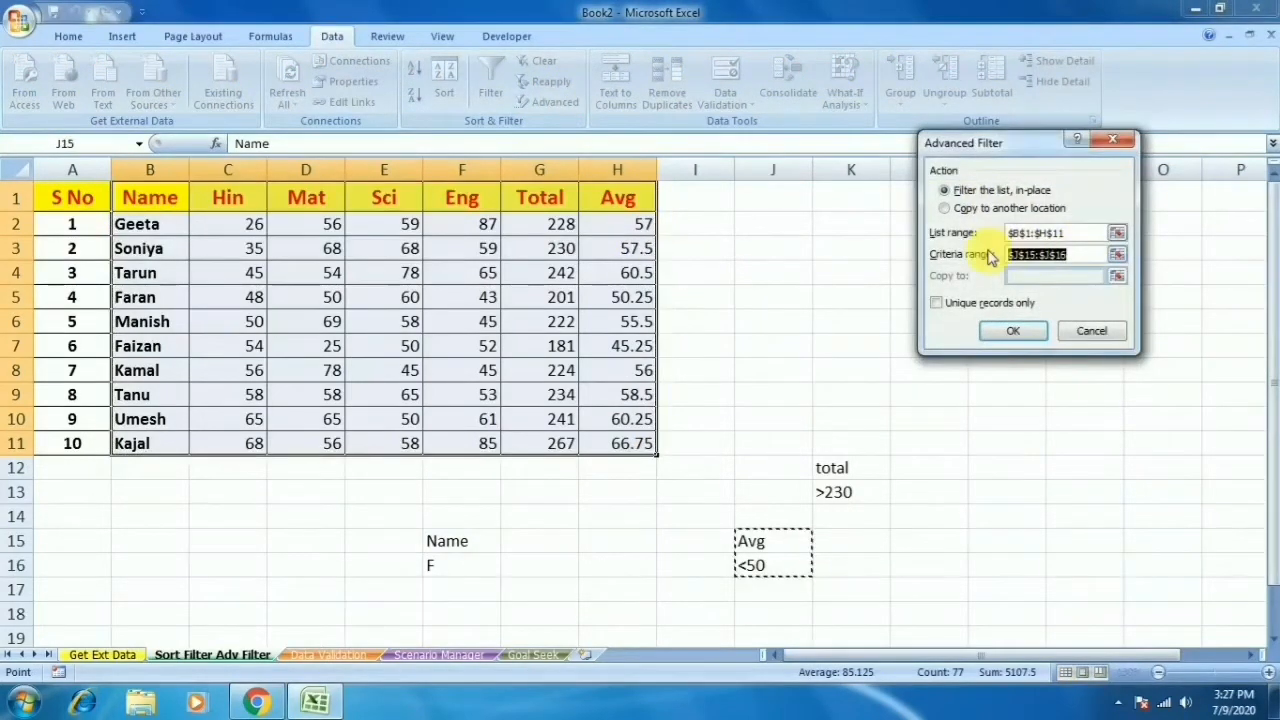
drag(446, 543, 455, 566)
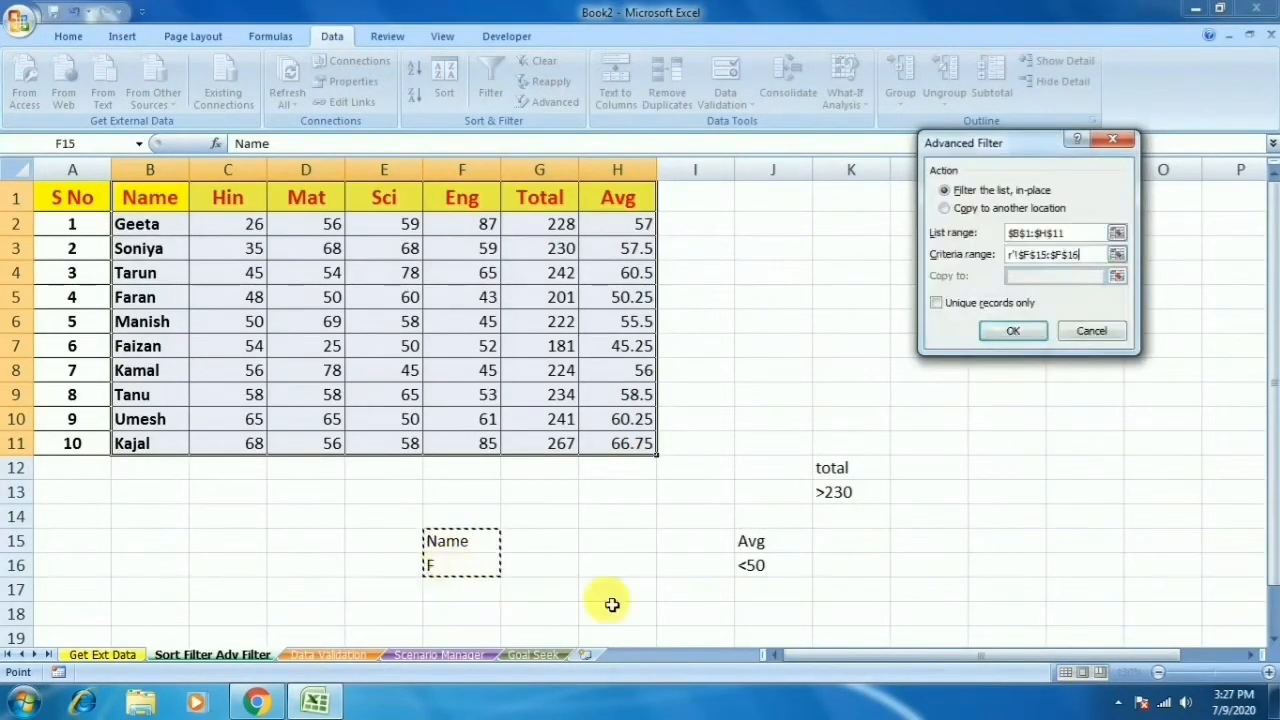
click(1028, 330)
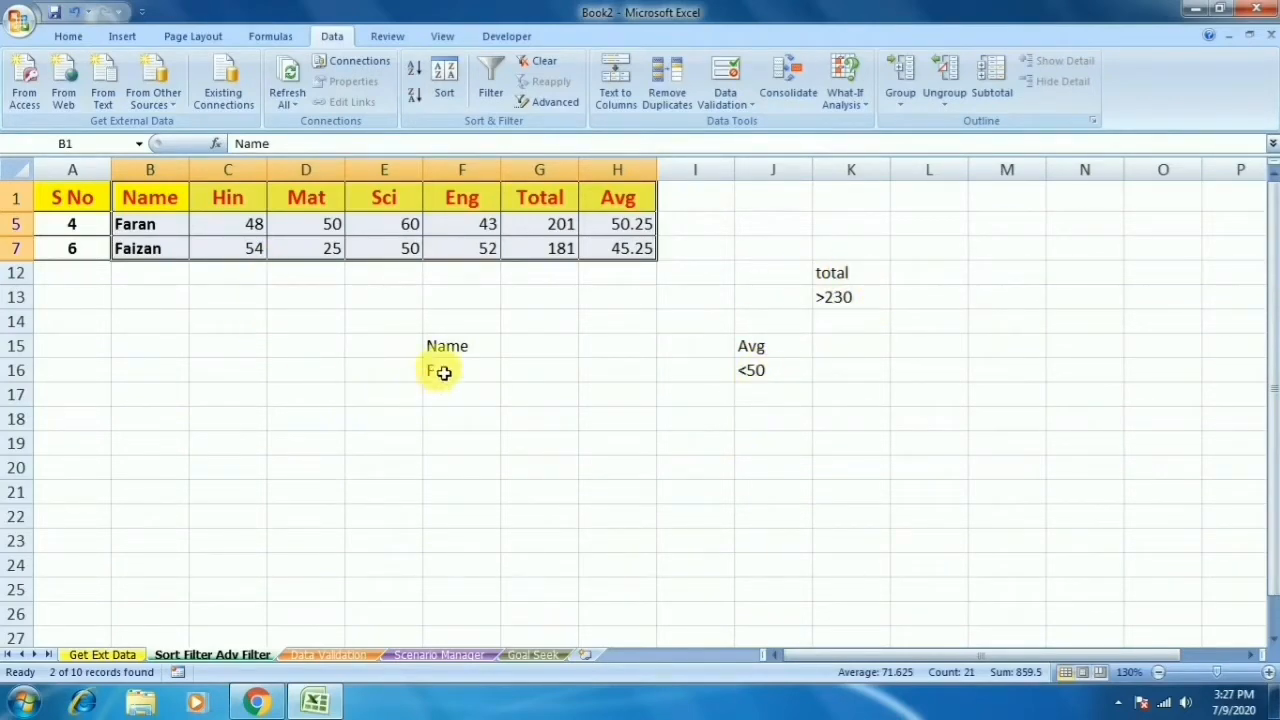
Step: Clear the Name filter so that all rows of the marks table are restored
click(547, 64)
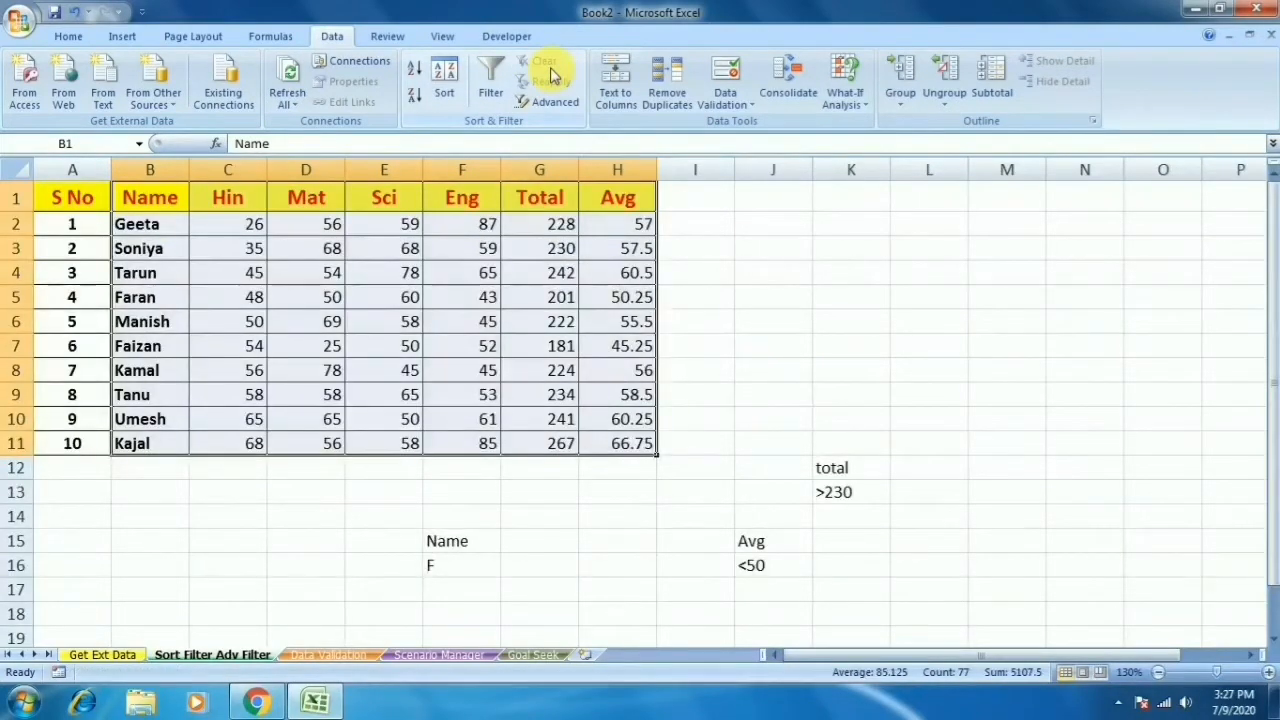
click(150, 197)
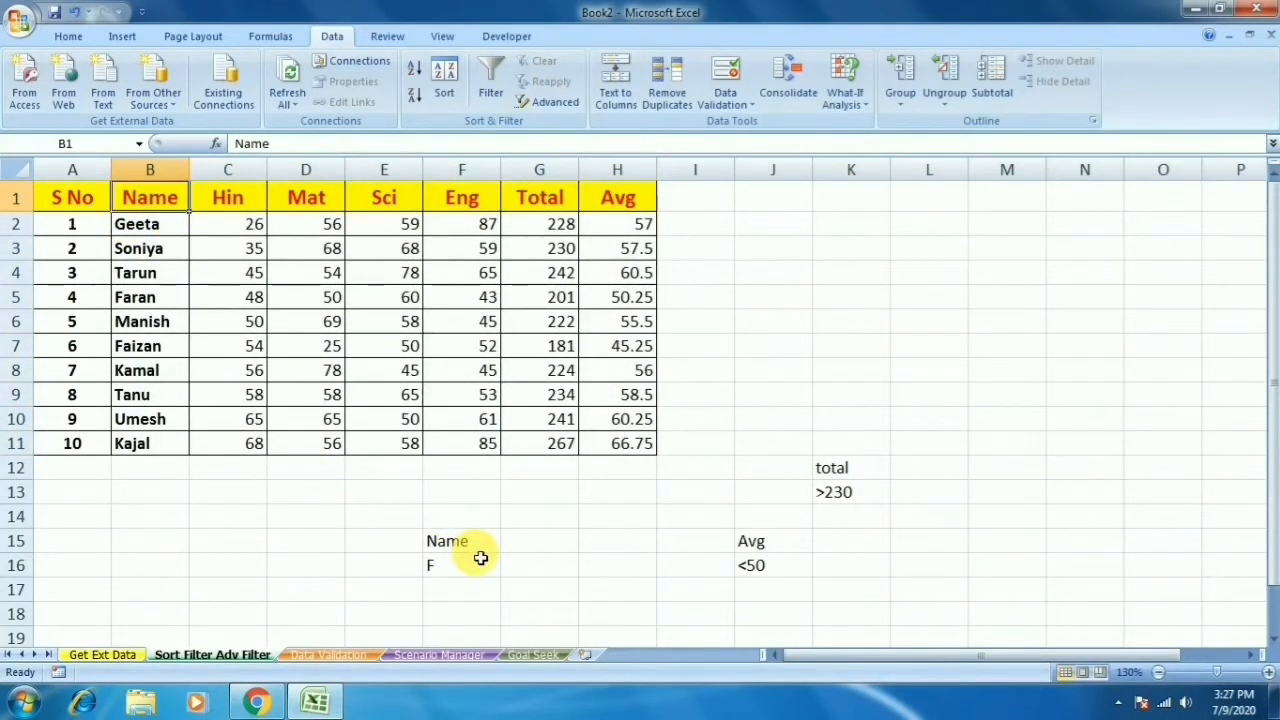
click(614, 514)
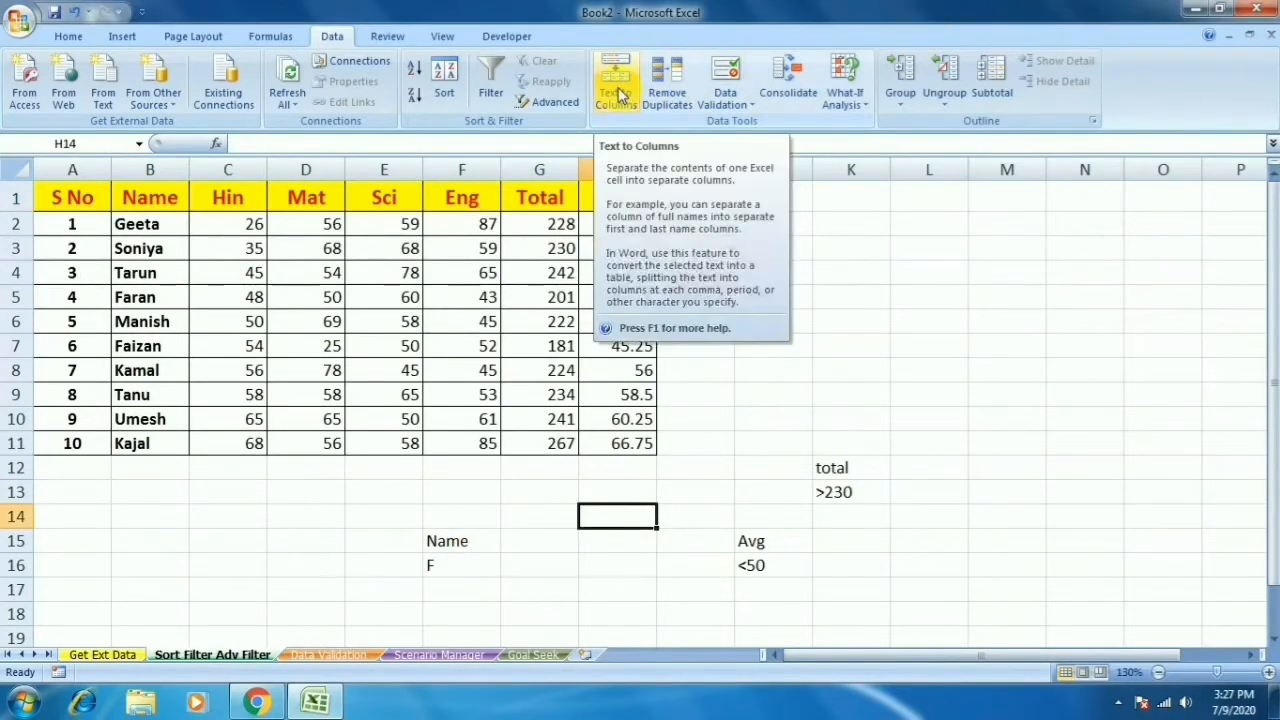
Step: Delete the total, Avg and Name filter criteria from the cells beside and below the marks table
drag(930, 398, 766, 654)
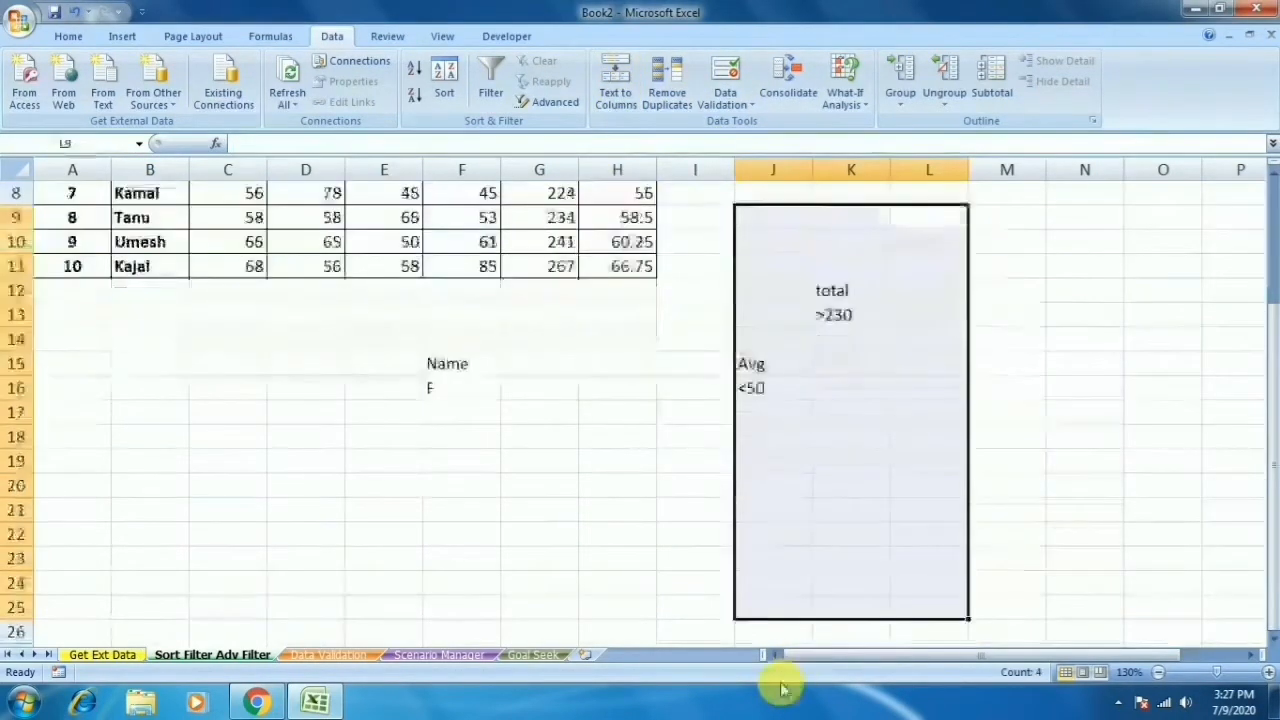
key(Delete)
drag(526, 354, 391, 409)
key(Delete)
scroll(600, 450, up, 3)
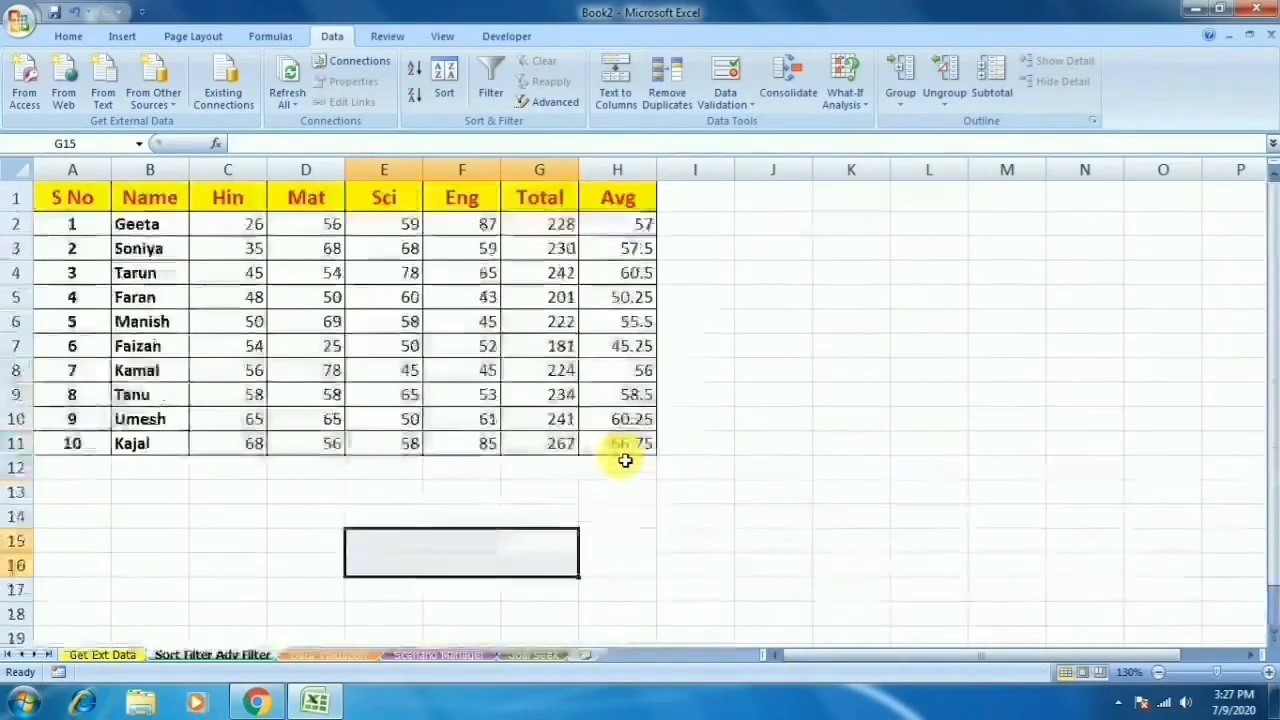
click(616, 514)
scroll(620, 514, down, 1)
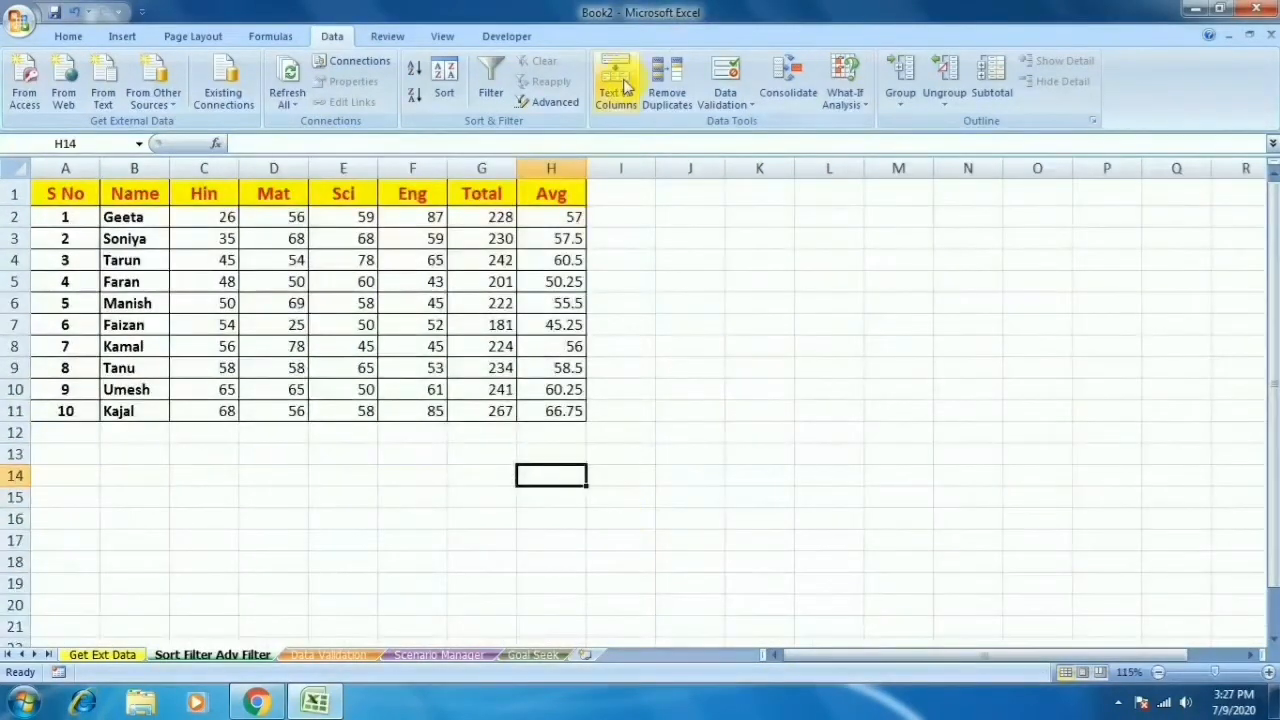
Step: Enter a list of eleven first names separated by spaces in cell I14
click(648, 485)
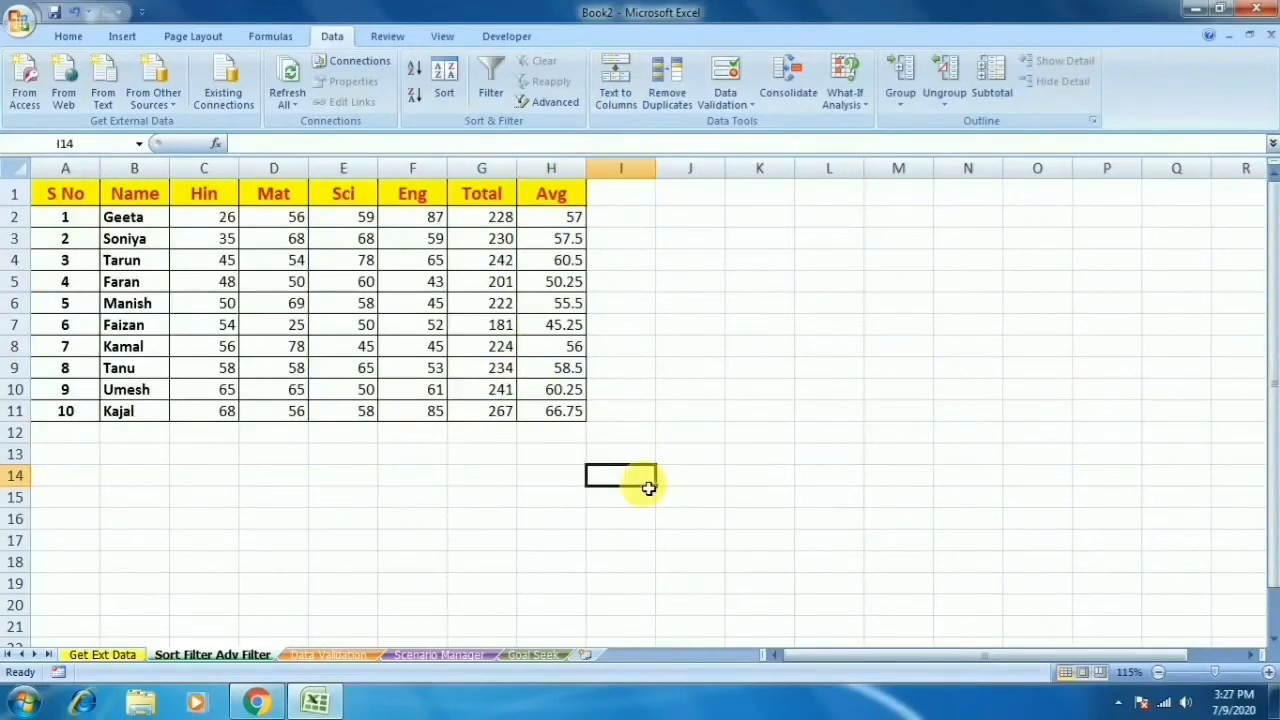
text(De)
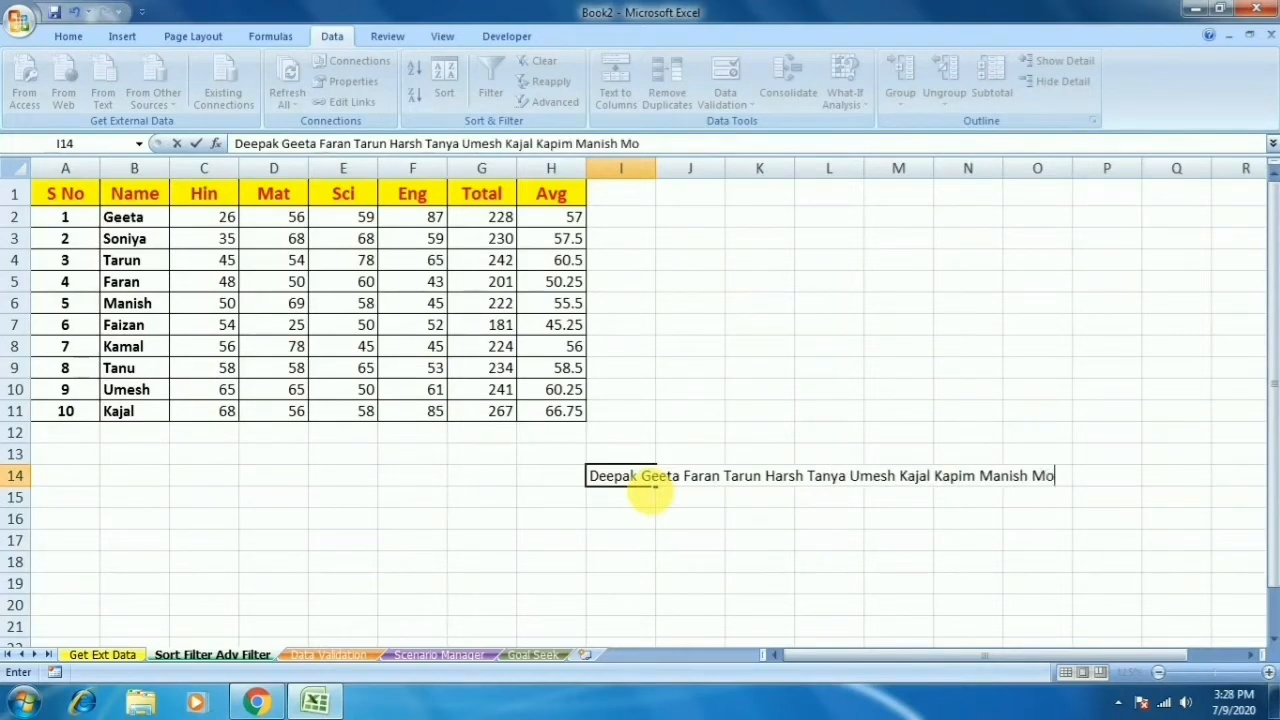
key(Return)
Step: Split the names in I14 into separate cells with Text to Columns, using Fixed width, General format and destination I14
click(649, 489)
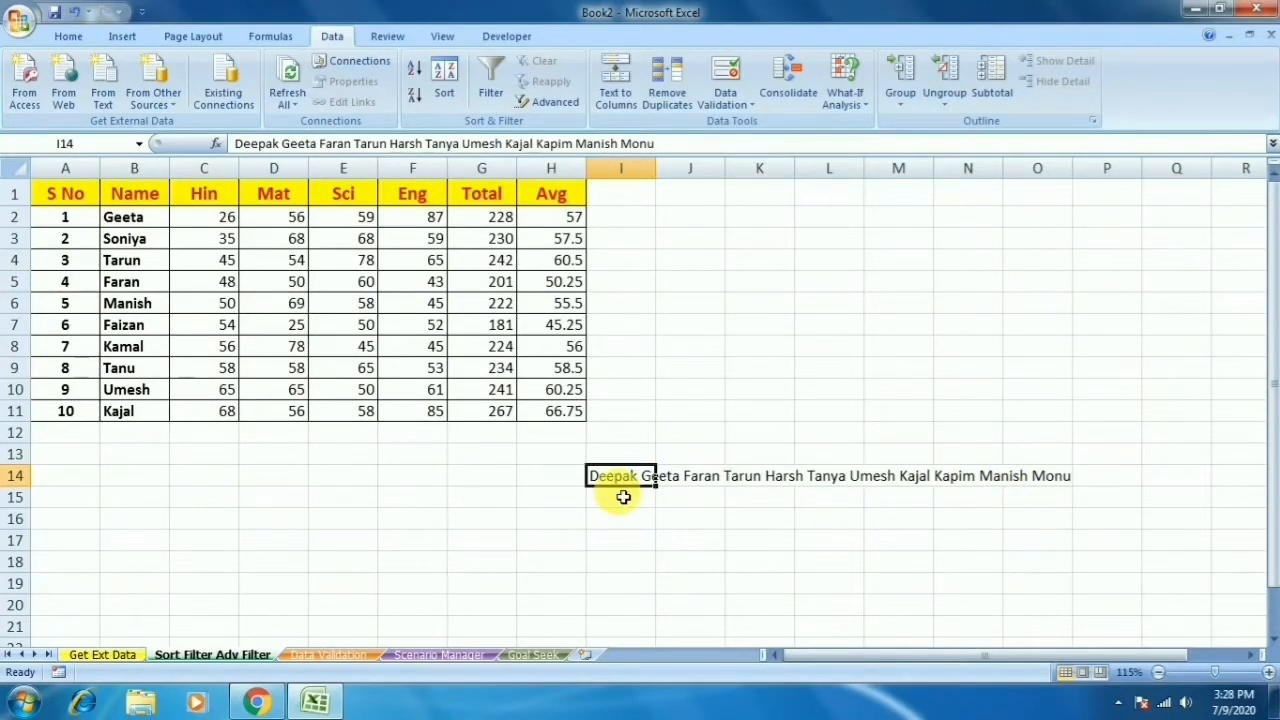
click(616, 88)
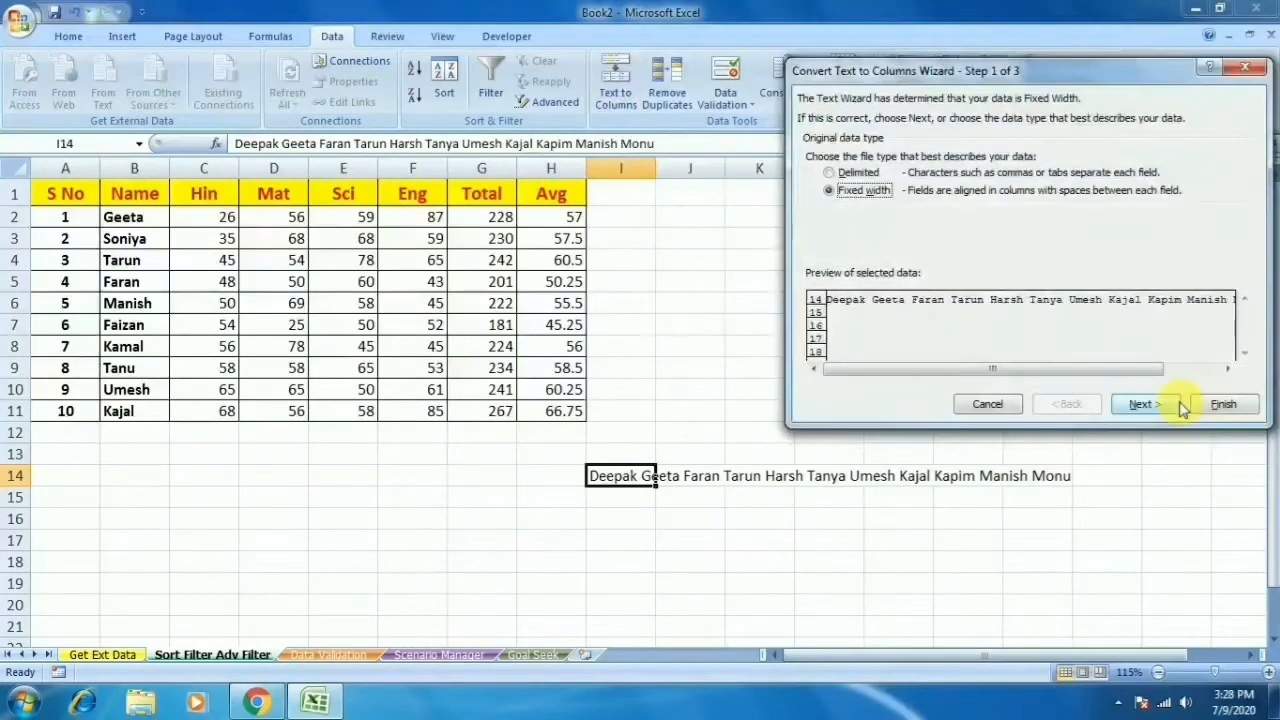
click(1175, 406)
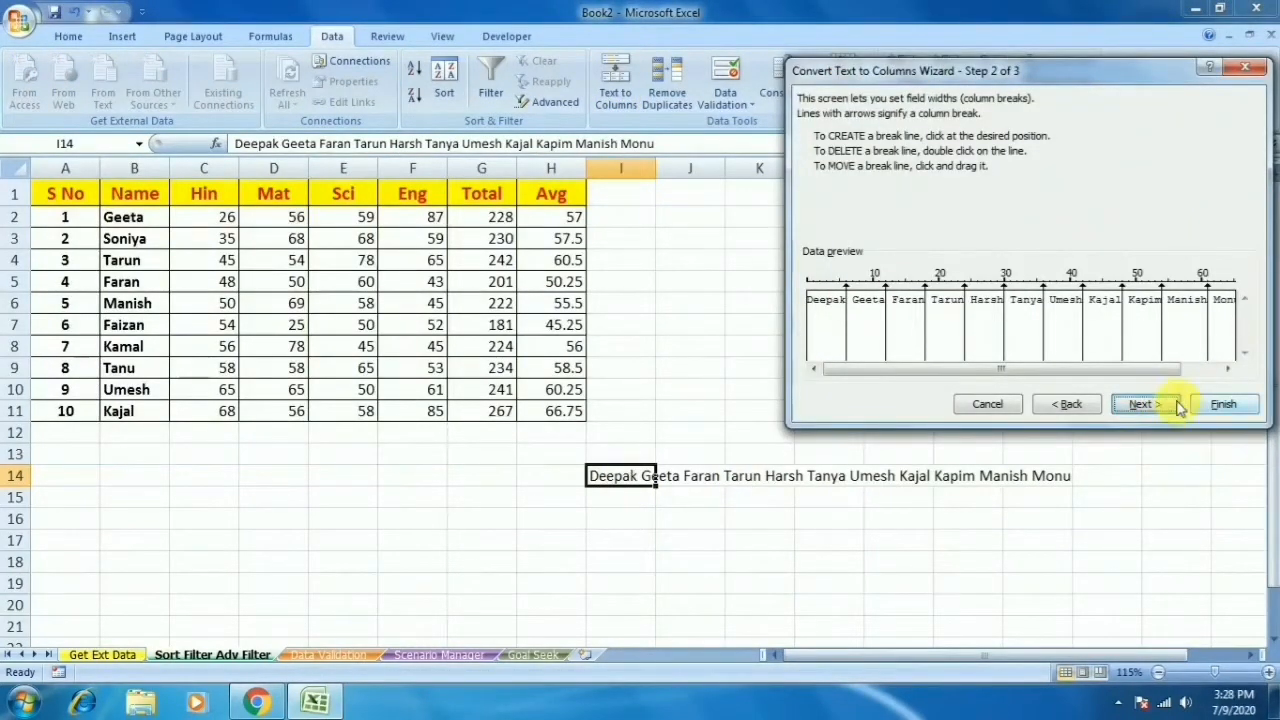
click(1176, 406)
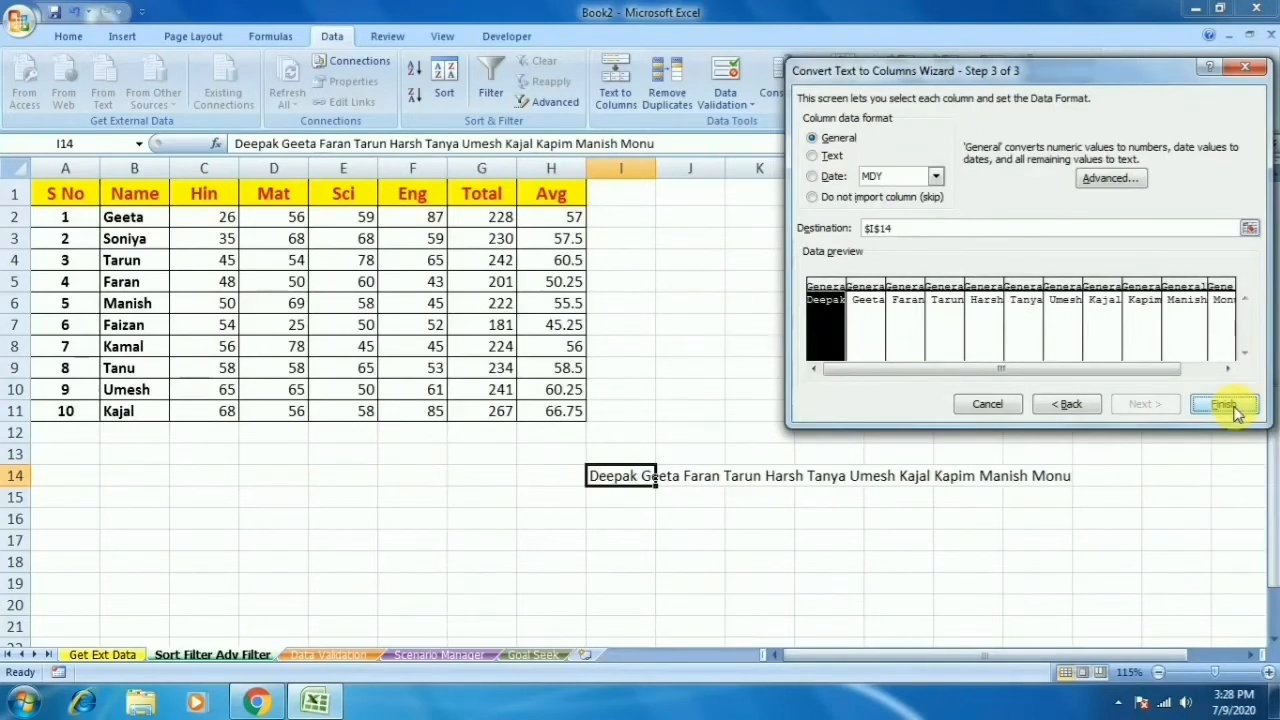
click(1234, 408)
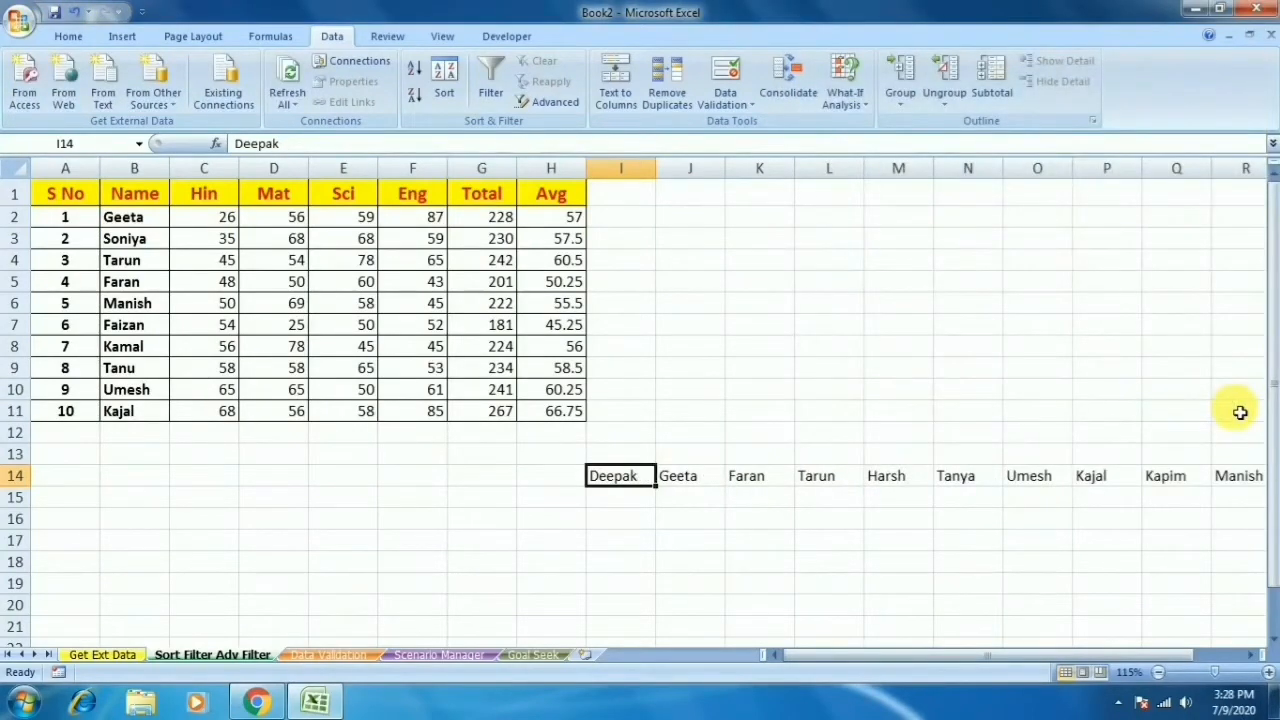
Step: Examine the separated names along row 14 from column I to column S
key(ctrl+Right)
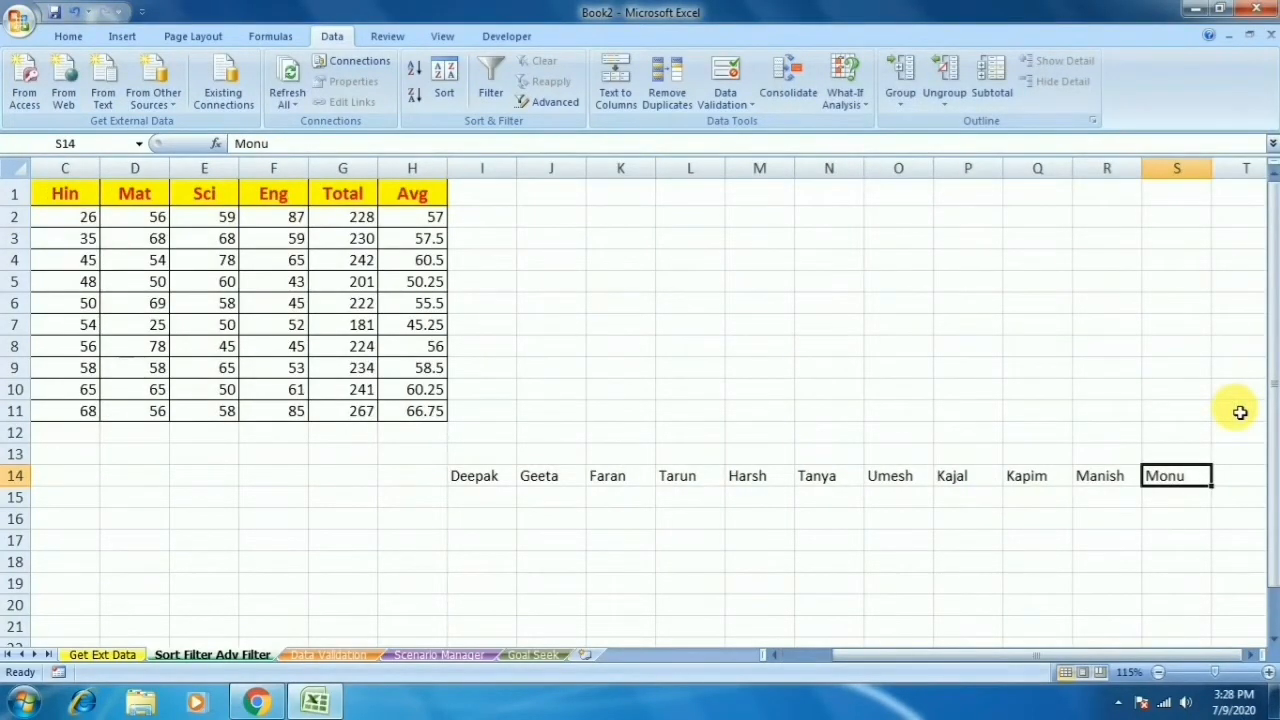
key(ctrl+Left)
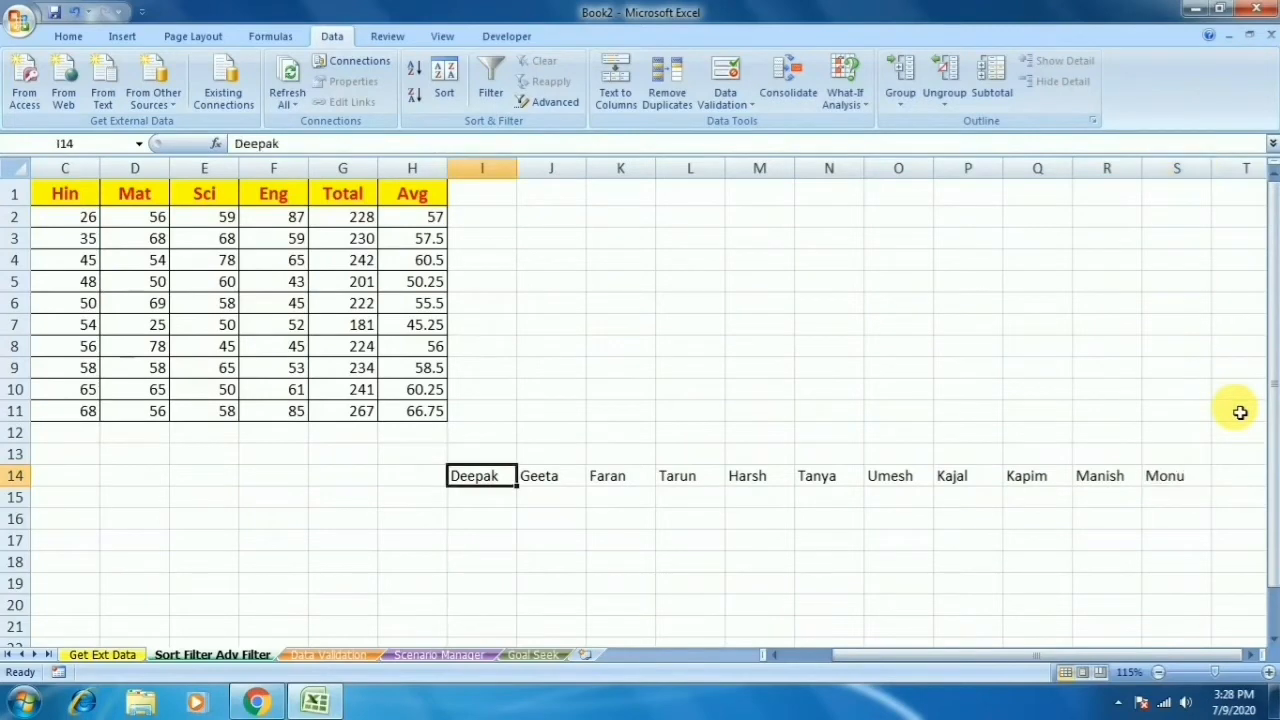
key(Home)
key(ctrl+Right)
key(Right)
key(Right)
key(Left)
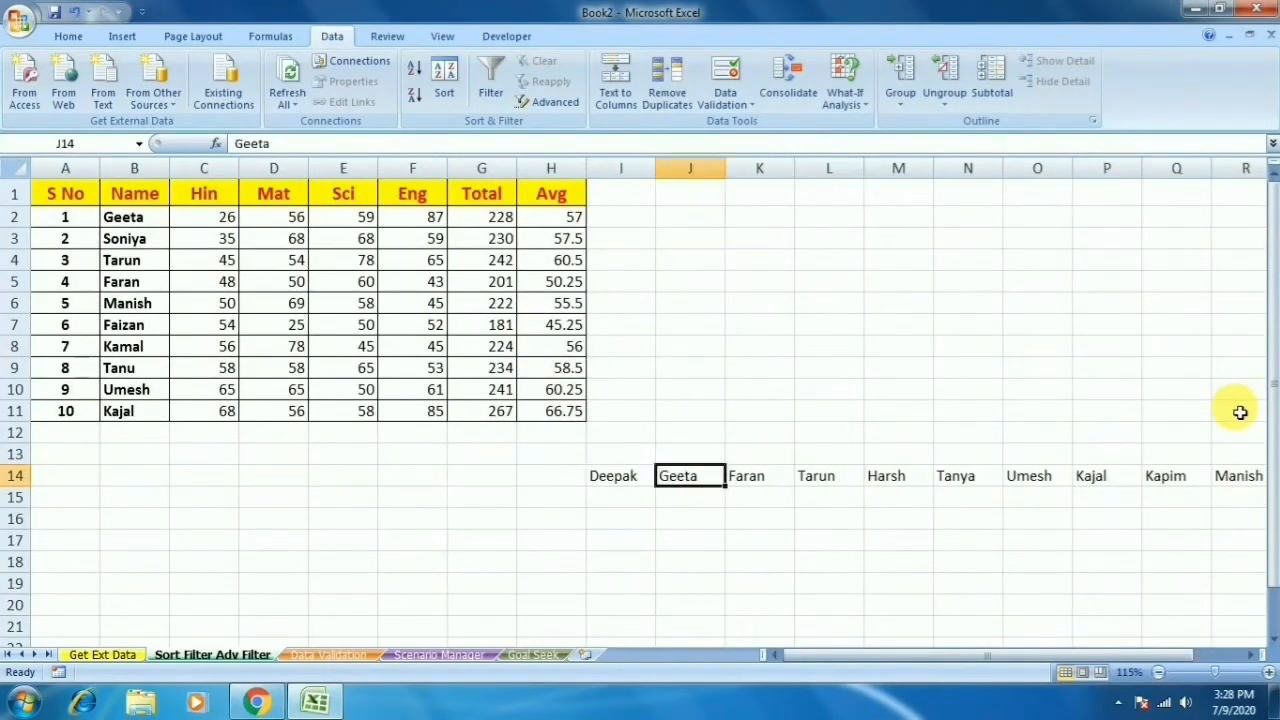
Step: Copy the row of names in I14:S14 and paste it into row 15 starting at I15
key(Left)
key(ctrl+shift+Right)
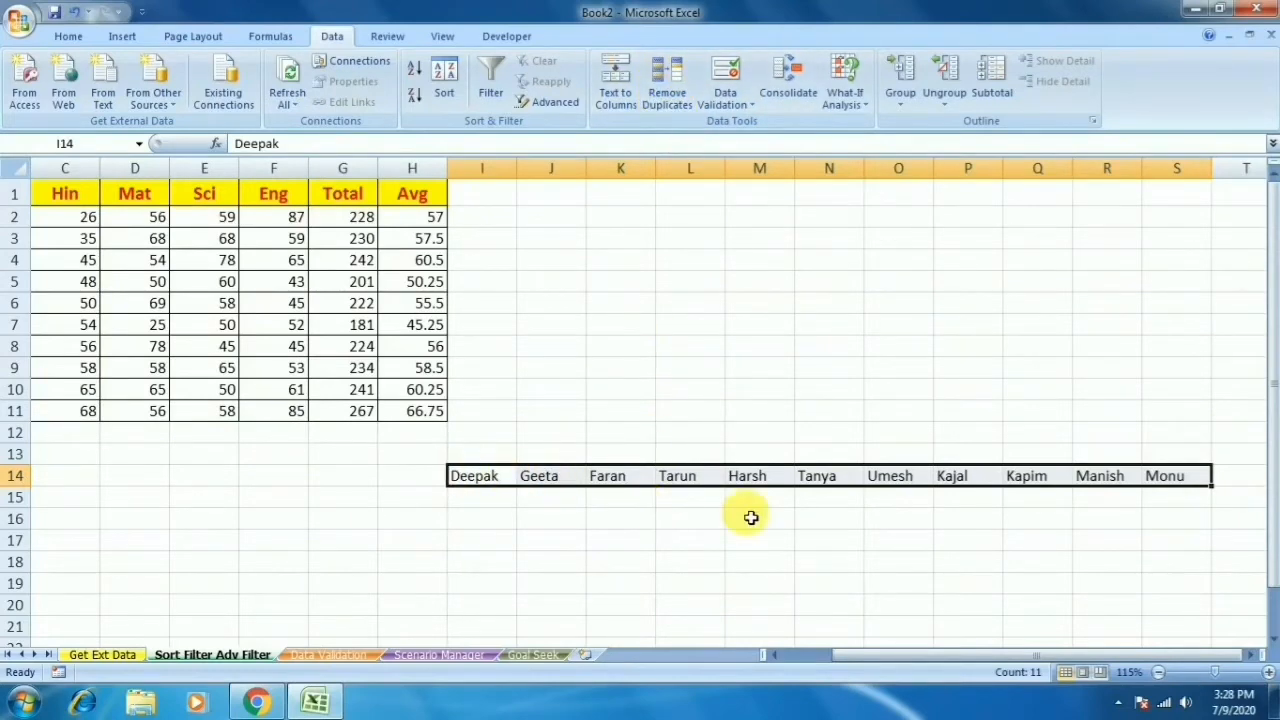
key(ctrl+c)
key(Down)
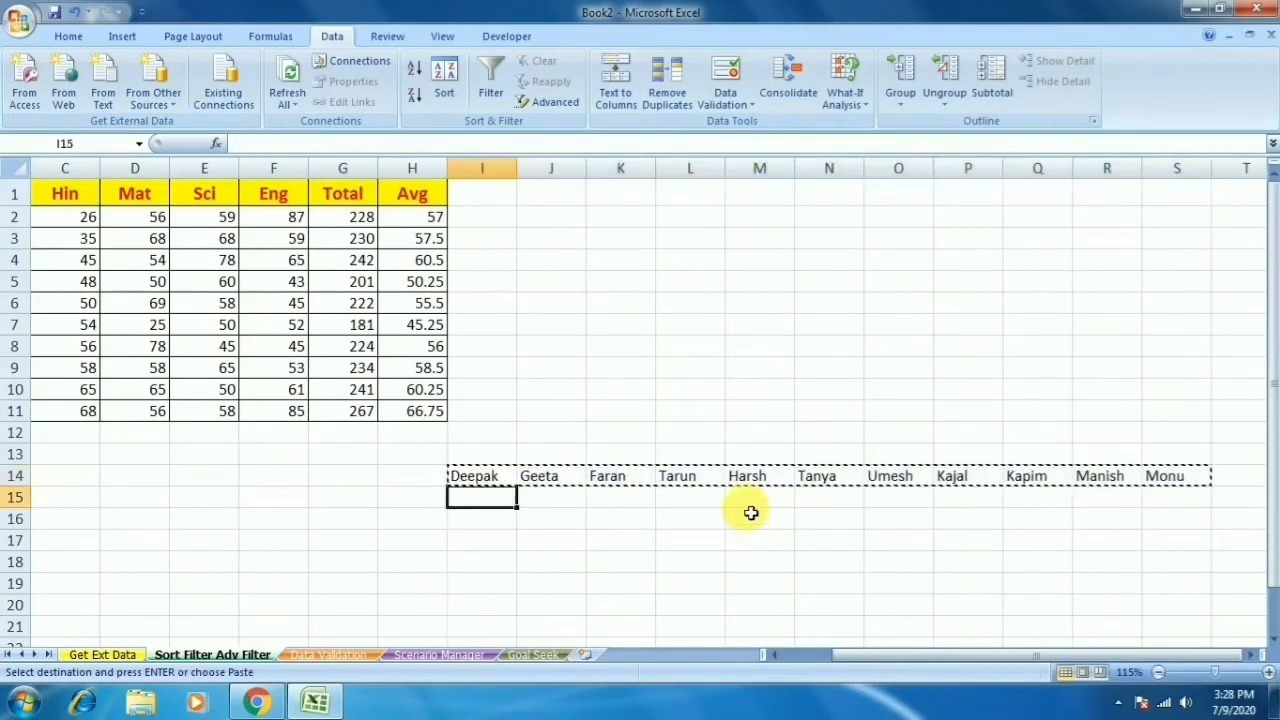
key(Return)
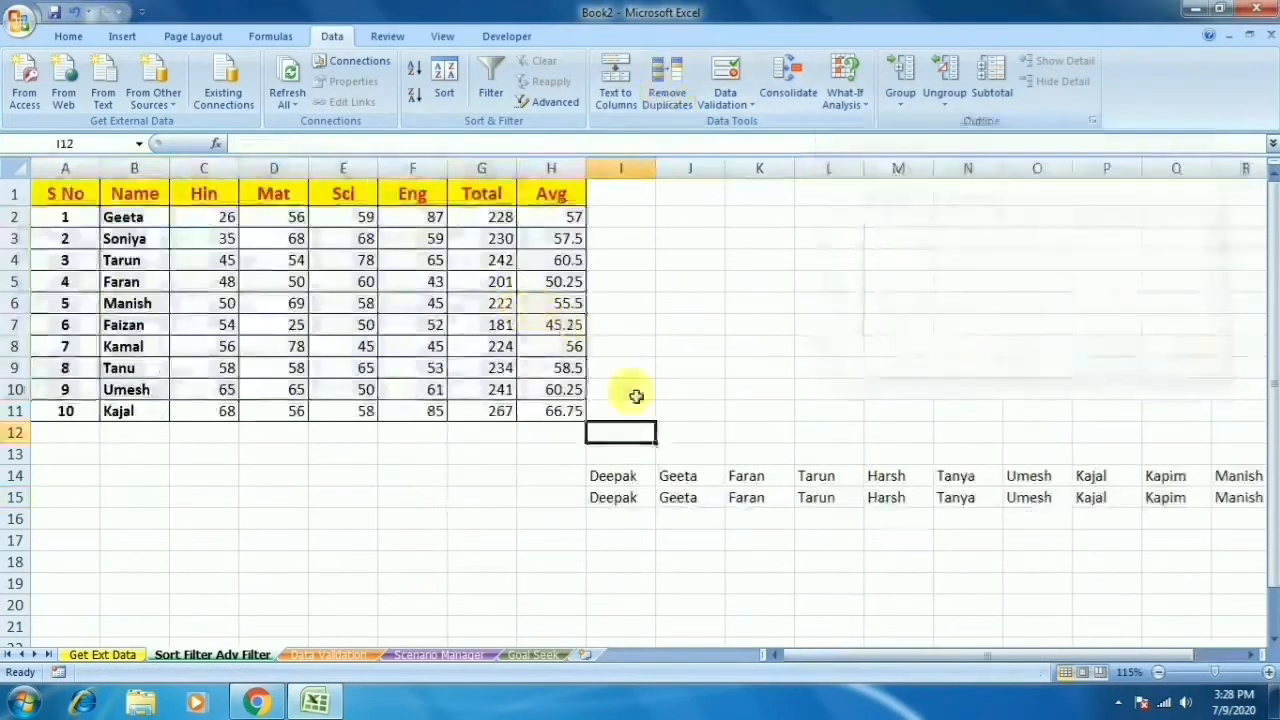
click(682, 392)
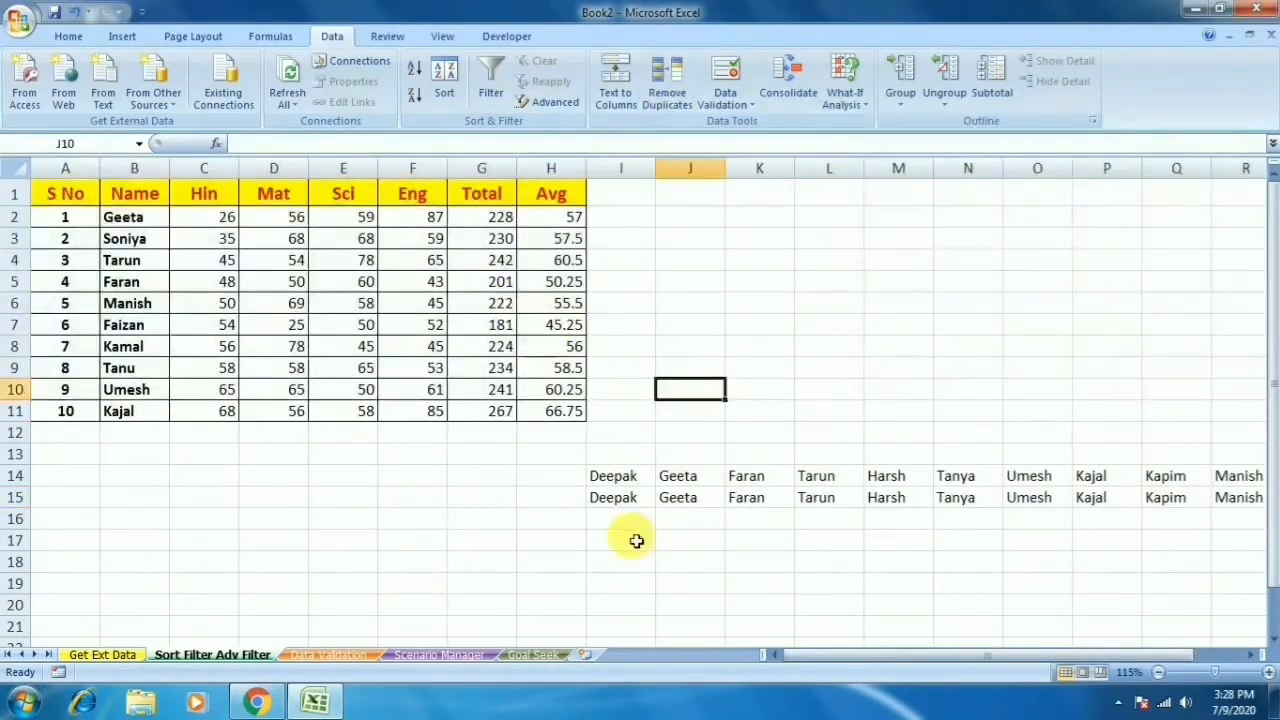
Step: Remove the duplicate row of names from I14:S15, comparing all columns from I to S
drag(603, 486, 1080, 506)
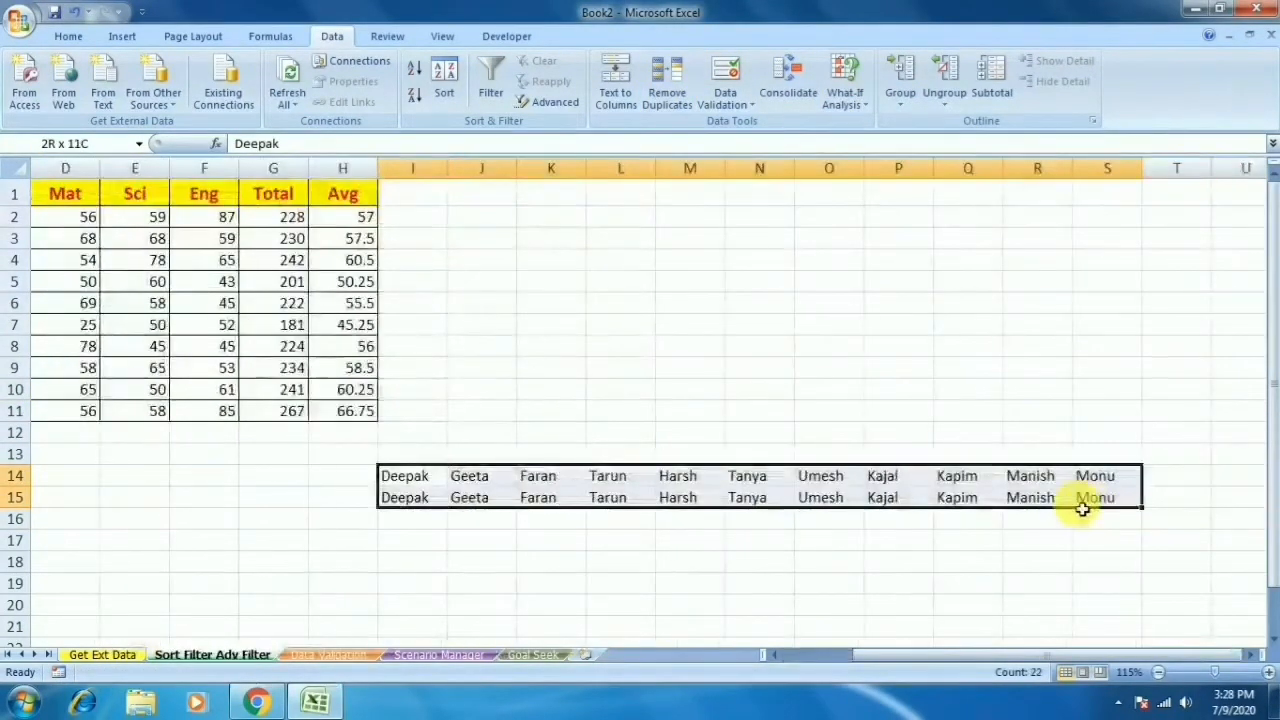
click(668, 90)
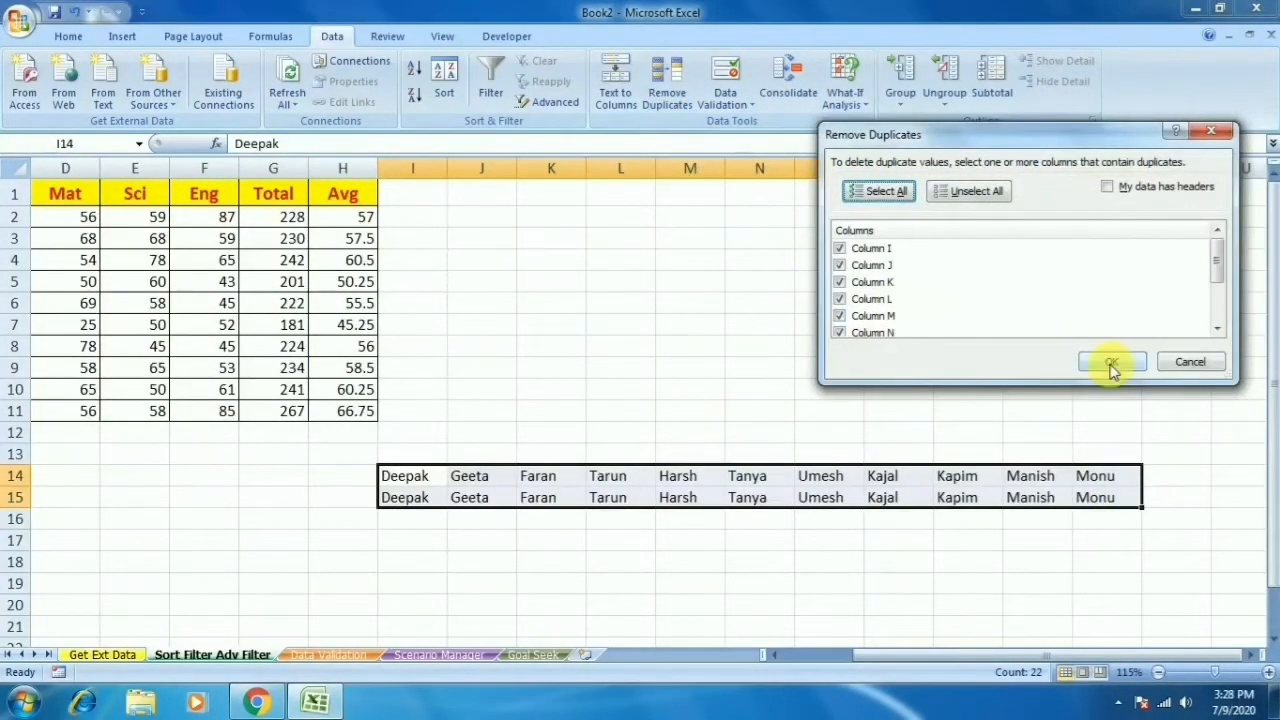
click(1112, 364)
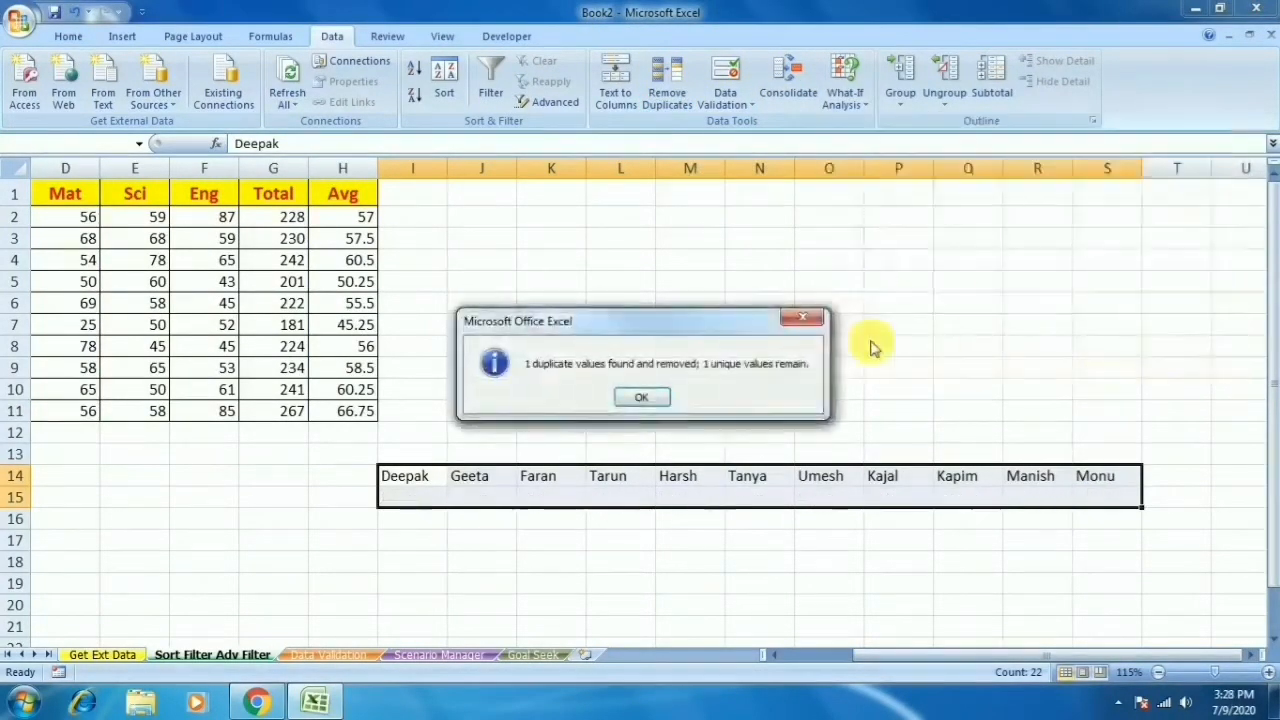
click(652, 401)
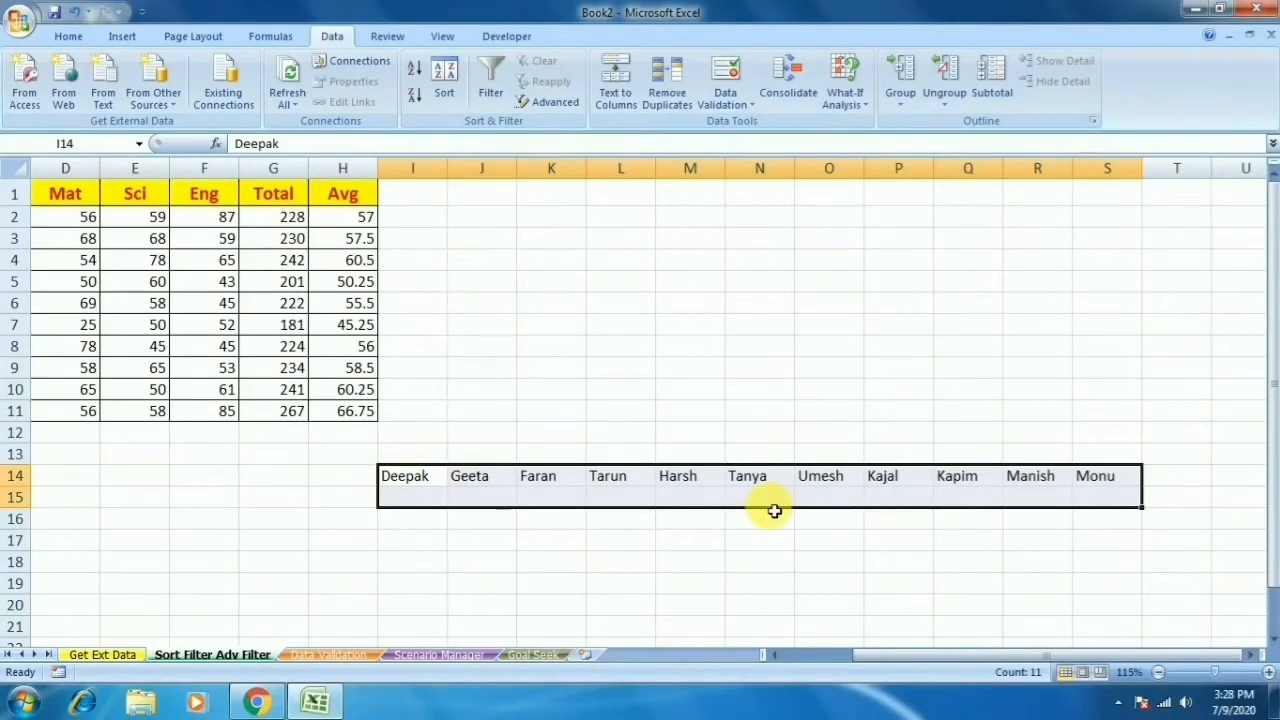
click(688, 543)
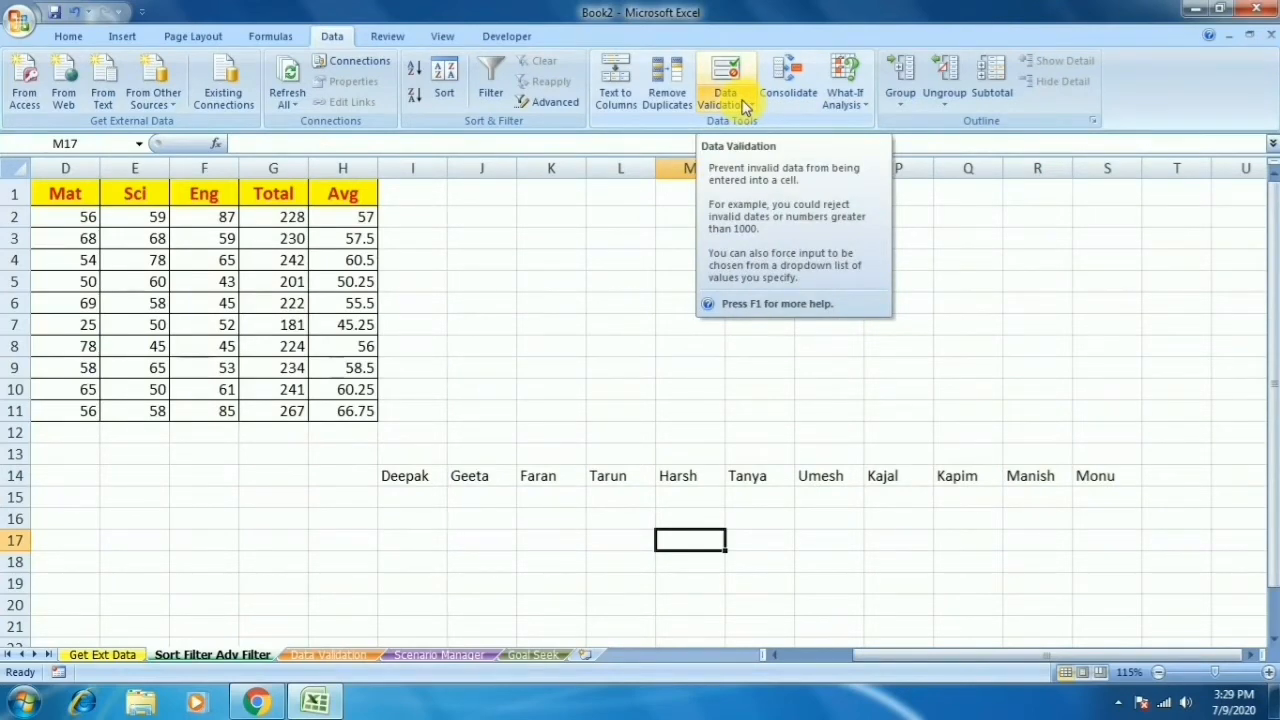
Step: Switch to the Data Validation worksheet and go to its first rows
click(412, 627)
click(342, 656)
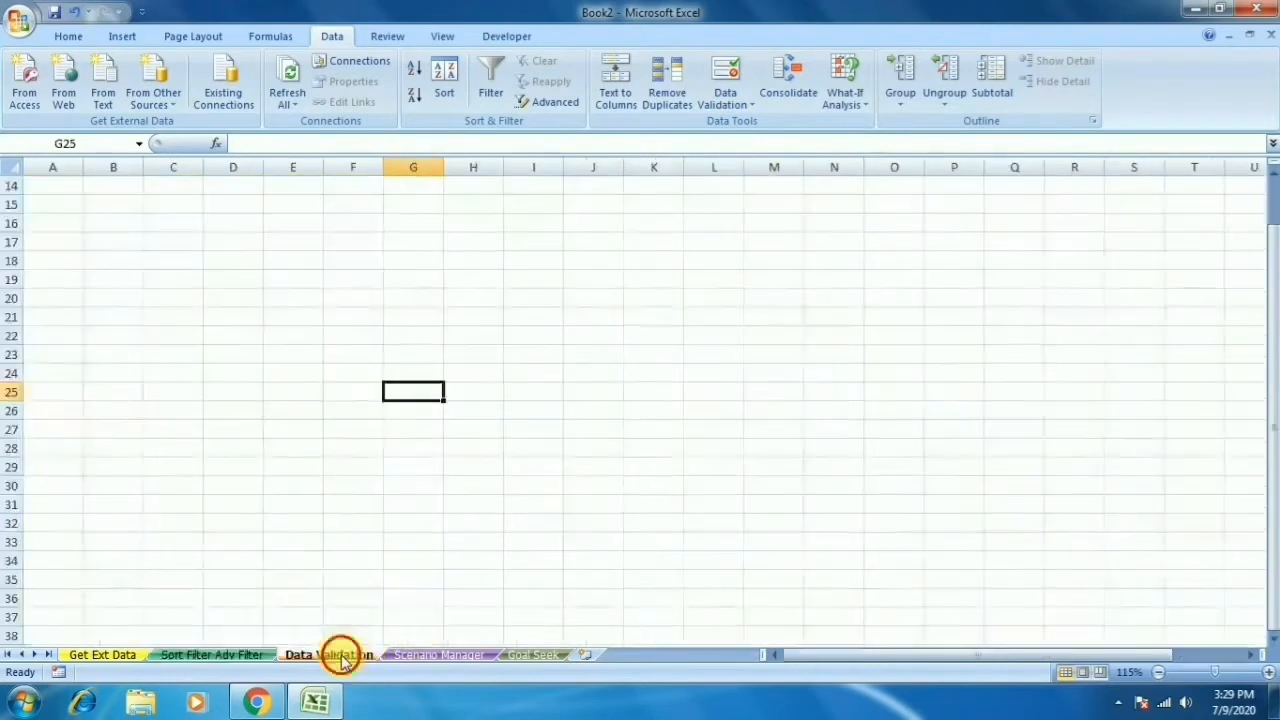
scroll(300, 309, up, 4)
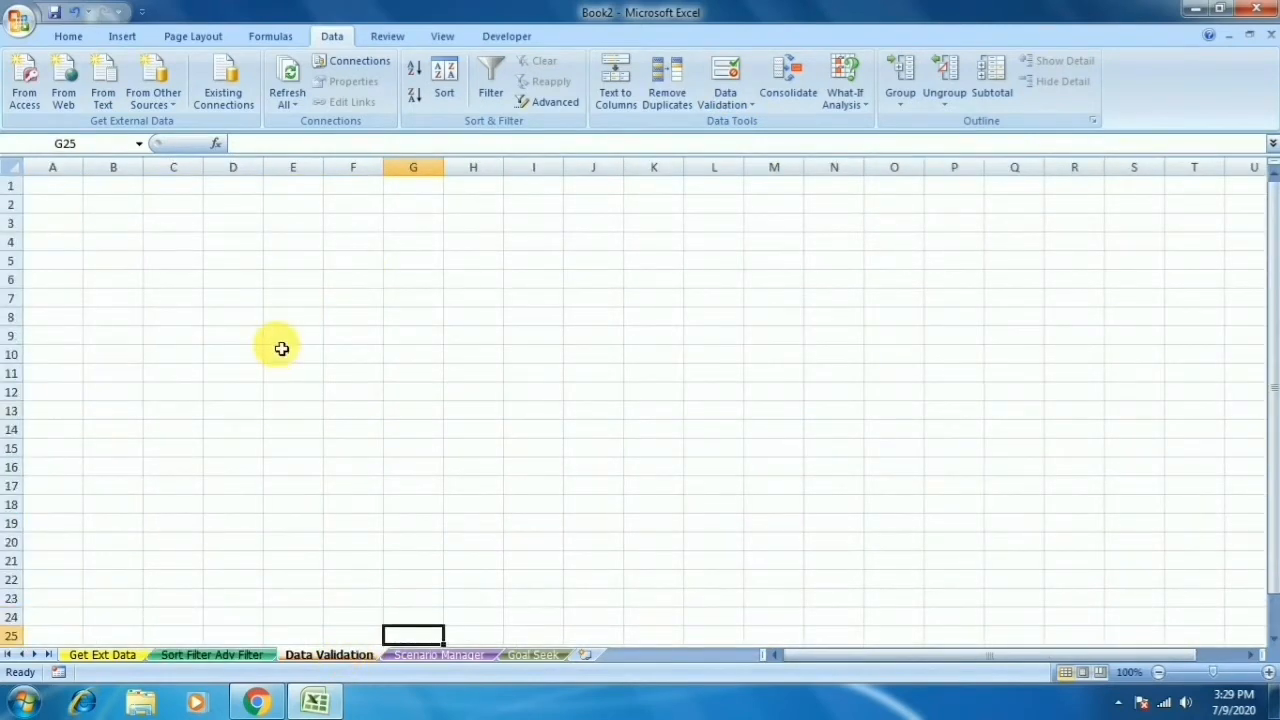
ctrl+scroll(282, 348, up, 3)
scroll(175, 312, up, 3)
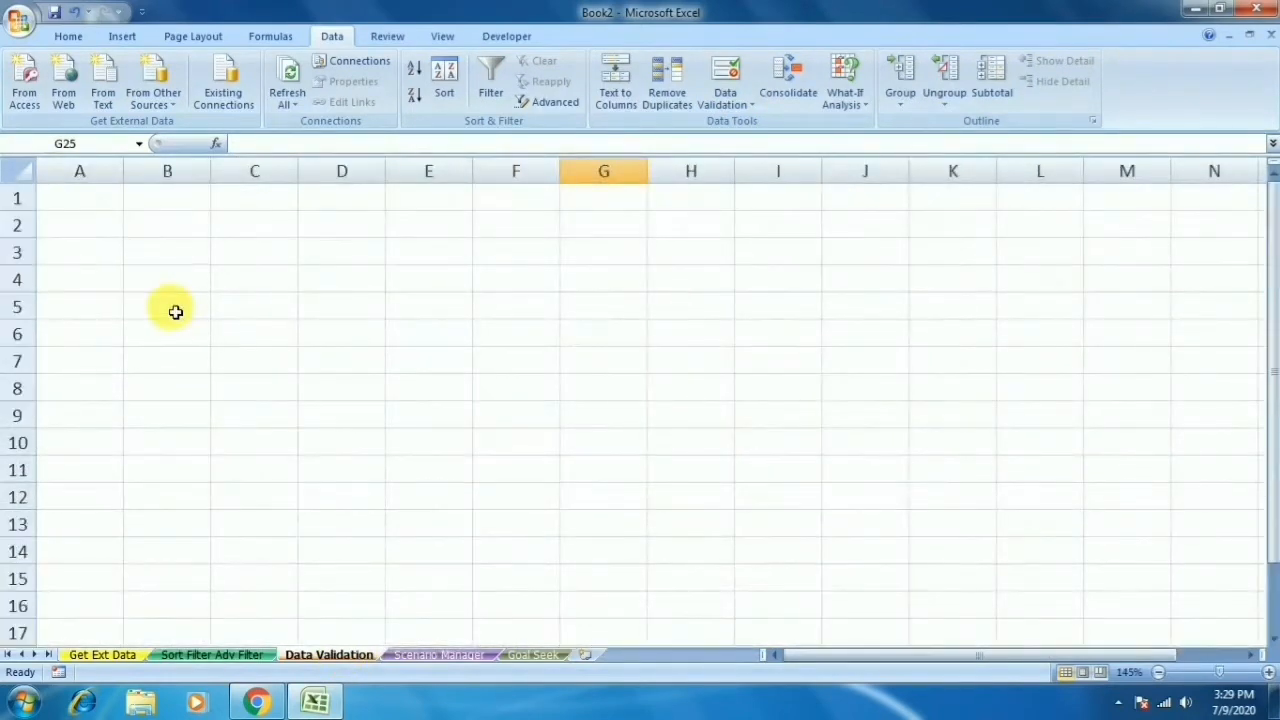
ctrl+scroll(194, 292, down, 1)
click(191, 291)
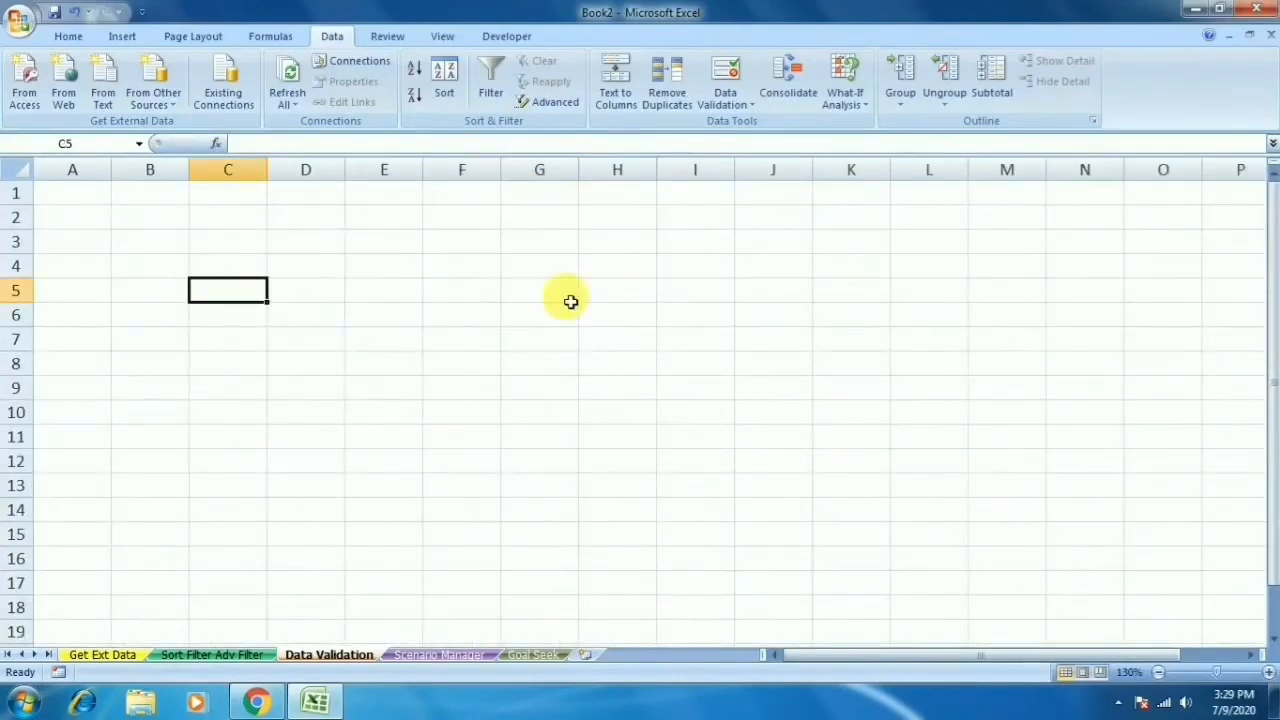
click(727, 104)
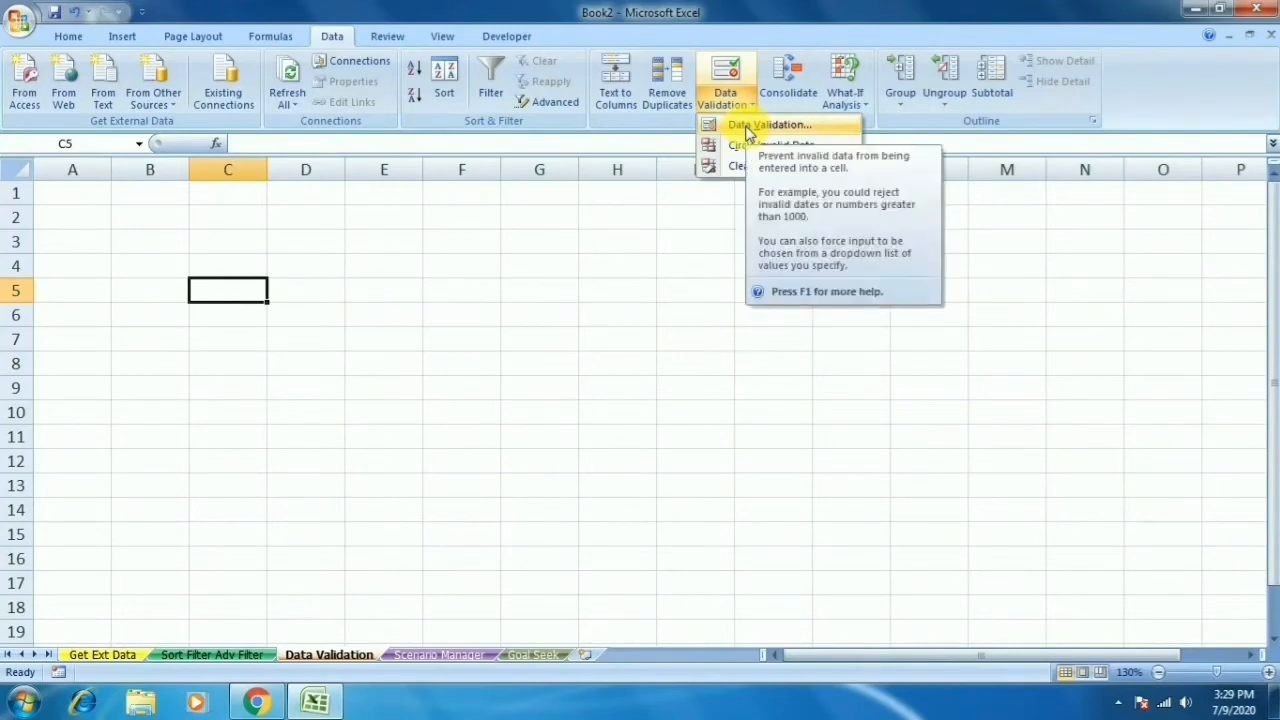
click(760, 125)
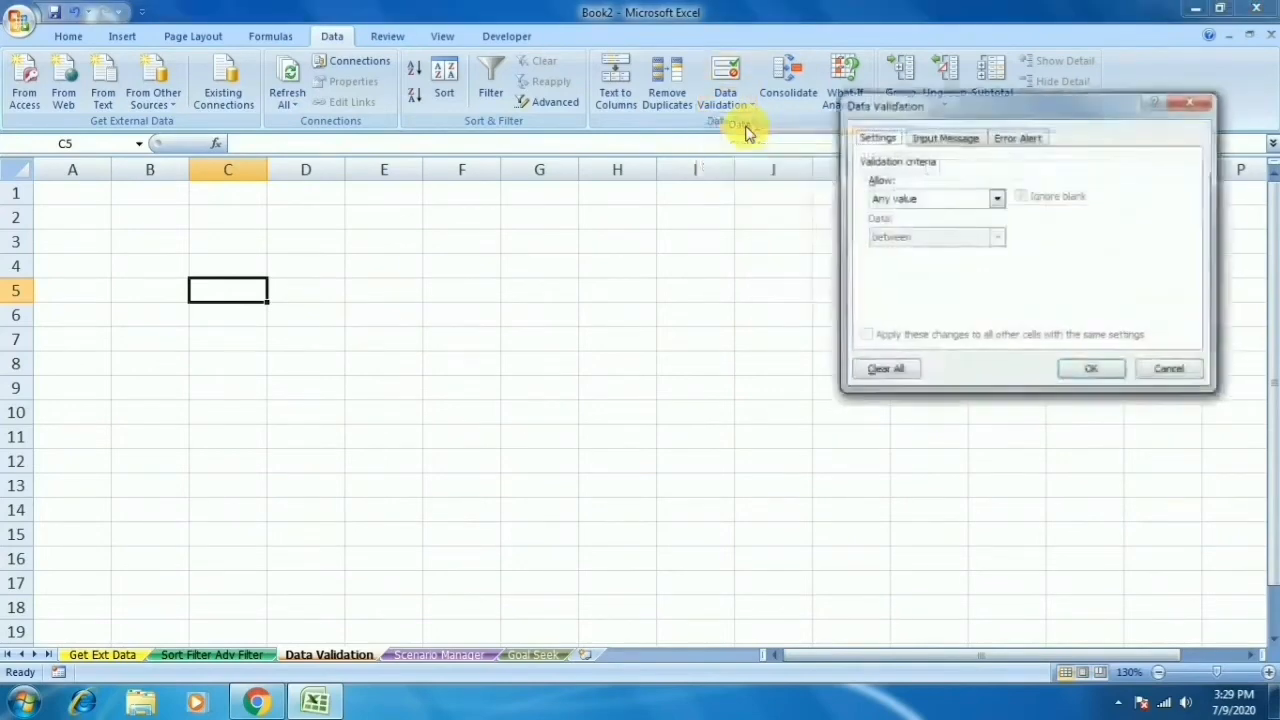
click(982, 199)
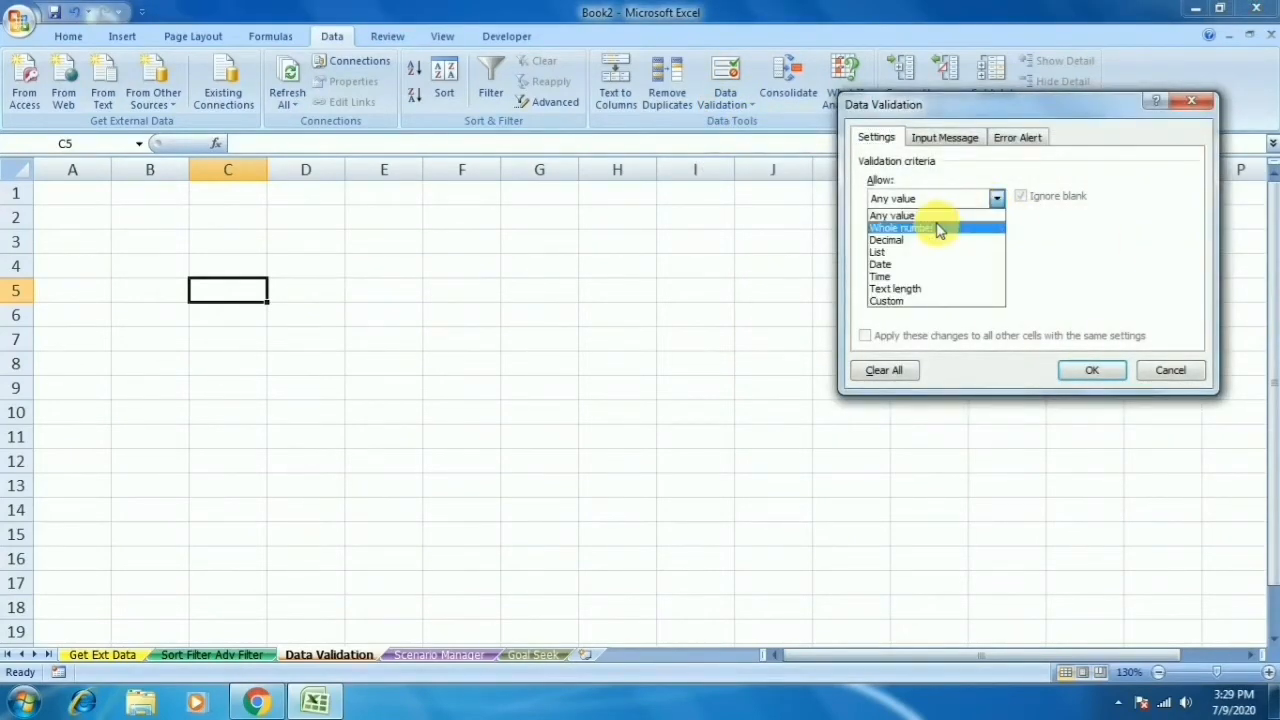
click(938, 228)
key(Escape)
Step: Enter the heading Whole Number in cell A1, correcting any misspelling of its first letter
click(103, 195)
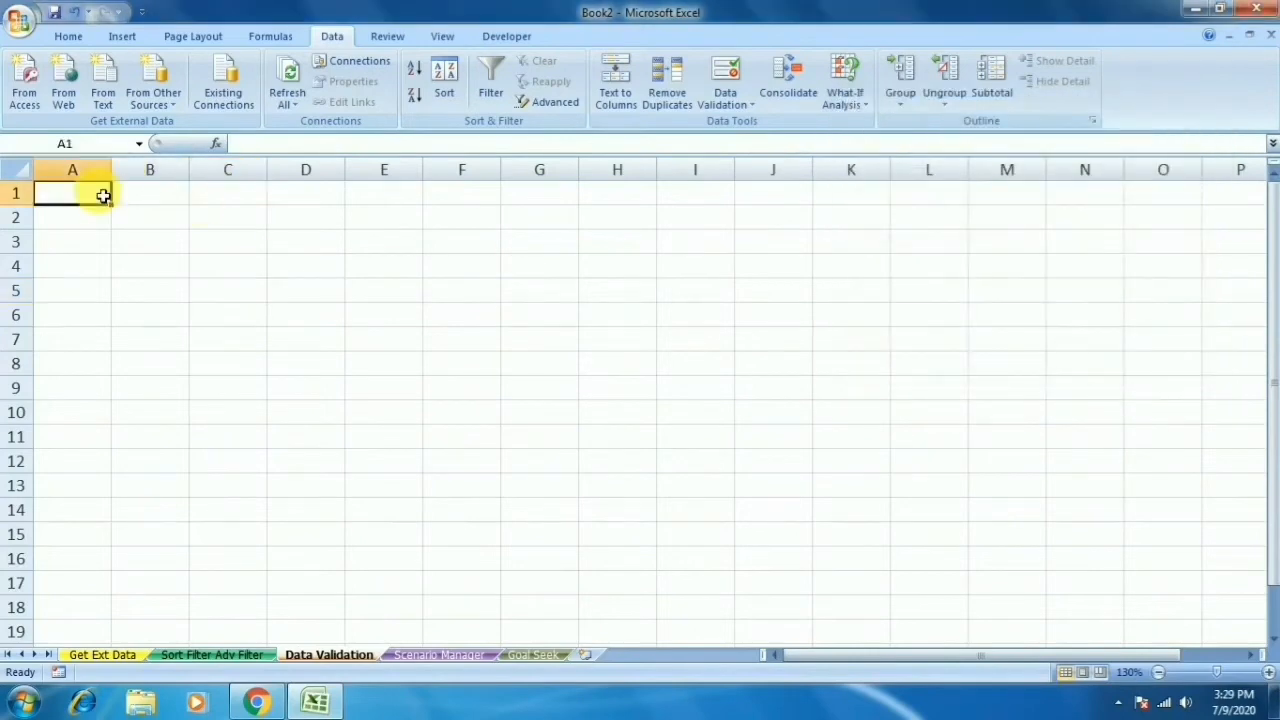
text(Shole Nu)
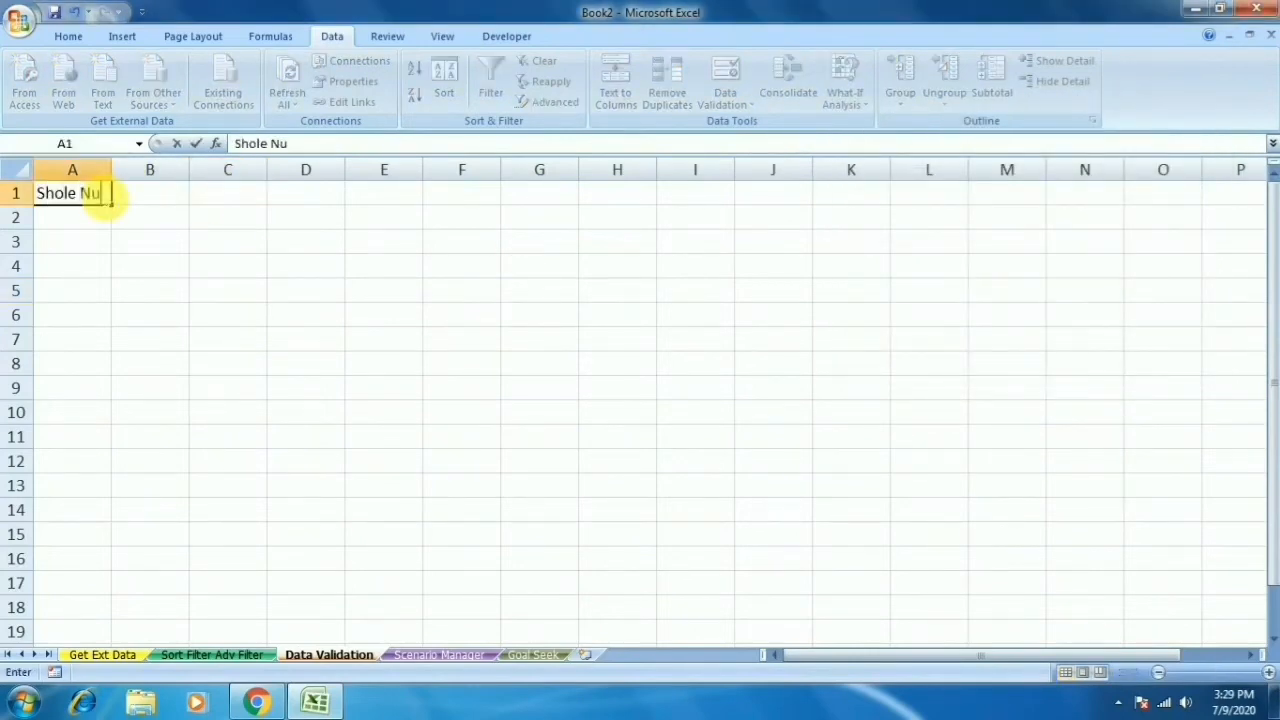
text(mber)
key(Return)
click(103, 196)
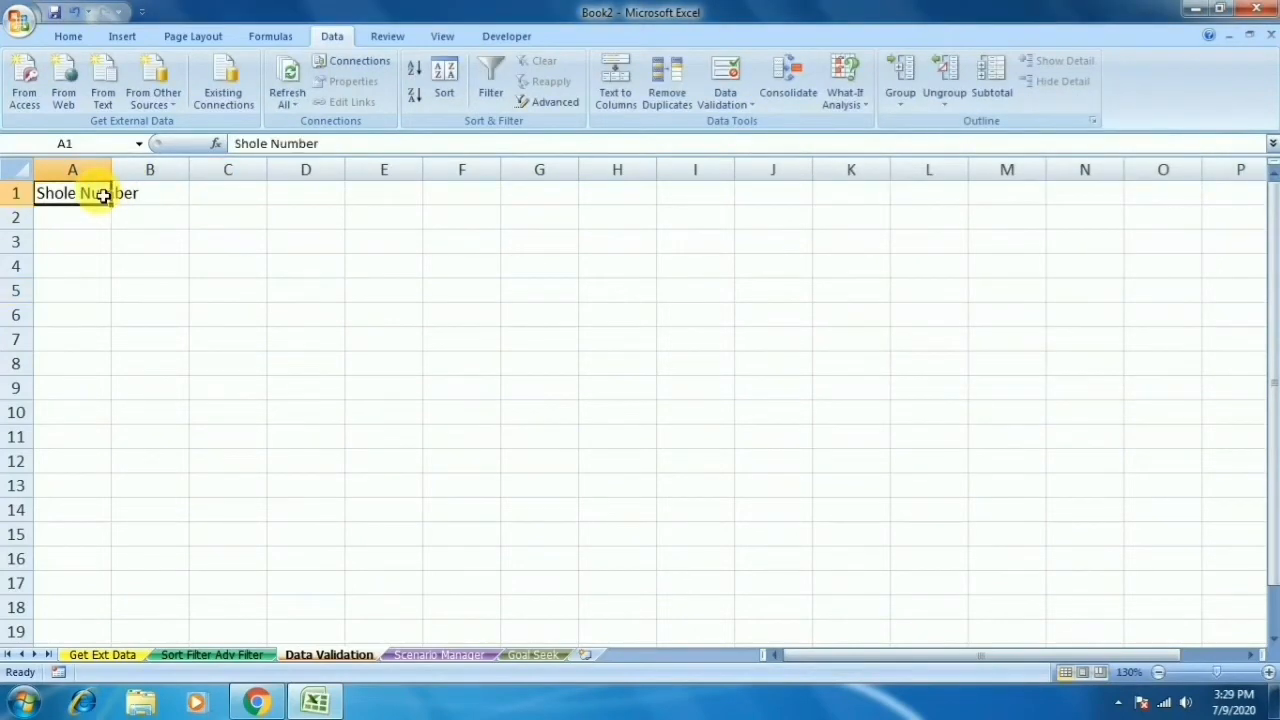
text(2)
key(Escape)
key(F2)
key(Left)
key(Left)
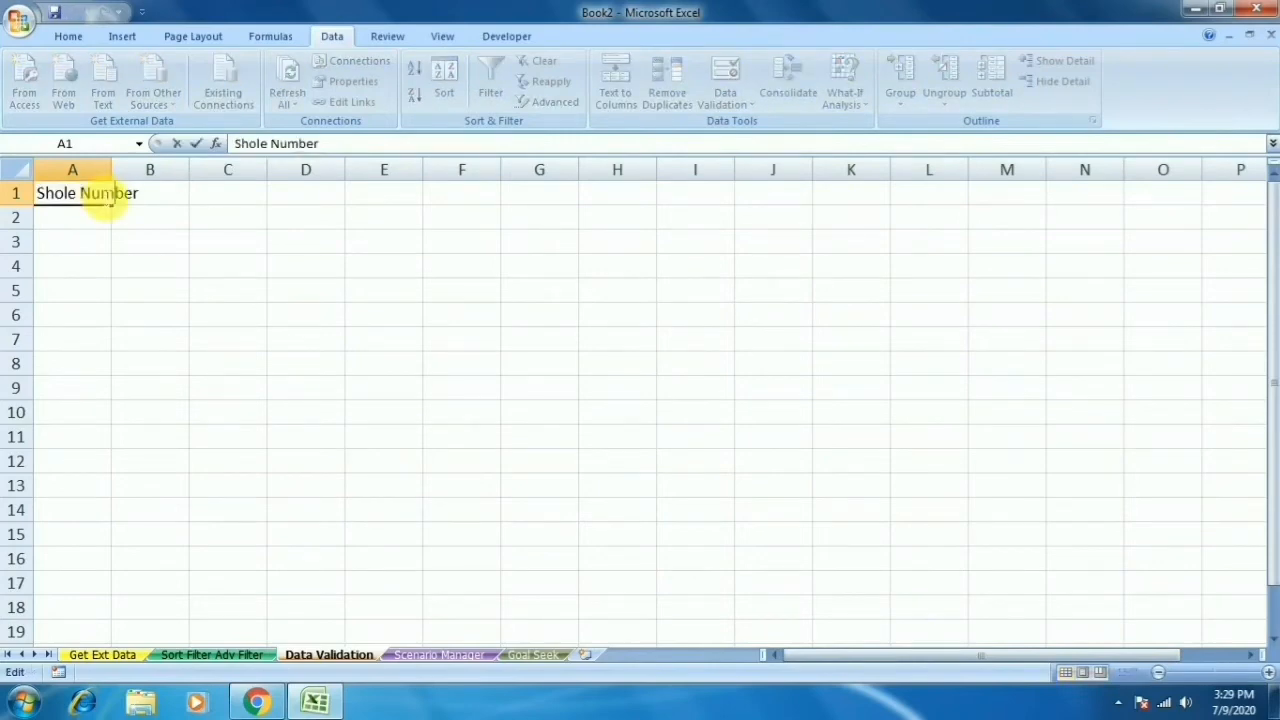
key(Delete)
text(W)
key(Return)
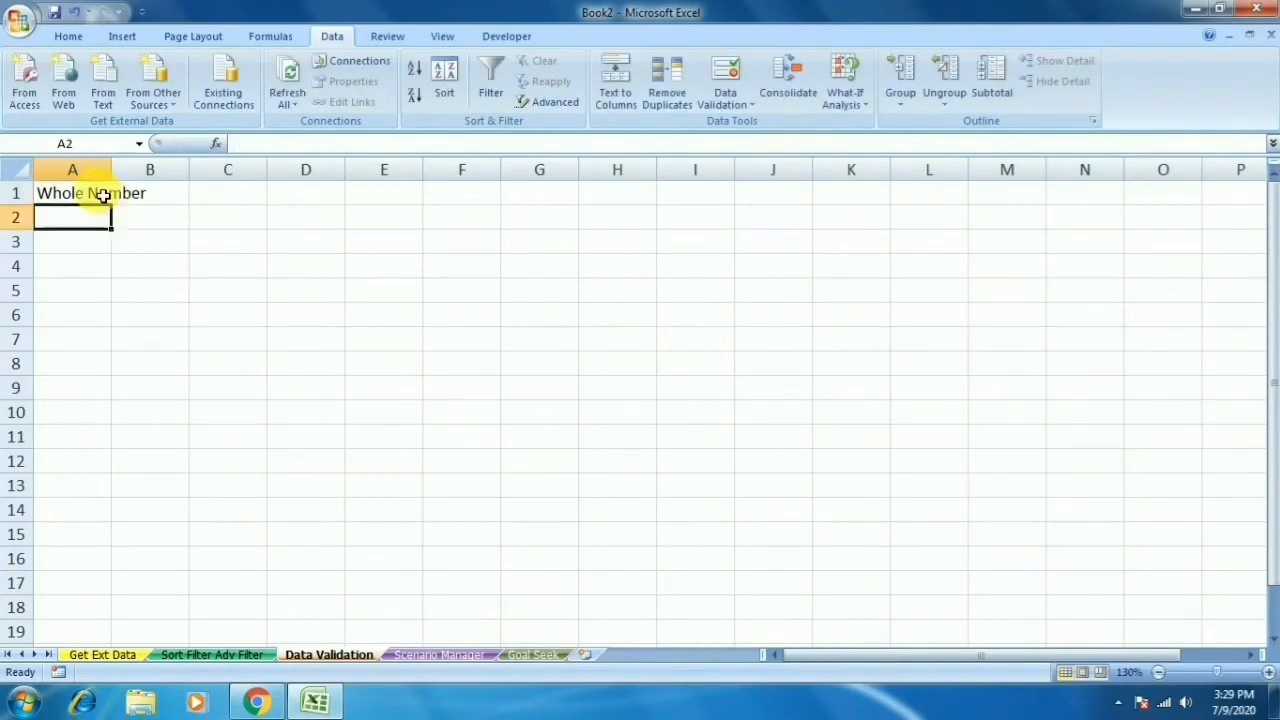
Step: Autofit column A to the heading in A1 and make the heading bold
click(104, 196)
key(alt+o)
key(c)
key(a)
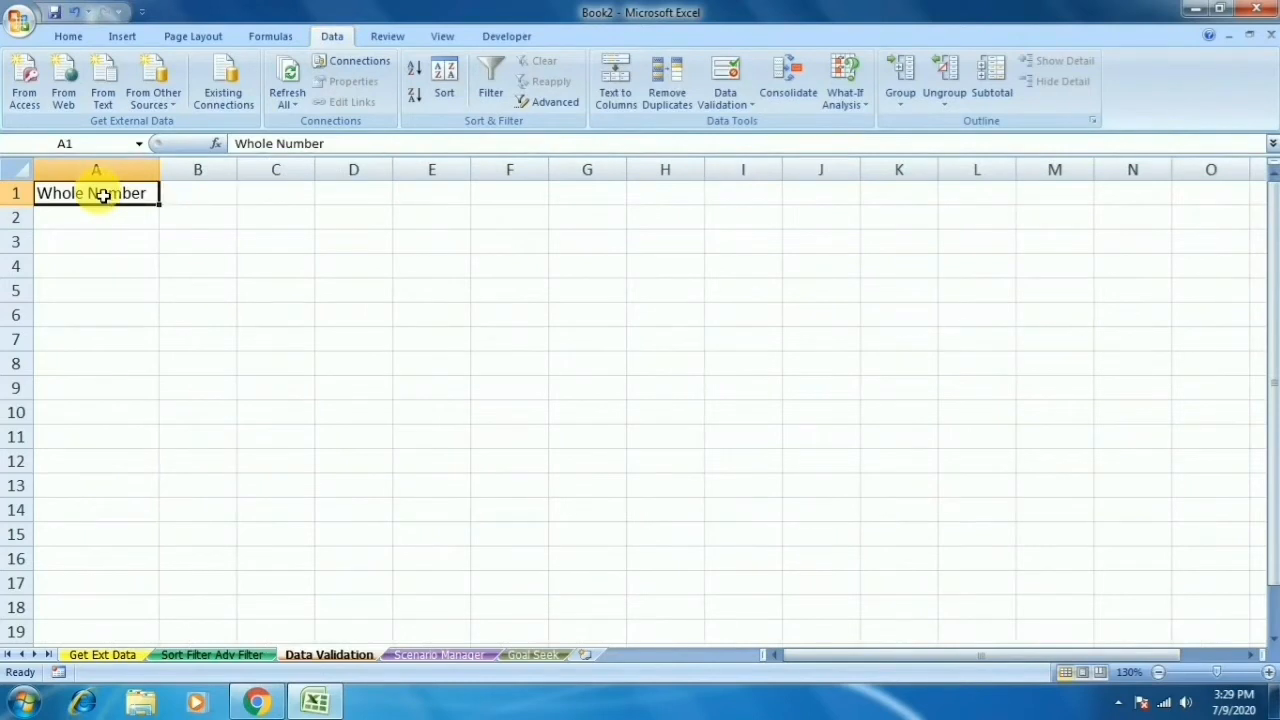
key(ctrl+b)
Step: Open data validation for the cells A2:A10 and allow only whole numbers
key(Down)
key(shift+Down)
key(shift+Down)
key(shift+Down)
key(shift+Down)
key(shift+Down)
key(shift+Down)
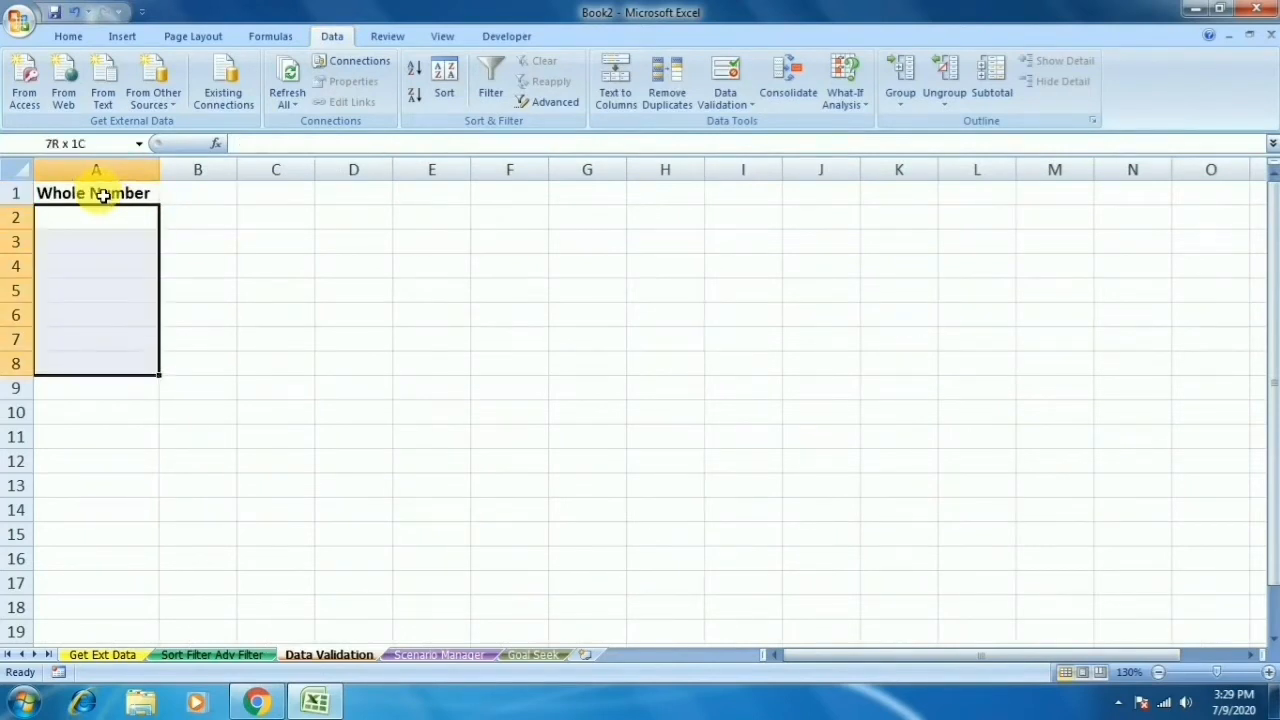
key(shift+Down)
key(shift+Down)
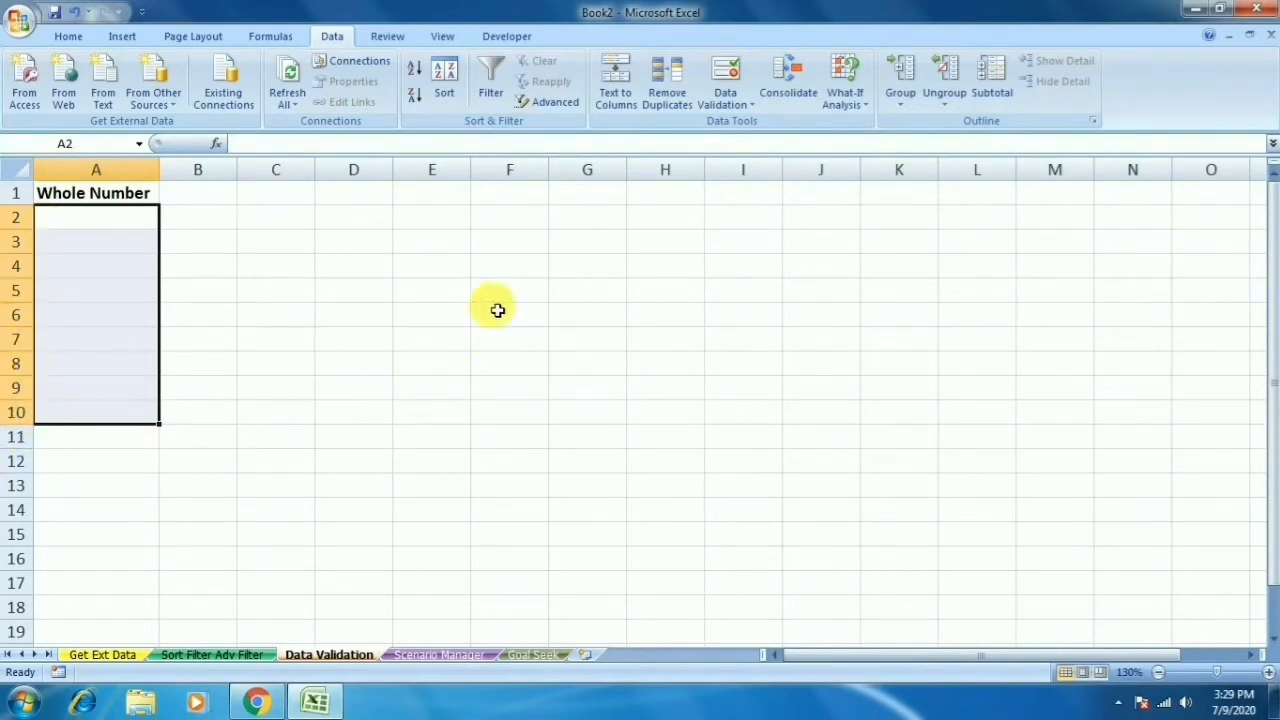
click(738, 104)
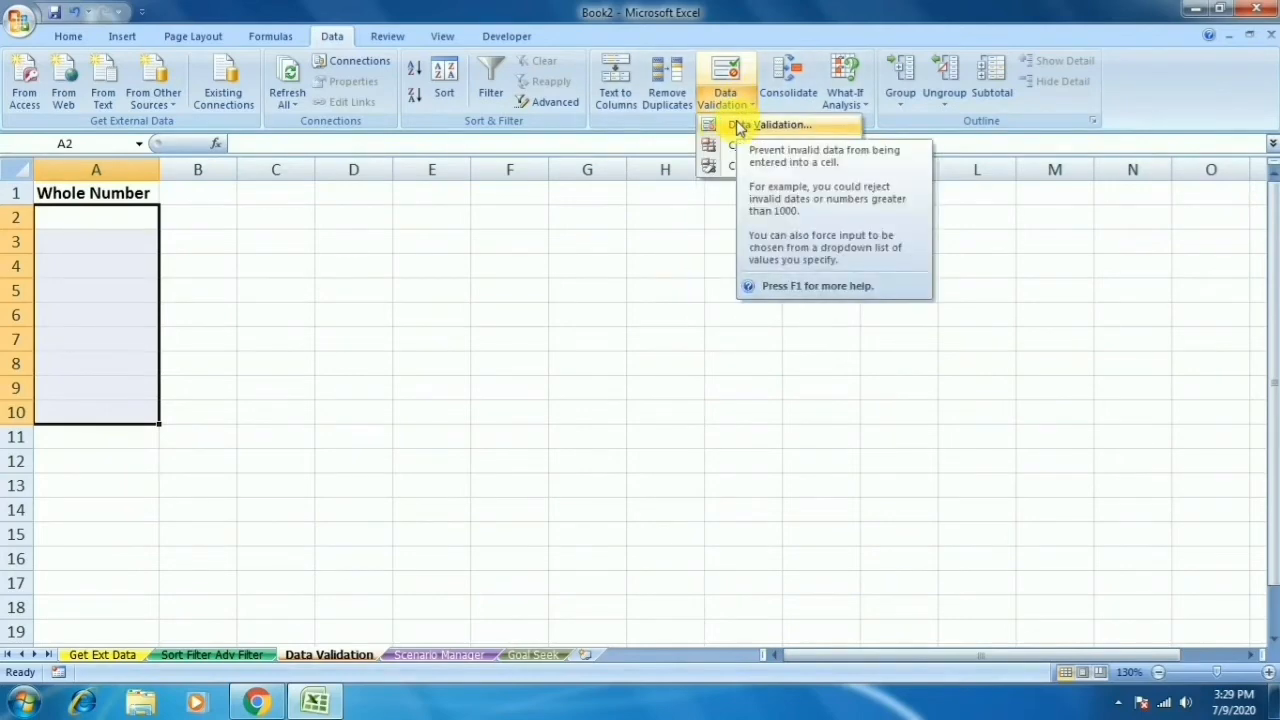
click(738, 126)
drag(951, 109, 722, 150)
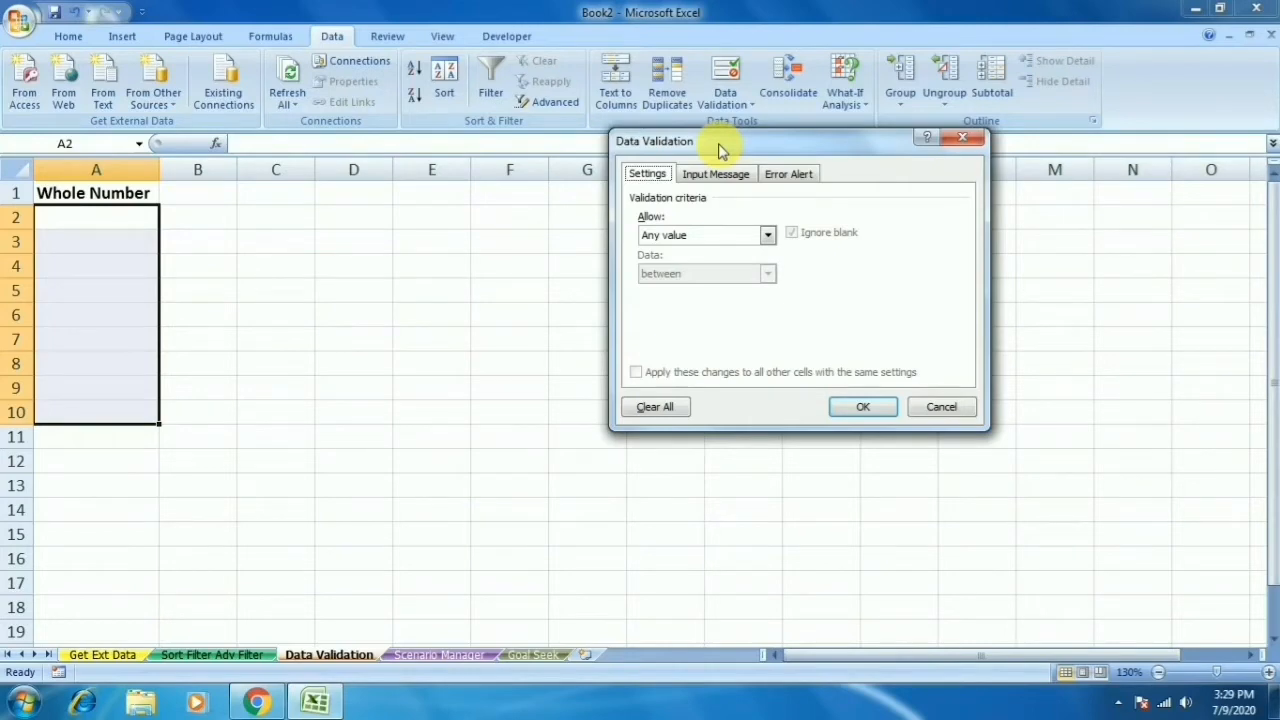
click(724, 235)
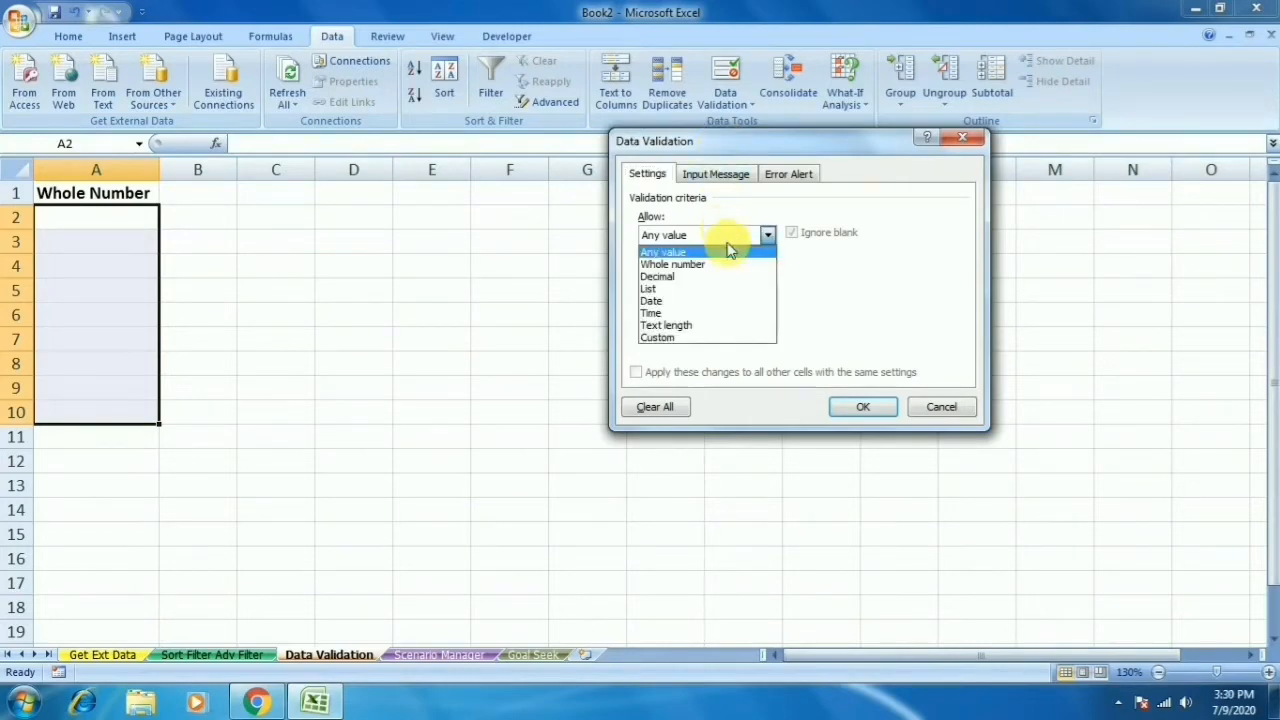
click(730, 265)
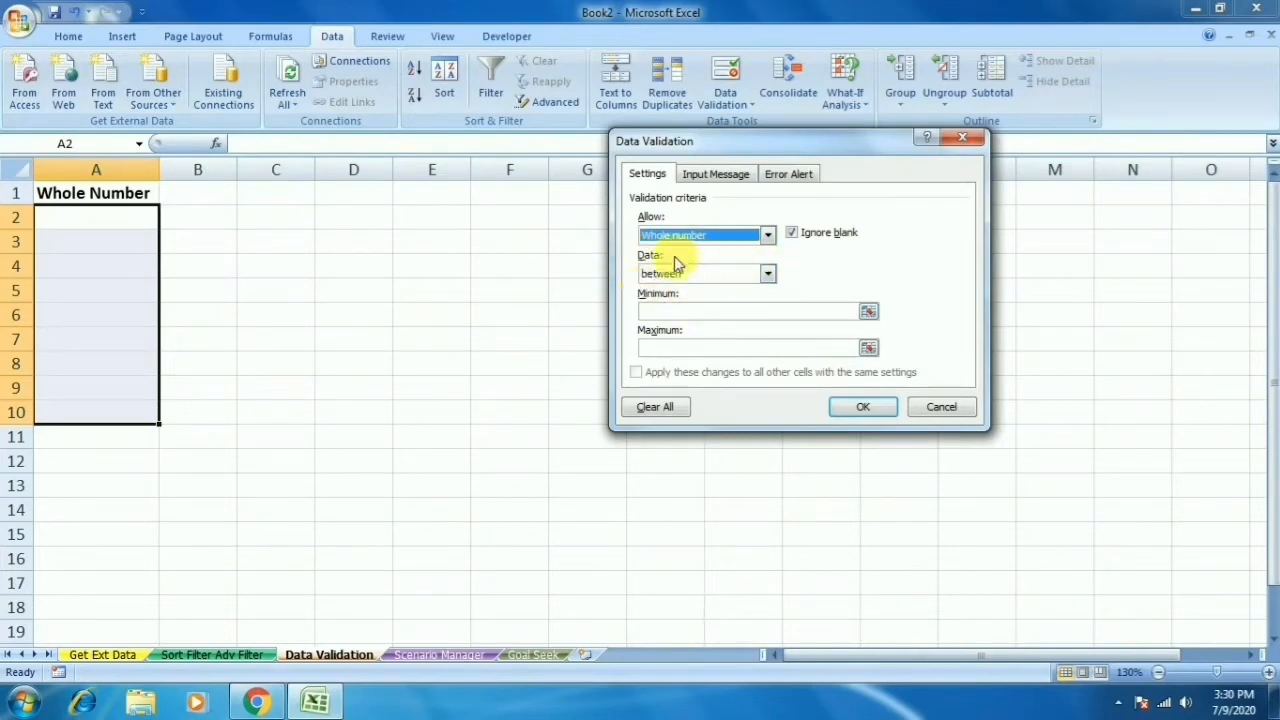
Step: Restrict the whole numbers to the between condition, with a minimum of 10 and a maximum of 25
click(693, 274)
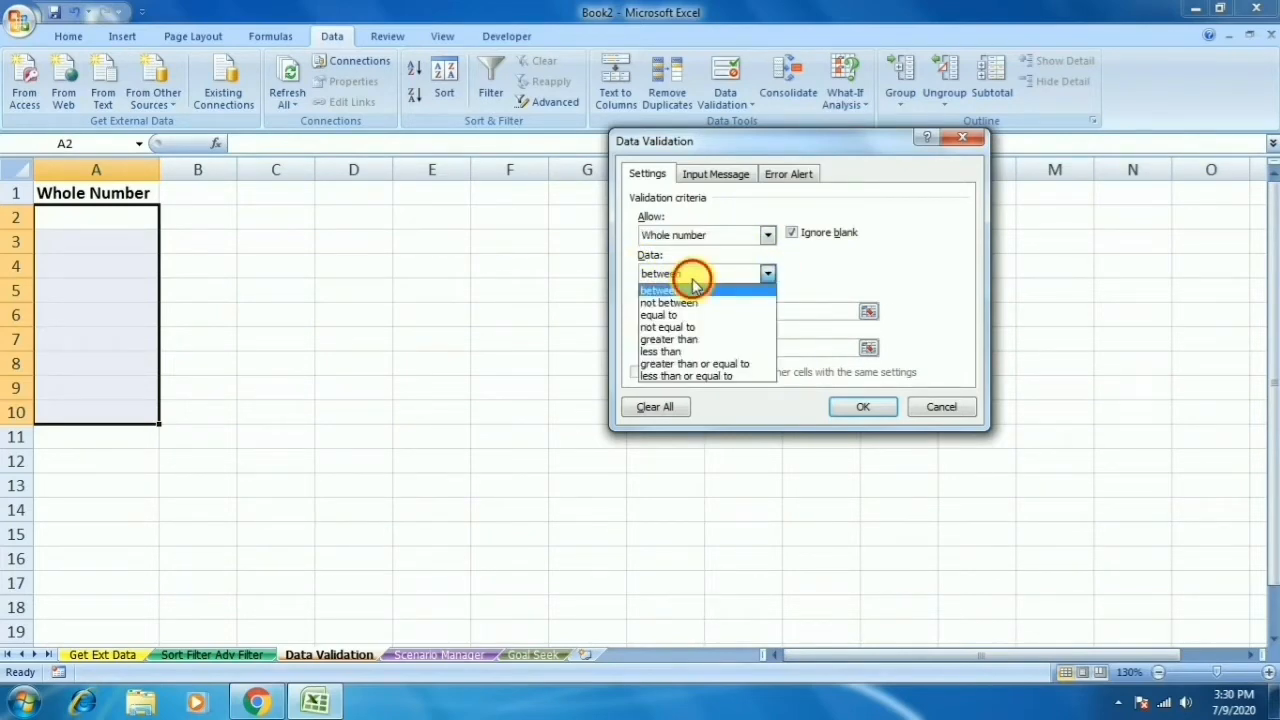
click(694, 289)
click(686, 314)
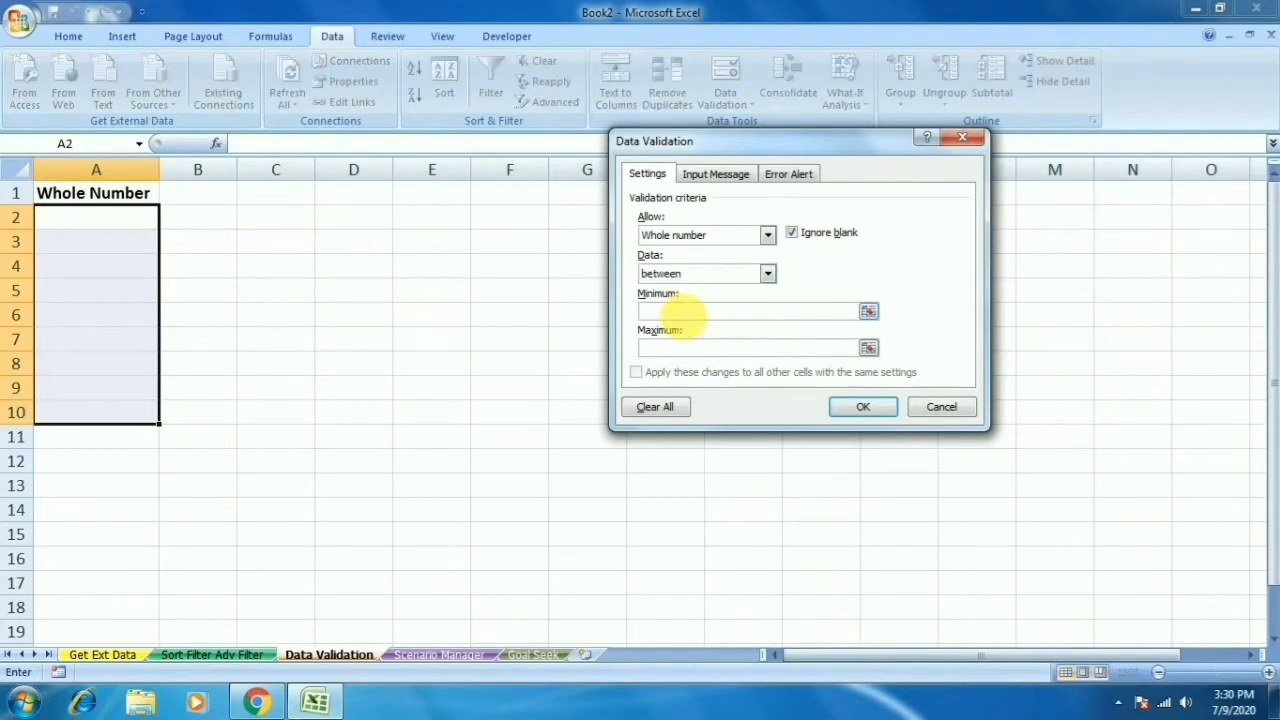
text(10)
key(Tab)
text(25)
Step: Set the validation's input message to "Please Type Correct Number", leaving its title blank
click(700, 174)
click(733, 318)
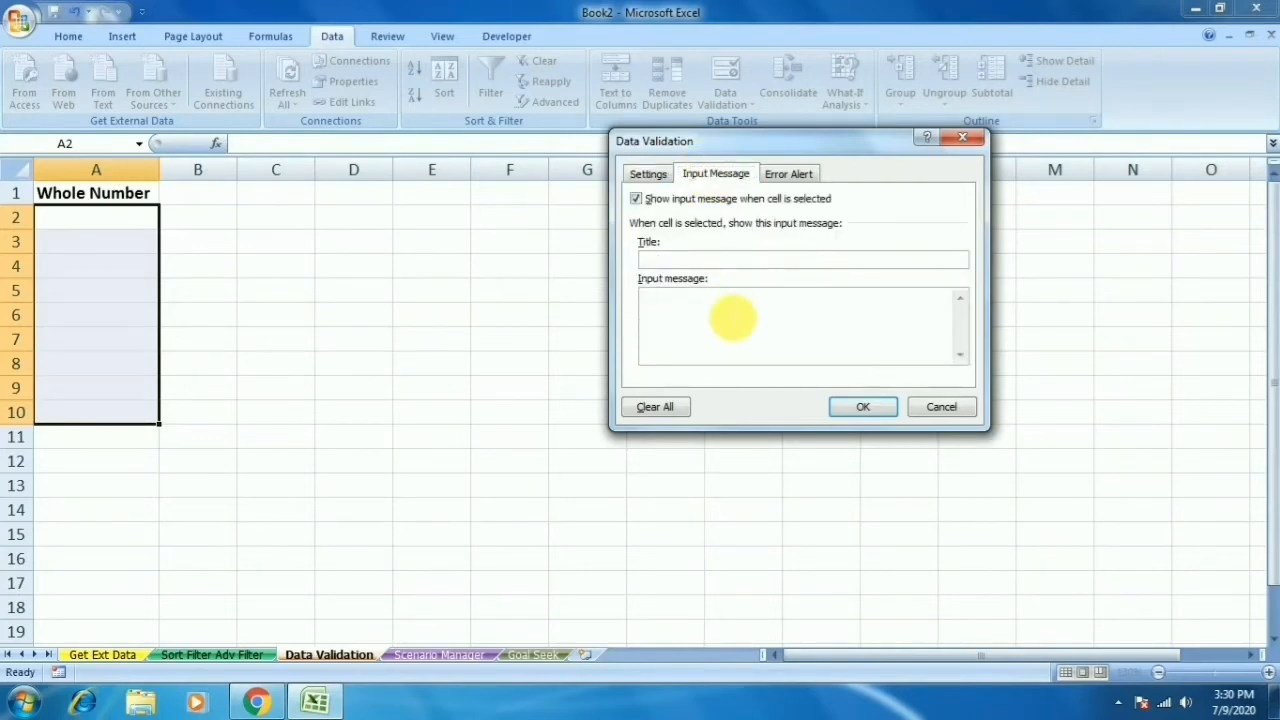
text(Please Type Numb)
text(Correct Number)
Step: Set the Stop-style error alert message to "Please Type a Valid Number." and apply the validation to A2:A10
click(795, 175)
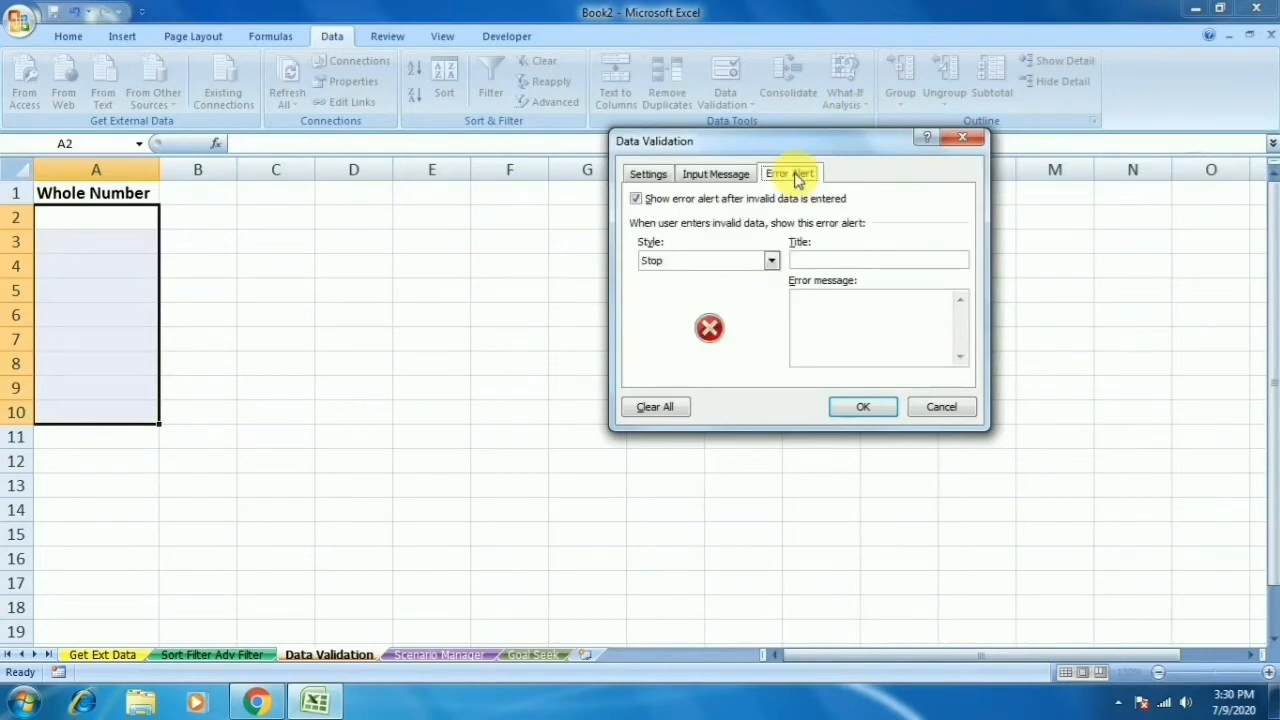
click(816, 322)
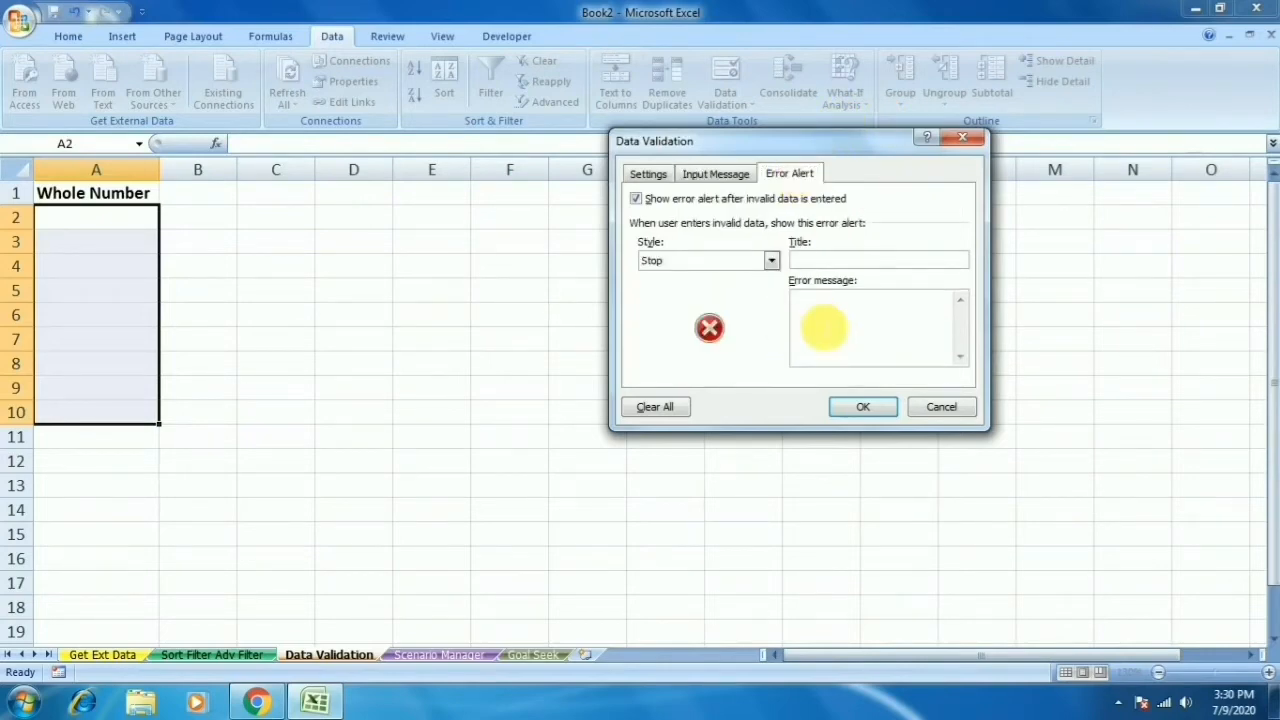
text(Plea)
text(se Type a C)
text(orrect N)
key(BackSpace)
key(BackSpace)
key(BackSpace)
key(BackSpace)
key(BackSpace)
key(BackSpace)
key(BackSpace)
key(BackSpace)
key(BackSpace)
key(BackSpace)
key(BackSpace)
text(Valid Number.)
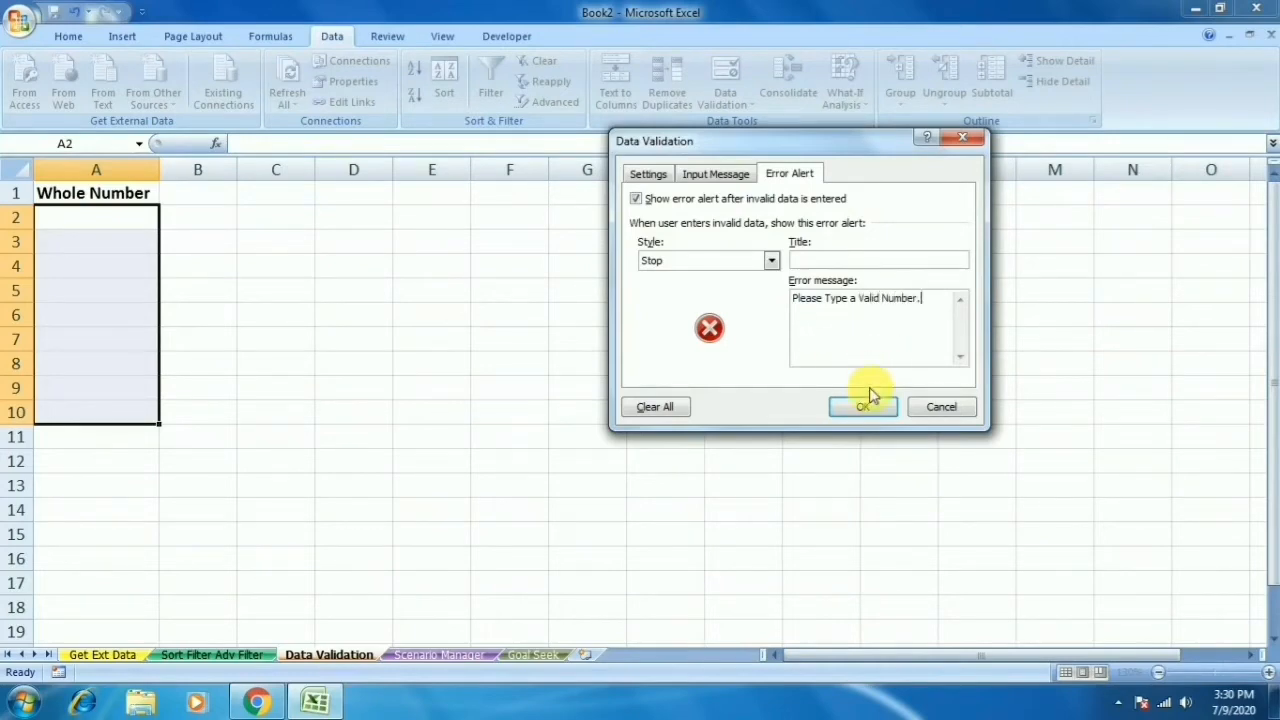
click(863, 407)
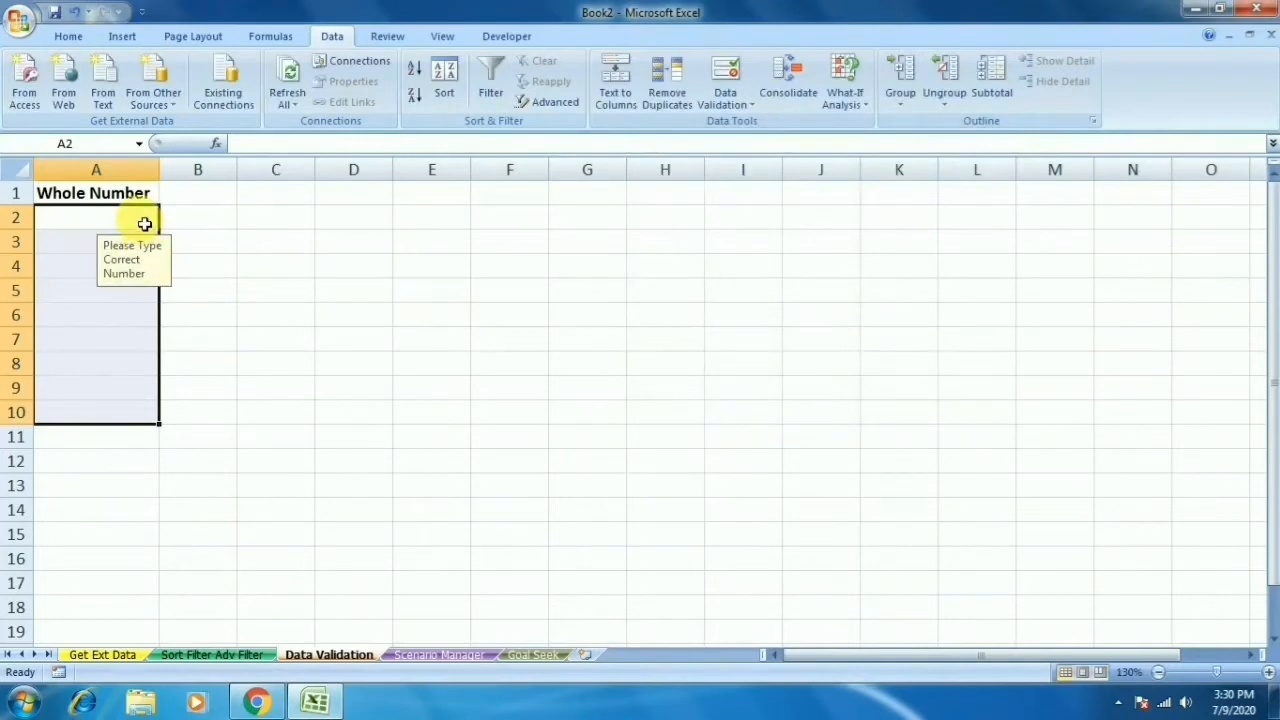
Step: Test the validation by entering 12 in A2, 15 in A3 and 32 in A4
click(140, 217)
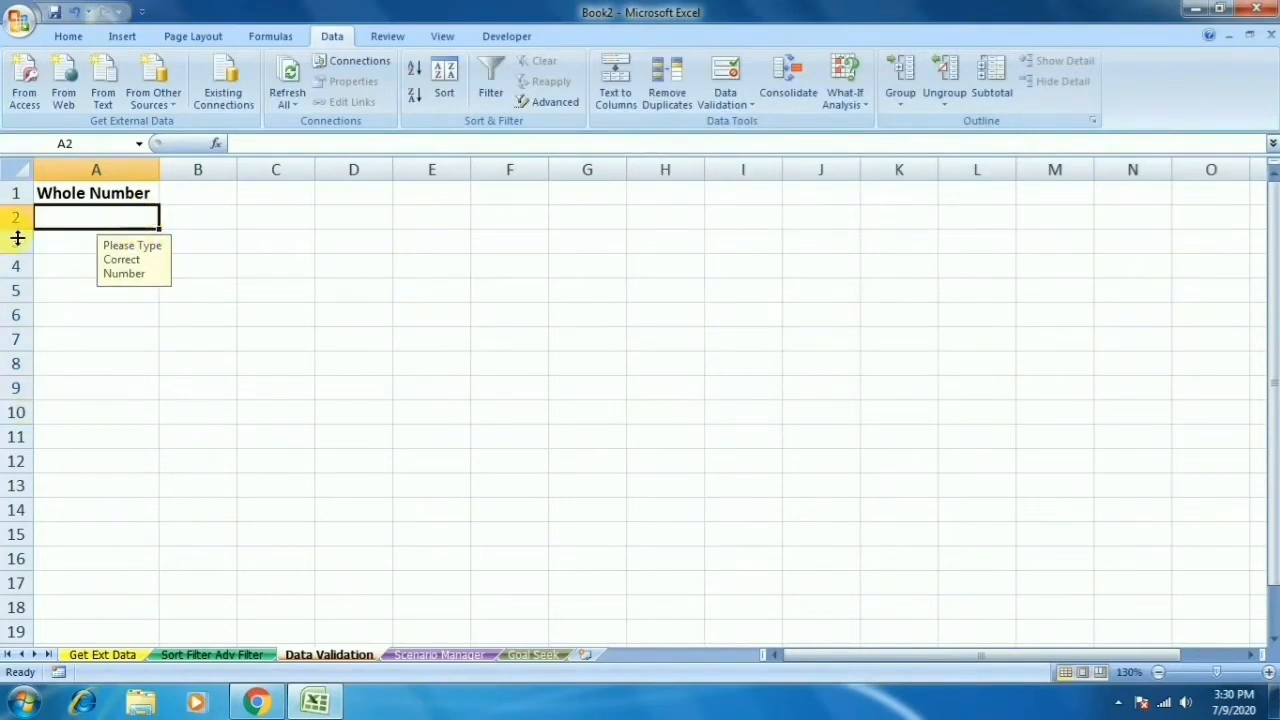
text(12)
key(Return)
text(1)
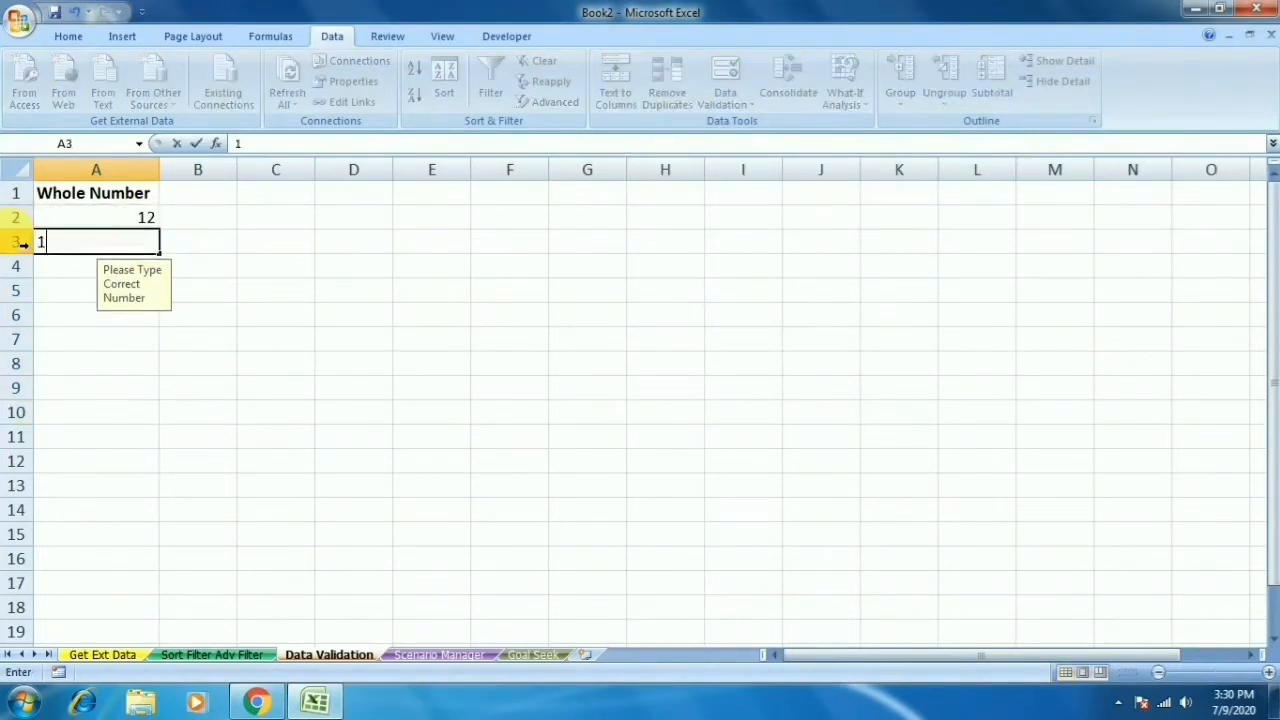
text(5)
key(Return)
text(32)
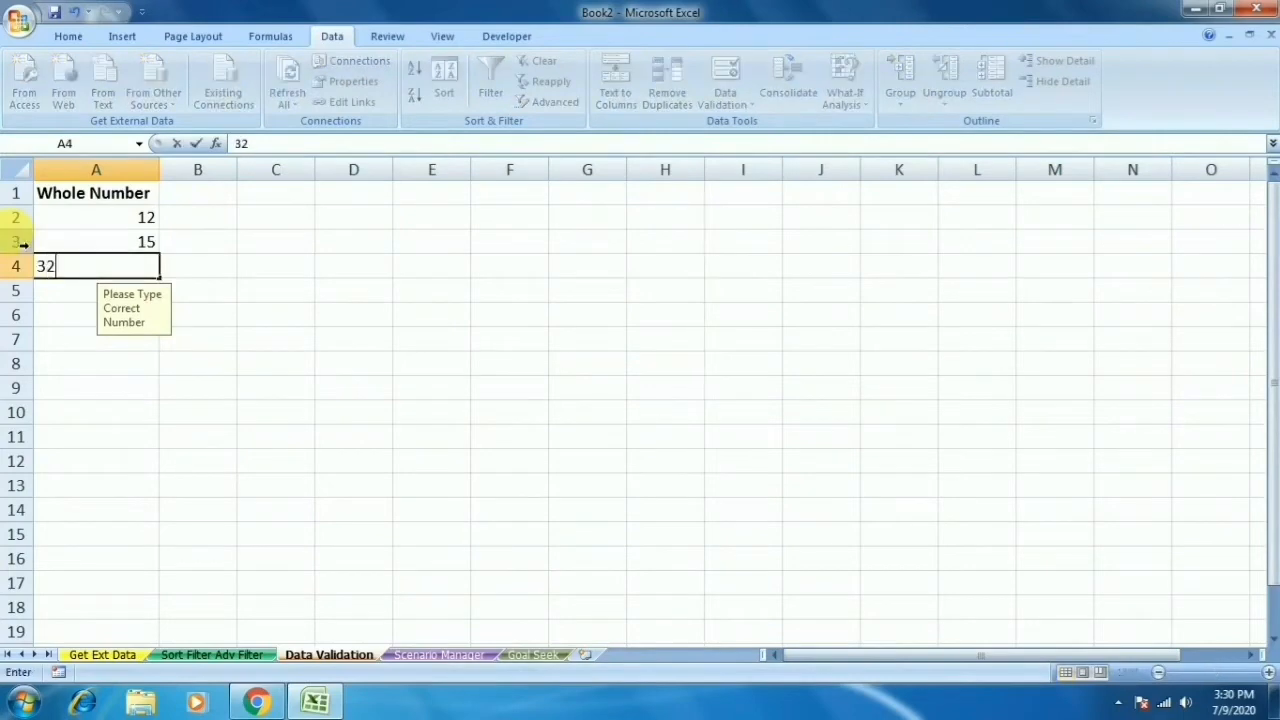
key(Return)
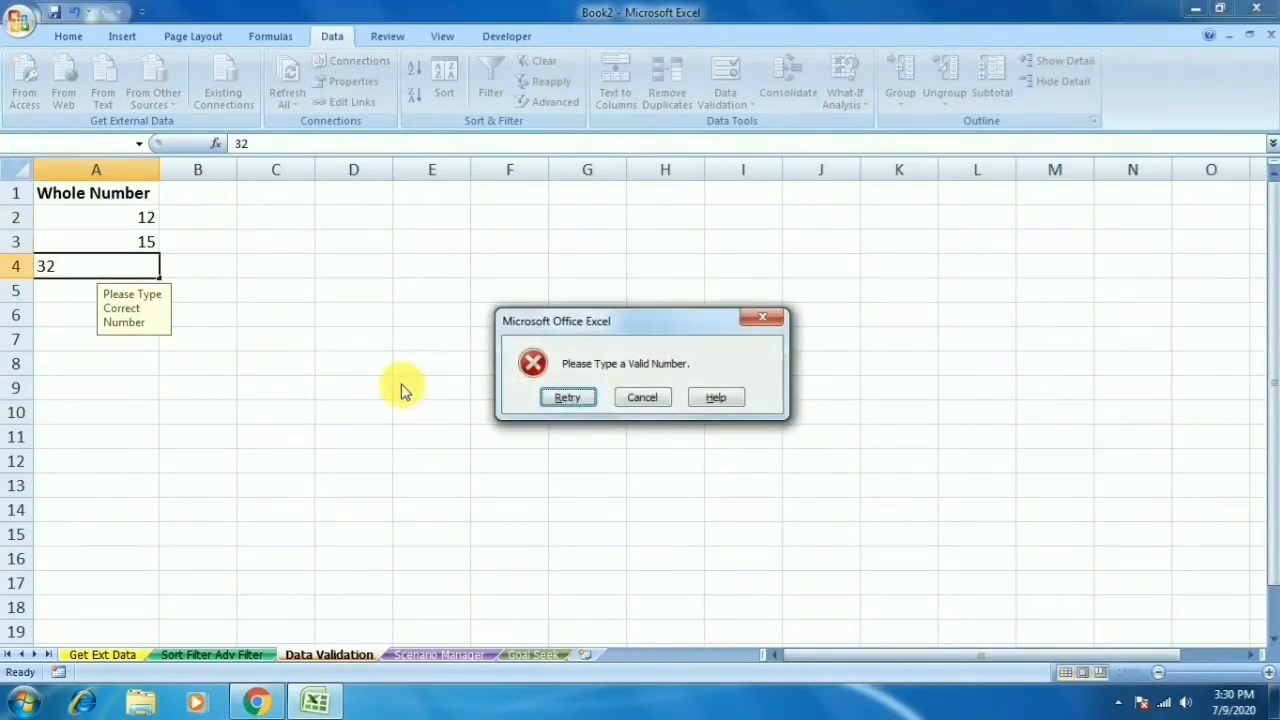
Step: Discard the rejected entry in A4, then test the validation there with 9 and cancel that entry too
click(655, 397)
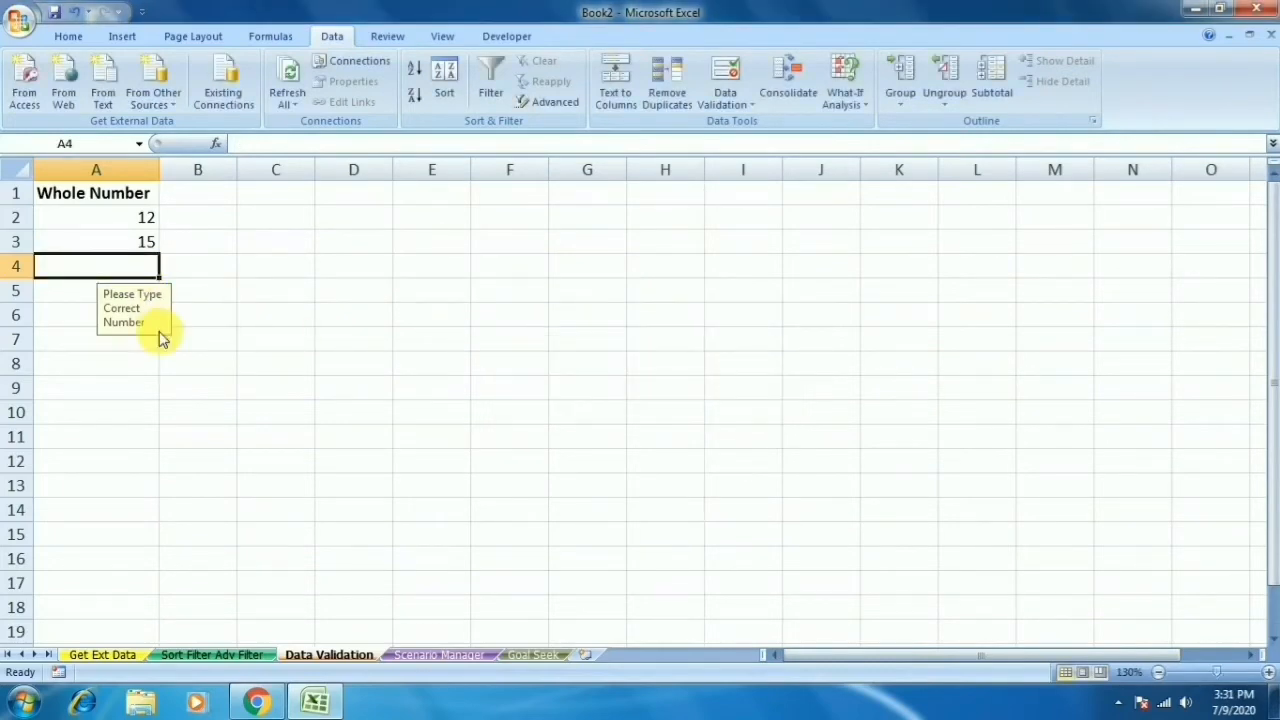
text(1)
key(BackSpace)
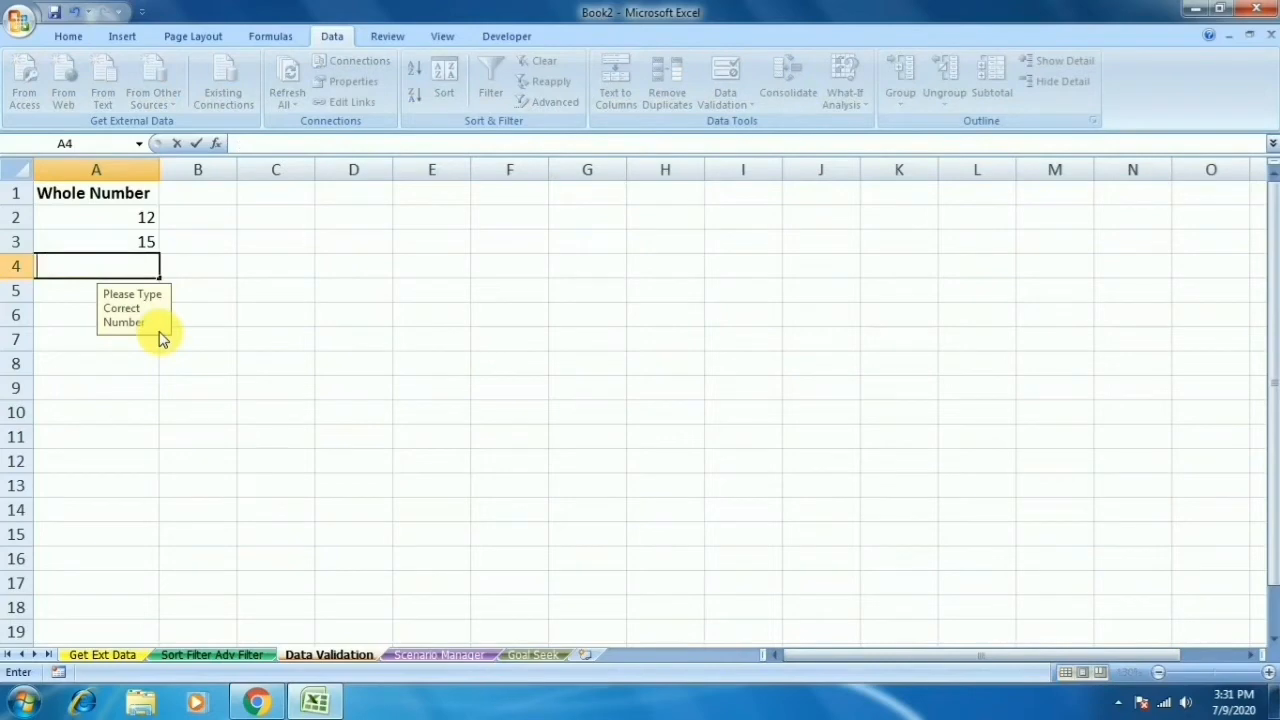
text(9)
key(Return)
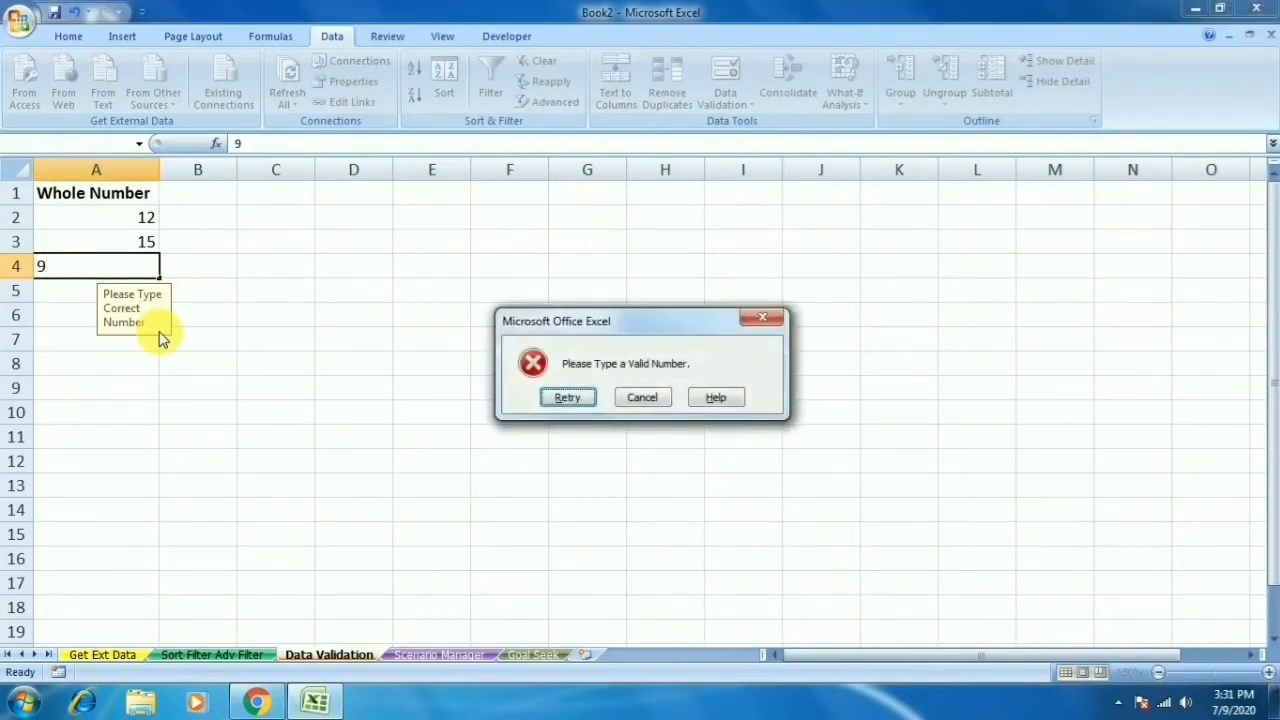
key(Escape)
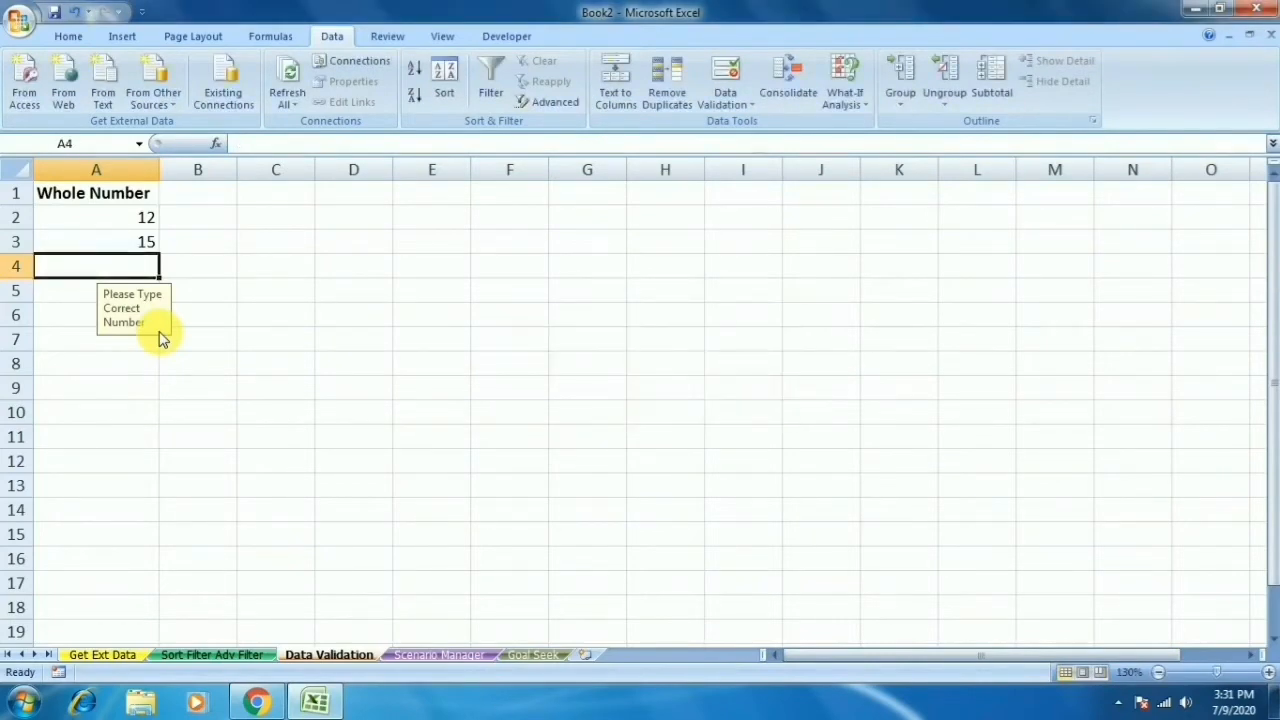
Step: Review the value types that Data Validation can allow for cell B1, then close the settings without changes
click(133, 202)
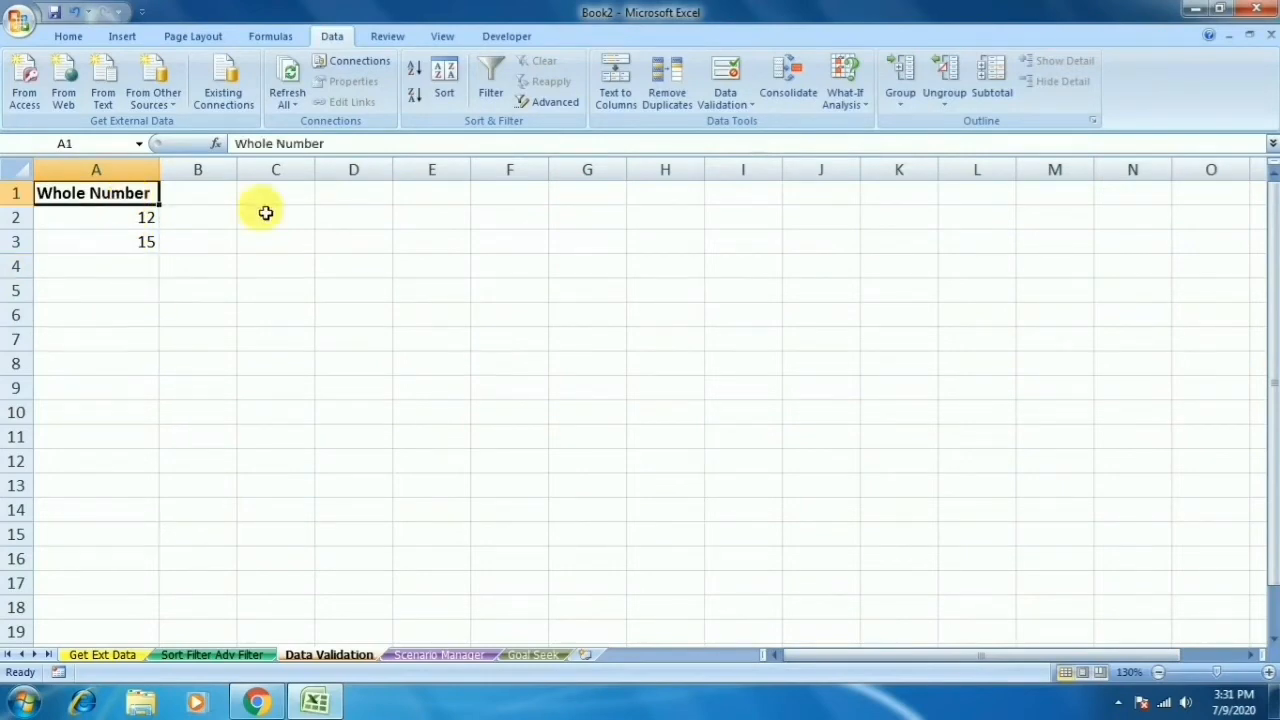
click(235, 206)
click(722, 104)
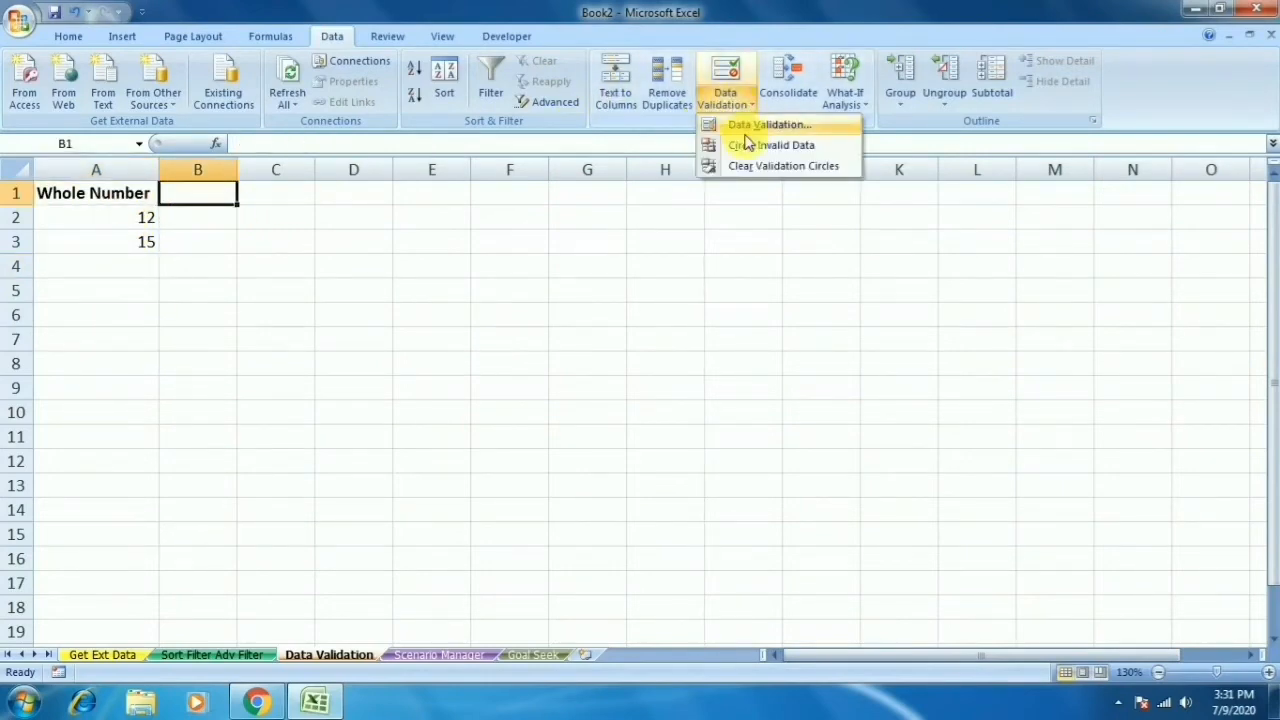
click(750, 124)
click(652, 174)
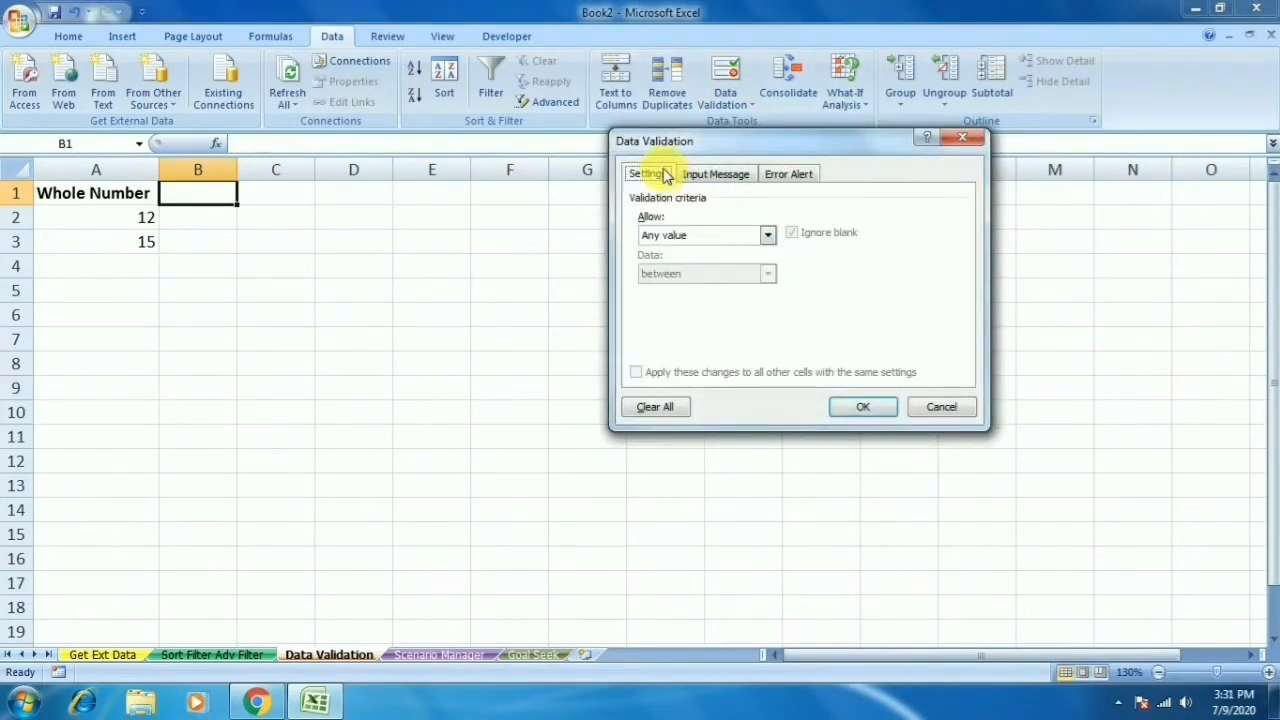
click(767, 235)
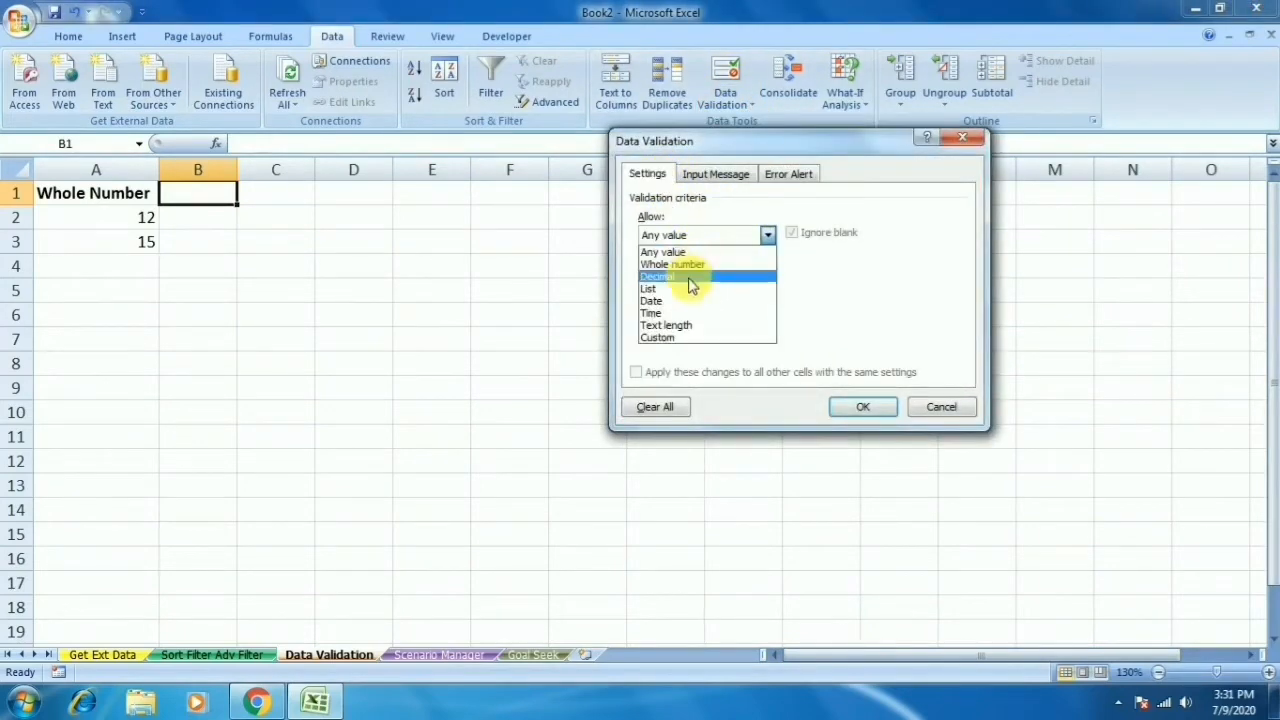
key(Escape)
key(Escape)
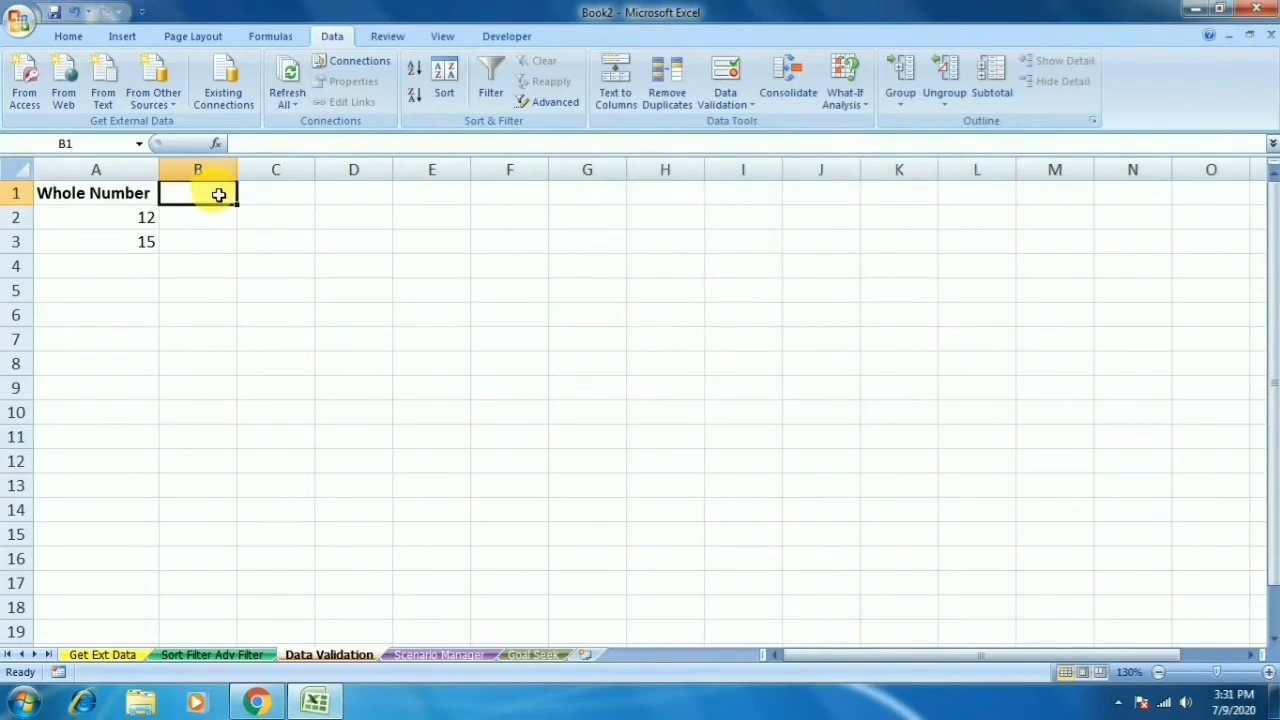
Step: Enter a bold "Decimal" heading in B1 and select the cells B2:B10 below it
text(Decimal)
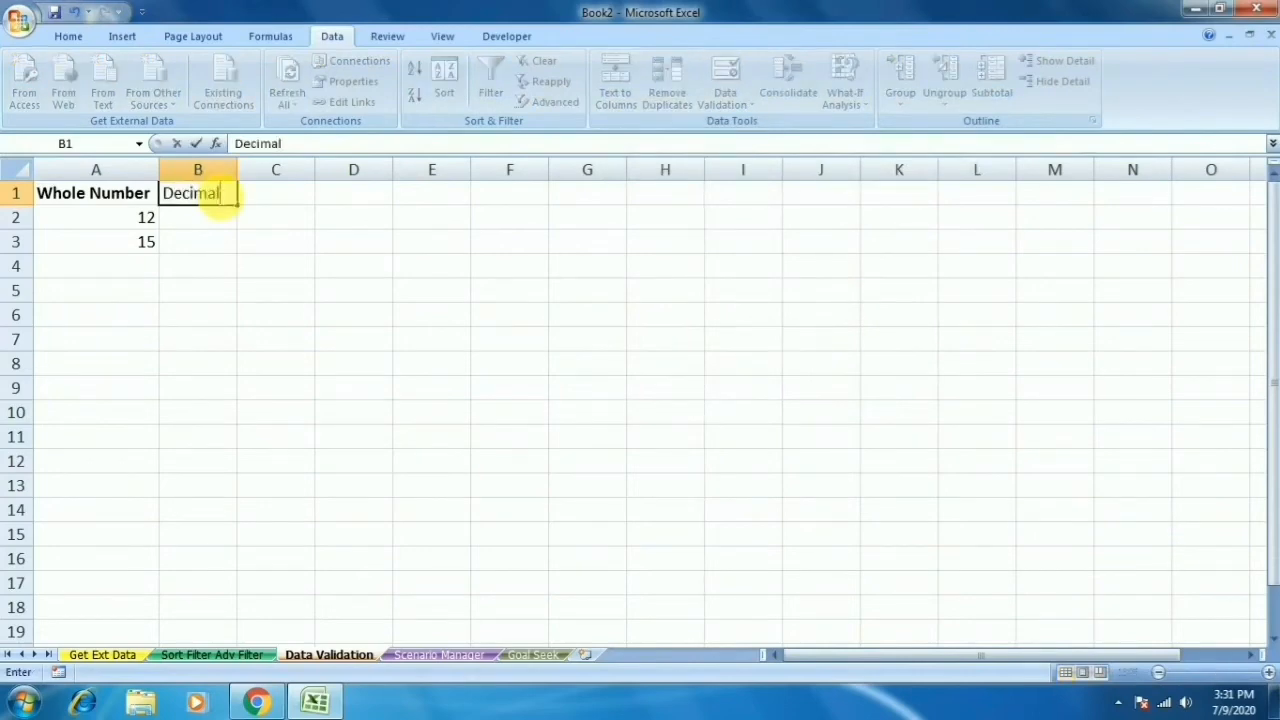
key(Return)
click(220, 194)
key(ctrl+b)
key(Down)
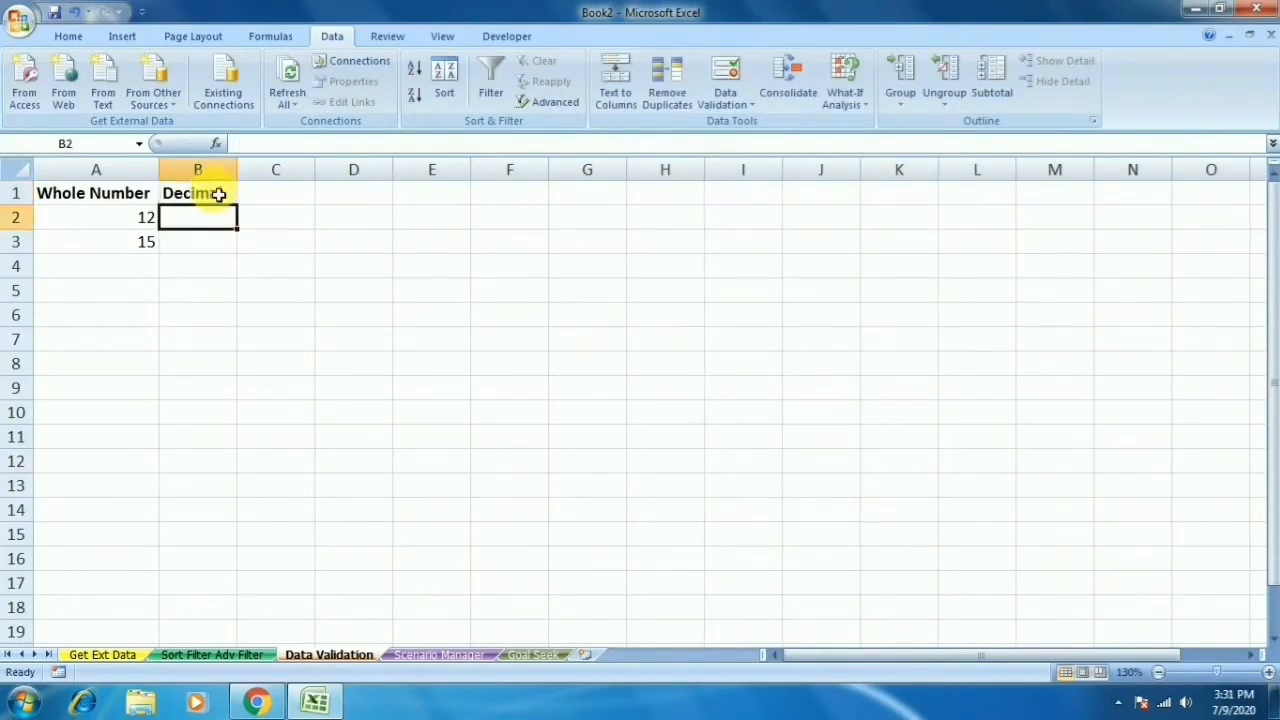
key(shift+Down)
key(shift+Down)
key(shift+Down)
key(shift+Down)
key(shift+Down)
key(shift+Down)
key(shift+Down)
key(shift+Down)
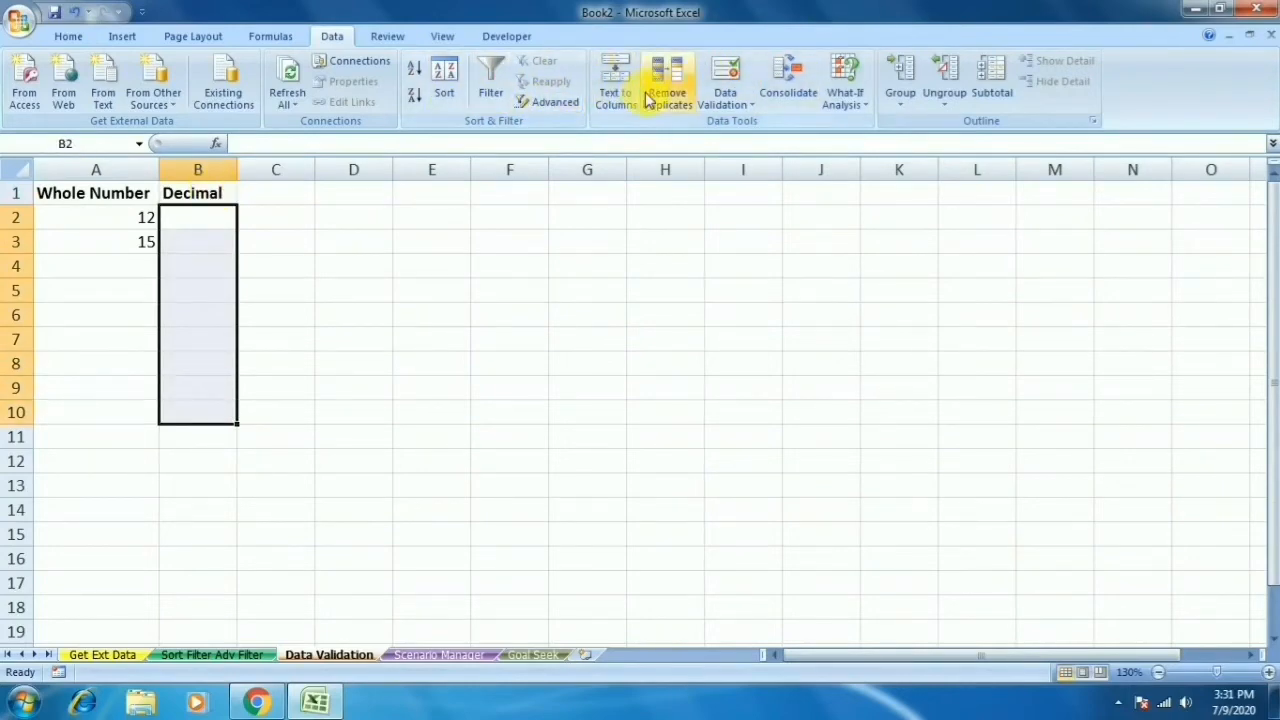
Step: Try to apply a Whole number validation between 10.5 and 12.5 to B2:B10
click(724, 100)
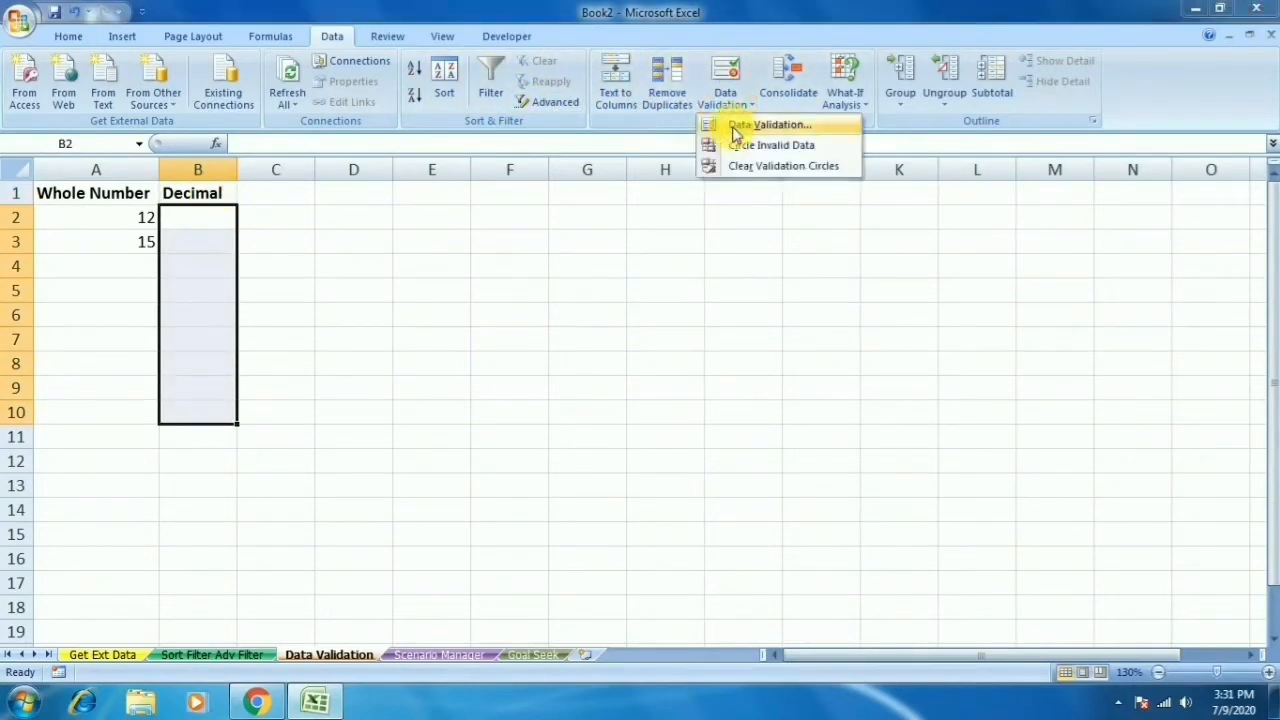
click(760, 125)
click(714, 236)
click(706, 266)
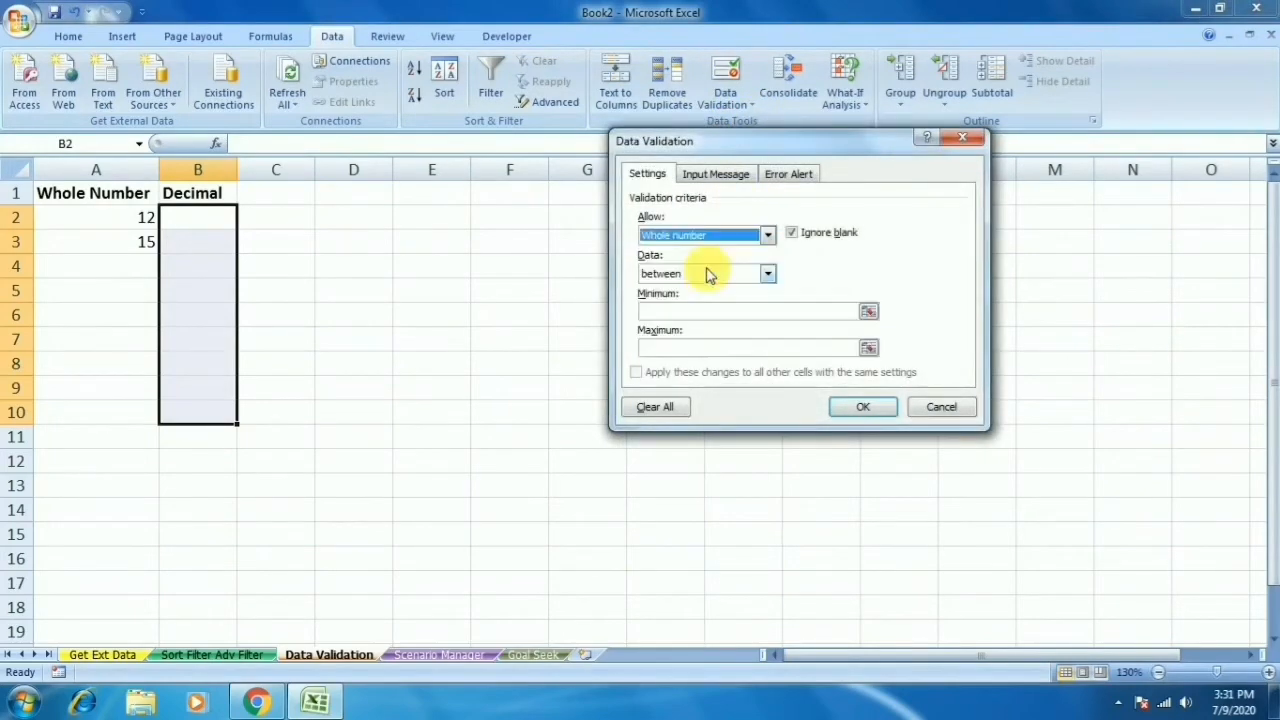
click(703, 314)
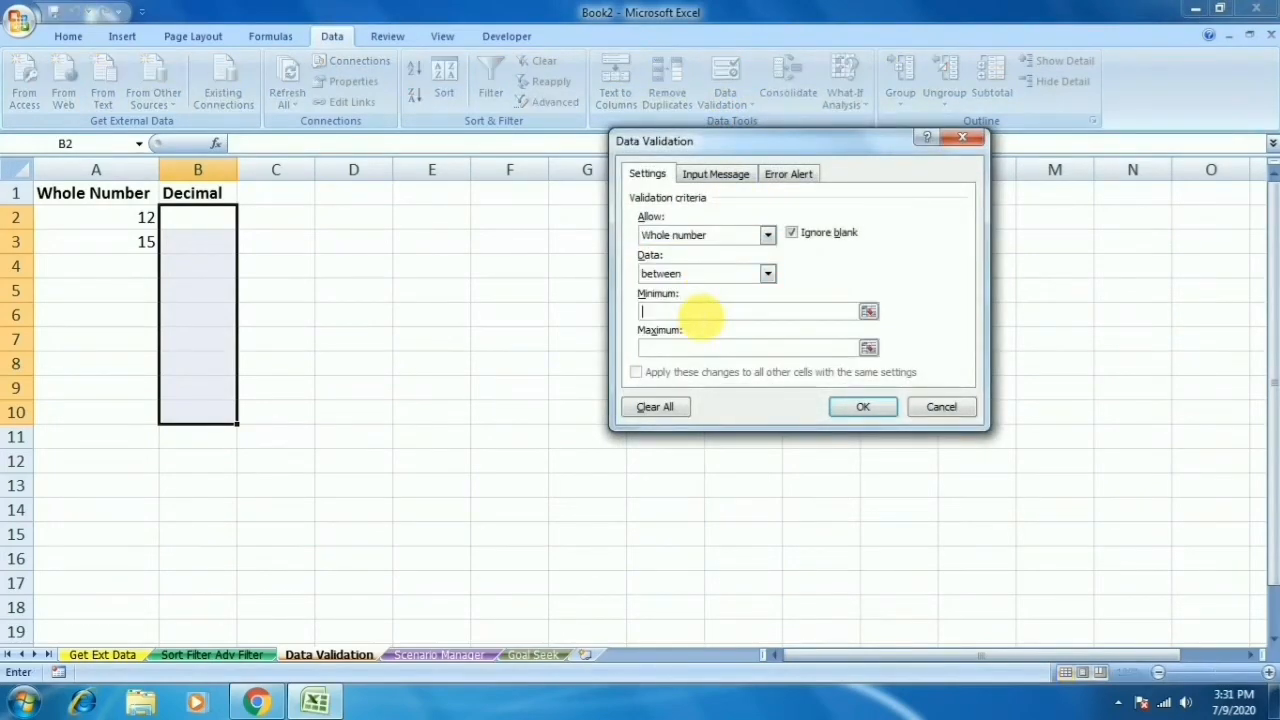
text(1)
text(0.5)
text(12.5)
key(Return)
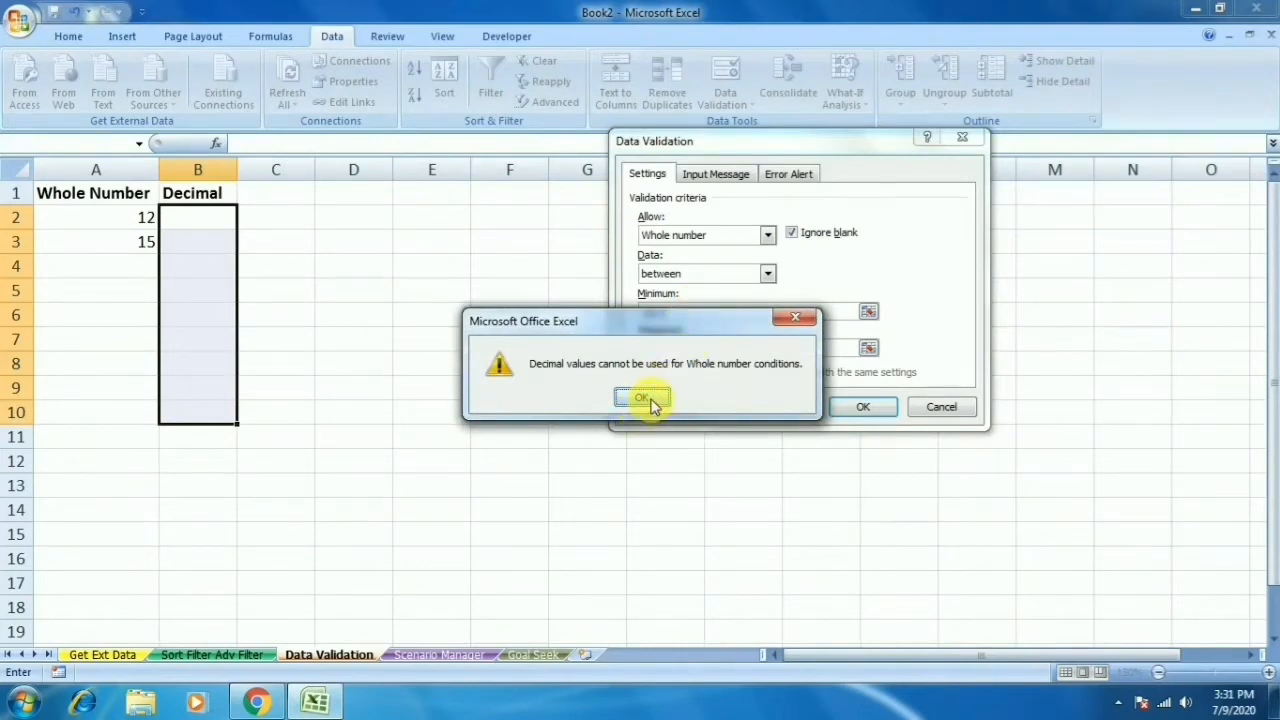
click(648, 400)
key(Escape)
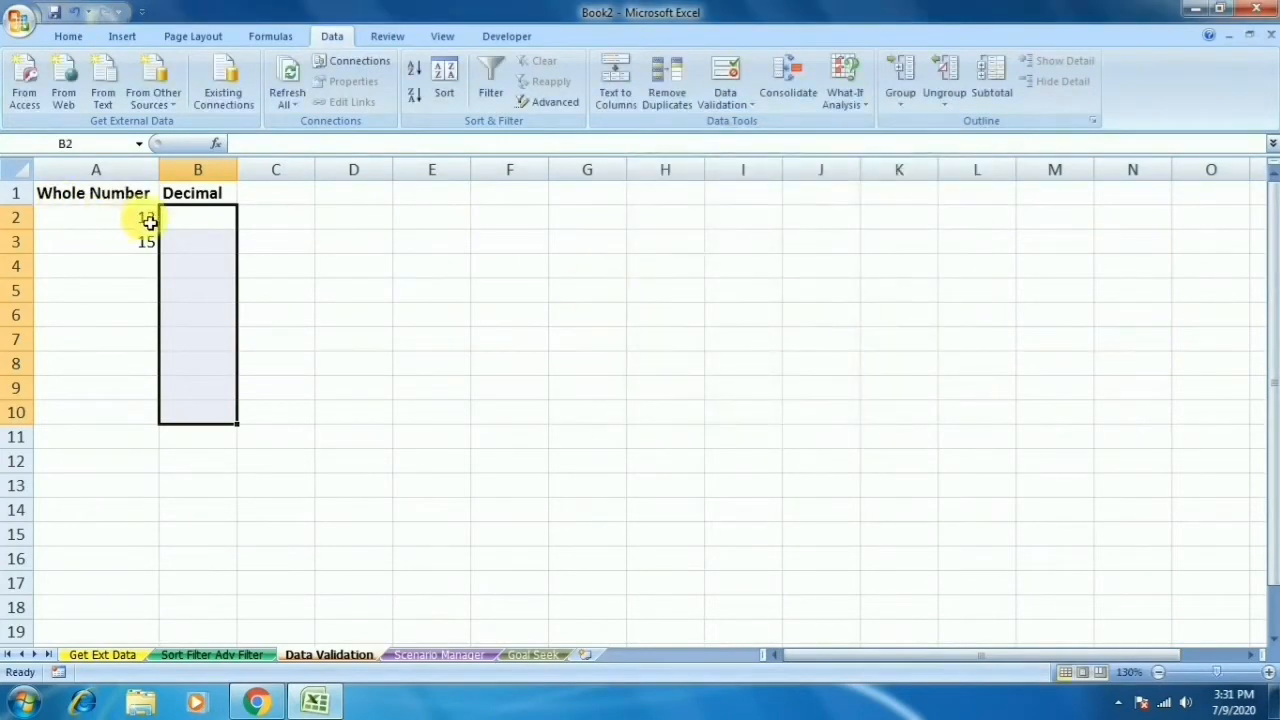
drag(191, 223, 195, 412)
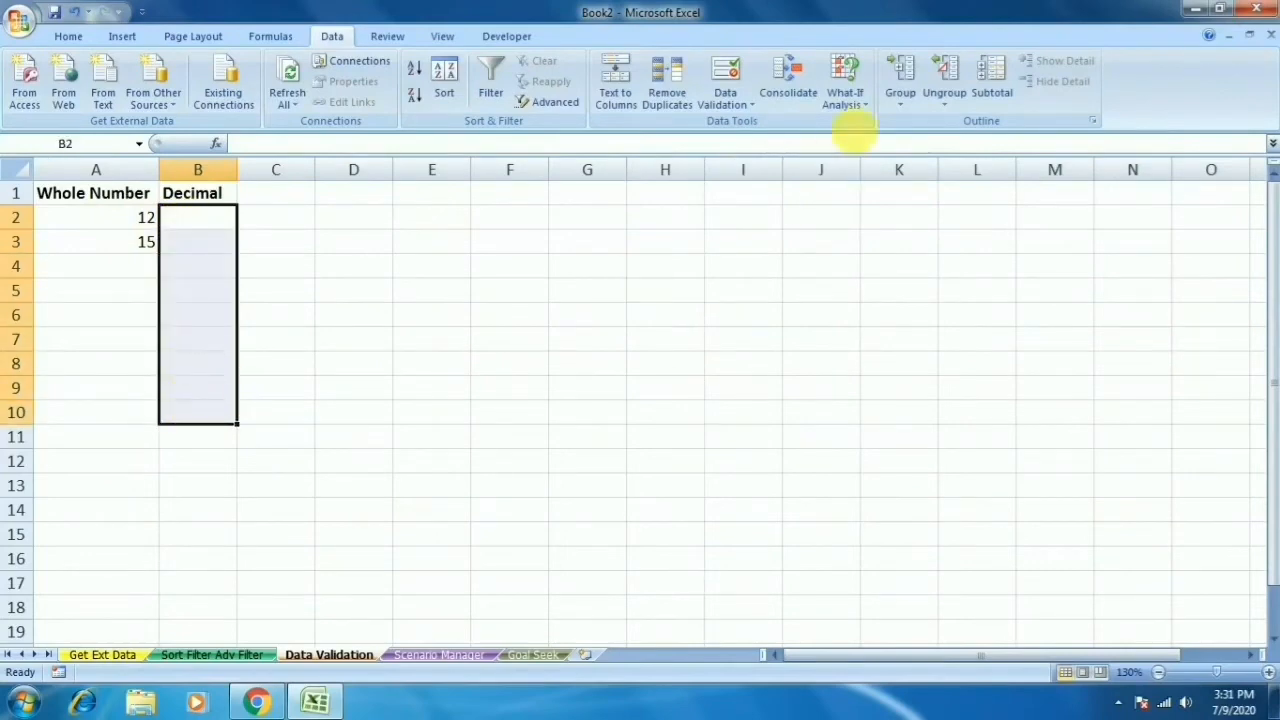
click(725, 97)
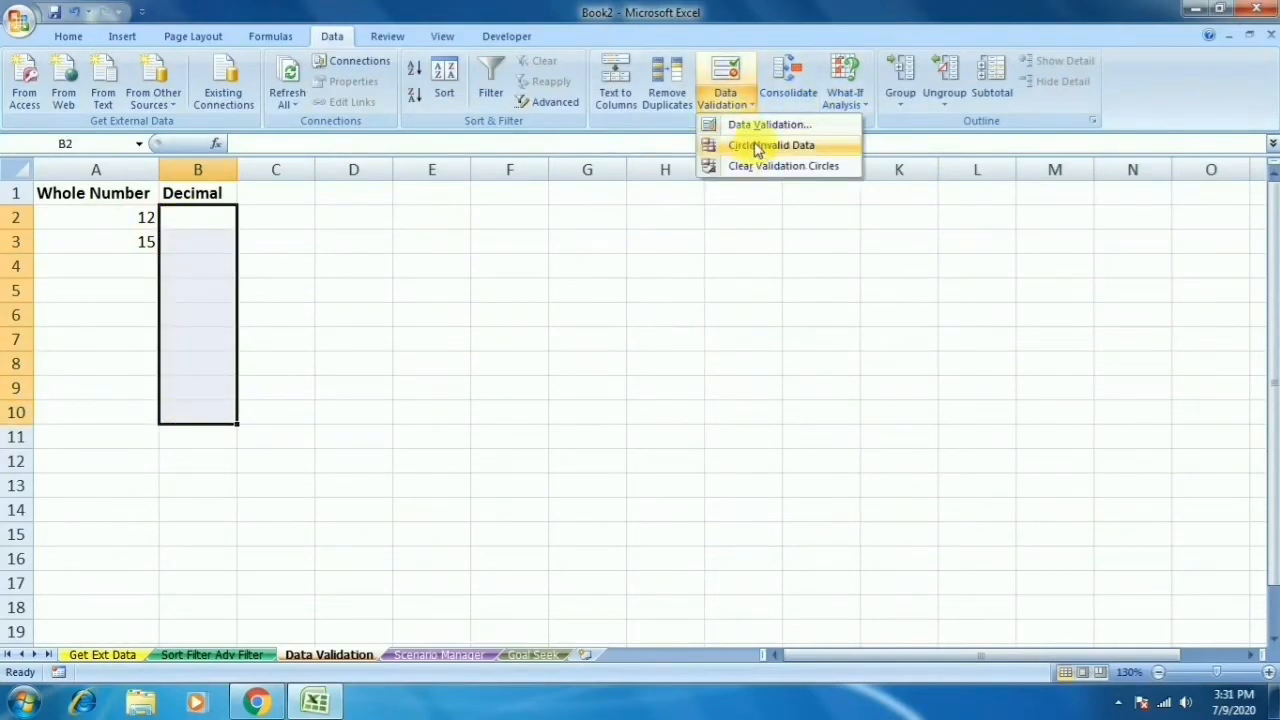
click(768, 124)
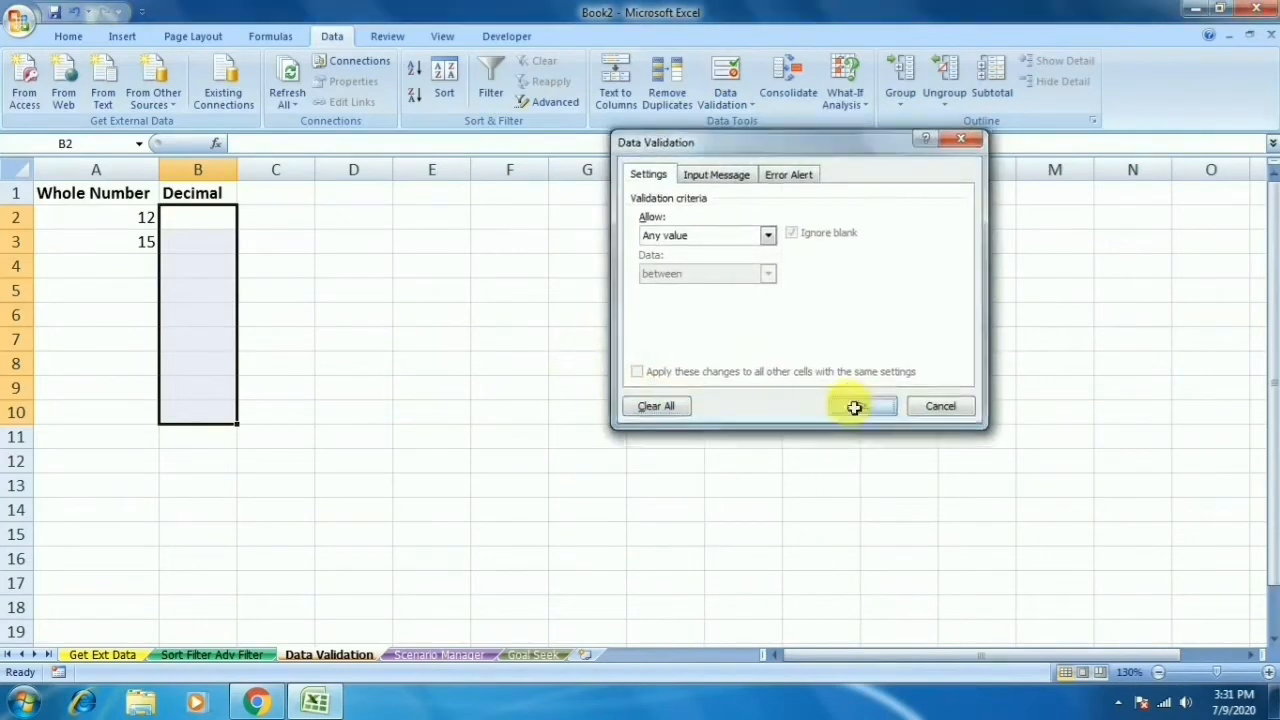
click(854, 407)
Step: Apply a Decimal validation with the between condition and a maximum of 12.5 to B2:B10, leaving the input message and error alert blank
click(725, 97)
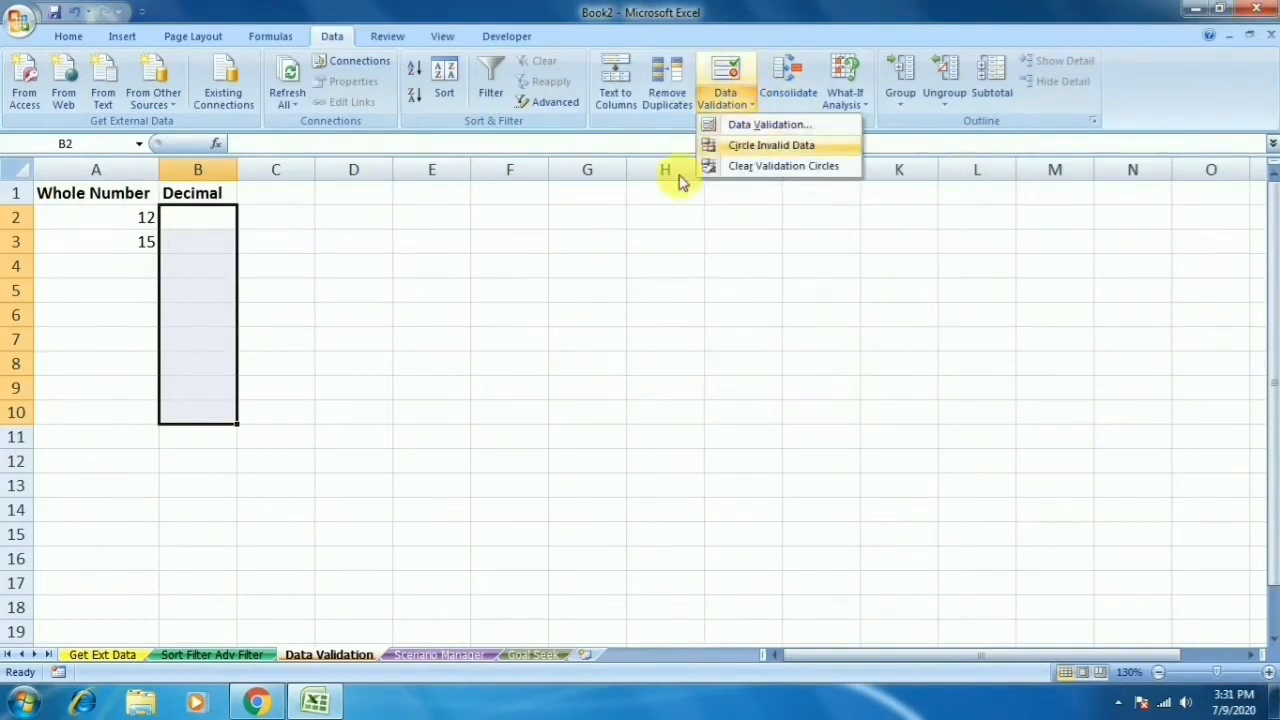
click(766, 124)
click(767, 236)
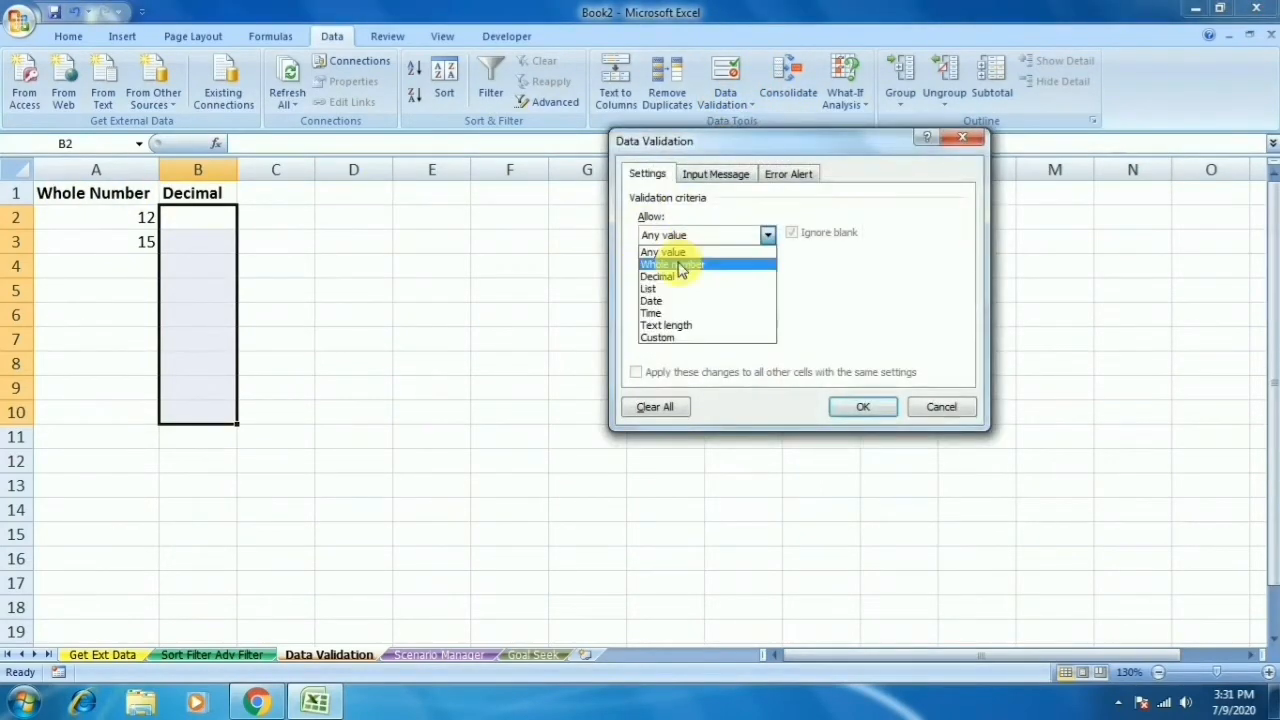
click(668, 277)
click(716, 314)
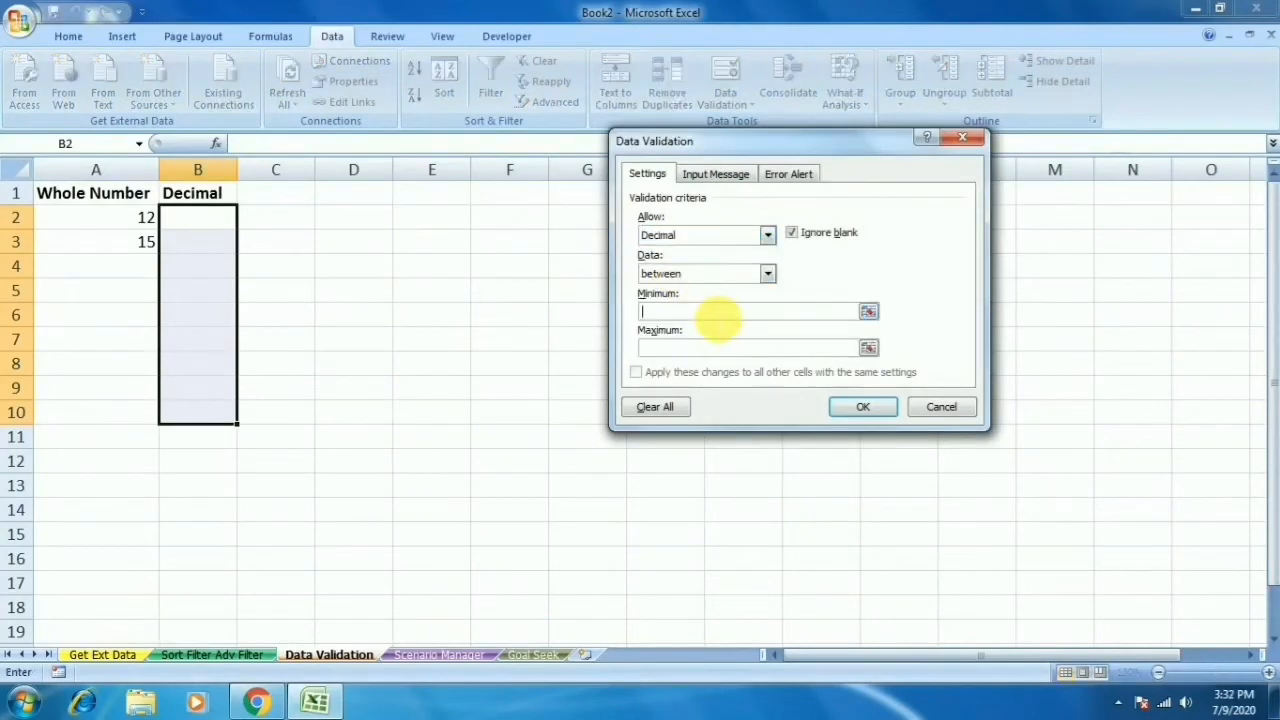
text(1)
text(12.5)
click(724, 172)
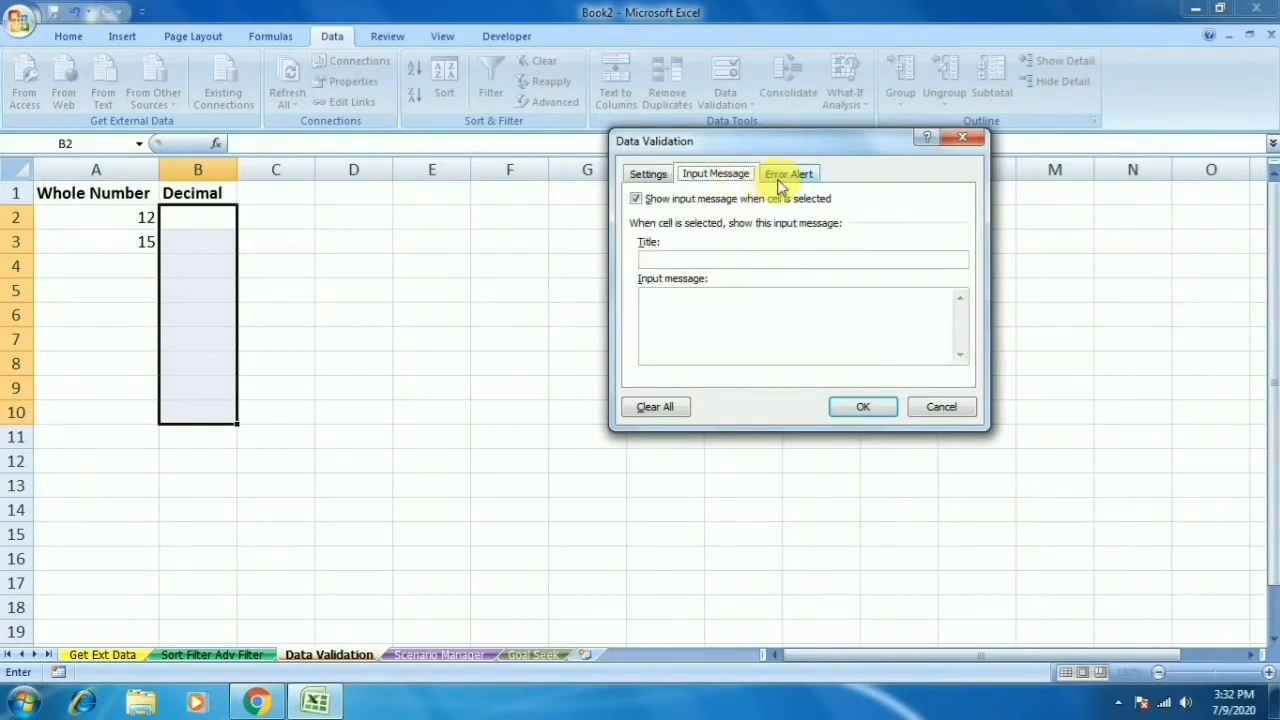
click(784, 175)
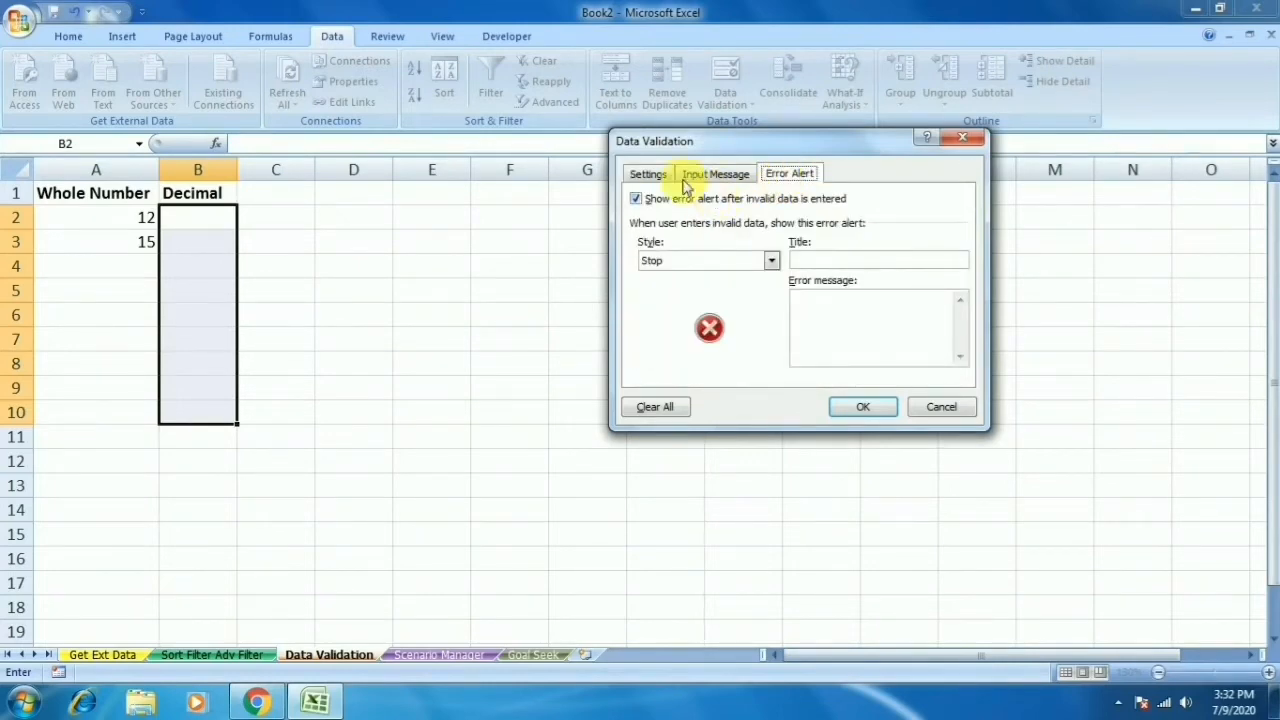
click(840, 406)
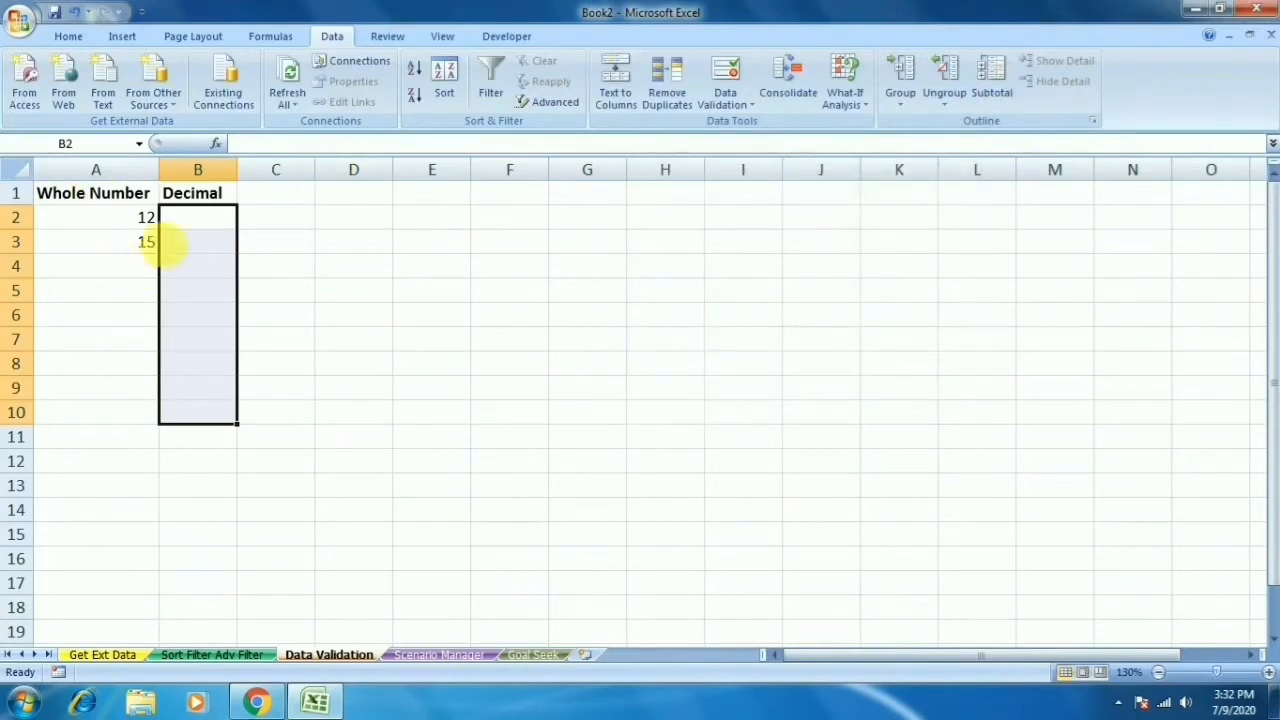
Step: Test the decimal validation by entering 10.75 in B2
click(183, 224)
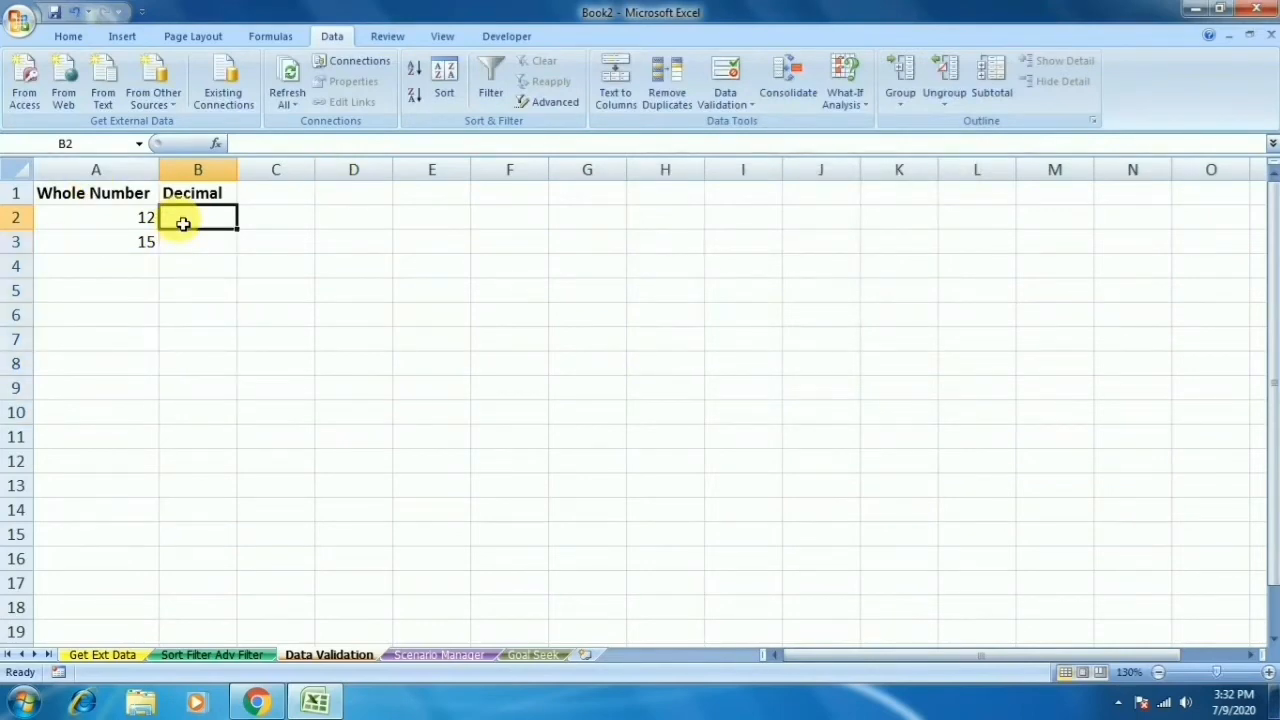
text(1)
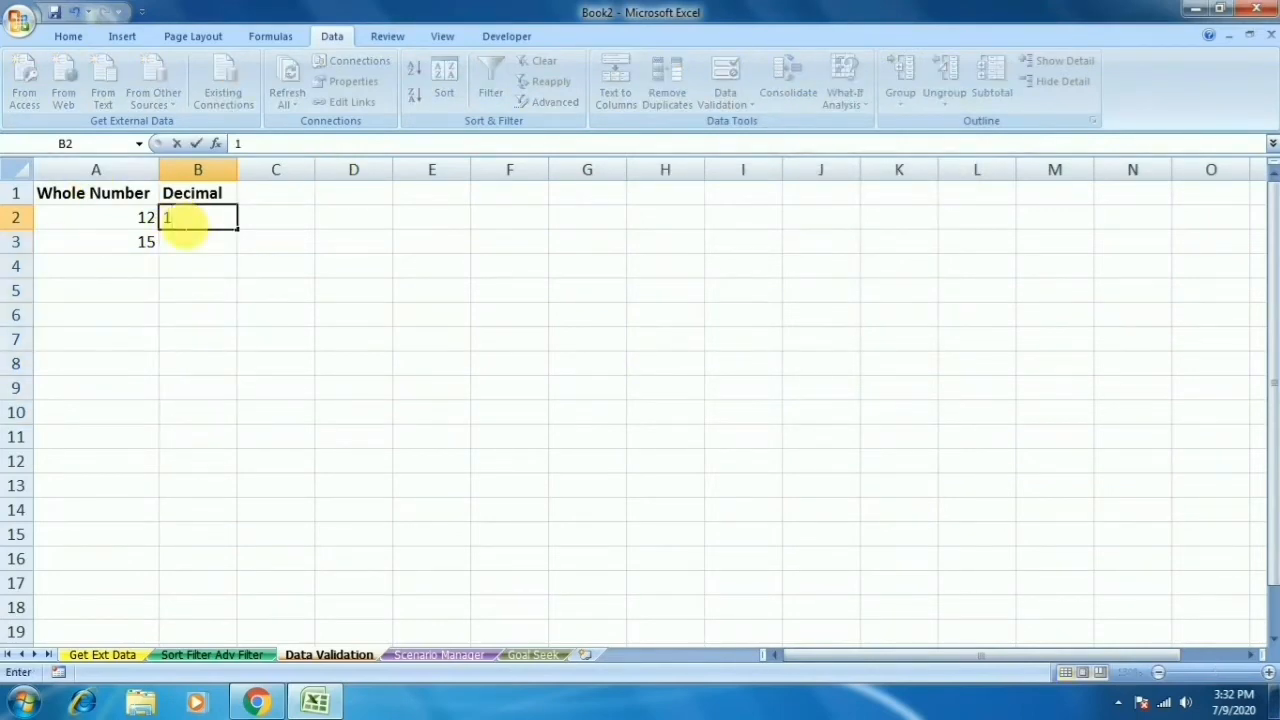
text(0.75)
key(Return)
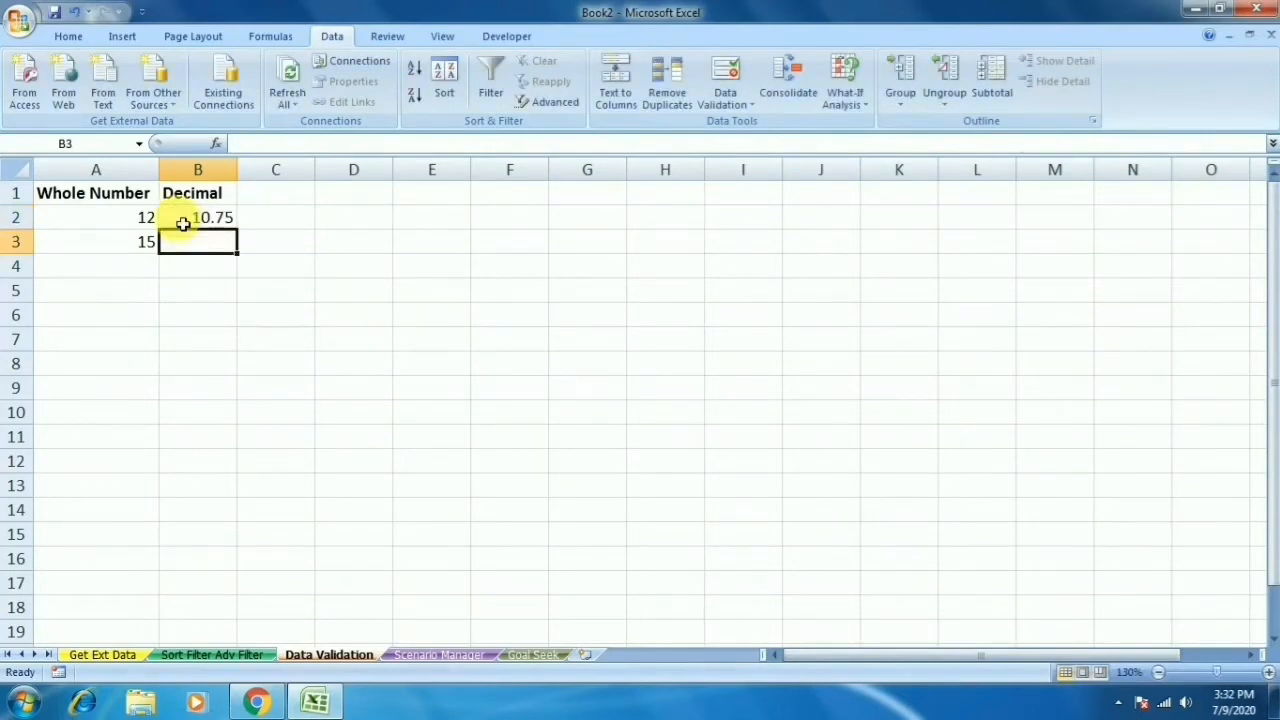
Step: Try the out-of-range values 10.4 and 12.6 in B3, cancelling each entry
text(10.4)
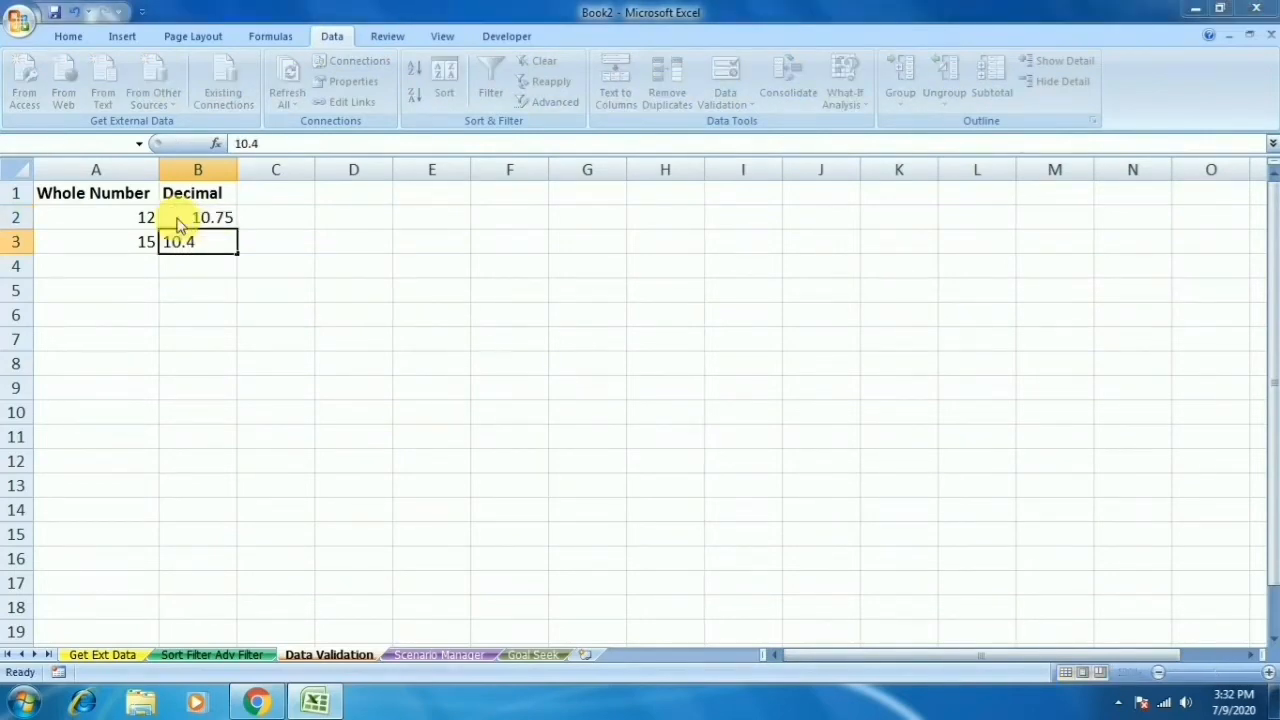
key(Return)
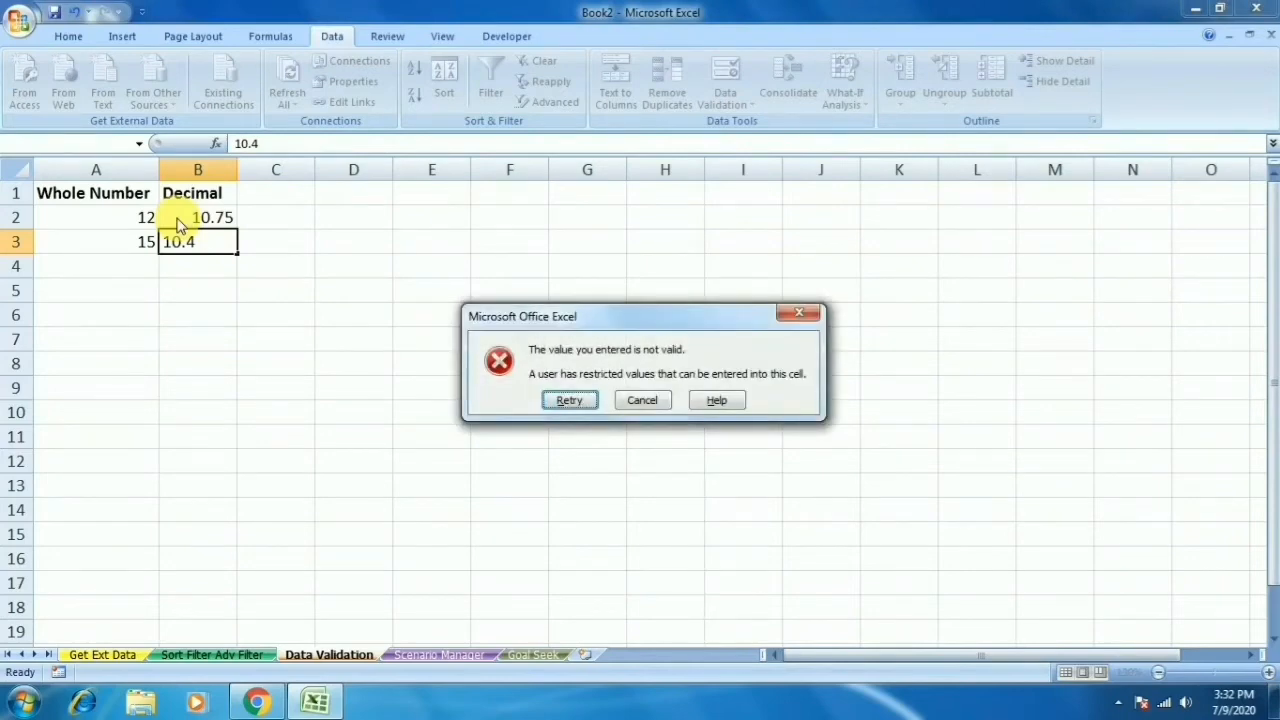
key(Escape)
text(1)
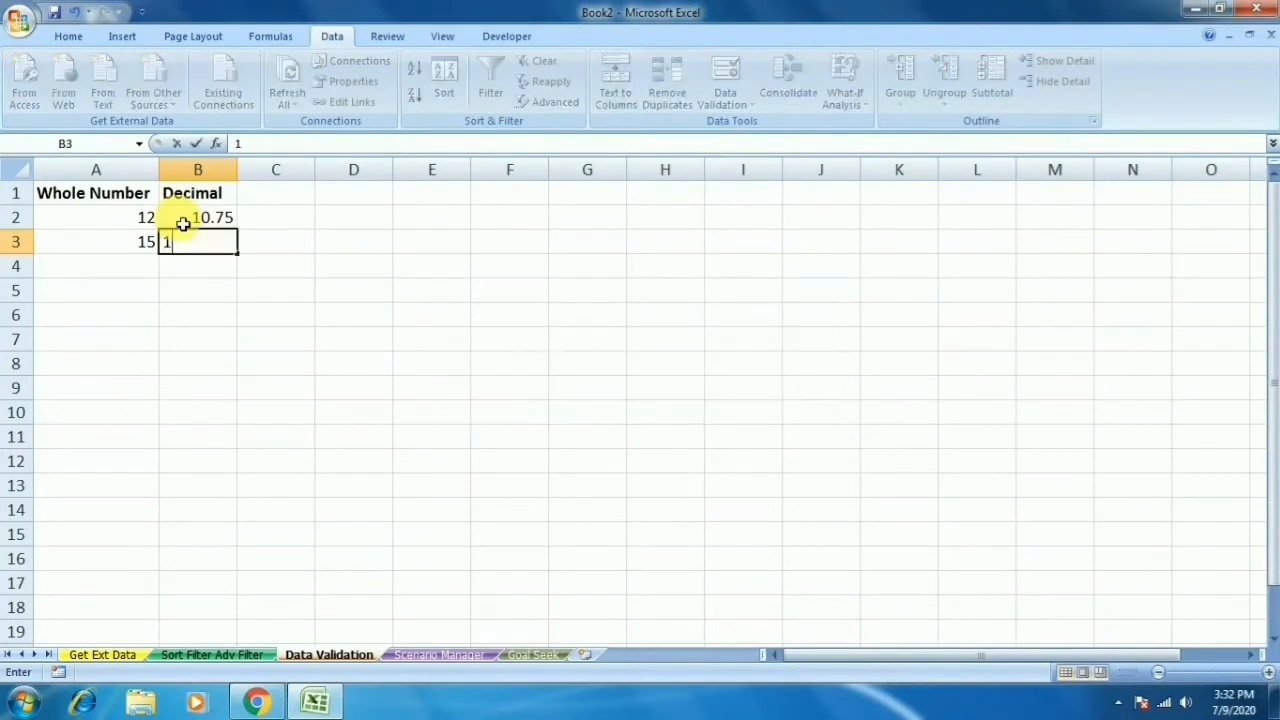
text(2.6)
key(Return)
key(Escape)
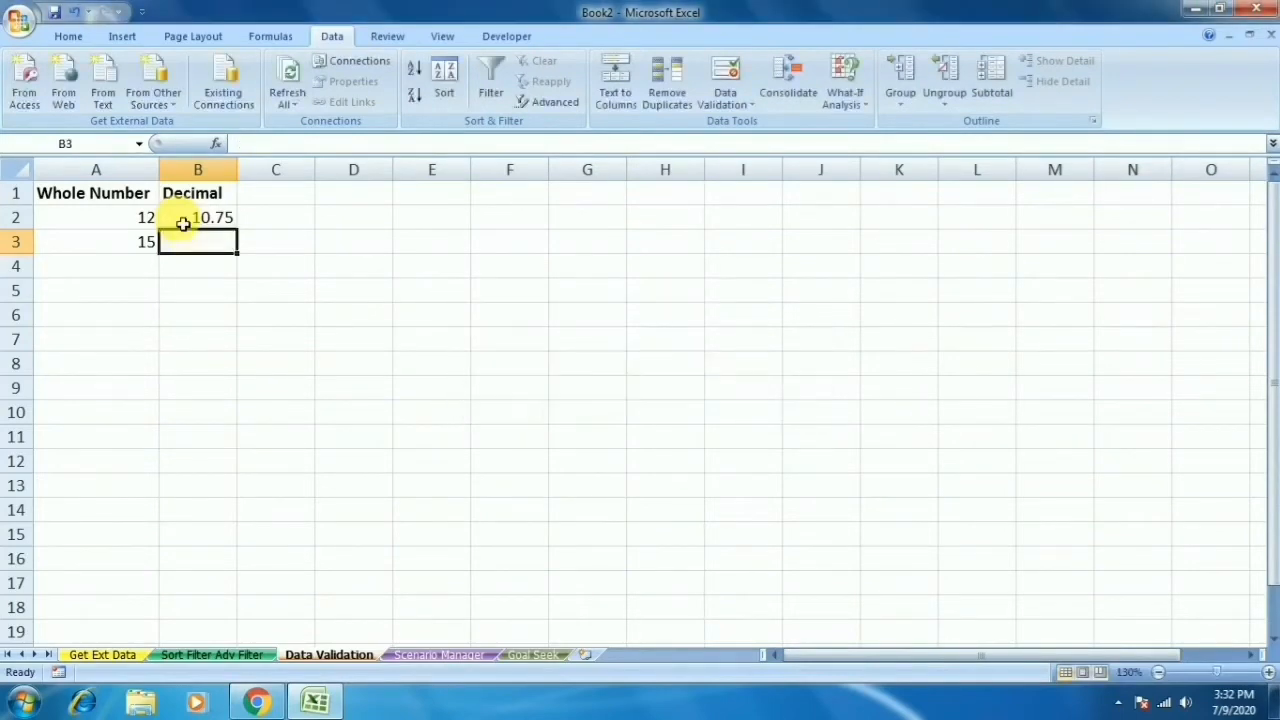
Step: Enter 11.5, 11.75 and 11.36 in B3:B5 to test in-range values under the decimal validation
text(11.5)
key(Return)
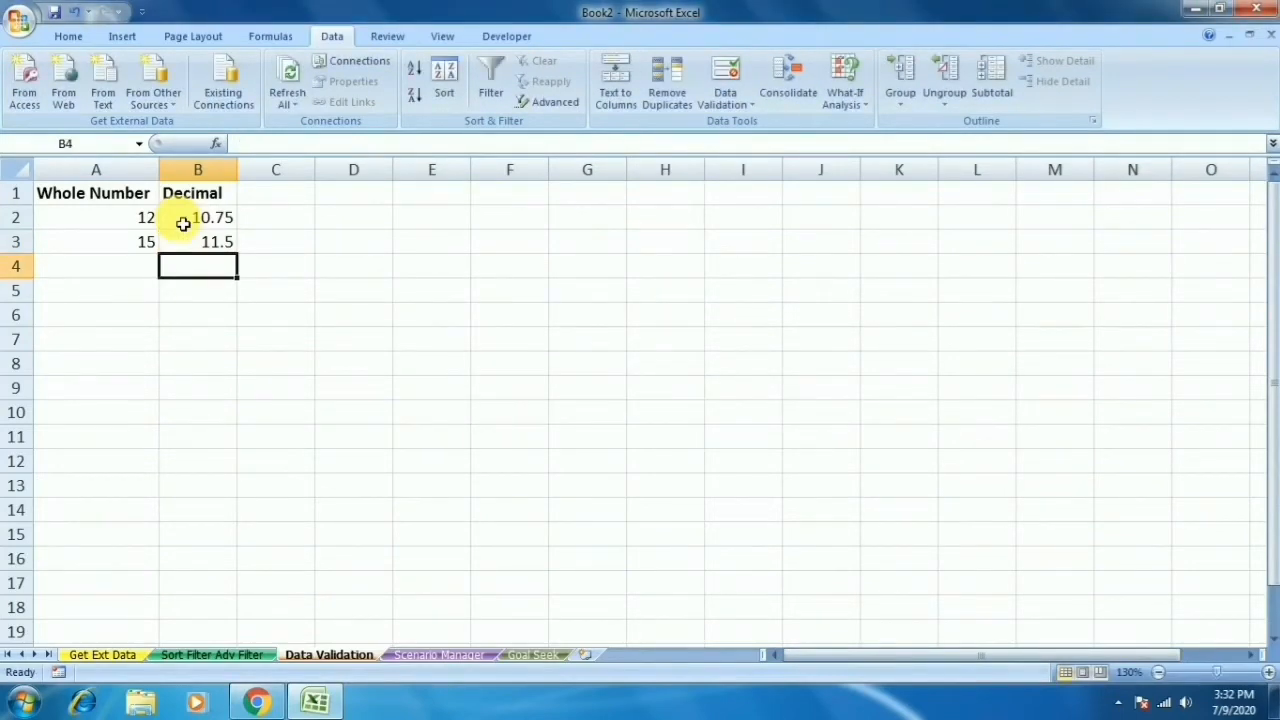
text(11.75)
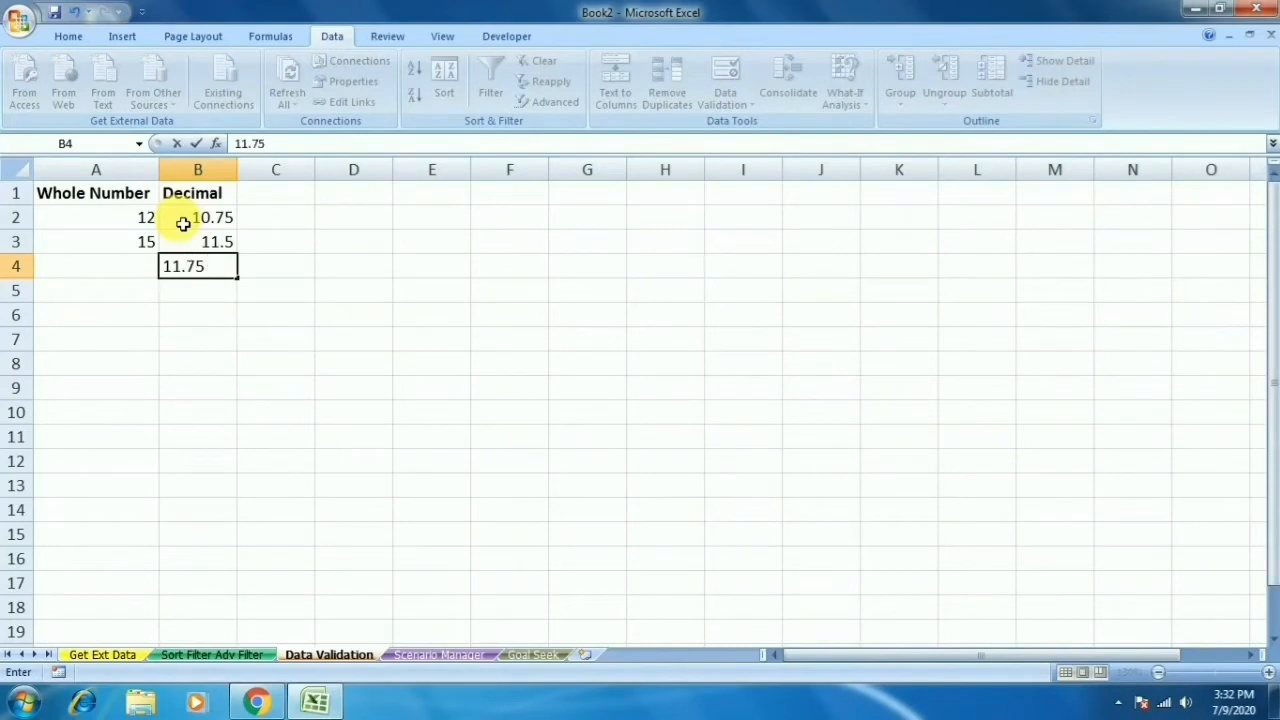
key(Return)
text(11.36)
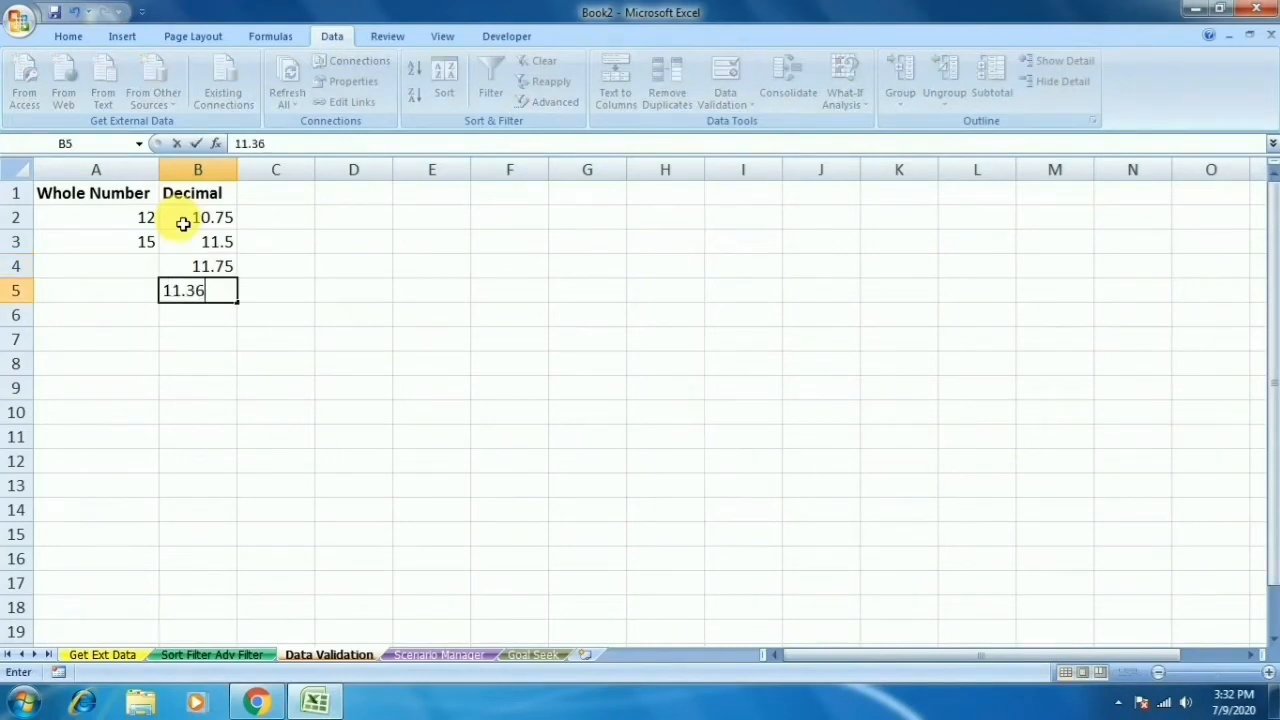
key(Return)
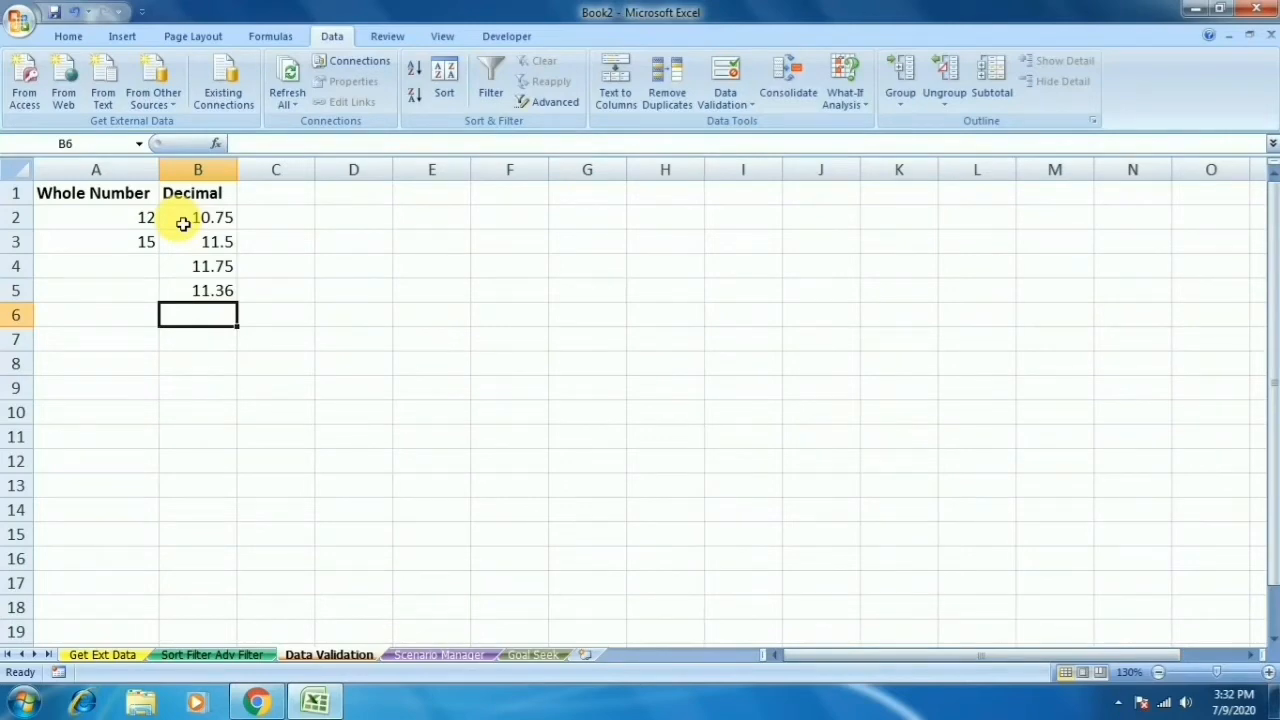
Step: Review the allowed data types in the validation settings for C1 without applying a rule
click(277, 195)
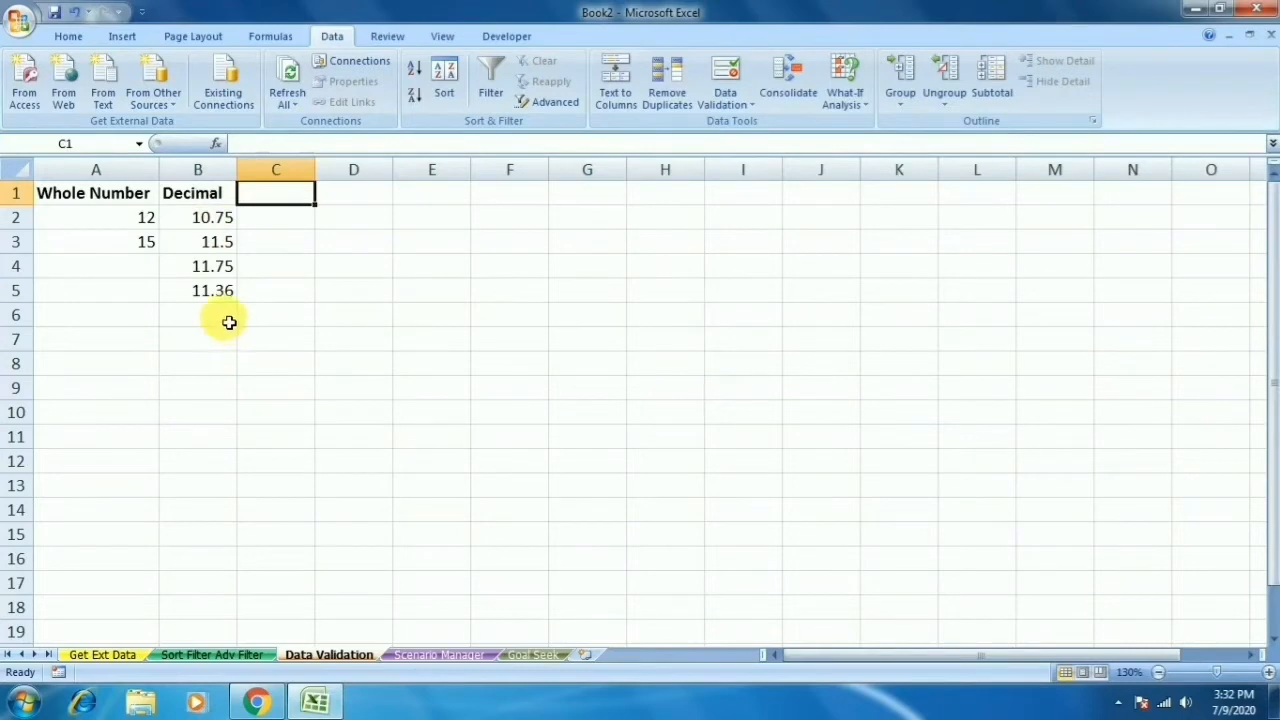
click(725, 100)
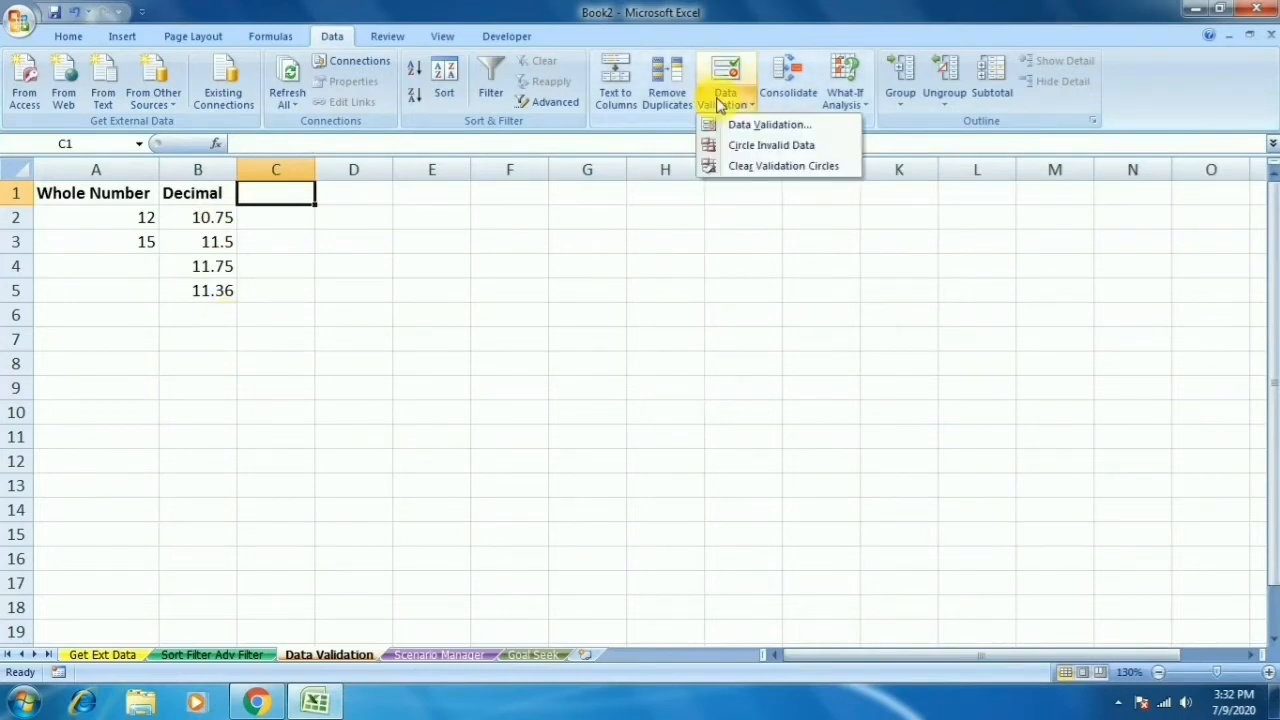
click(720, 124)
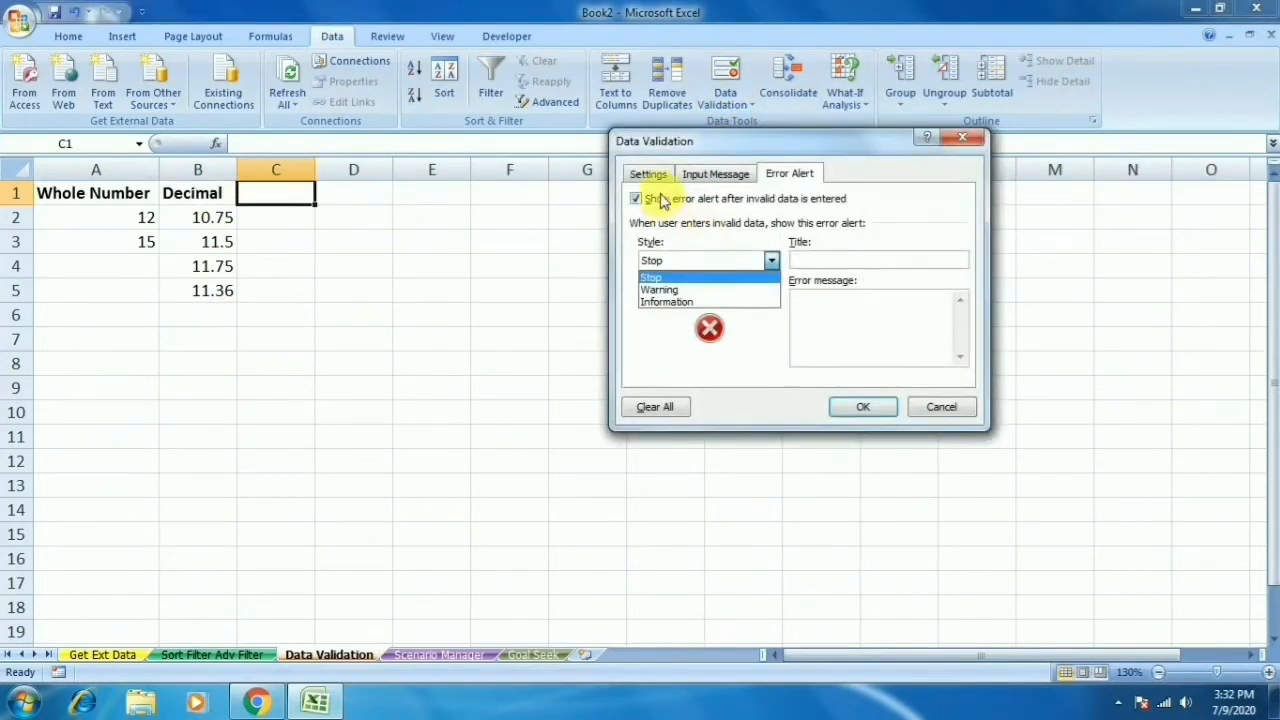
click(648, 172)
click(674, 234)
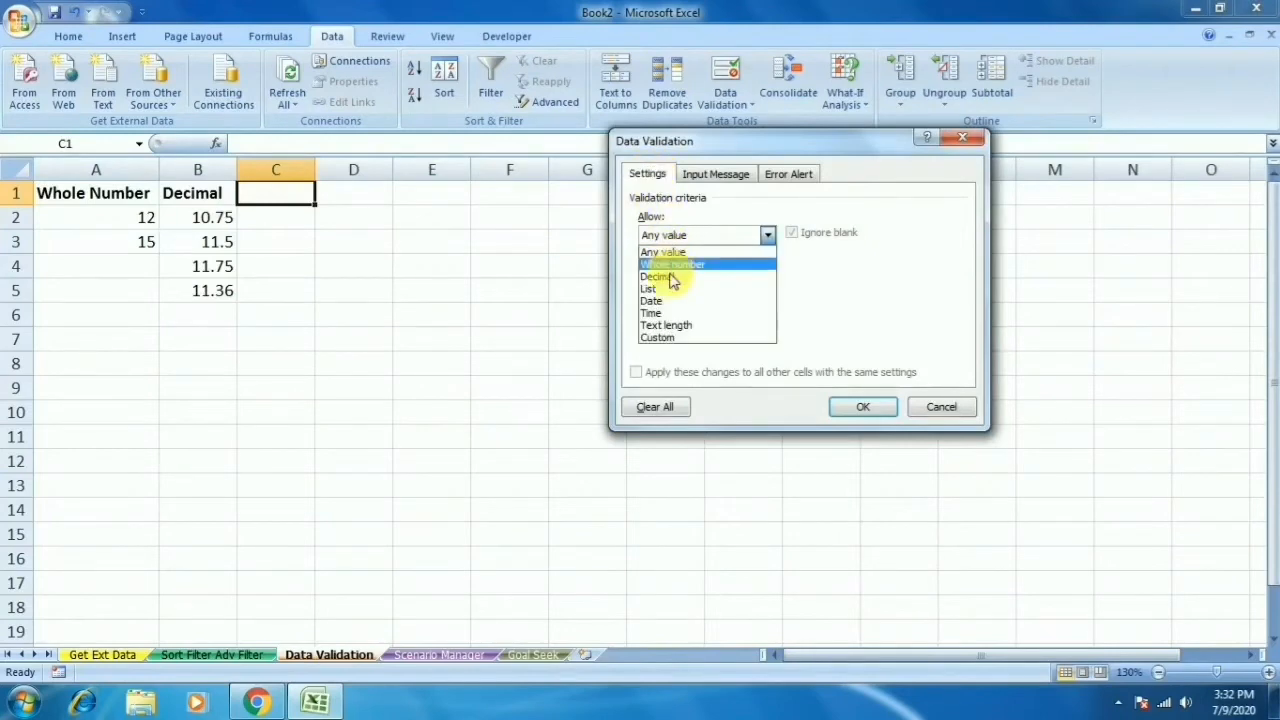
key(Escape)
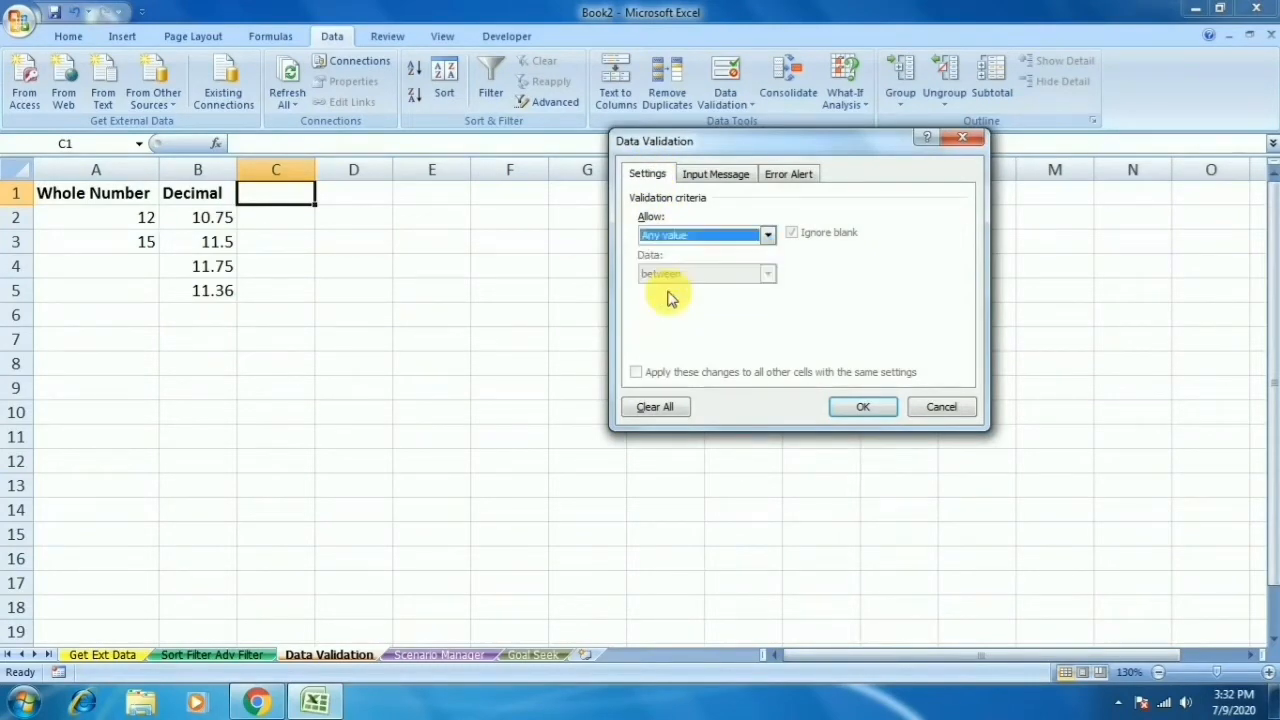
key(Escape)
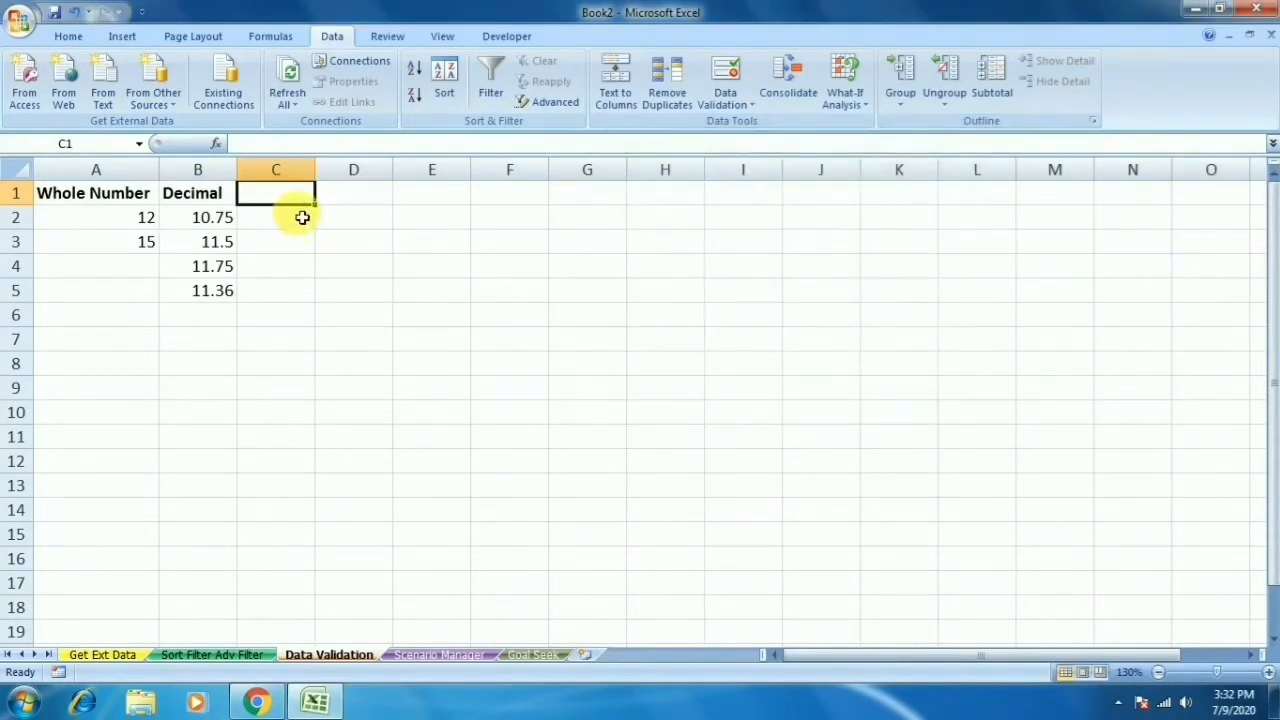
Step: Add the bold heading "List" in C1
text(List)
key(Return)
key(Up)
key(ctrl+b)
Step: Set the data validation criteria for C2:C10 to allow a List
click(302, 217)
key(shift+Down)
key(shift+Down)
key(shift+Down)
key(shift+Down)
key(shift+Down)
key(shift+Down)
key(shift+Down)
key(shift+Down)
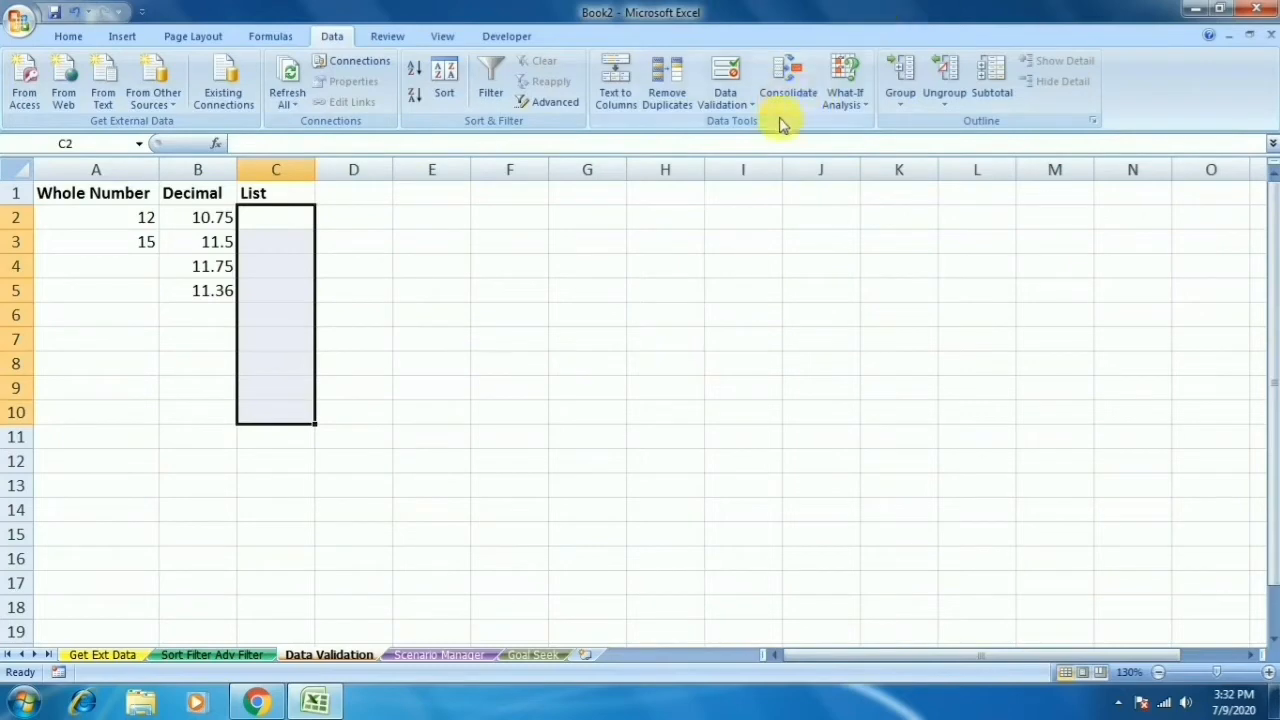
click(728, 100)
click(766, 125)
click(668, 235)
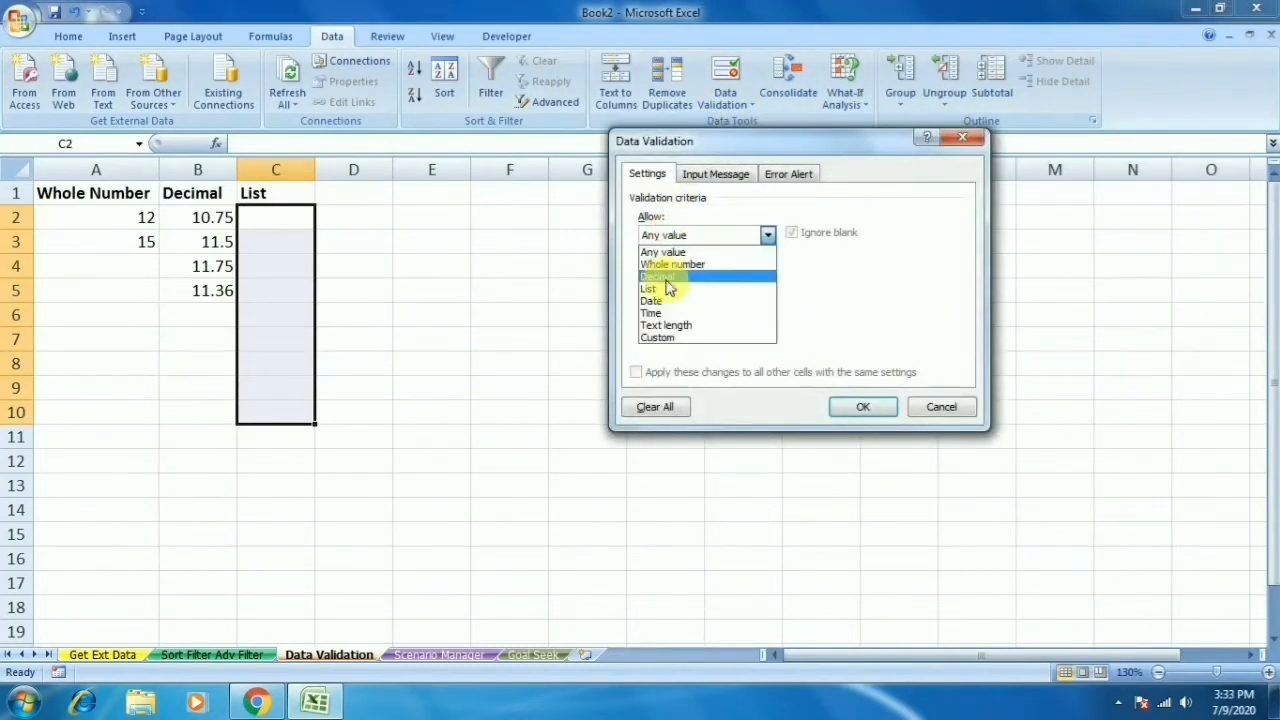
click(656, 290)
Step: Enter the list source "Manager,Cleark,CEO,G Manager, CA,Trainer,MD" and apply the validation
click(671, 318)
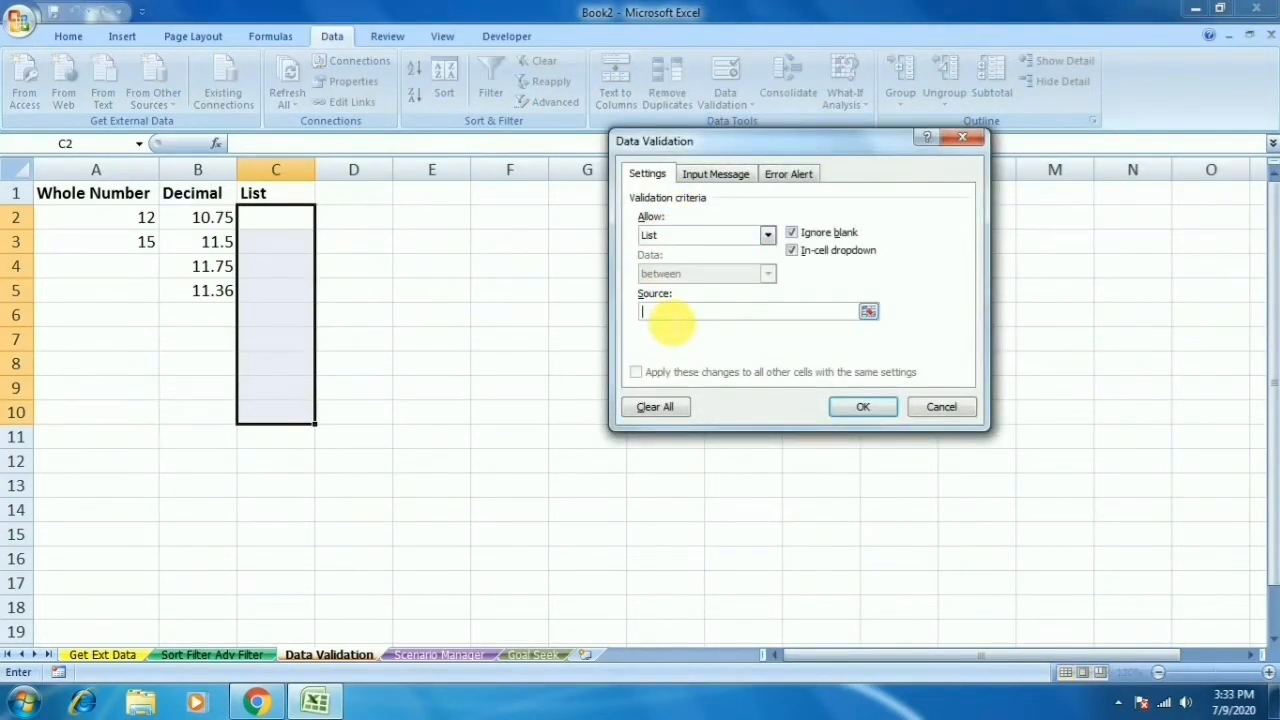
text(J)
text(anager)
text(,Clear)
text(k,C)
text(EO)
text(,)
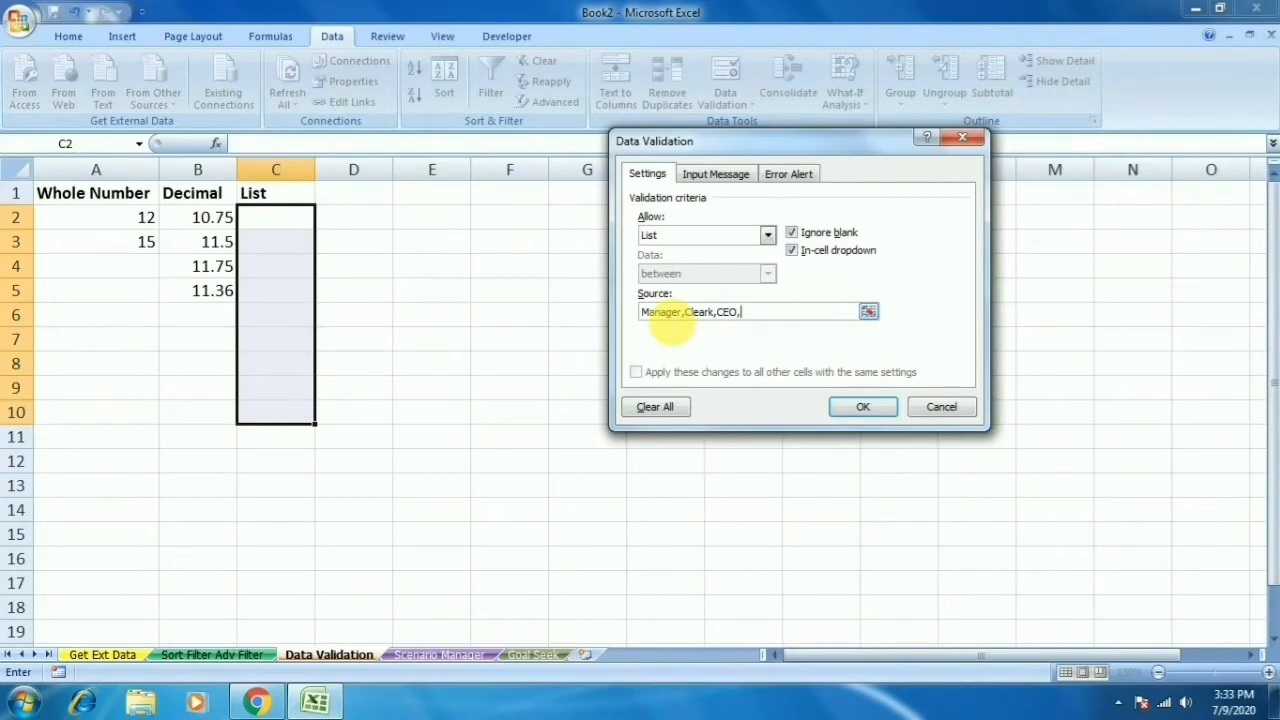
text(G Manager, CA,Trainer,MD)
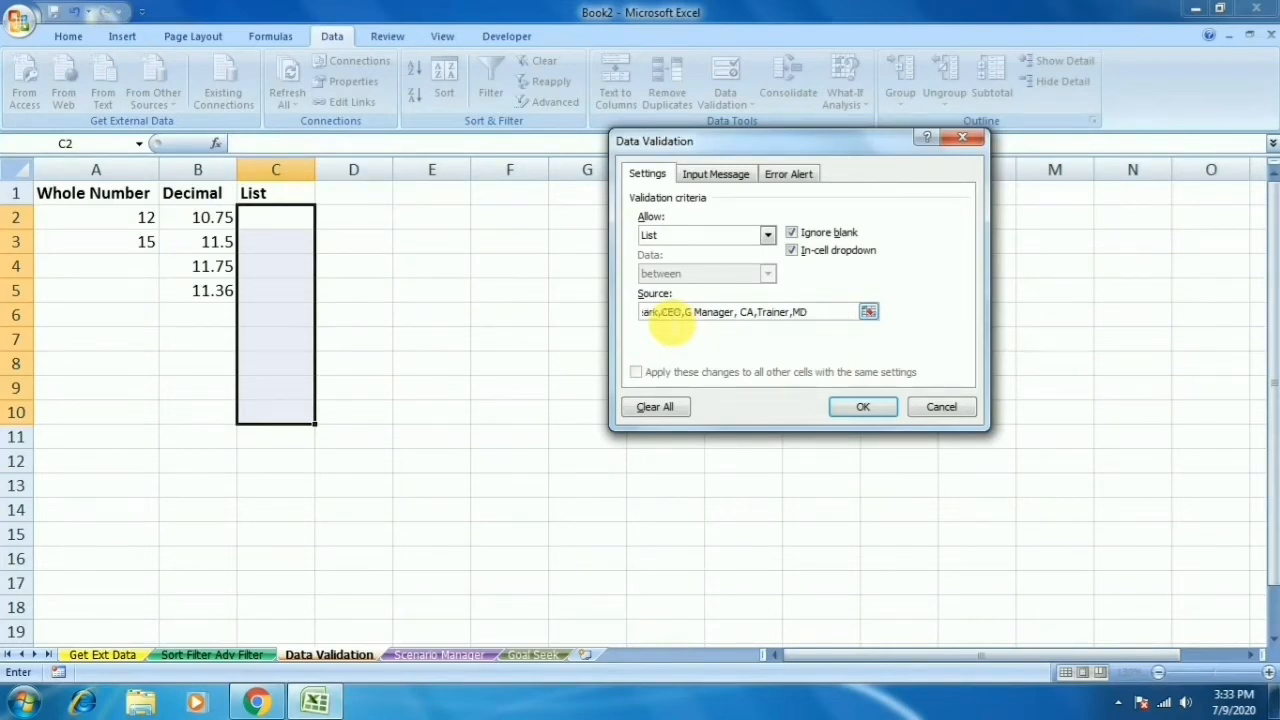
click(863, 406)
Step: Choose G Manager in C2, Trainer in C4 and MD in C6 from the in-cell dropdown lists
click(322, 219)
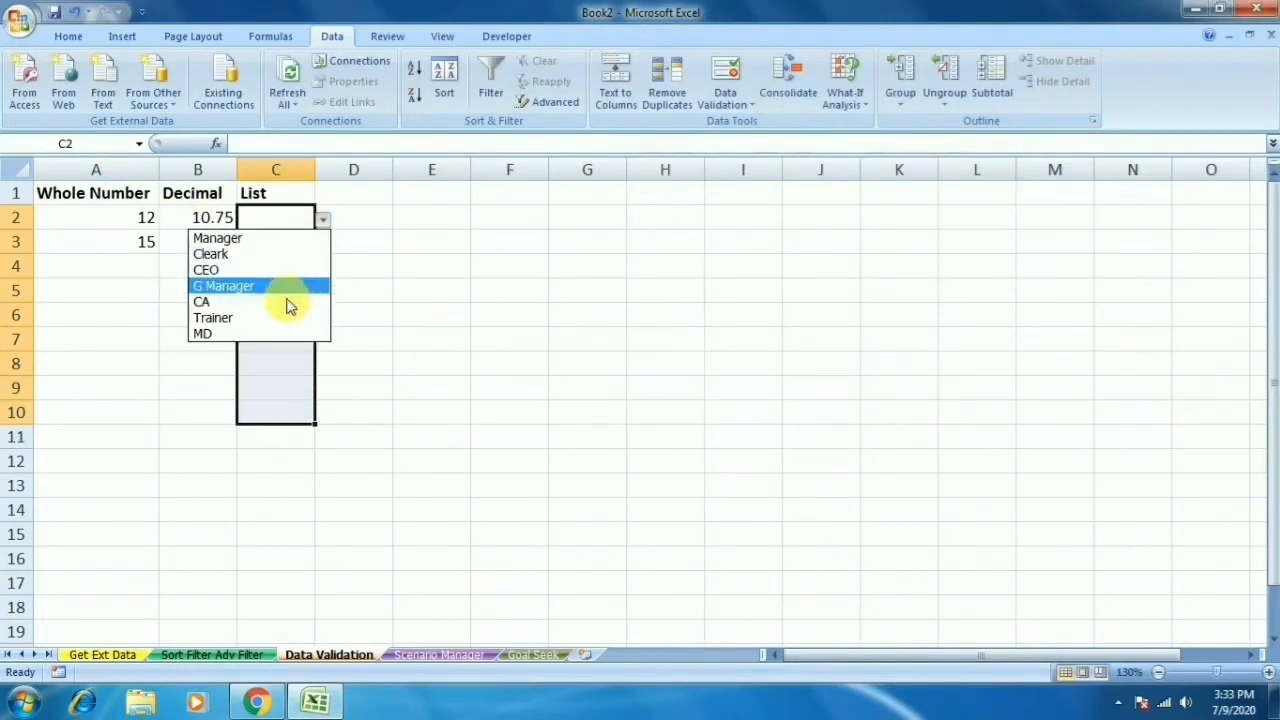
click(287, 286)
click(305, 270)
click(330, 269)
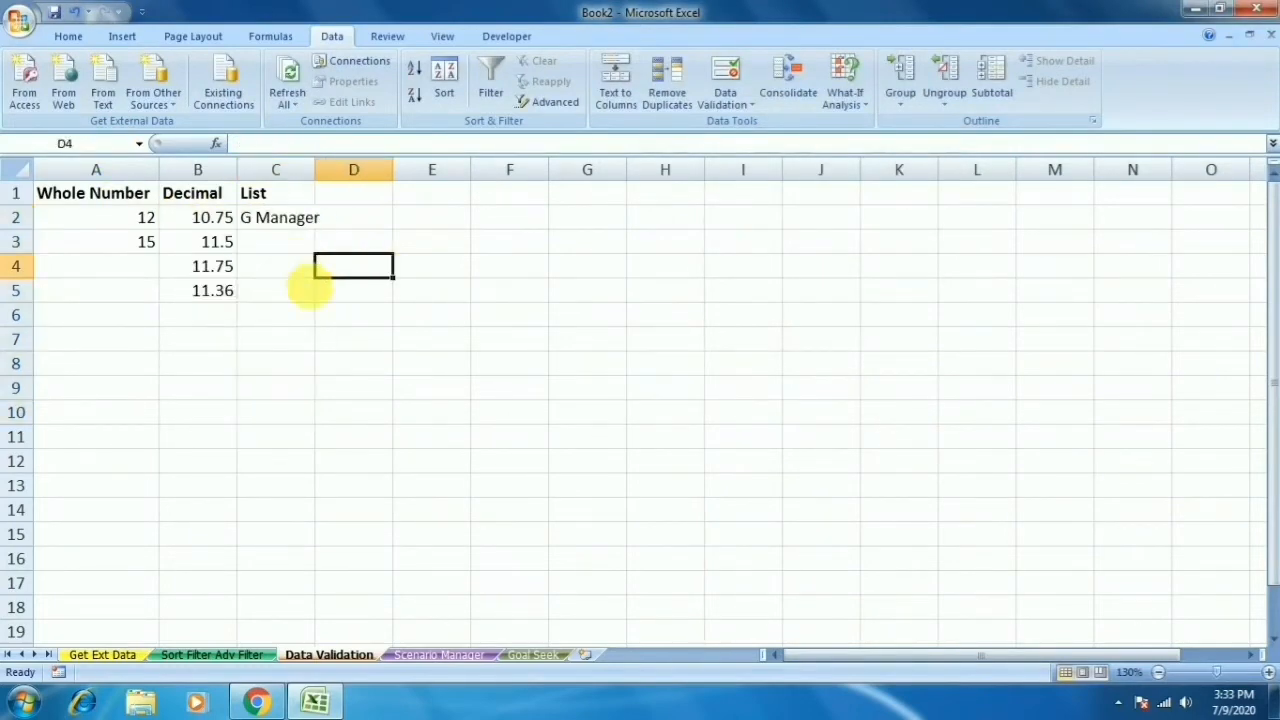
click(301, 274)
click(322, 268)
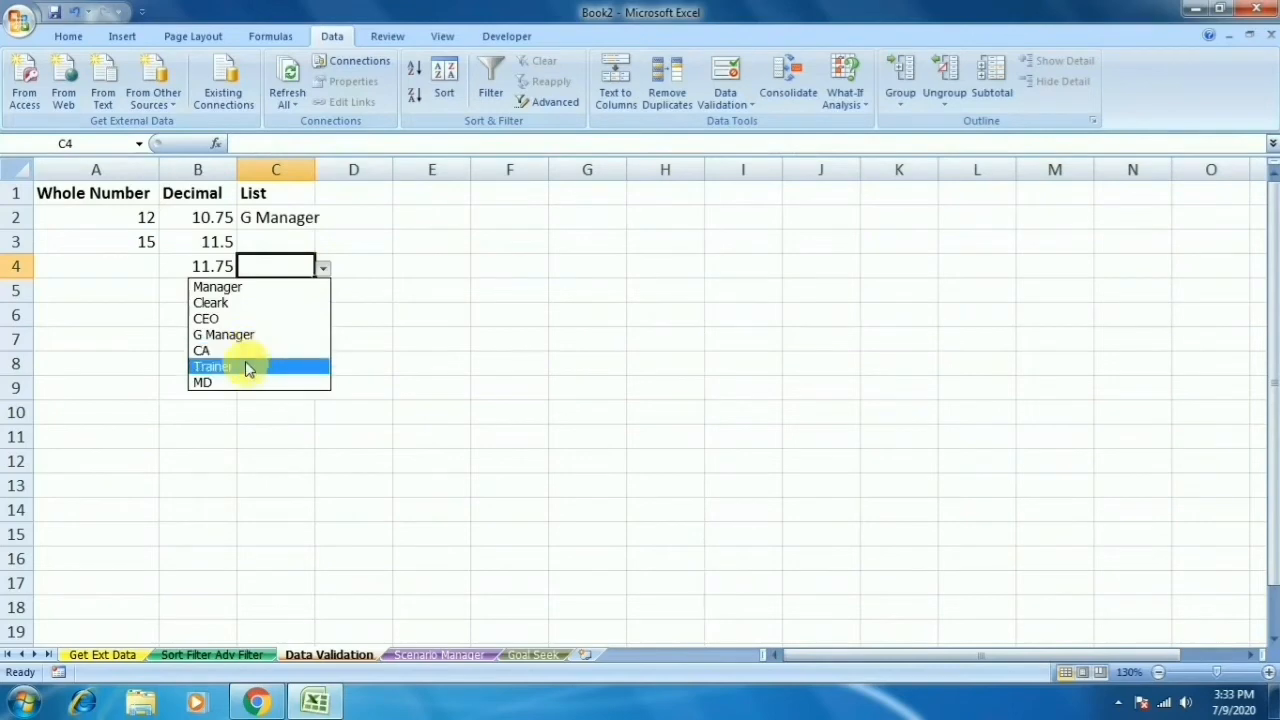
click(246, 363)
click(287, 320)
click(323, 317)
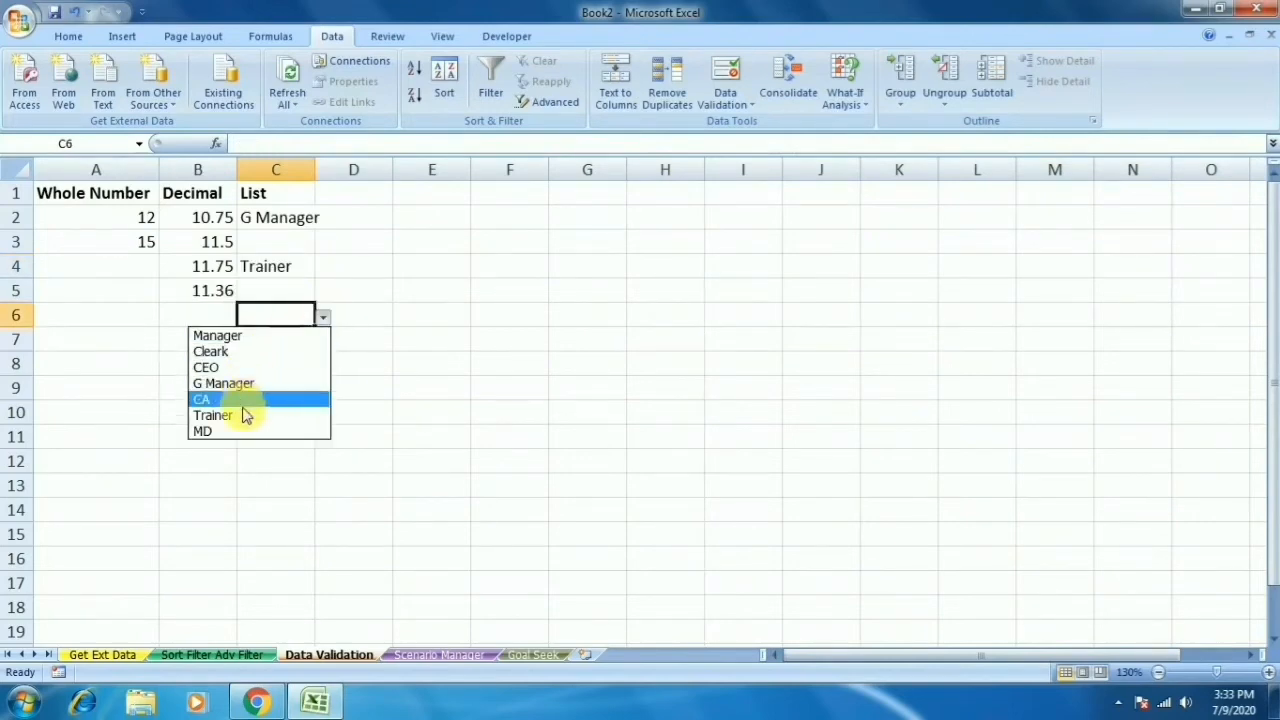
click(245, 431)
click(280, 366)
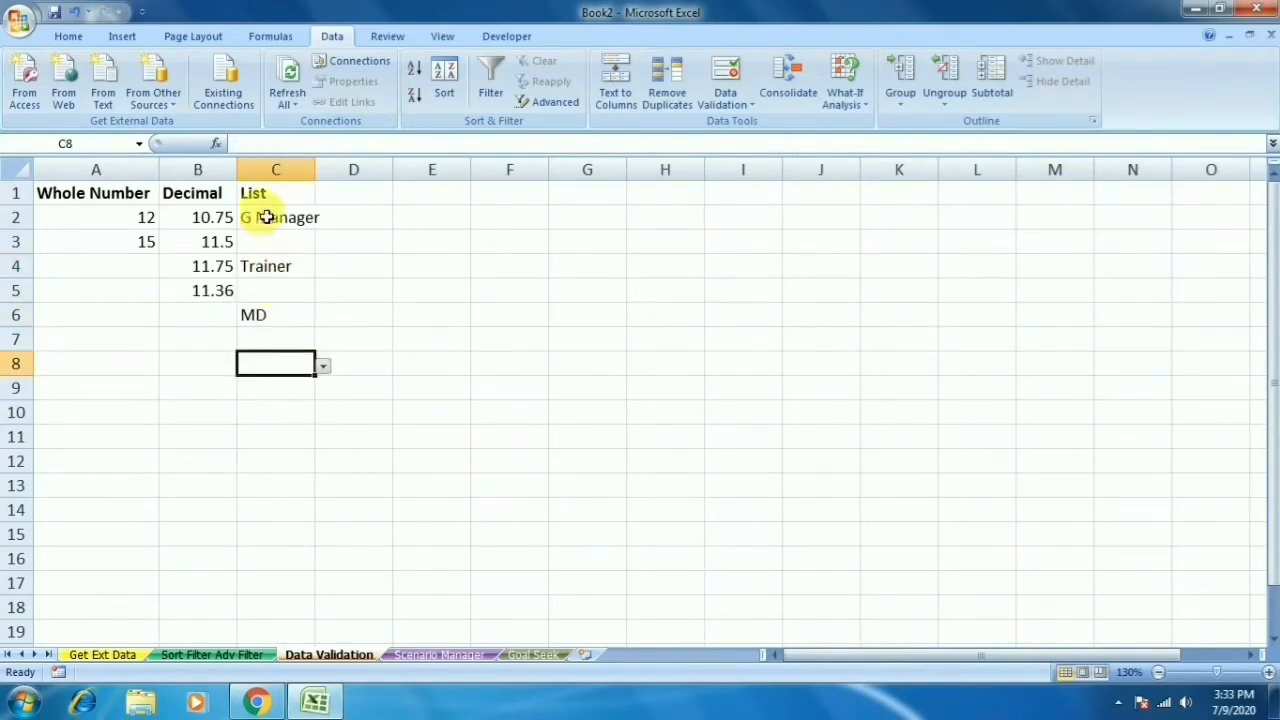
Step: Enter three first names in H12:H14 as the start of a source list
click(657, 466)
text(Gee)
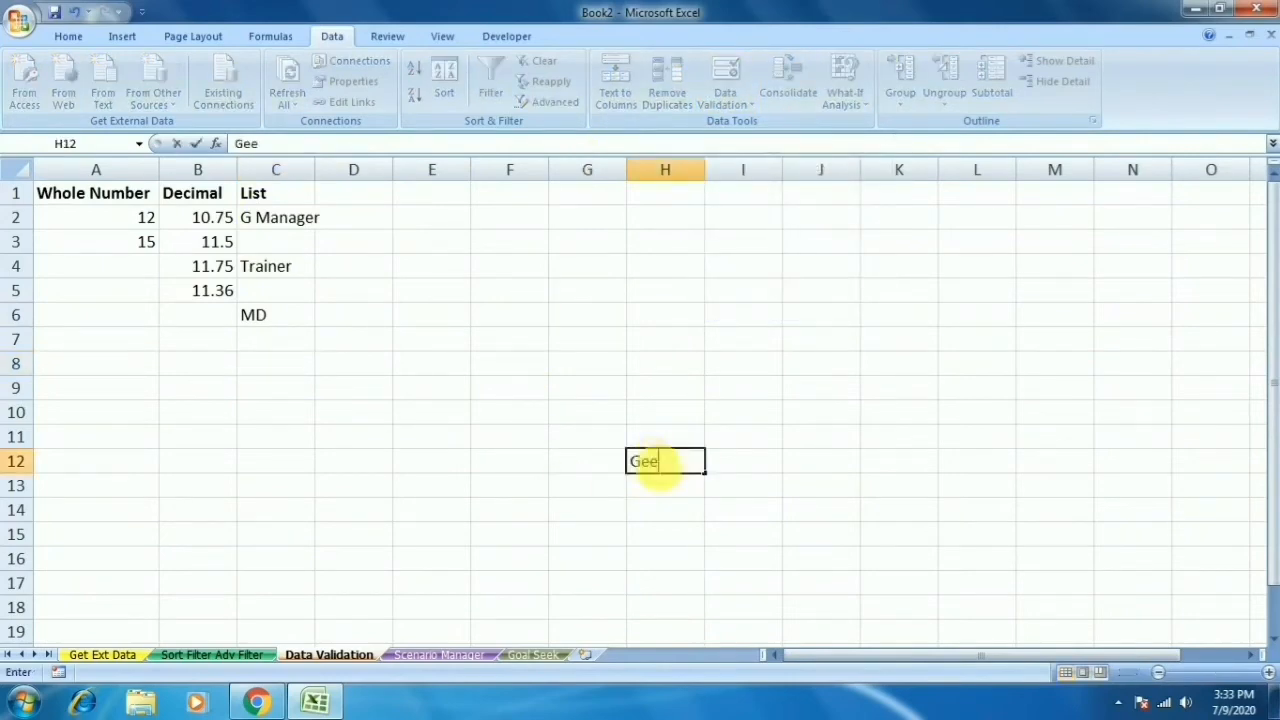
text(ta)
key(Return)
text(harash)
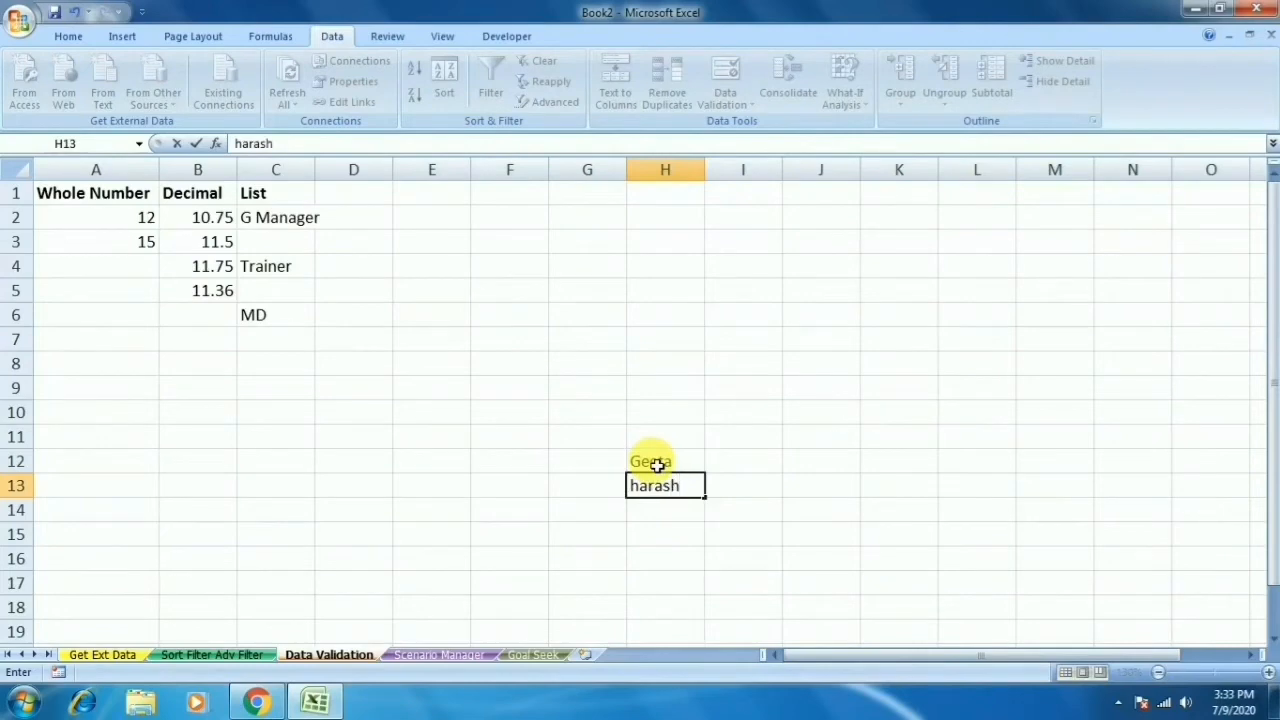
key(Return)
text(tarun)
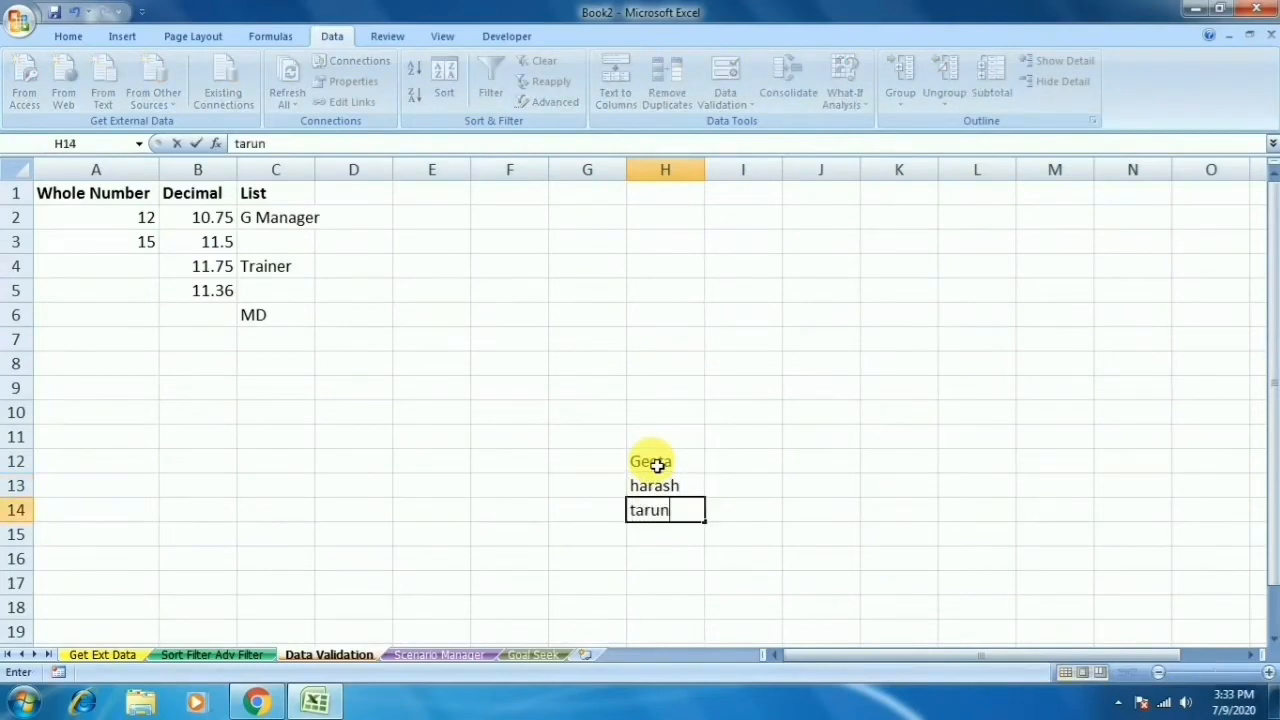
key(Return)
Step: Add three more first names in H15:H17 to complete the source list
text(haras)
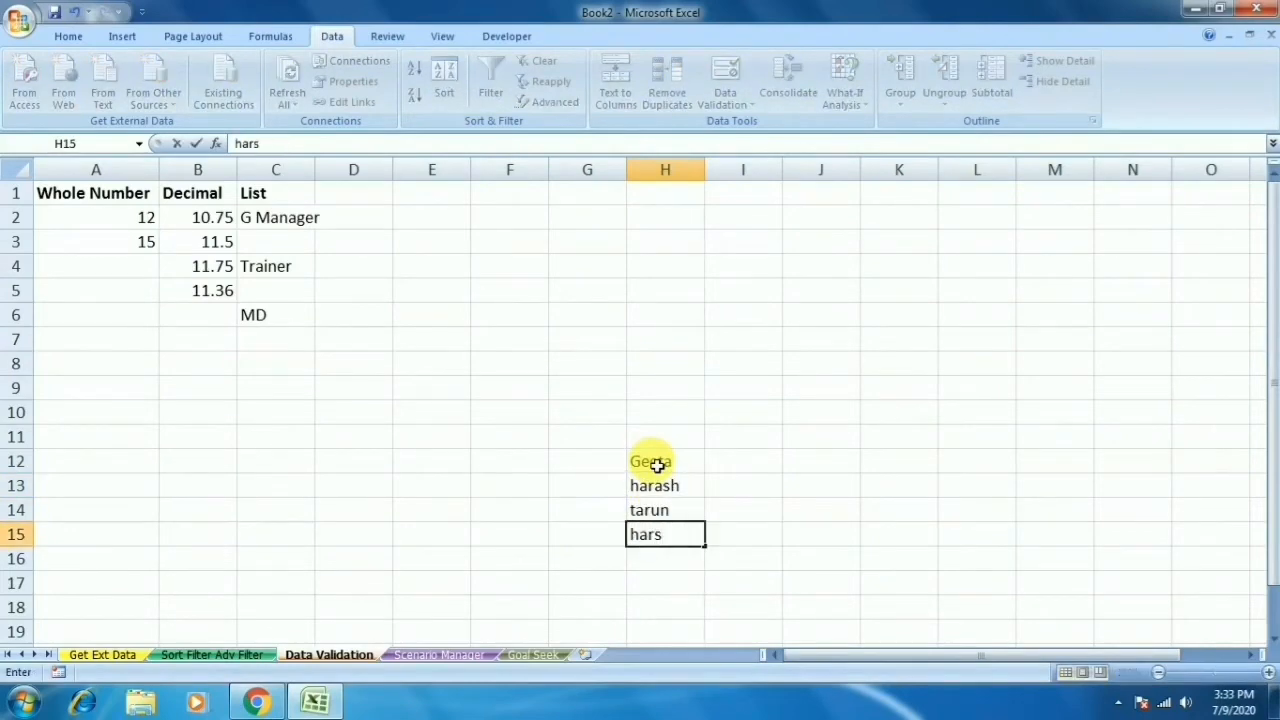
text(h)
key(BackSpace)
key(BackSpace)
text(ish)
key(Return)
text(jatin)
key(Return)
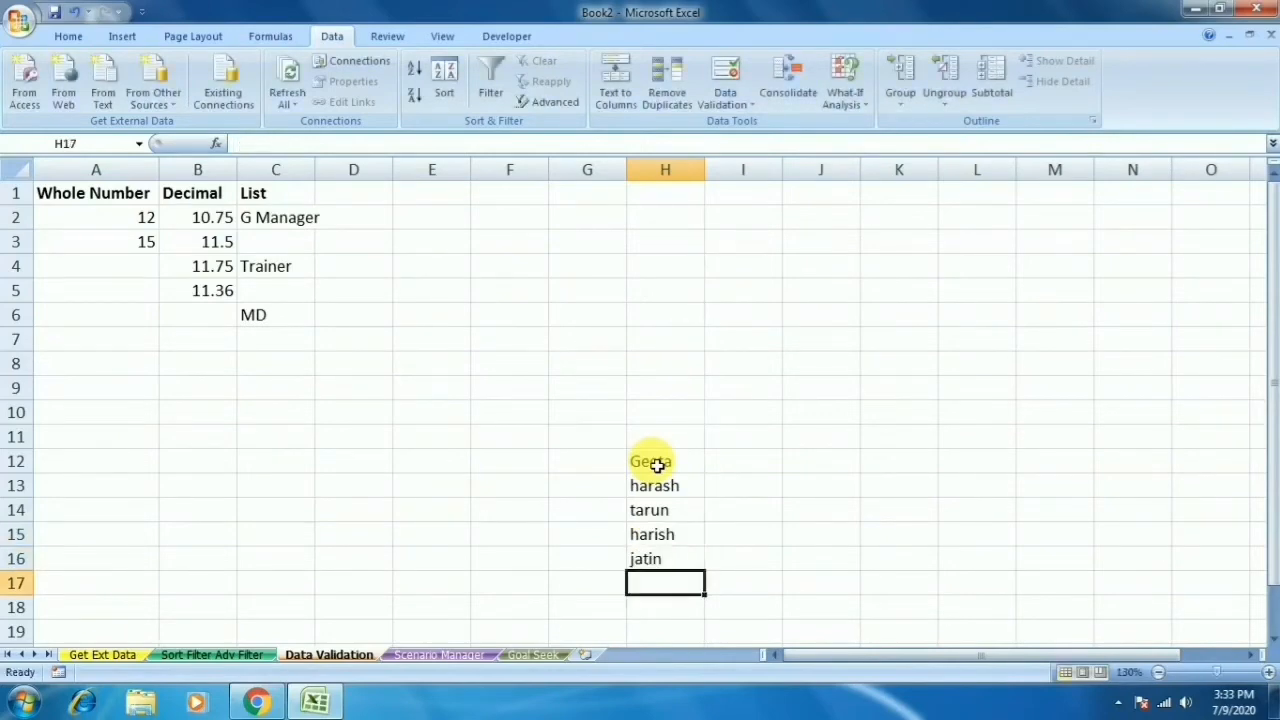
text(umesh)
key(Return)
key(Up)
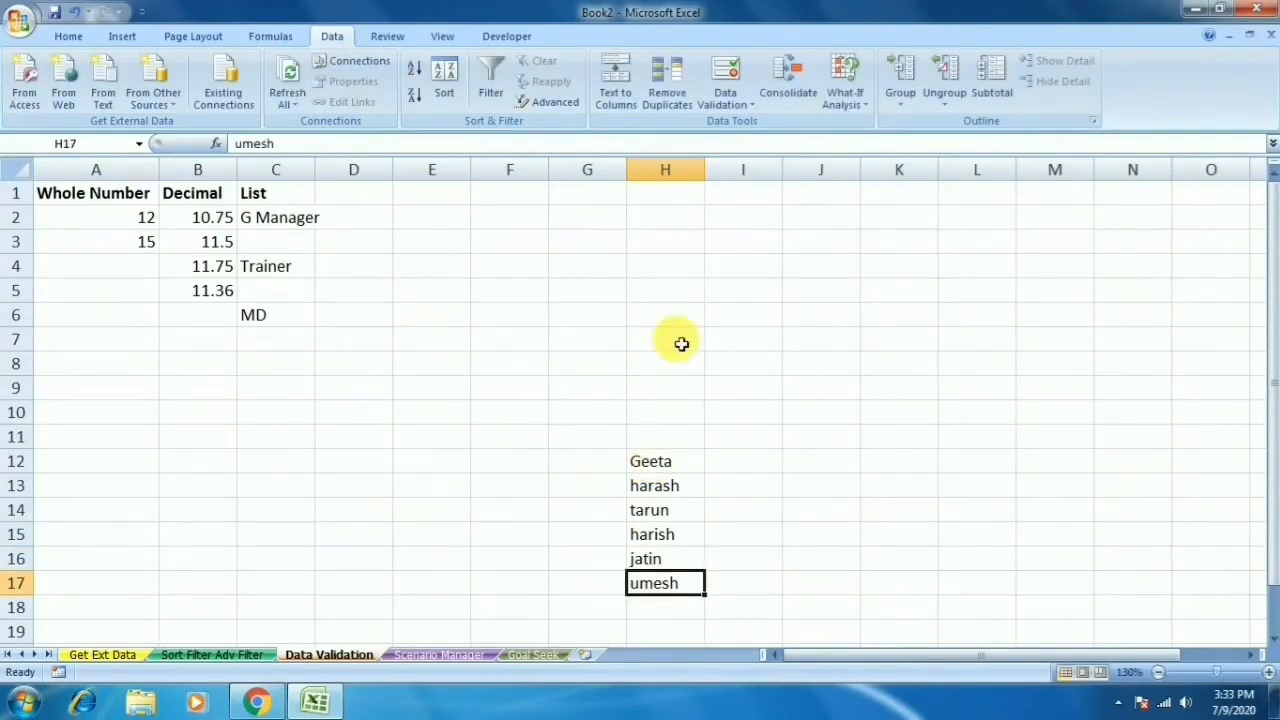
Step: Apply a List validation to E14:E18 with the source =$H$12:$H$17, and check the dropdown in E14
click(455, 515)
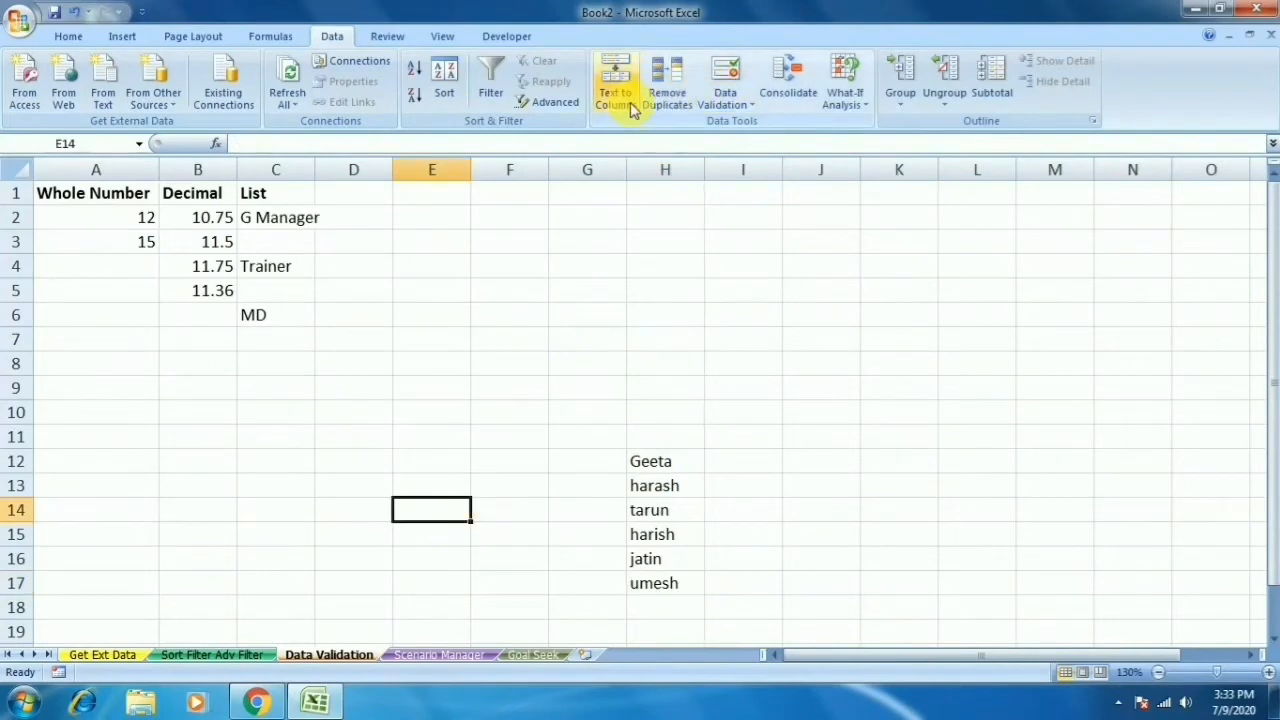
drag(423, 506, 425, 610)
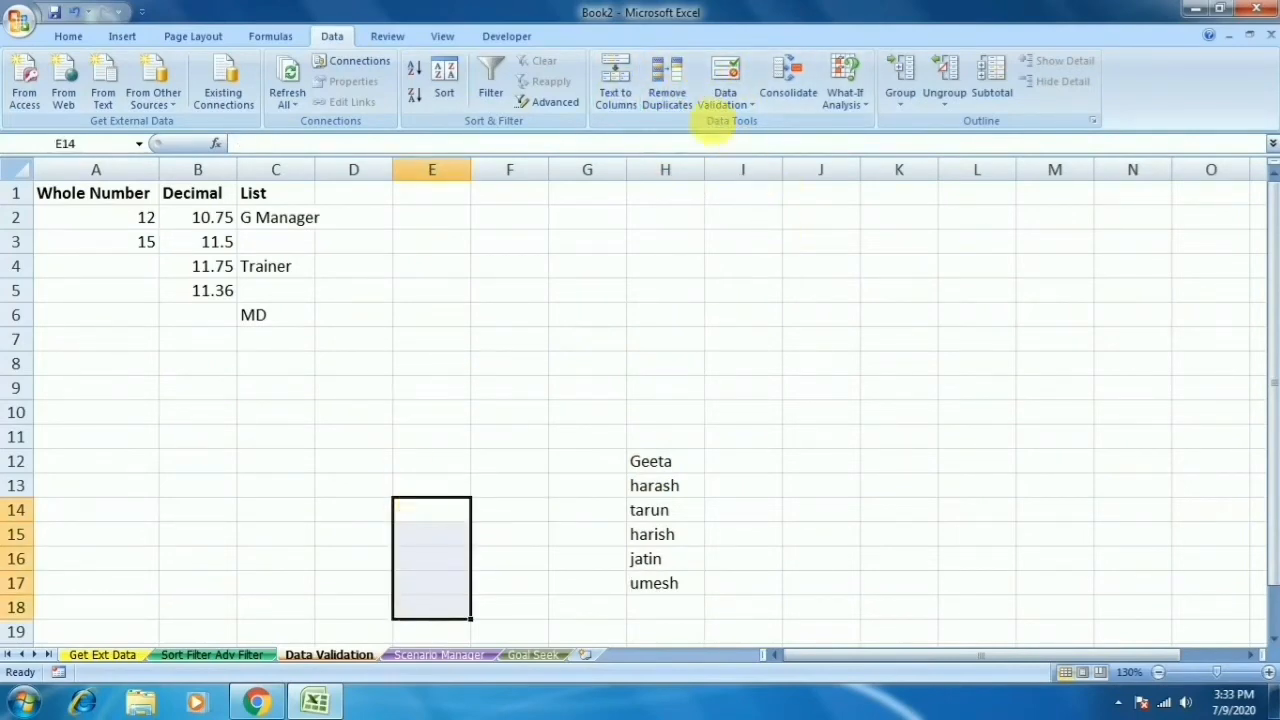
click(722, 104)
click(752, 123)
click(714, 237)
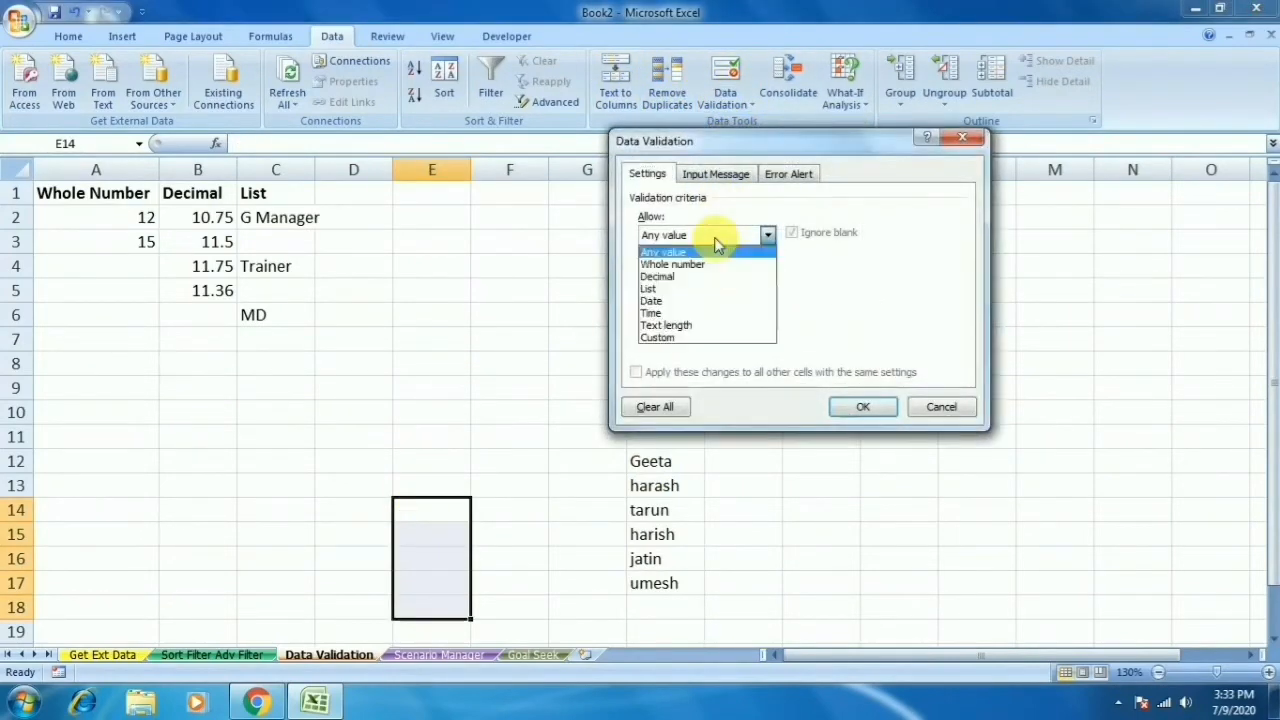
click(700, 288)
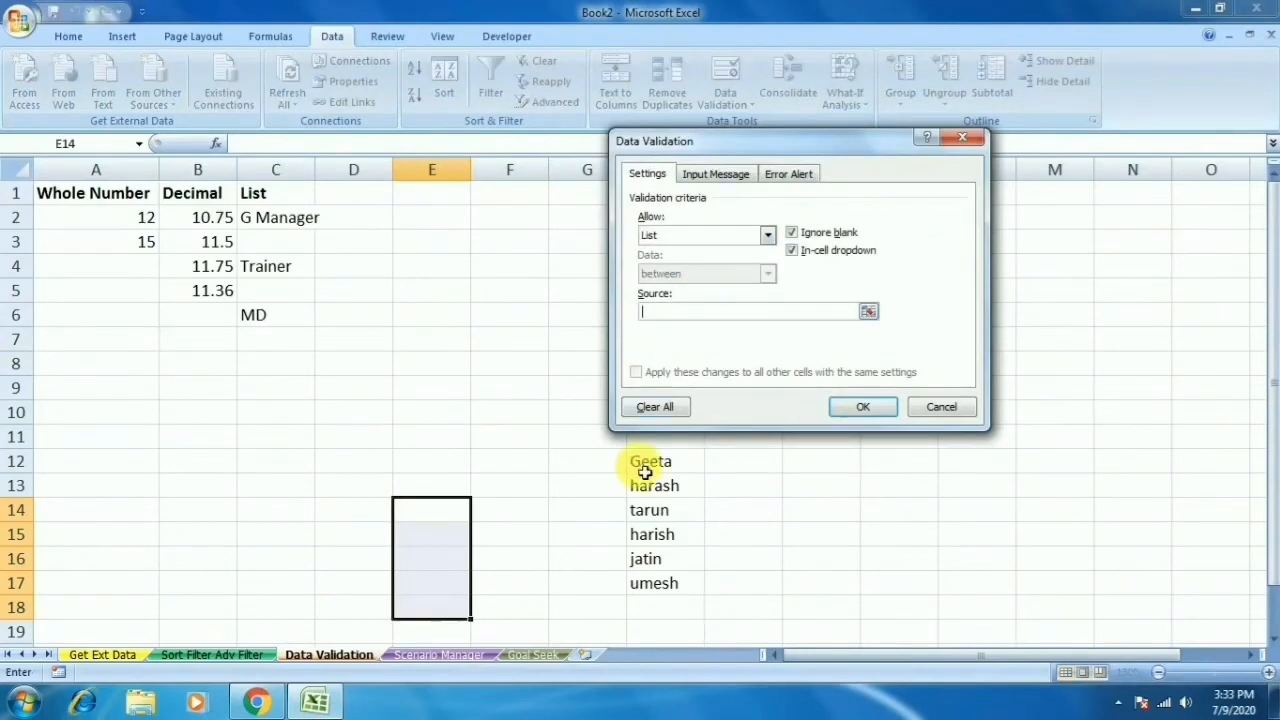
drag(645, 470, 655, 590)
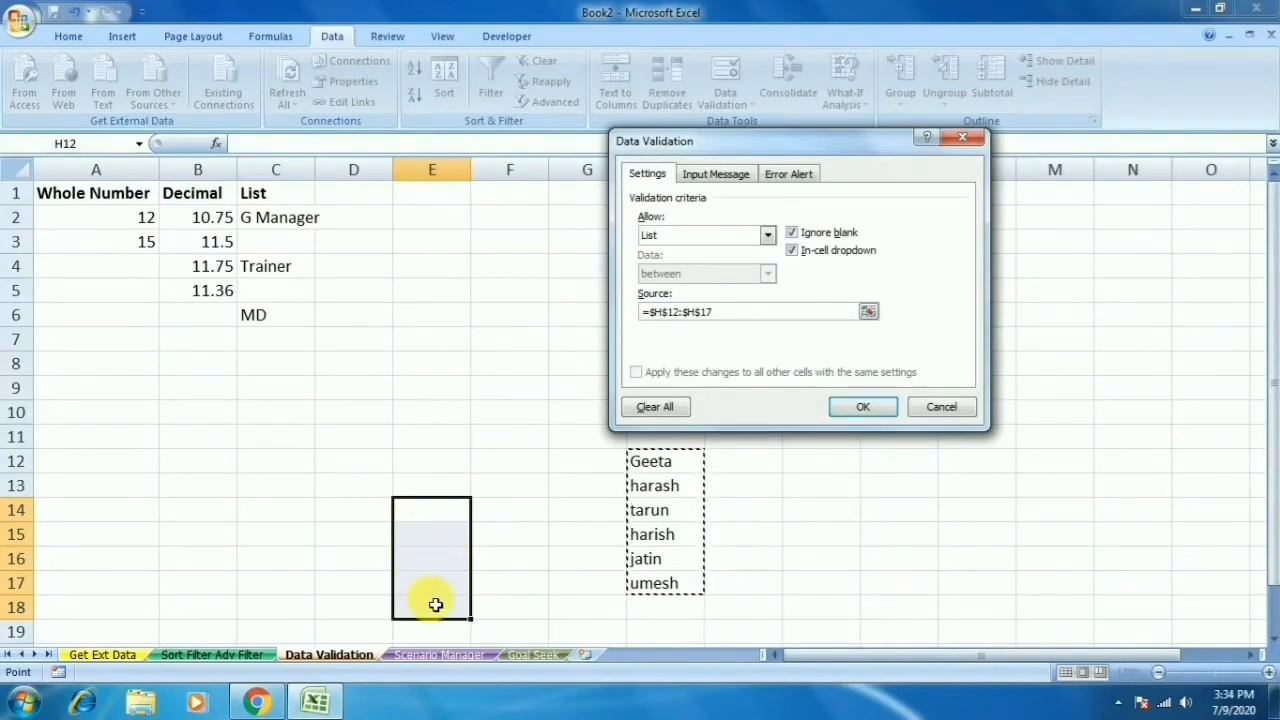
click(885, 404)
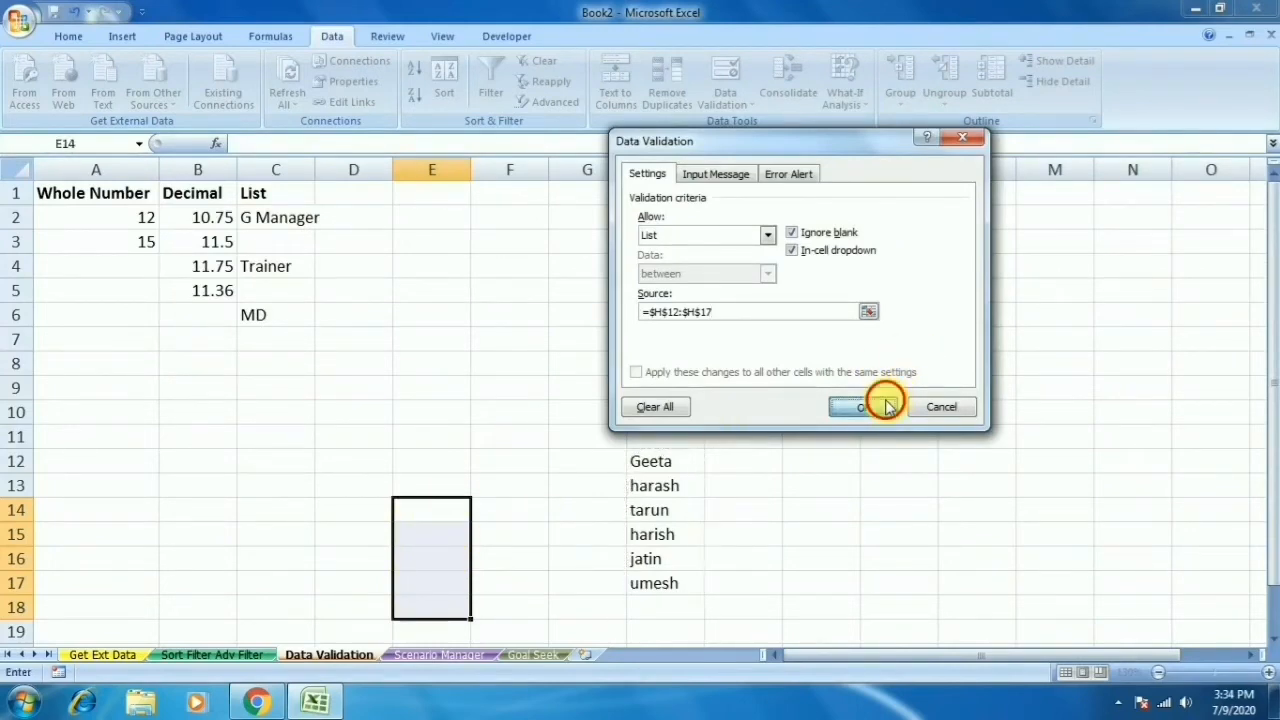
click(479, 512)
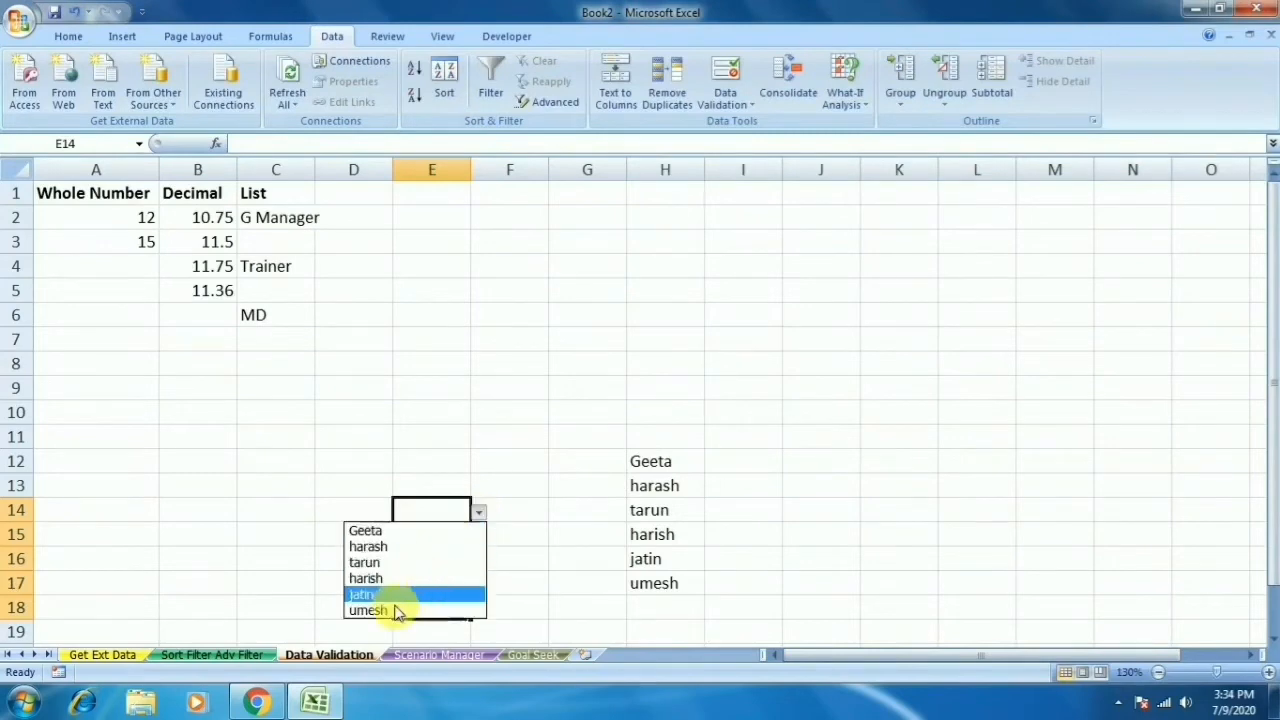
click(637, 409)
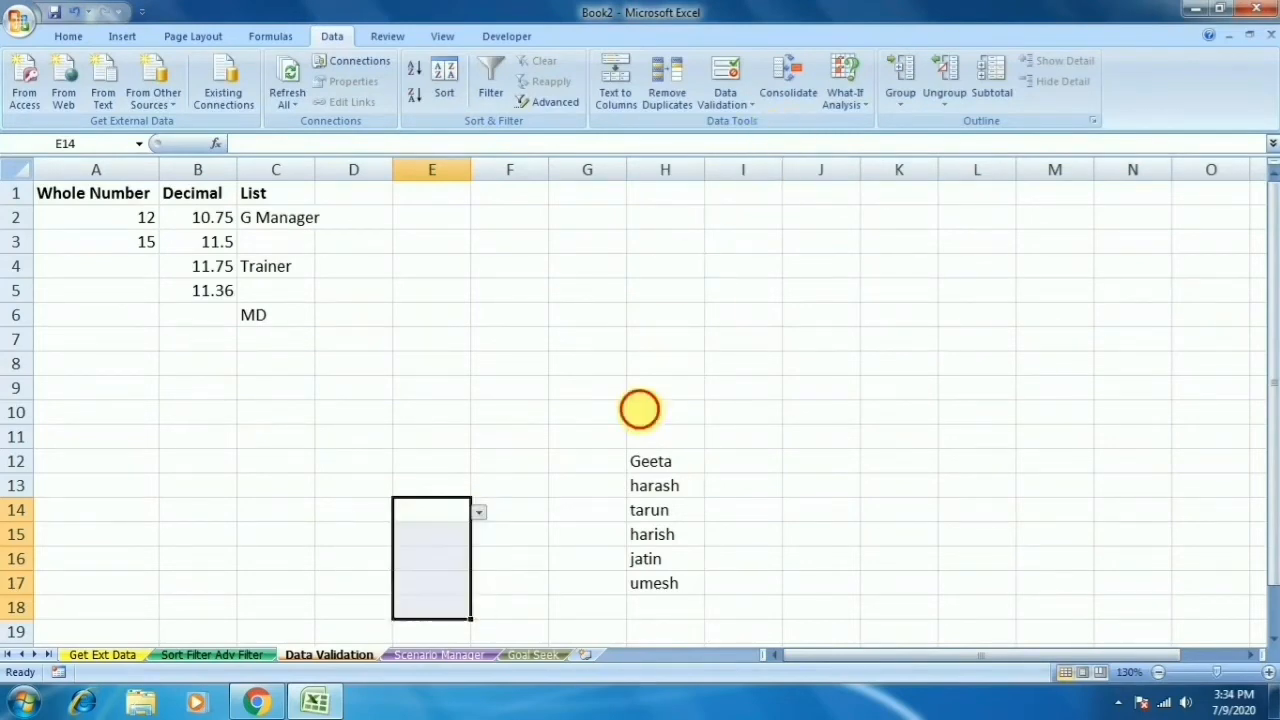
Step: Clear all data validation settings from cells E14:E18
click(727, 103)
click(740, 124)
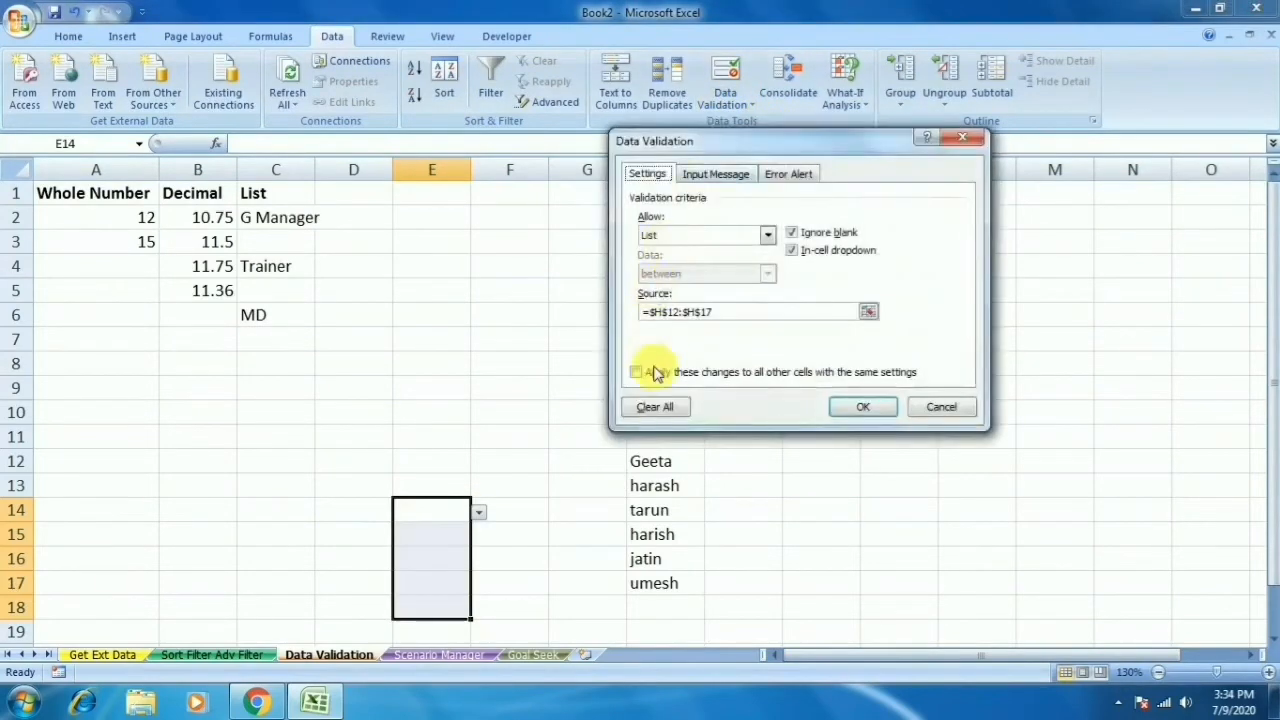
click(655, 406)
click(862, 406)
Step: Delete the list of names in H12:H17 and select cell D1
drag(634, 455, 634, 590)
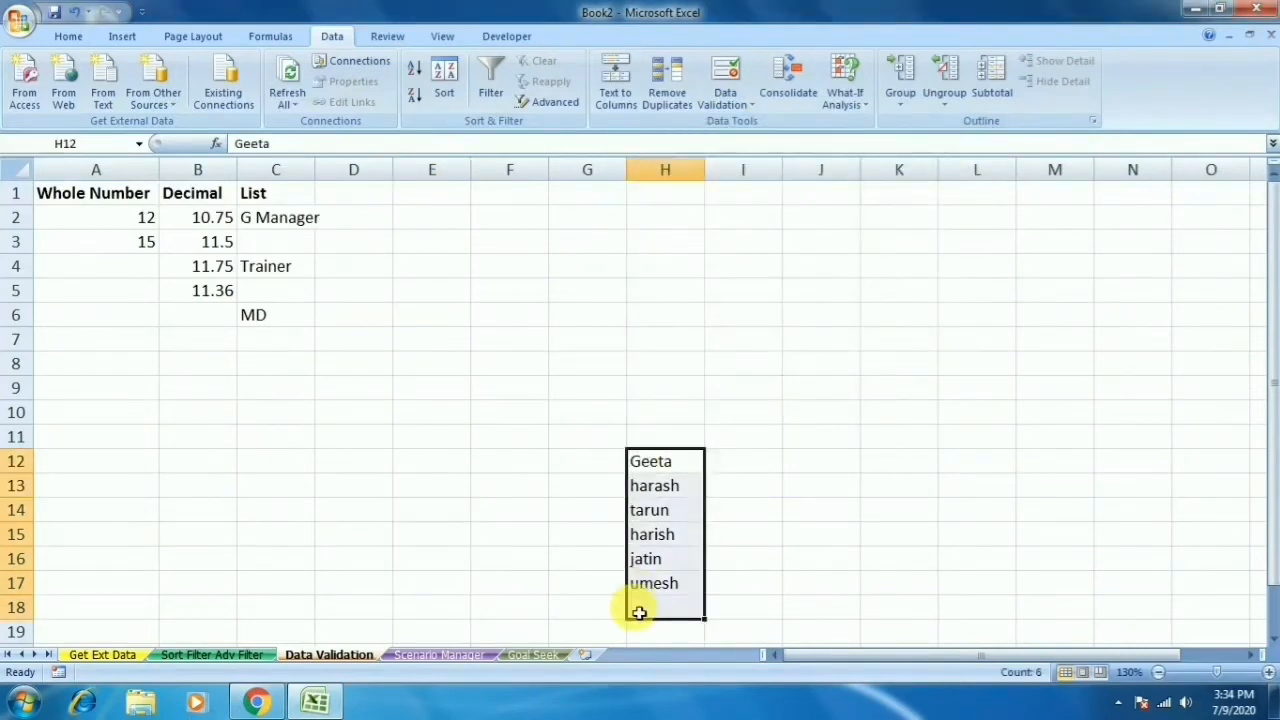
key(Delete)
click(510, 388)
click(355, 193)
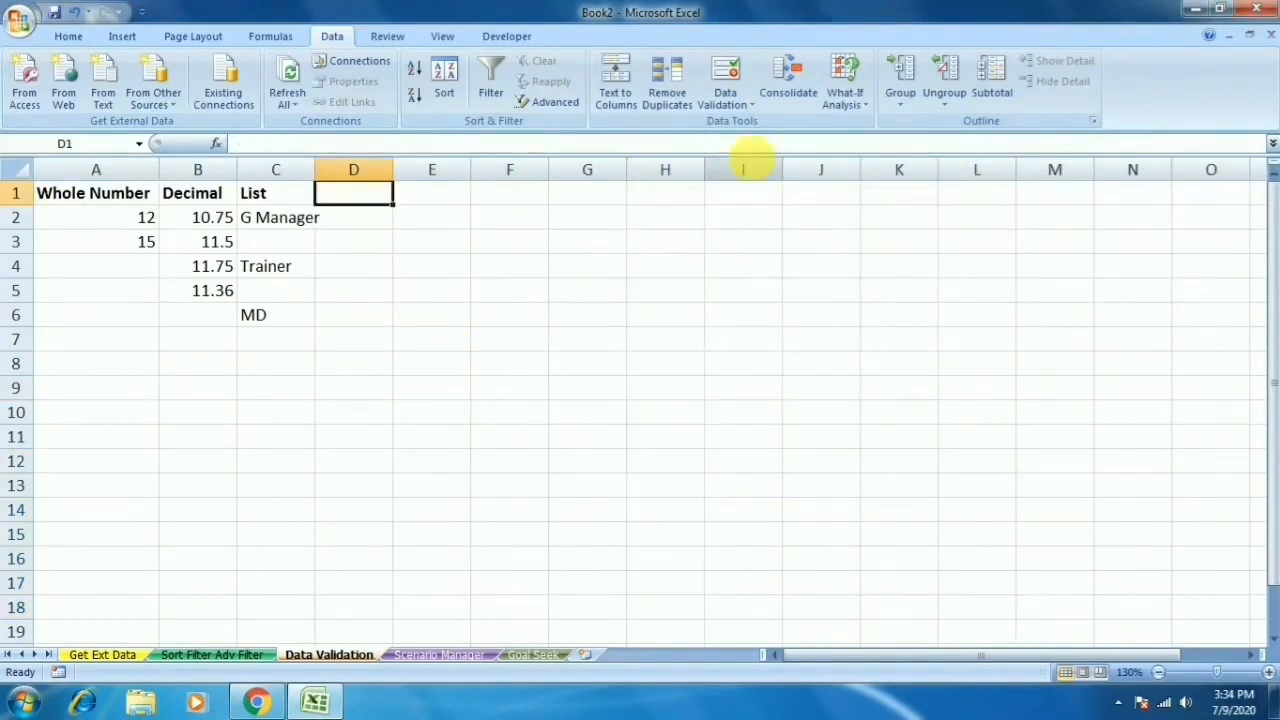
click(727, 100)
click(771, 126)
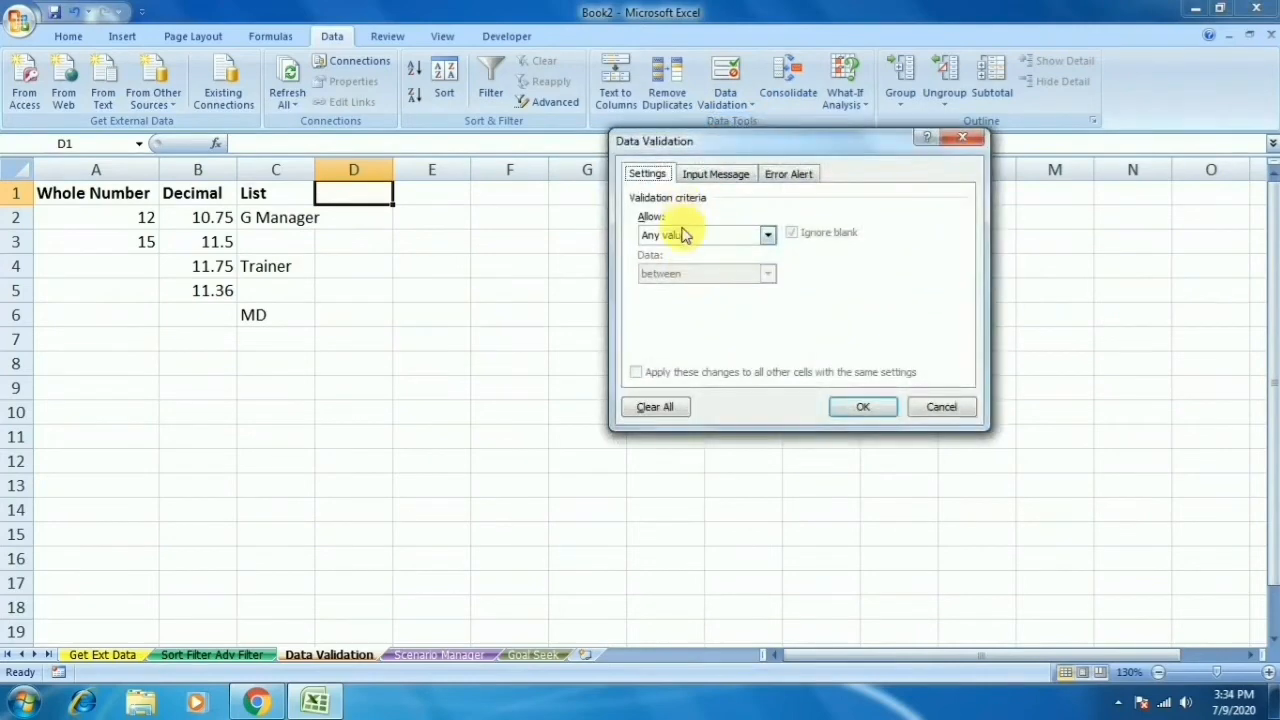
click(686, 233)
key(Escape)
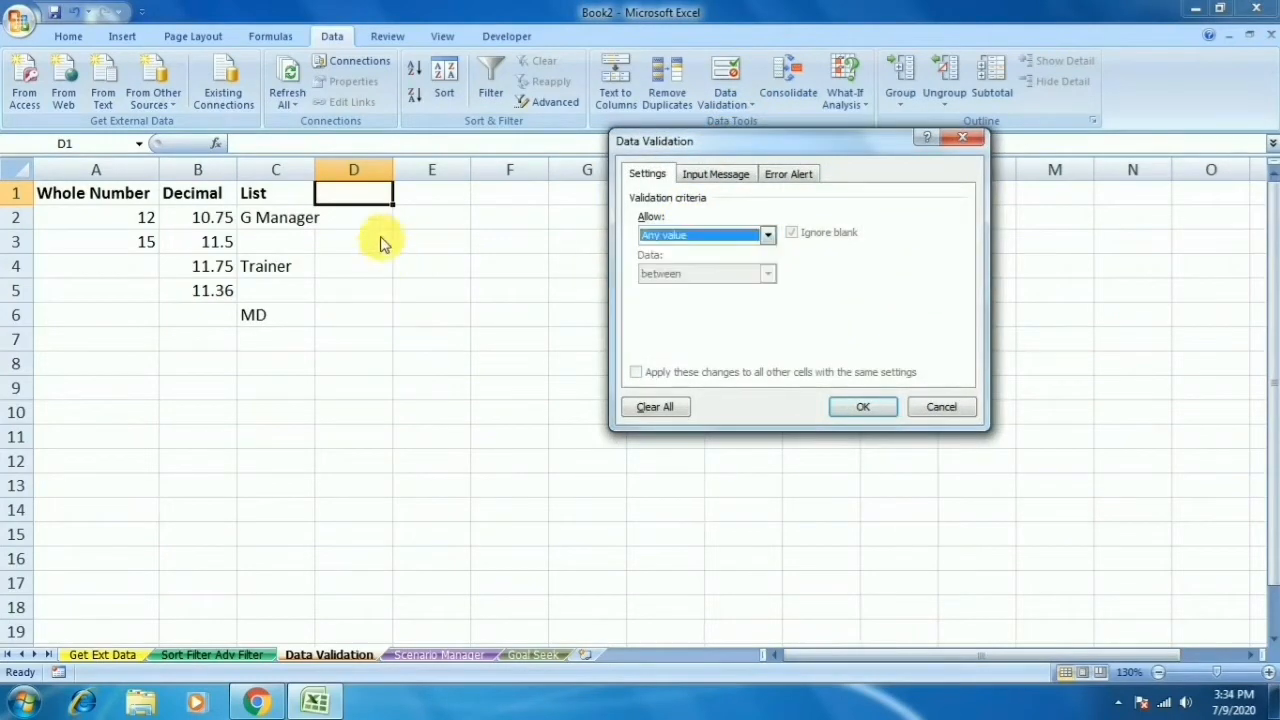
key(Escape)
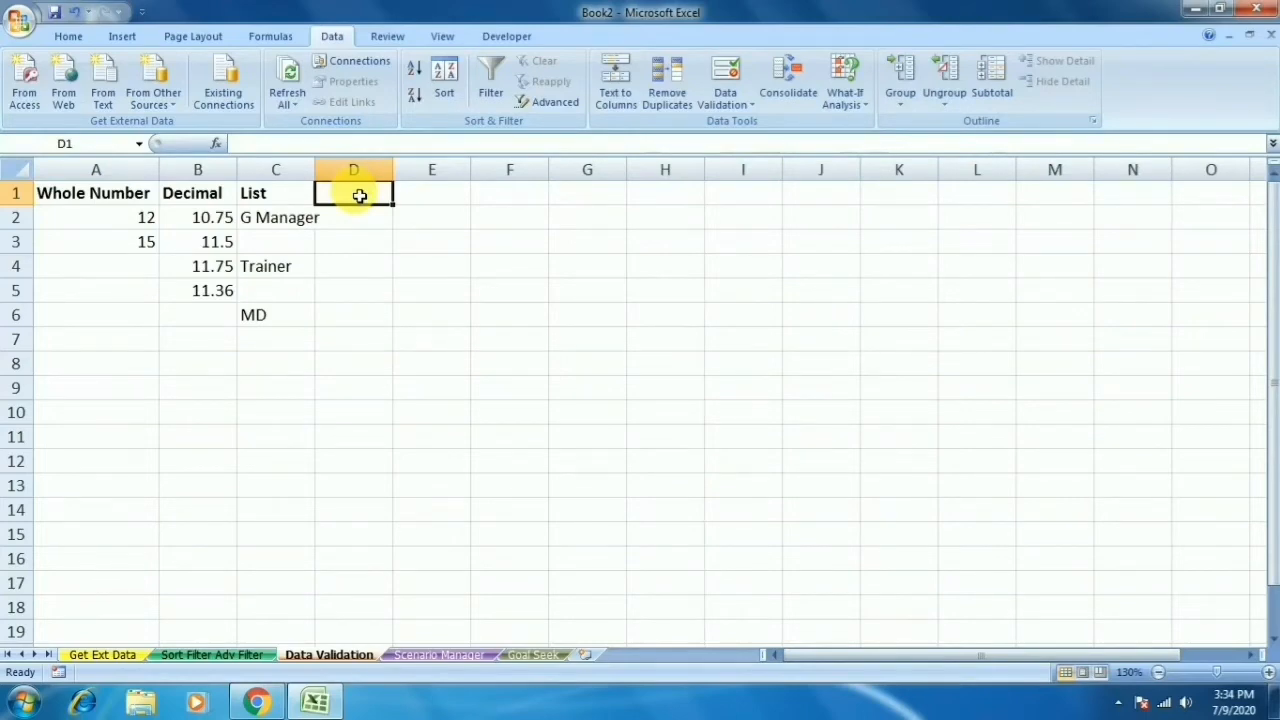
Step: Enter the heading Date in D1 and select cells D2:D10 below it
text(Date)
key(Return)
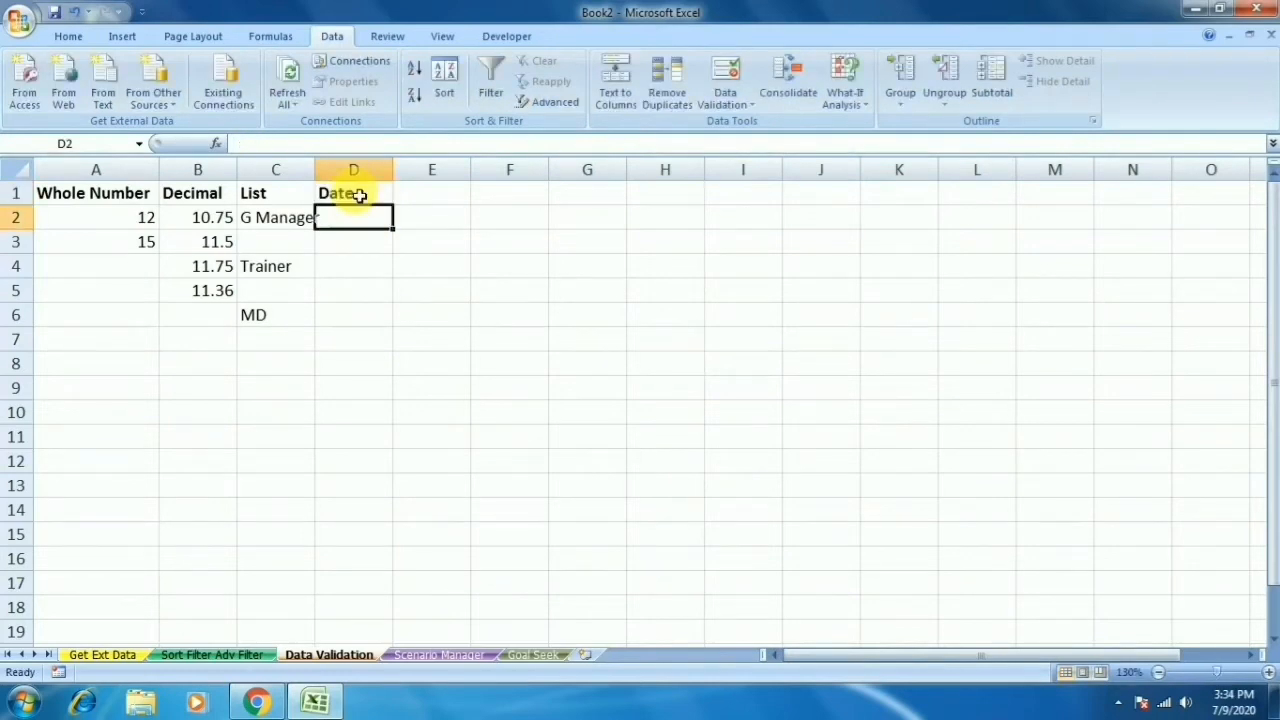
key(shift+Down)
key(shift+Down)
key(shift+Down)
key(shift+Down)
key(shift+Down)
key(shift+Down)
key(shift+Down)
key(shift+Down)
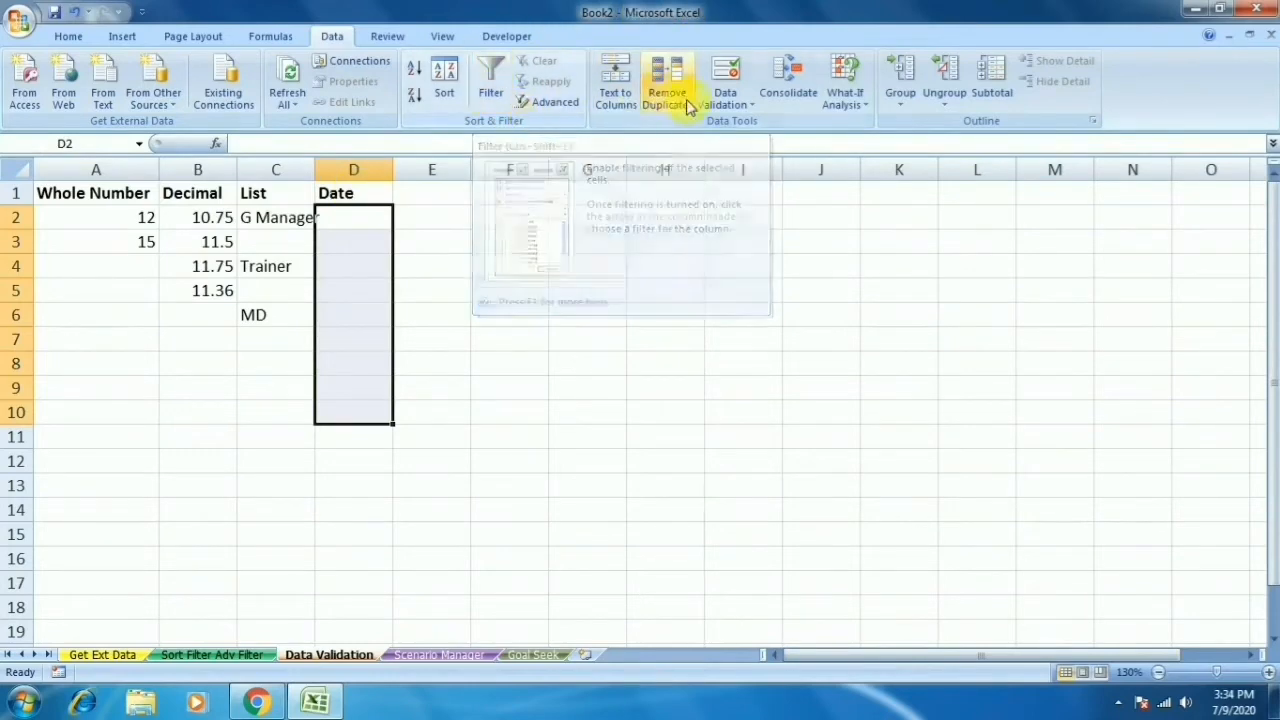
Step: Set the data validation of the selected cells in the Date column to allow only dates
click(735, 108)
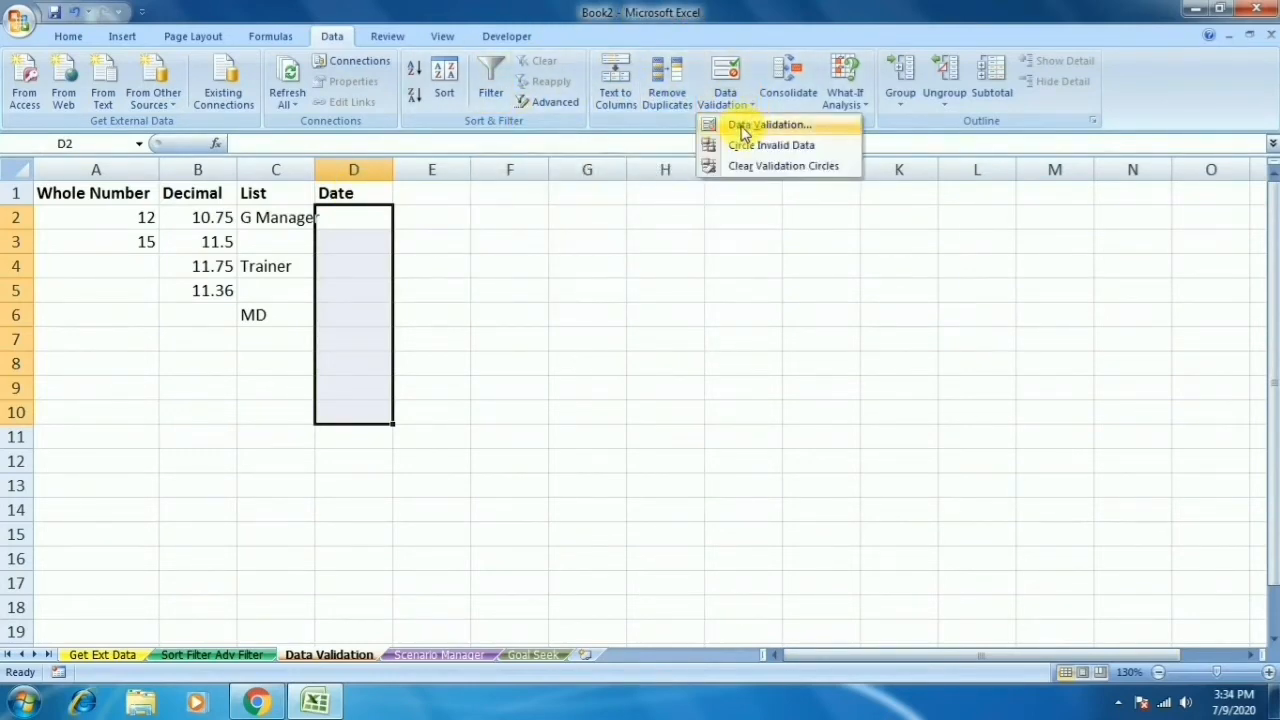
click(745, 127)
click(700, 234)
click(713, 298)
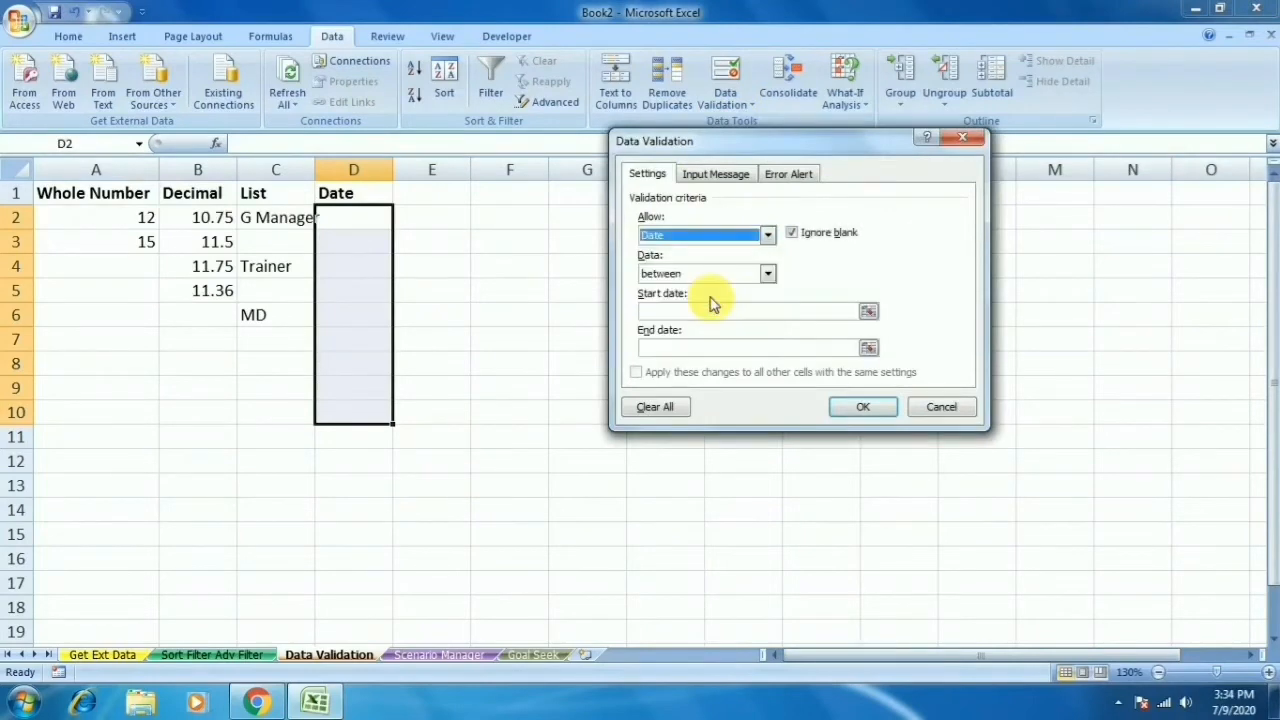
Step: Try to limit the dates to between 1-6-2020 and 30-6-2020
click(664, 313)
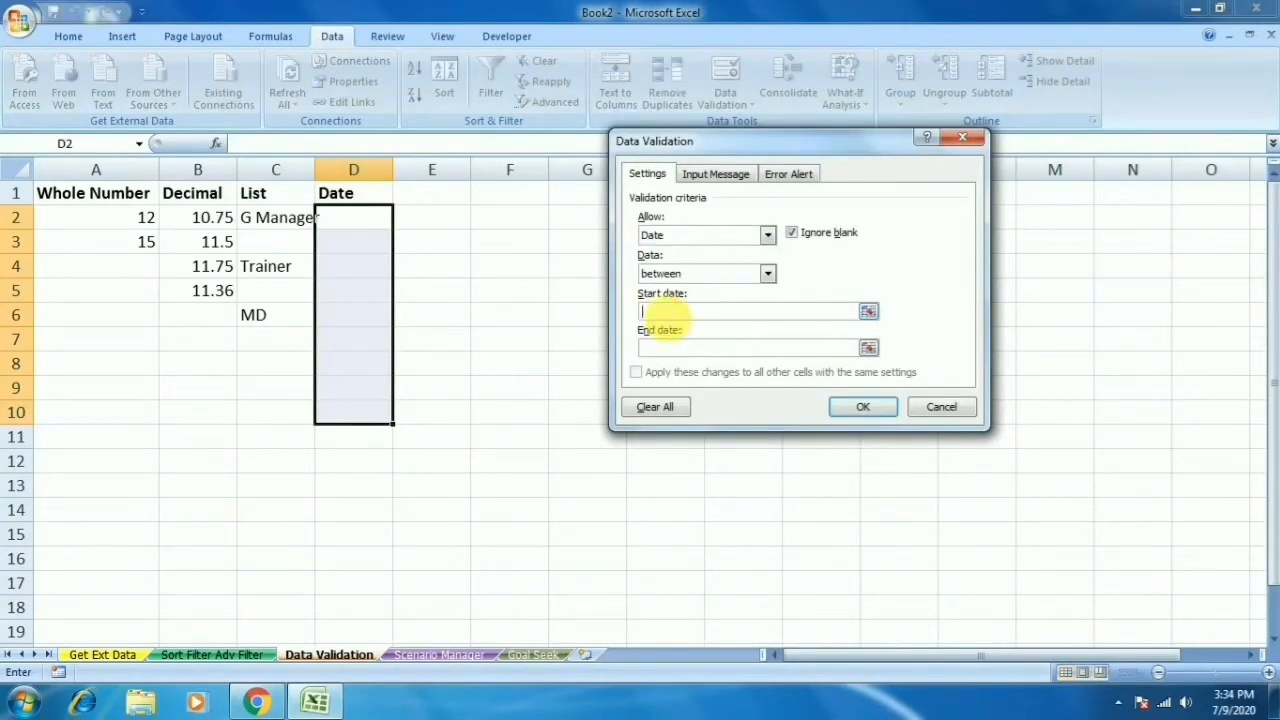
text(1-6-2020)
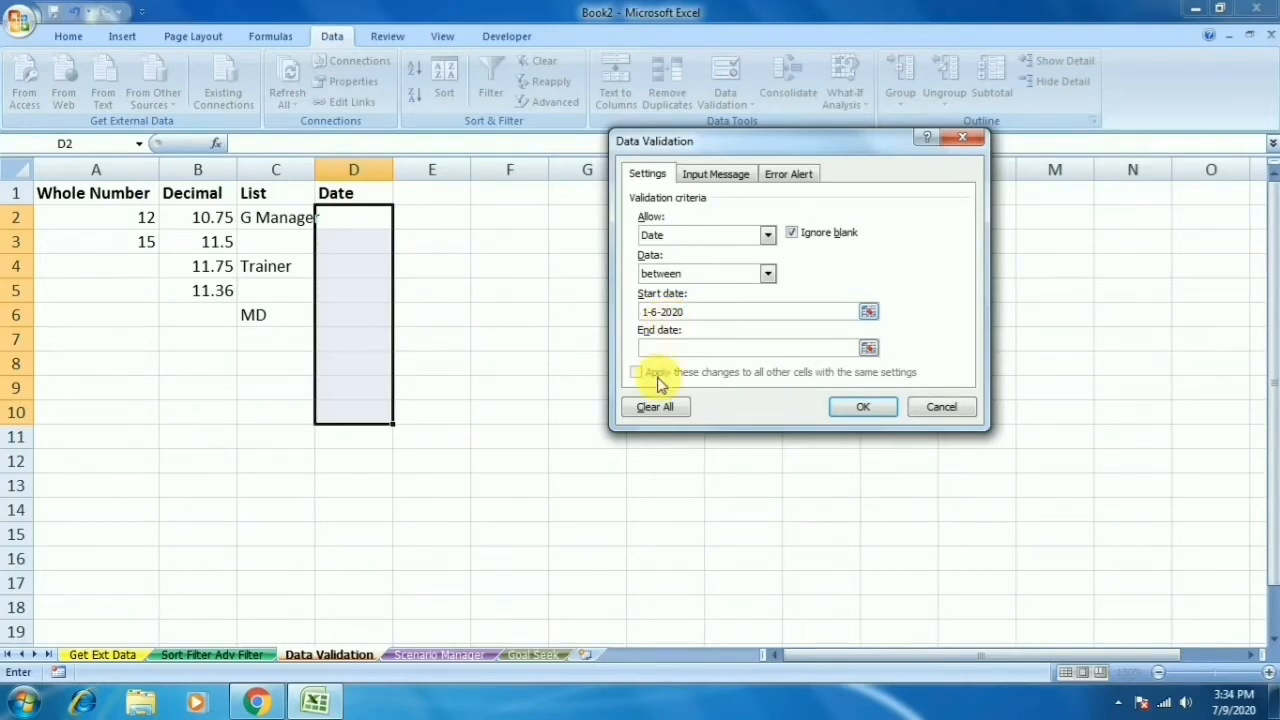
click(677, 348)
text(30)
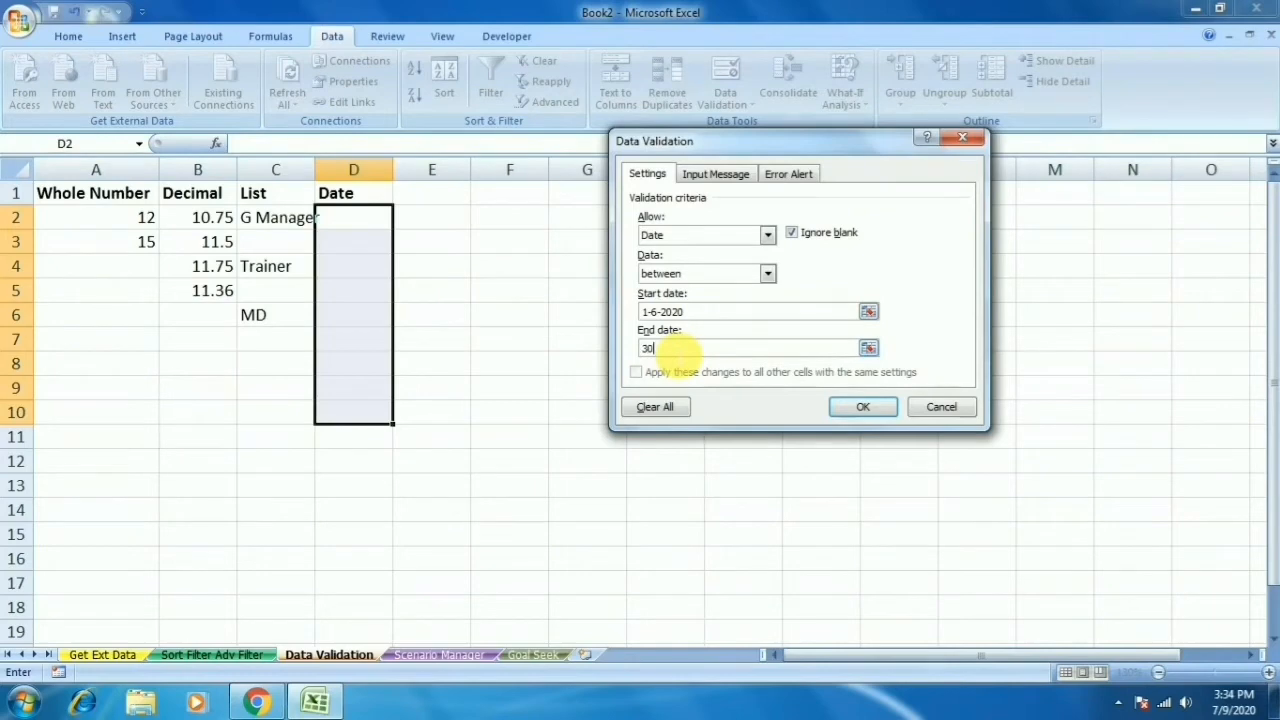
text(-6-2020)
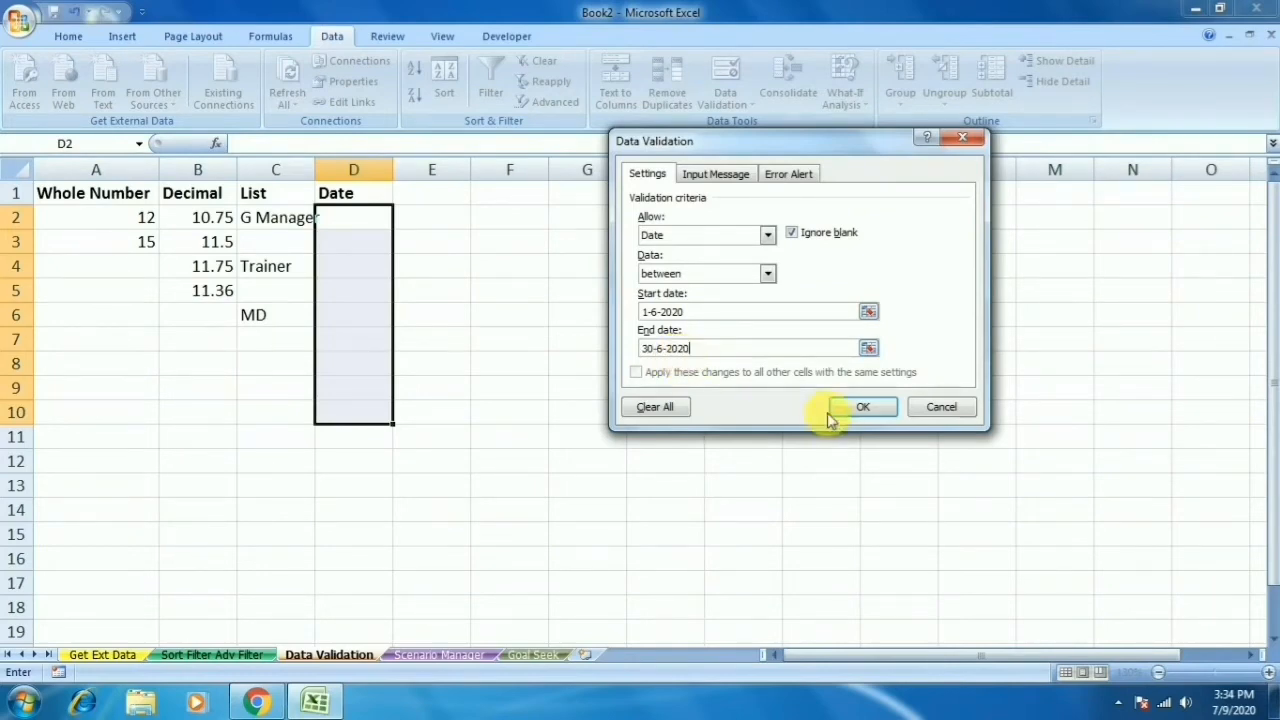
click(858, 406)
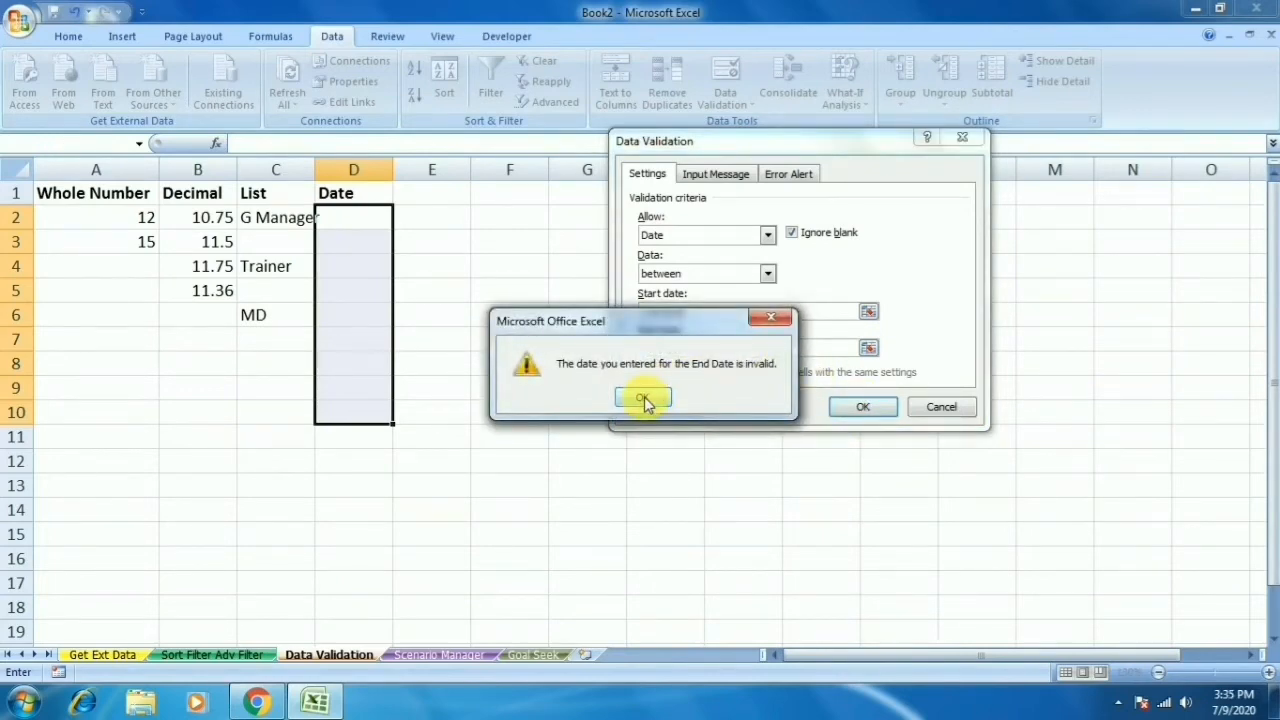
click(644, 397)
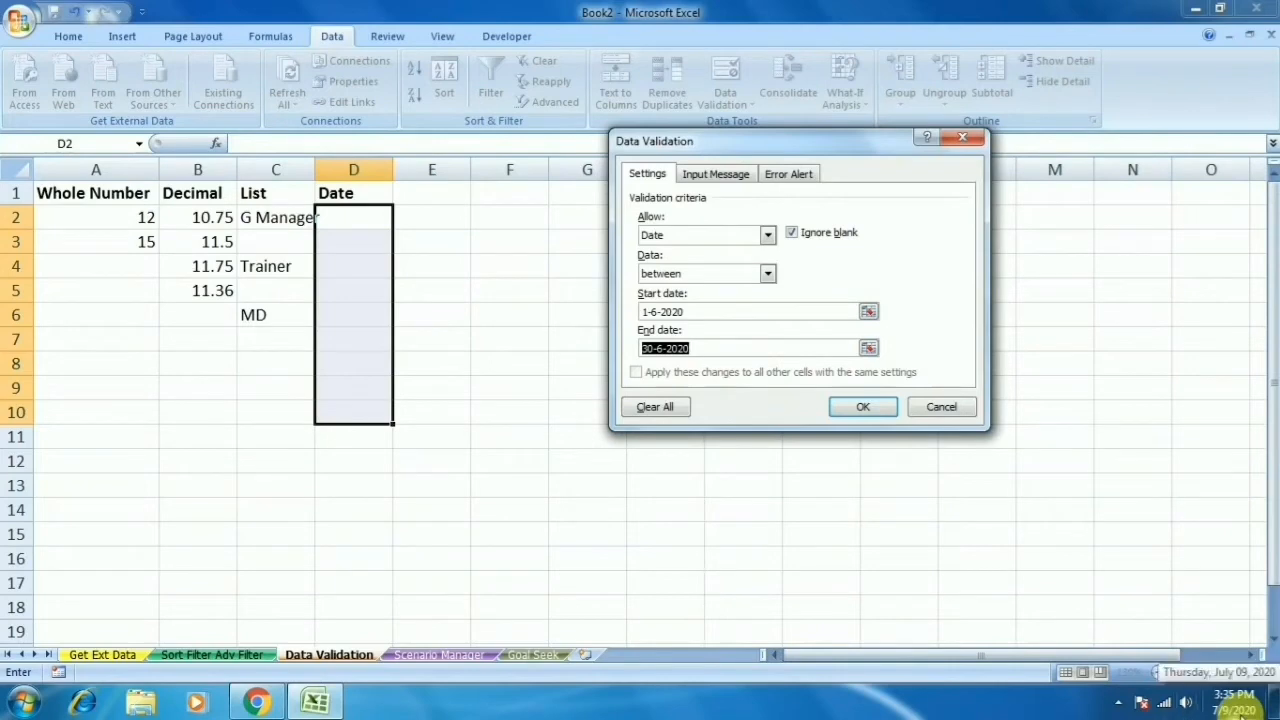
Step: Set the validation's start date to 6-1-2020 and end date to 6-30-2020, and apply the rule
key(shift+Tab)
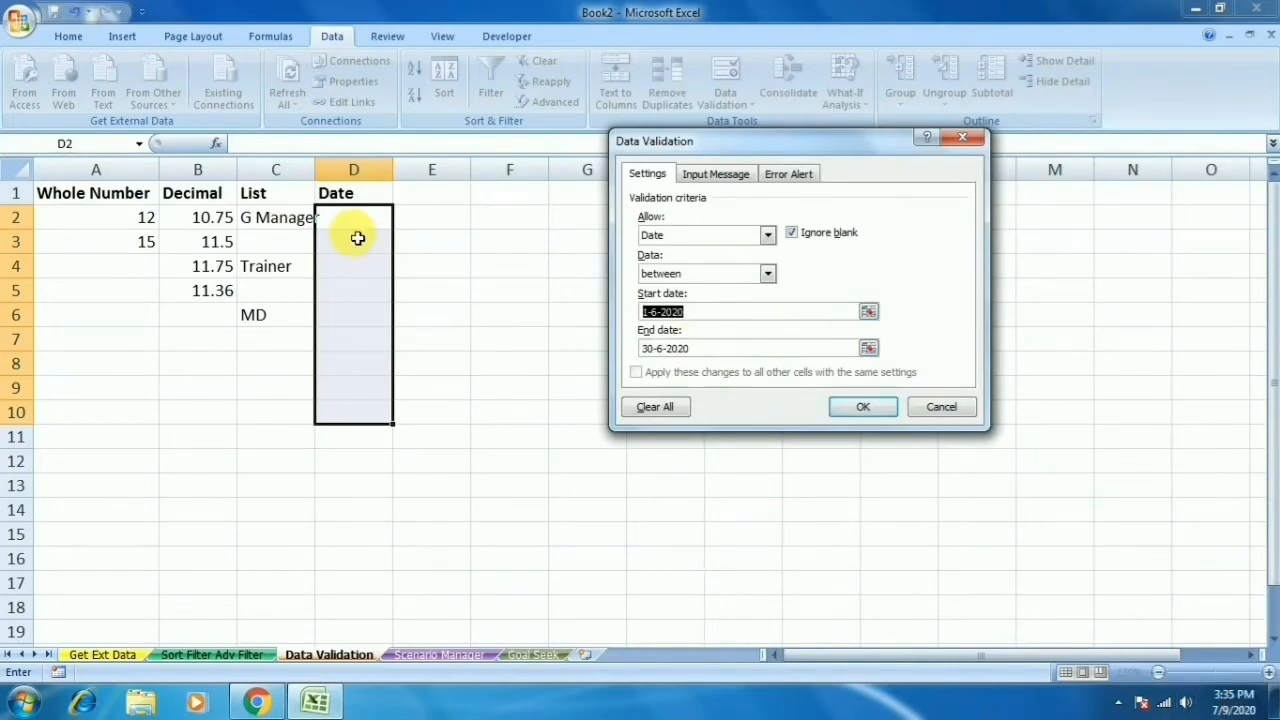
text(6-1-)
key(Tab)
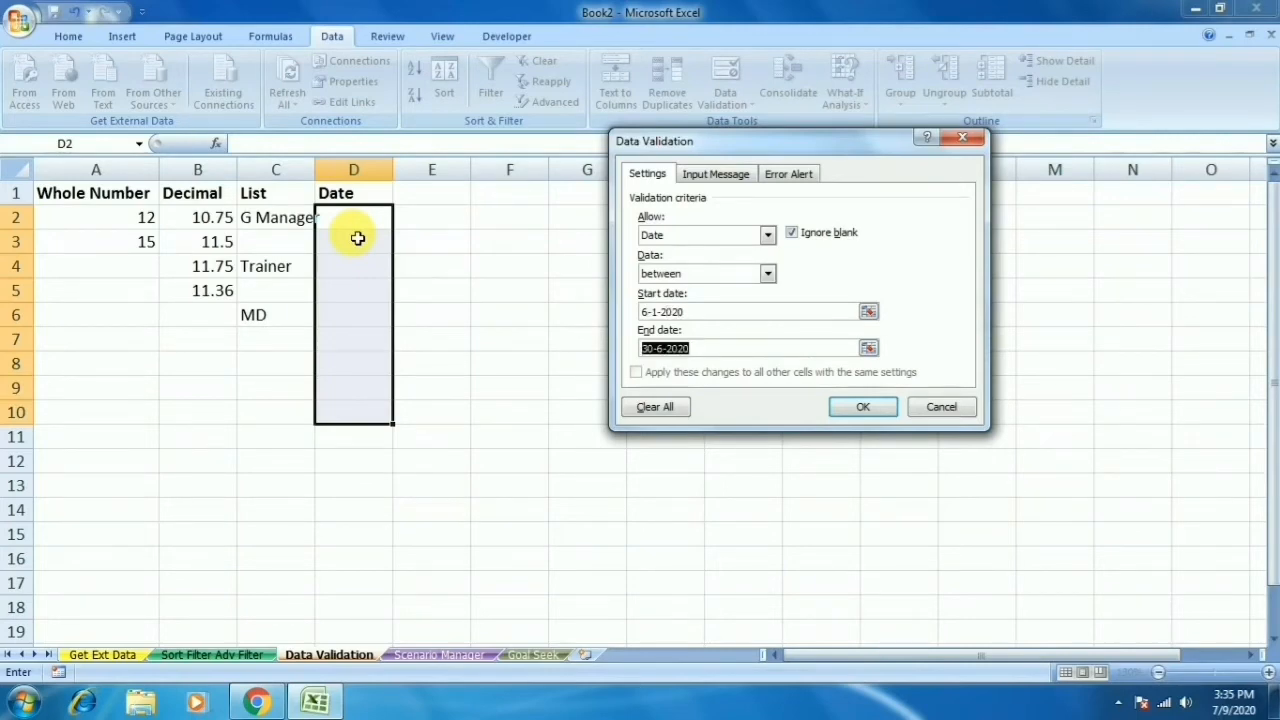
text(6-30-2020)
click(880, 408)
Step: Enter the date 6-1-2020 in cell D2
click(344, 229)
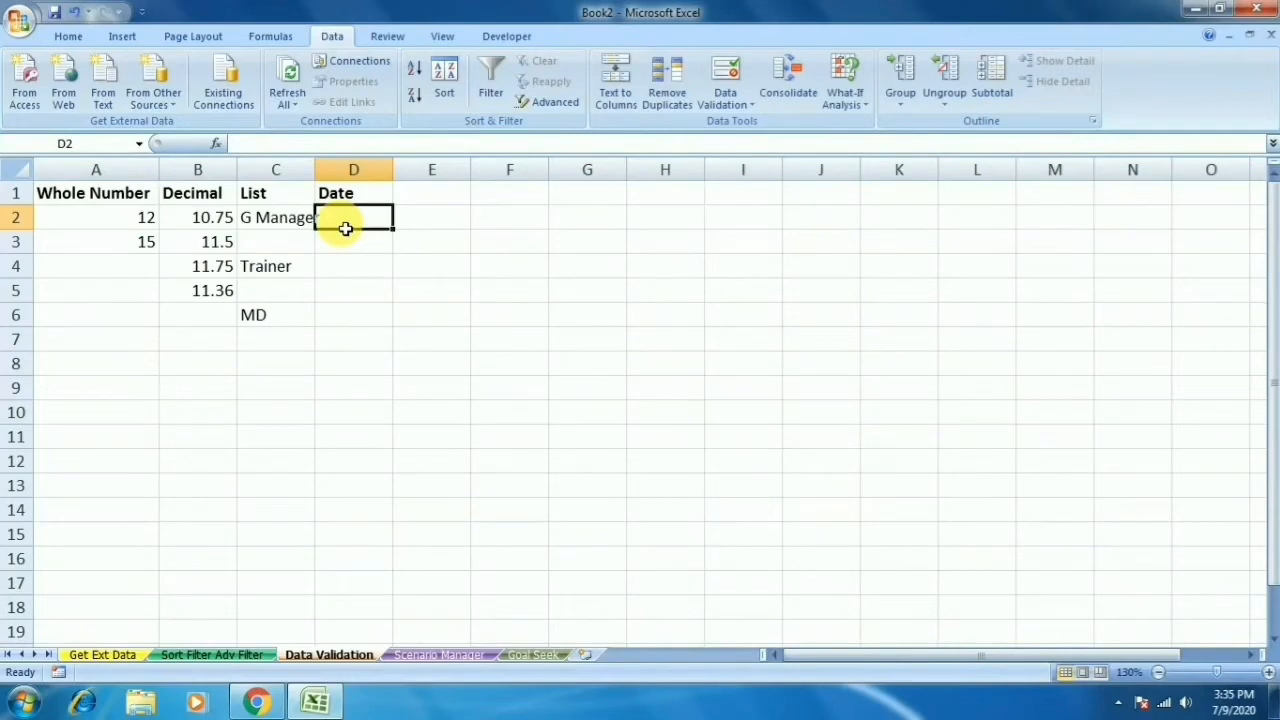
text(1)
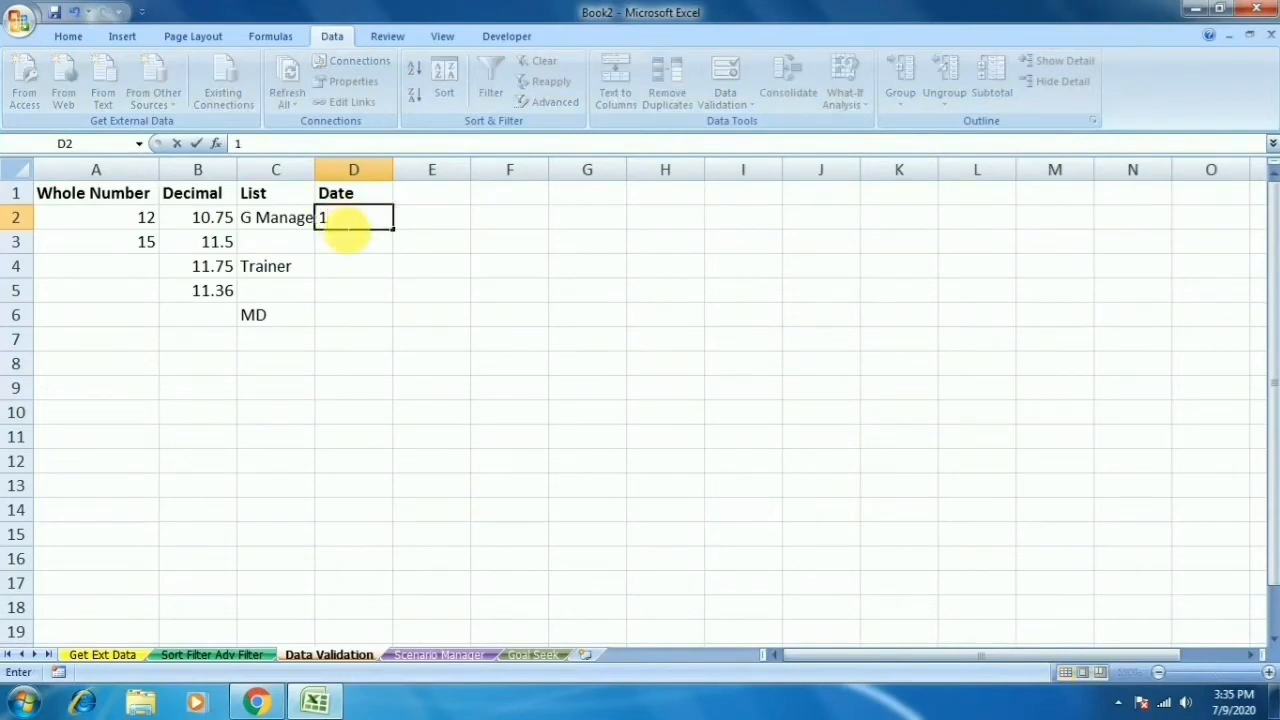
key(BackSpace)
text(6-1-2020)
key(Return)
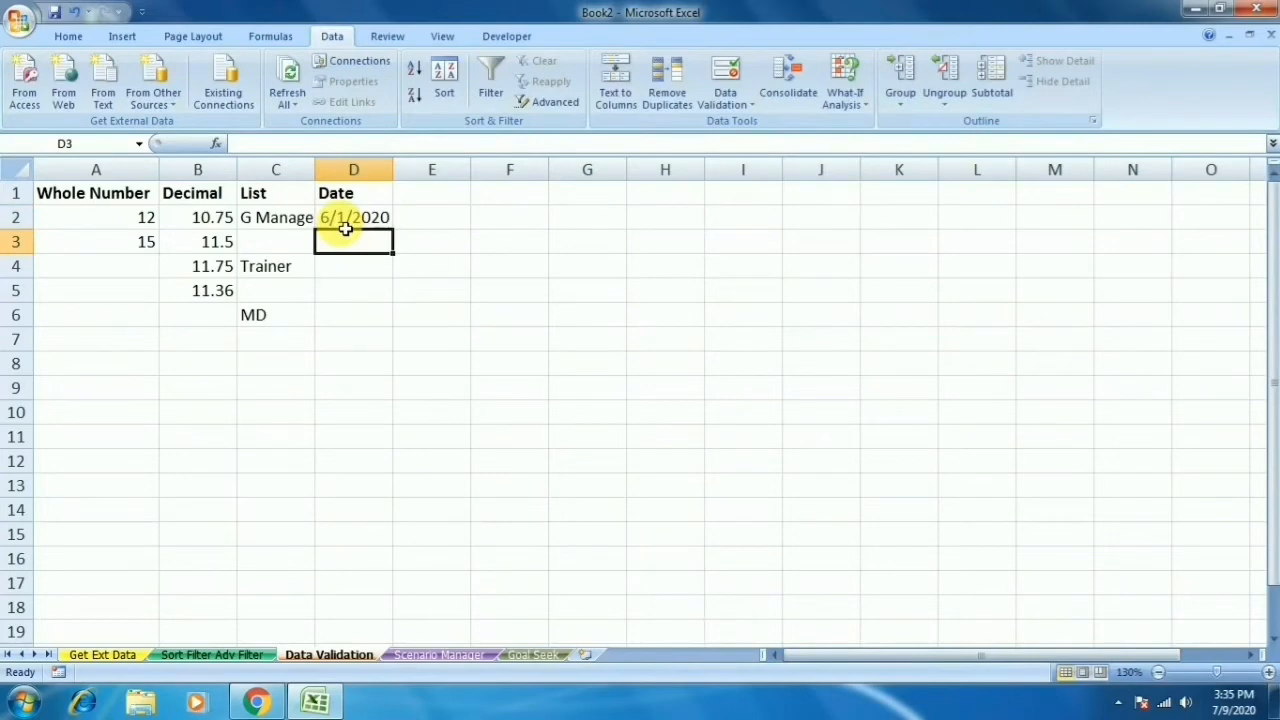
Step: Try to enter the out-of-range date 7-1-2020 in cell D3 to test the date rule
text(3)
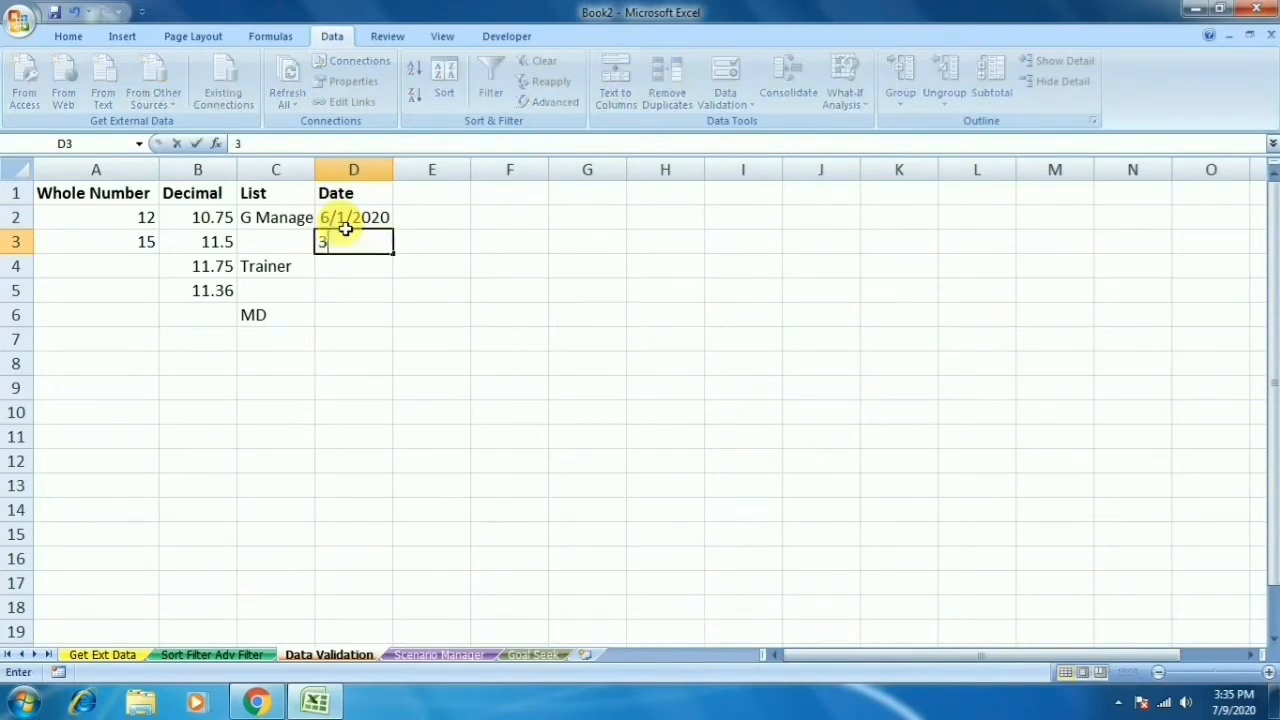
key(BackSpace)
text(1)
key(BackSpace)
text(7-1-2020)
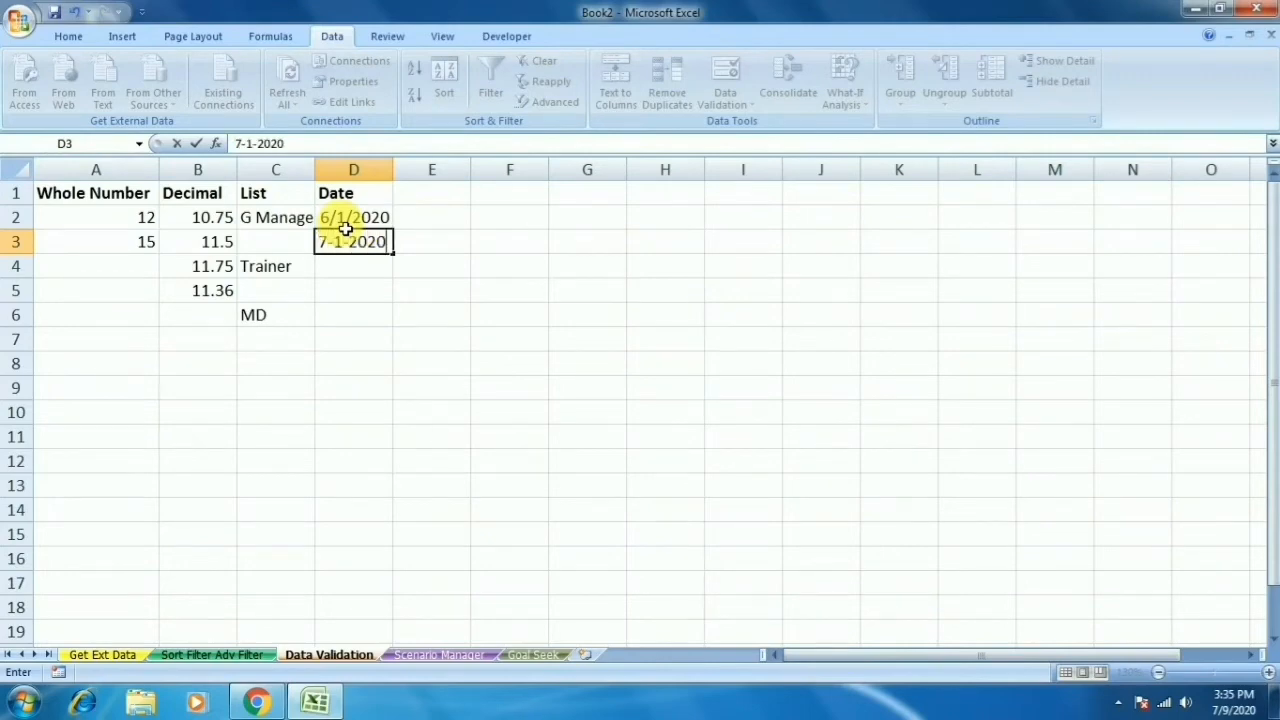
key(Return)
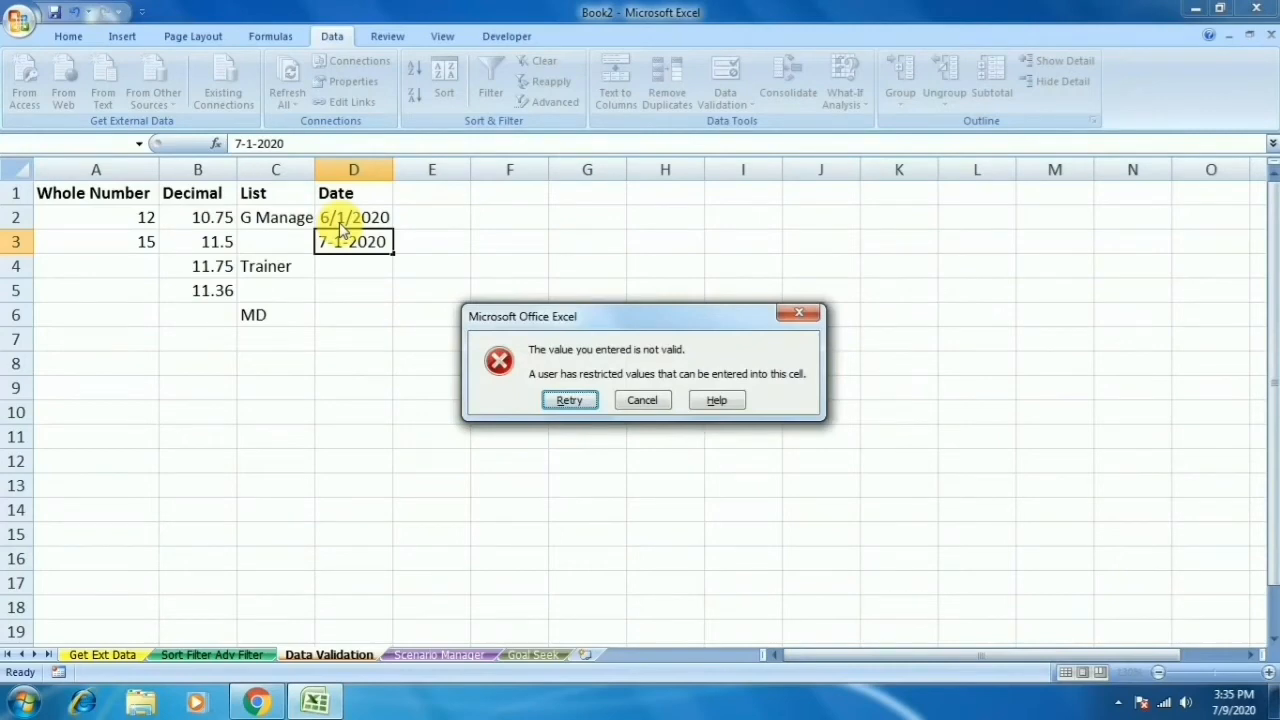
key(Escape)
Step: Enter the heading Time in E1 and select cells E2:E10 below it
click(424, 198)
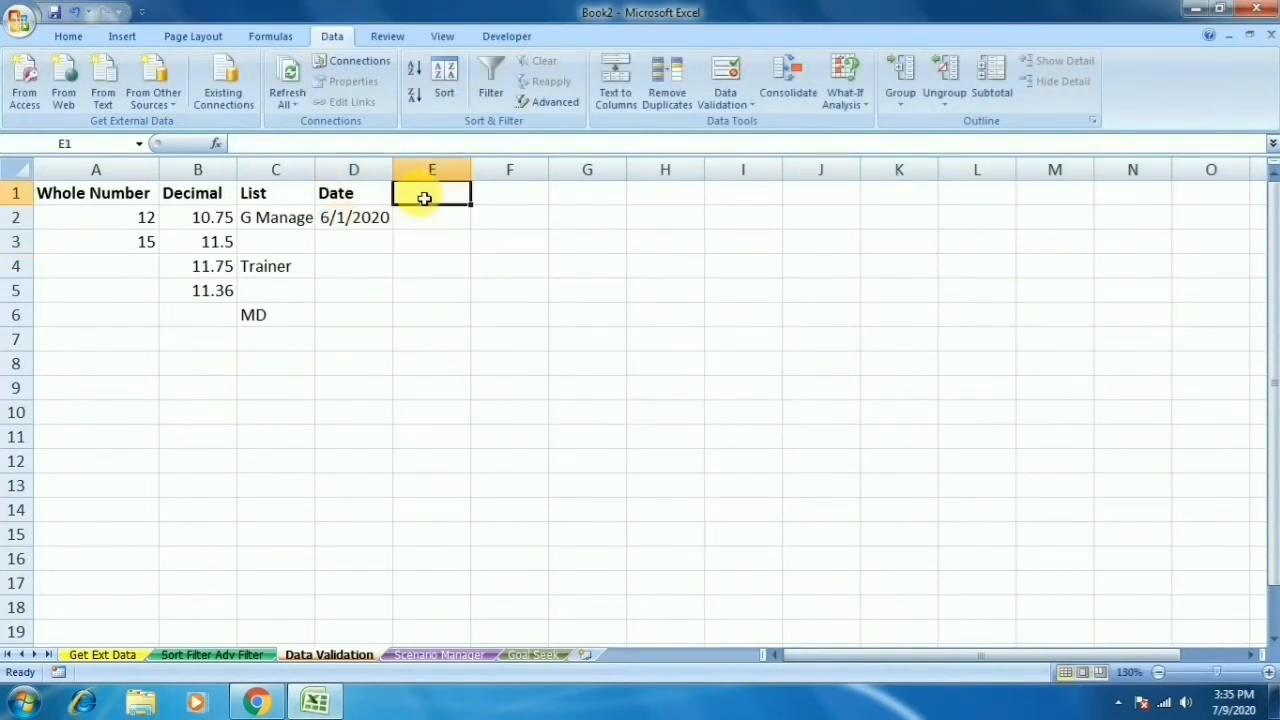
text(Time)
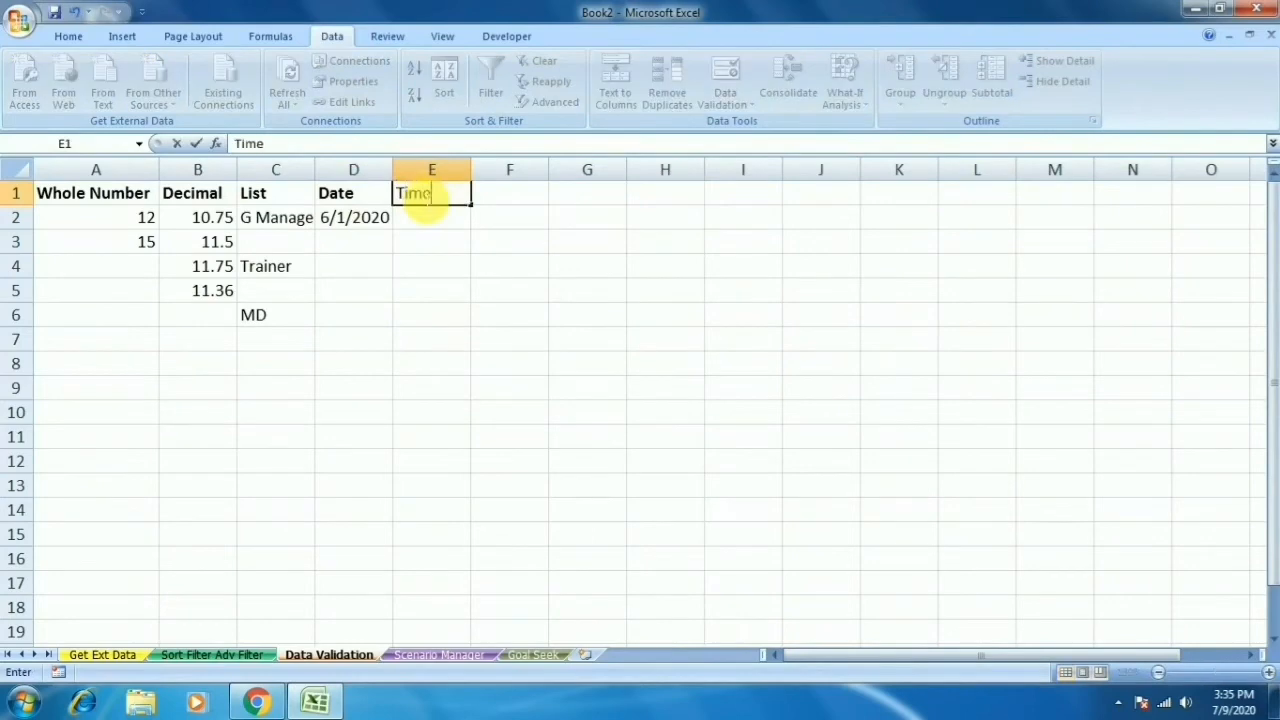
key(Return)
key(shift+Down)
key(shift+Down)
key(shift+Down)
key(shift+Down)
key(shift+Down)
key(shift+Down)
key(shift+Down)
key(shift+Down)
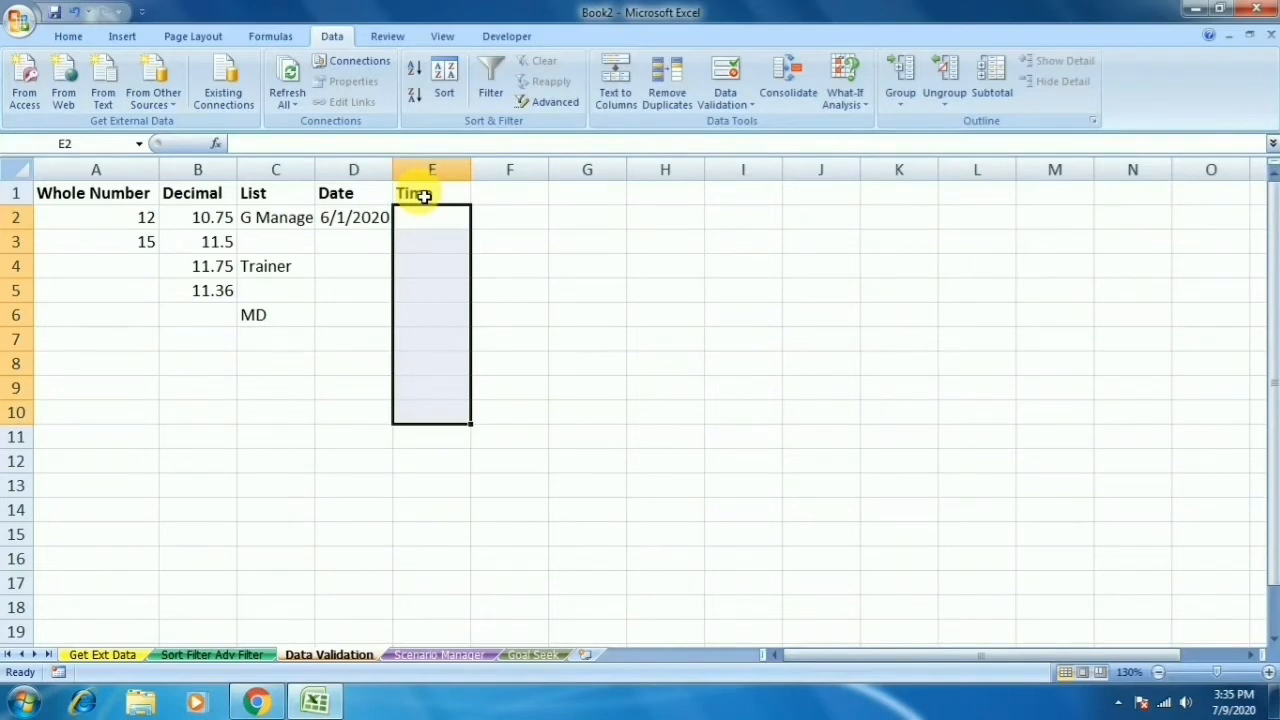
Step: Apply a time validation to the selected cells, allowing times between 07:58:00 Am and 8:03:00 Am
click(752, 100)
click(750, 124)
click(767, 235)
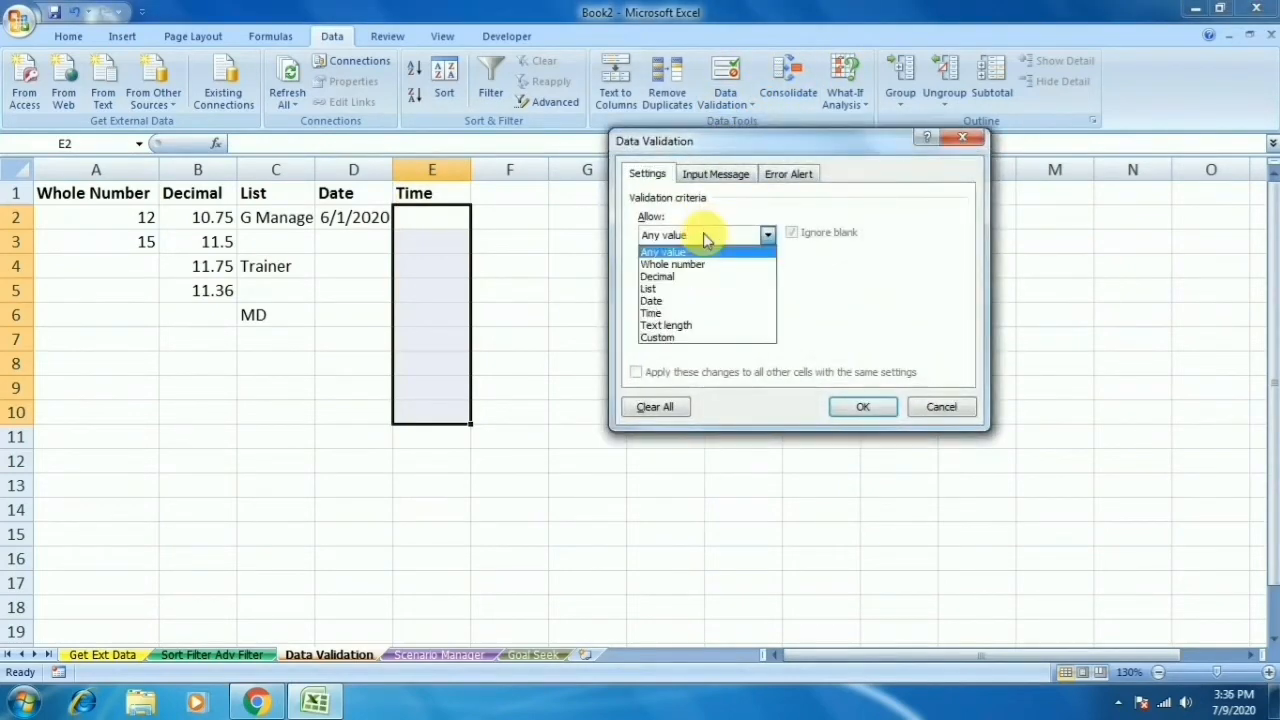
click(678, 313)
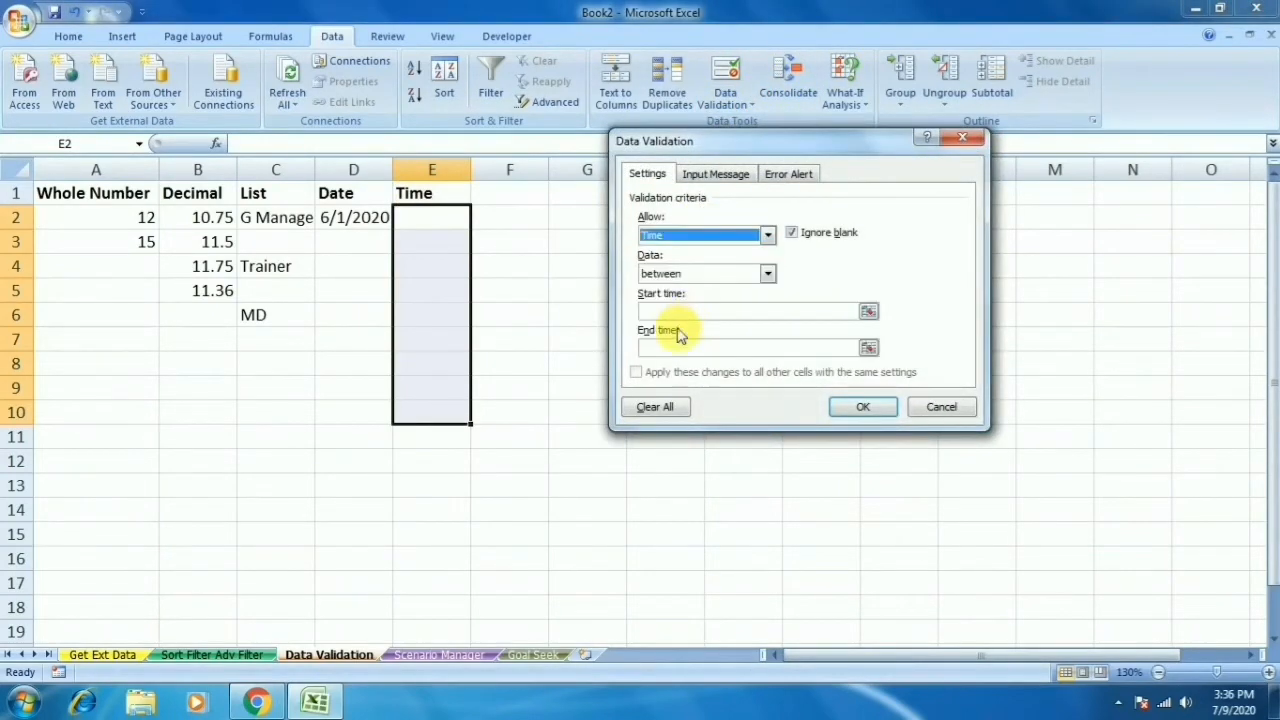
text(7)
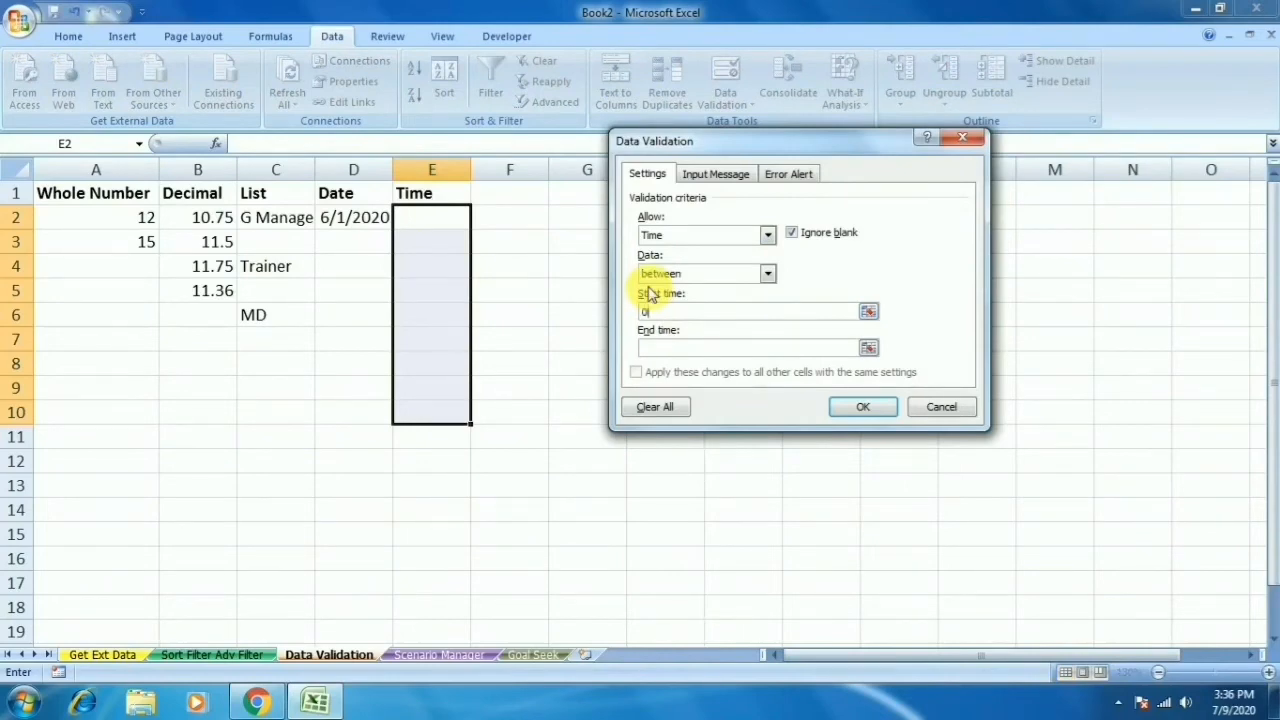
text(7:58:00 Am)
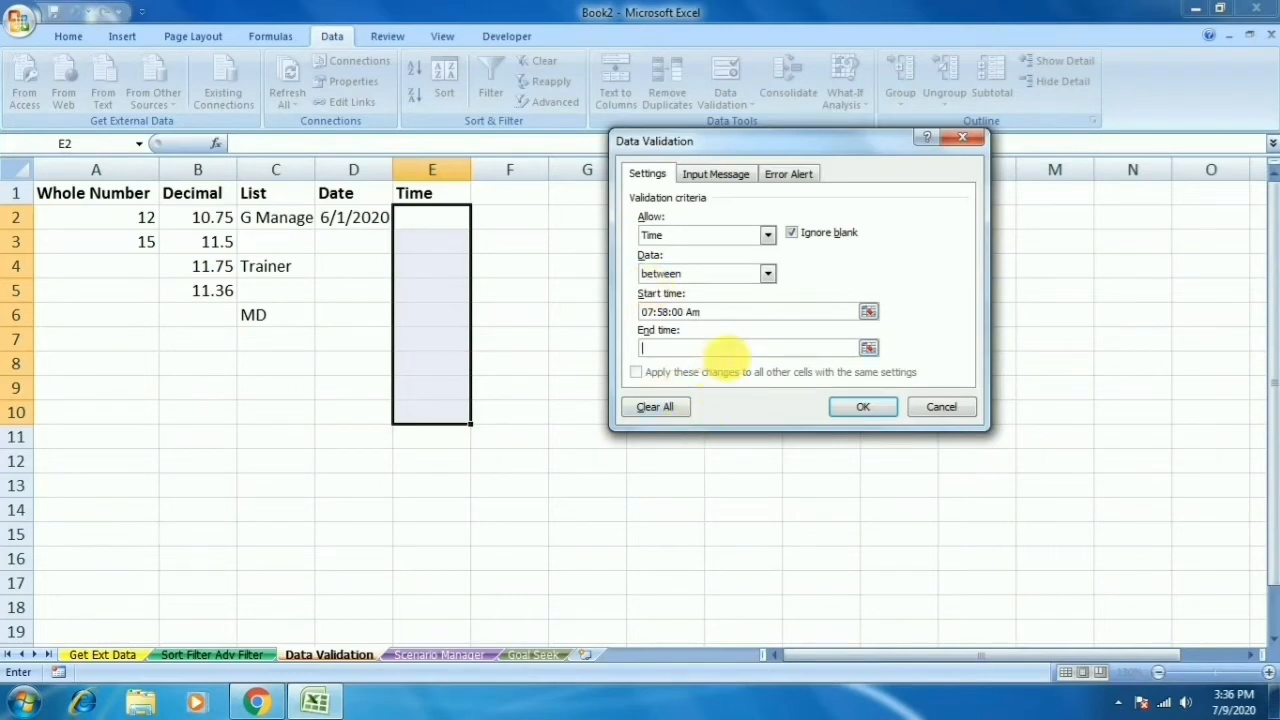
click(727, 348)
text(8:03:00 Am)
key(Return)
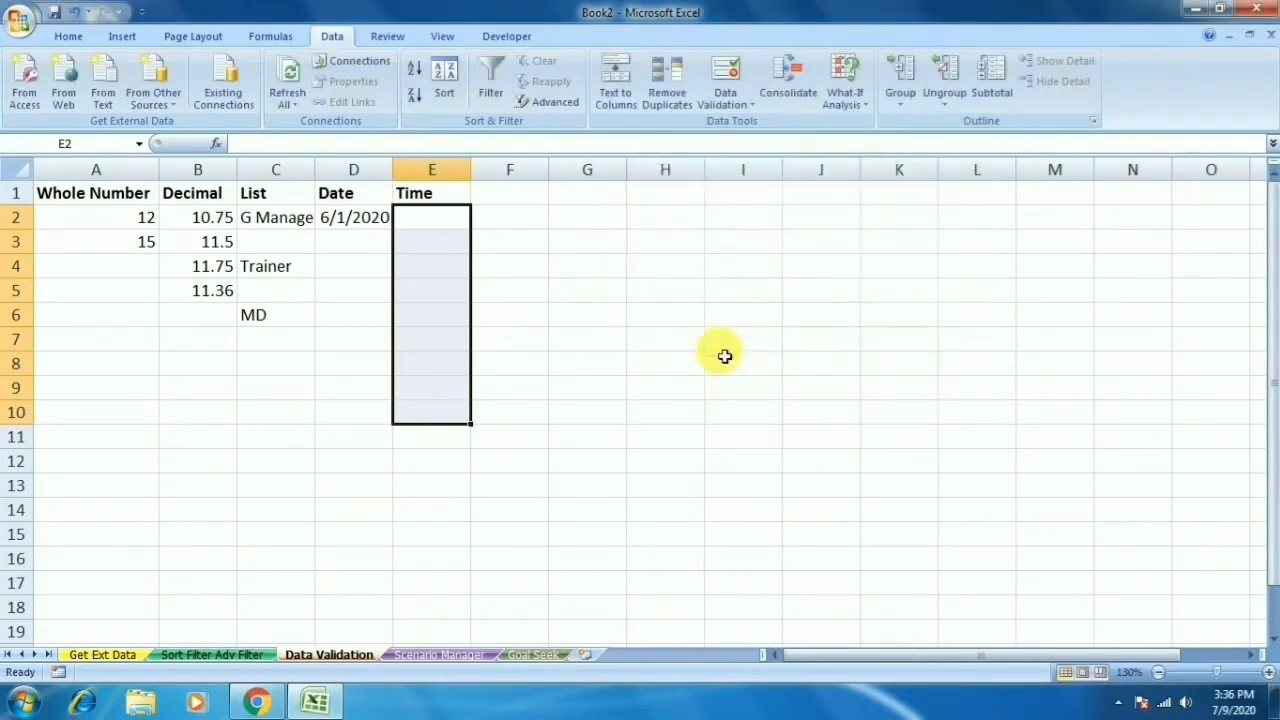
Step: Enter the time 07:59:25 am in cell E2
text(07)
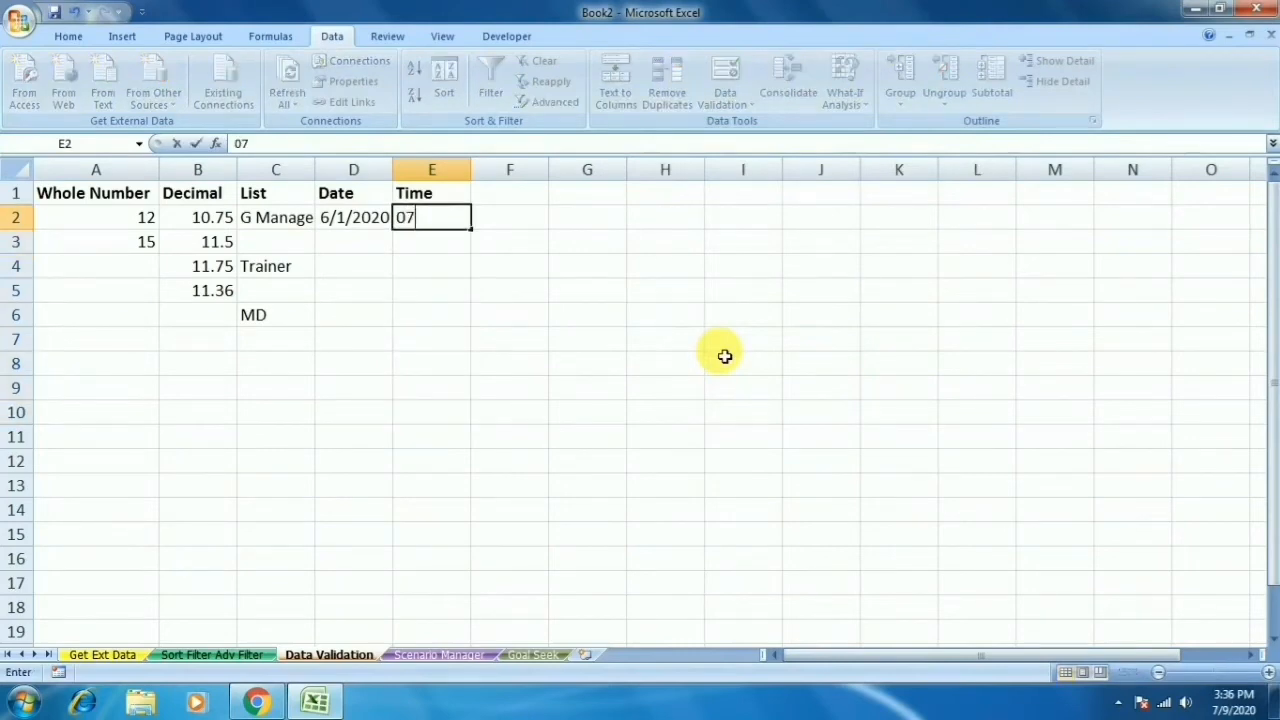
text(:59:25)
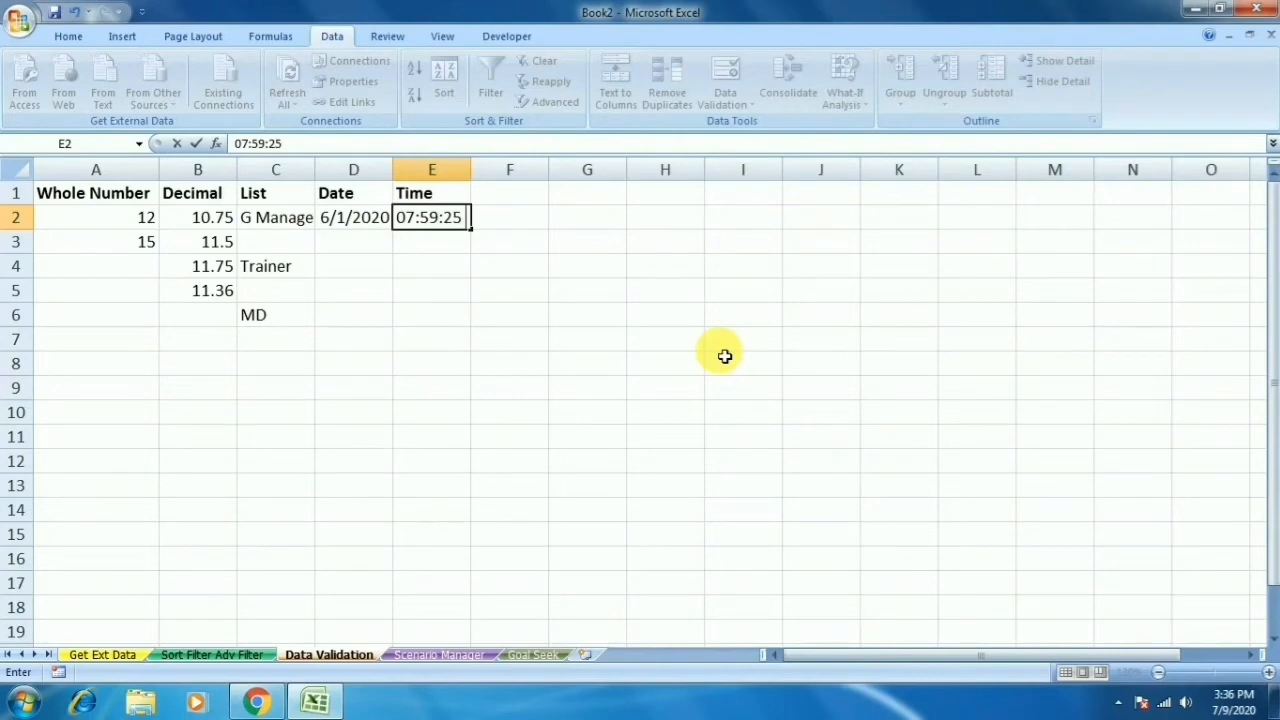
text( am)
key(Return)
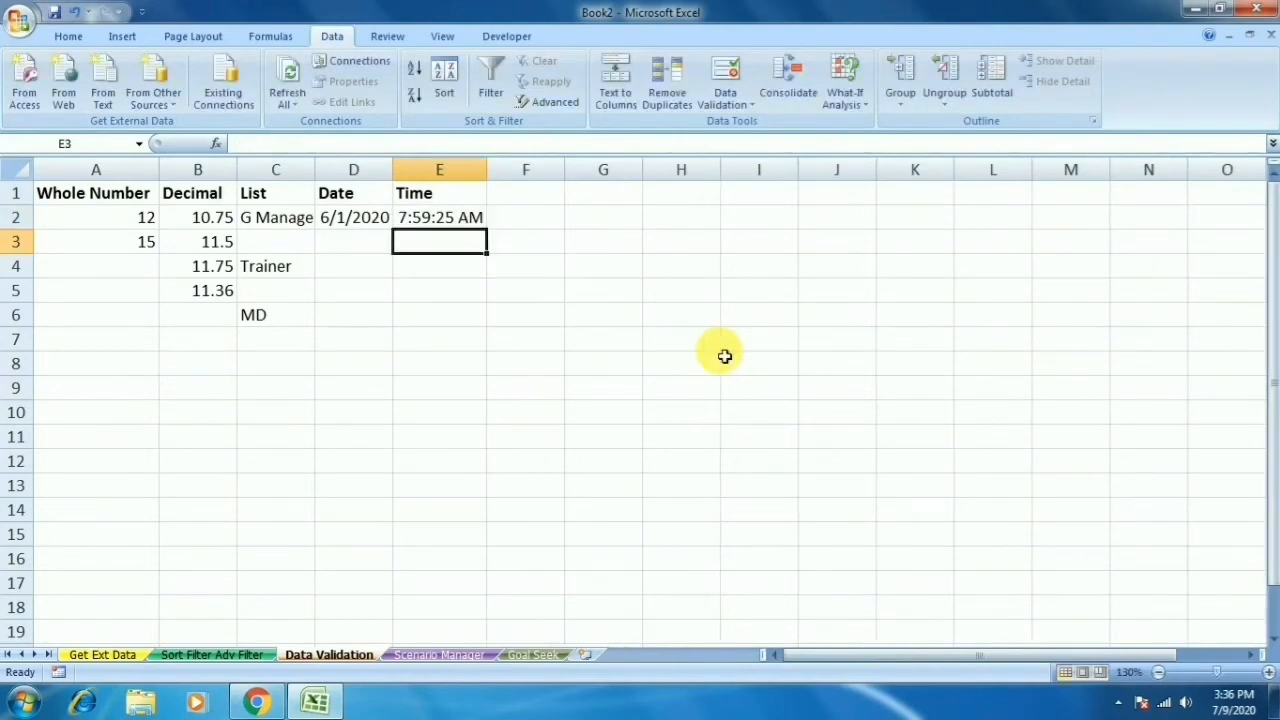
Step: Try to enter the out-of-range time 8:03:25 am in cell E3 to test the time rule
text(8)
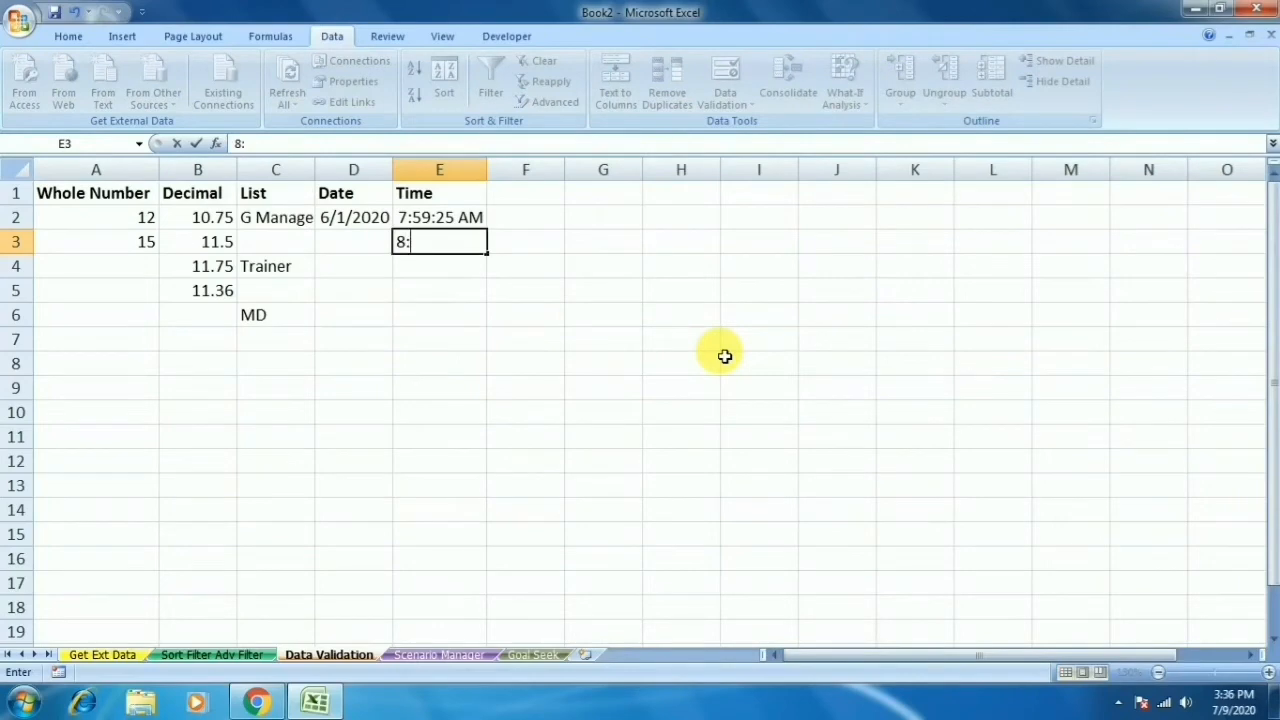
text(:03:25 am)
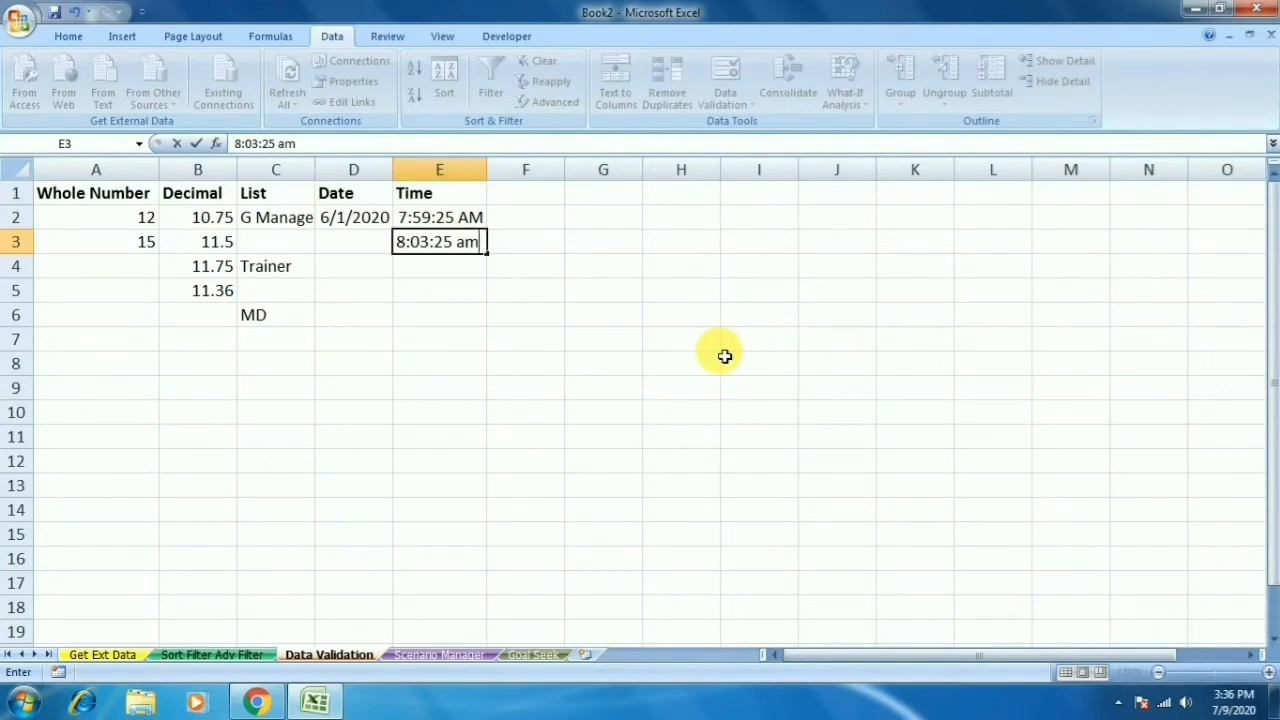
key(Return)
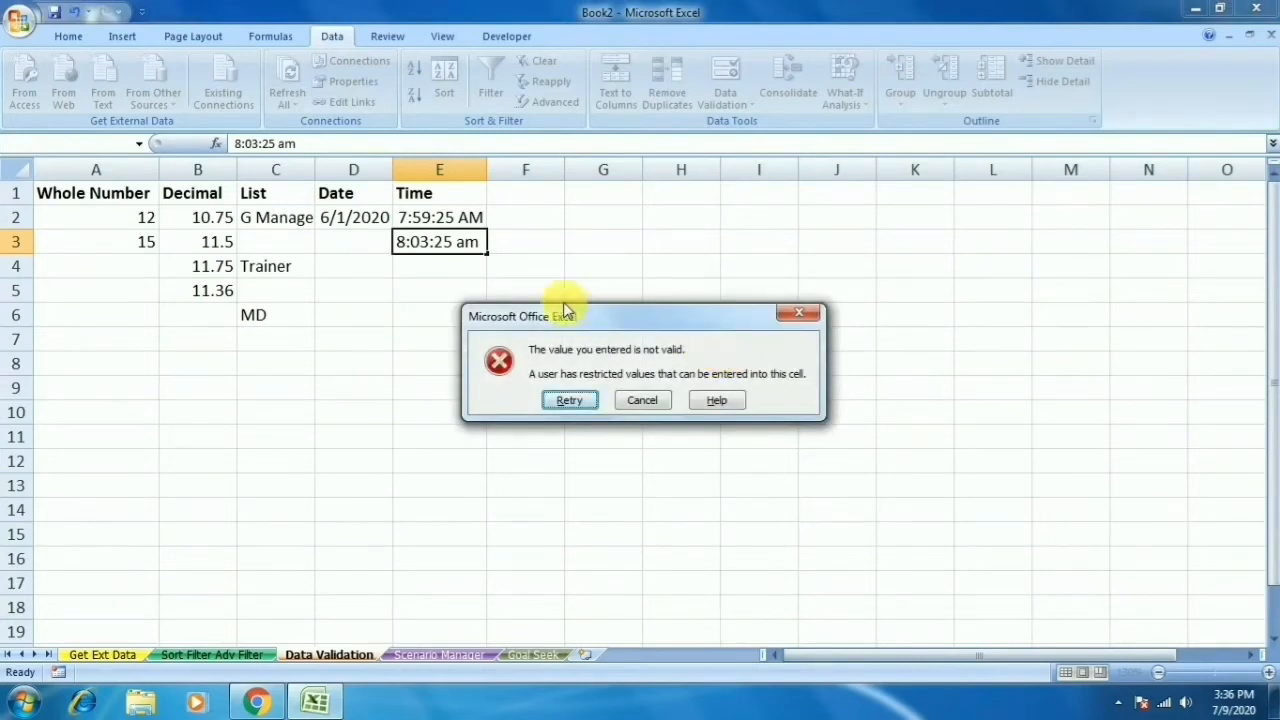
click(643, 400)
Step: Enter the heading Text Length in F1 and widen column F to fit it
click(532, 198)
text(Te)
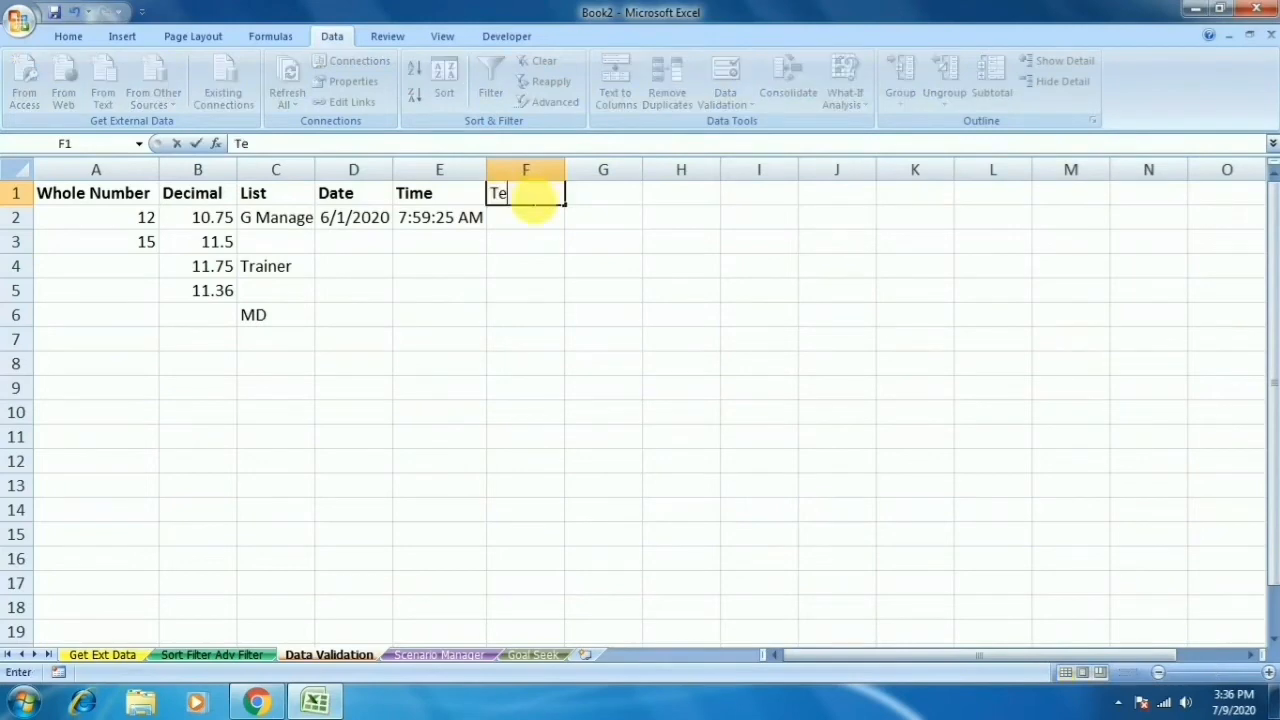
text(xt Lenth)
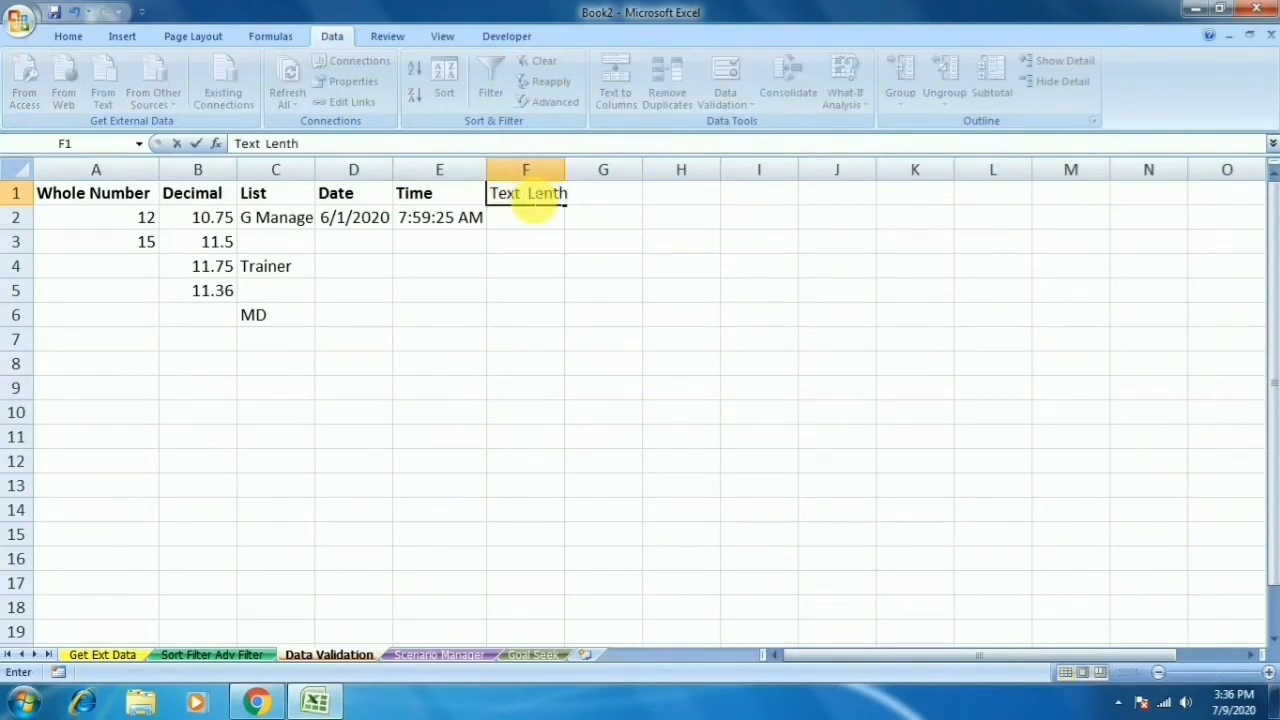
key(BackSpace)
key(BackSpace)
text(gth)
key(Return)
click(532, 198)
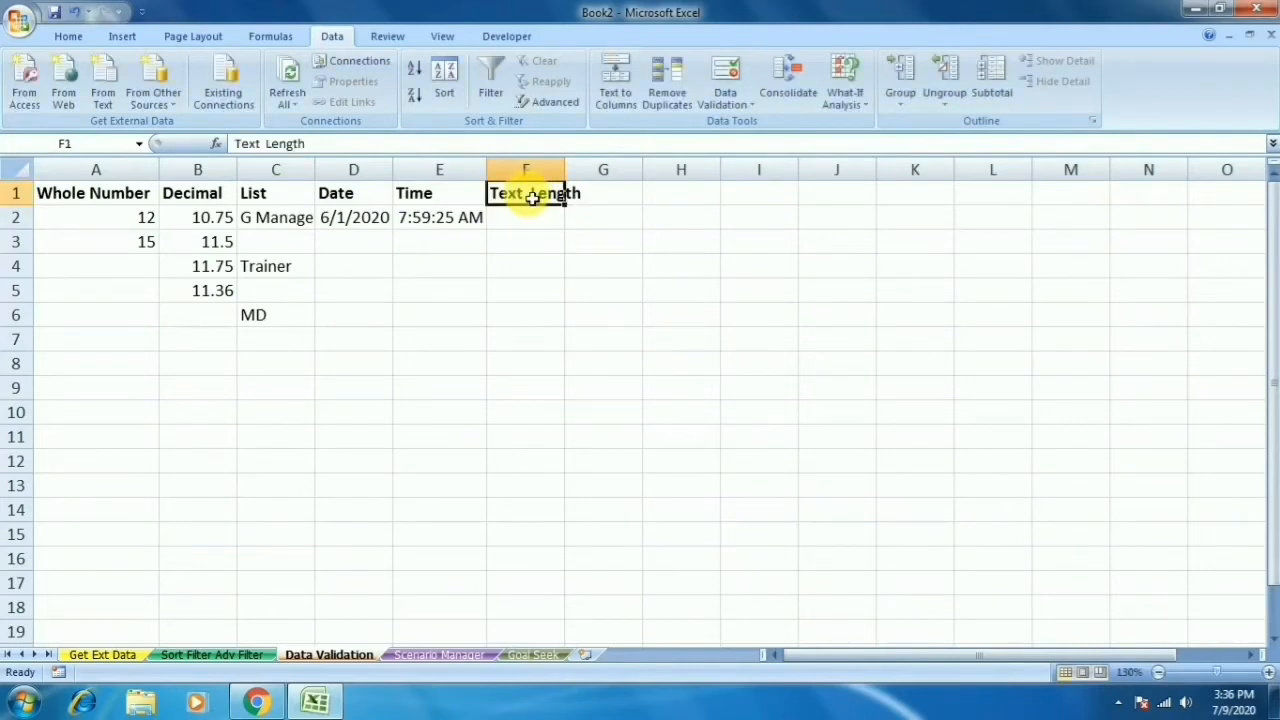
key(alt+o)
key(c)
key(a)
Step: Apply a text length validation to cells F2:F10, allowing between 5 and 12 characters
key(Down)
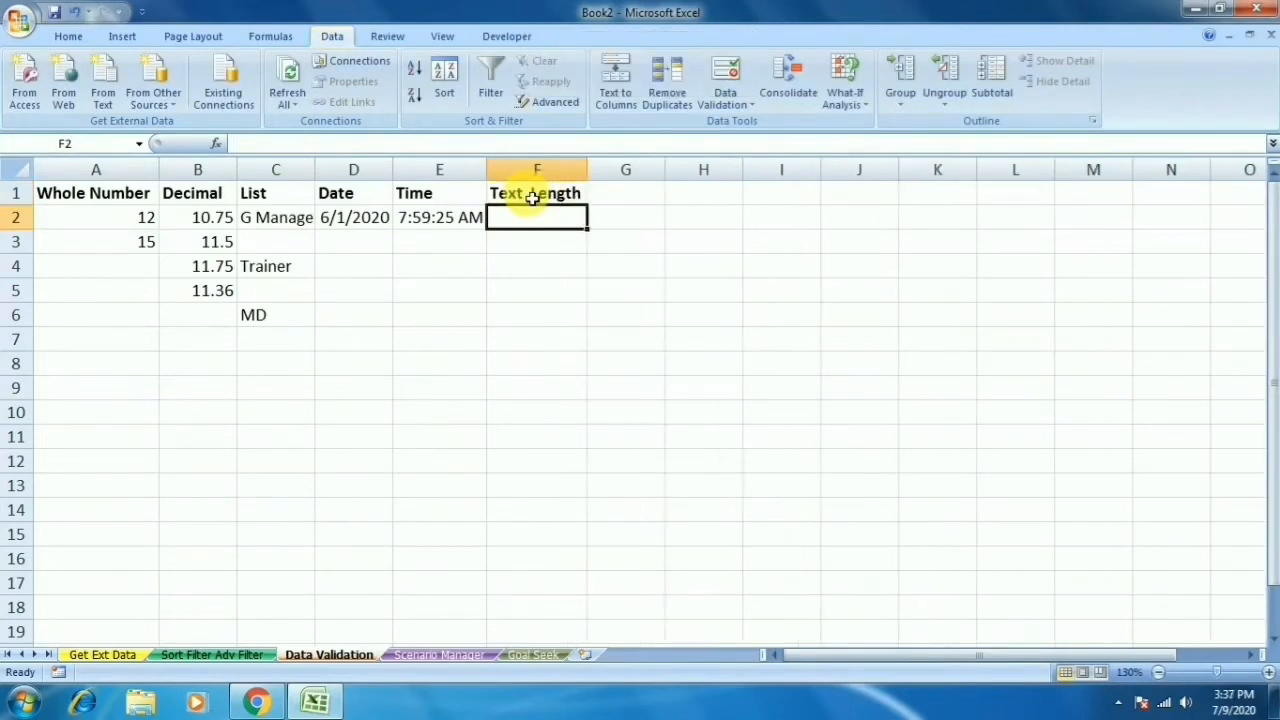
key(shift+Down)
key(shift+Down)
key(shift+Down)
key(shift+Down)
key(shift+Down)
key(shift+Down)
key(shift+Down)
key(shift+Down)
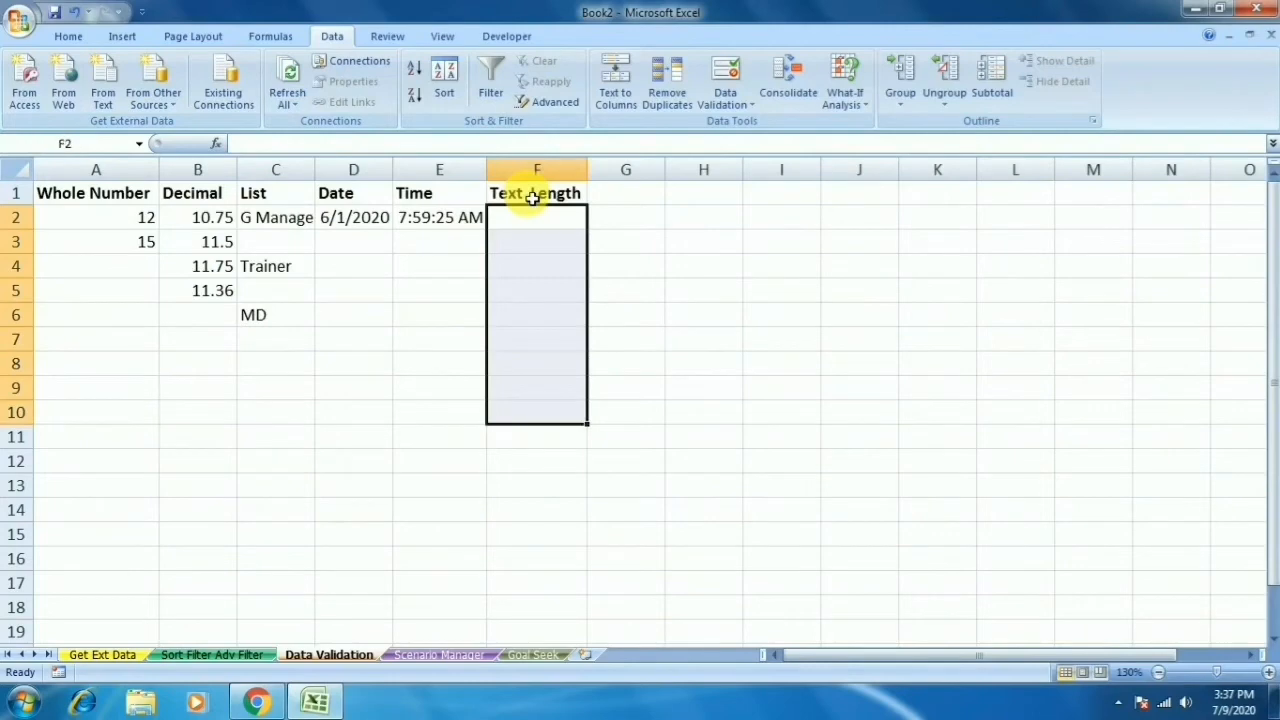
click(725, 98)
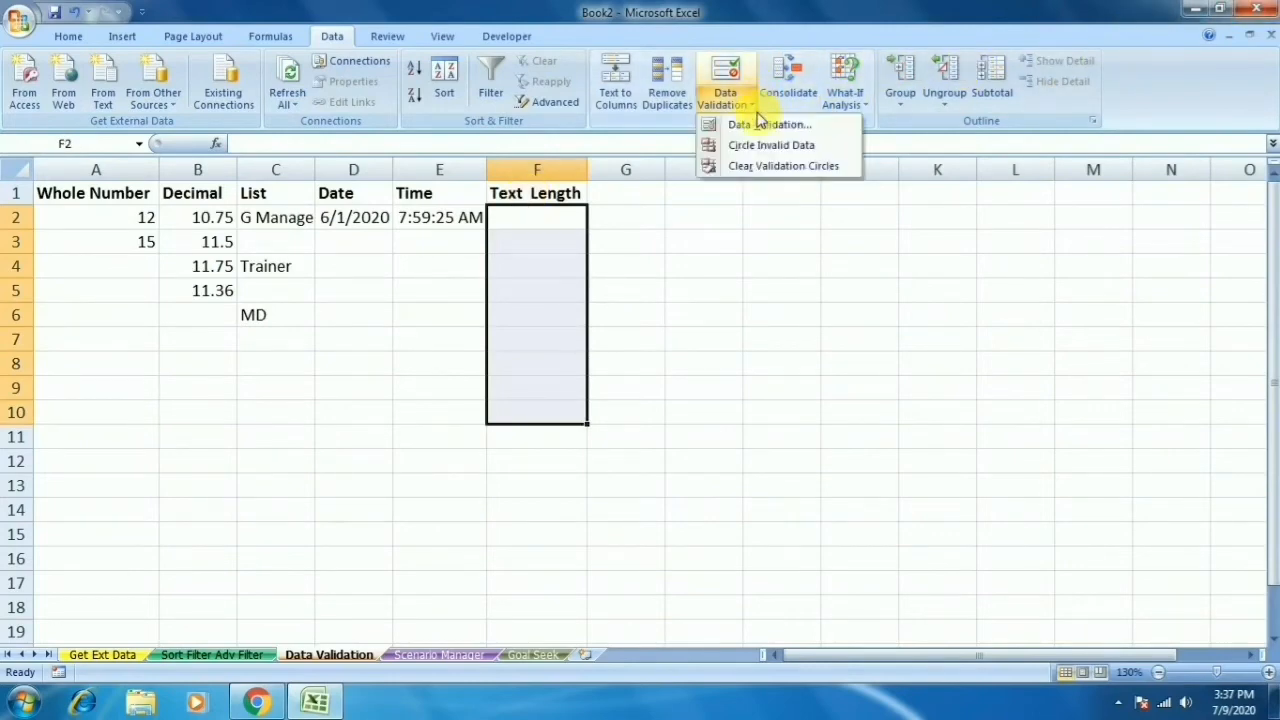
click(766, 126)
click(767, 235)
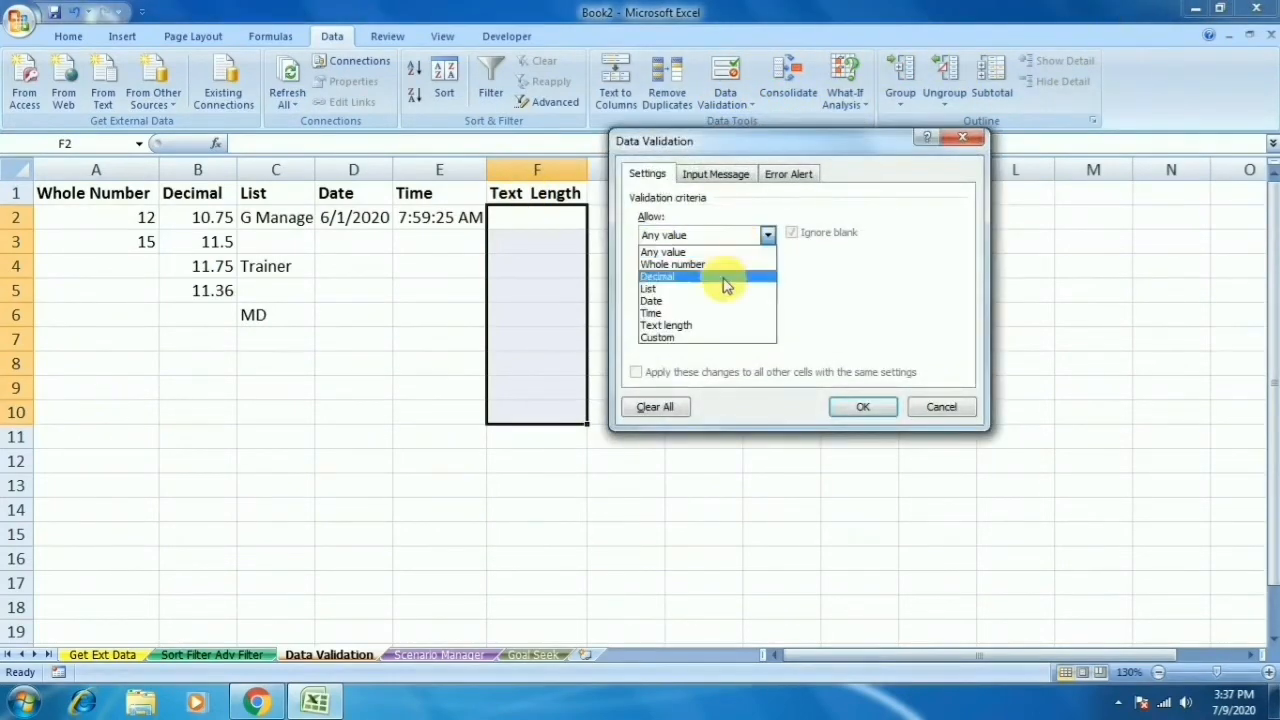
click(713, 327)
click(704, 314)
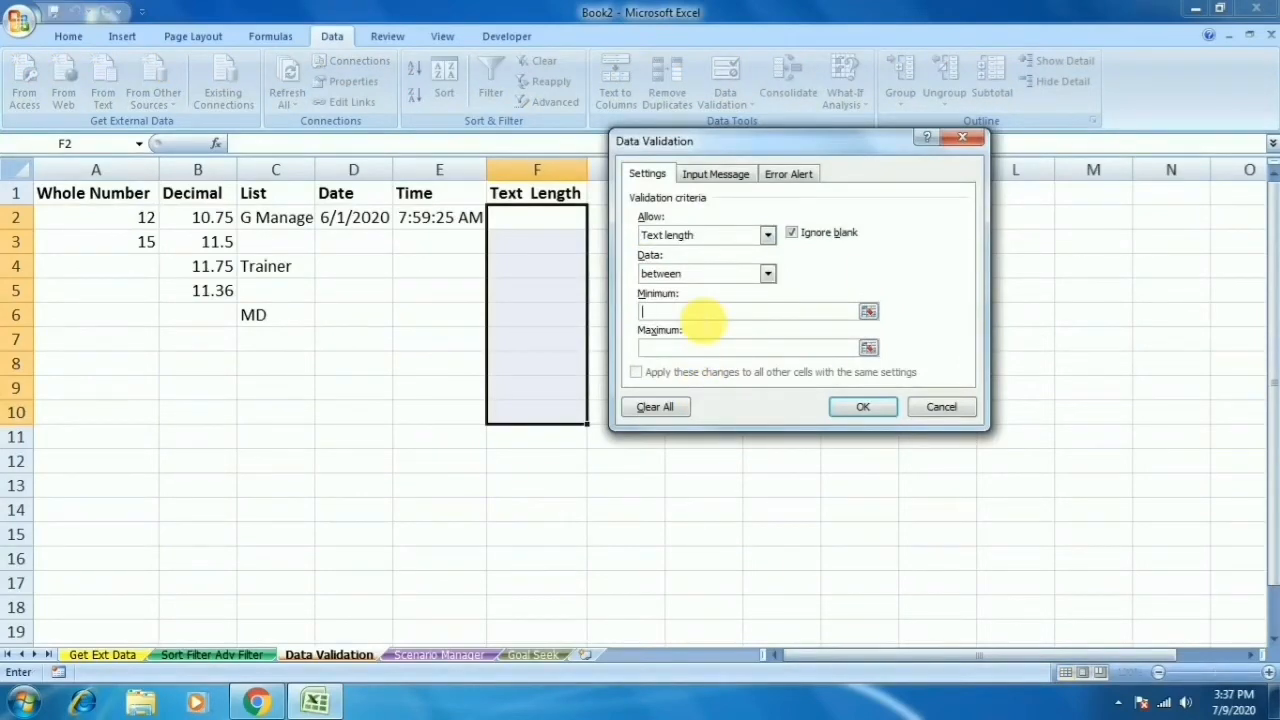
text(5)
key(Tab)
text(12)
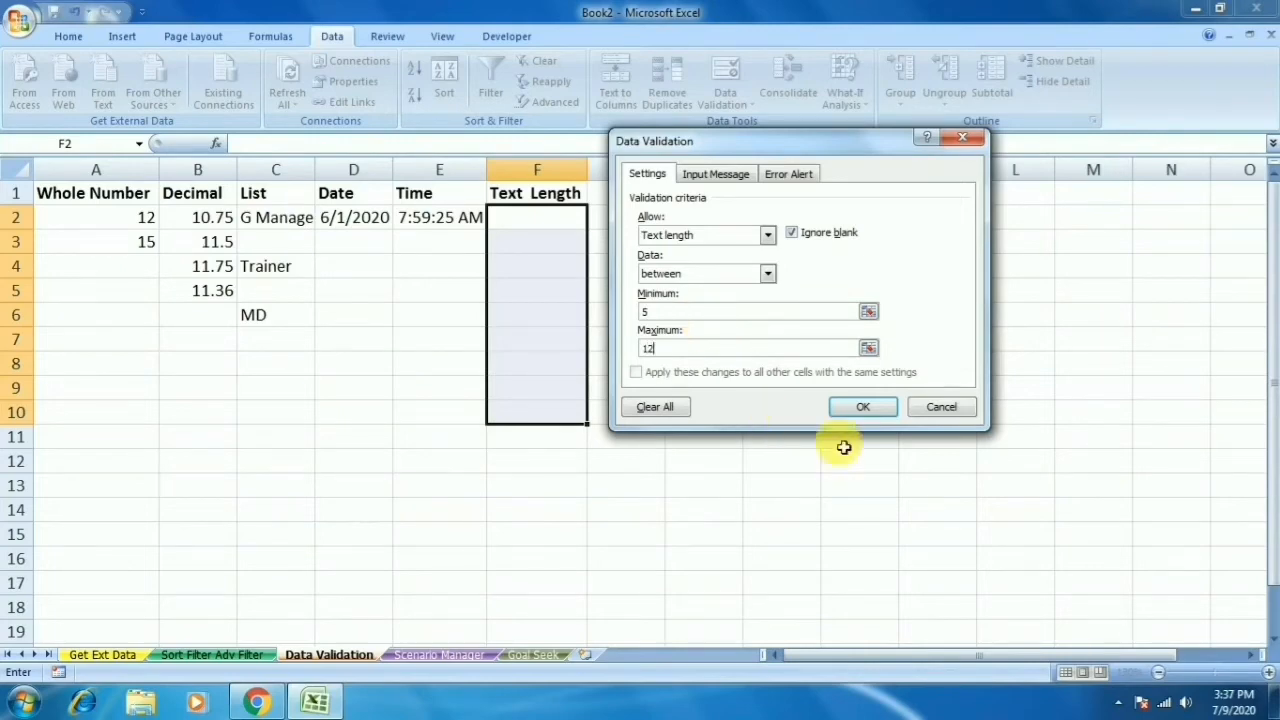
click(863, 406)
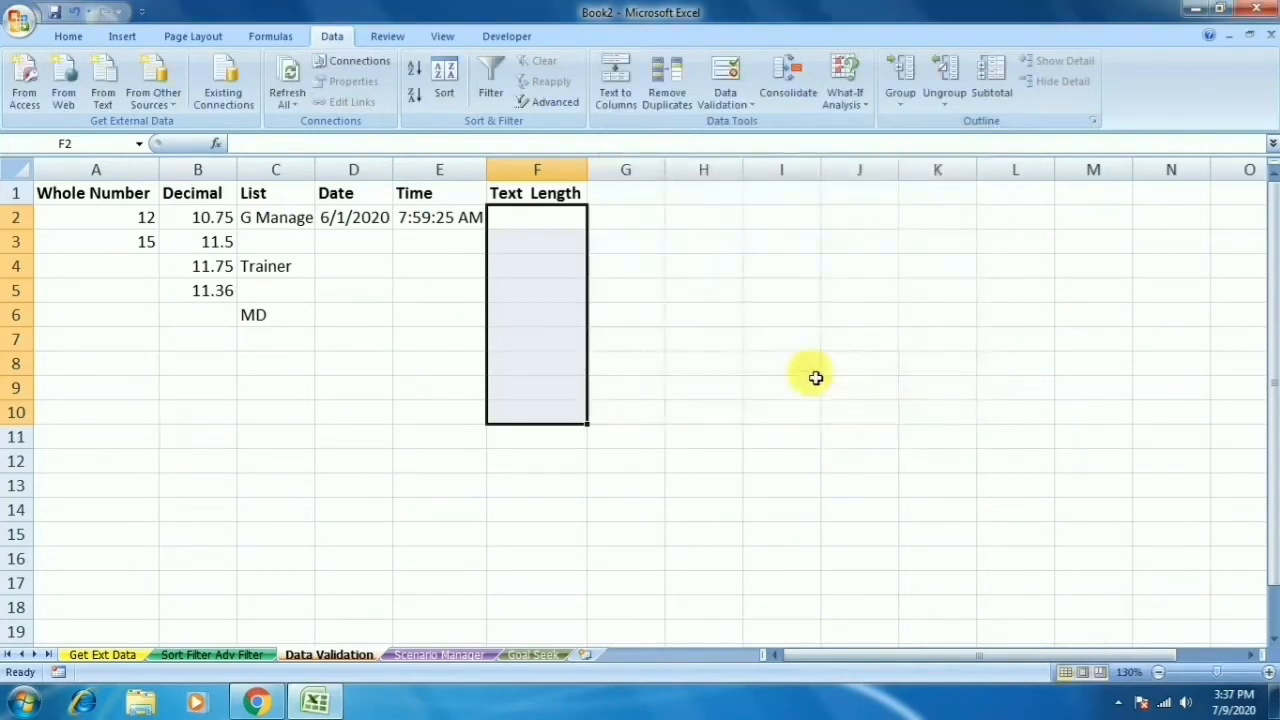
Step: Enter New Delhi in cell F2 and mayapuri in cell F3 to test the text length rule
click(542, 221)
text(N)
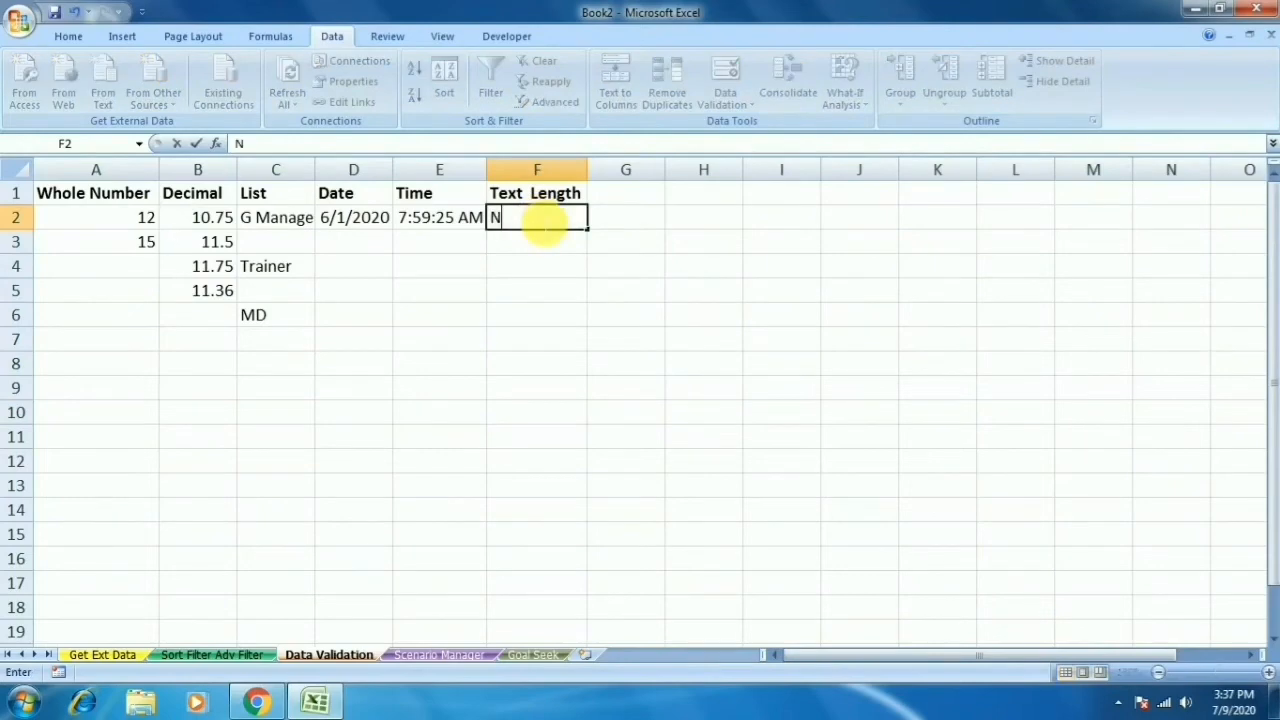
text(ew Delhi)
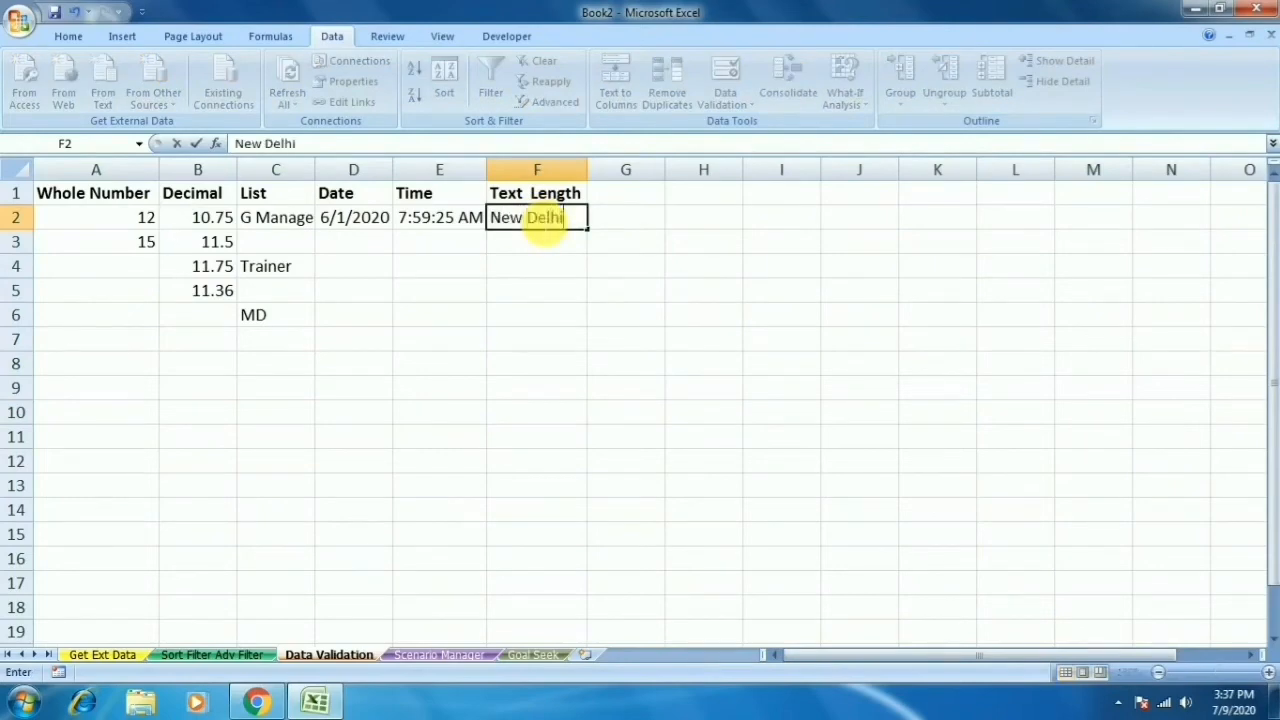
key(Return)
click(542, 220)
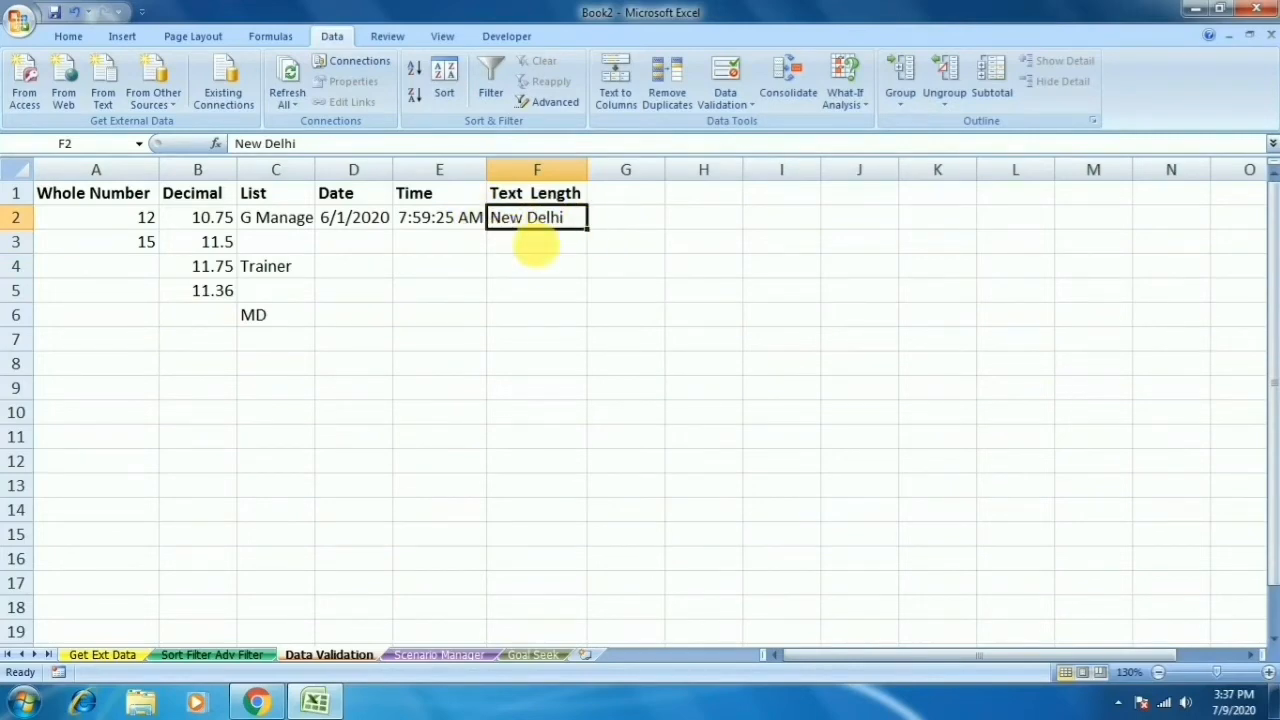
click(557, 246)
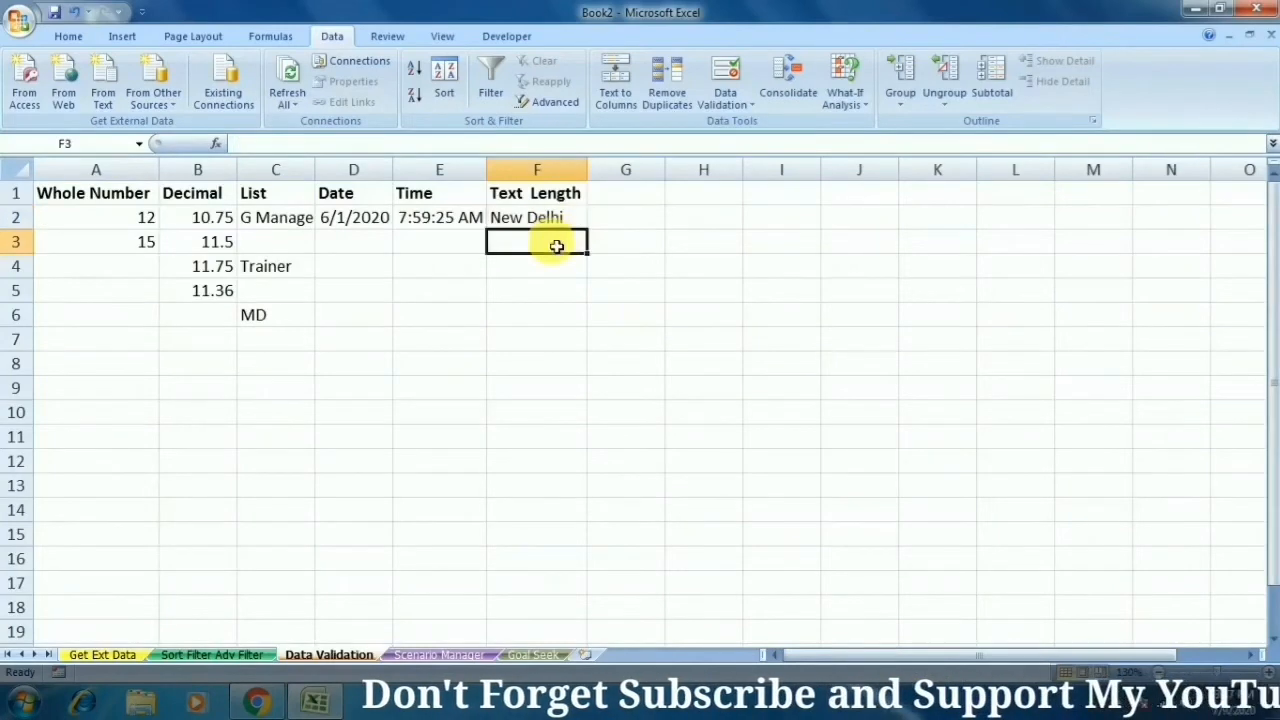
text(mayapu)
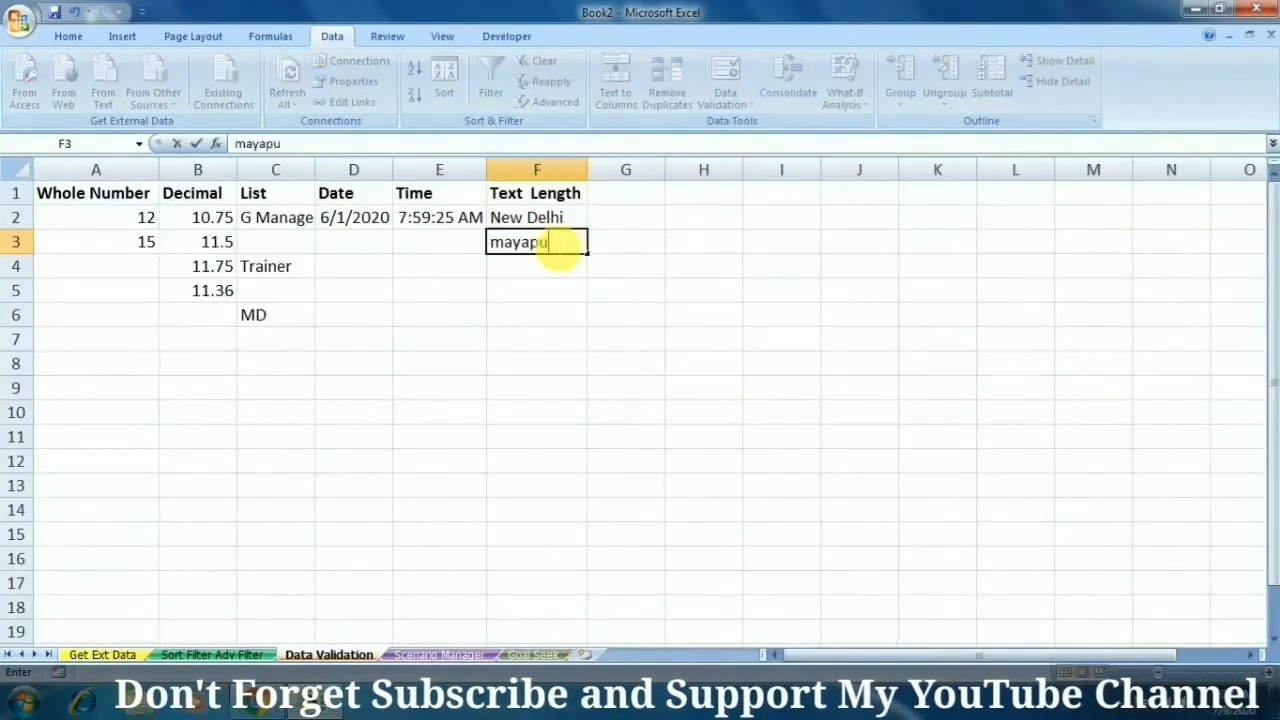
text(ri)
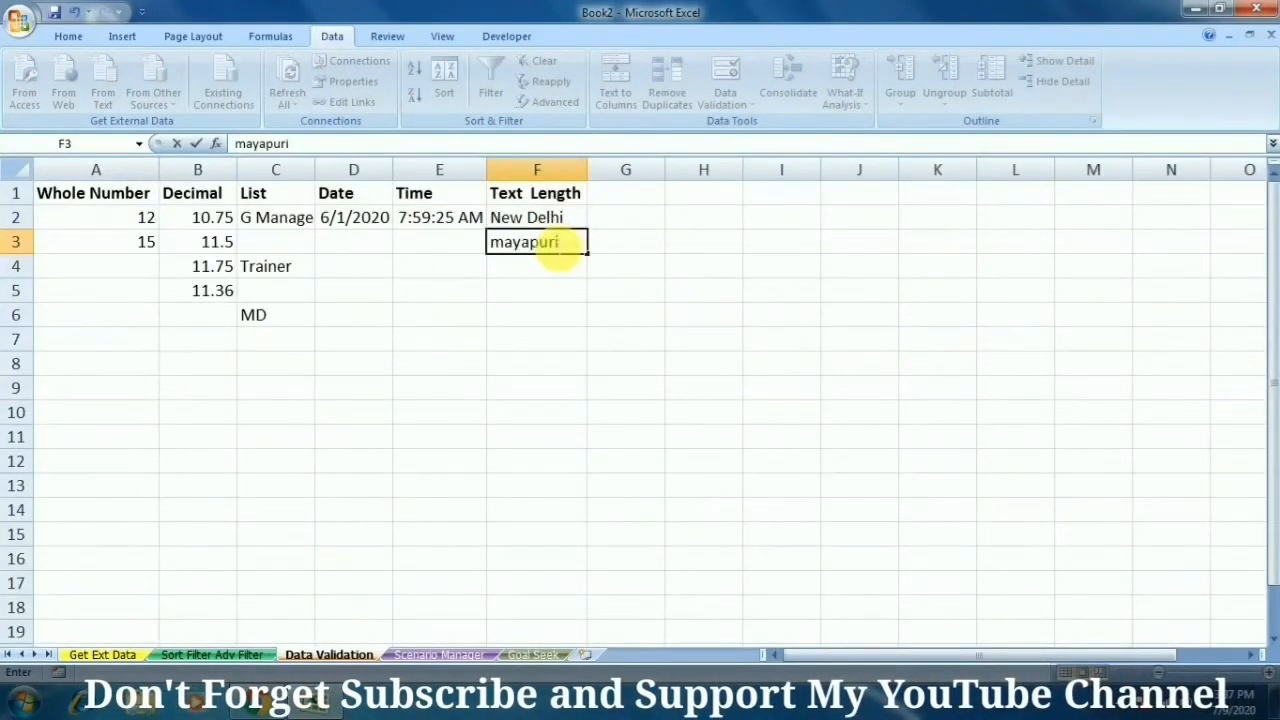
key(Return)
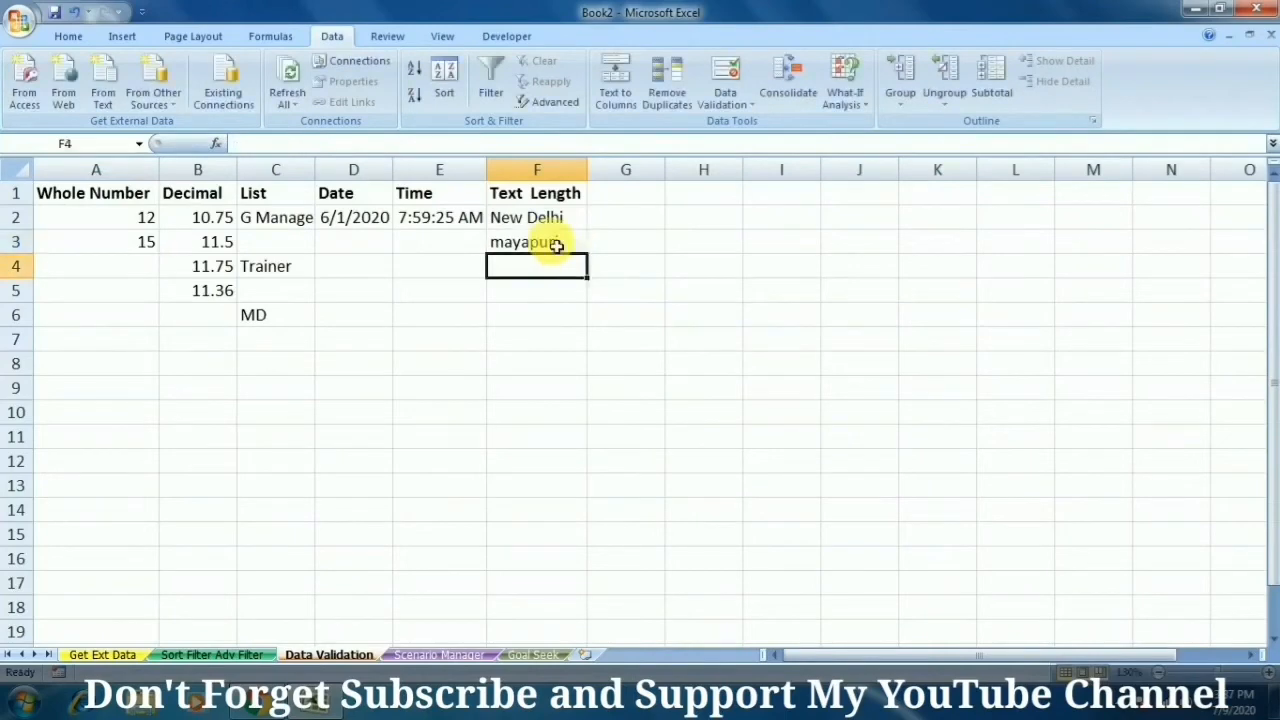
Step: Try to enter the overlong text Ward No-1 Mehrauli in cell F4
text(Ward N)
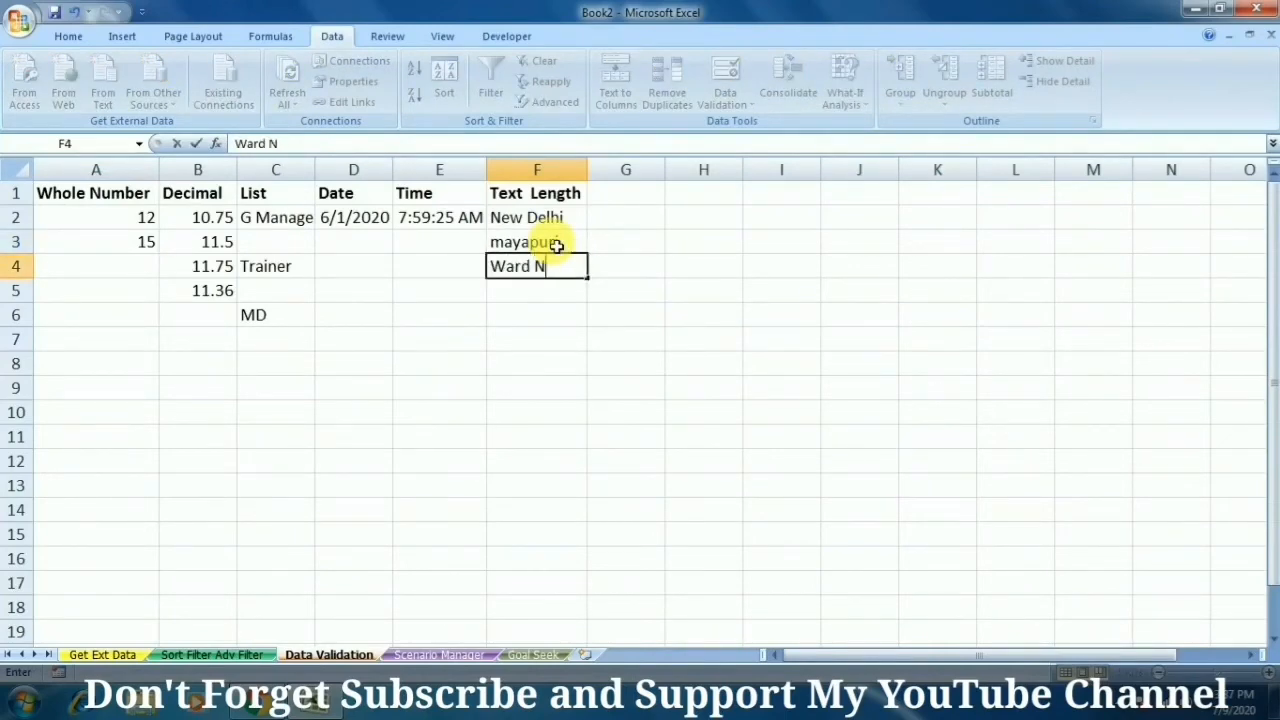
text(o-1 Mehrauli)
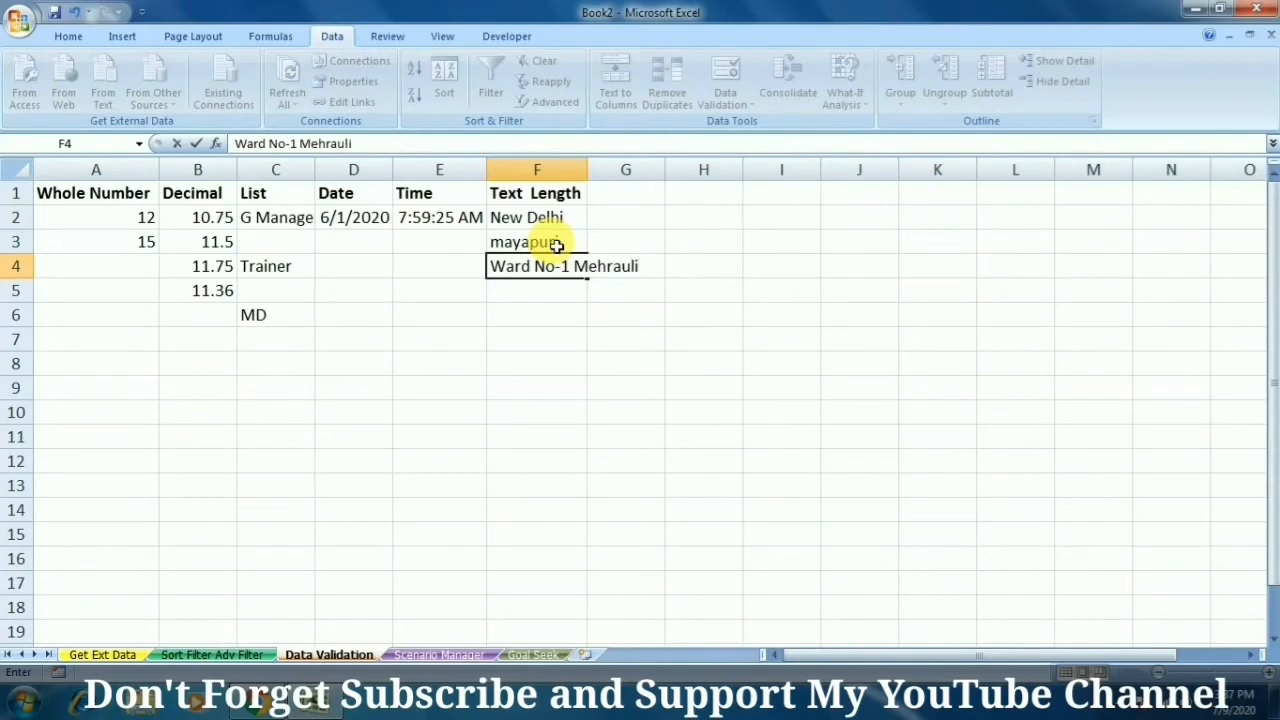
key(Return)
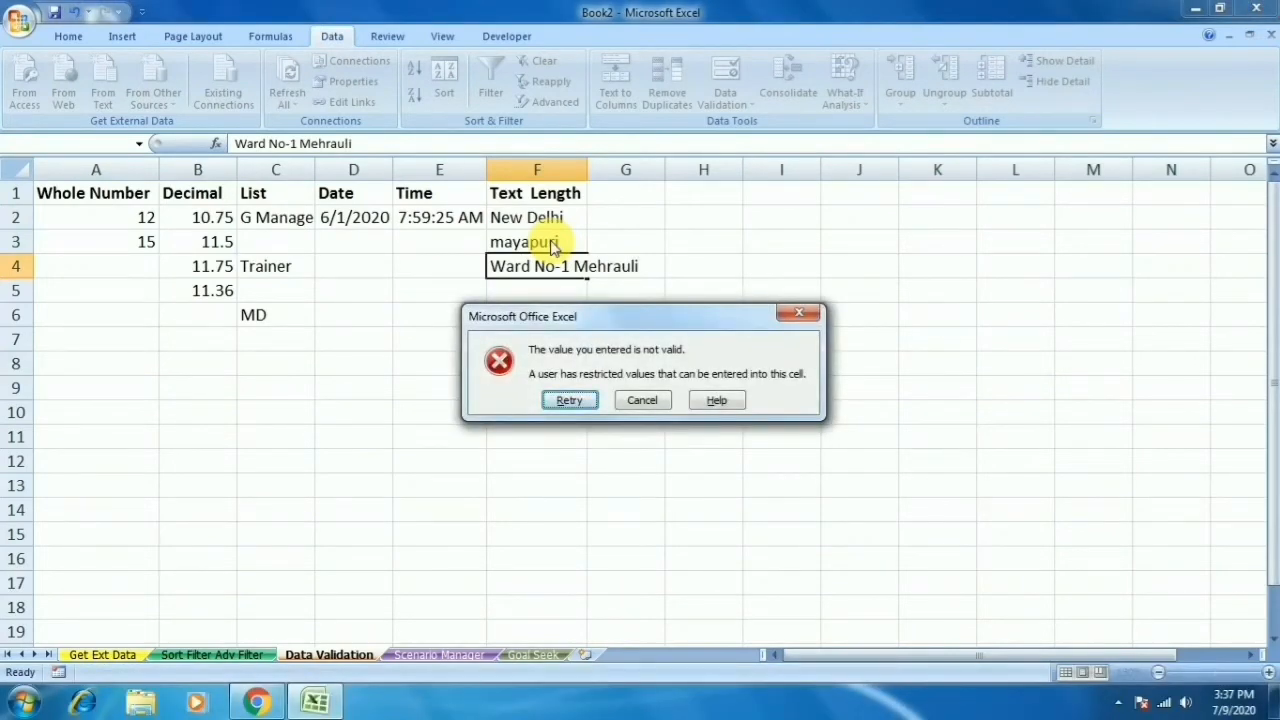
key(Tab)
key(Return)
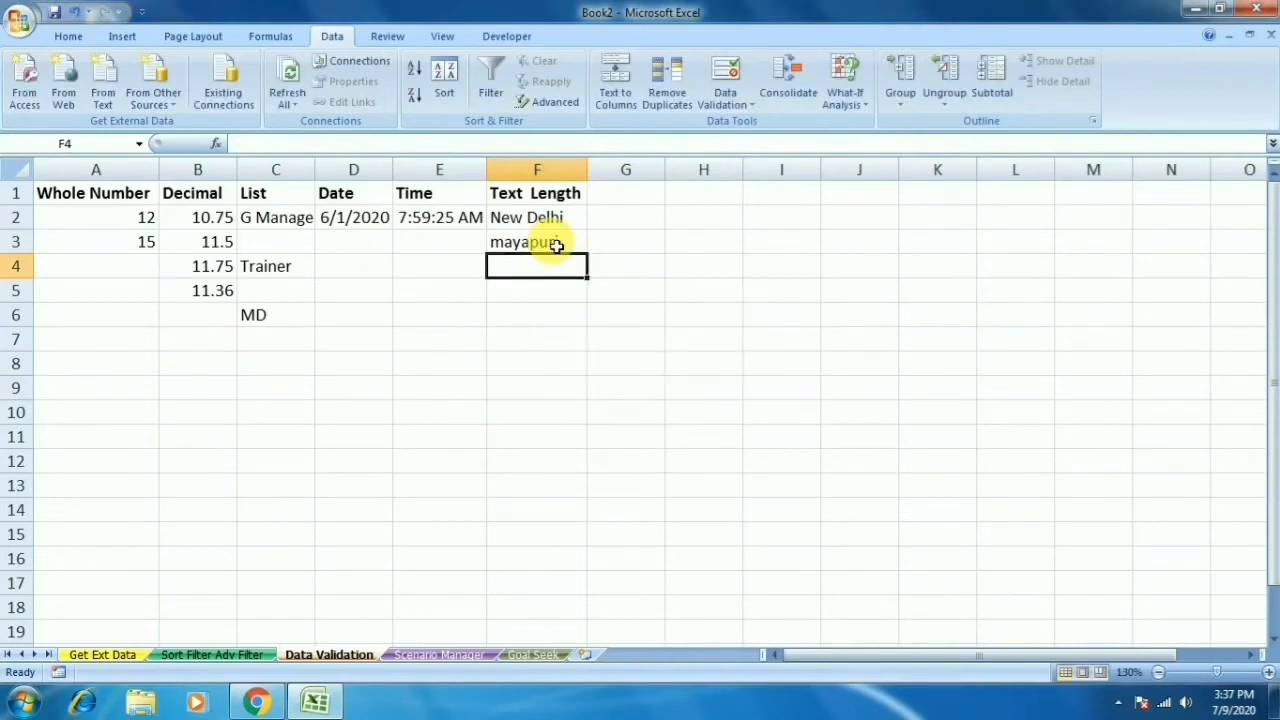
Step: Enter Chatterpur in cell F4
text(Chatter)
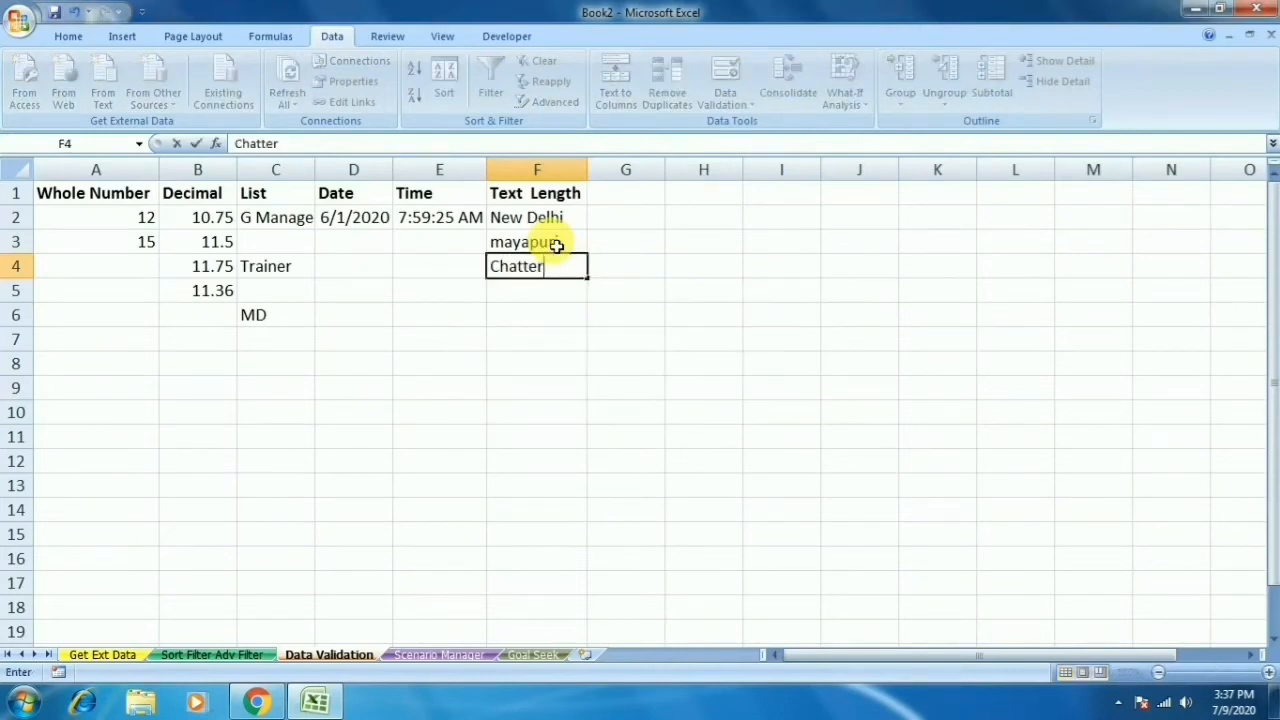
text(pur)
key(Return)
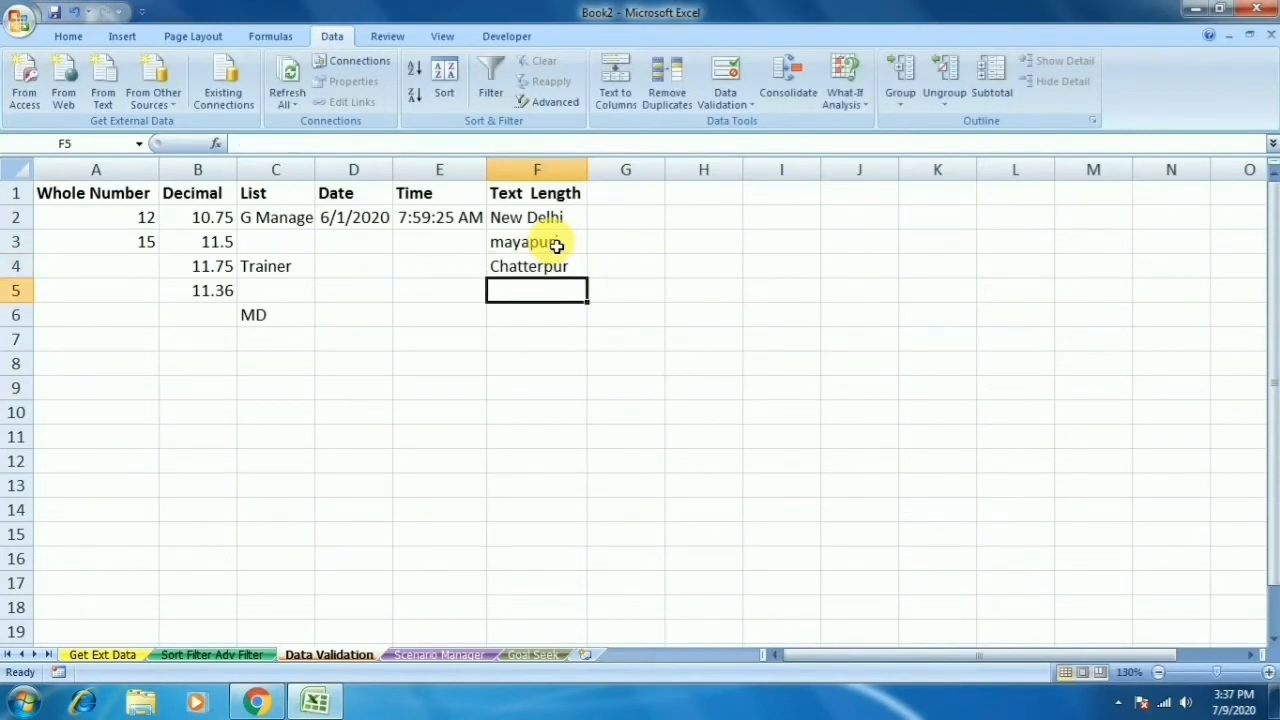
Step: Try to enter the overlong text Manglapuri Delhi in cell F5
text(Manglapuri)
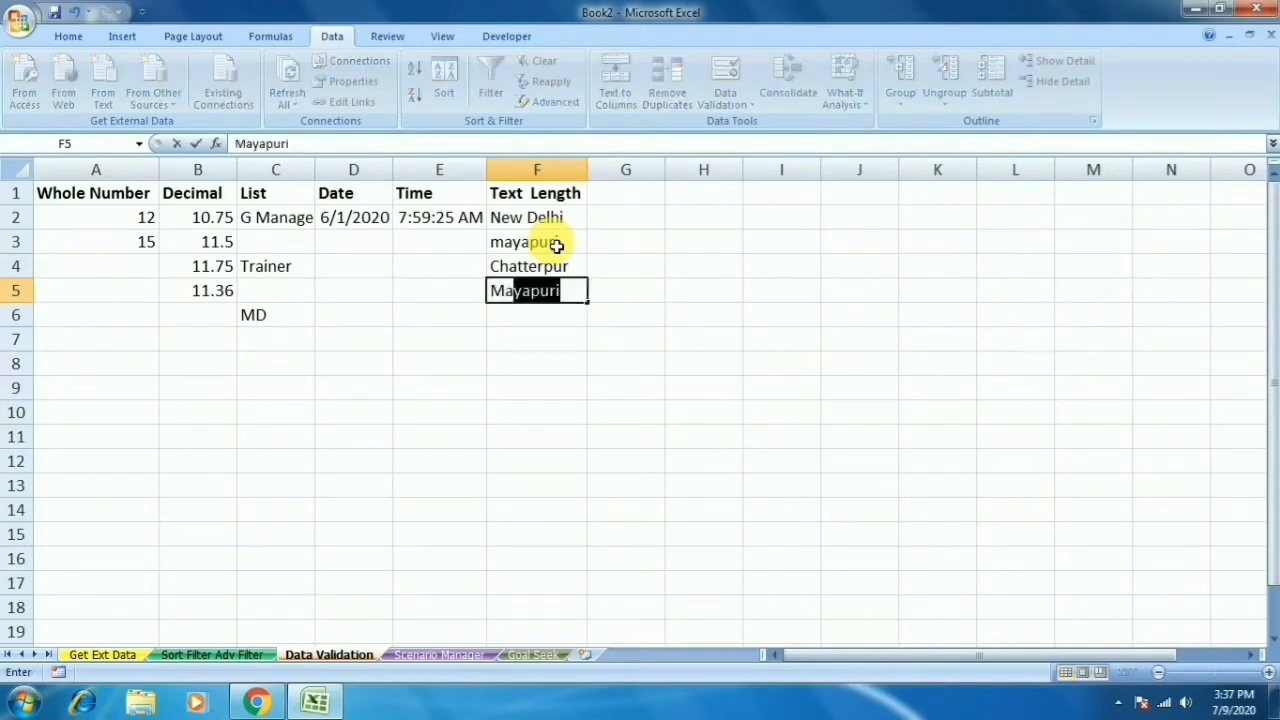
text( Delhi)
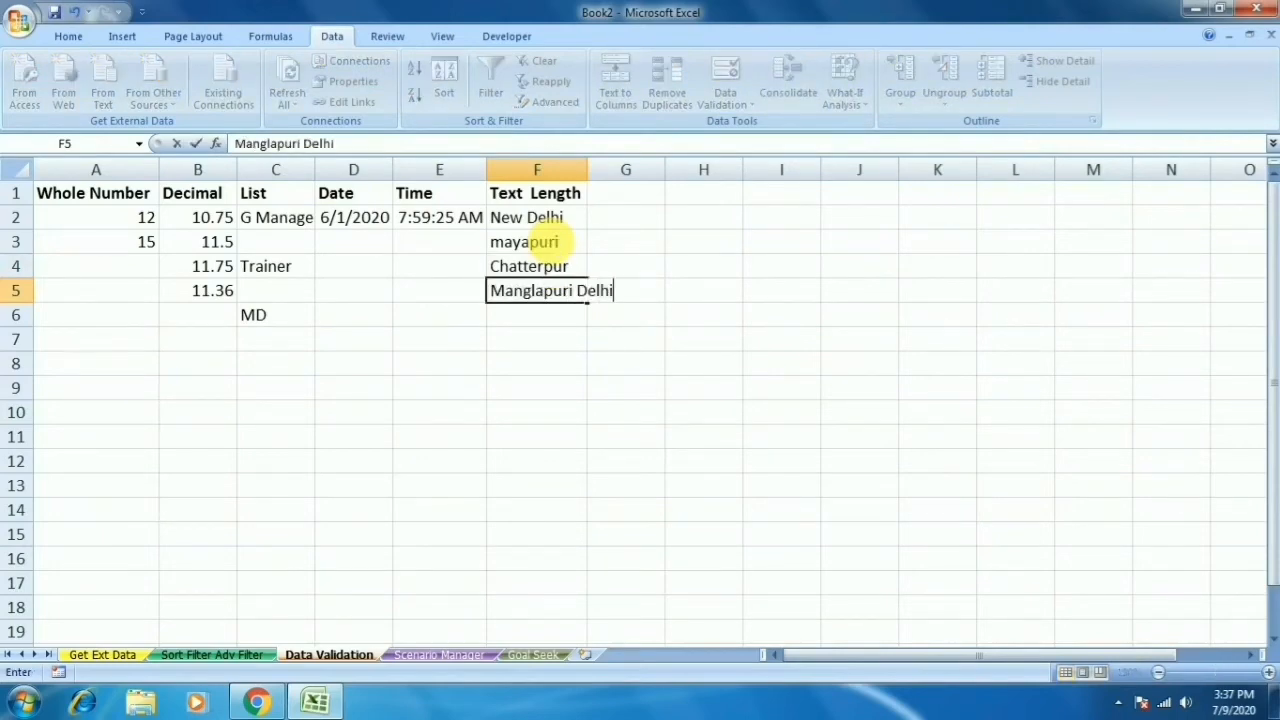
key(Return)
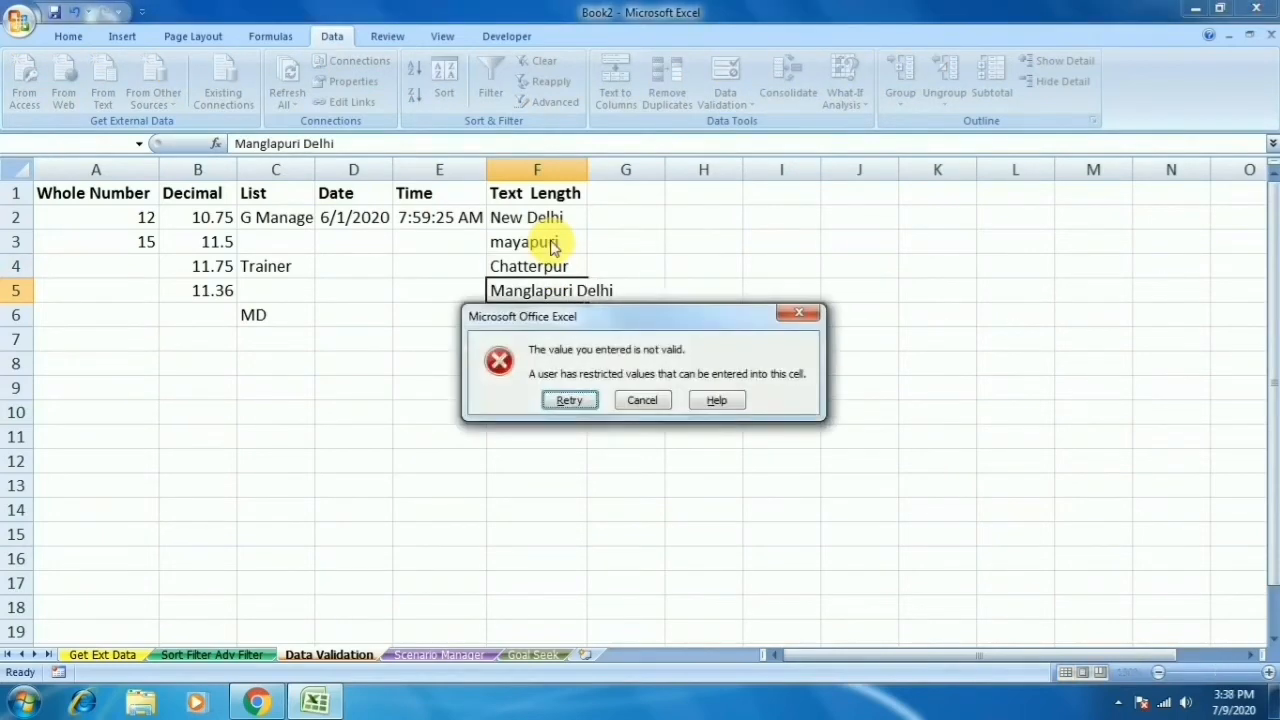
key(Escape)
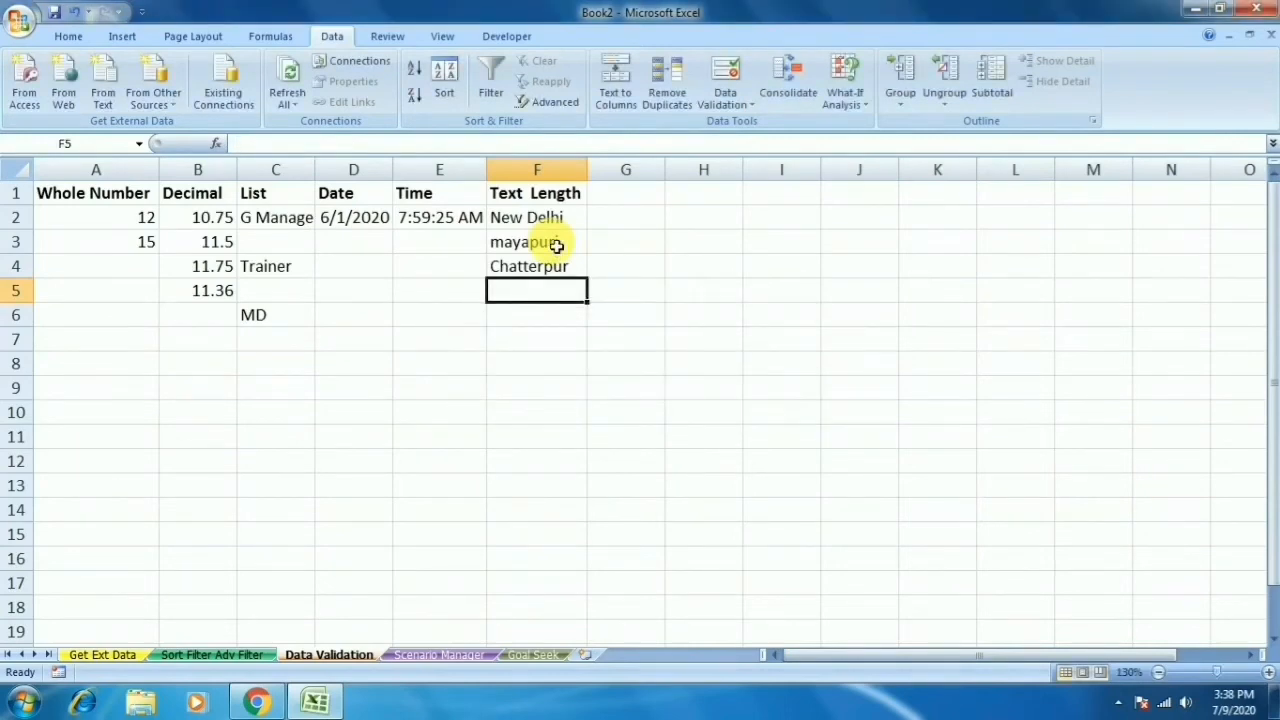
Step: Review the data validation criteria set for cell F5, then close them without changes
click(725, 98)
click(745, 123)
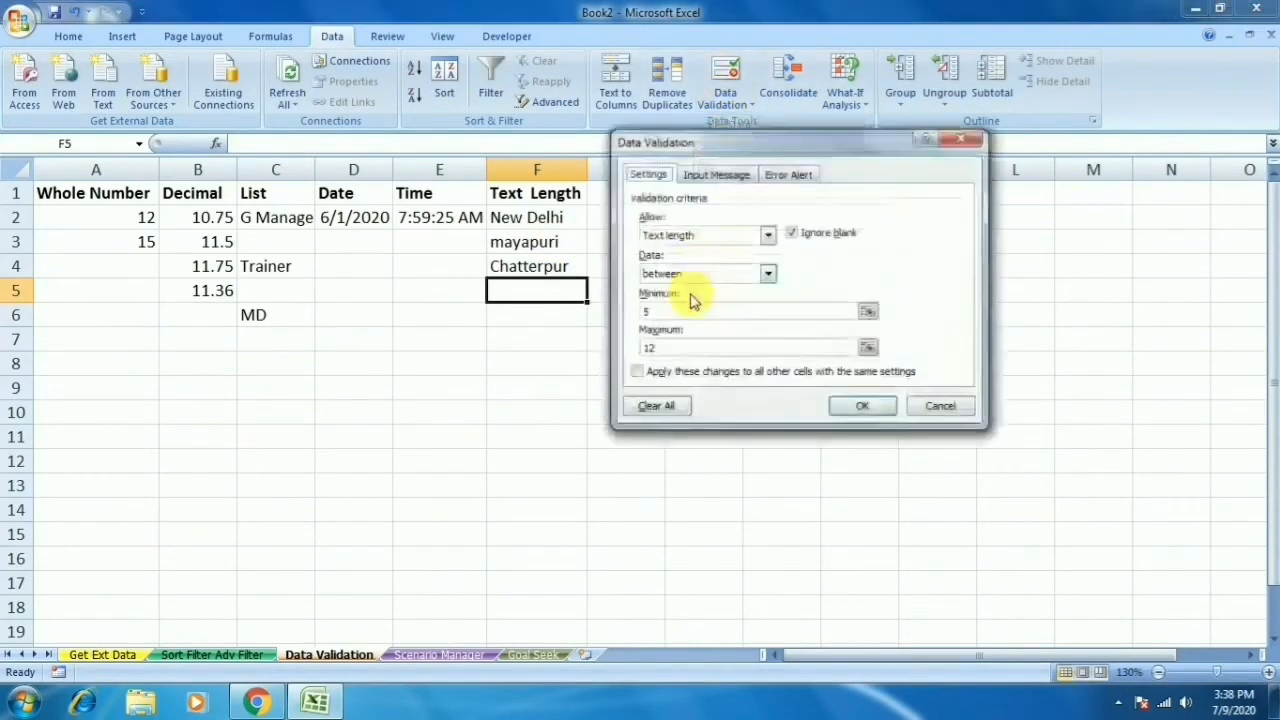
click(945, 410)
click(726, 97)
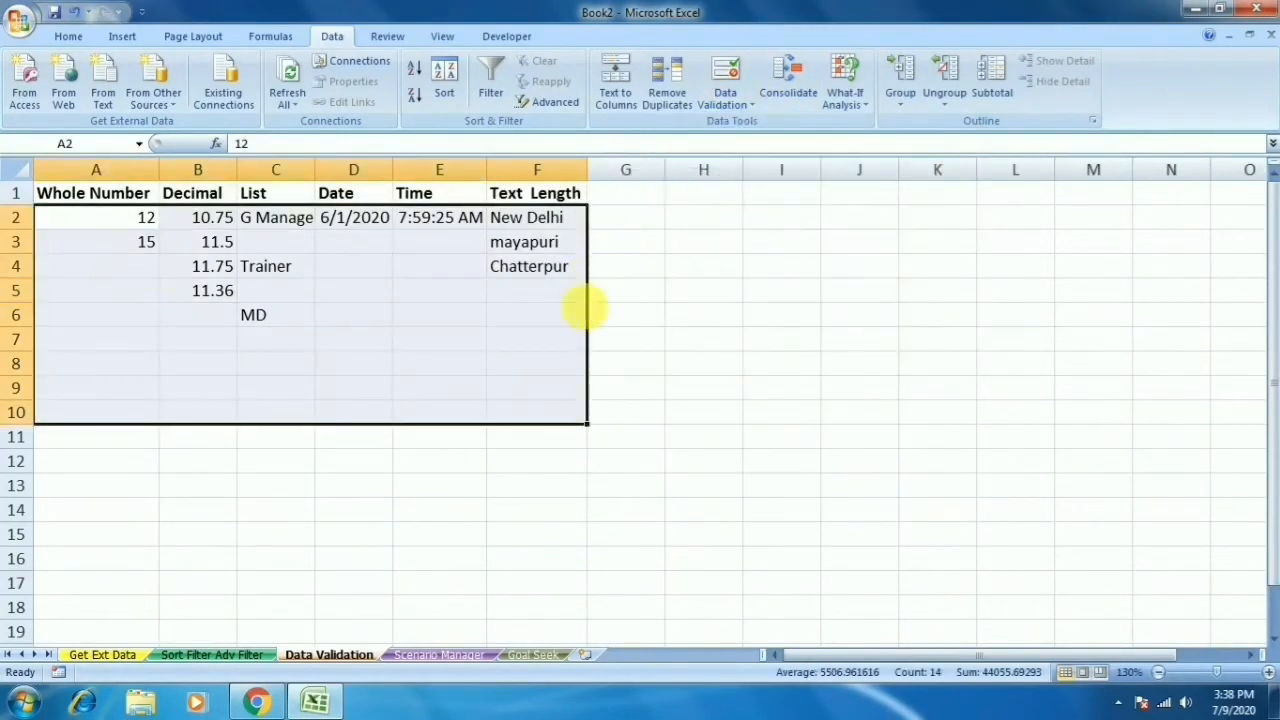
click(582, 306)
Step: Turn off the data validation error alert after invalid data is entered for cells F2:F10
drag(528, 226, 528, 417)
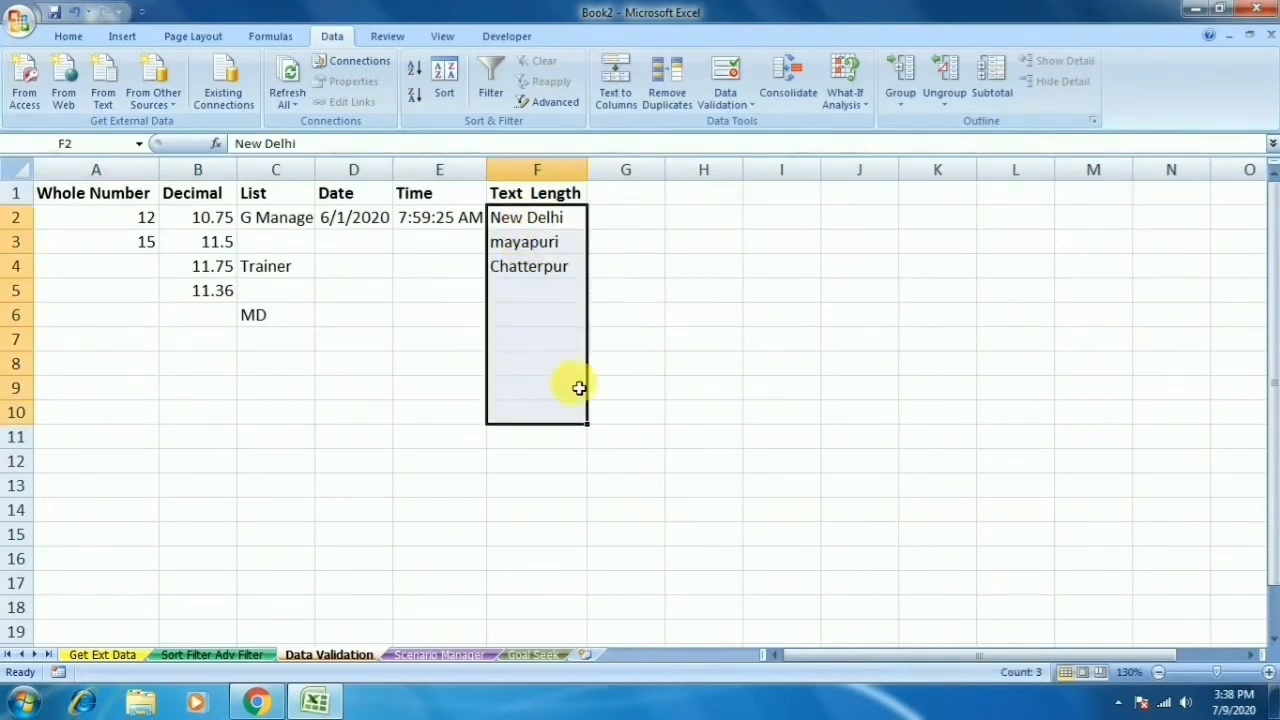
click(725, 99)
click(733, 128)
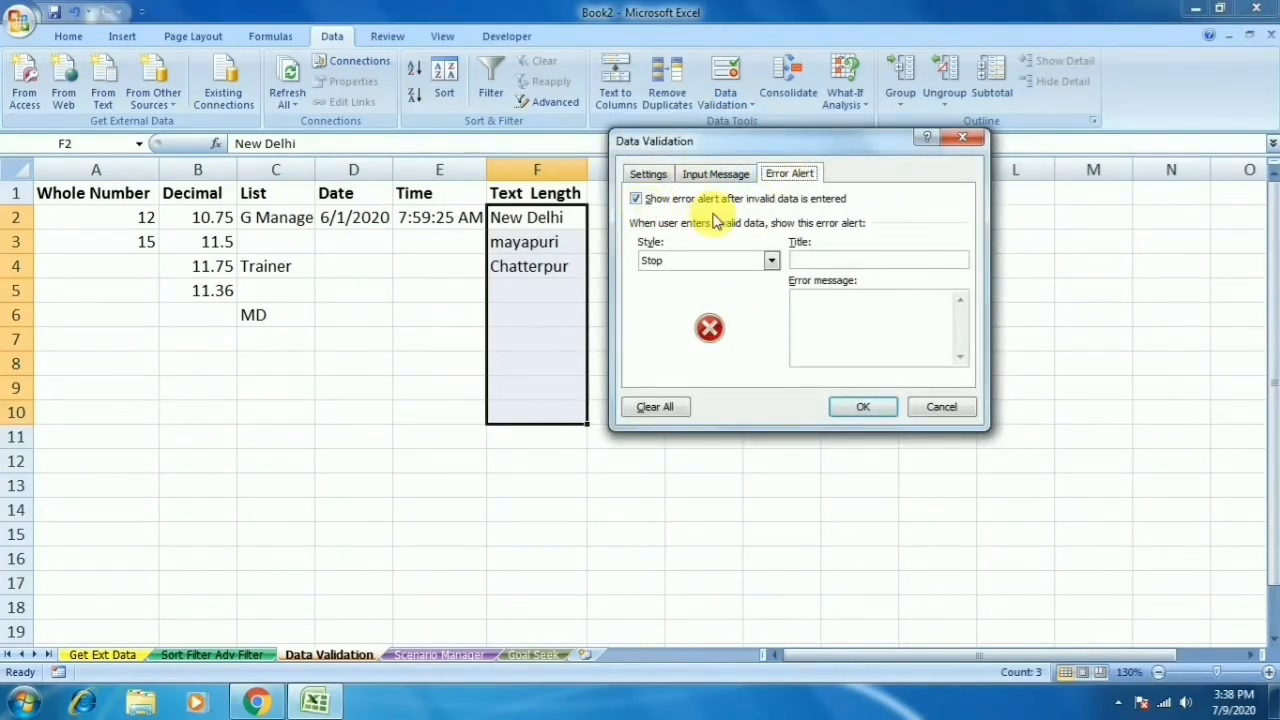
click(640, 200)
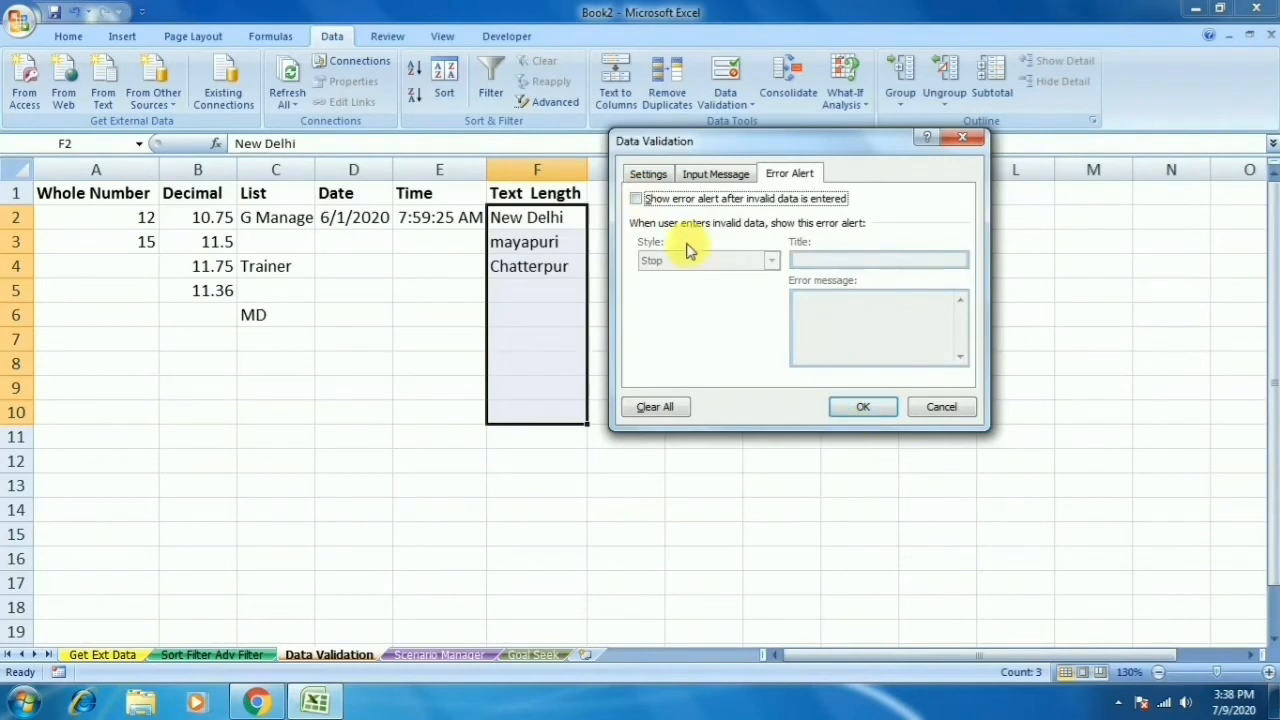
click(636, 199)
click(730, 260)
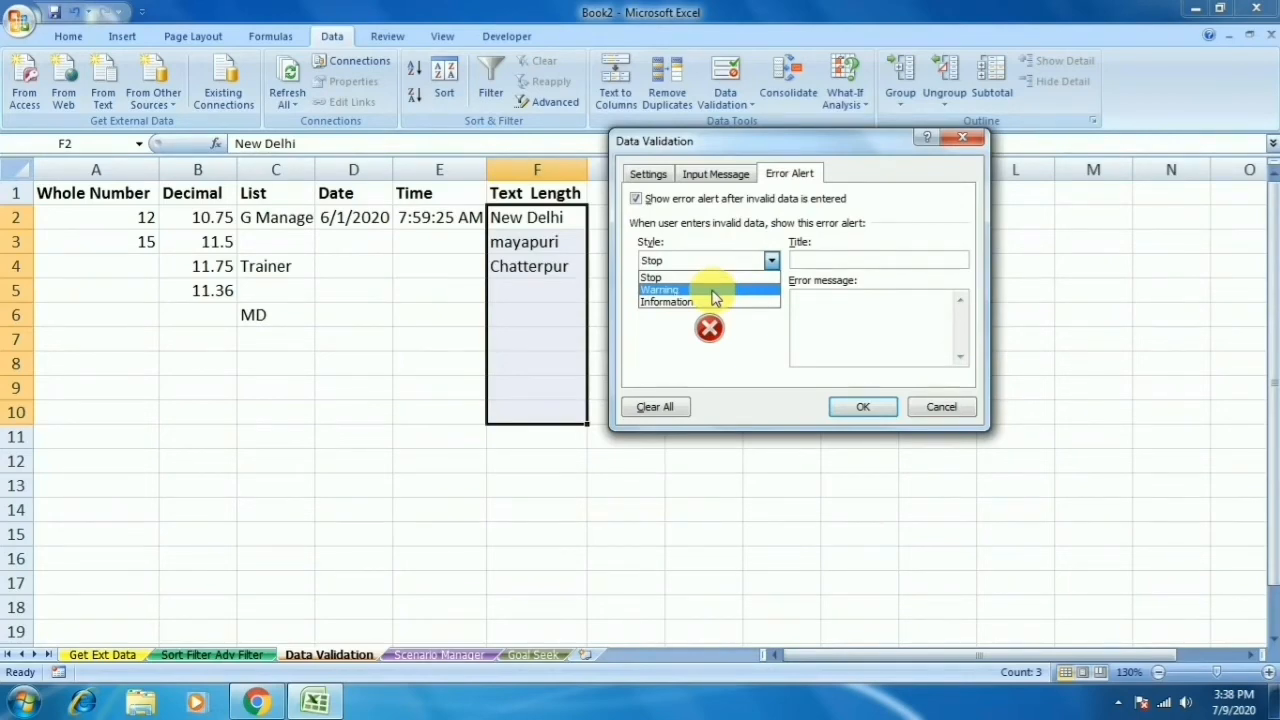
click(713, 279)
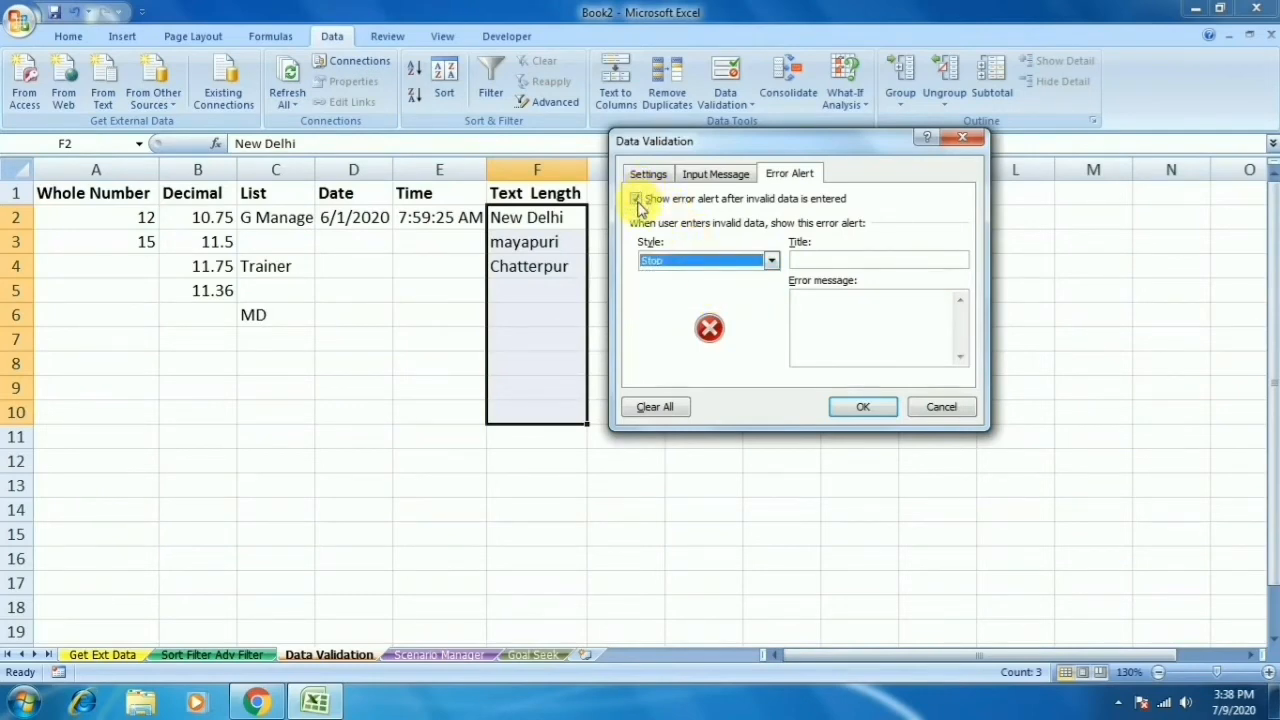
click(637, 201)
click(830, 410)
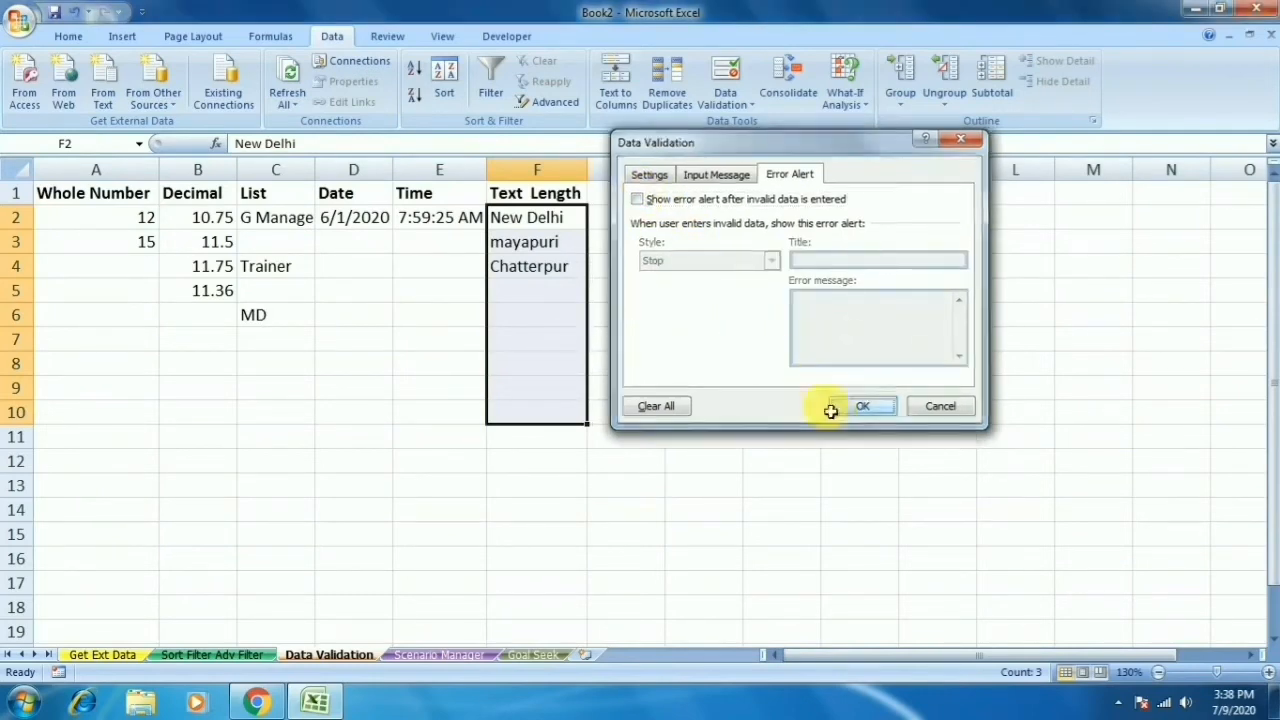
Step: Enter Maya in cell F5 and Ward No-1 Mehrauli in cell F6 of the Text Length column
click(553, 300)
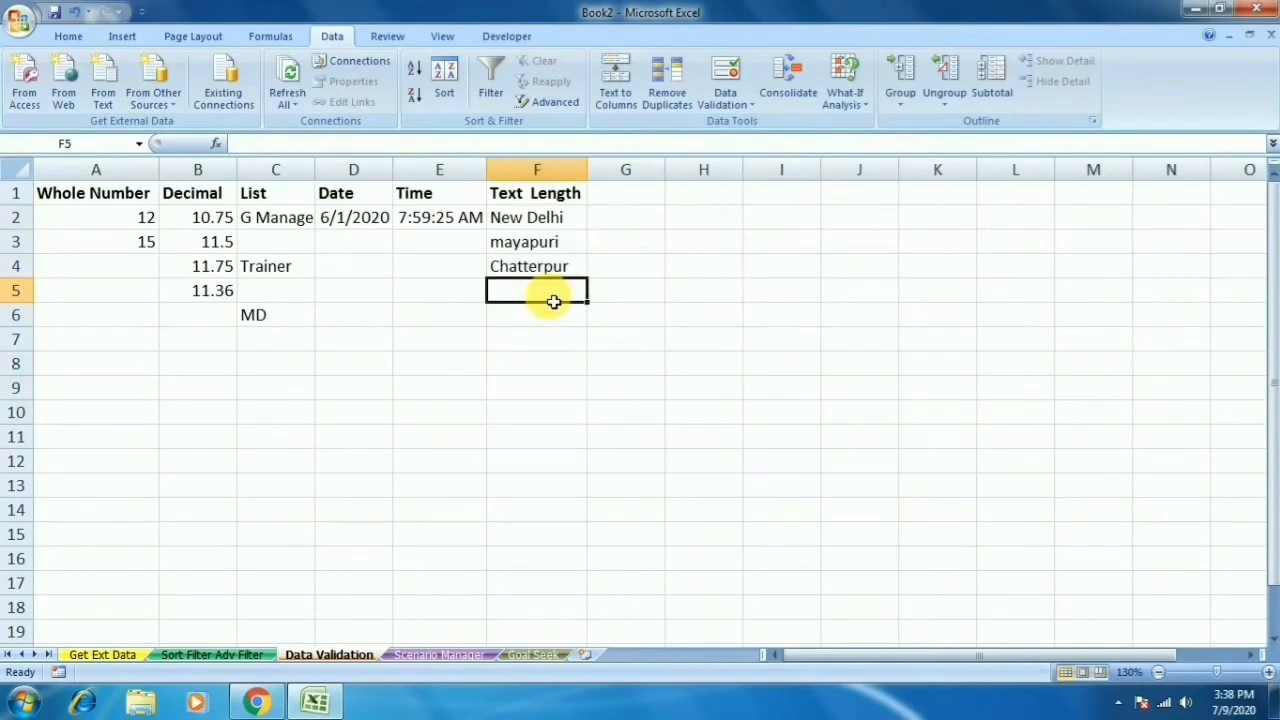
text(Maya)
key(Delete)
key(Return)
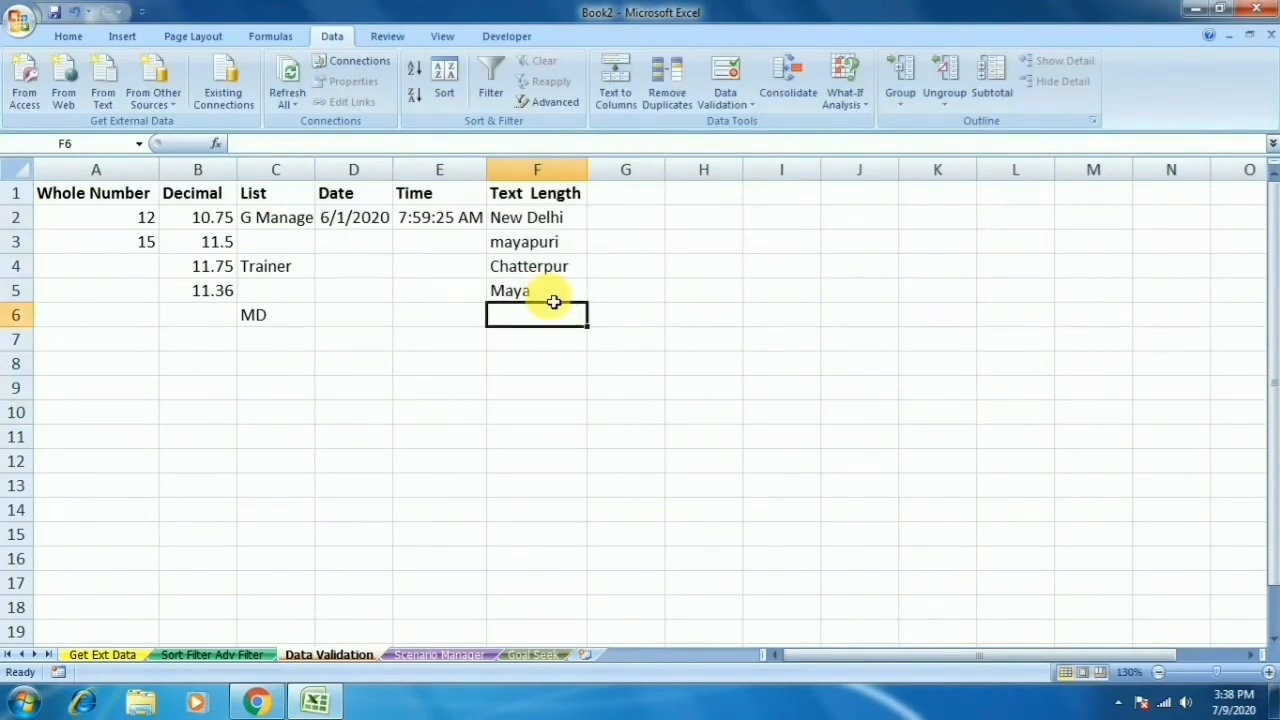
text(W)
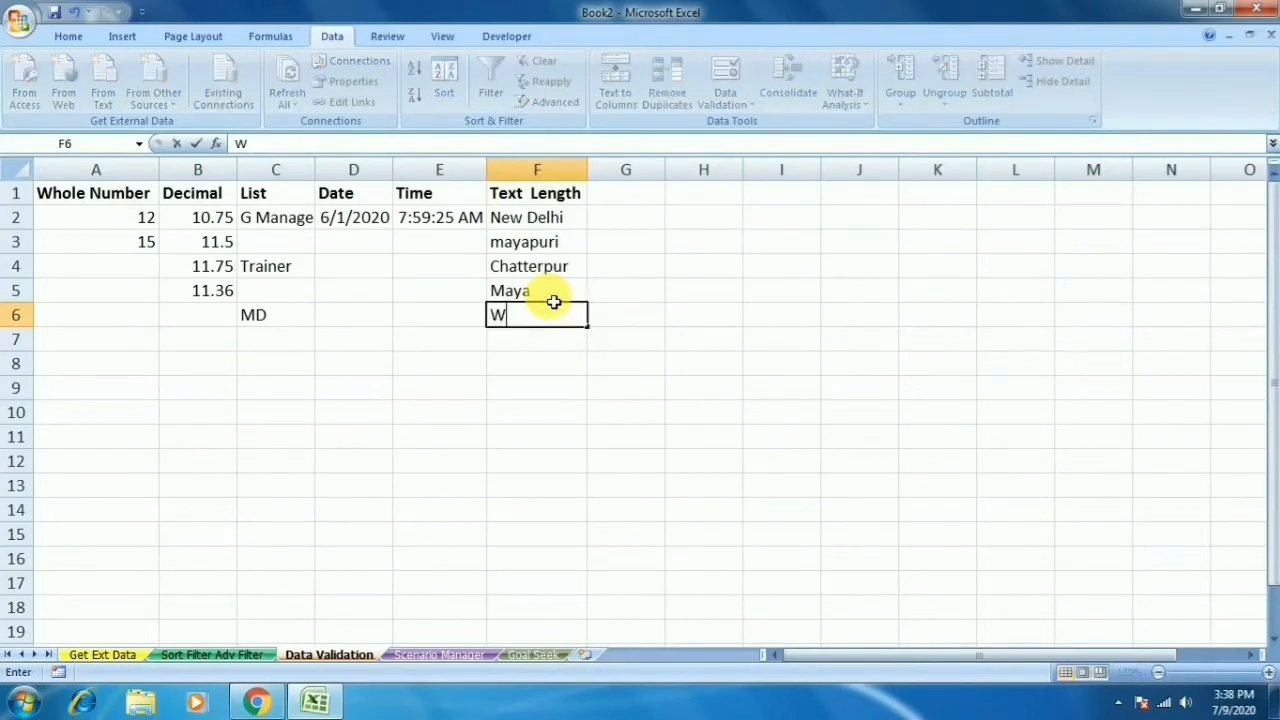
text(ard No-1 Mehrauli)
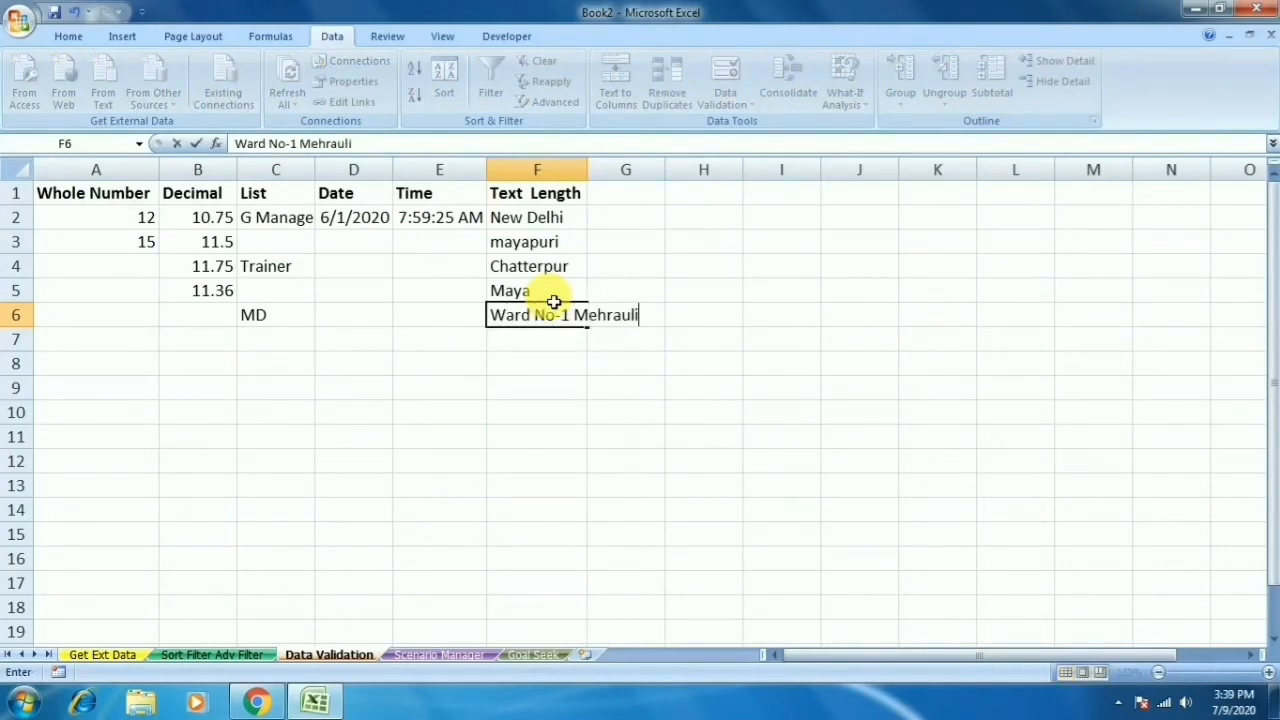
key(Return)
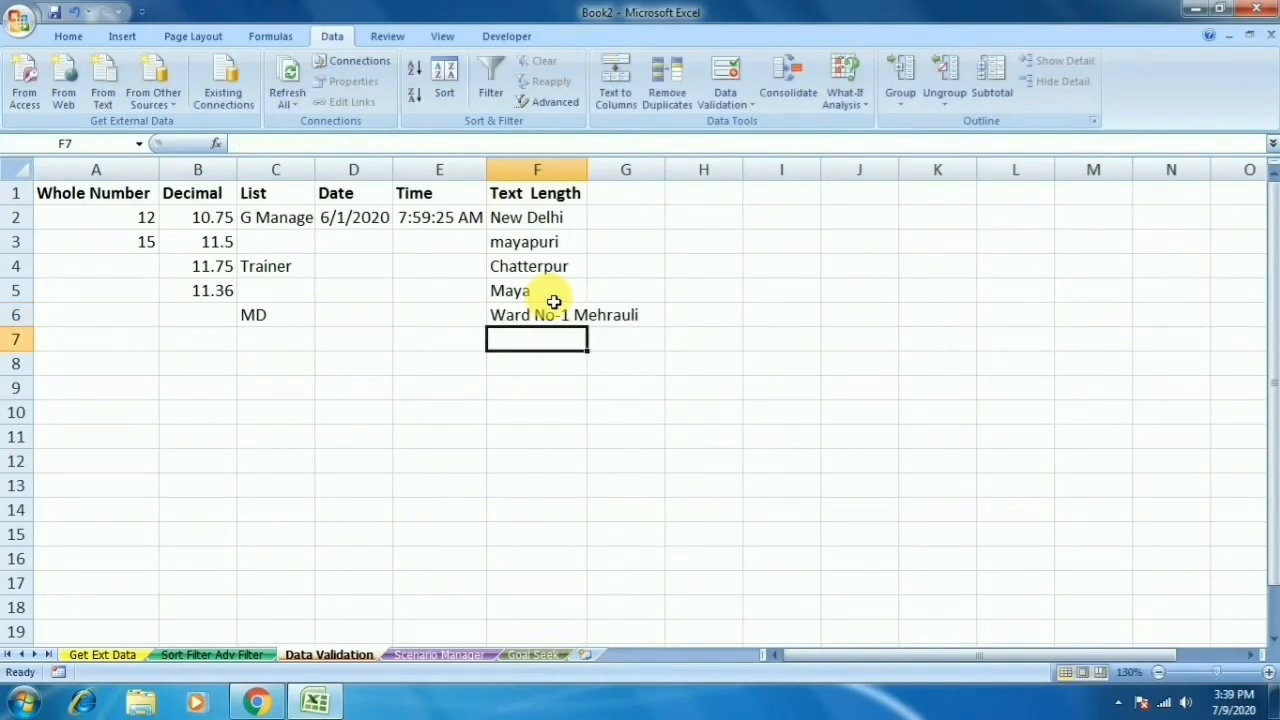
Step: Enter the overlong text Vasant Kunj Delhi in cell F7
text(Vasnt)
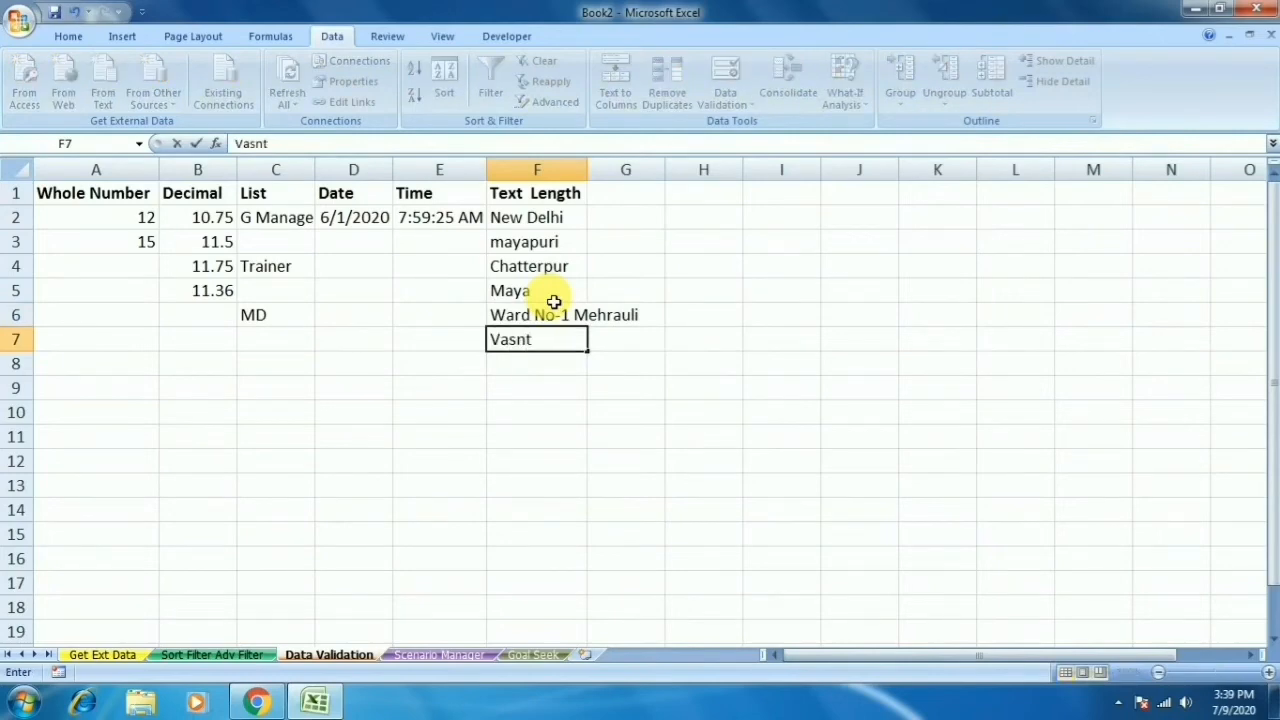
key(BackSpace)
key(BackSpace)
text(ant Kunj)
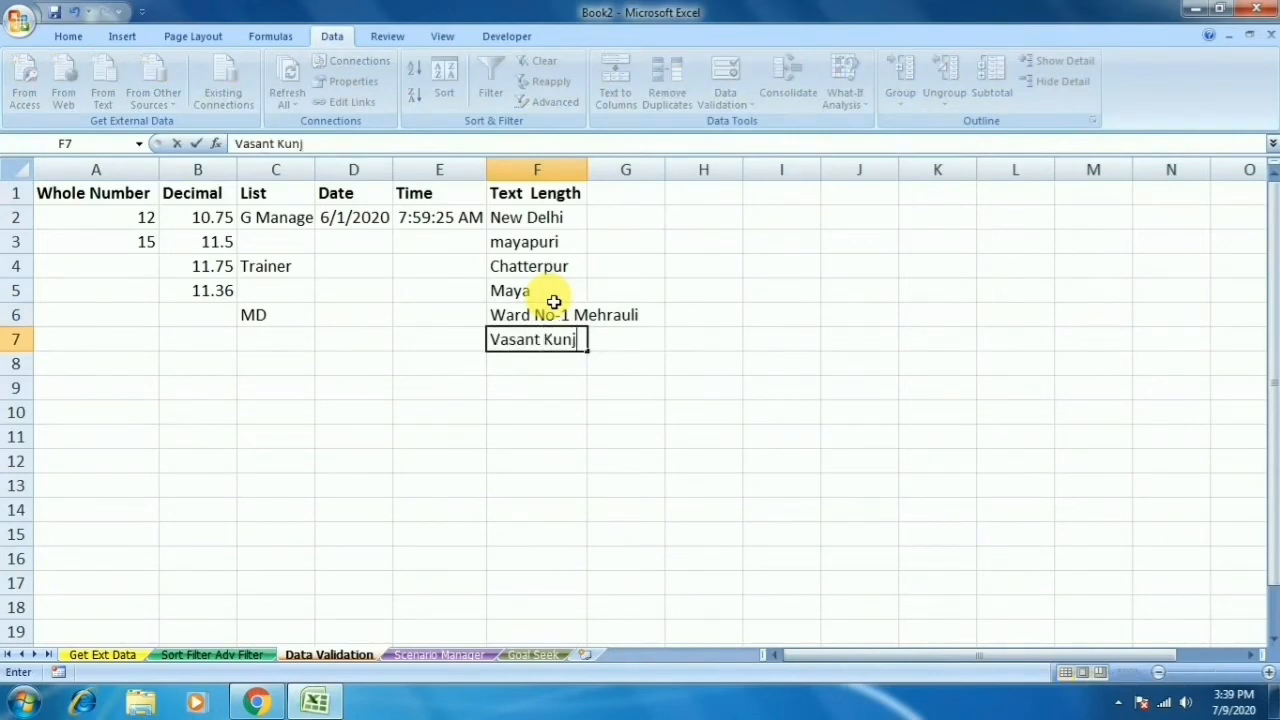
text( Delhi)
key(Return)
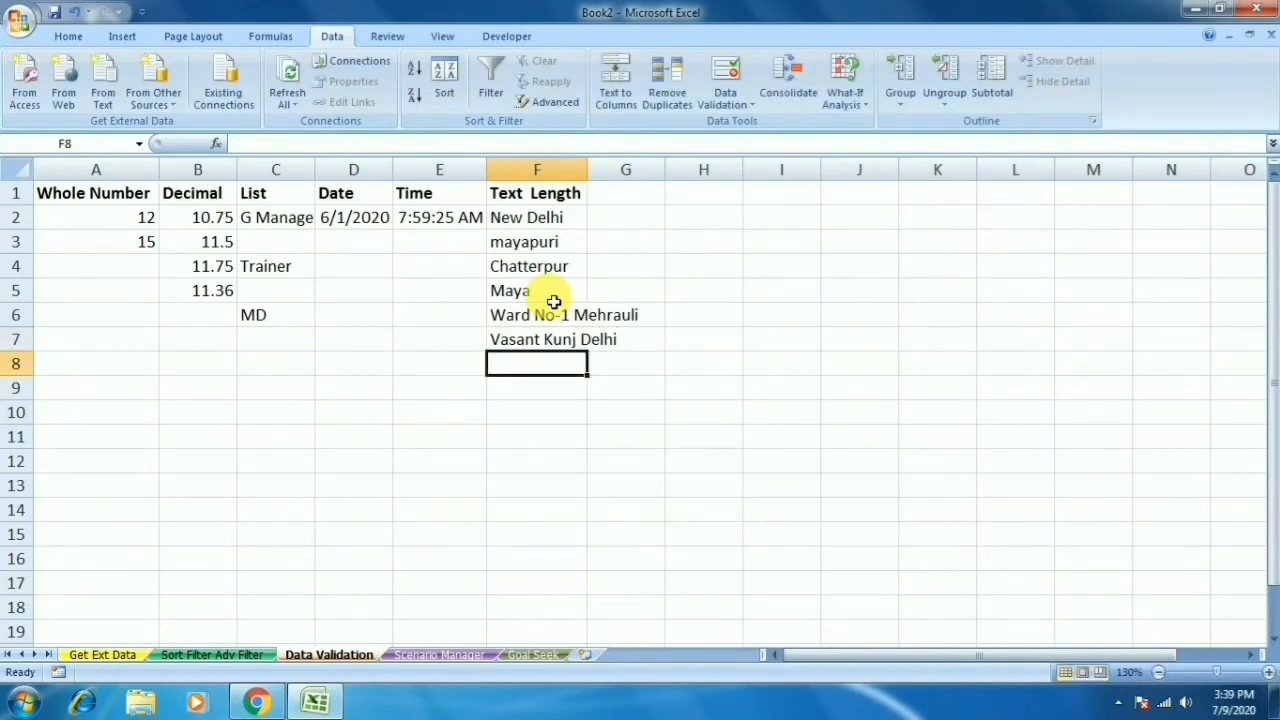
Step: Enter the overlong text Mangala Puri New Delhi in cell F8
text(Mangal)
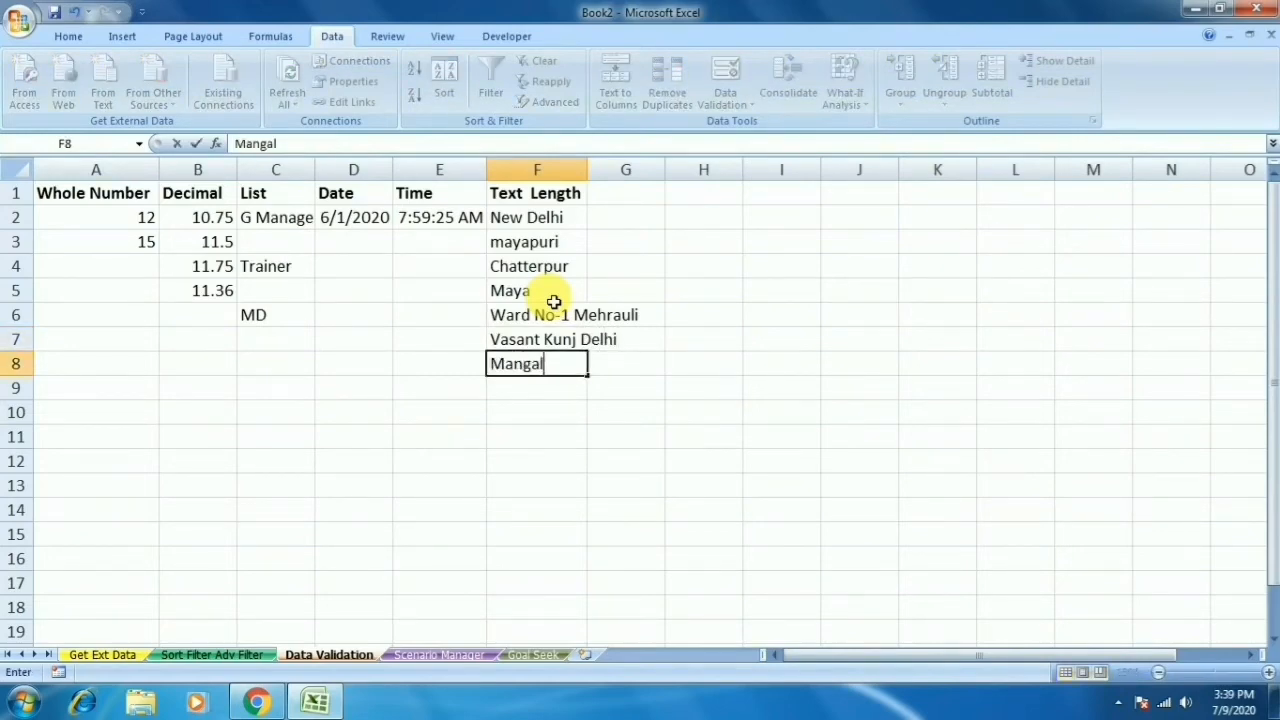
text(a Puri N)
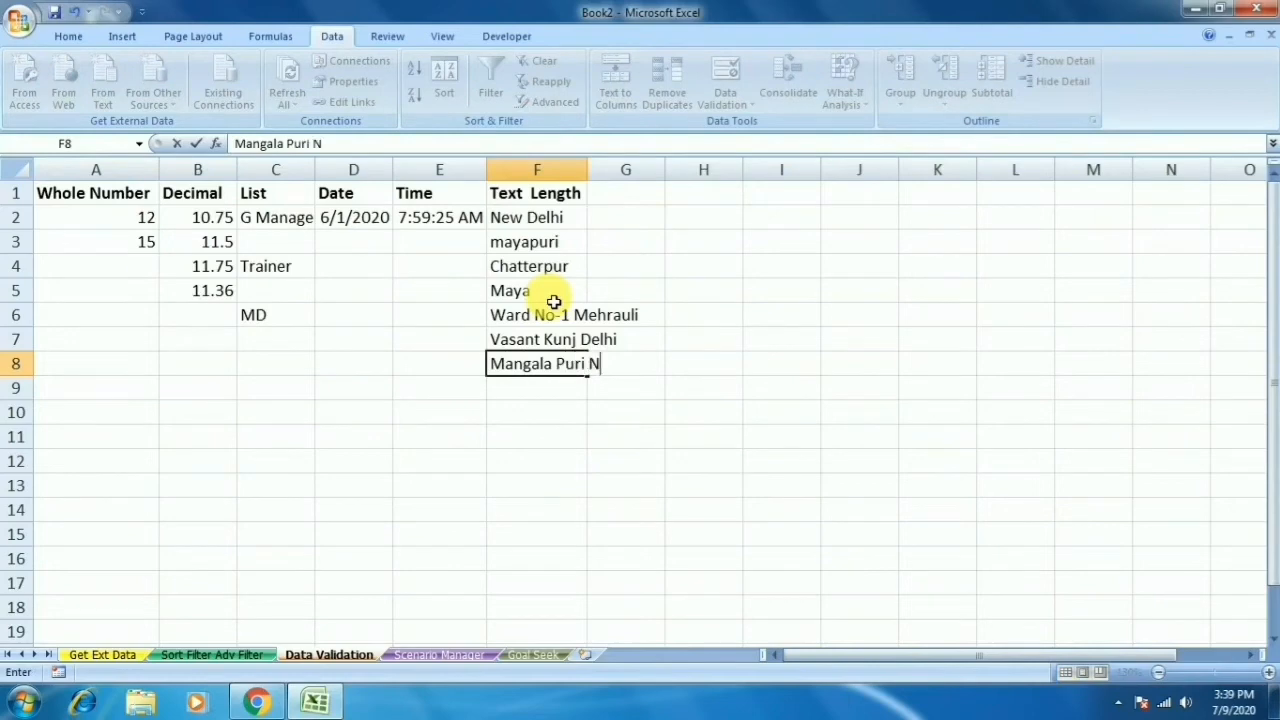
text(ew Delhi)
key(Return)
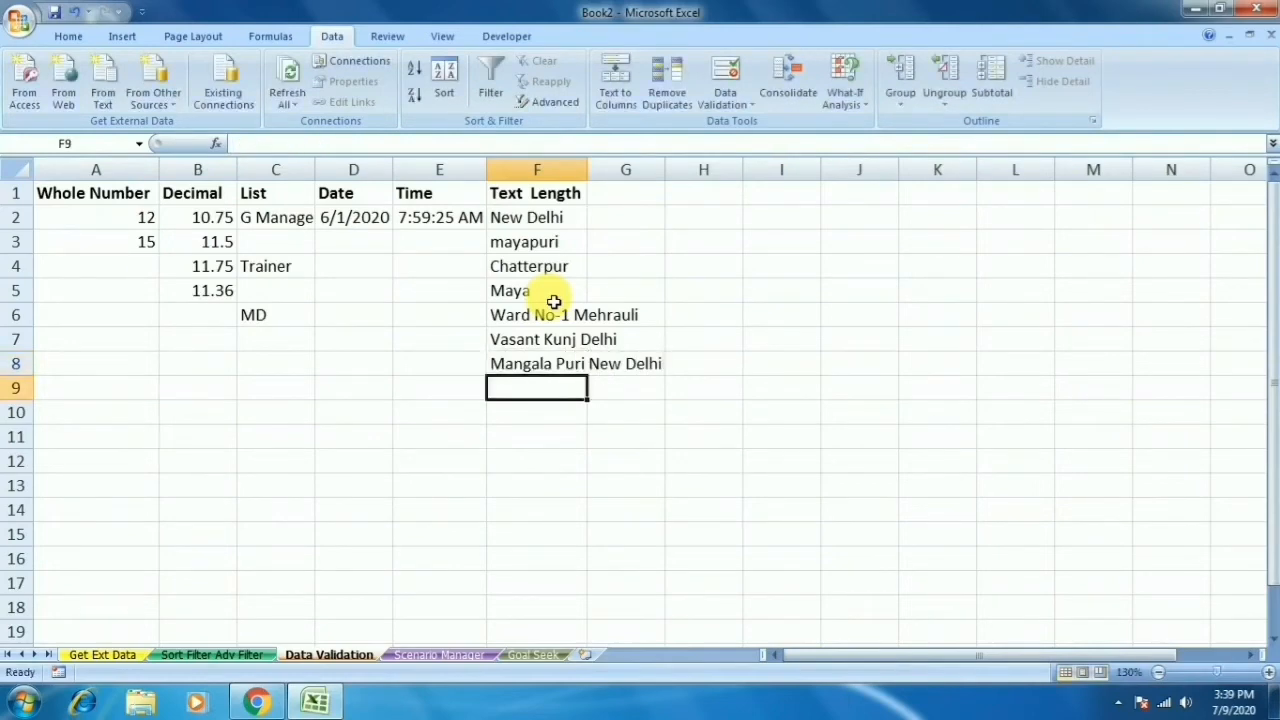
Step: Enter the overlong text Sec 3 New Delhi in cell F9
text(Sec 3 Del)
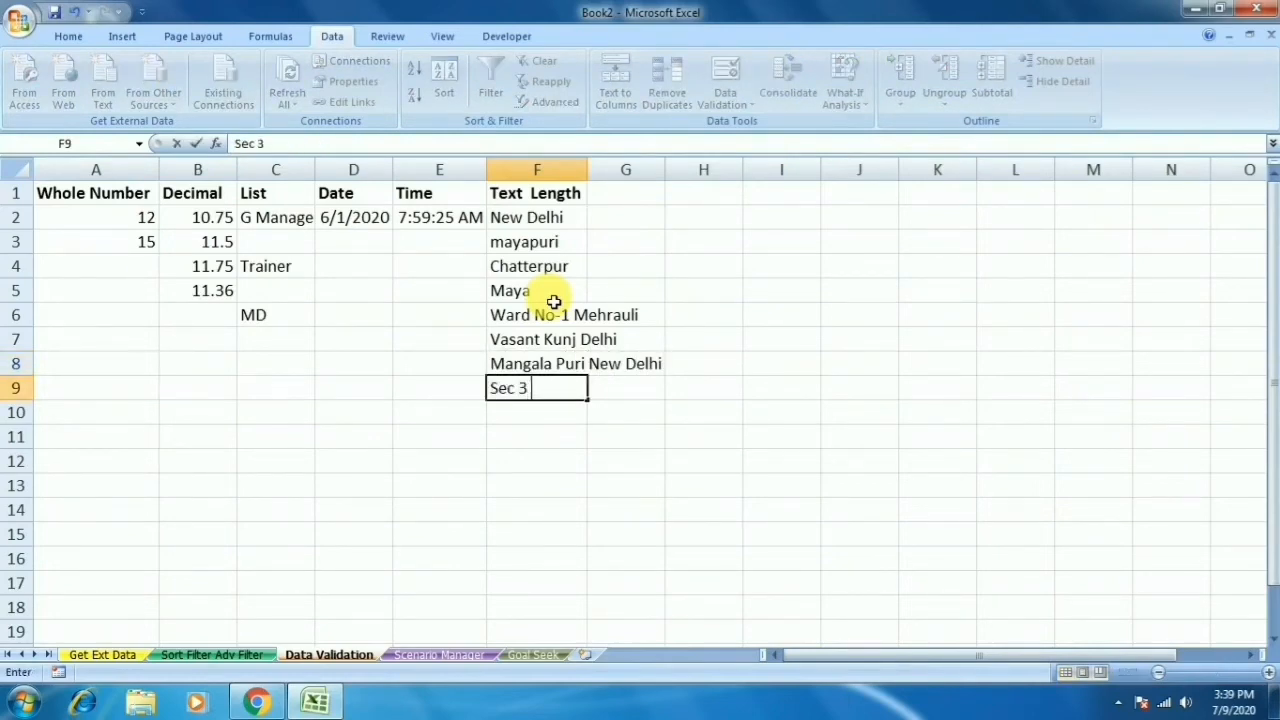
key(BackSpace)
key(BackSpace)
key(BackSpace)
text(New Delhi)
key(Return)
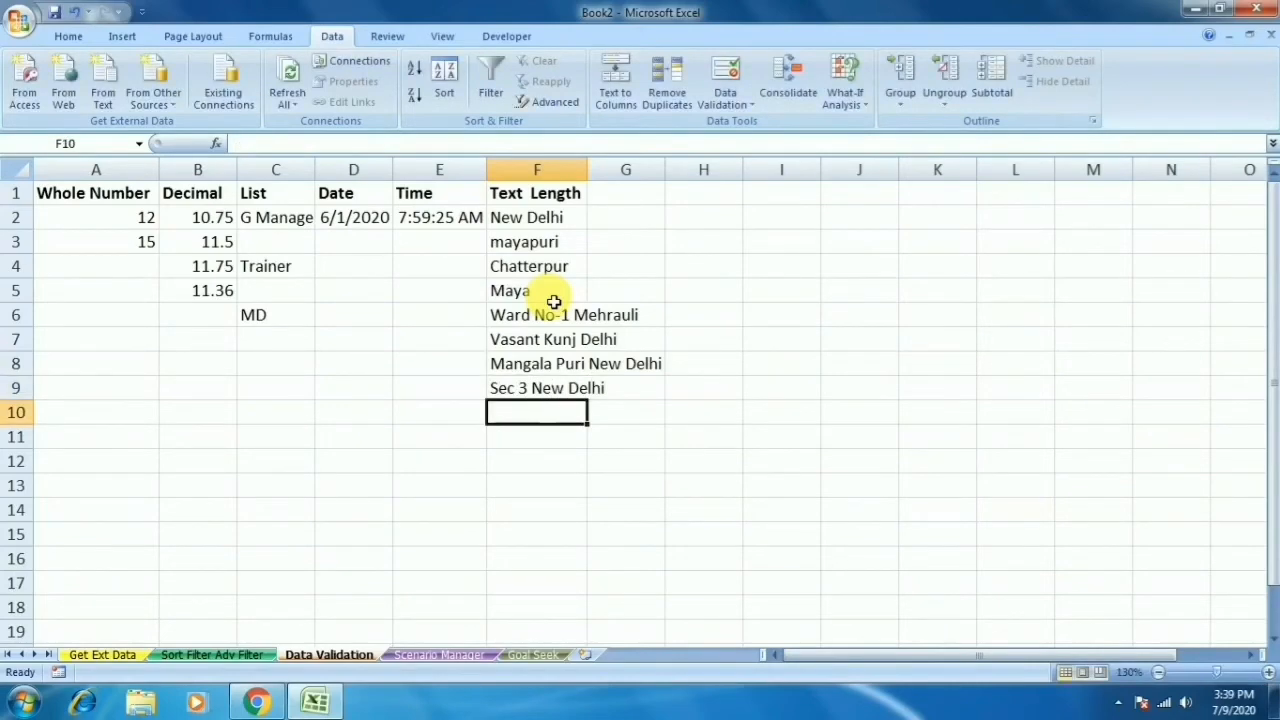
Step: Enter Mehrauli in cell F10 and Kalkaji in cell F11, leaving cell F12 empty
text(Mehrauli)
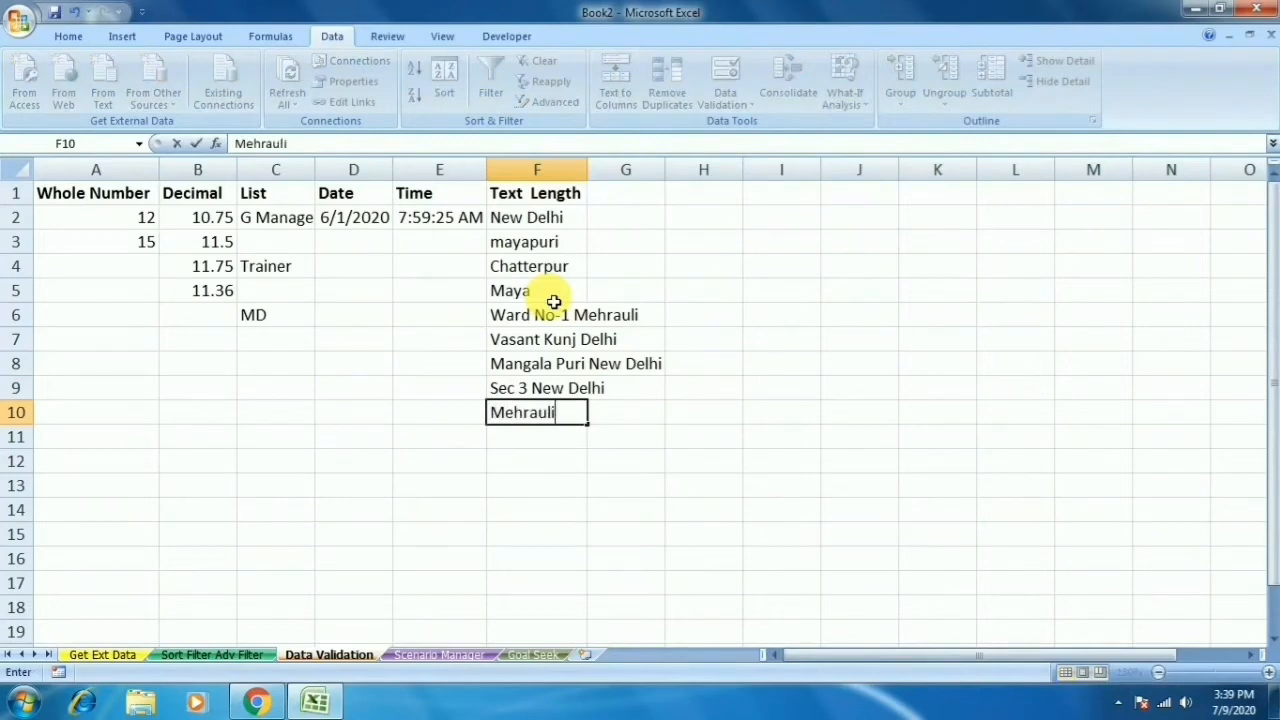
key(Return)
text(Kalkaji)
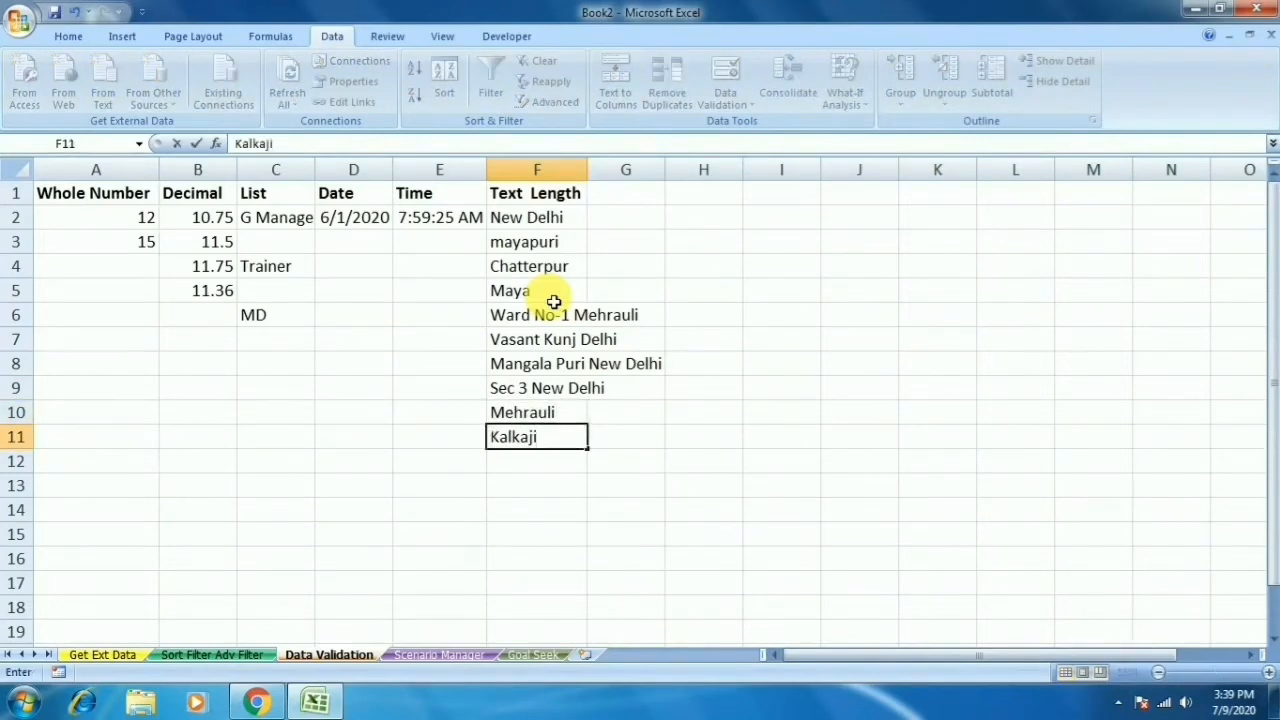
key(Return)
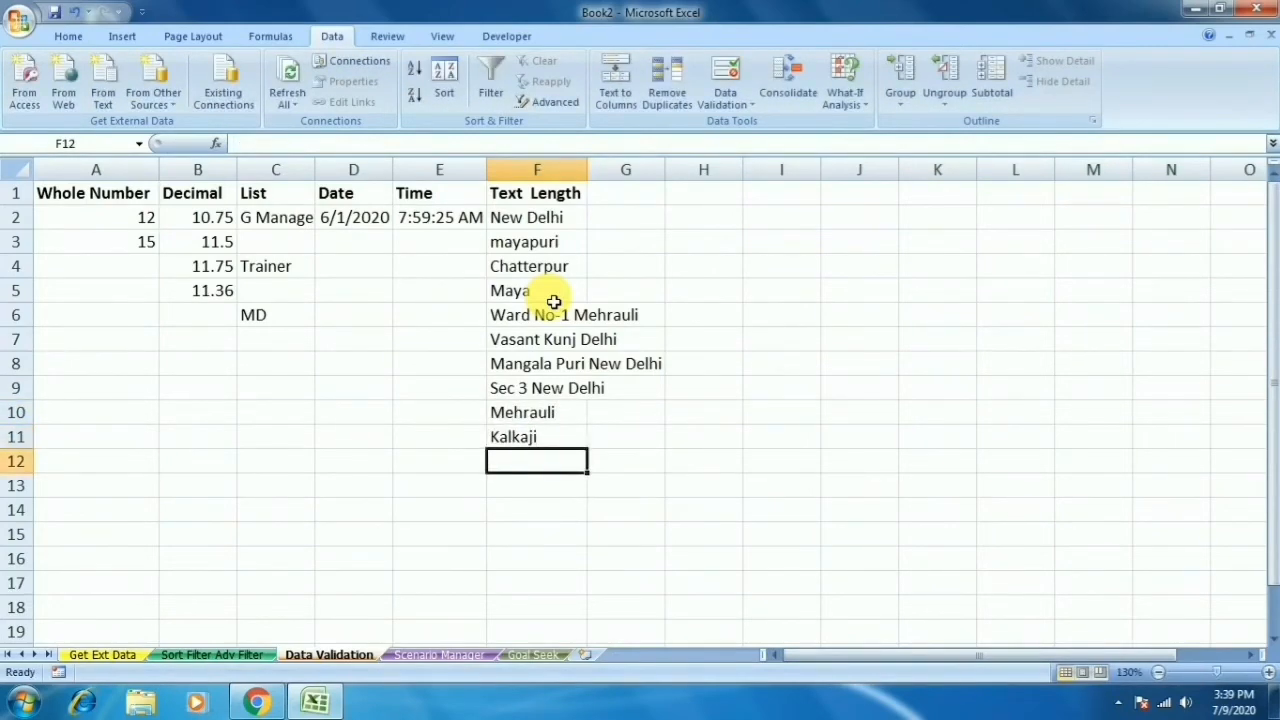
text(Govind P)
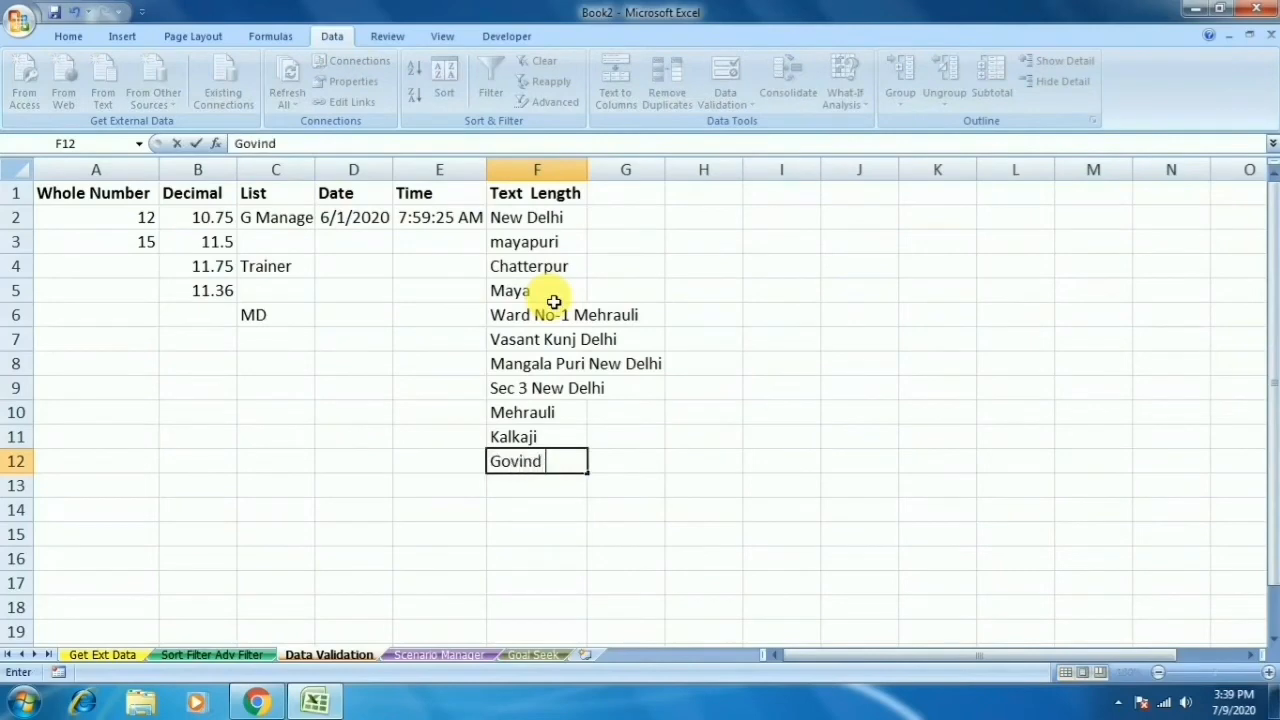
key(Escape)
Step: Circle the invalid data on the Data Validation sheet
key(Up)
key(Up)
key(Up)
key(Up)
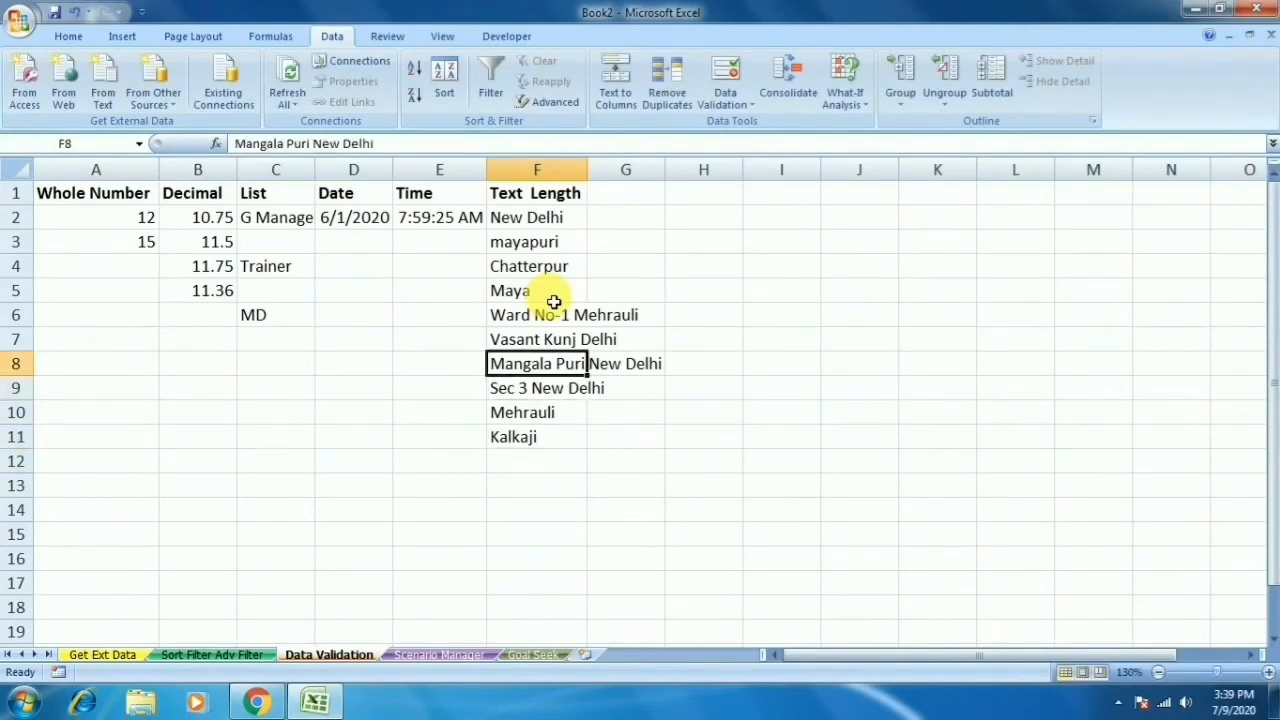
click(744, 104)
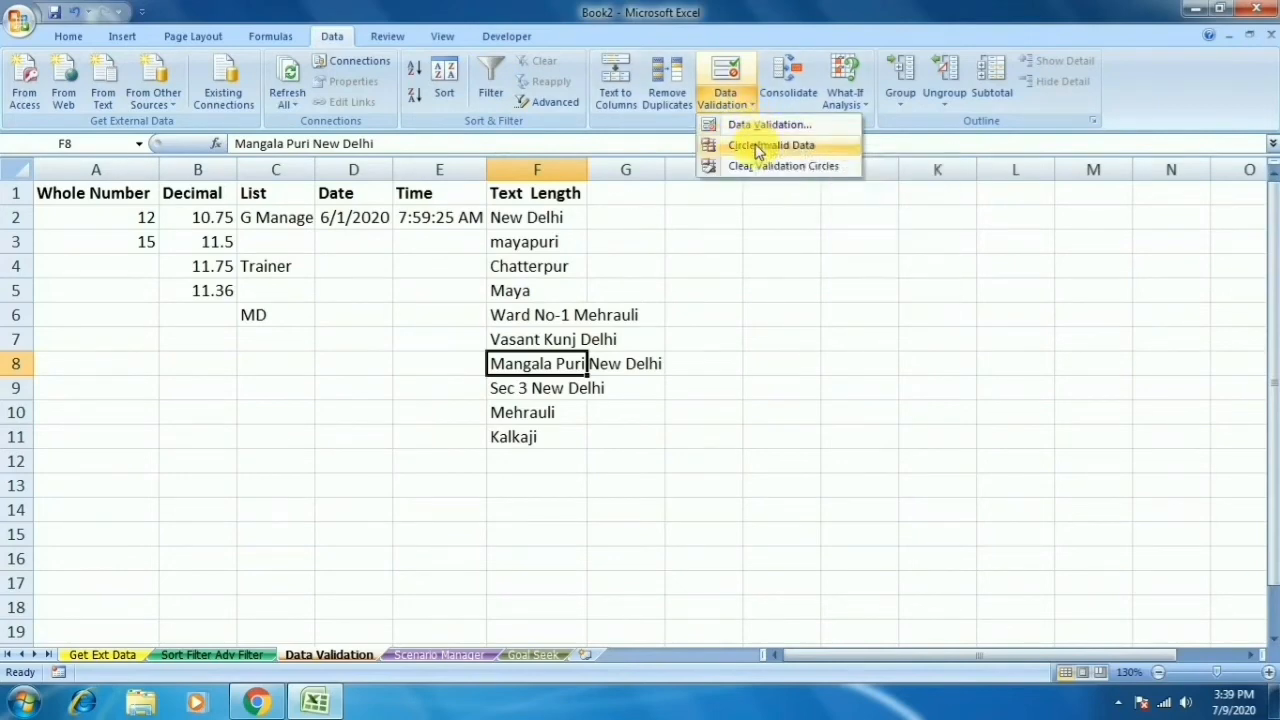
click(758, 150)
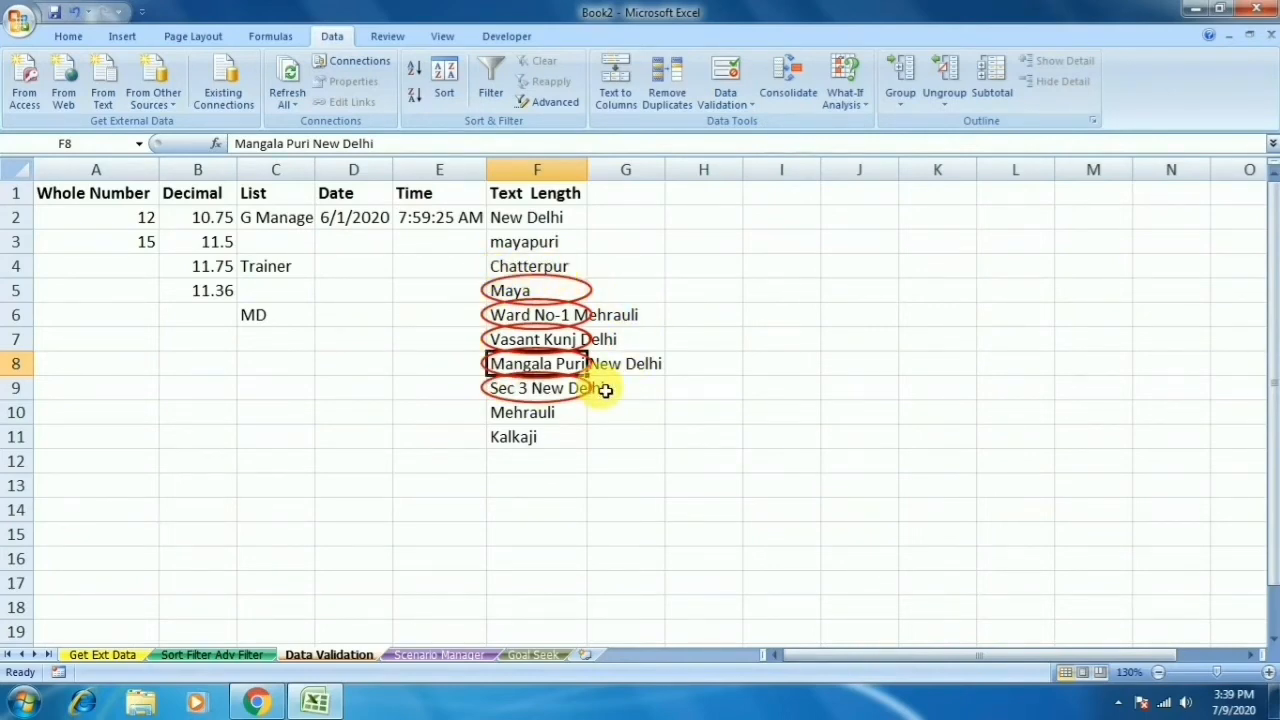
Step: Clear the validation circles from the sheet
click(726, 96)
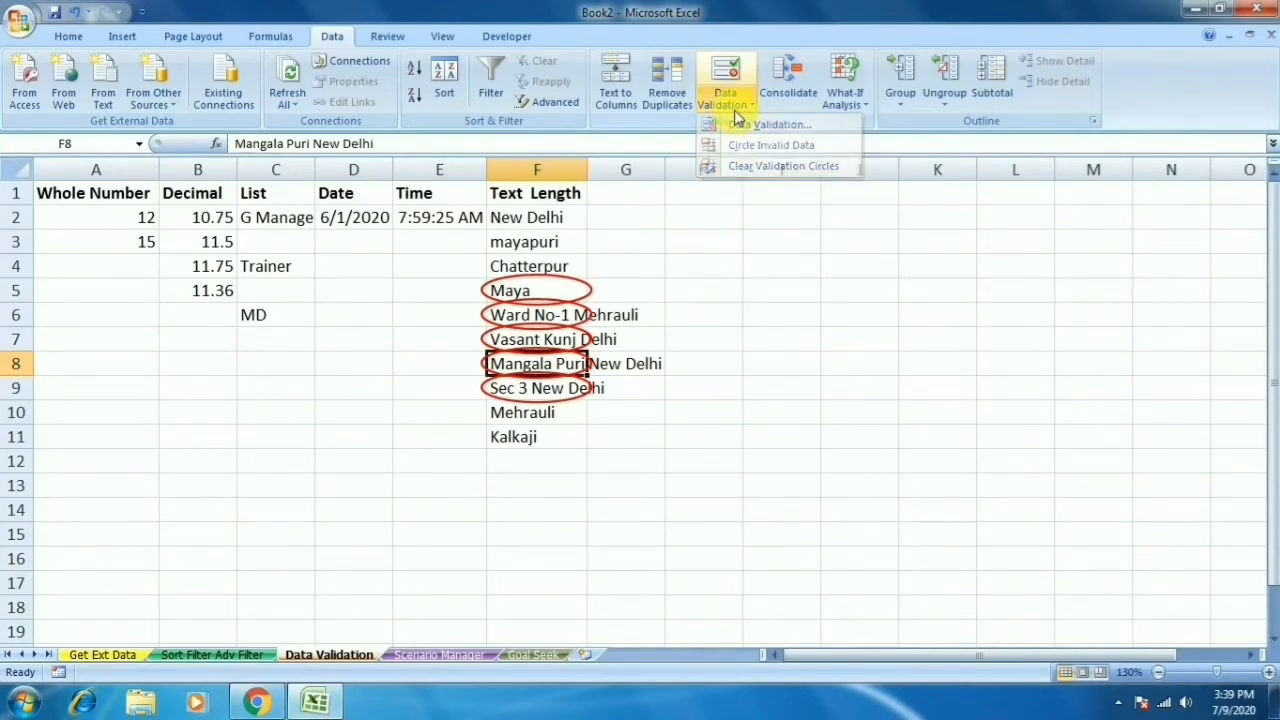
click(762, 168)
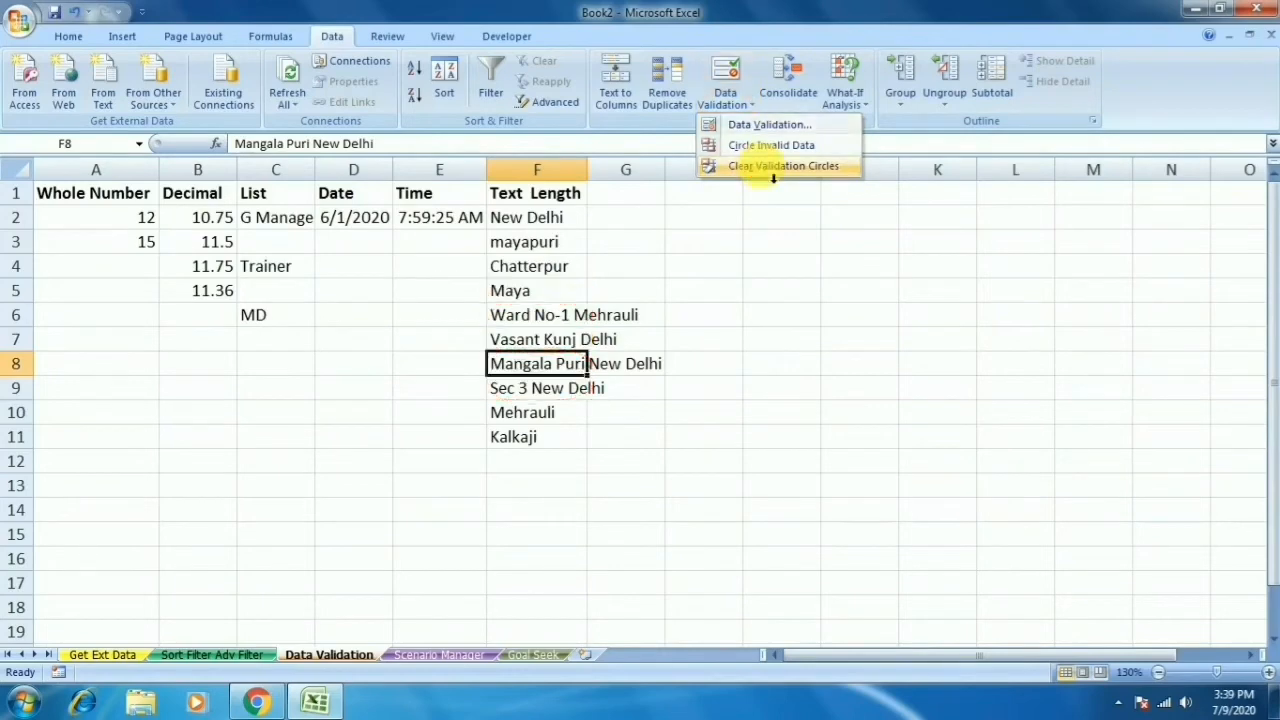
Step: Clear all data validation settings from the Text Length cells F2:F10
drag(537, 214, 567, 424)
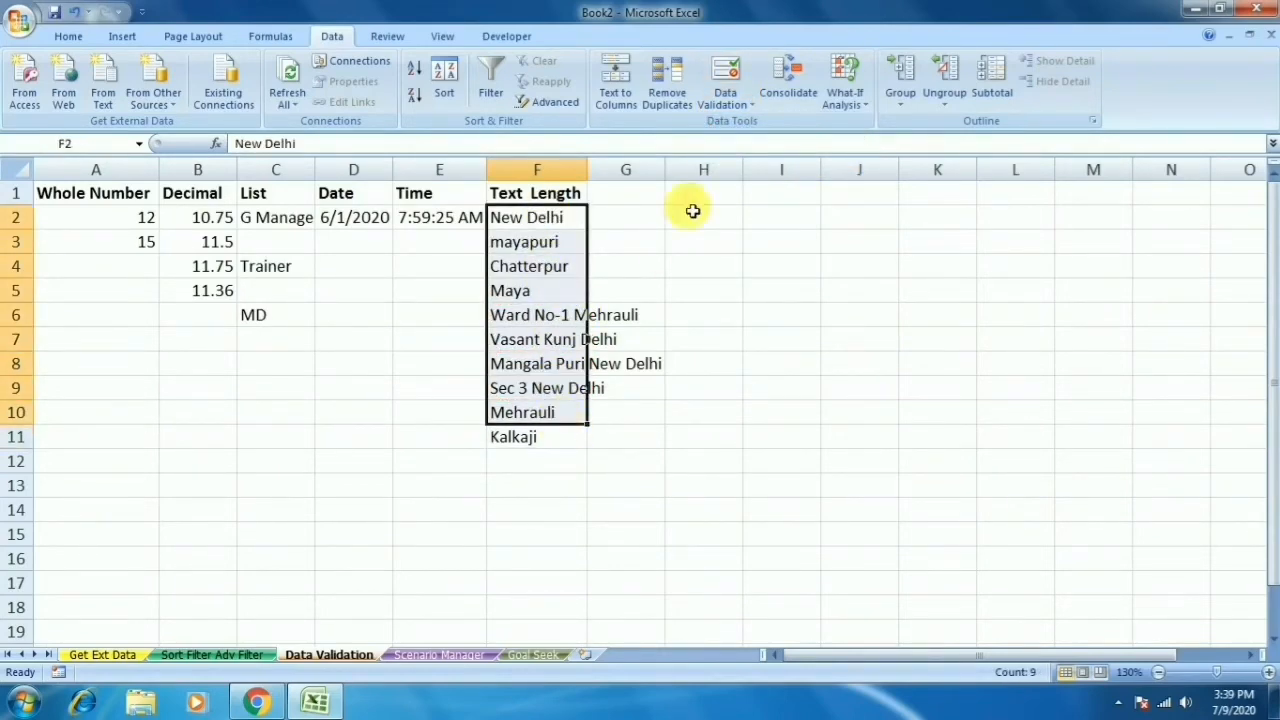
click(725, 100)
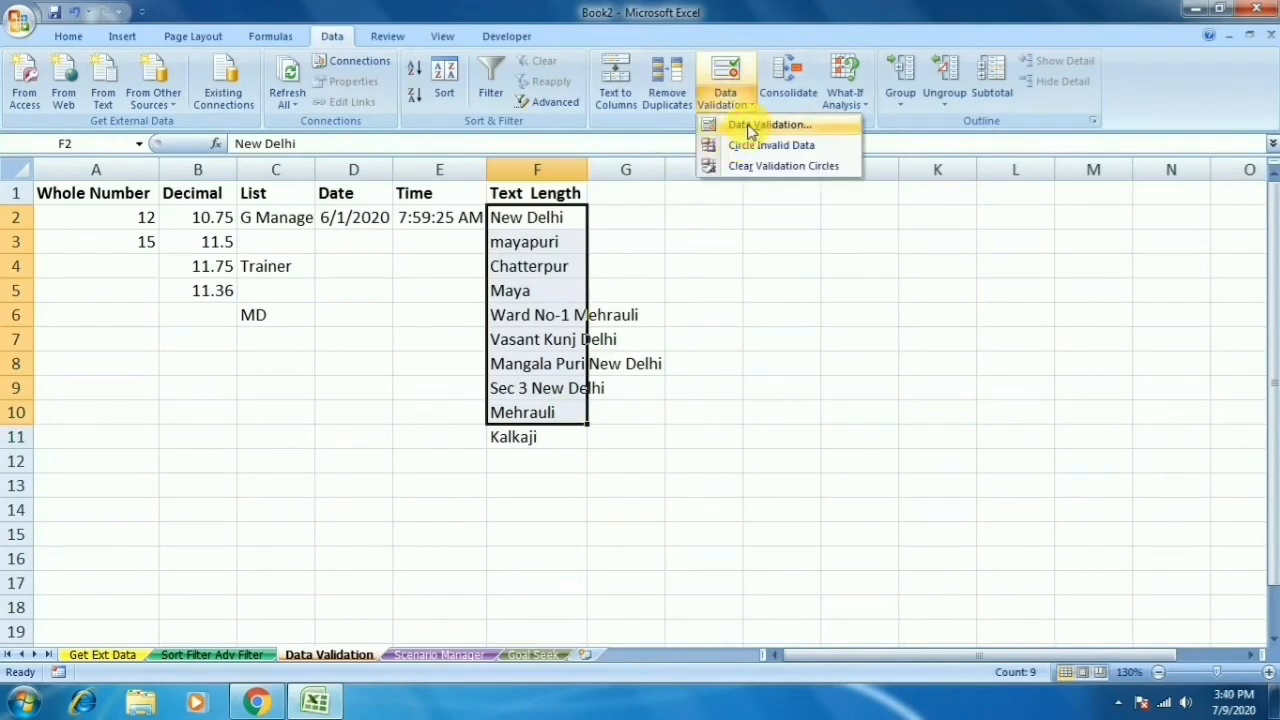
click(750, 127)
click(656, 407)
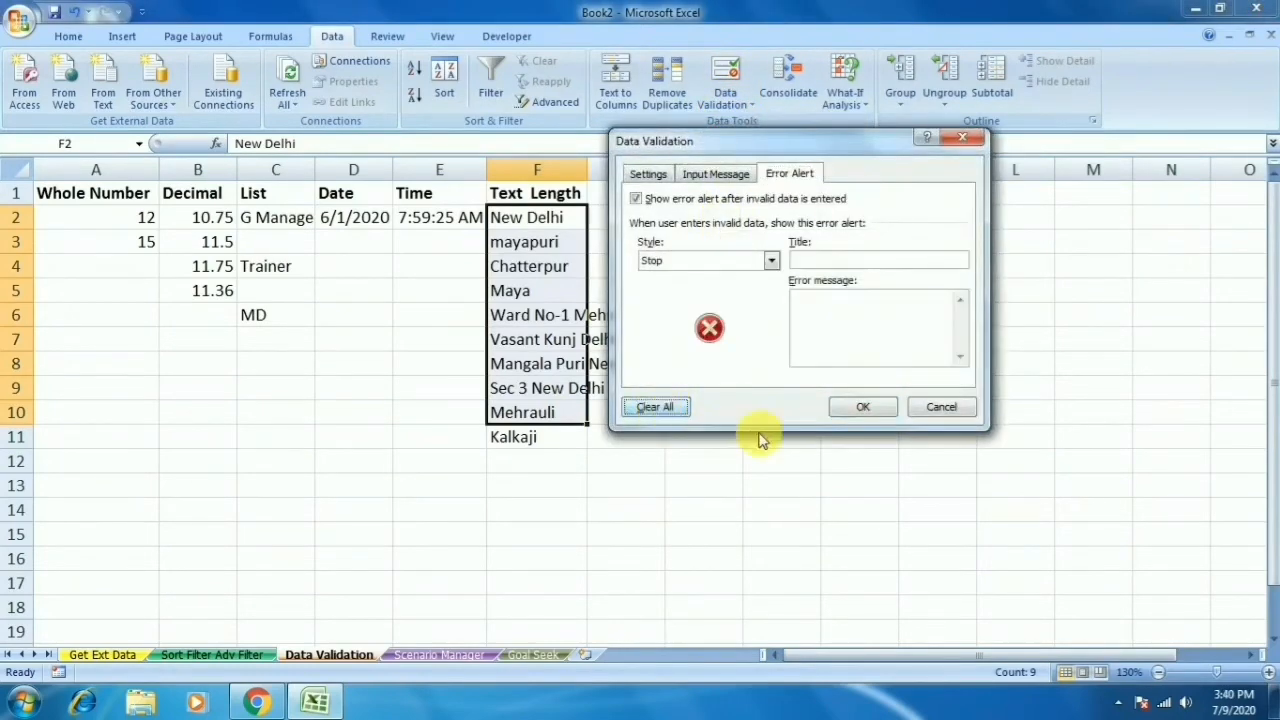
click(855, 407)
Step: Clear all data validation settings from cells A2:F12 and delete the contents of that range
drag(140, 217, 531, 451)
click(725, 100)
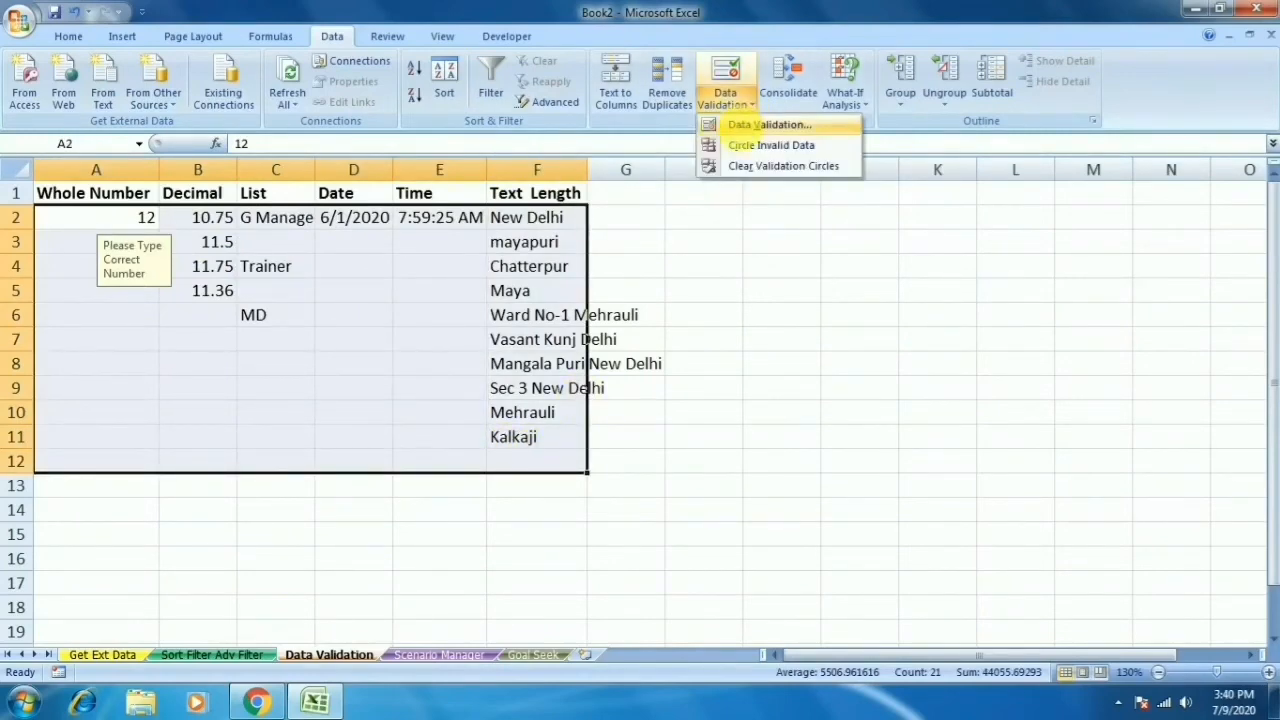
click(760, 125)
click(603, 400)
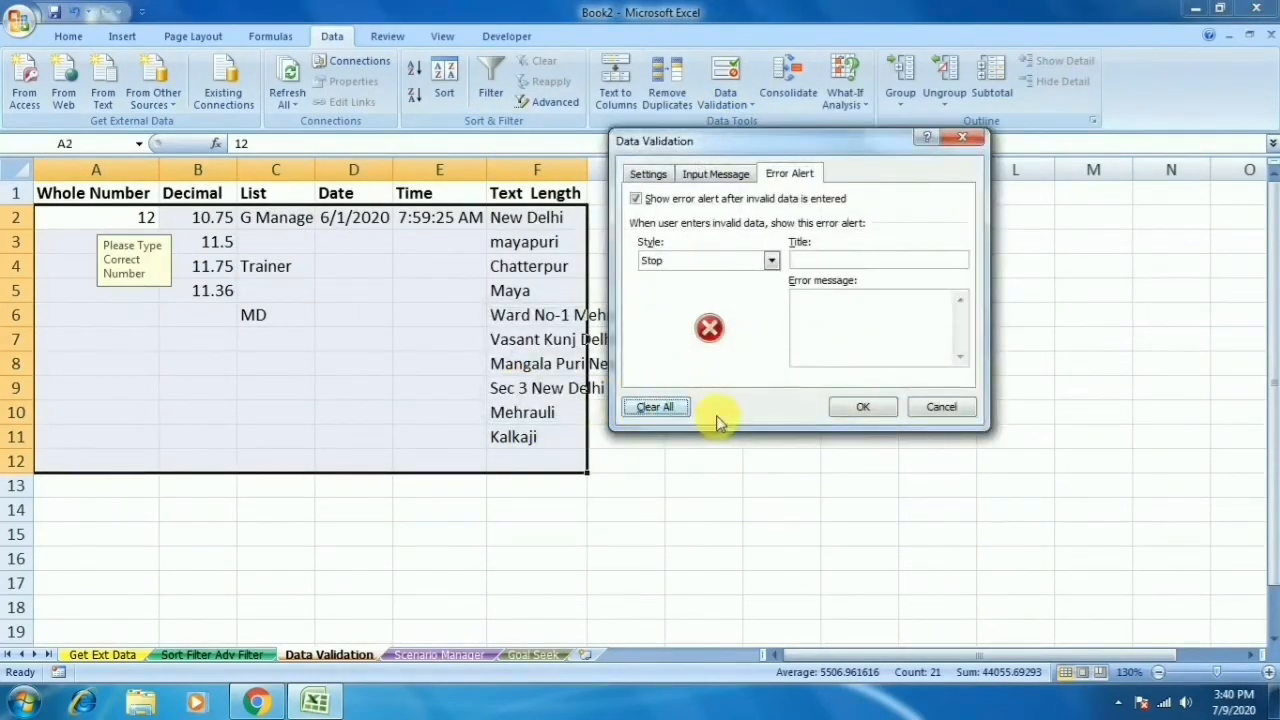
click(850, 406)
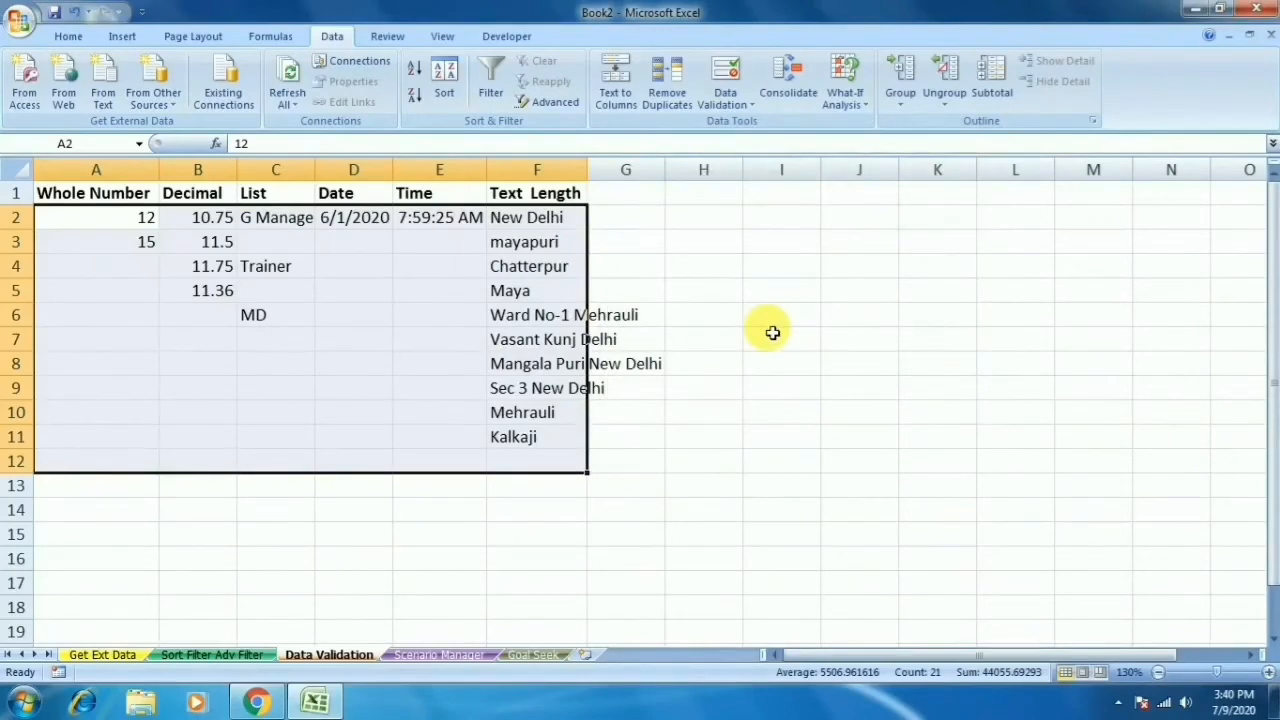
key(Delete)
click(712, 418)
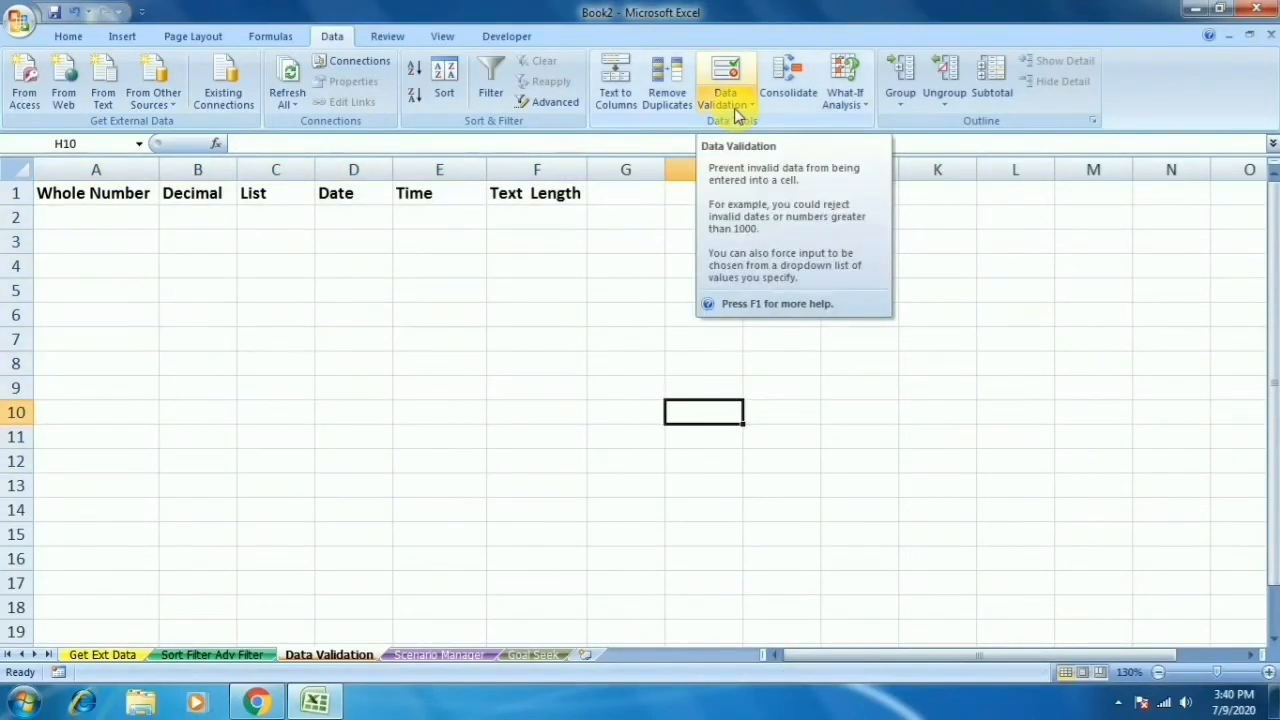
click(709, 366)
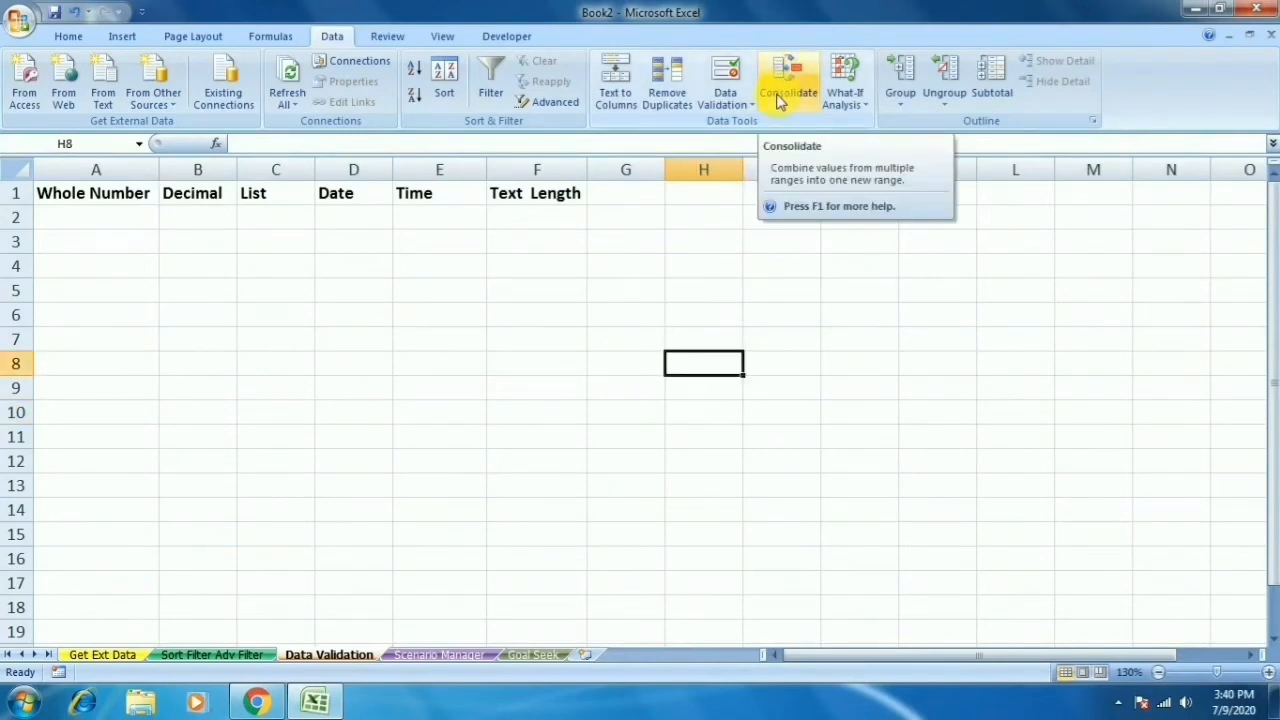
click(780, 98)
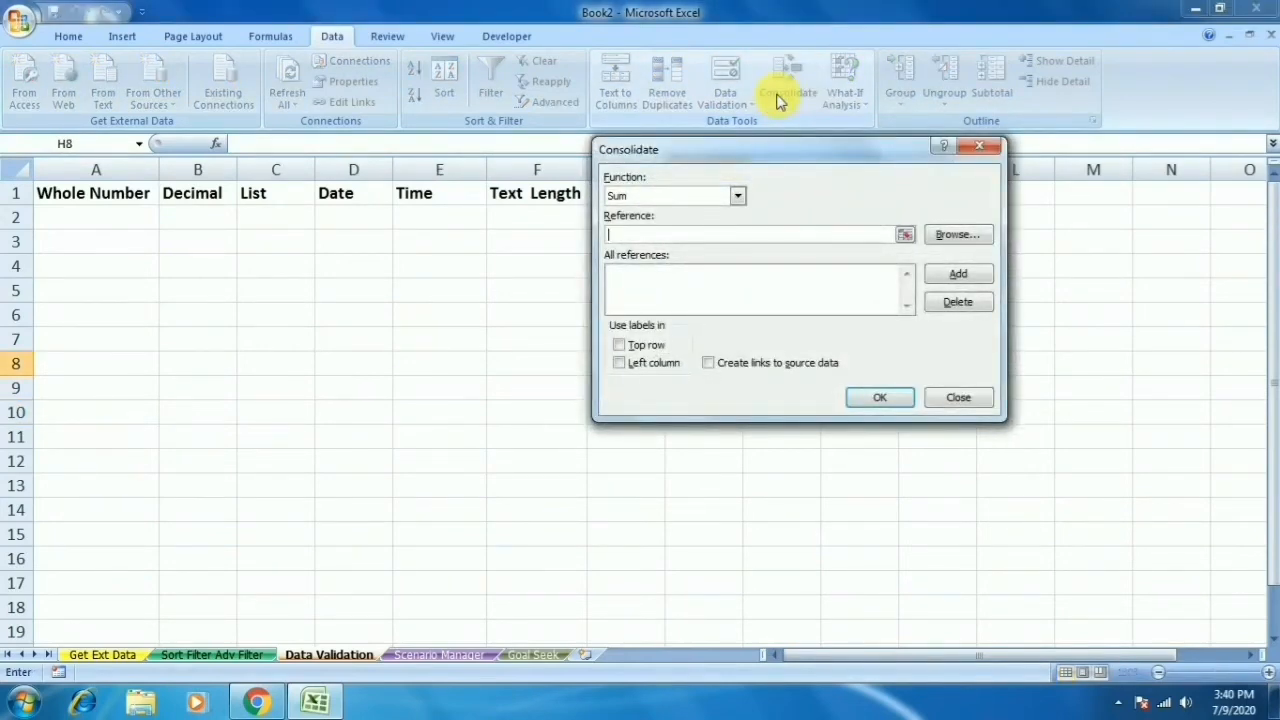
key(Escape)
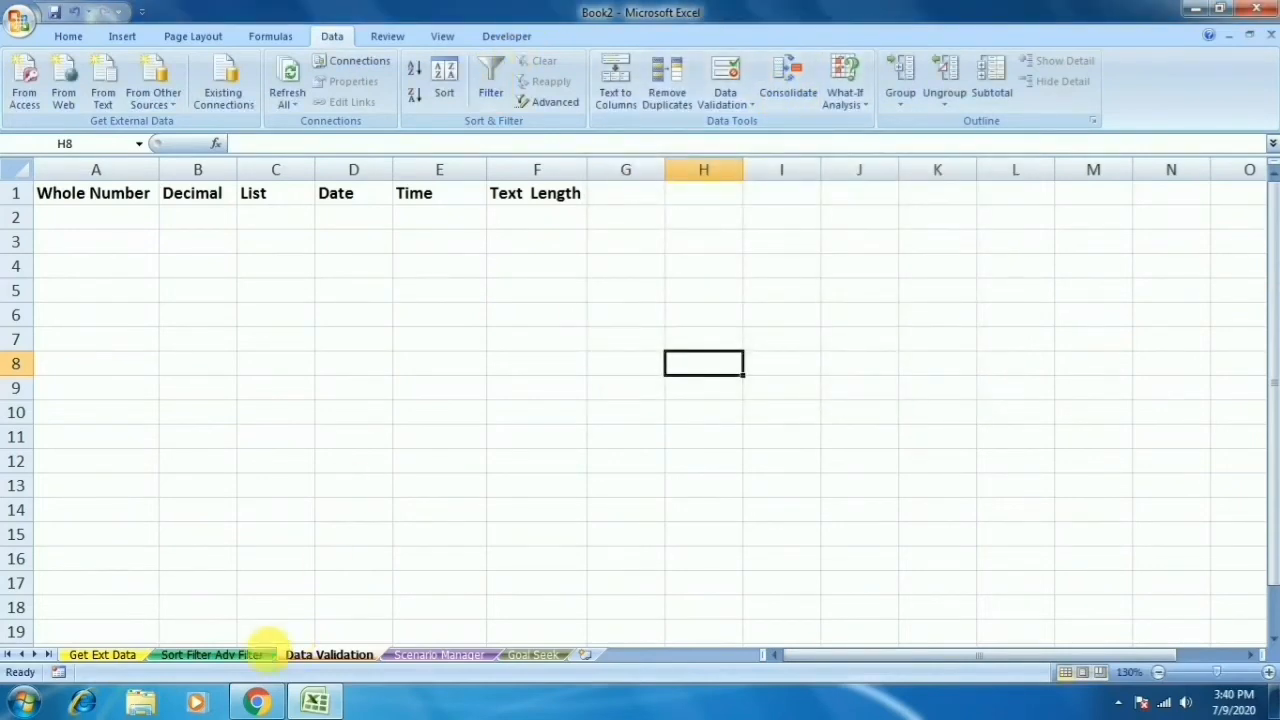
Step: Examine the formulas behind the Total and Avg columns of the marks table on the Sort Filter Adv Filter sheet
click(185, 654)
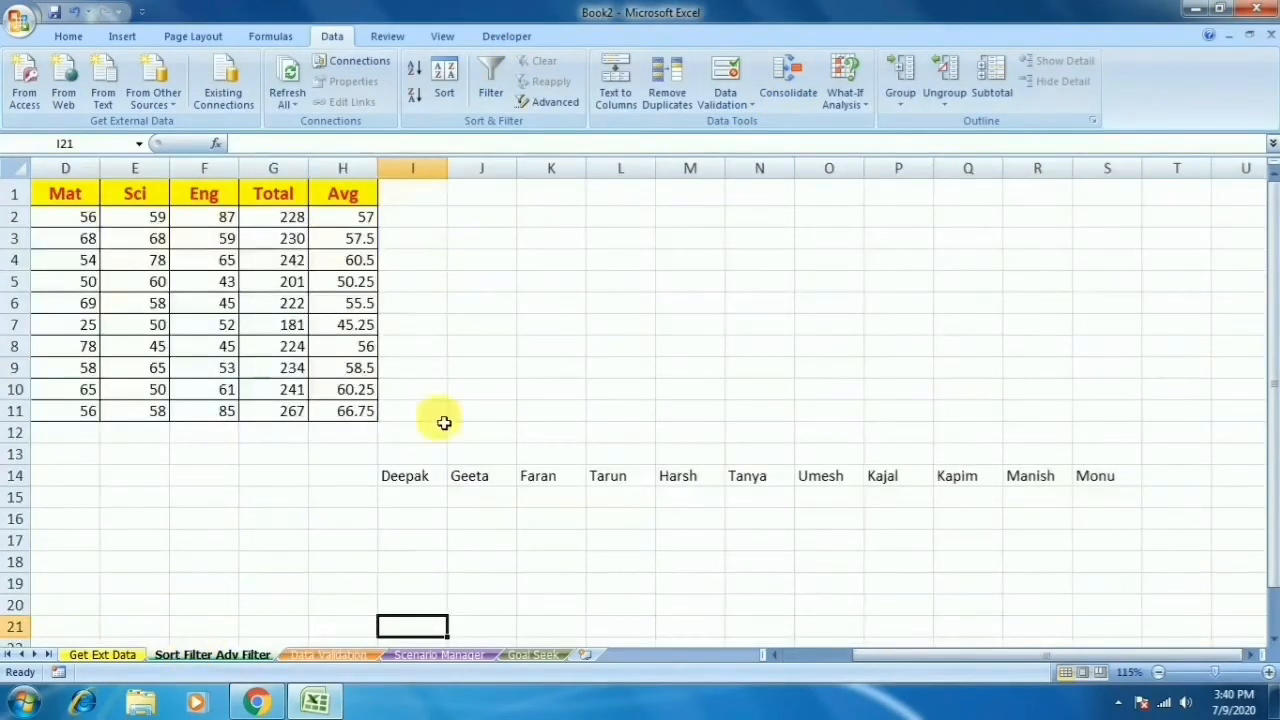
drag(850, 658, 730, 660)
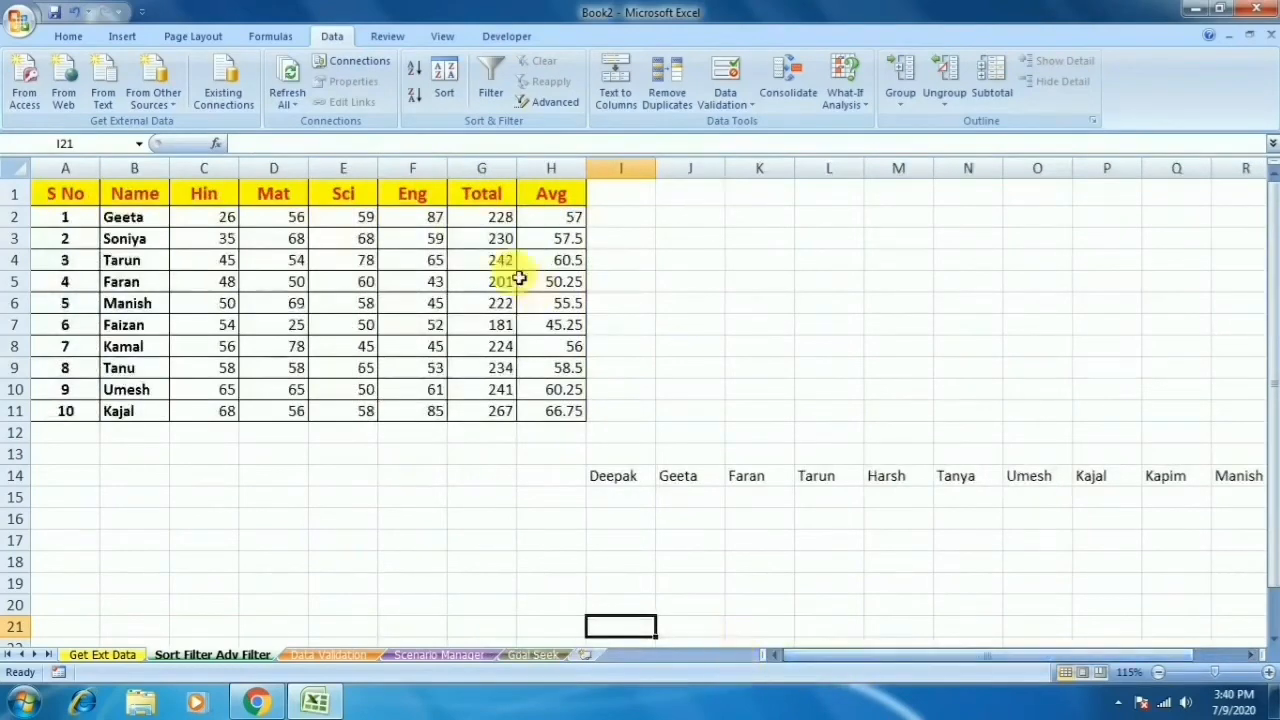
click(490, 218)
click(551, 220)
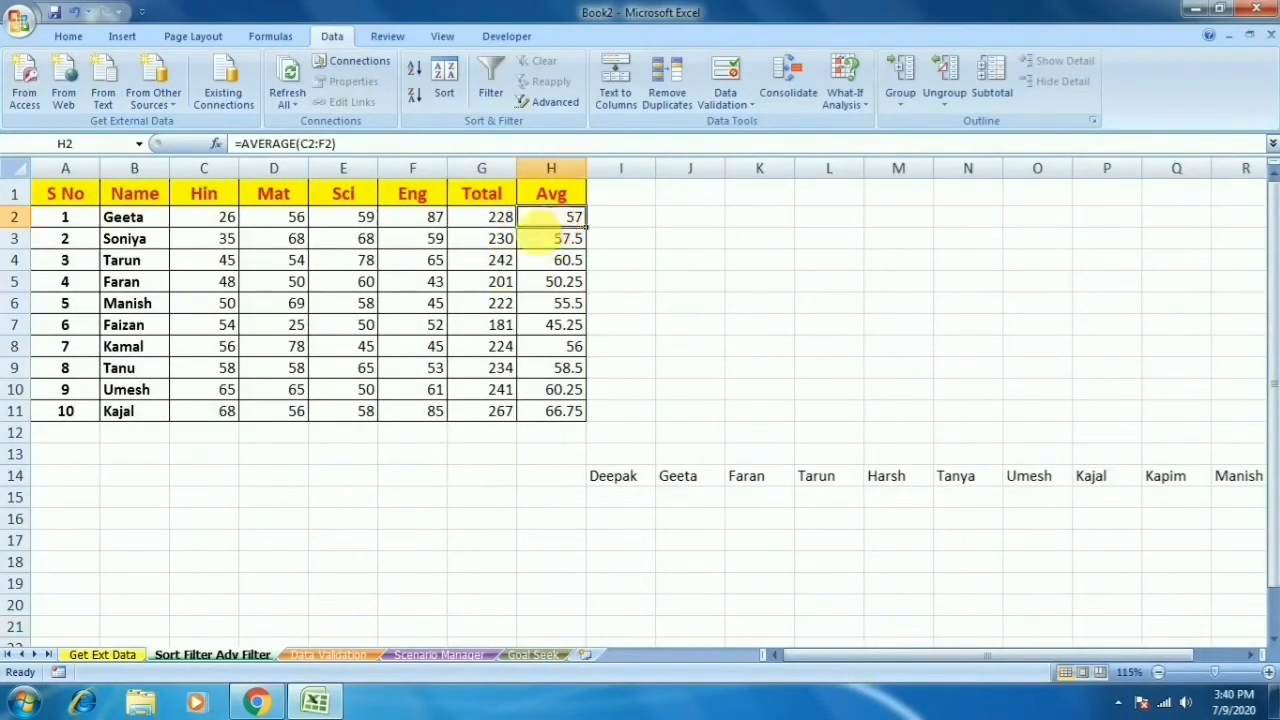
click(485, 258)
click(305, 143)
drag(307, 143, 258, 143)
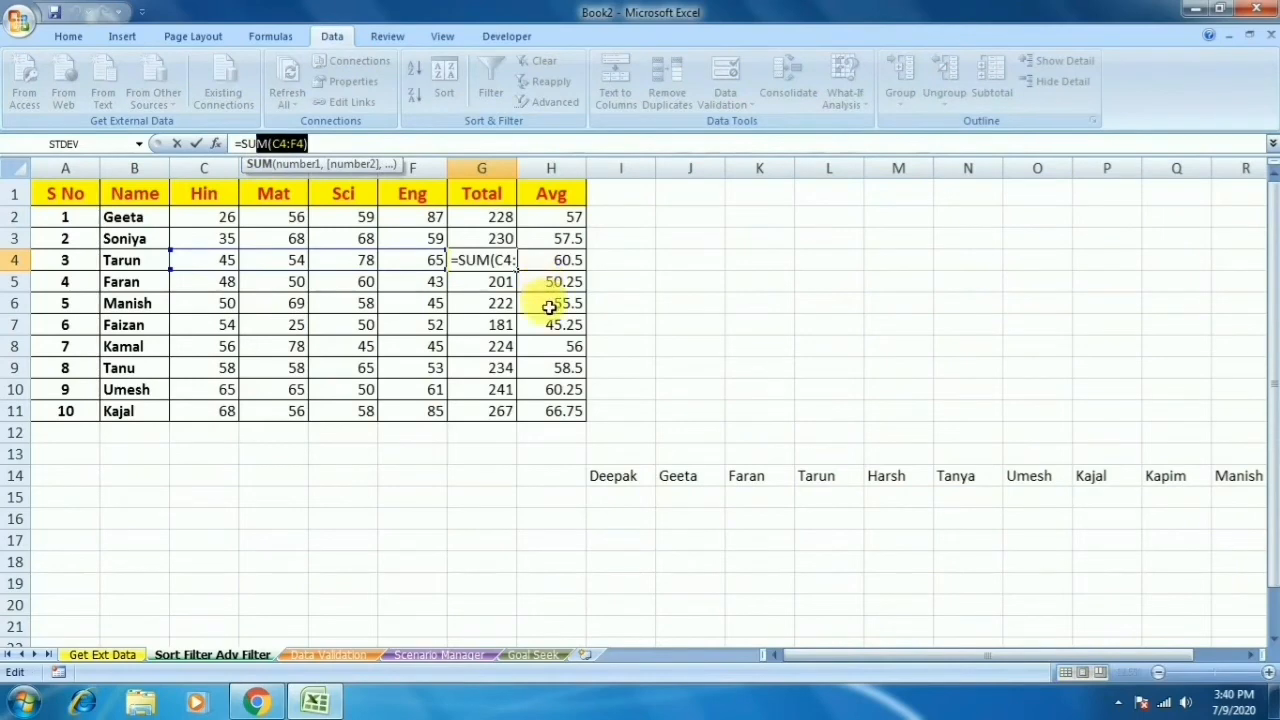
key(Escape)
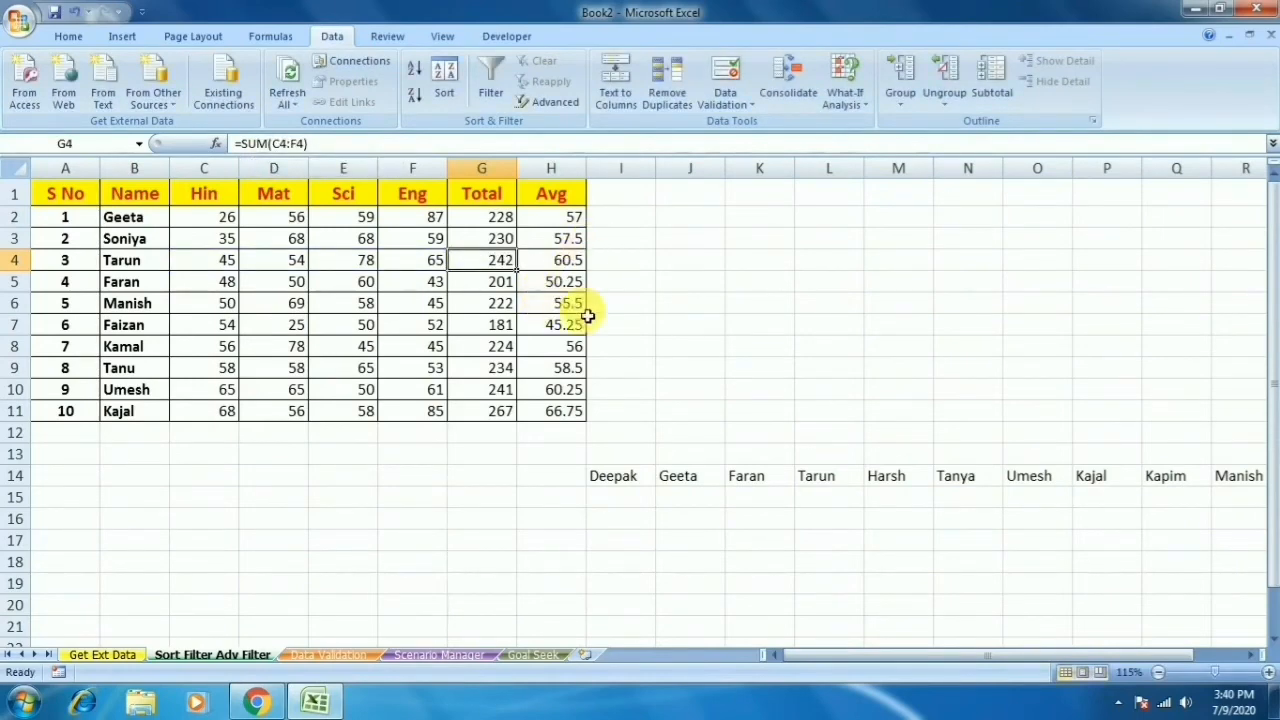
Step: Enter the heading Total in cell J1, beside the marks table
click(703, 198)
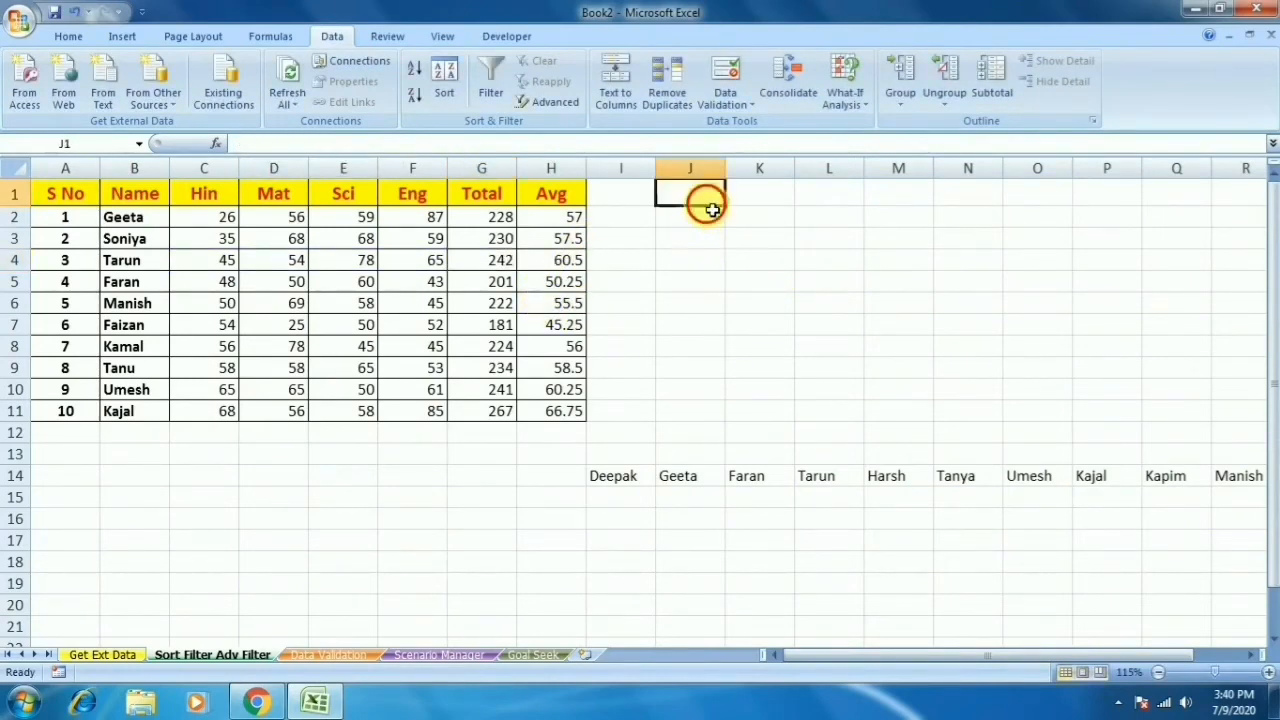
text(Total)
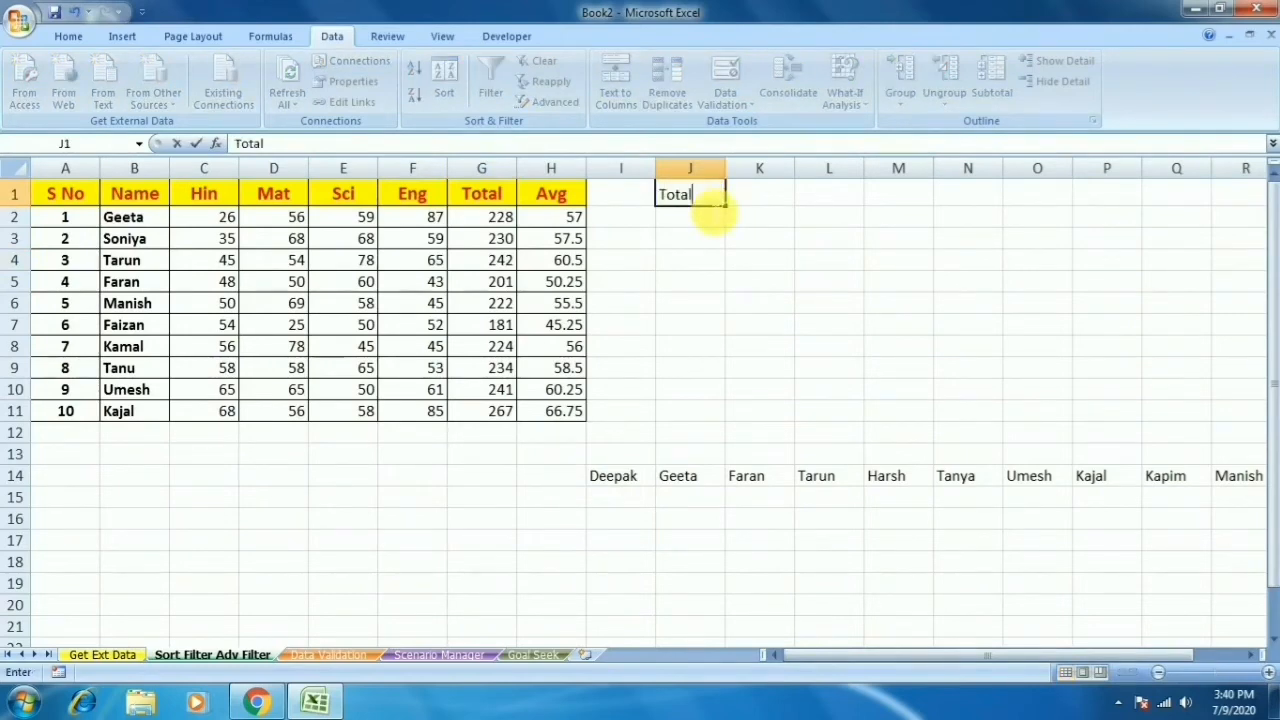
key(Return)
Step: Start a consolidation into cells J2:J11 using the Sum function
key(shift+Down)
key(shift+Down)
key(shift+Down)
key(shift+Down)
key(shift+Down)
key(shift+Down)
key(shift+Down)
key(shift+Down)
key(shift+Down)
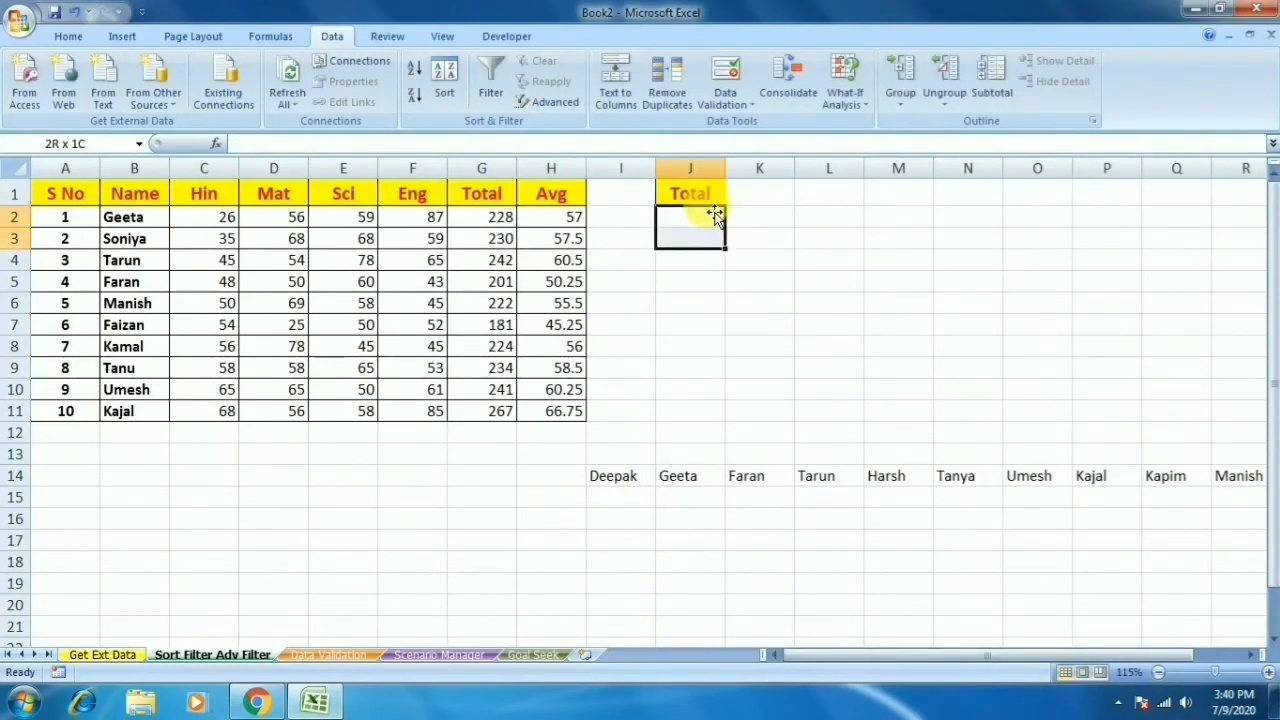
key(shift+Up)
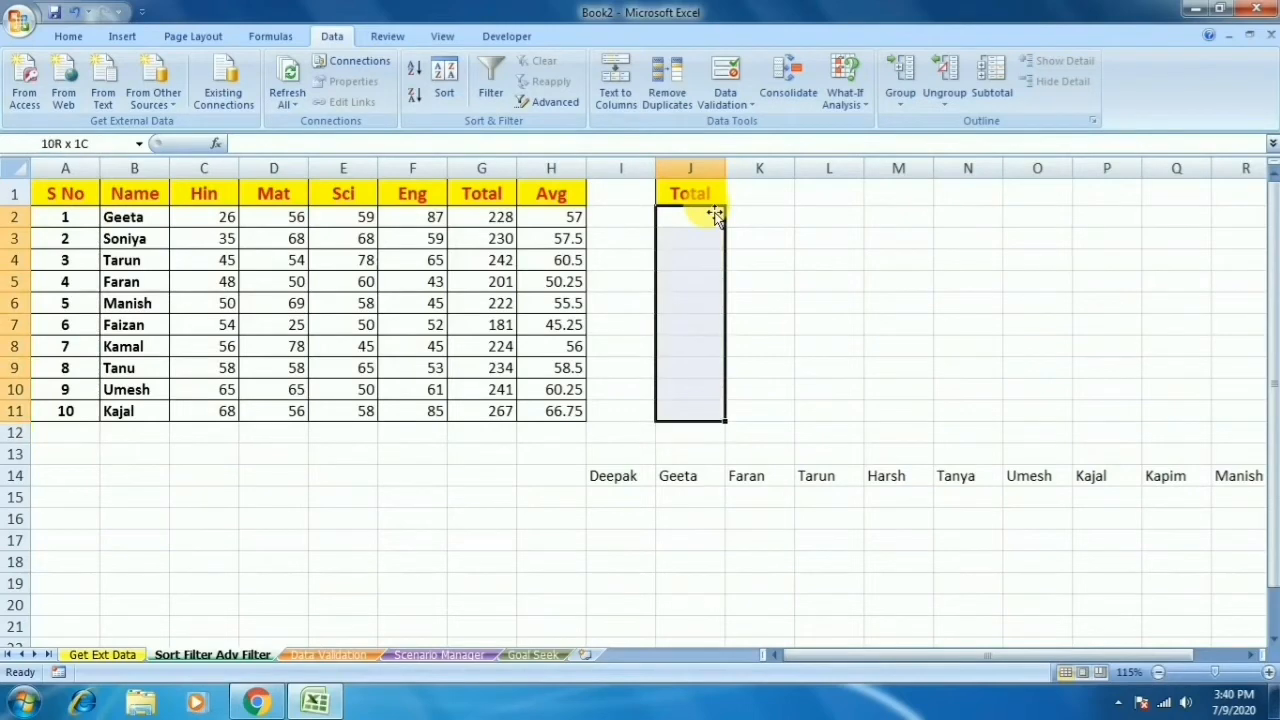
click(788, 90)
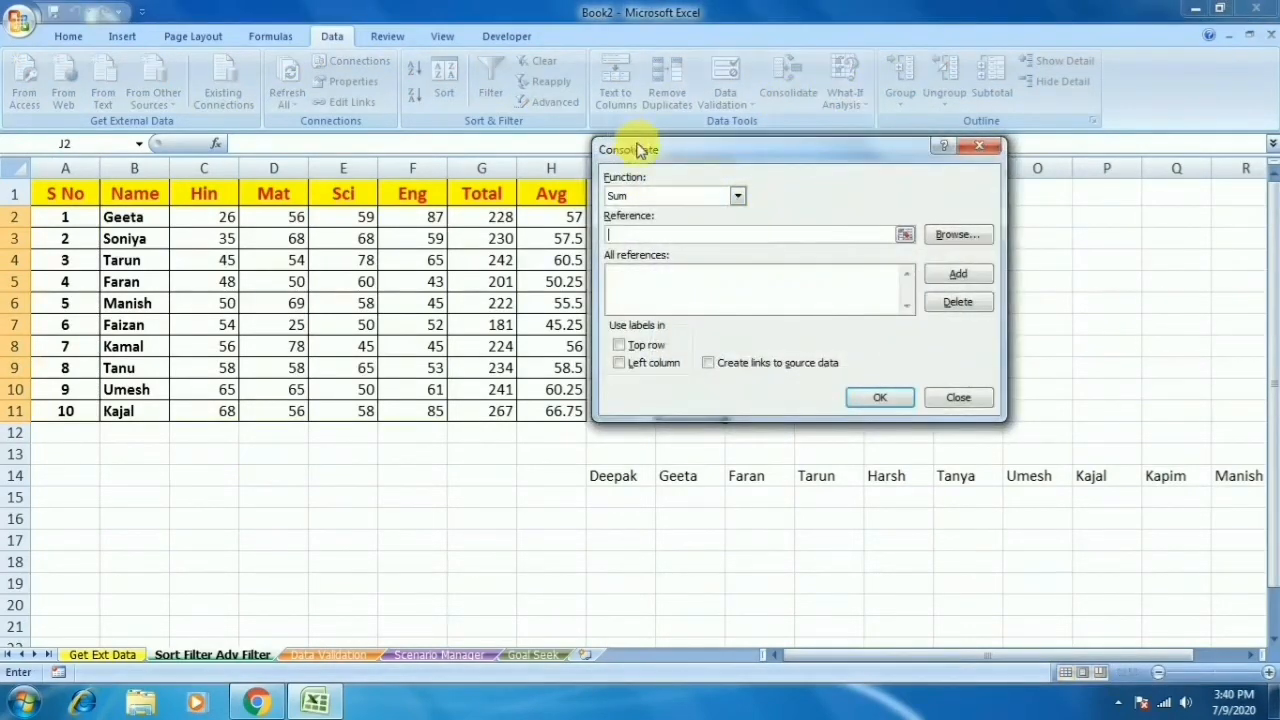
drag(649, 149, 806, 92)
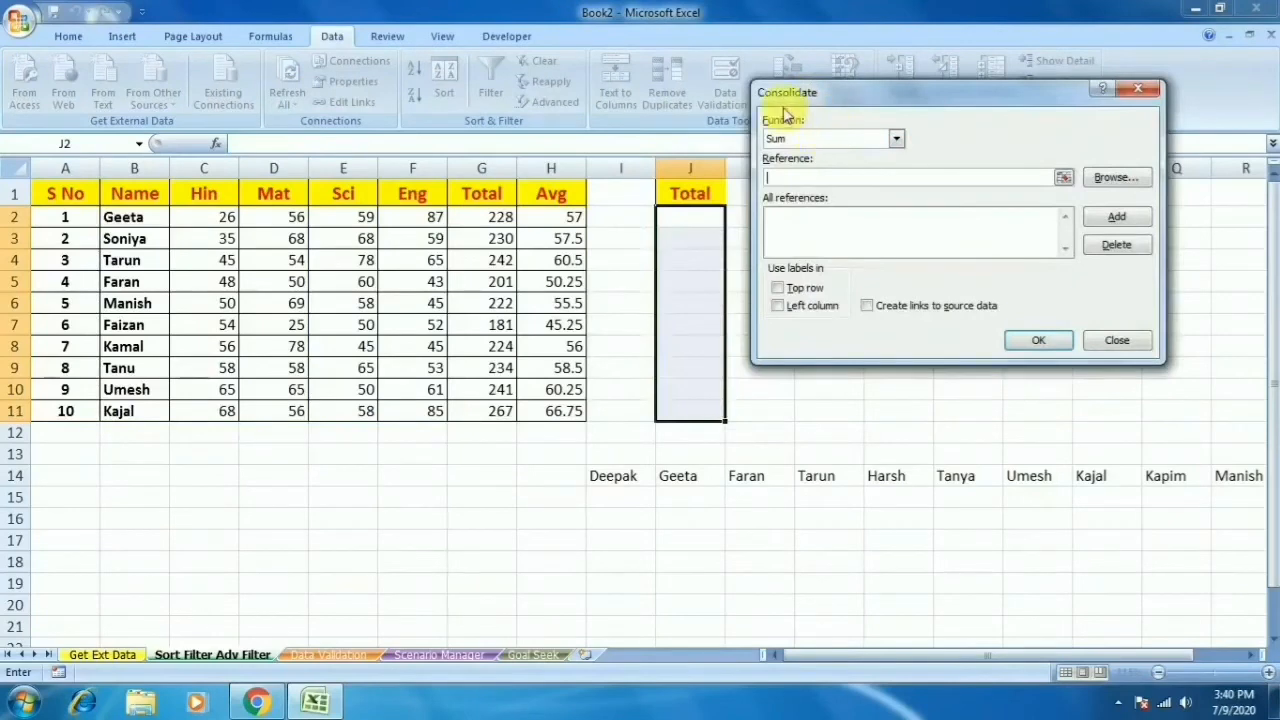
click(866, 138)
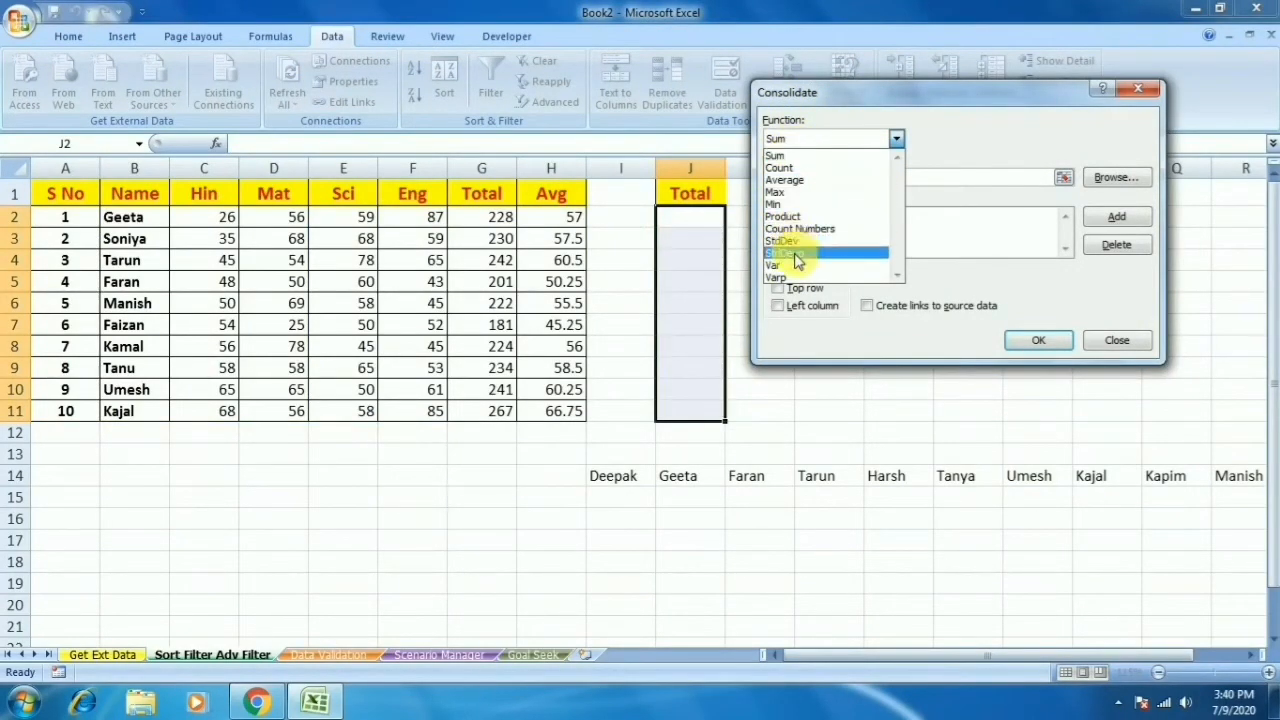
click(800, 157)
click(812, 180)
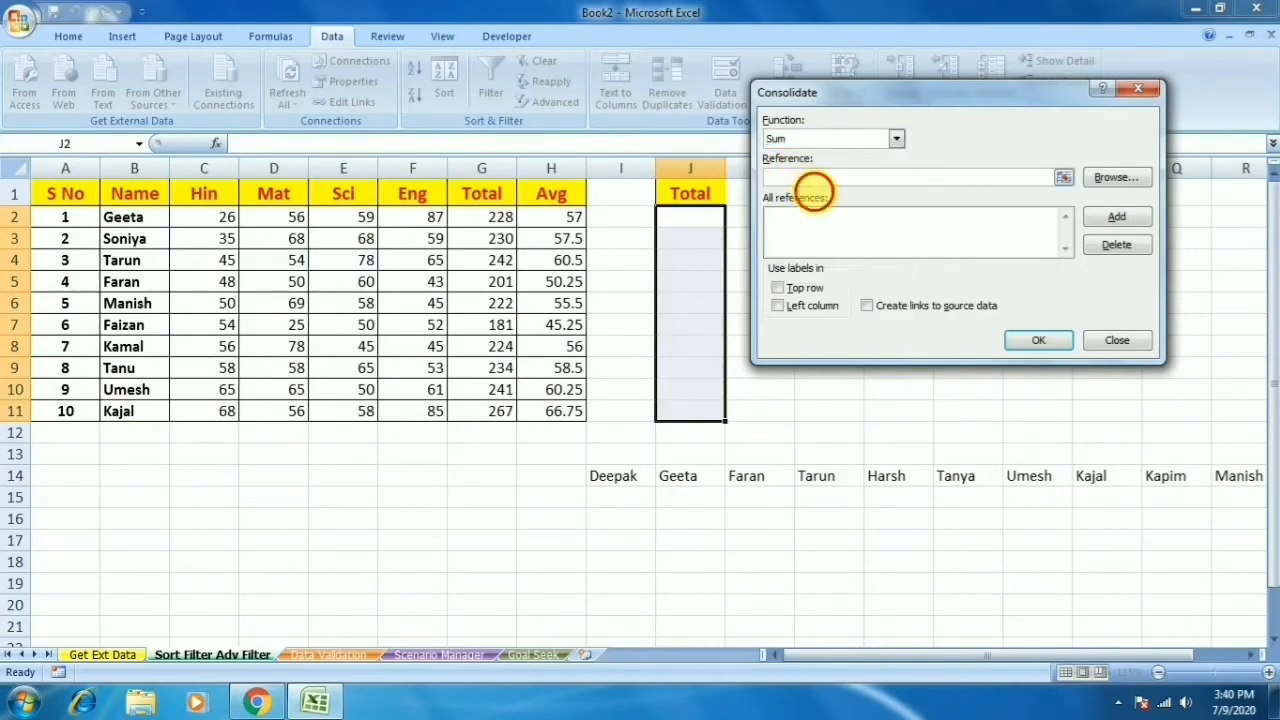
Step: Add the Hin, Mat, Sci and Eng marks (C2:C11, D2:D11, E2:E11, F2:F11) as separate references and run the consolidation
drag(229, 217, 243, 409)
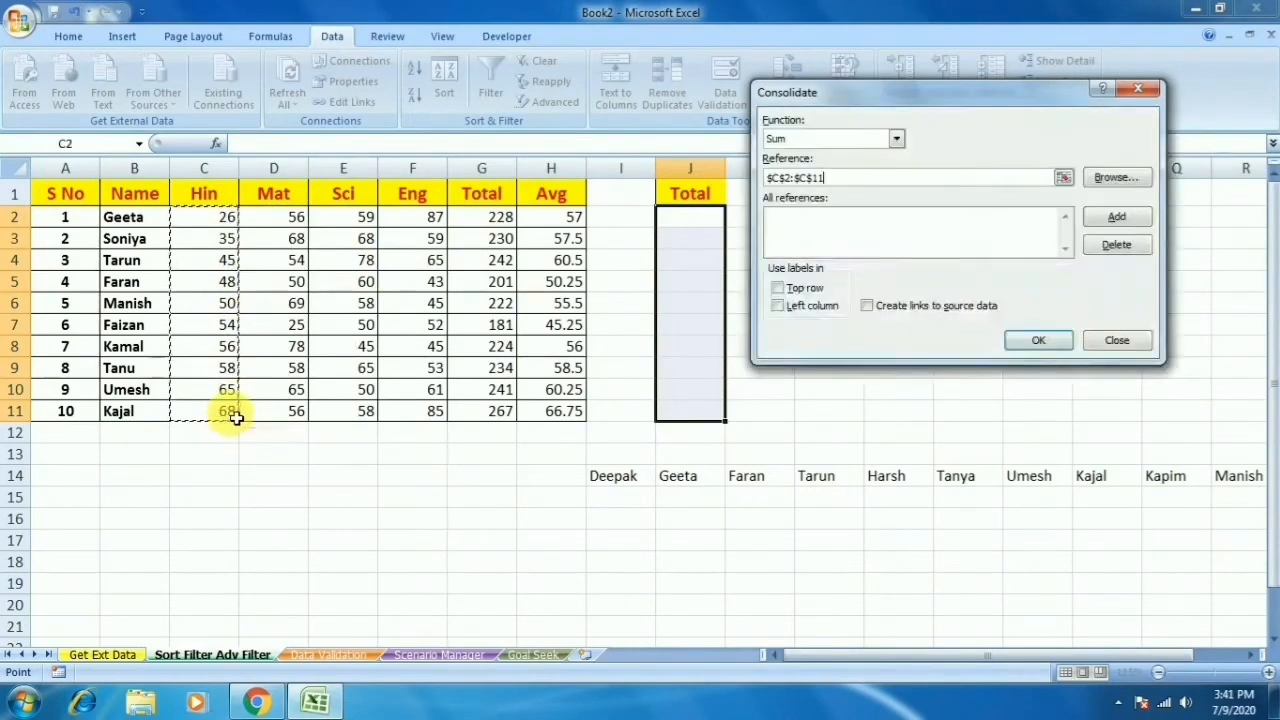
click(1116, 217)
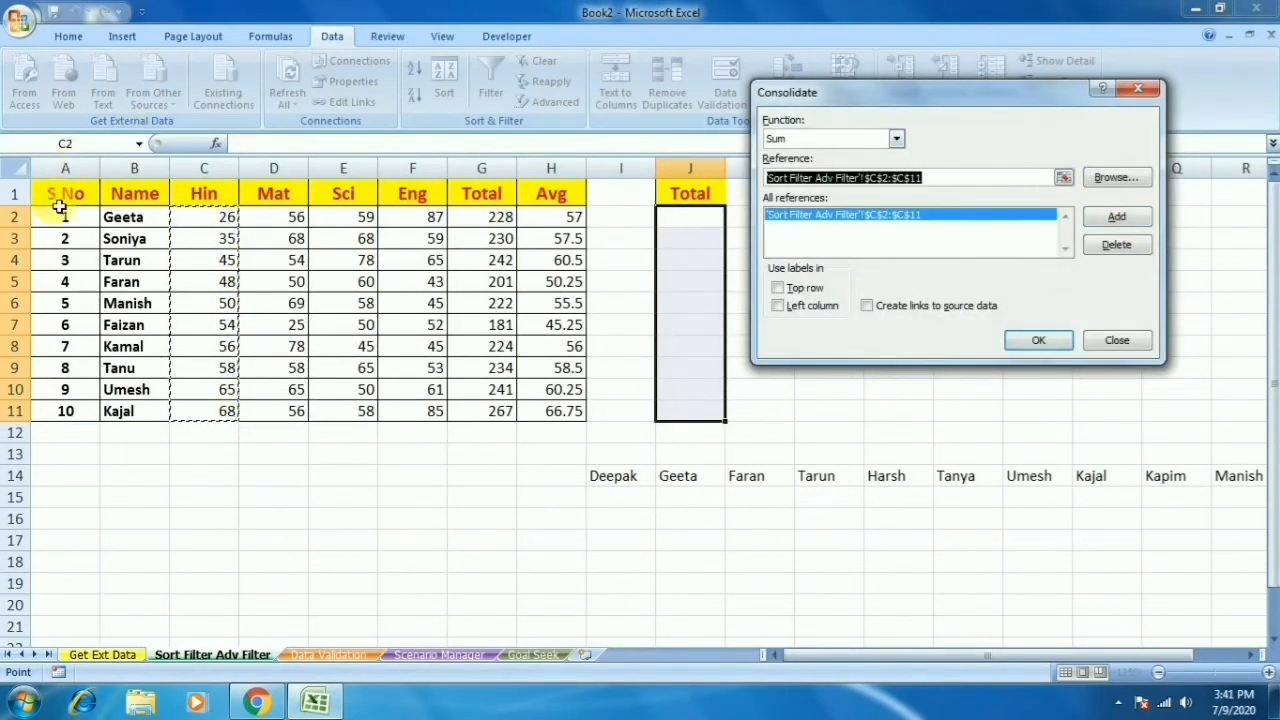
drag(270, 217, 271, 411)
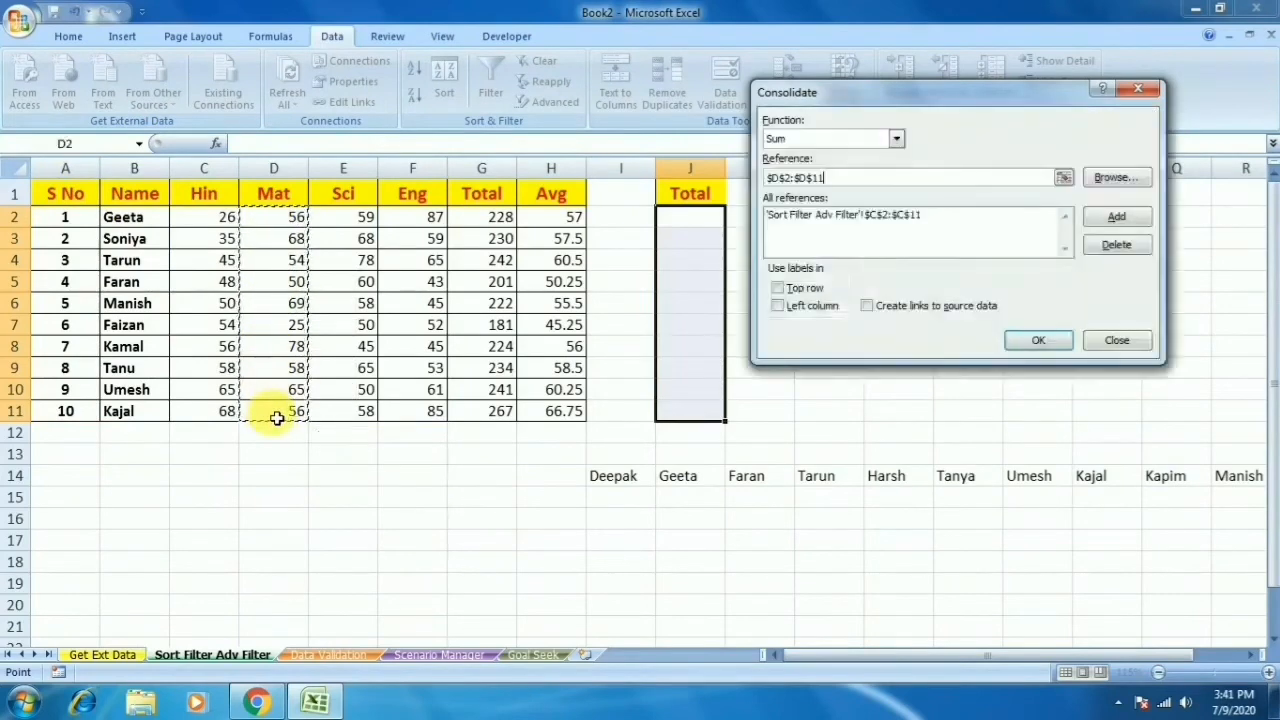
click(1116, 217)
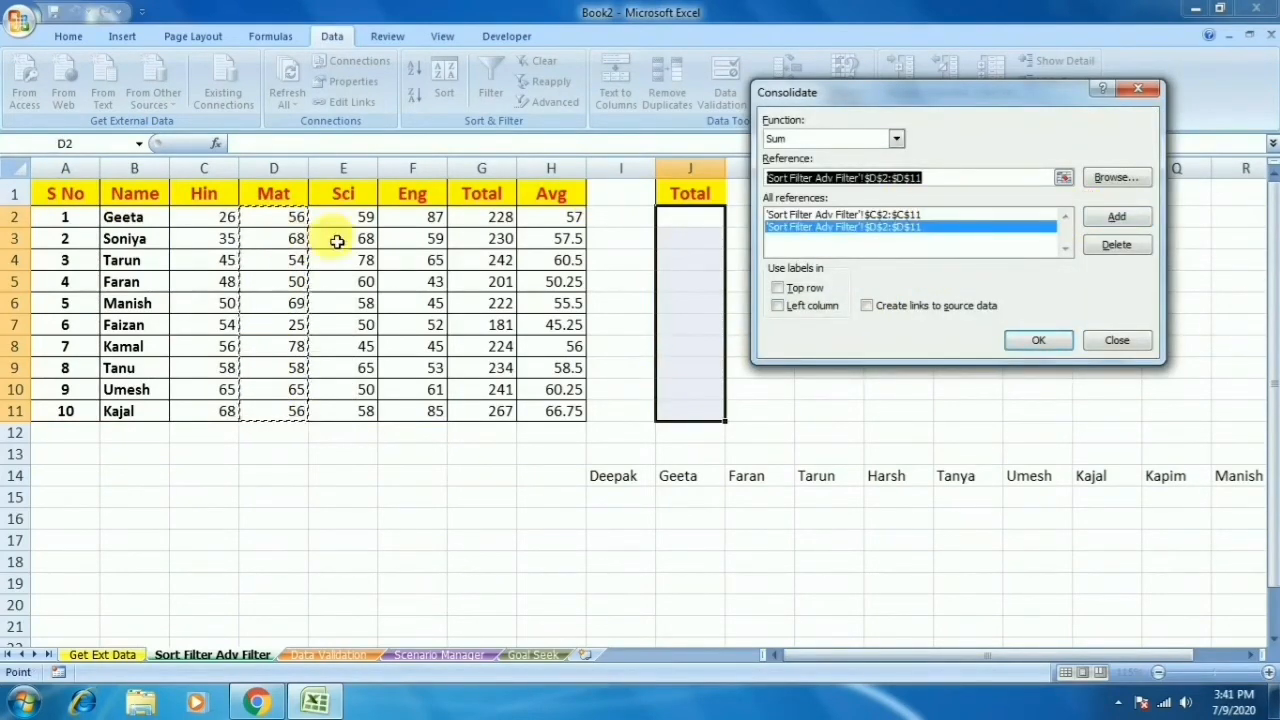
drag(343, 217, 343, 416)
click(1116, 217)
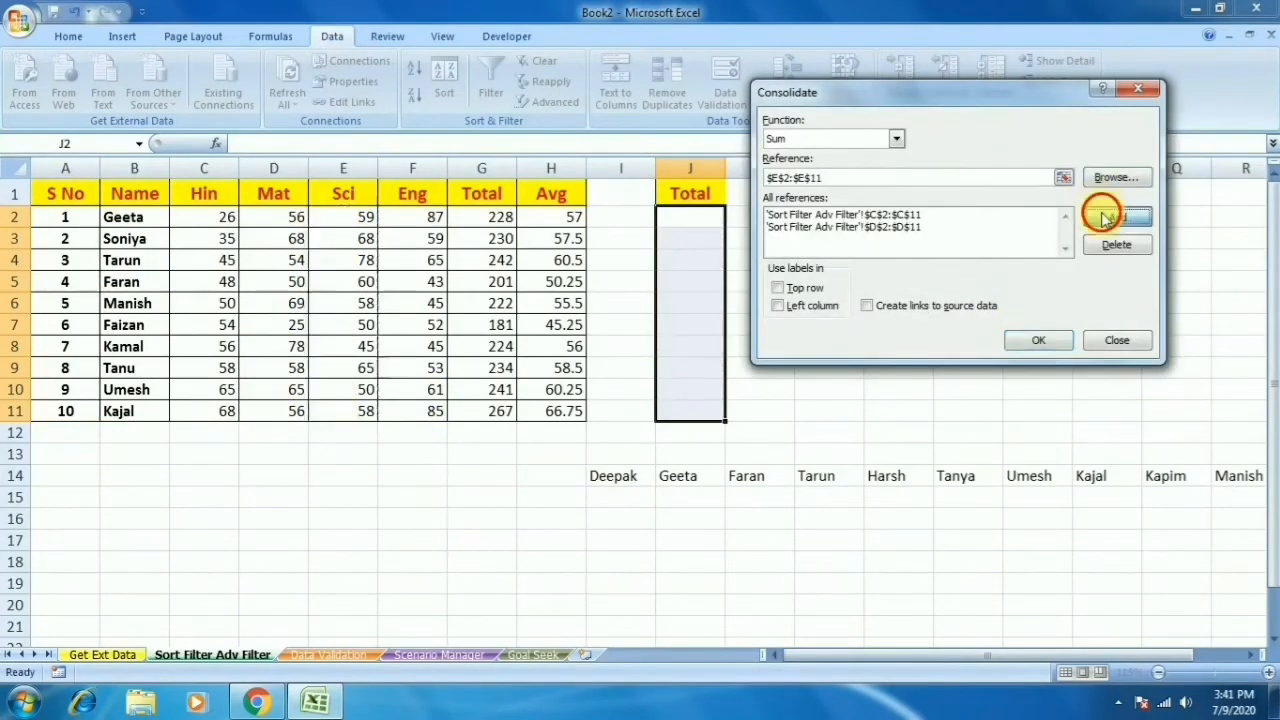
drag(435, 217, 417, 416)
click(1116, 217)
click(1038, 340)
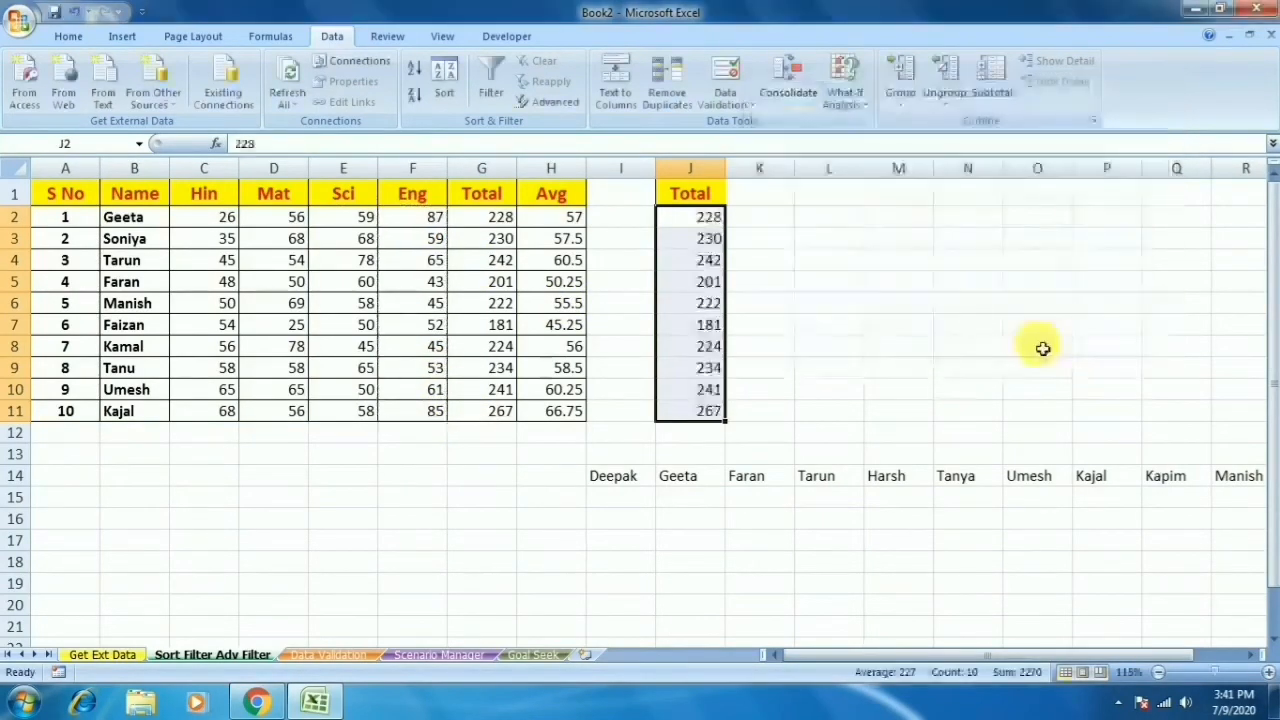
Step: Compare the consolidated totals in column J with the formula-based totals in column G
click(508, 222)
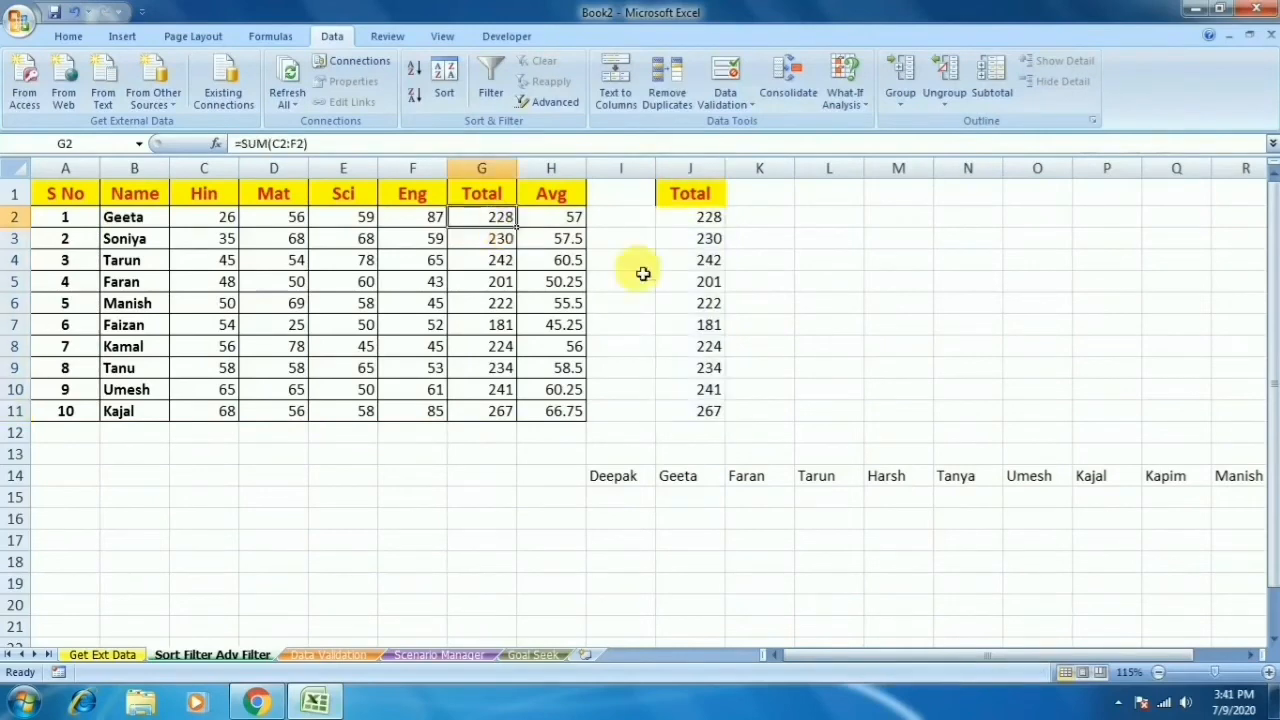
click(715, 222)
click(505, 262)
click(705, 260)
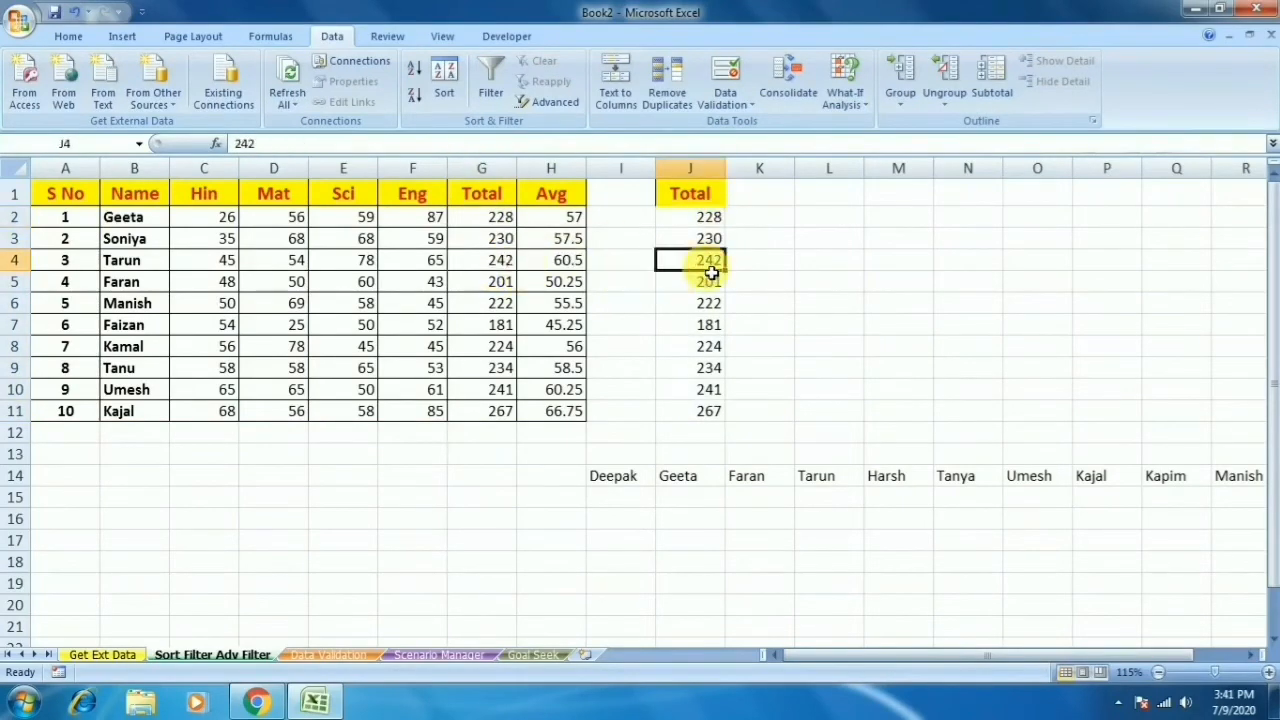
click(500, 325)
click(706, 326)
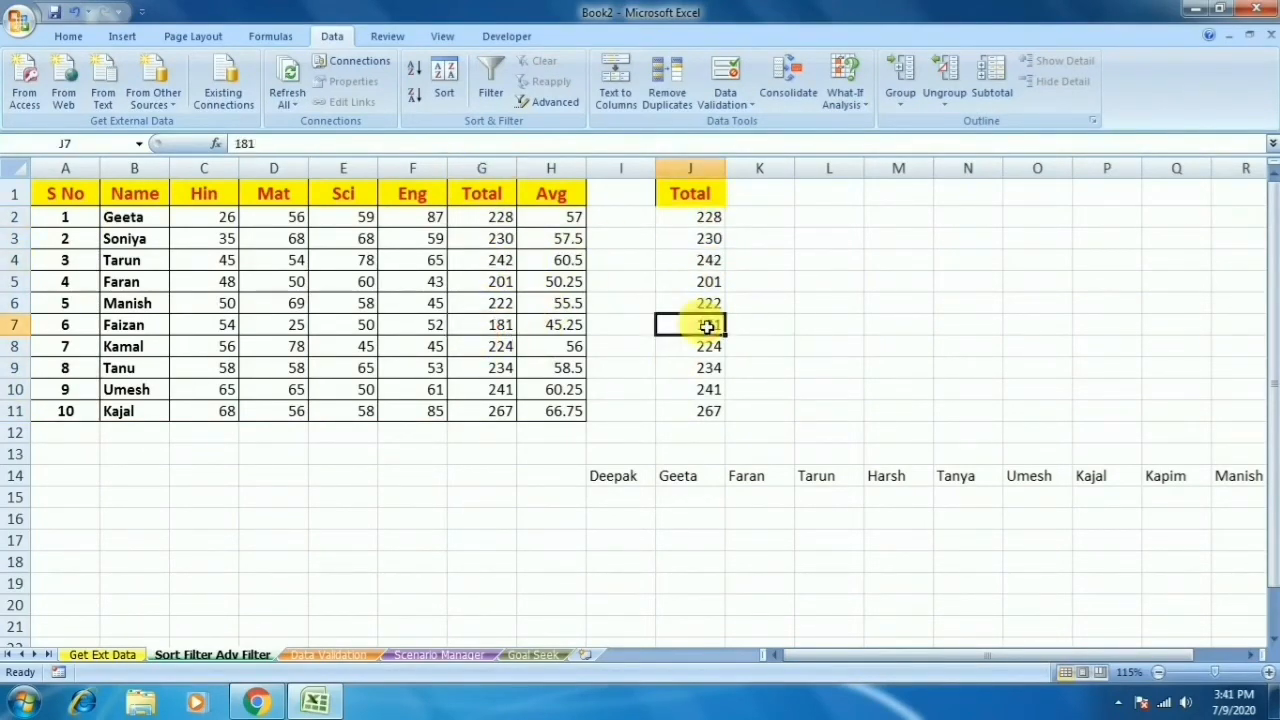
click(709, 218)
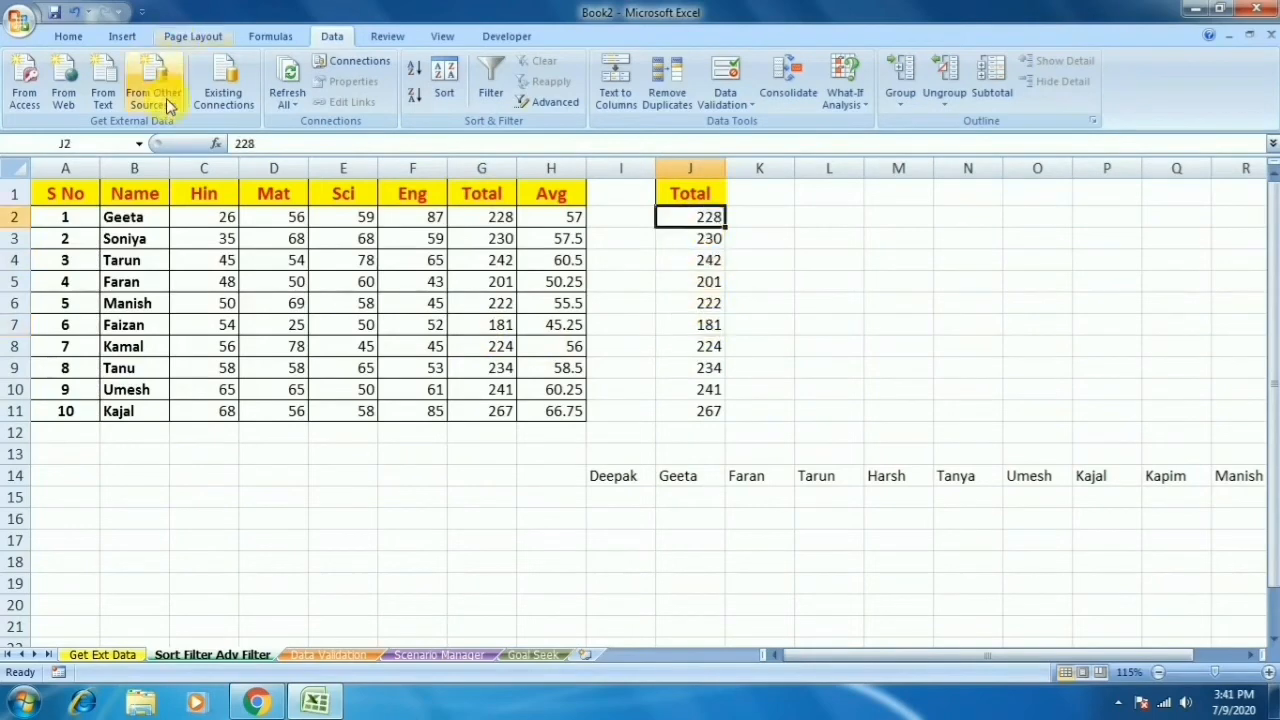
click(479, 222)
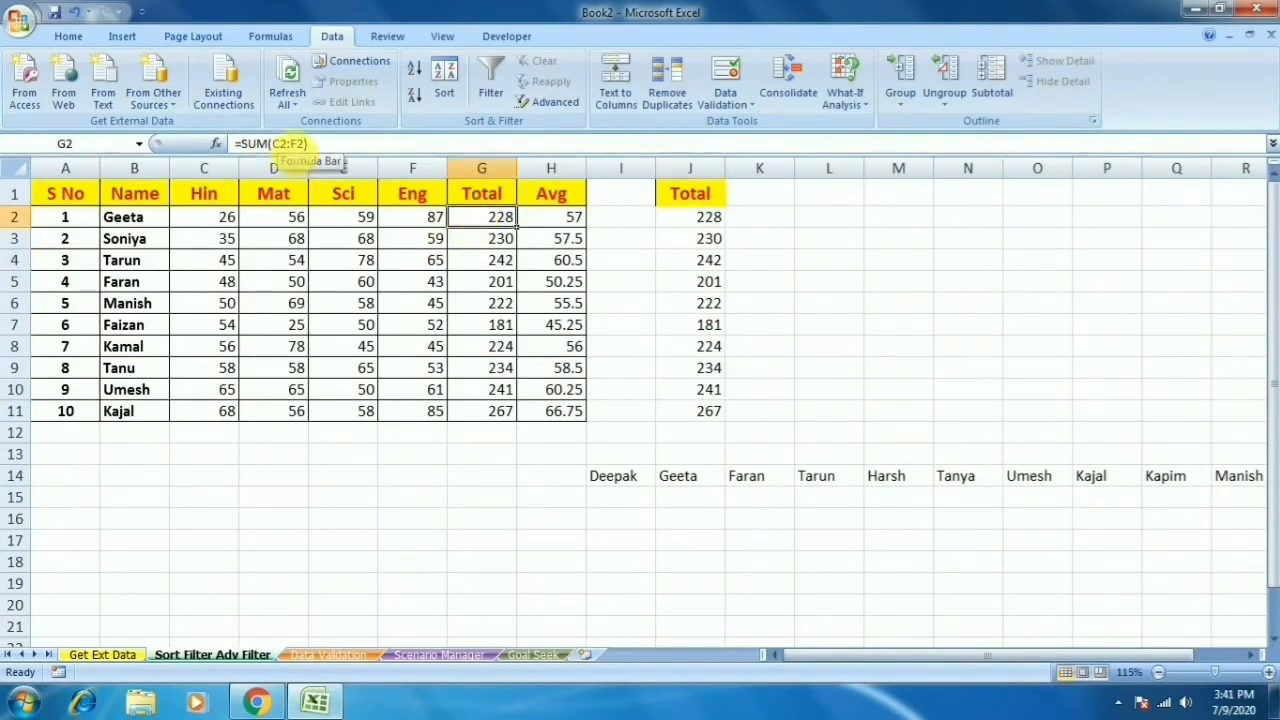
click(705, 220)
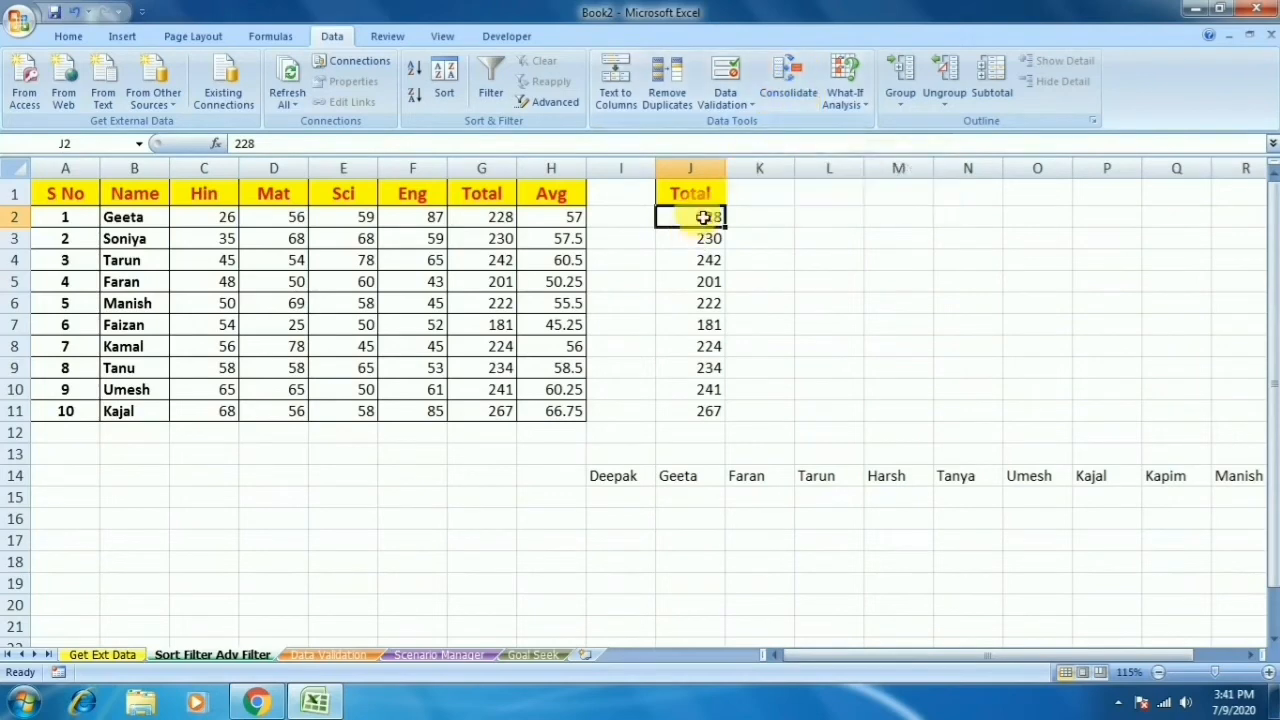
Step: Consolidate the same four mark ranges into J2:J11 again with the Average function
drag(679, 214, 686, 411)
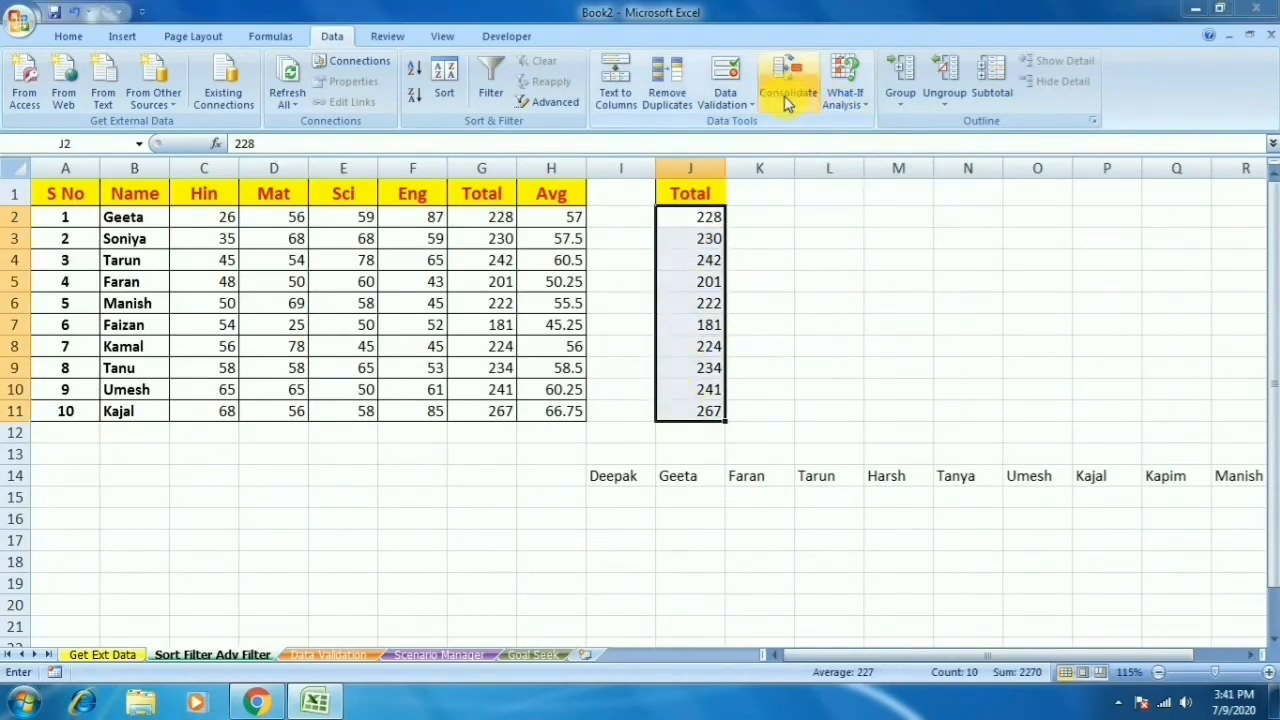
click(785, 82)
click(880, 143)
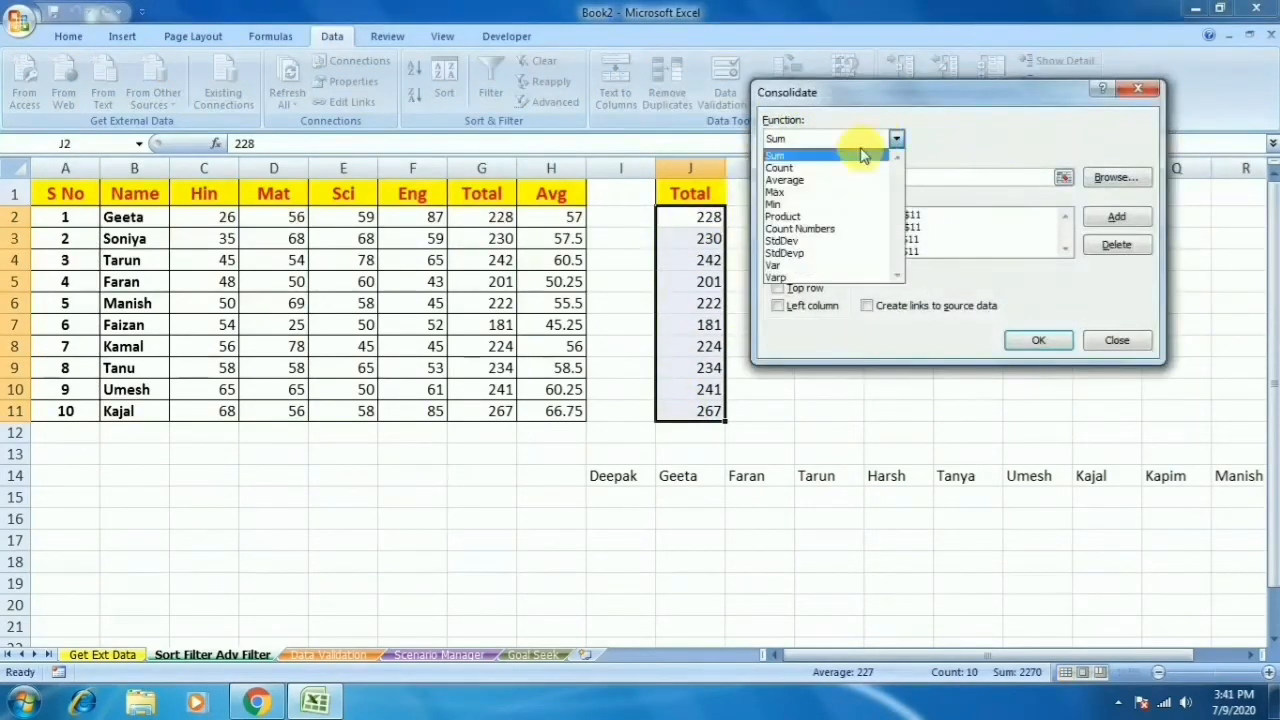
click(815, 179)
click(1030, 345)
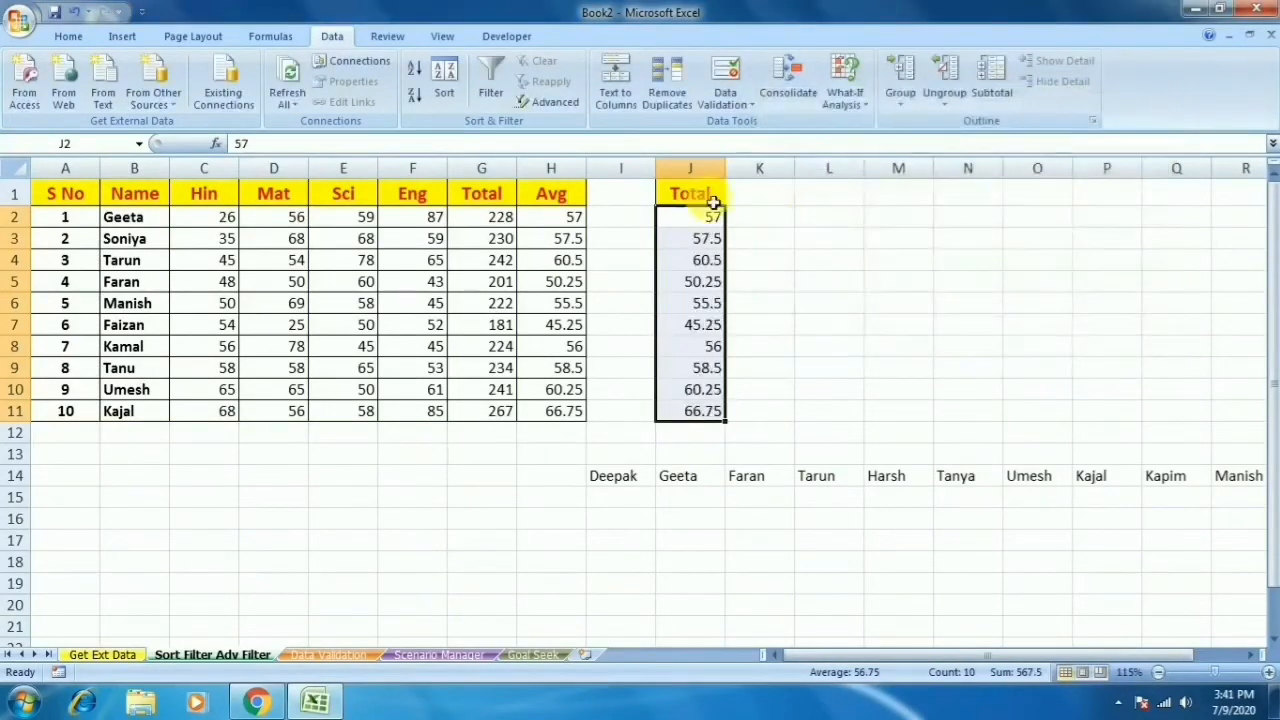
Step: Change the heading in cell J1 to Avg
click(712, 199)
text(Avg)
key(Return)
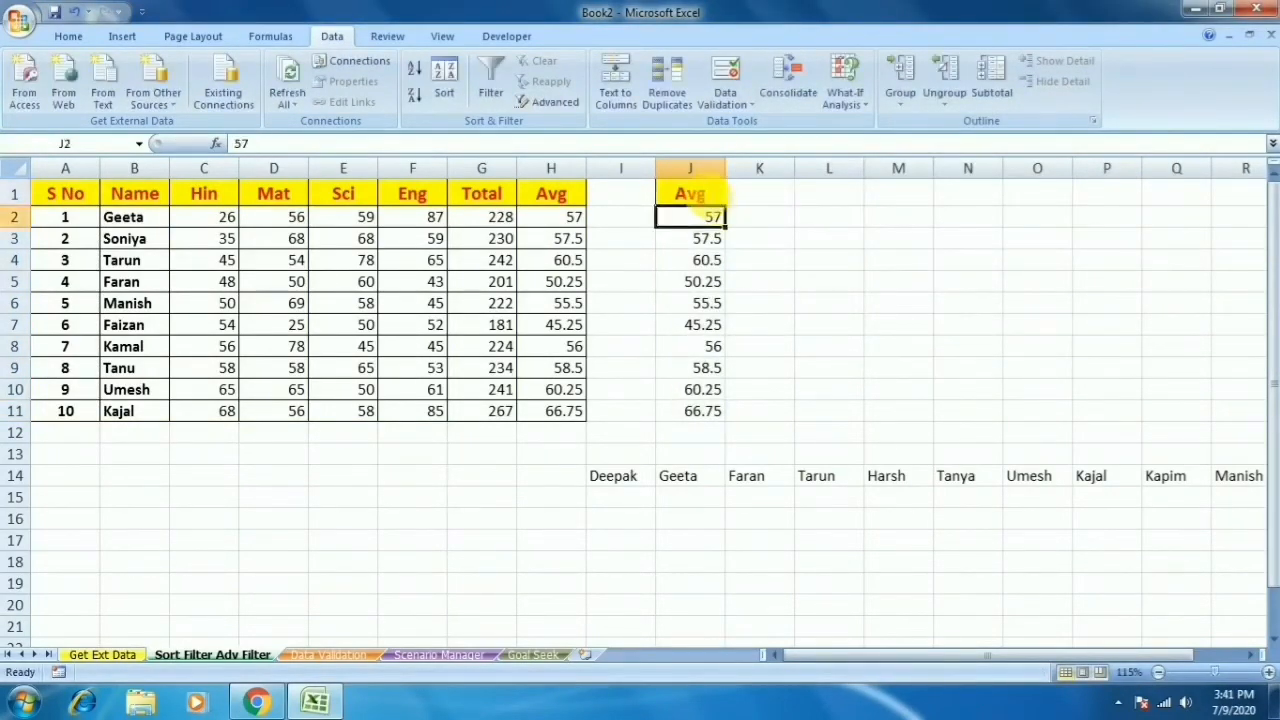
key(Return)
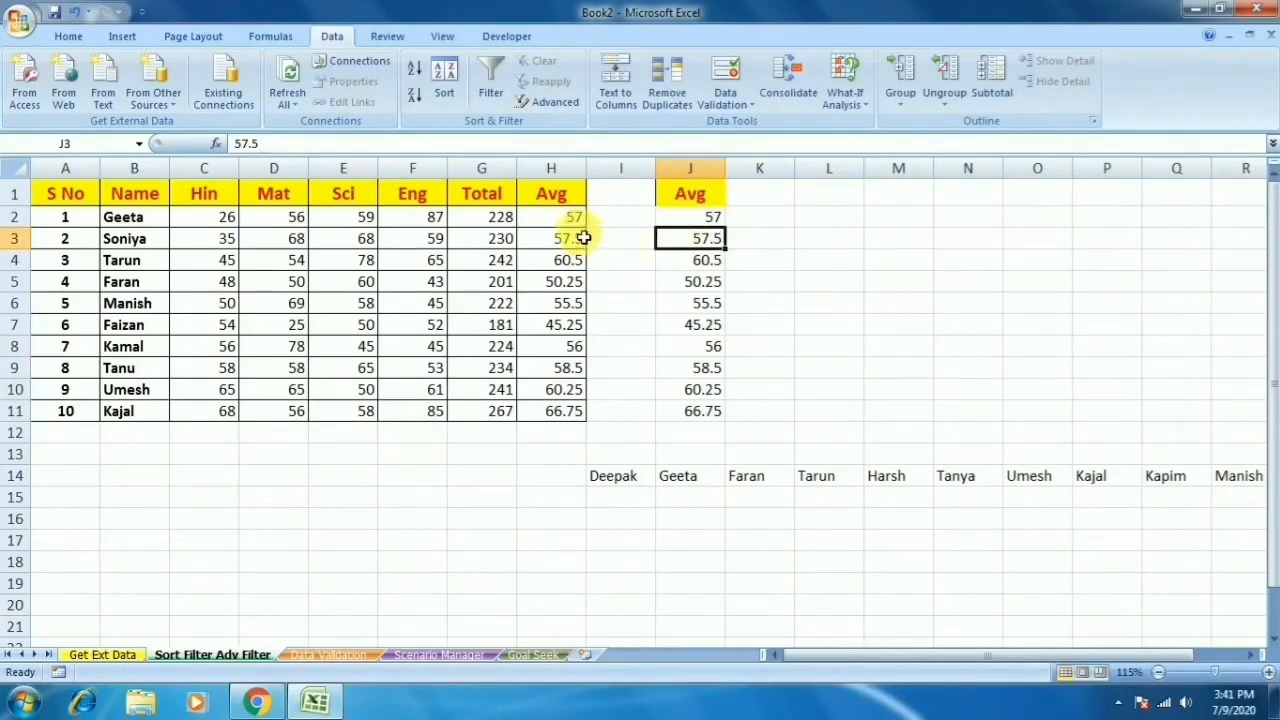
click(304, 143)
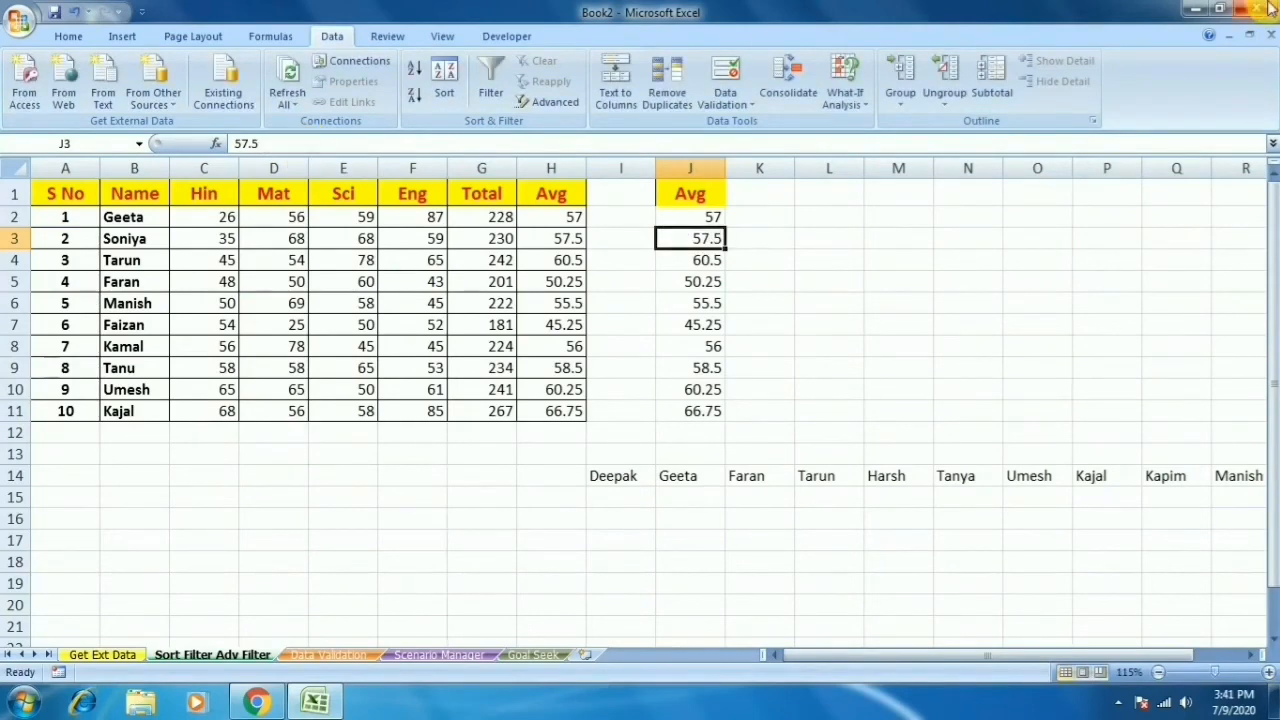
click(822, 280)
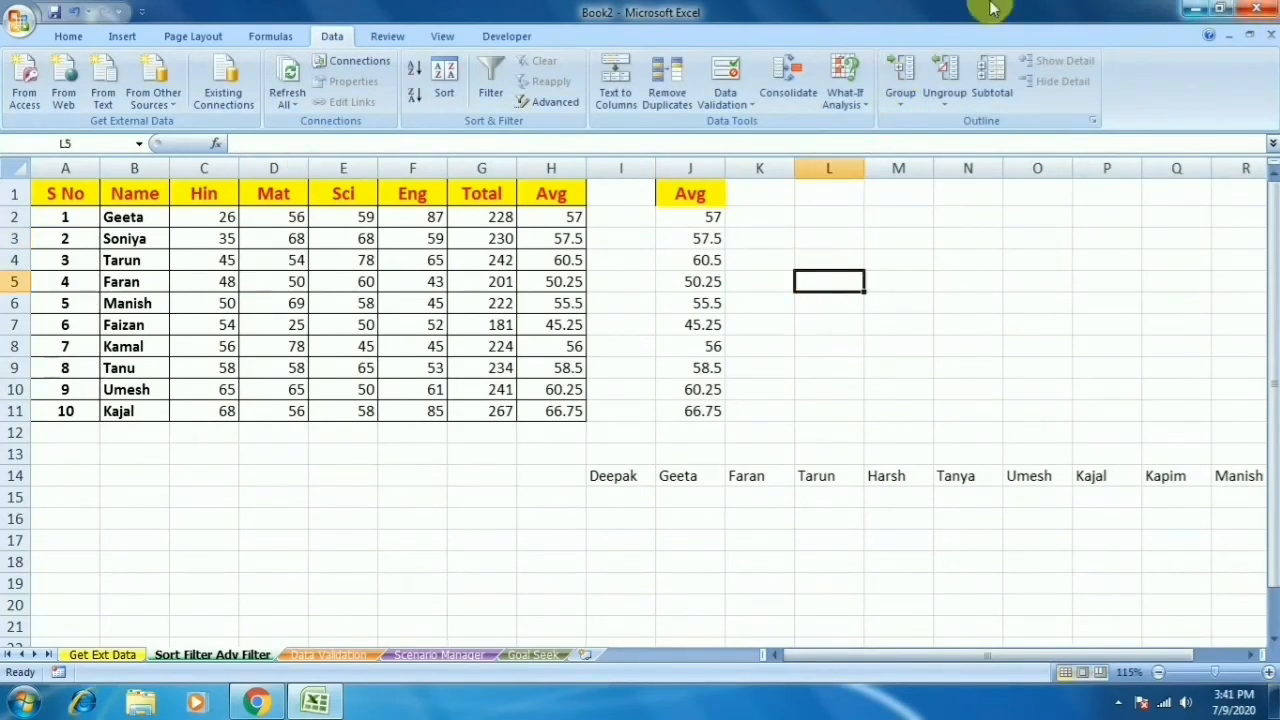
Step: Look over the What-If Analysis options and switch to the Scenario Manager sheet
click(855, 105)
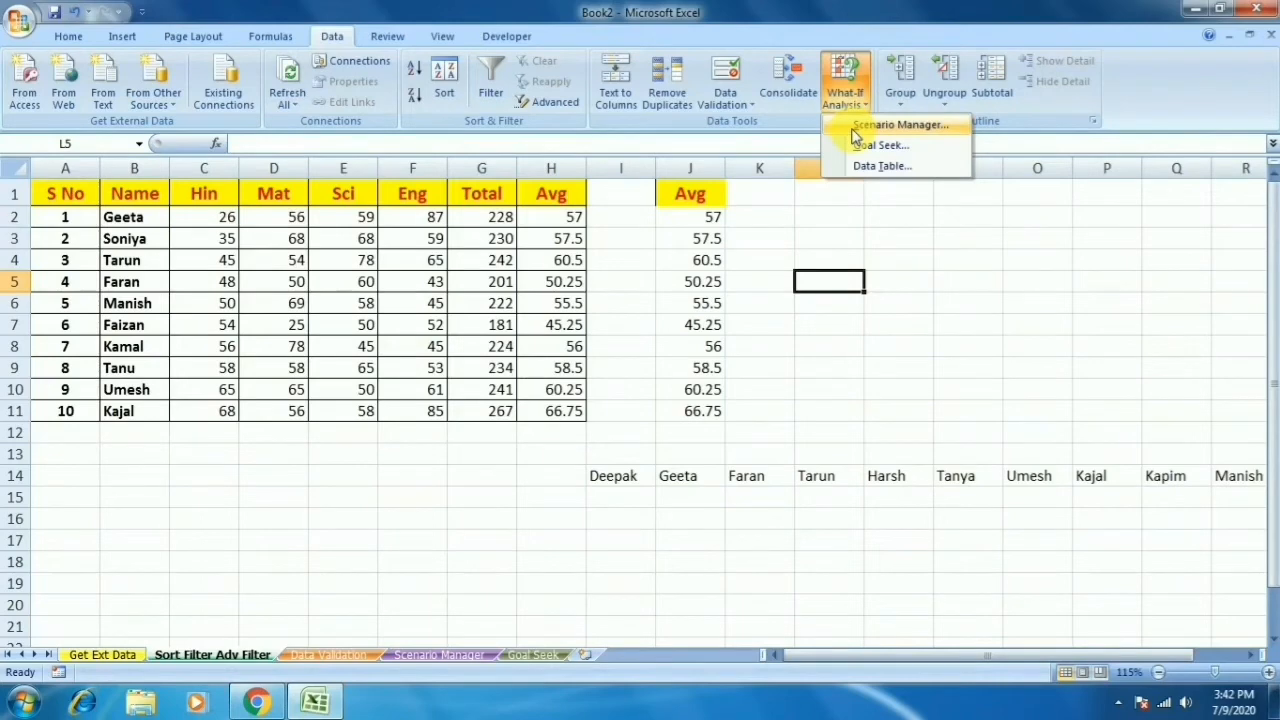
click(400, 512)
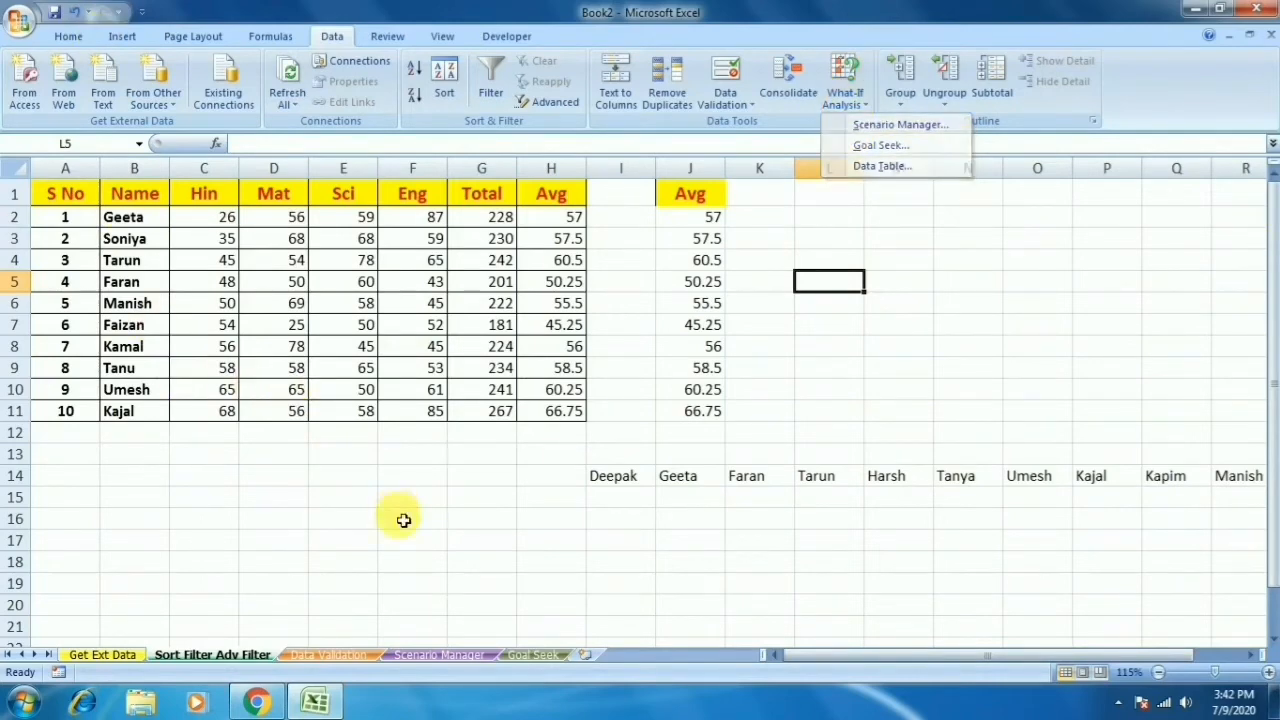
click(462, 656)
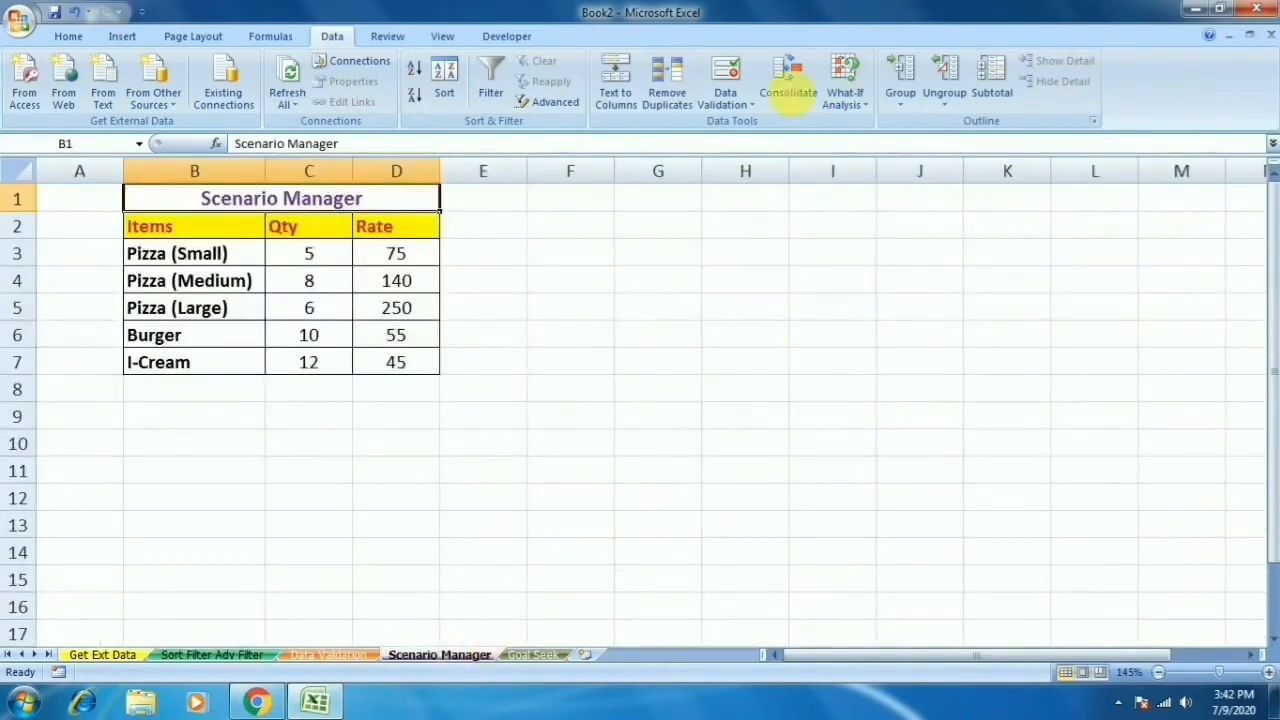
click(573, 383)
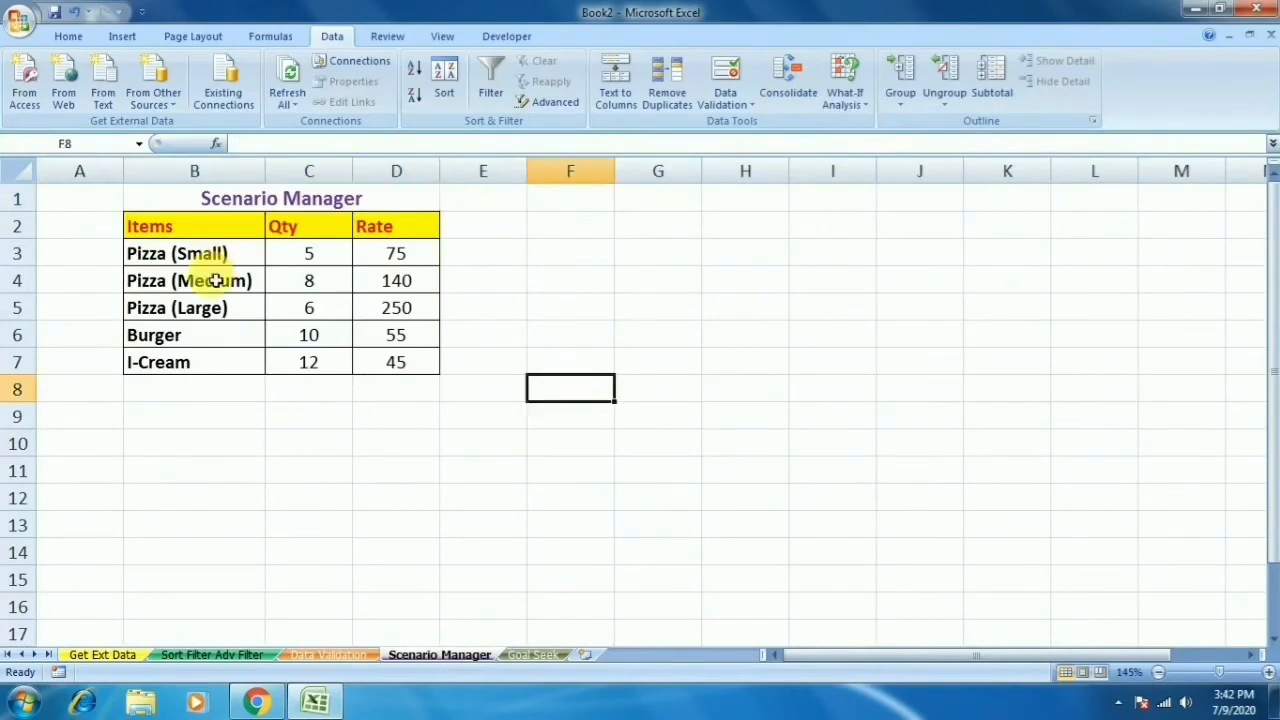
Step: Examine the Items, Qty and Rate columns of the food price table
drag(226, 228, 223, 362)
drag(320, 228, 337, 380)
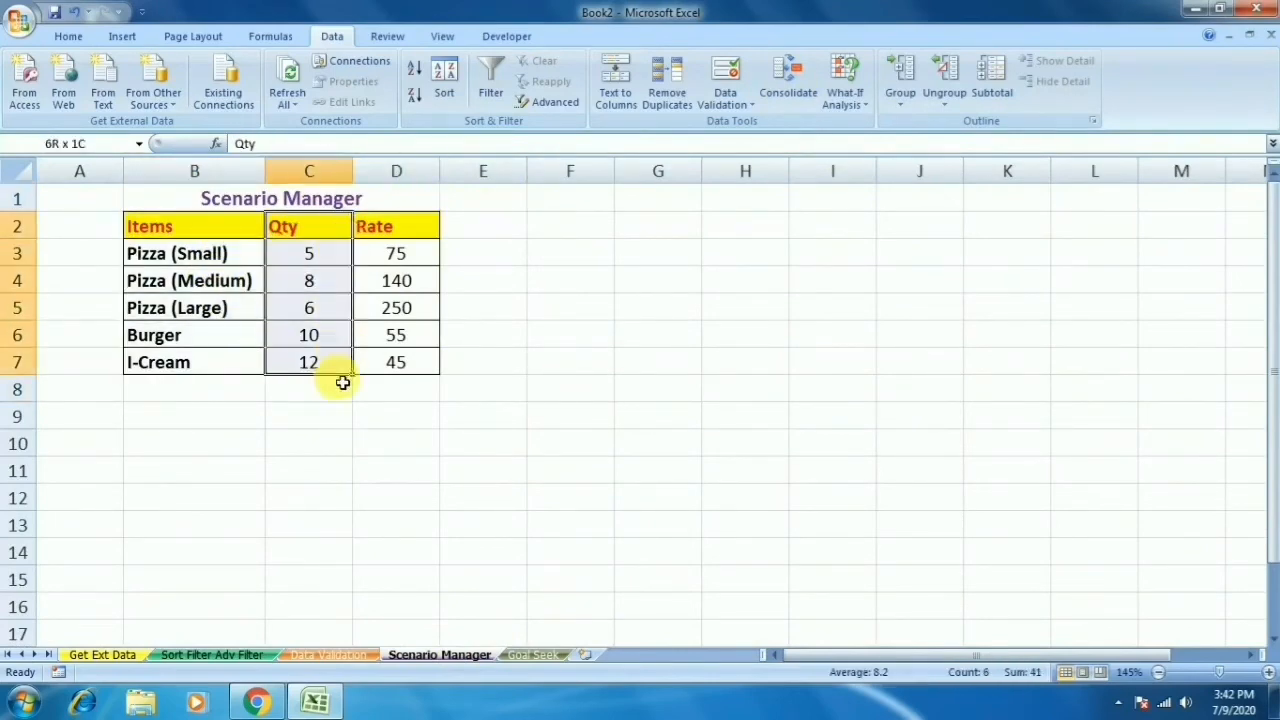
drag(412, 228, 416, 380)
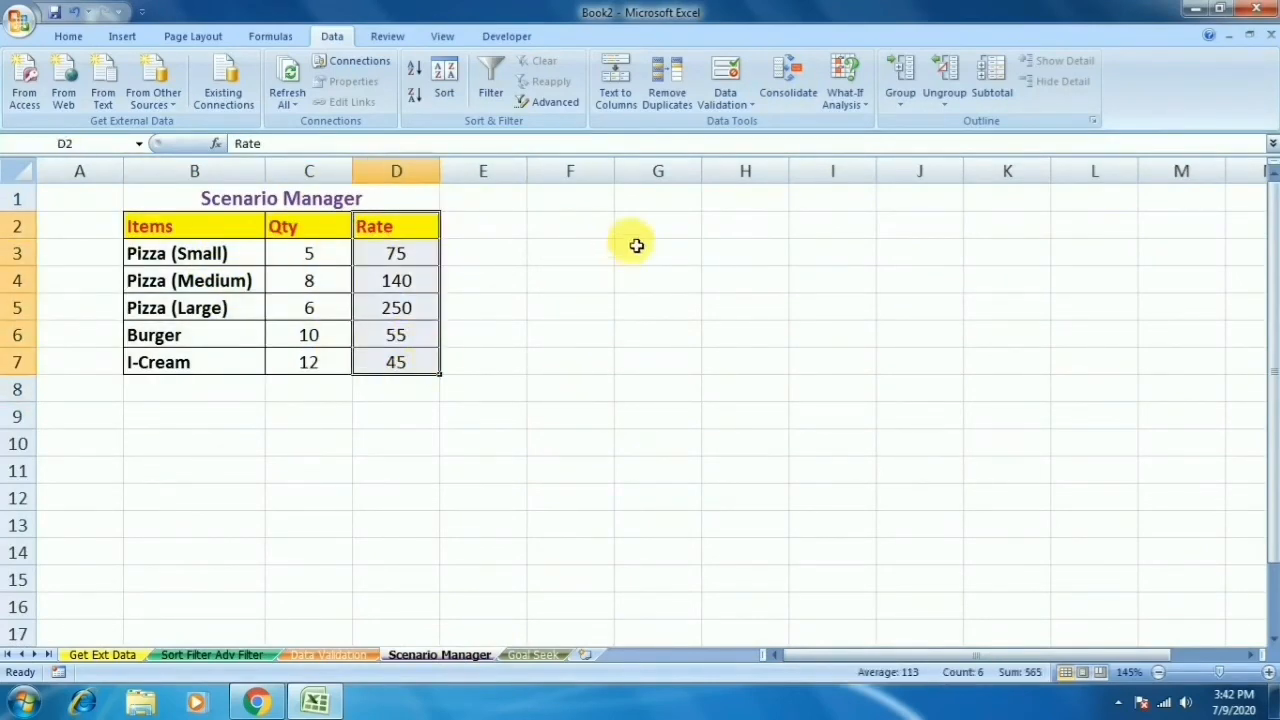
click(579, 232)
click(846, 104)
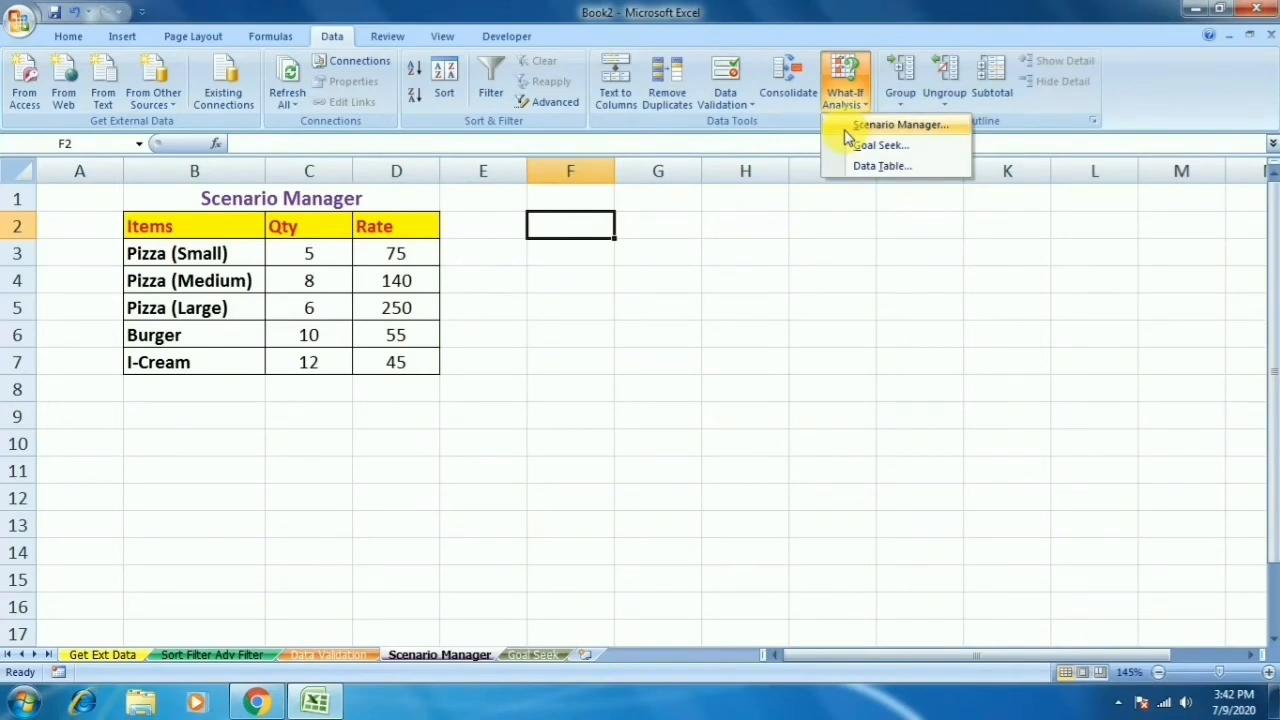
click(630, 422)
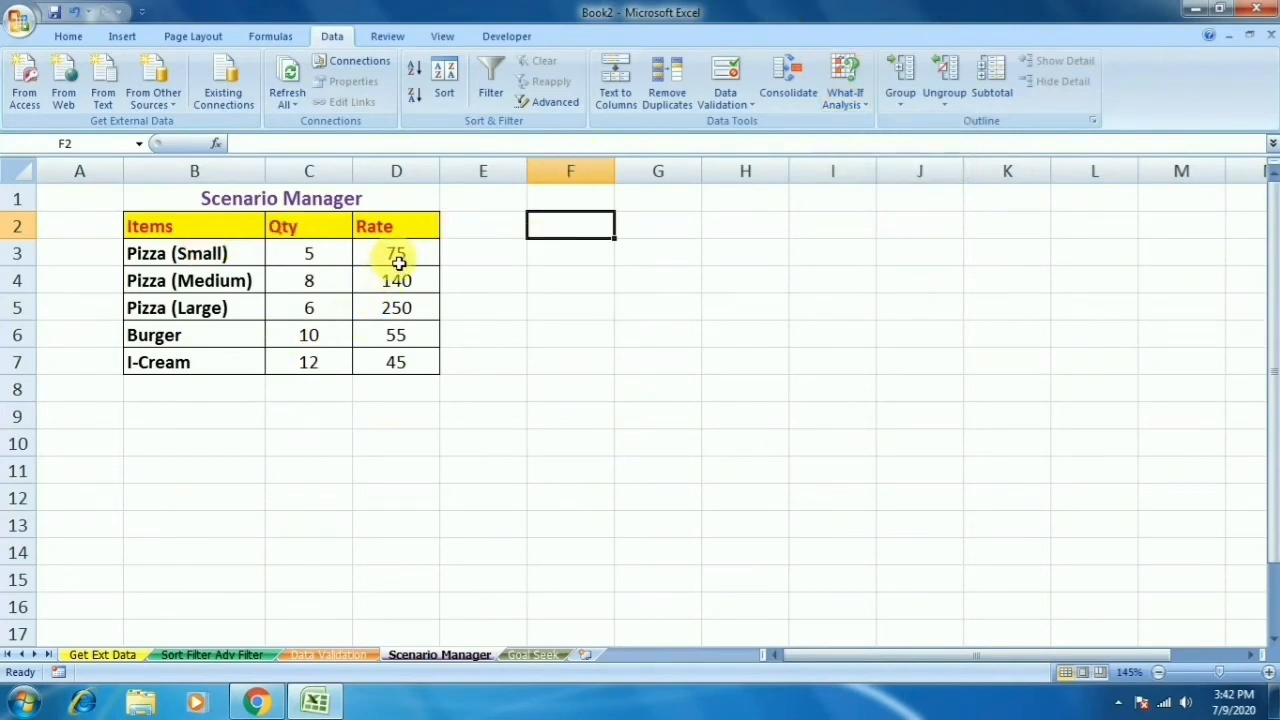
drag(405, 256, 407, 370)
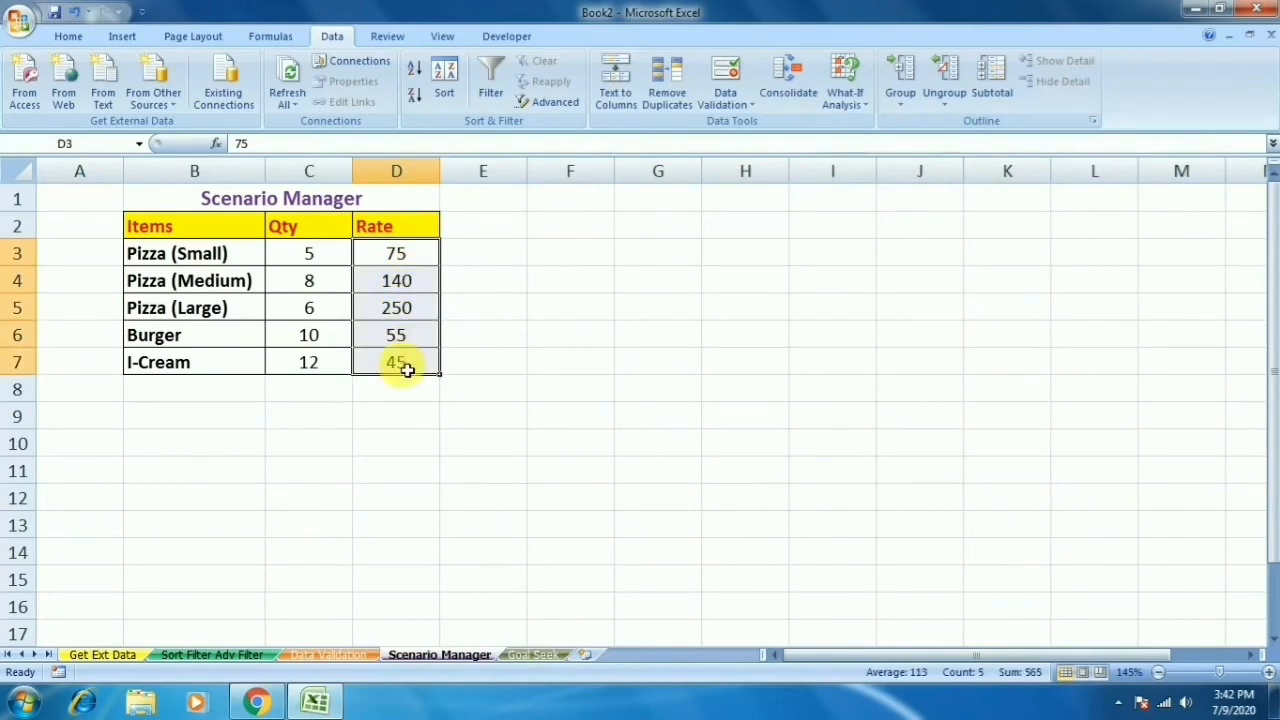
Step: Add a scenario named Past2019 with the Rate column D2:D7 as its changing cells
drag(412, 239, 402, 368)
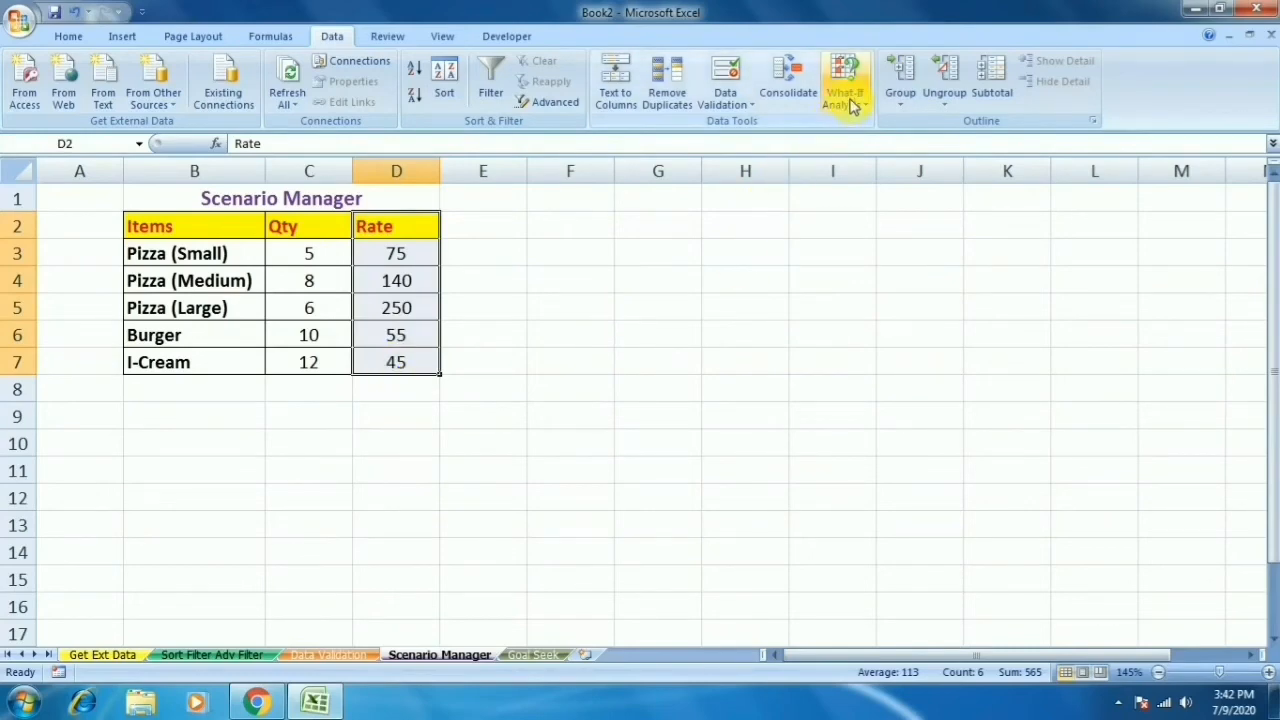
click(851, 107)
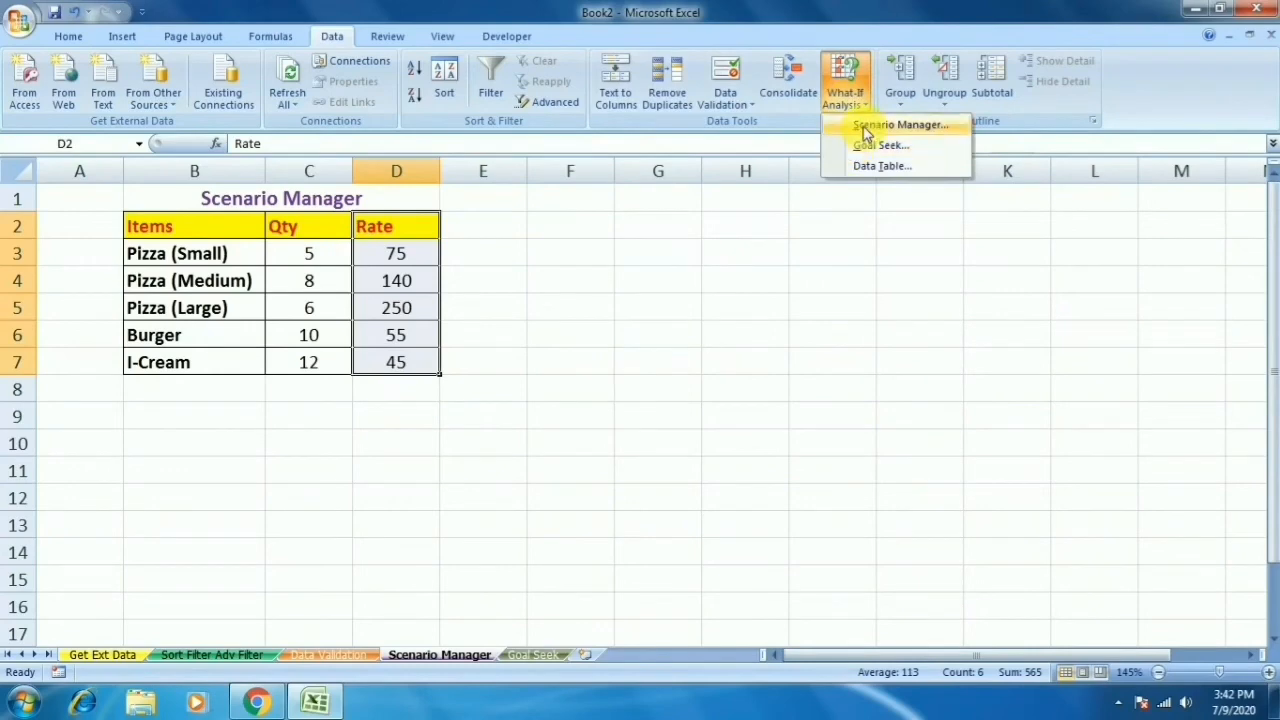
click(865, 125)
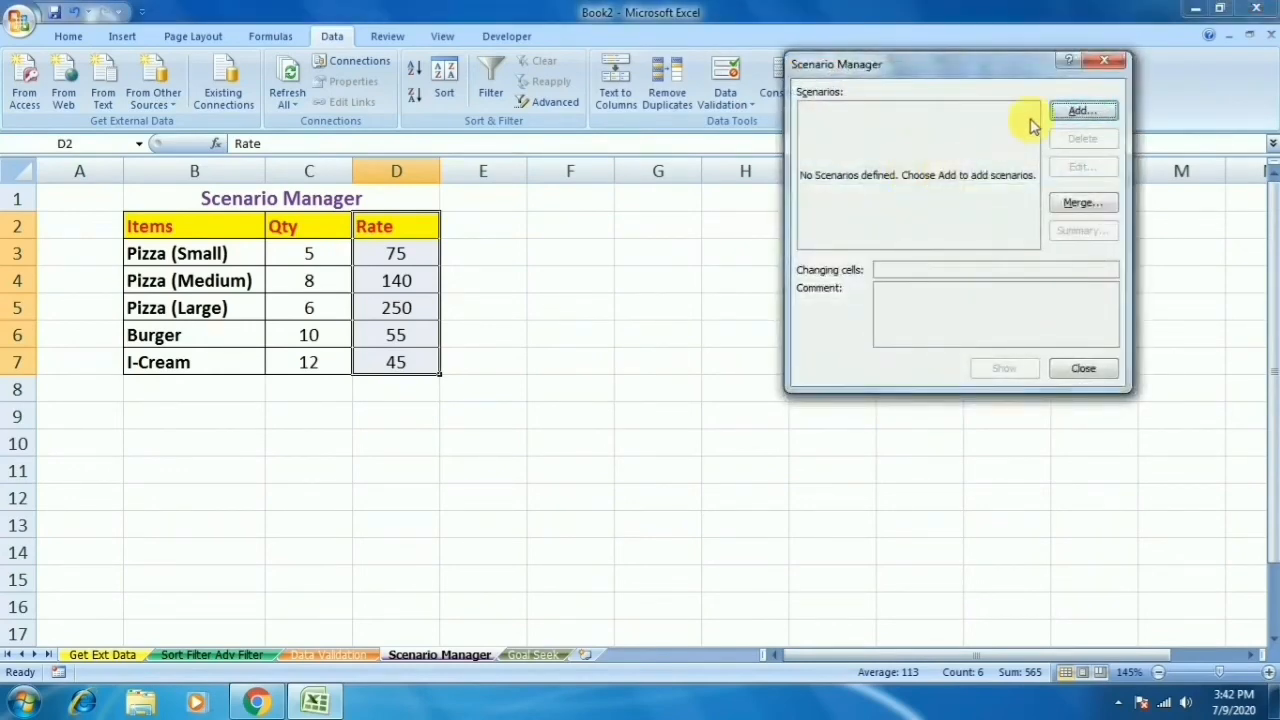
click(1066, 108)
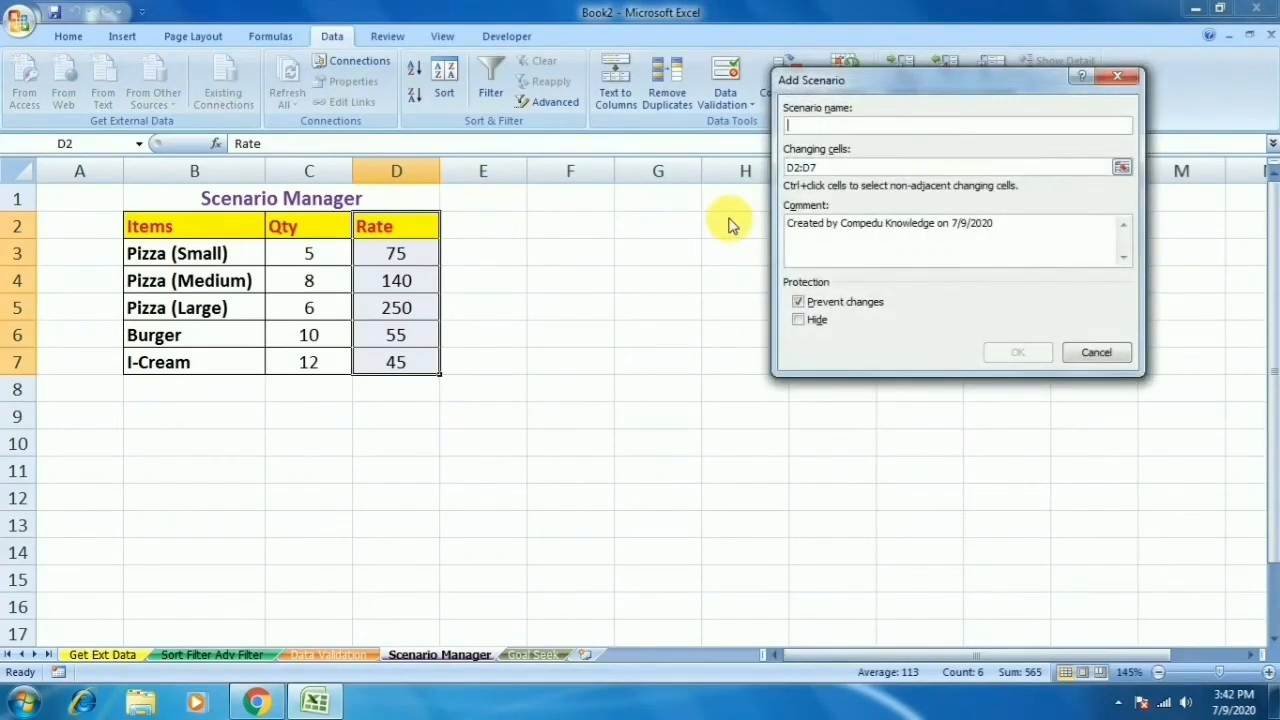
text(Past2019)
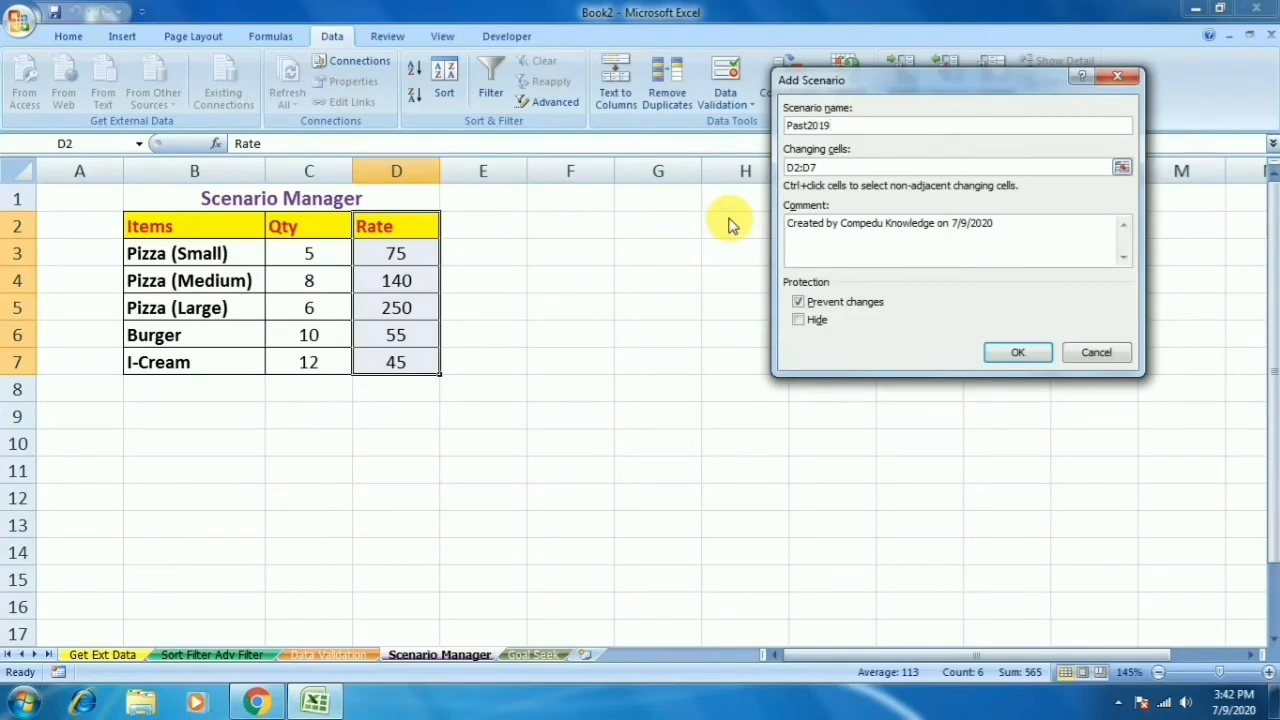
click(1017, 352)
drag(943, 143, 865, 143)
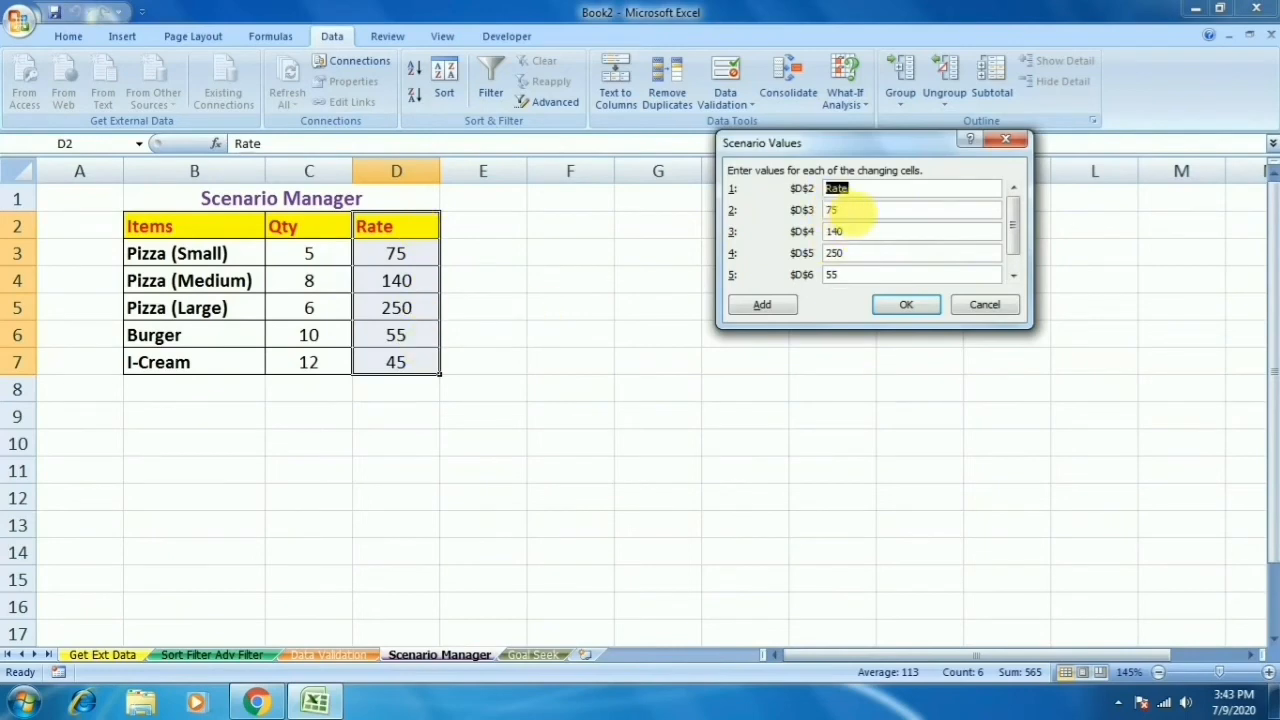
Step: Set the Past2019 rates for D3 to D7 to 50, 100, 180, 30 and 20 and save the scenario
key(Tab)
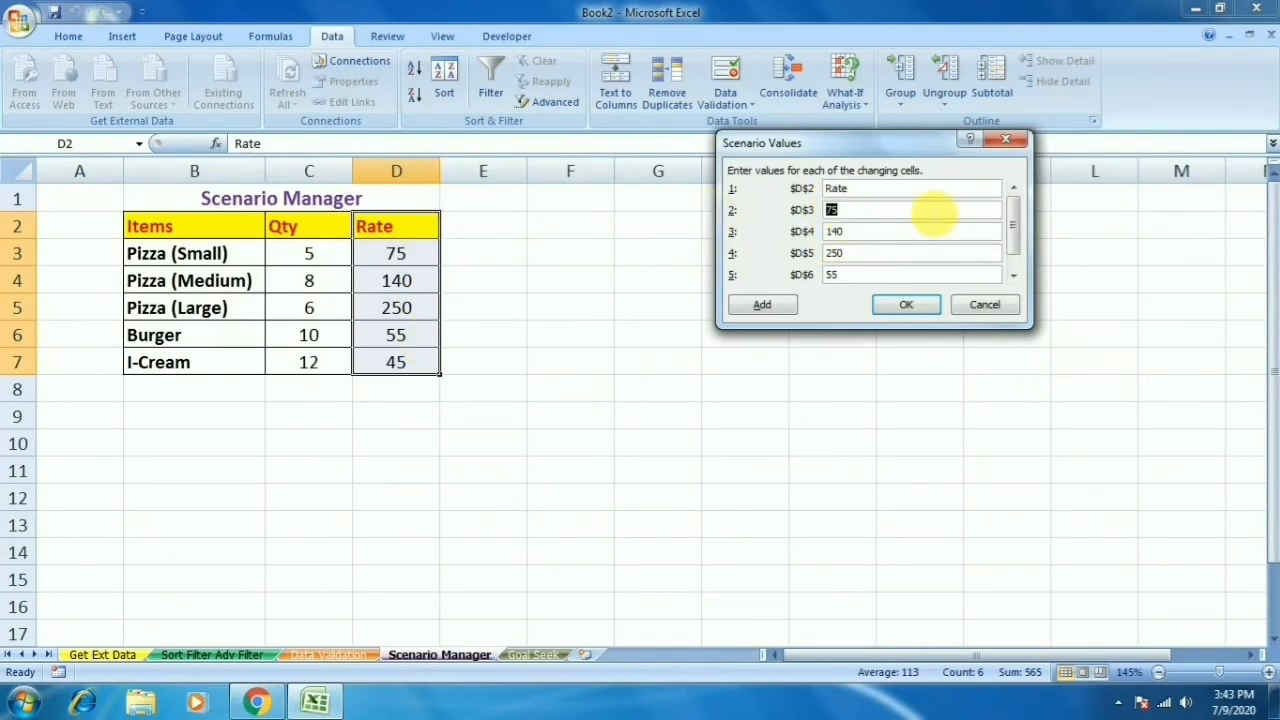
text(50)
key(Tab)
text(100)
key(Tab)
text(180)
key(Tab)
text(30)
key(Tab)
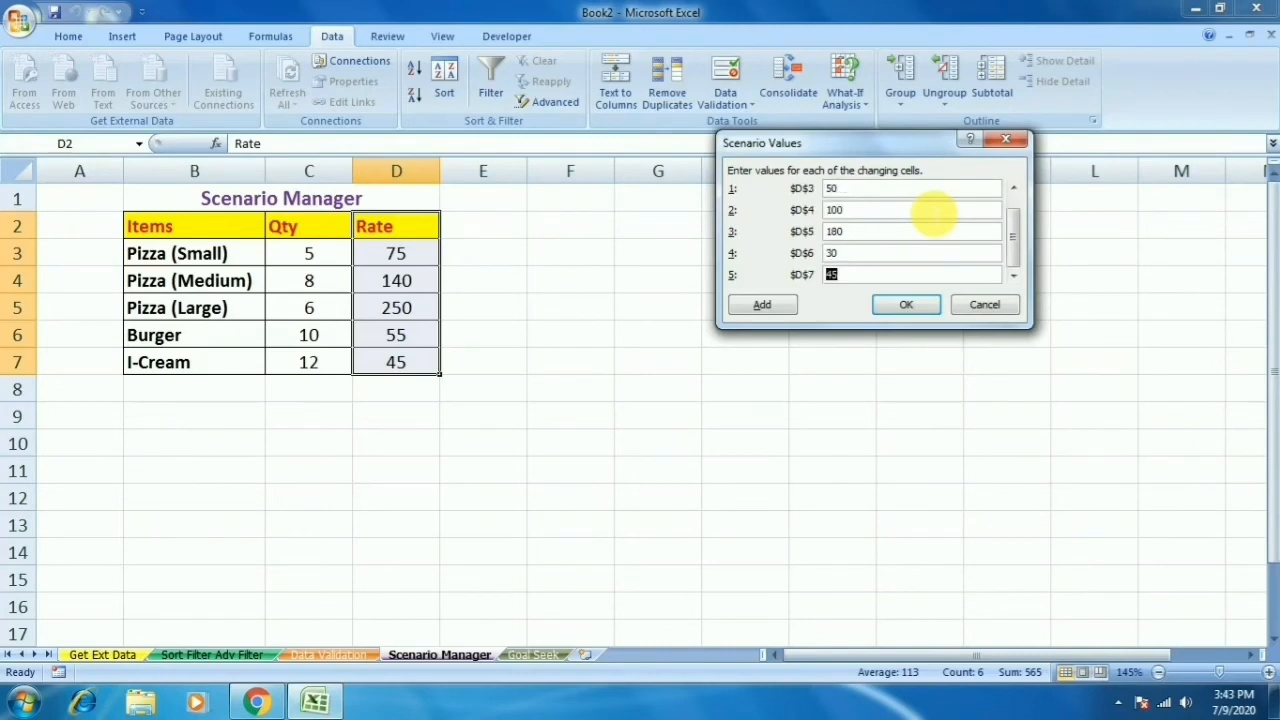
text(20)
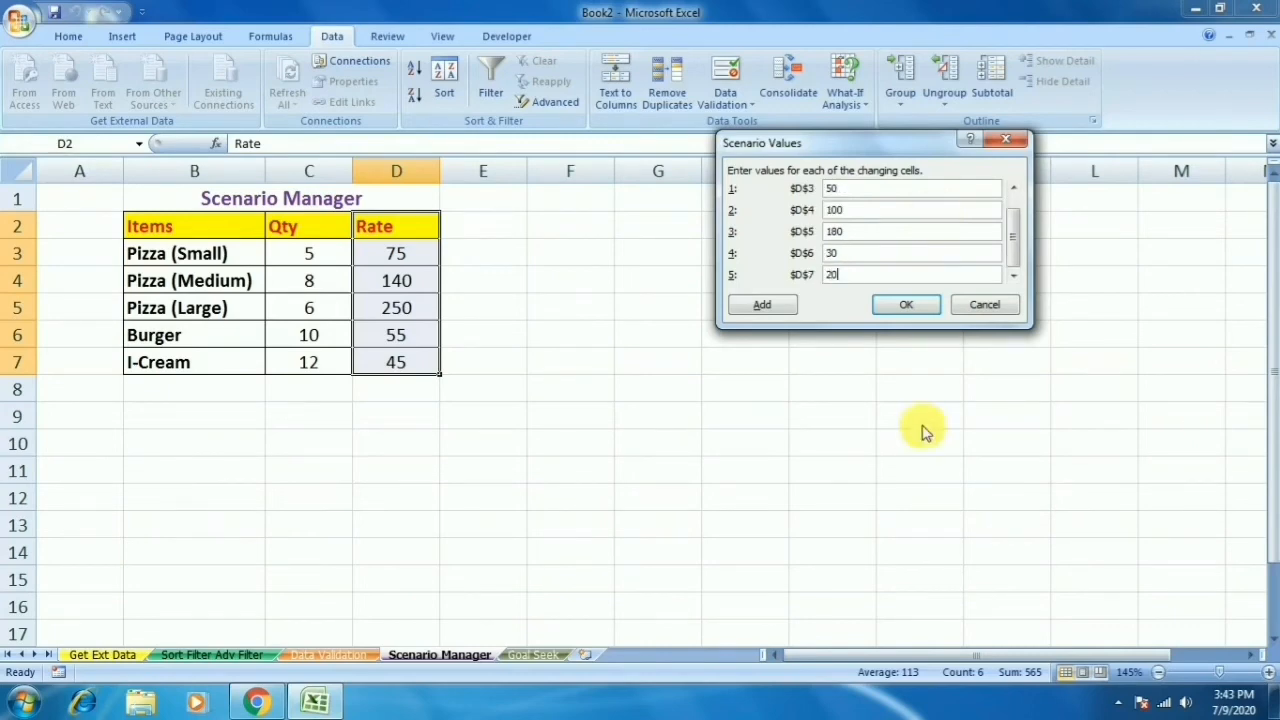
click(905, 305)
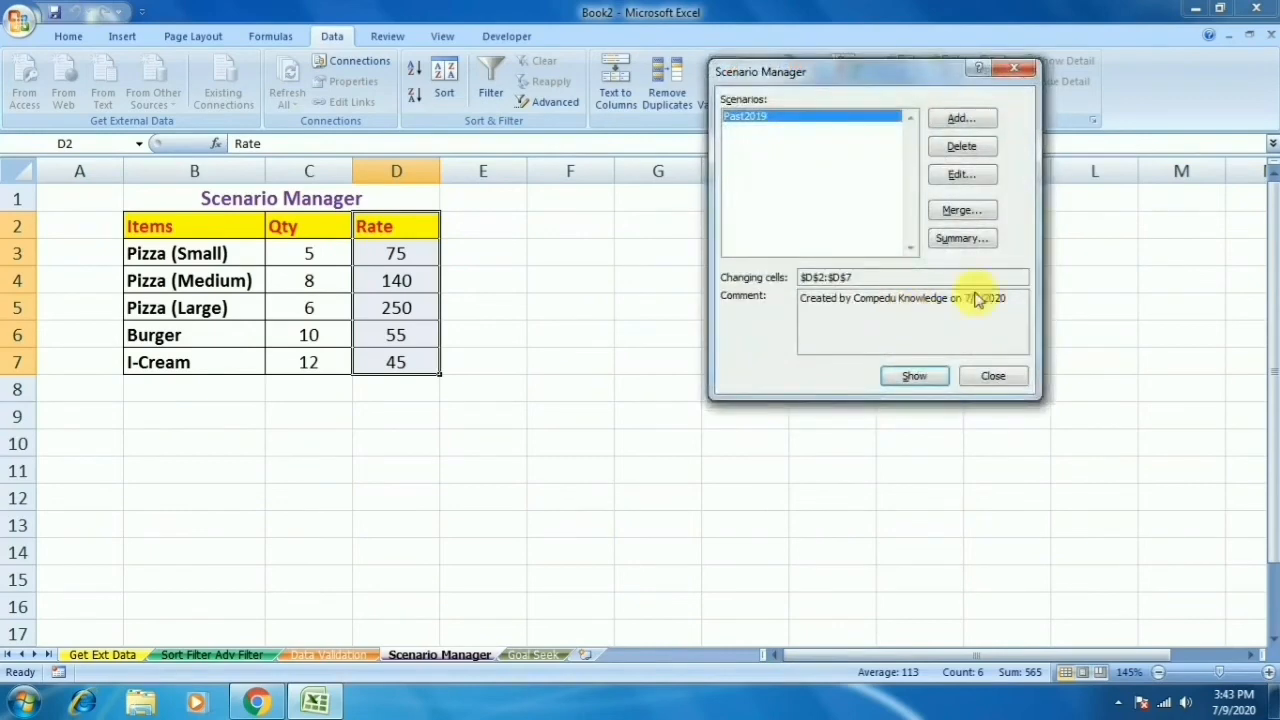
click(992, 378)
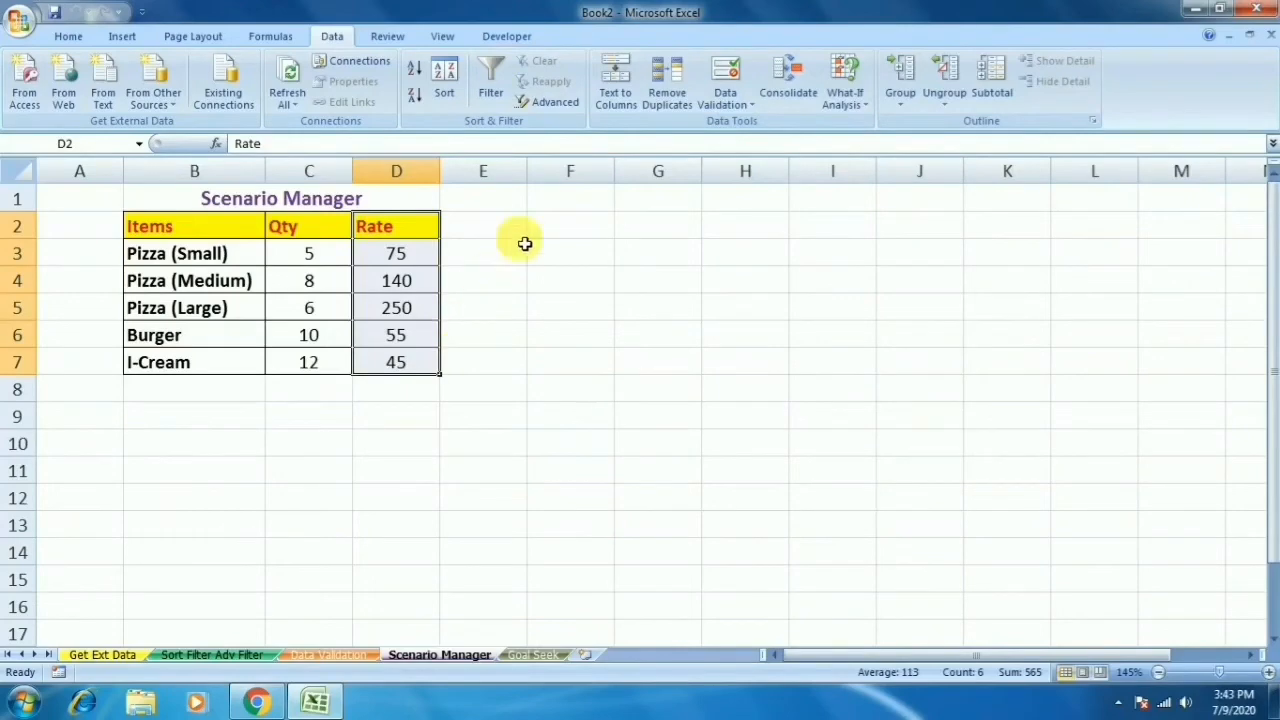
Step: Add a second scenario named Future2021 for the same changing cells D2:D7
click(845, 98)
click(860, 125)
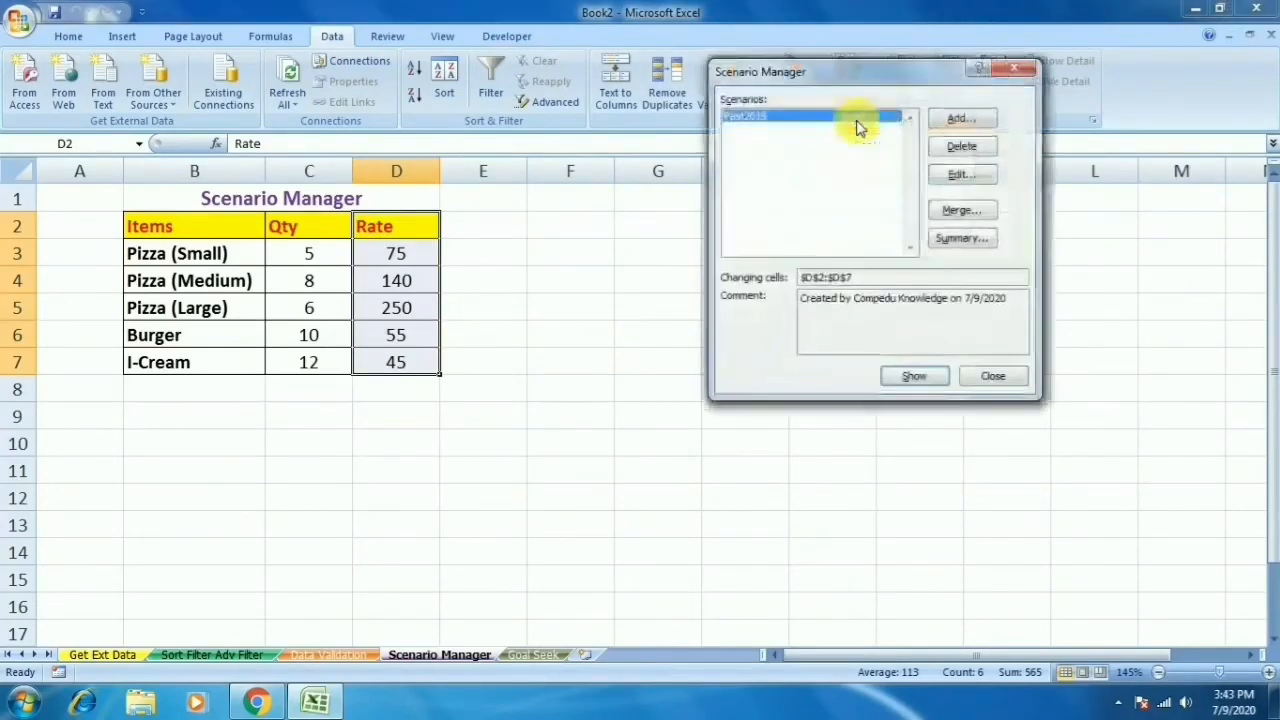
click(933, 118)
text(F)
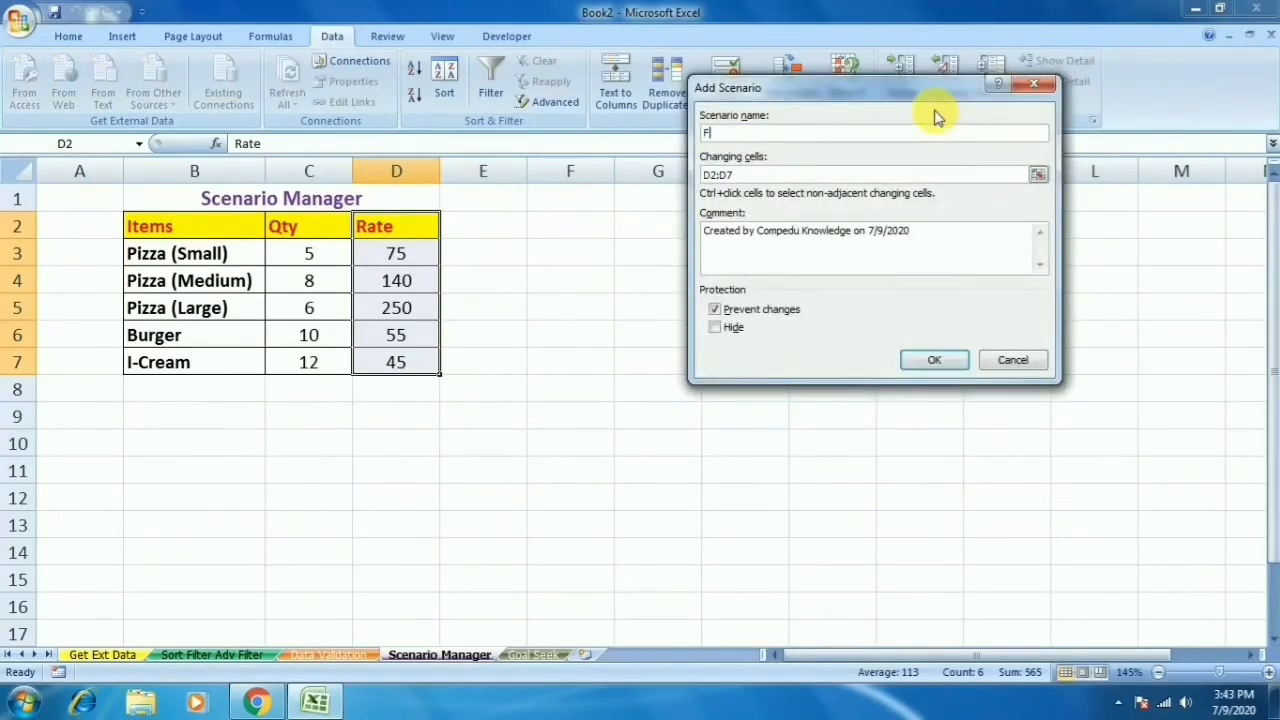
text(uture2021)
click(937, 363)
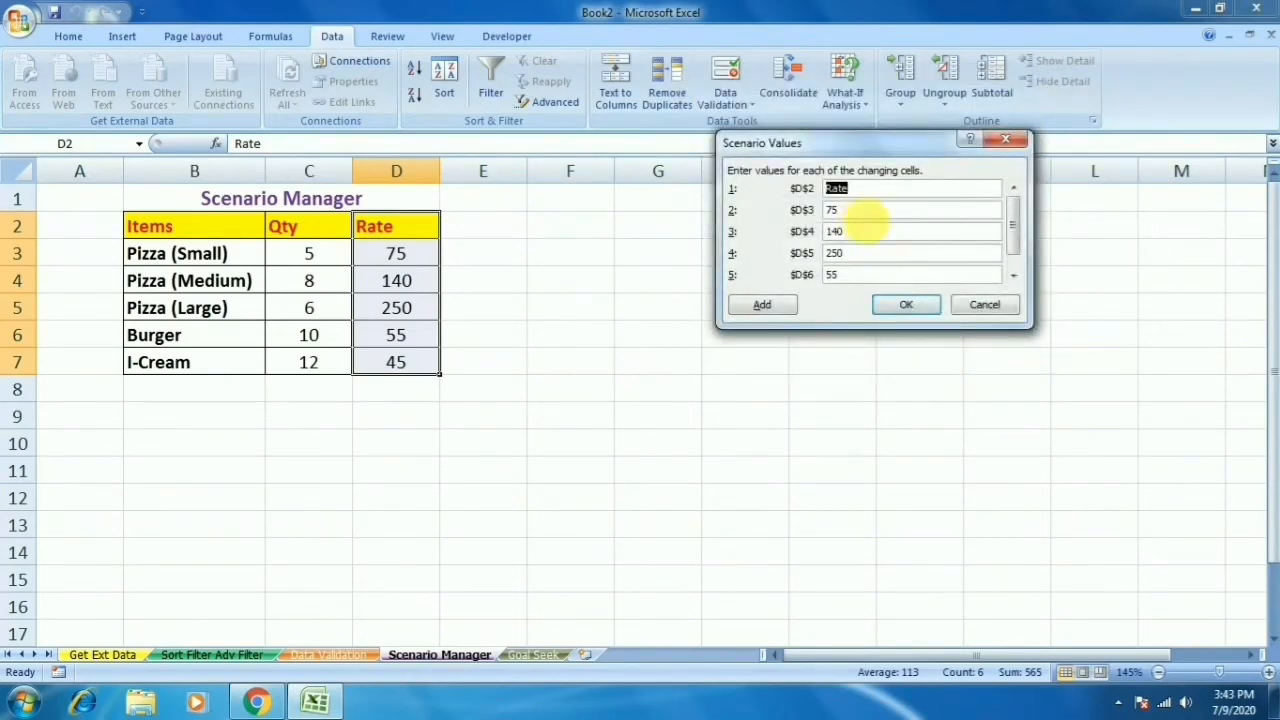
Step: Set the Future2021 rates for D3 to D7 to 105, 169, 399, 85 and 75 and save the scenario
key(Tab)
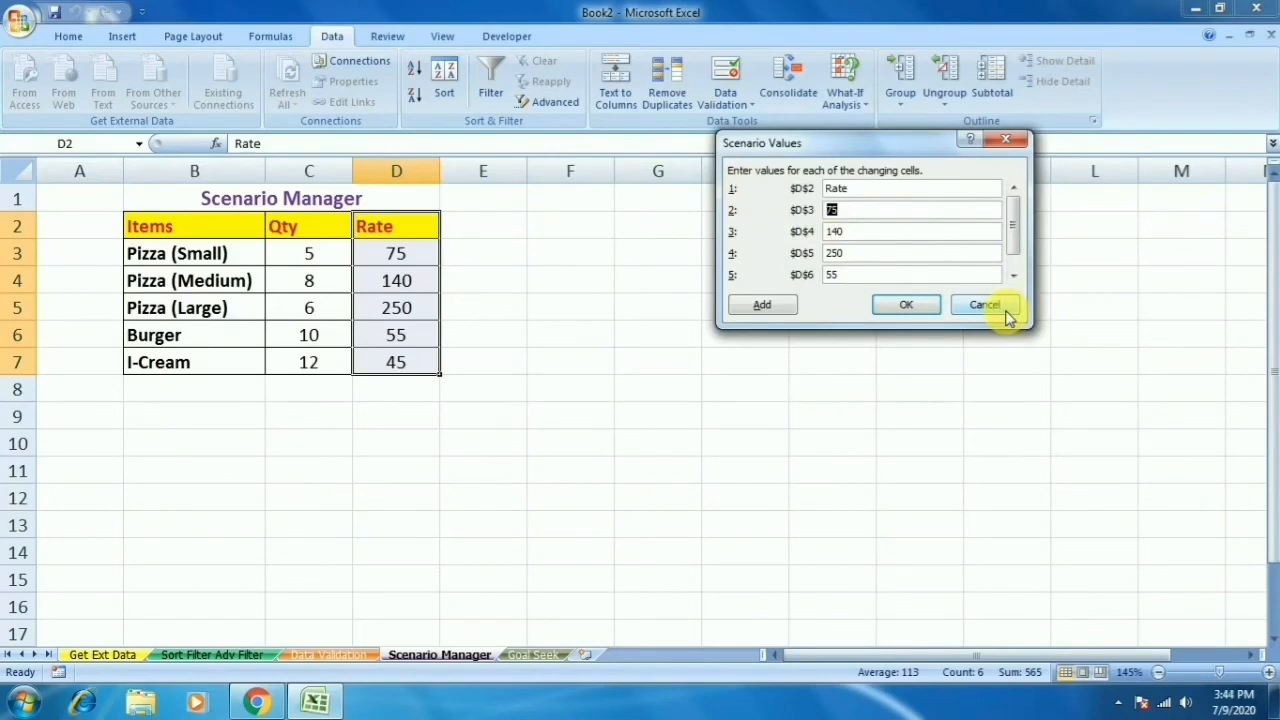
text(105)
key(Tab)
text(169)
key(Tab)
text(399)
key(Tab)
text(85)
key(Tab)
text(75)
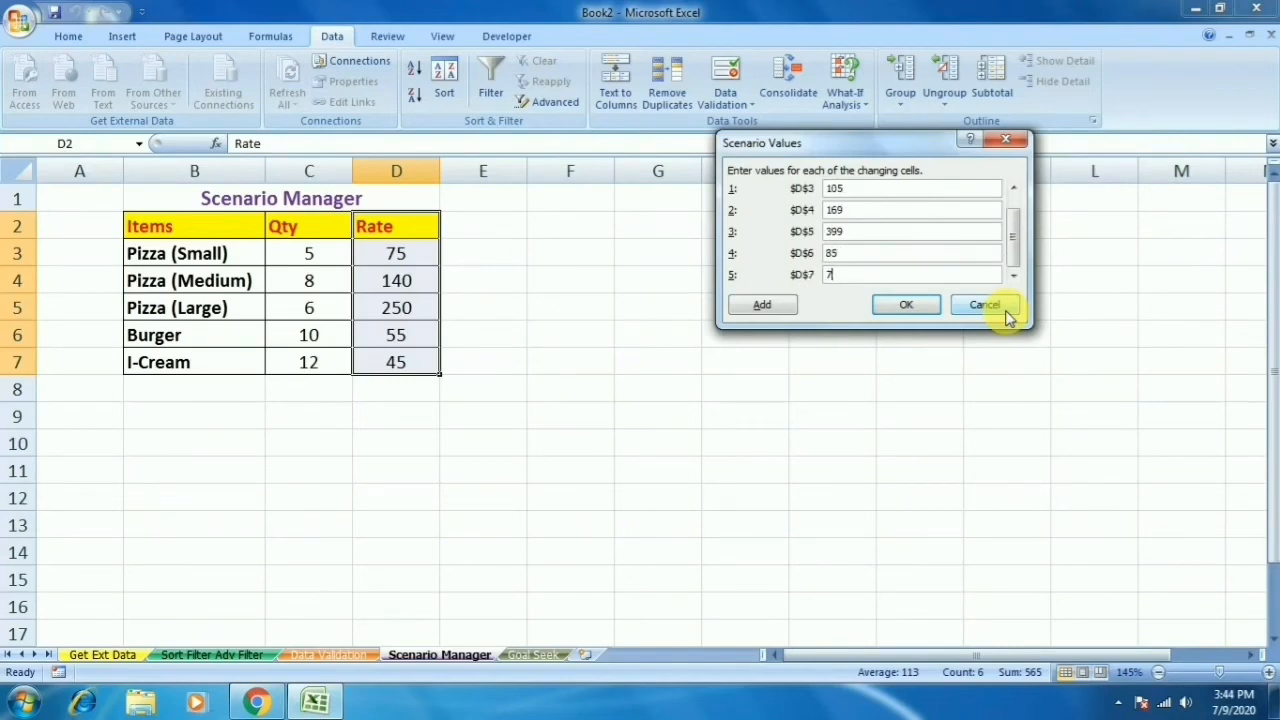
click(905, 308)
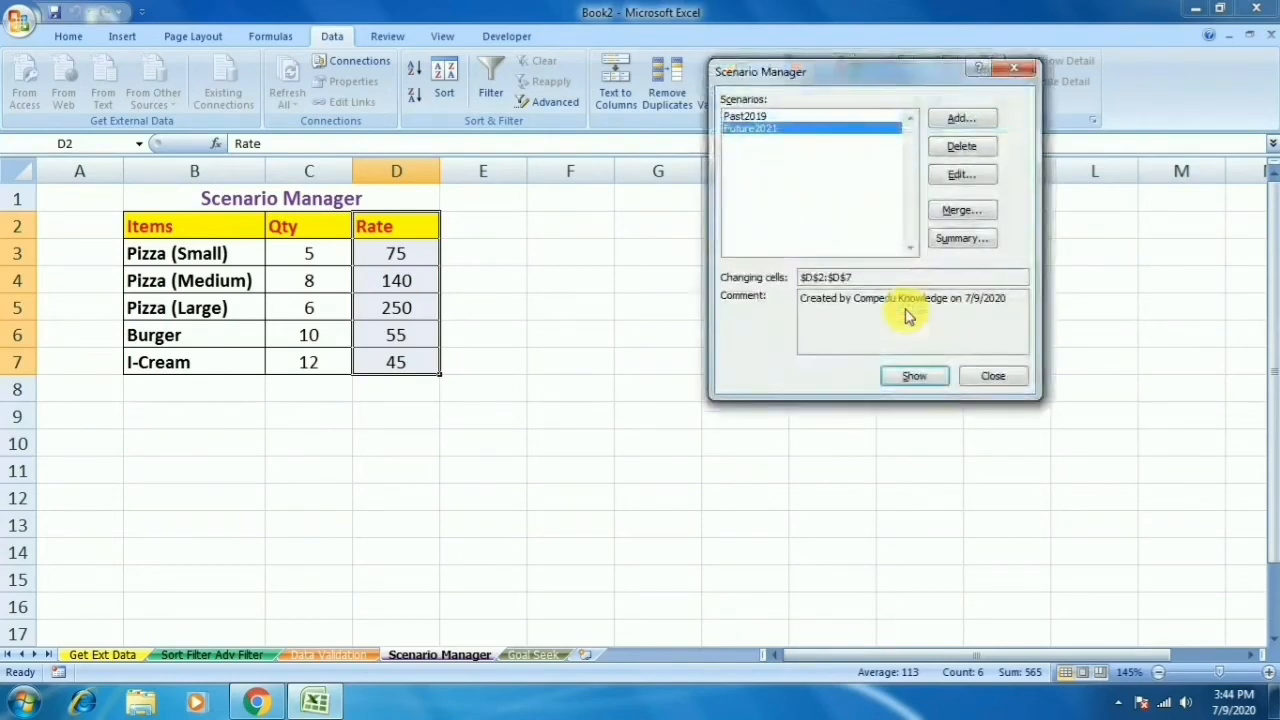
click(1000, 376)
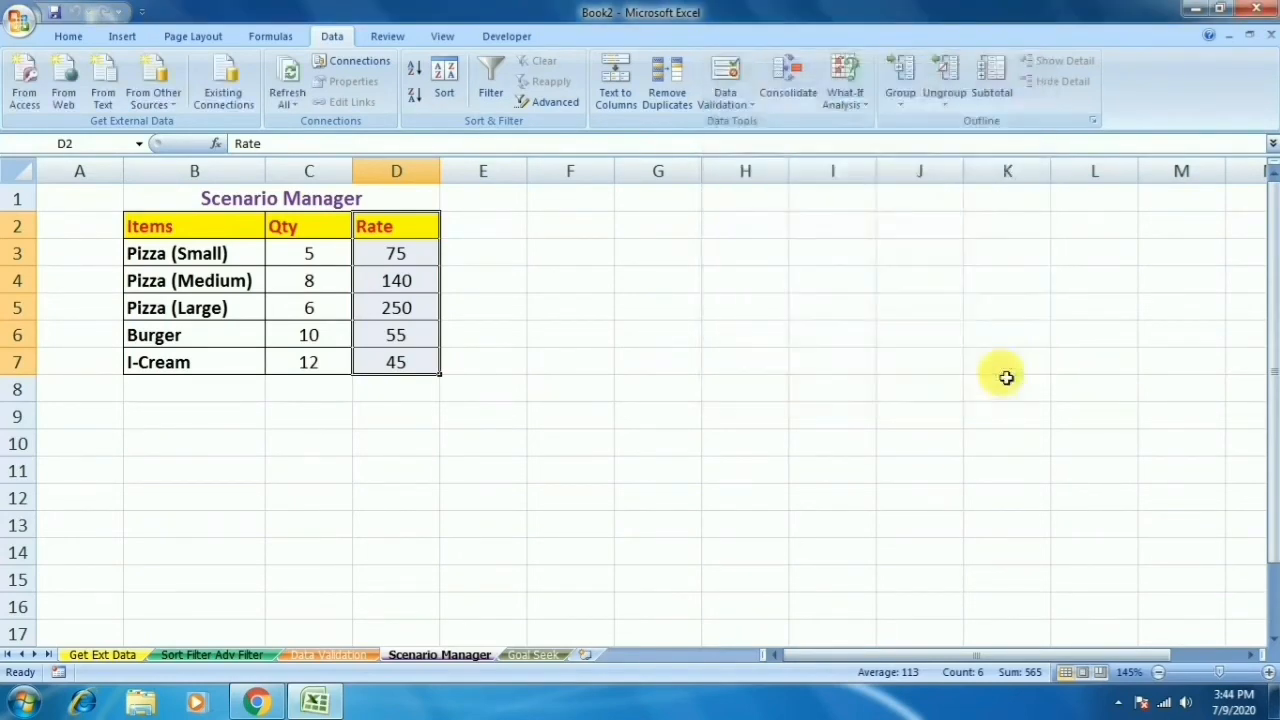
Step: Generate a Scenario summary report of the saved scenarios without any result cells
click(571, 314)
click(604, 372)
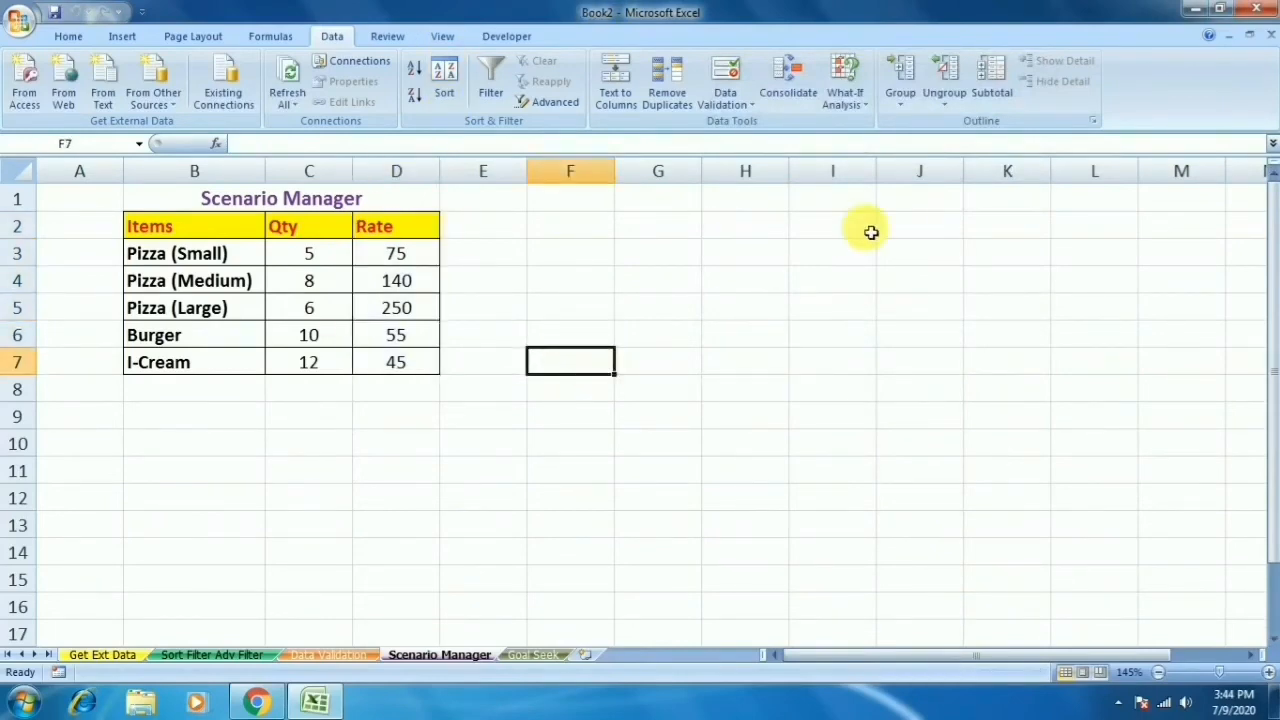
click(632, 368)
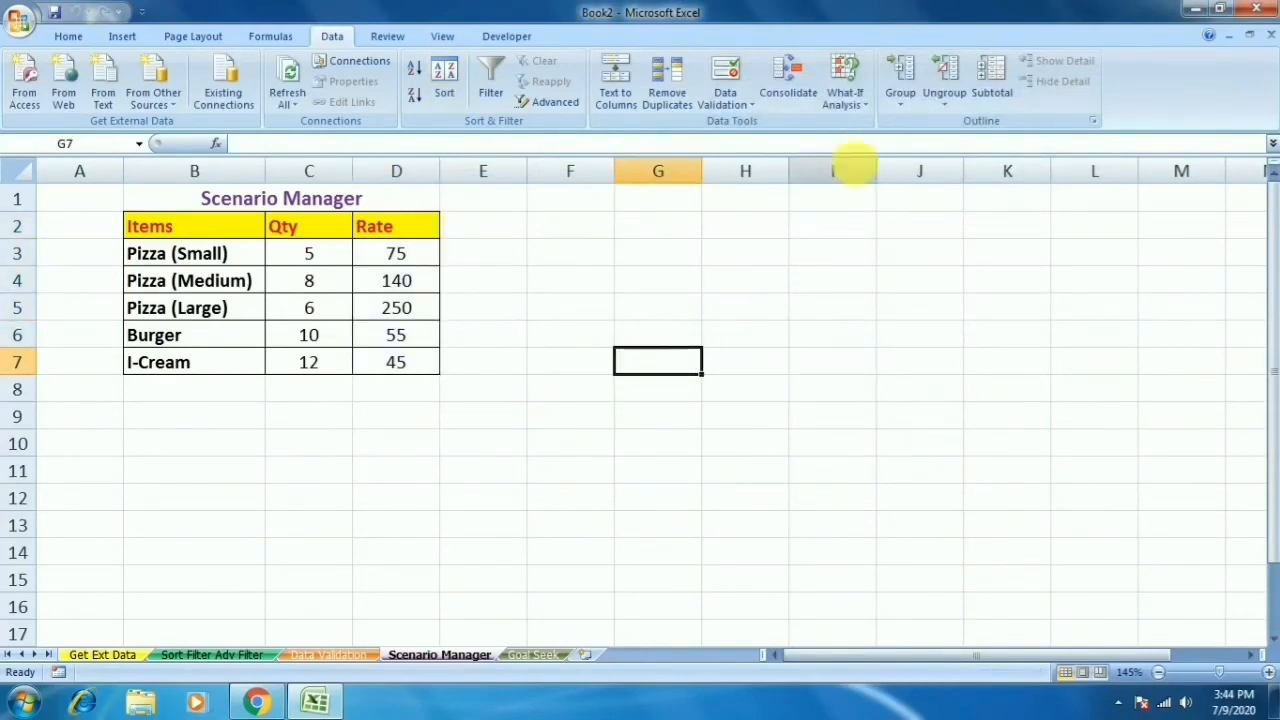
click(846, 98)
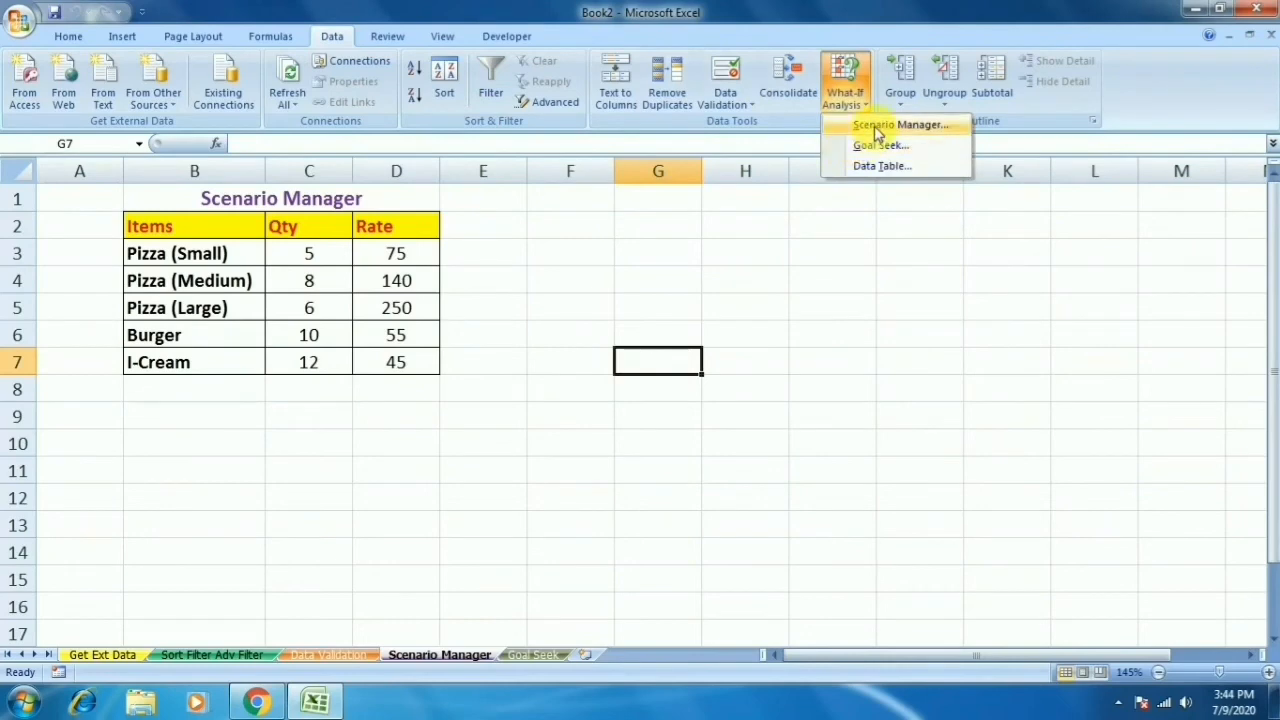
click(876, 133)
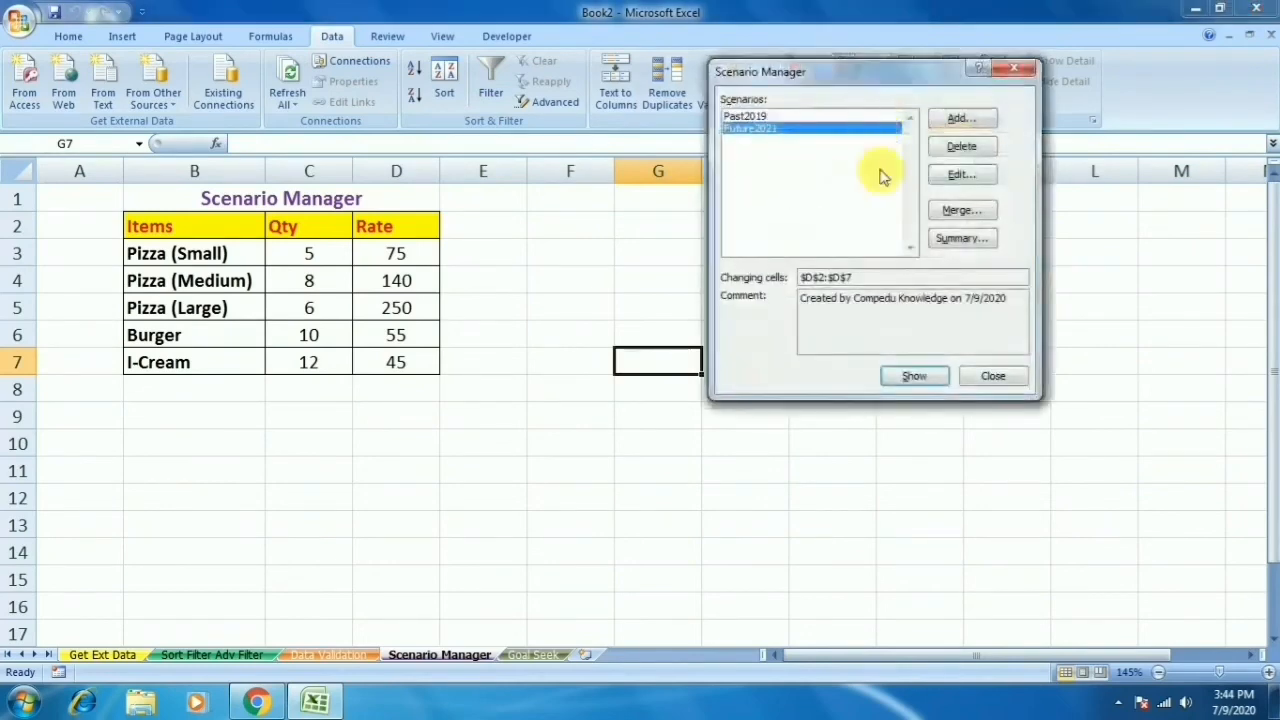
click(965, 240)
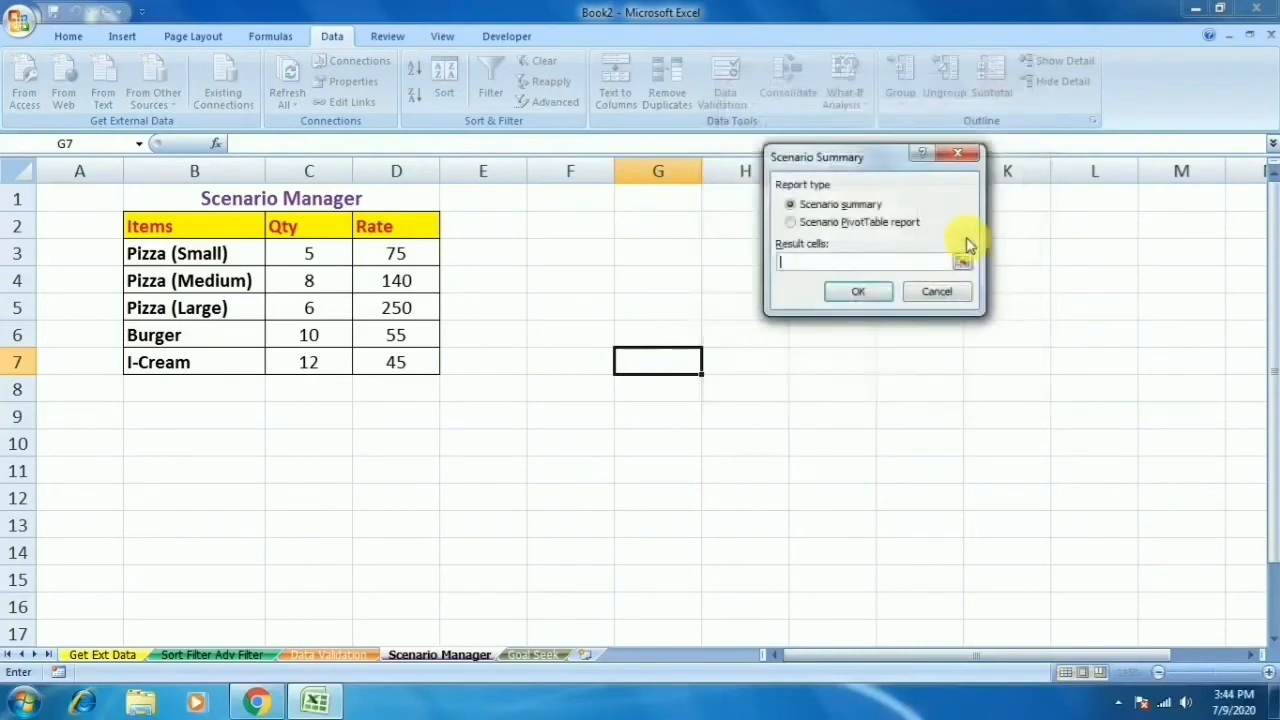
click(845, 292)
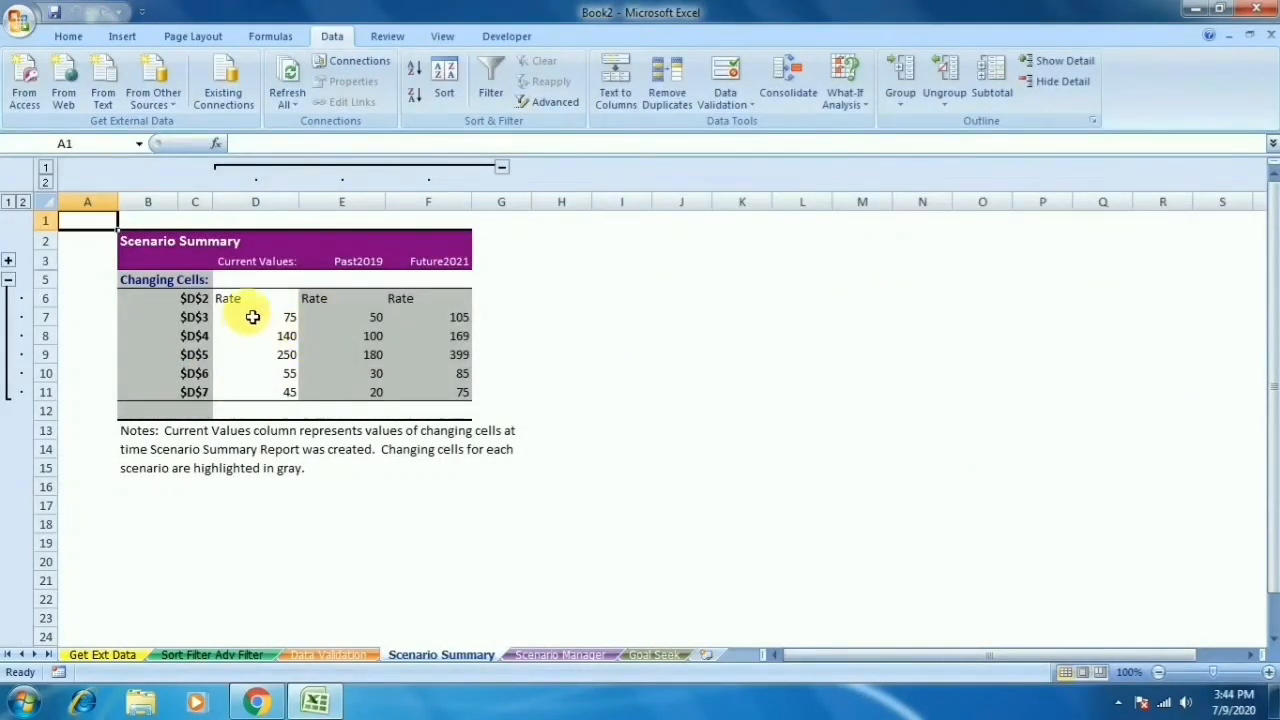
Step: Examine the Current Values, Past2019 and Future2021 rate columns in the Scenario Summary report
drag(251, 300, 265, 391)
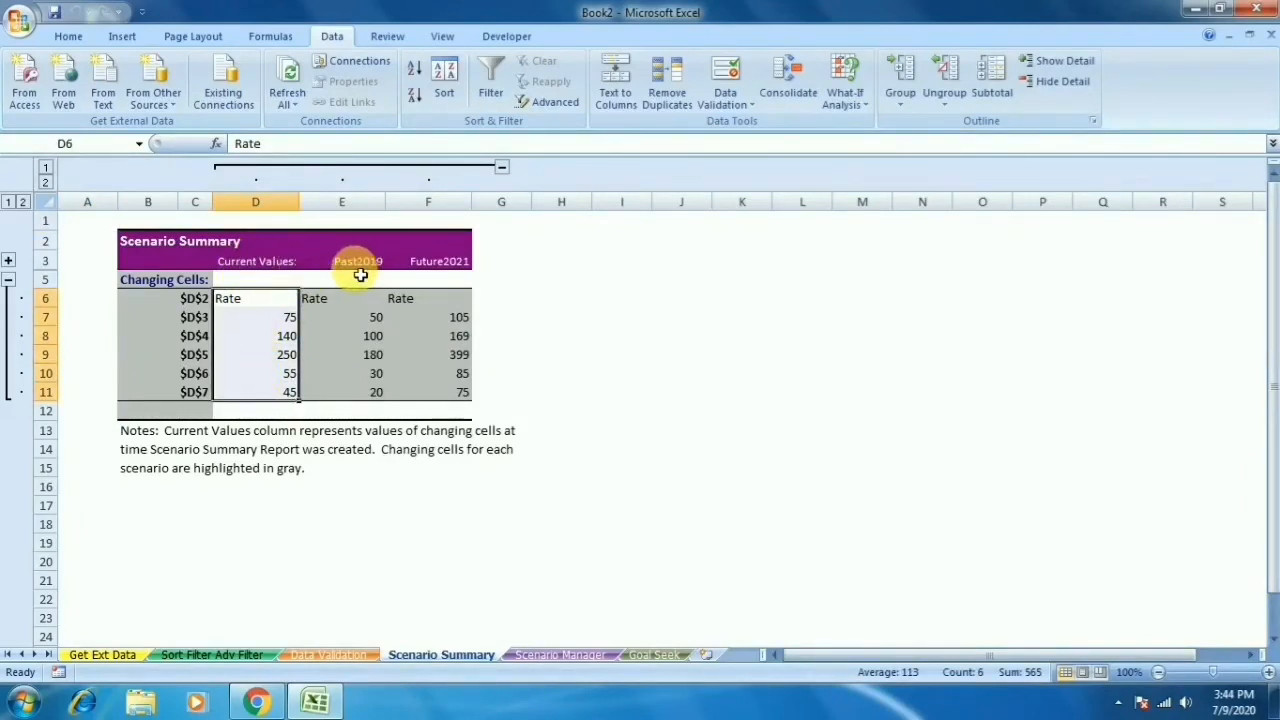
drag(370, 318, 372, 391)
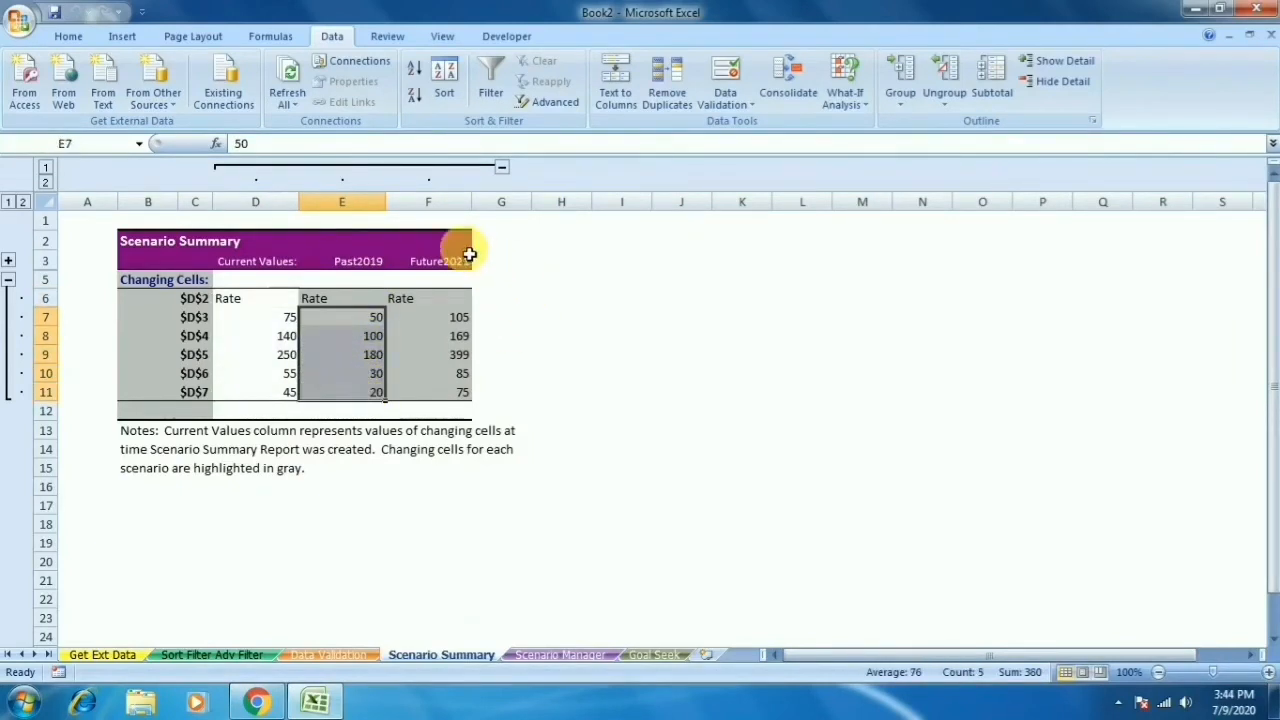
drag(470, 318, 460, 390)
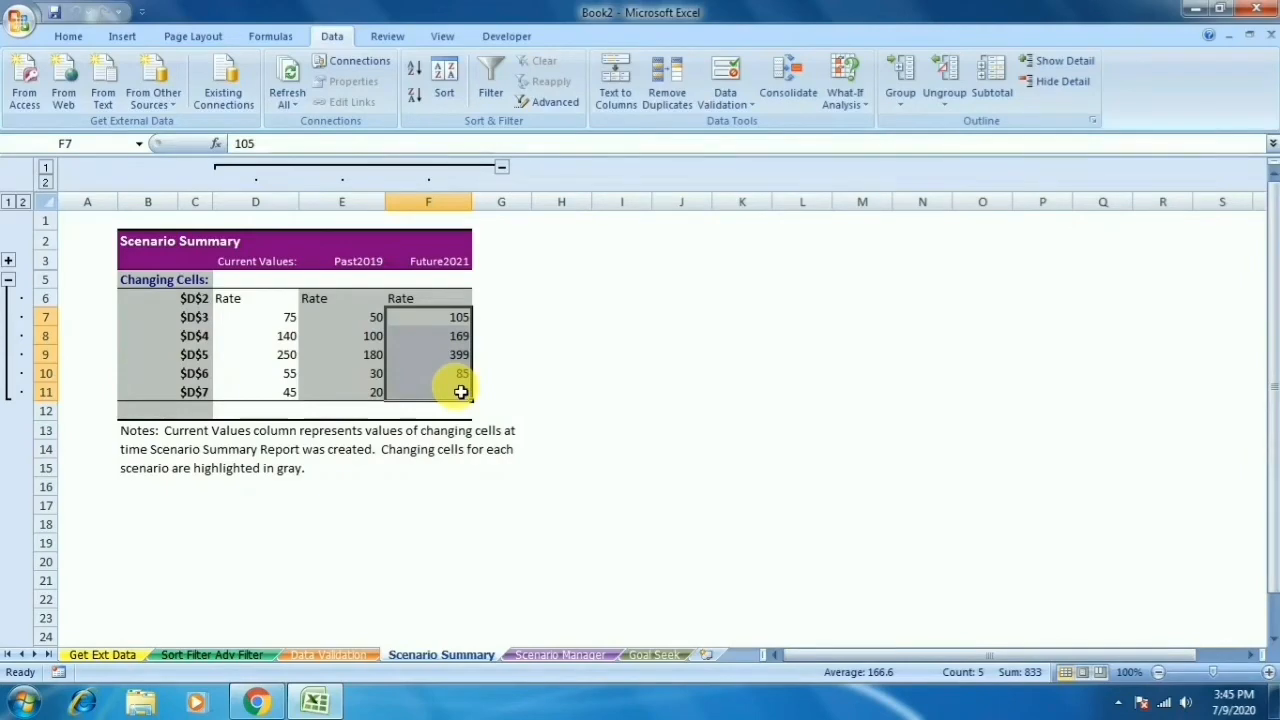
click(560, 655)
click(845, 85)
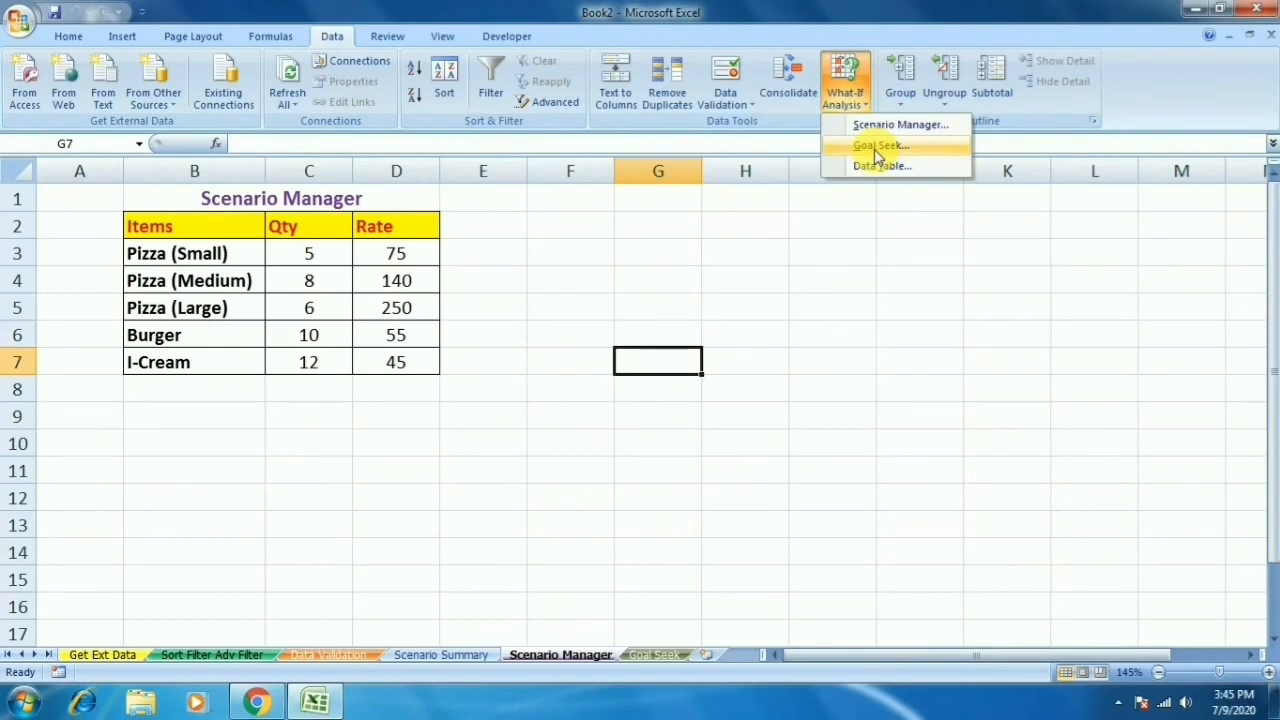
click(355, 515)
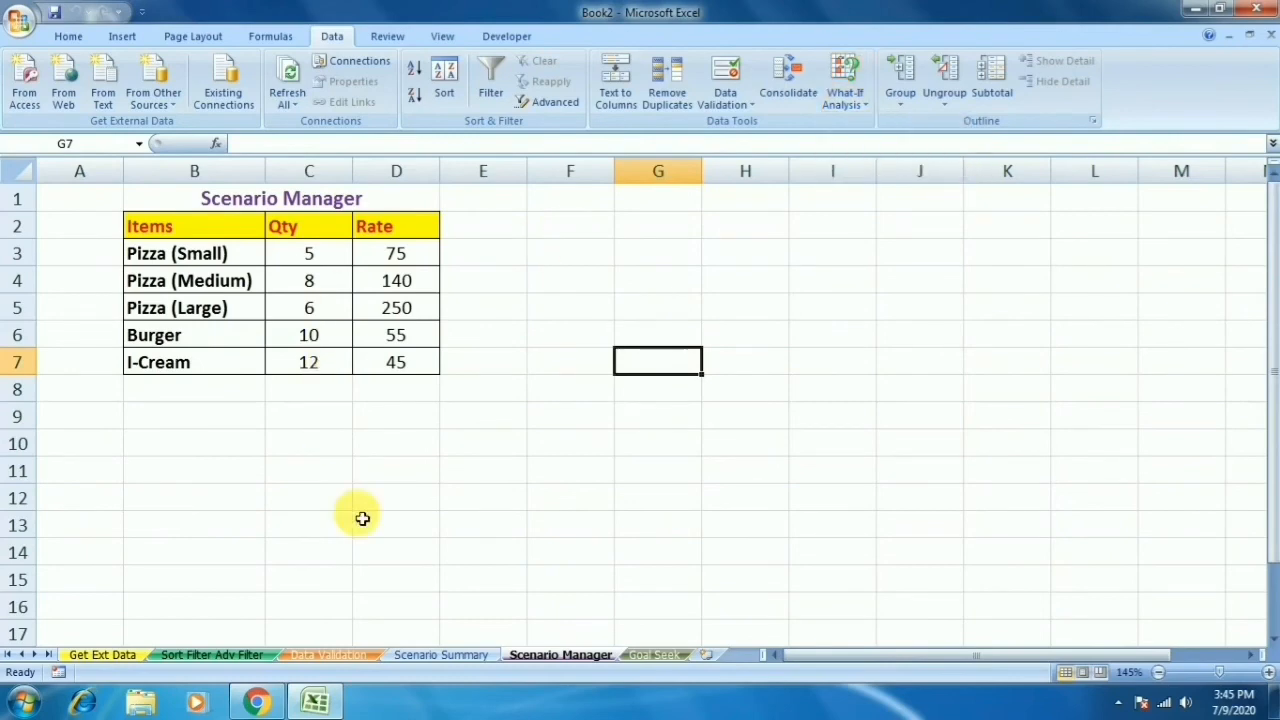
Step: Clear the contents of cells J1:J11 on the Sort Filter Adv Filter sheet
click(215, 654)
drag(671, 194, 686, 409)
key(Delete)
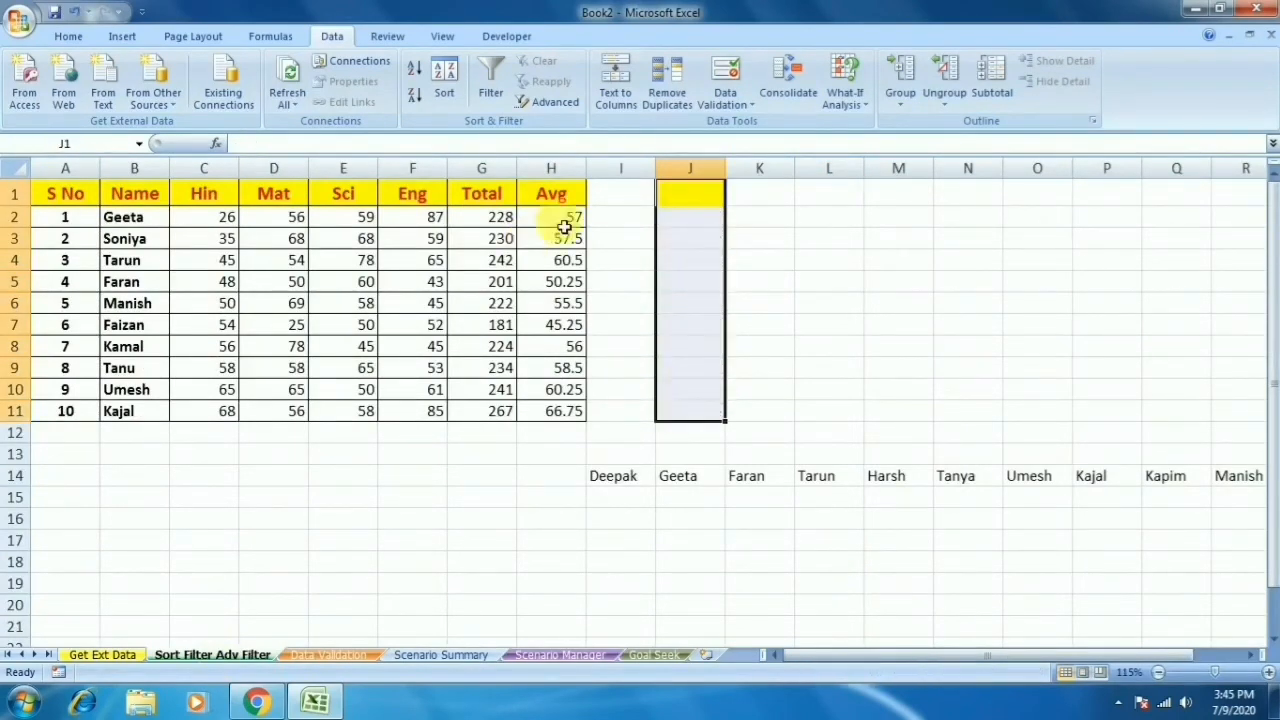
click(700, 260)
click(492, 238)
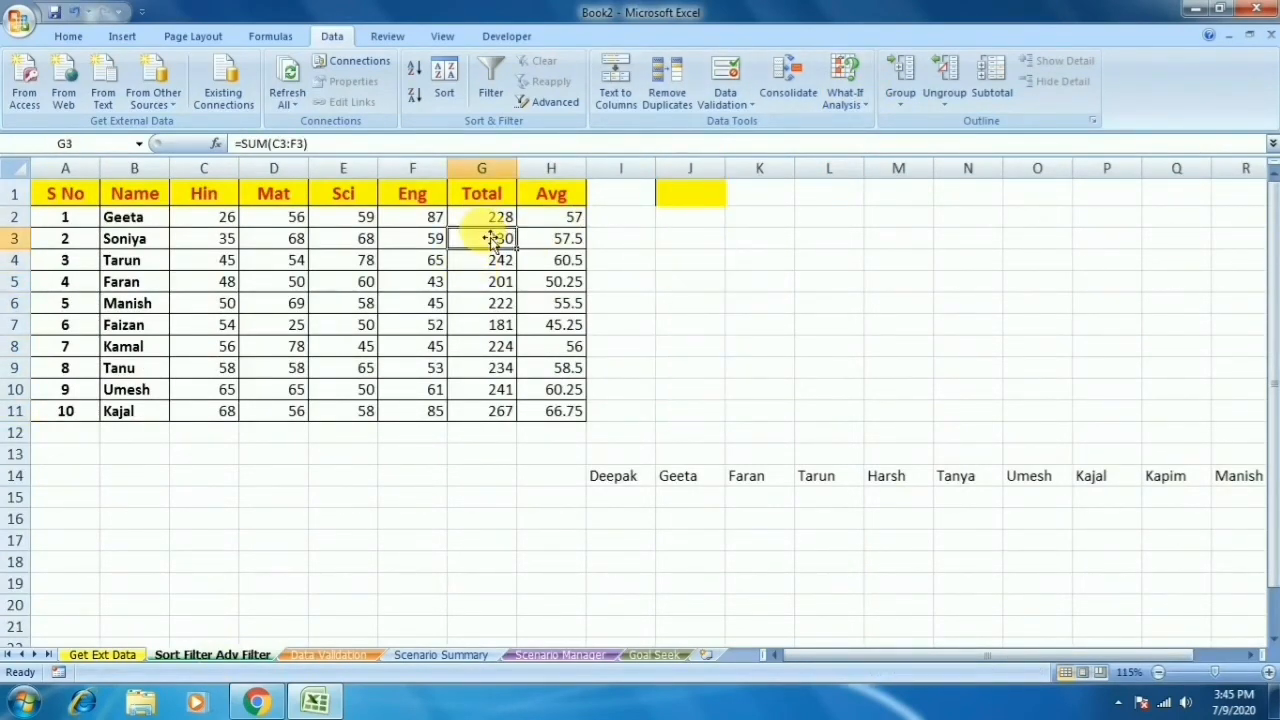
click(866, 110)
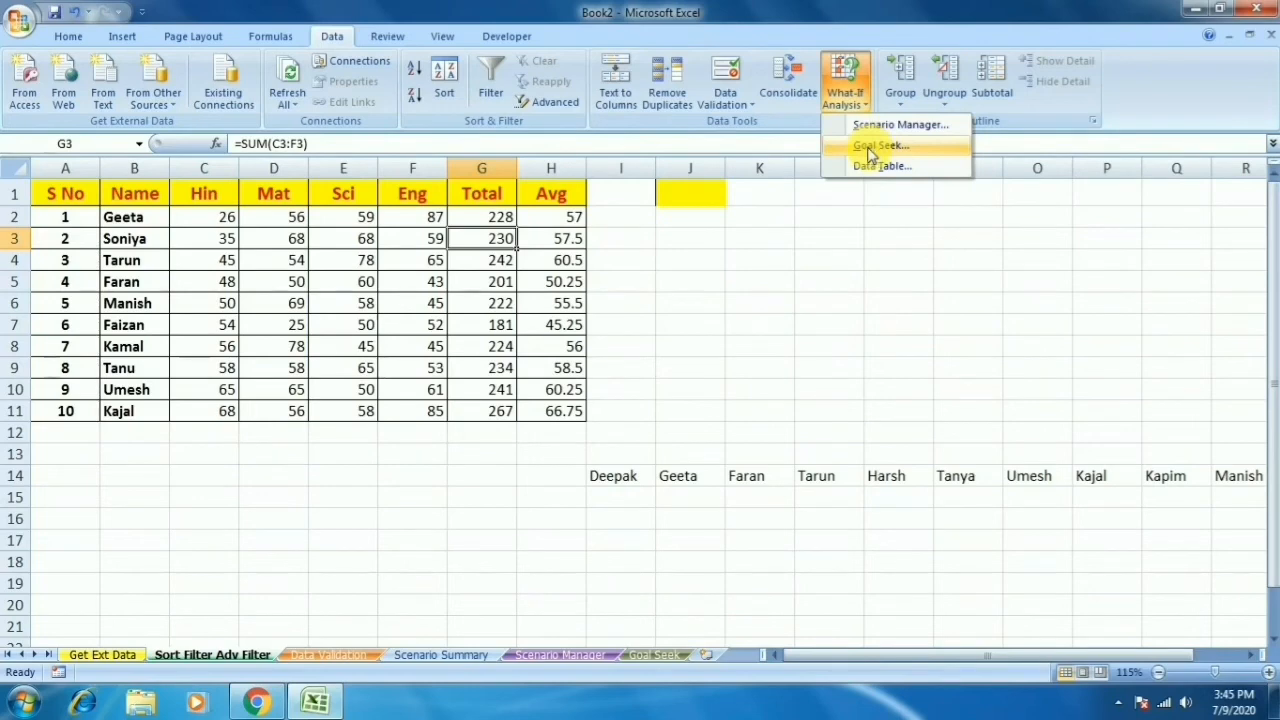
click(496, 237)
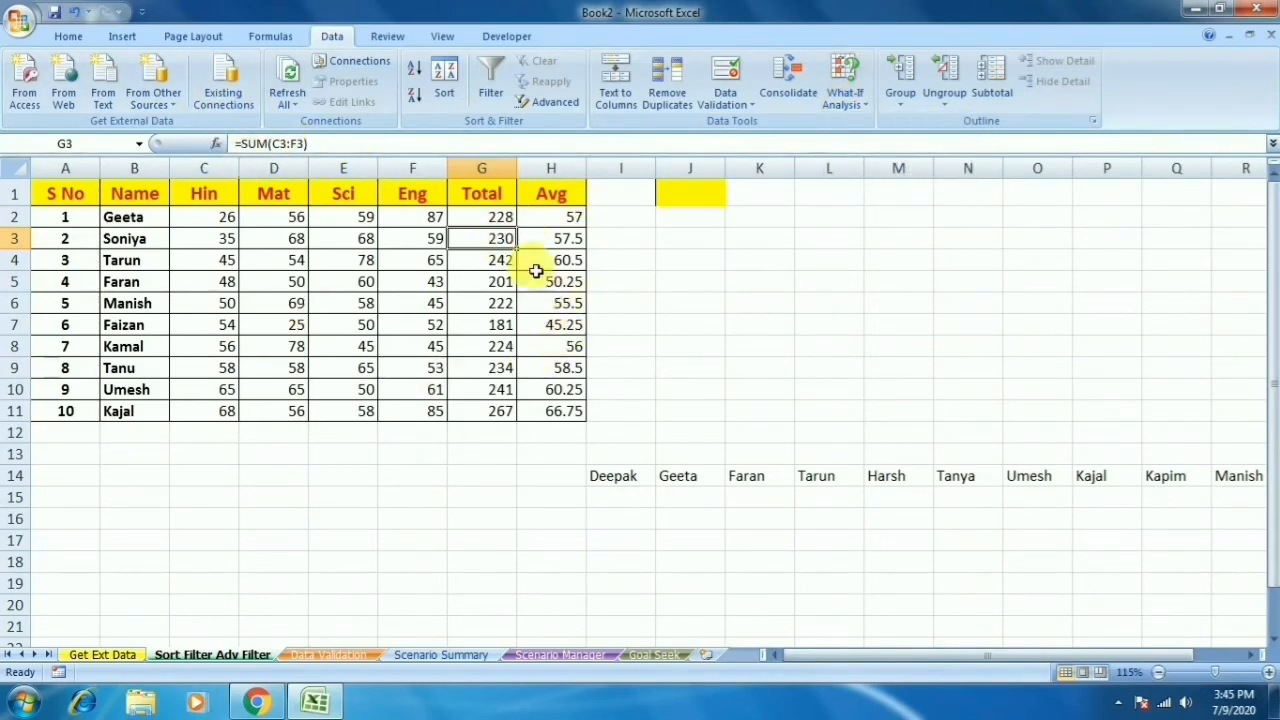
click(505, 262)
Step: Run Goal Seek to bring the Total in G5 to 220 by changing the Eng mark in F5, and keep the solution
click(506, 286)
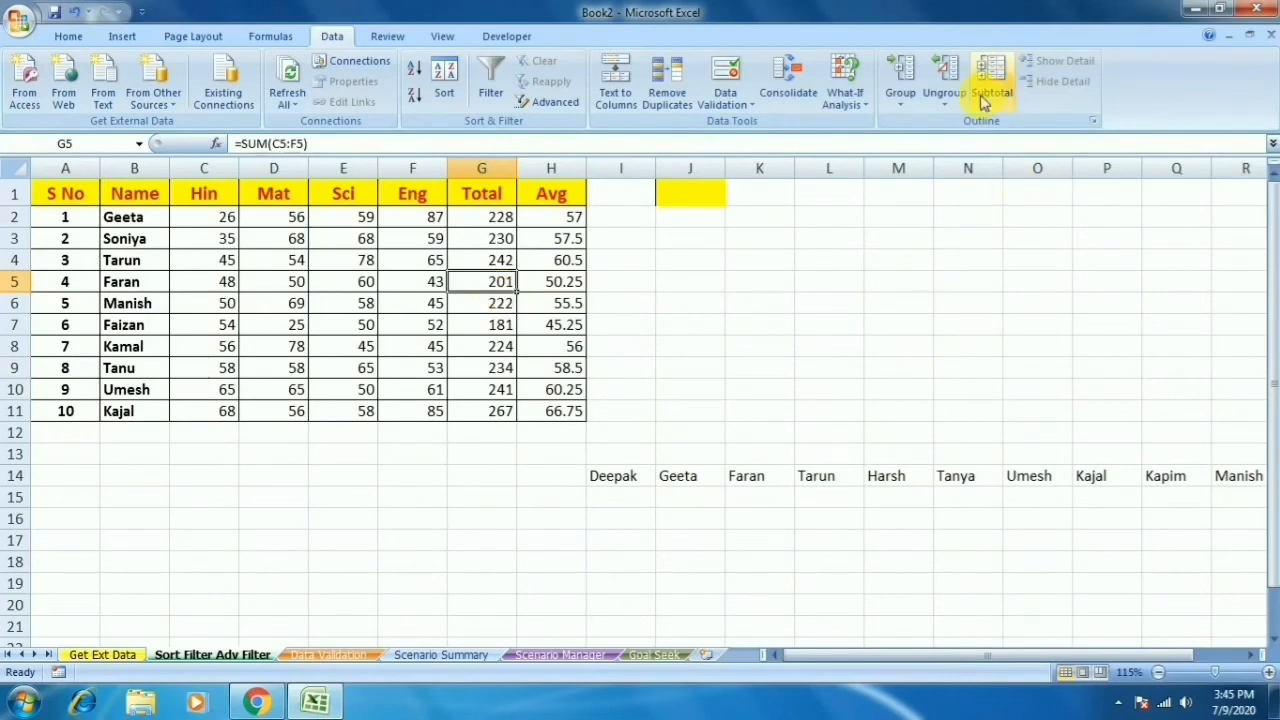
click(845, 108)
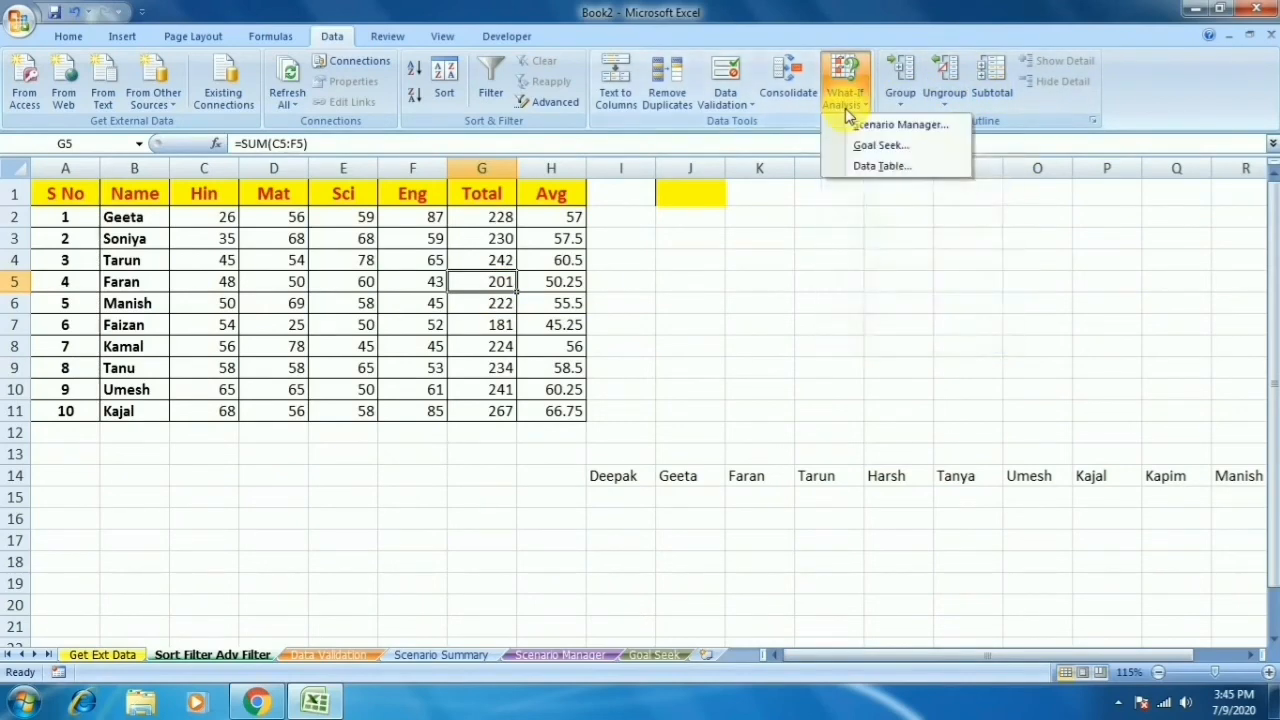
click(872, 148)
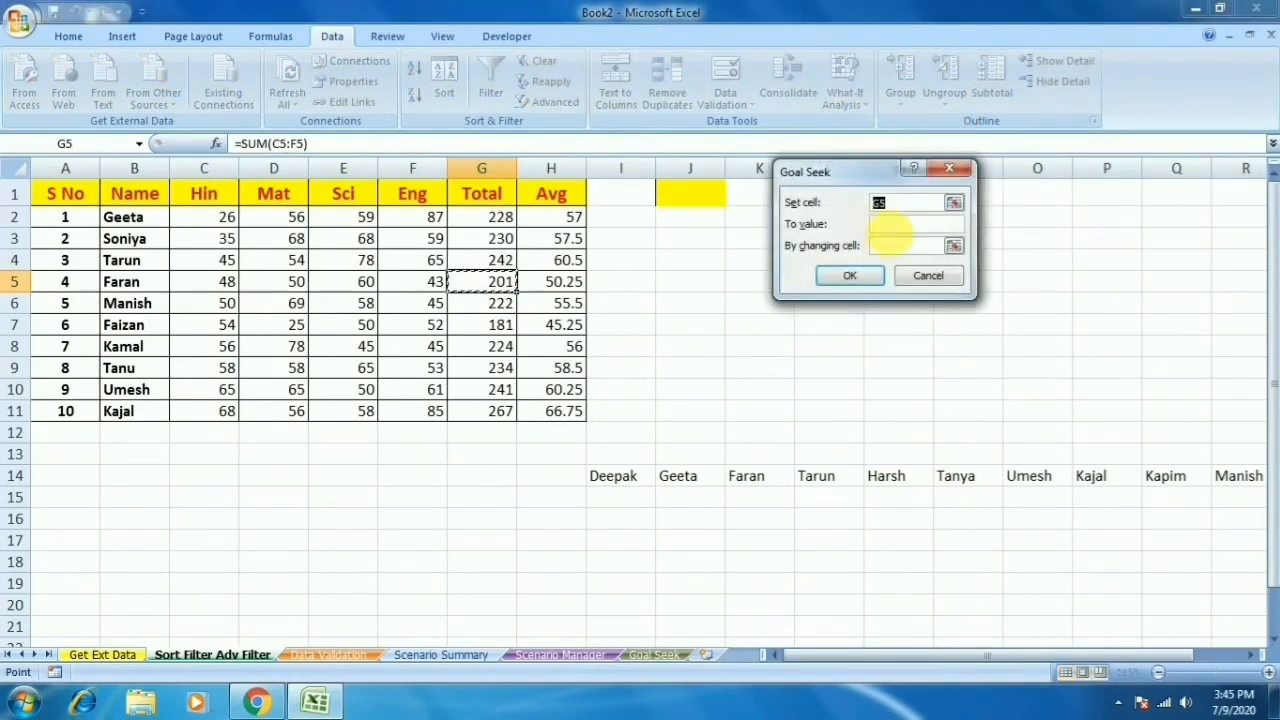
click(893, 225)
text(220)
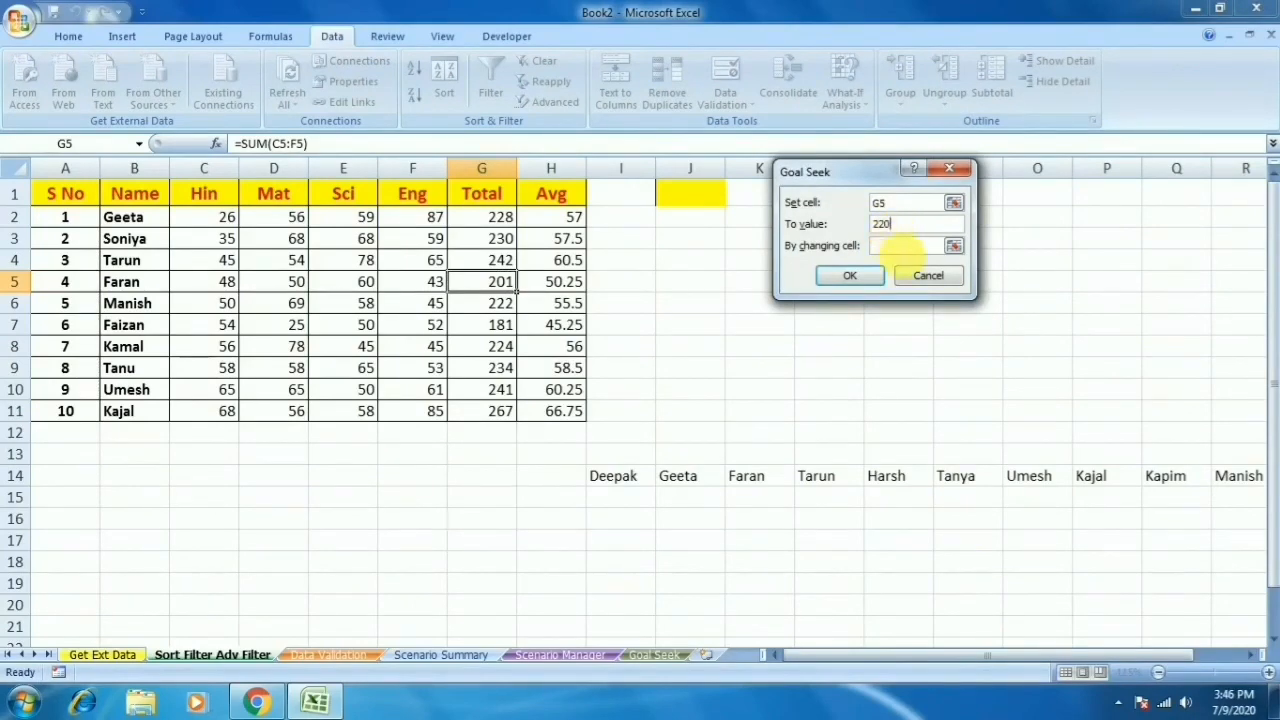
click(901, 247)
click(423, 287)
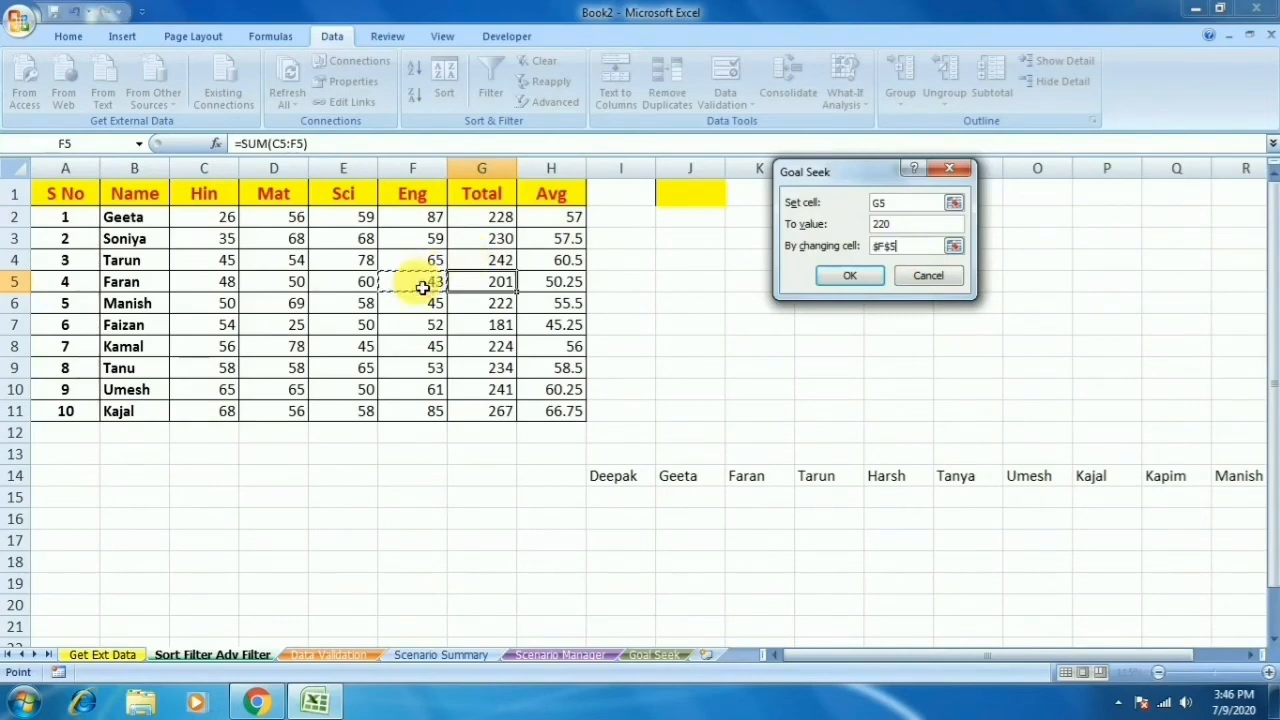
click(860, 276)
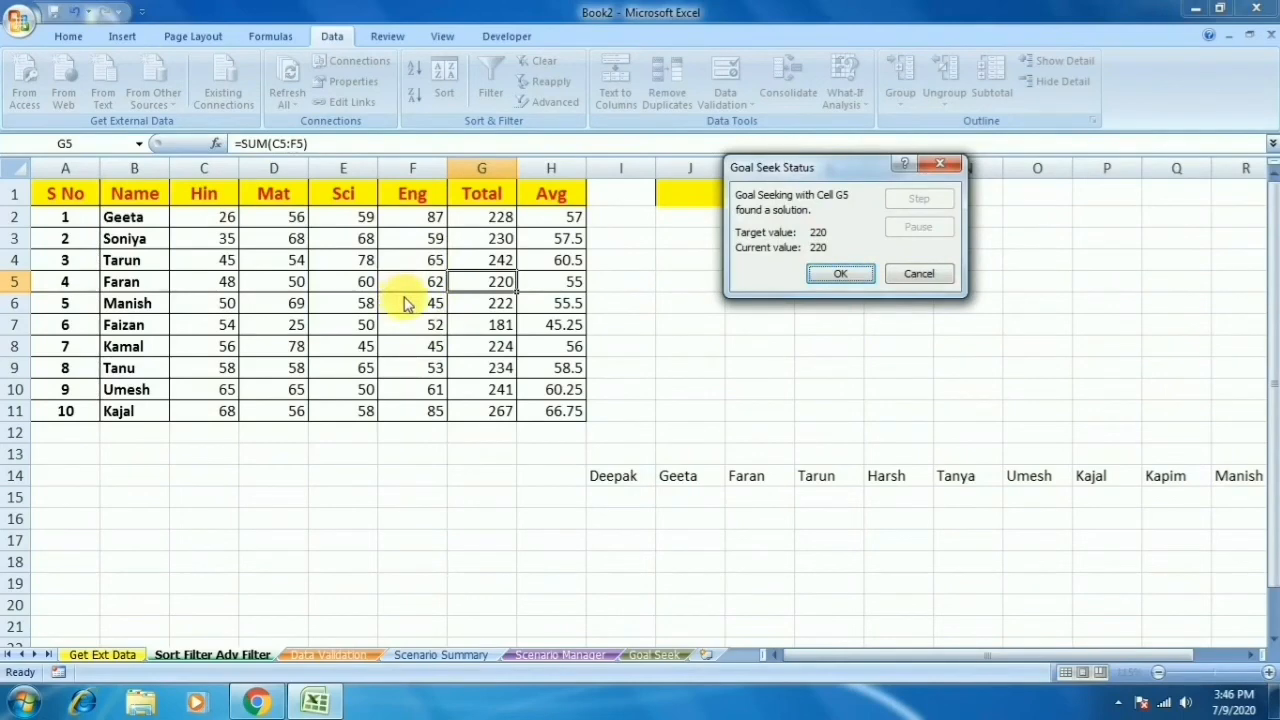
click(863, 276)
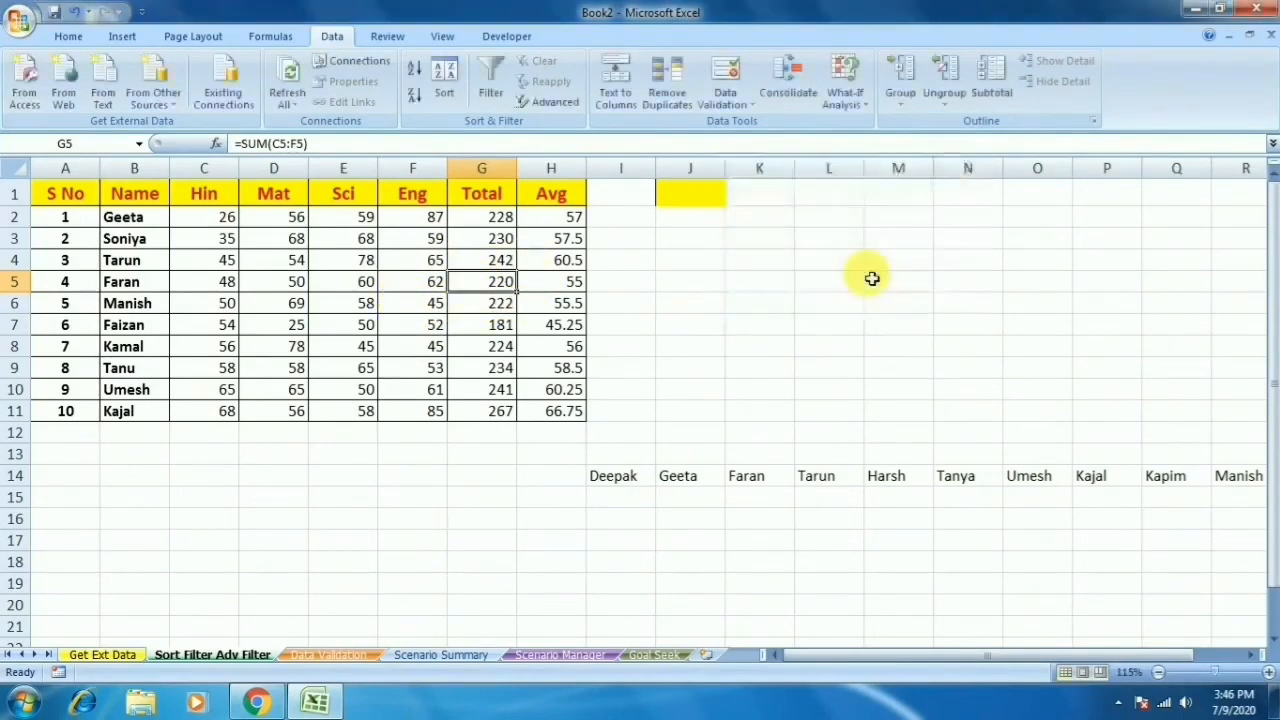
Step: Run Goal Seek to bring the Total in G11 to 245 by changing the Eng mark in F11, and keep the solution
click(507, 420)
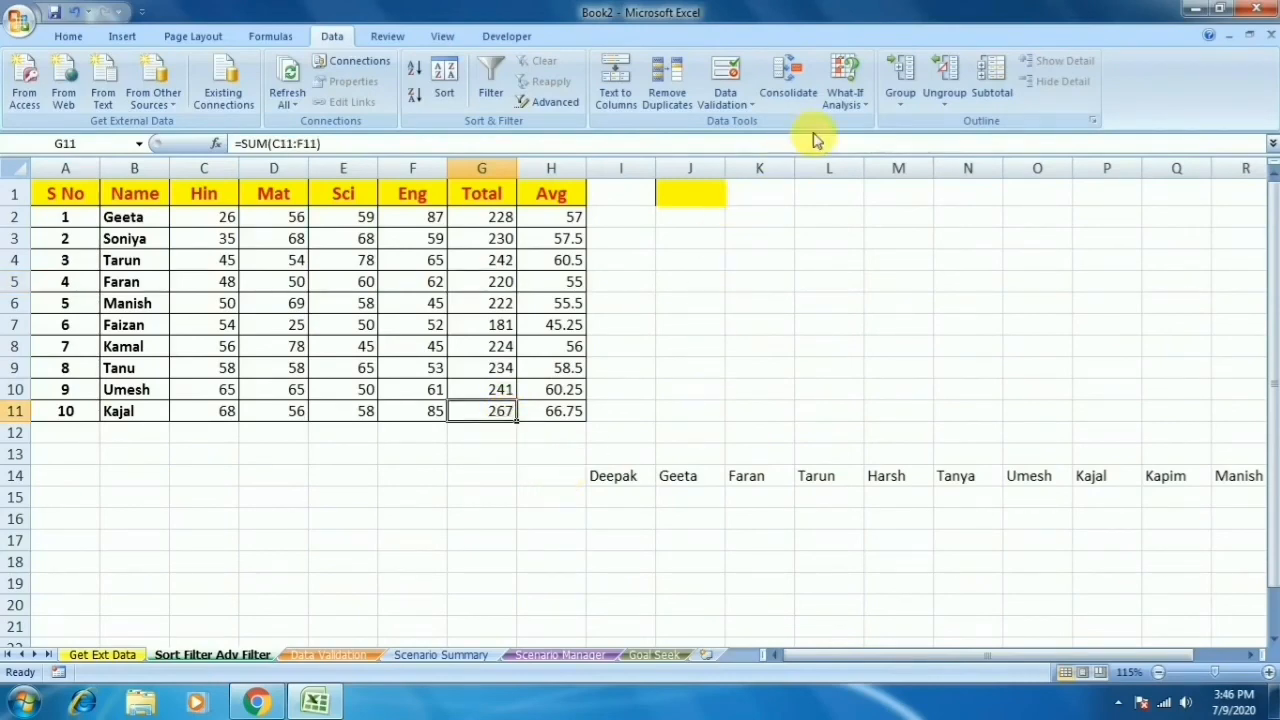
click(838, 98)
click(863, 148)
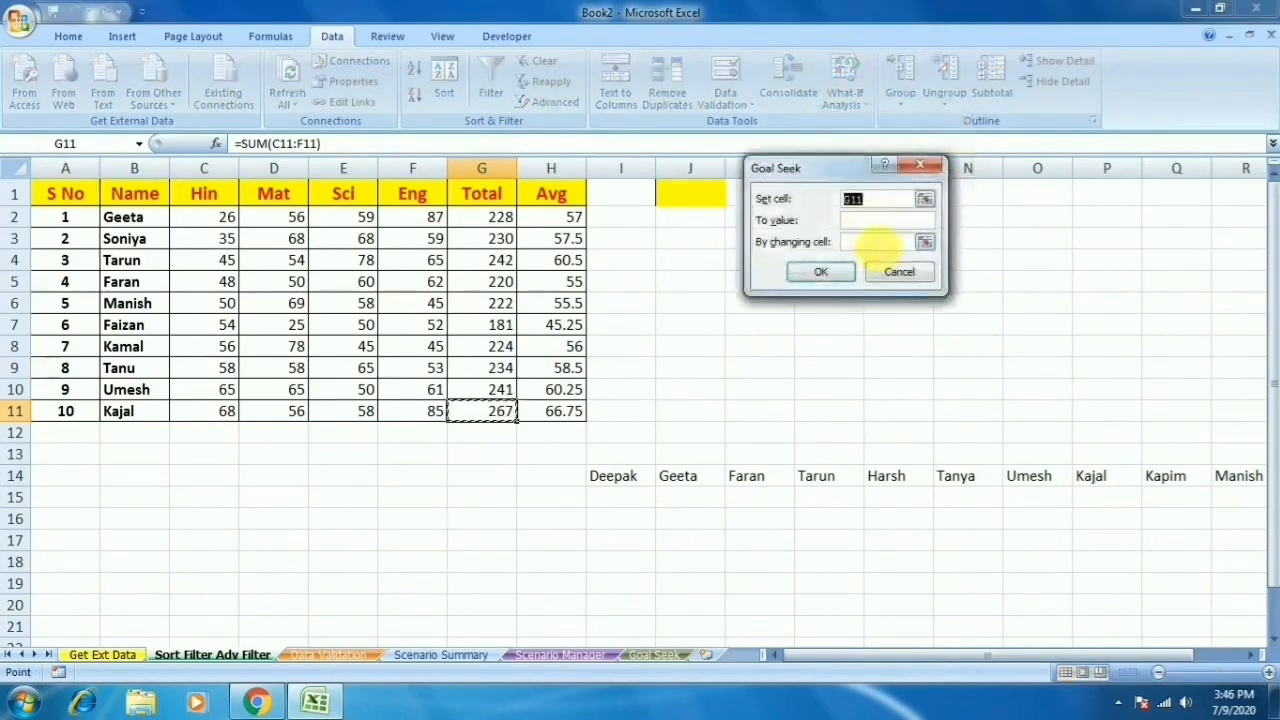
click(880, 220)
text(245)
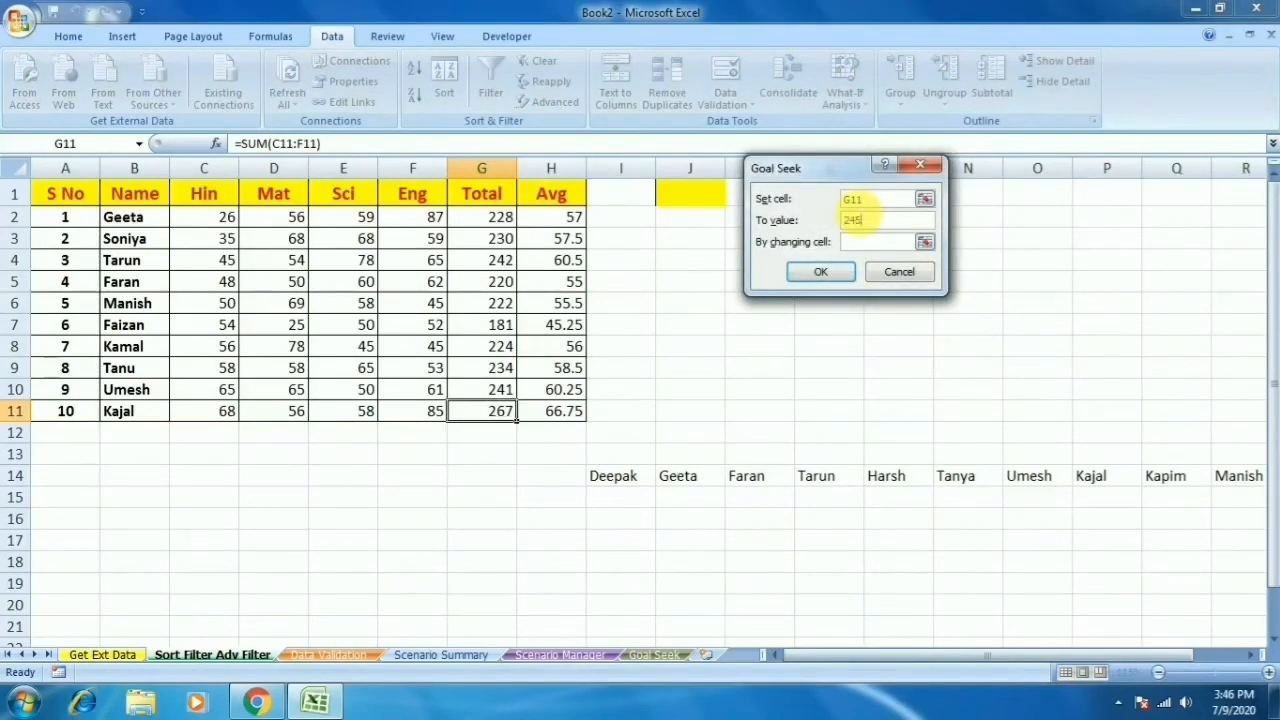
click(878, 241)
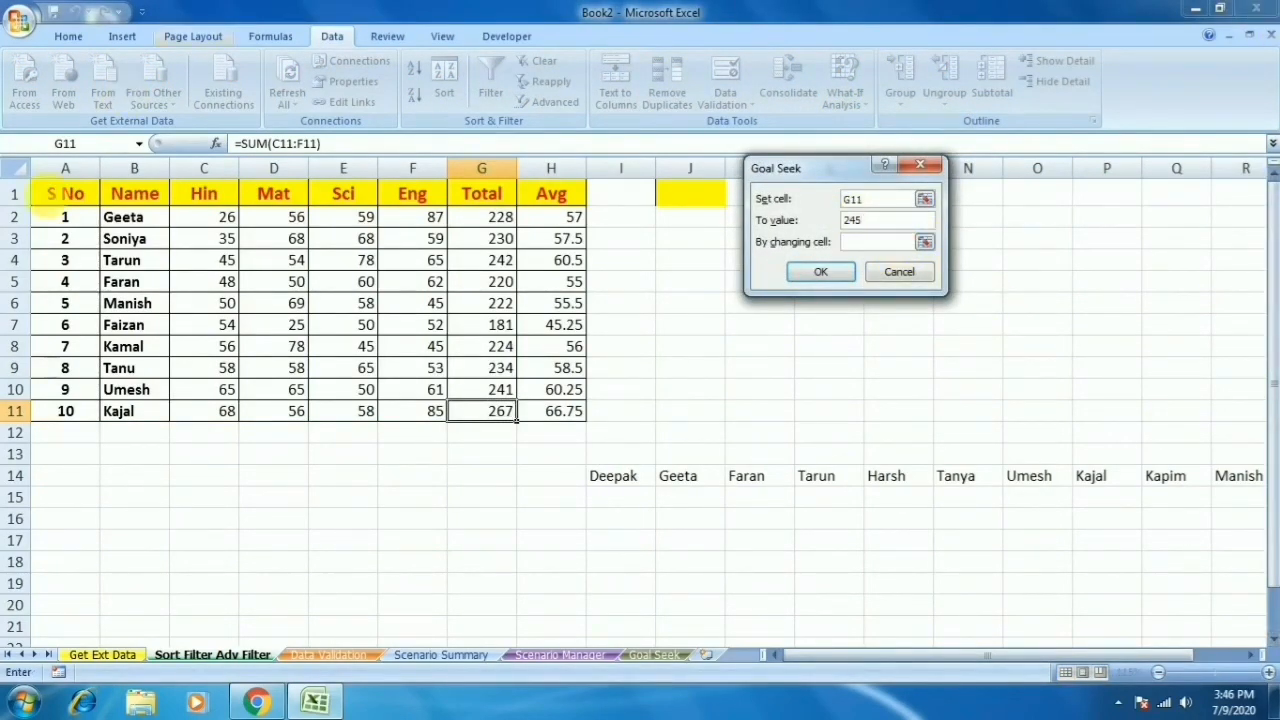
click(433, 411)
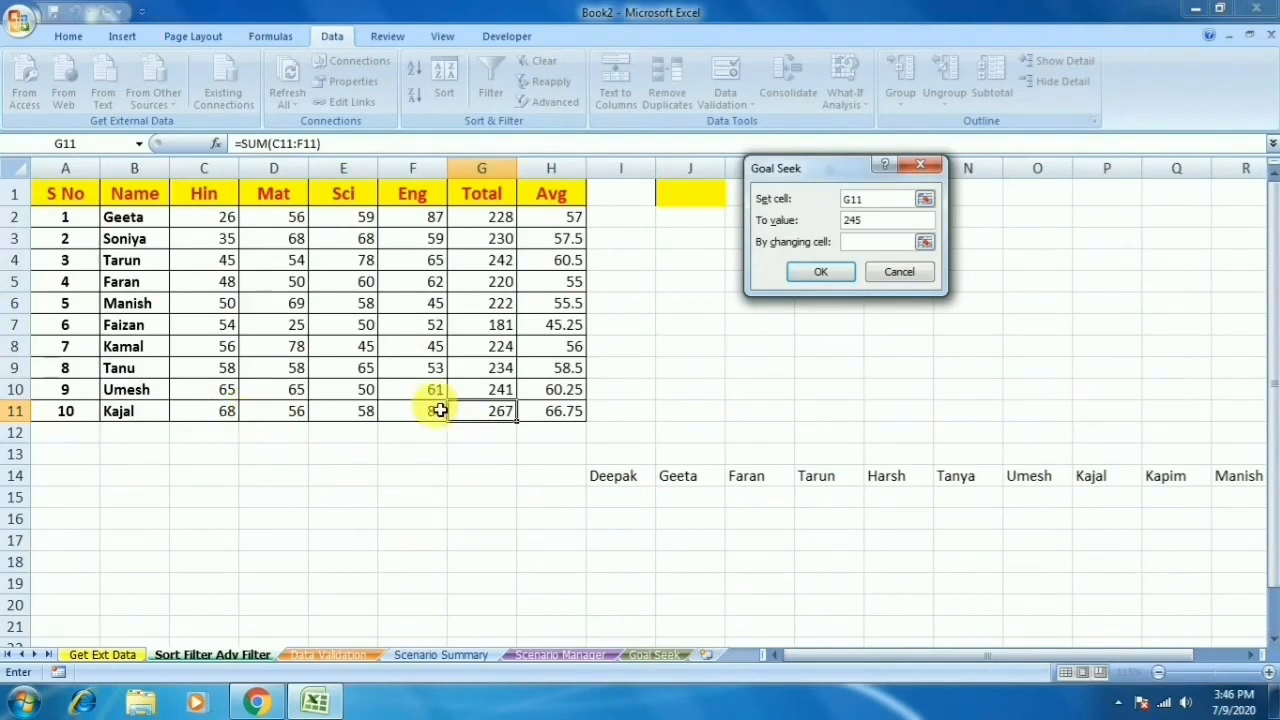
click(826, 273)
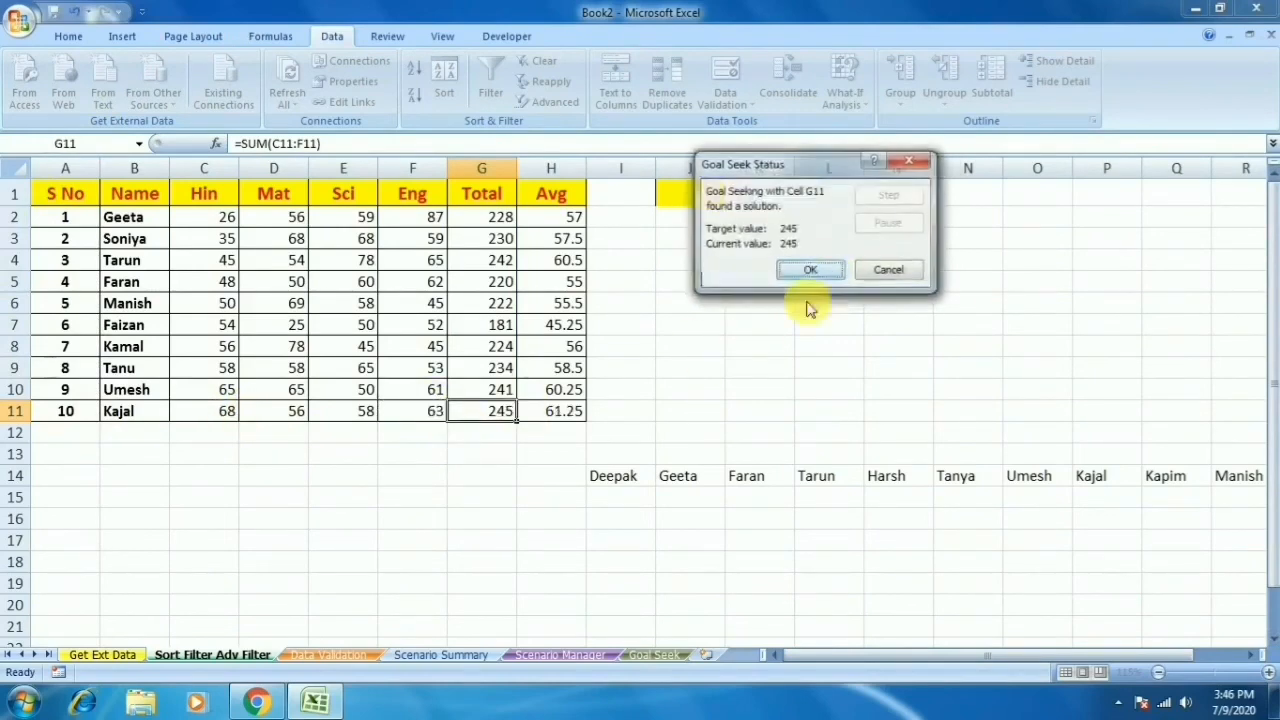
click(808, 274)
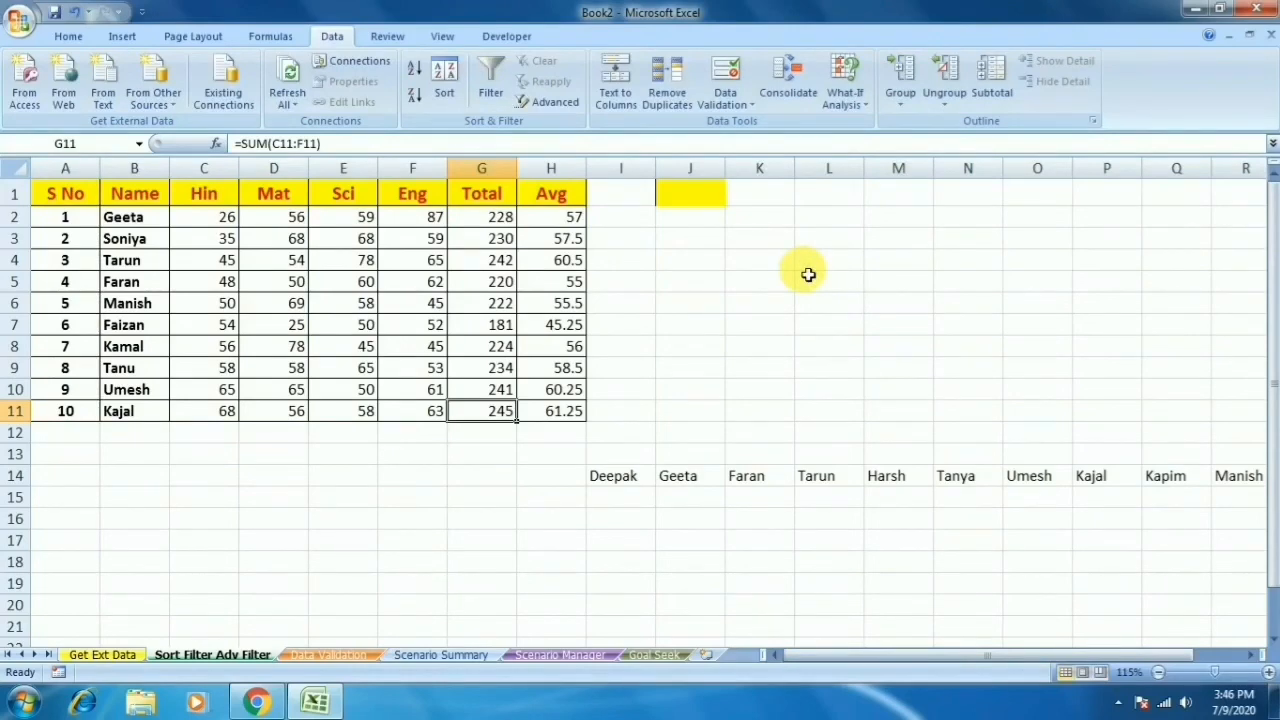
Step: Delete the row of student names in cells I14:S14 below the marks table
click(810, 322)
click(845, 85)
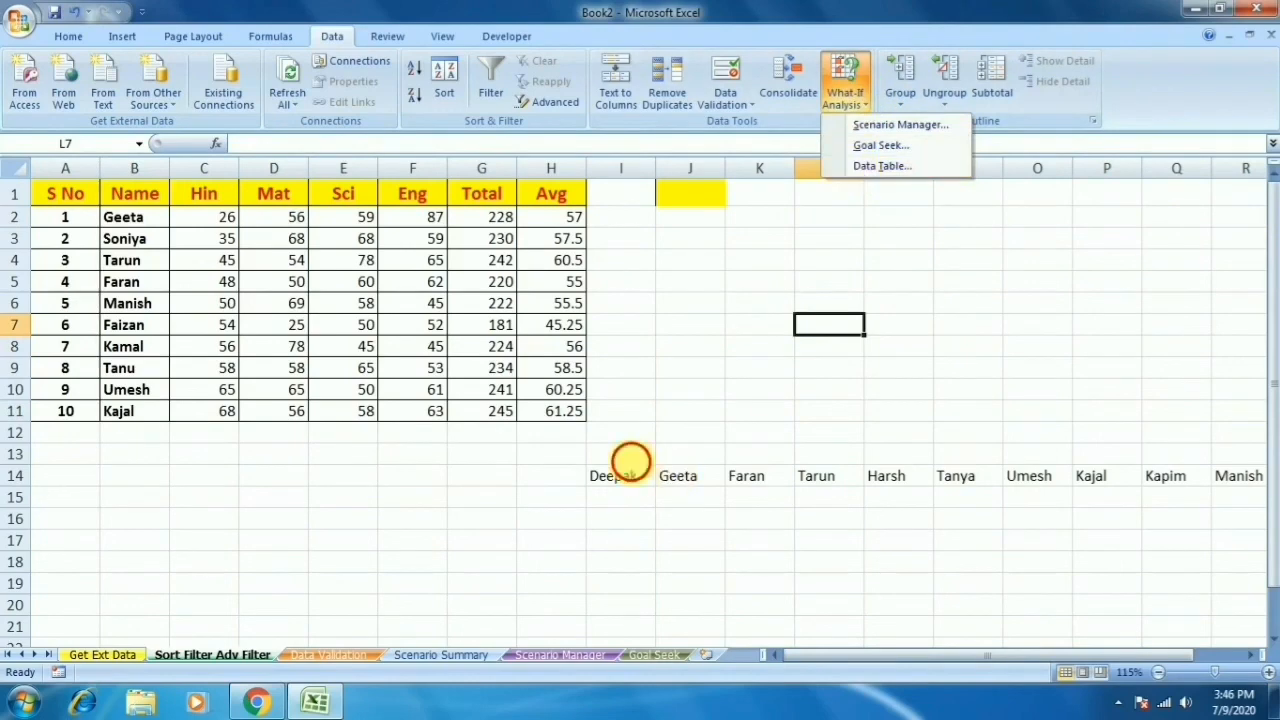
click(634, 456)
click(636, 467)
key(ctrl+shift+Right)
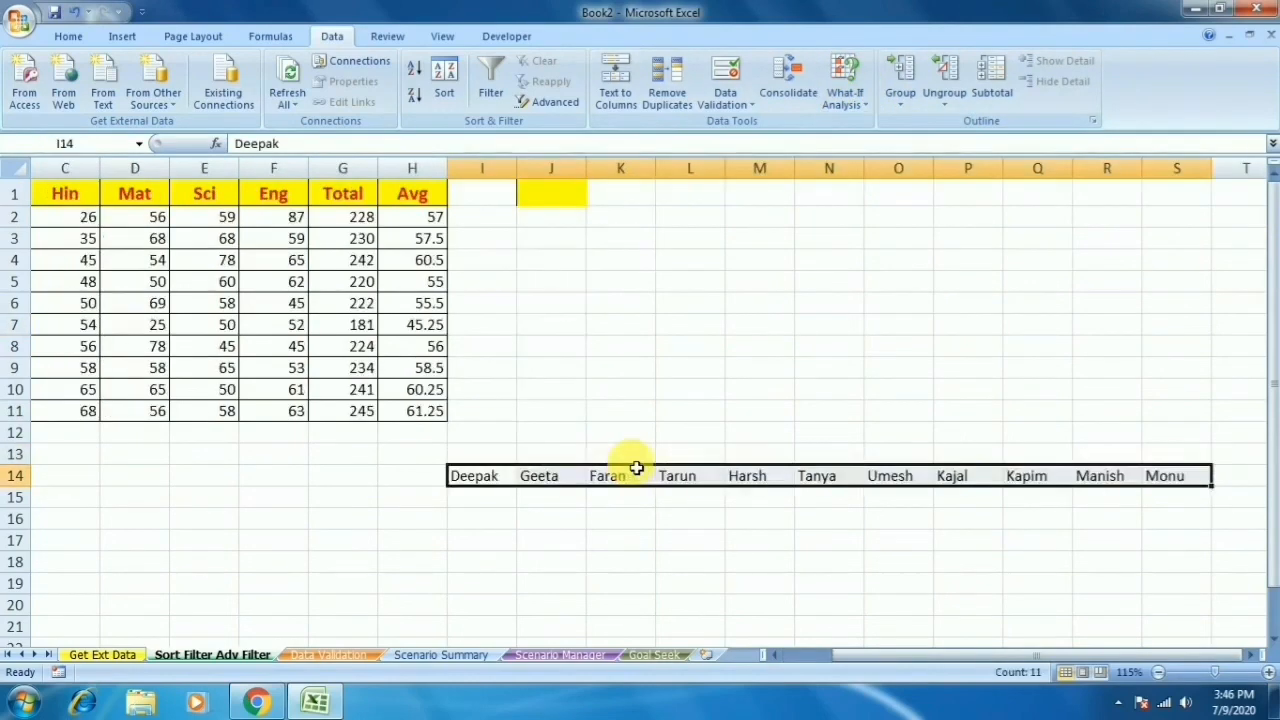
key(Delete)
Step: Enter 1 in cell K3 and 1 in cell K4, beside the marks table
key(Left)
key(Left)
key(Left)
key(Left)
key(Right)
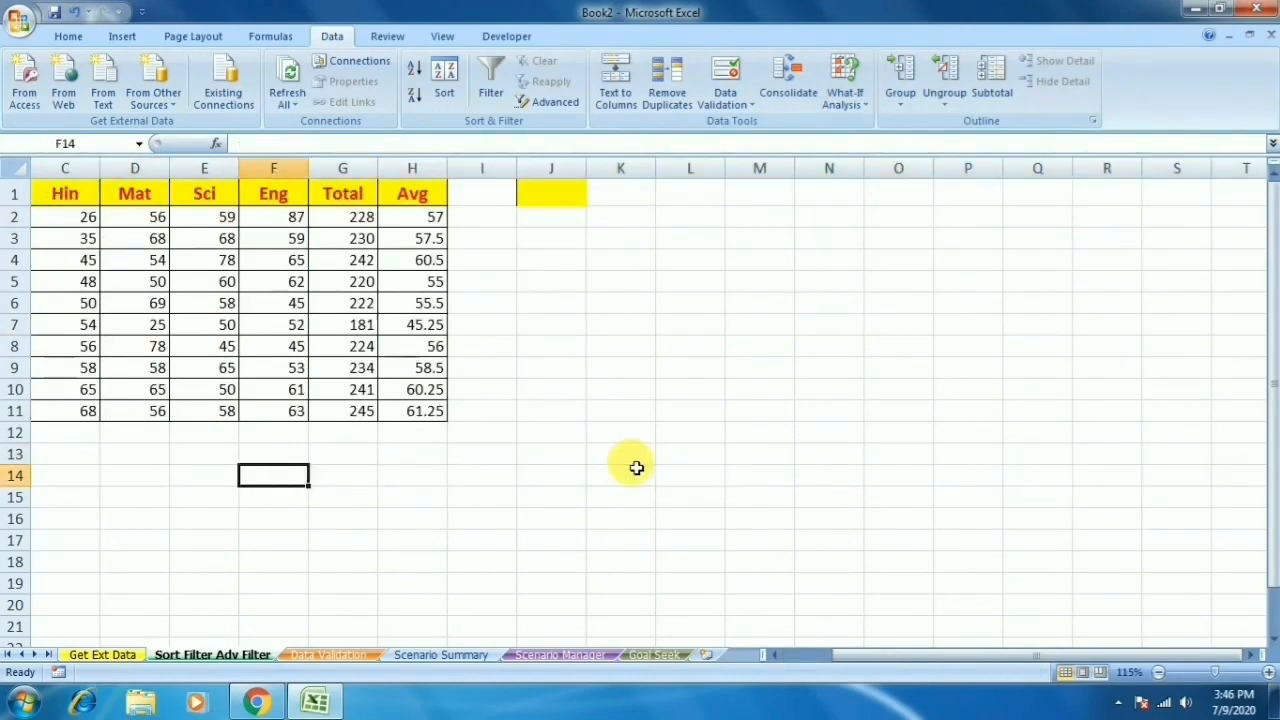
key(Right)
key(Right)
key(Right)
key(Up)
key(Up)
key(Right)
key(Right)
key(Up)
key(Up)
key(Up)
key(Left)
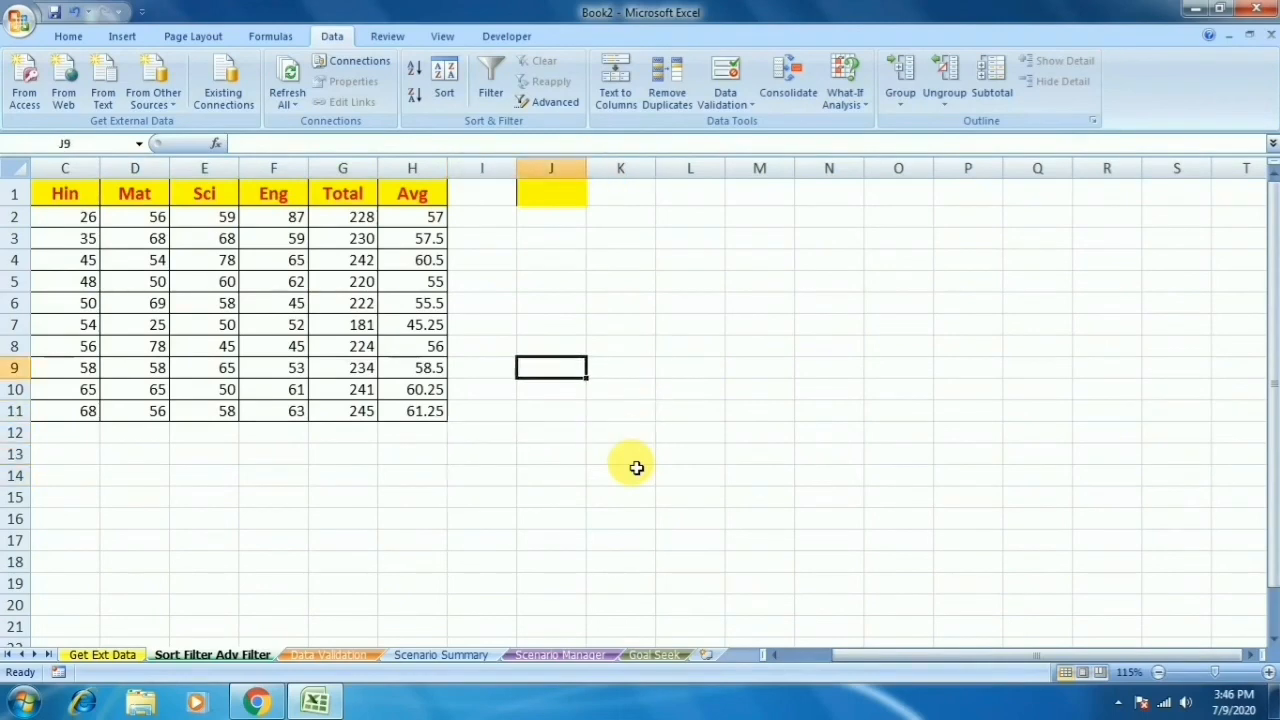
key(Up)
key(Up)
key(Up)
key(Right)
key(Left)
key(Up)
key(Up)
key(Up)
key(Right)
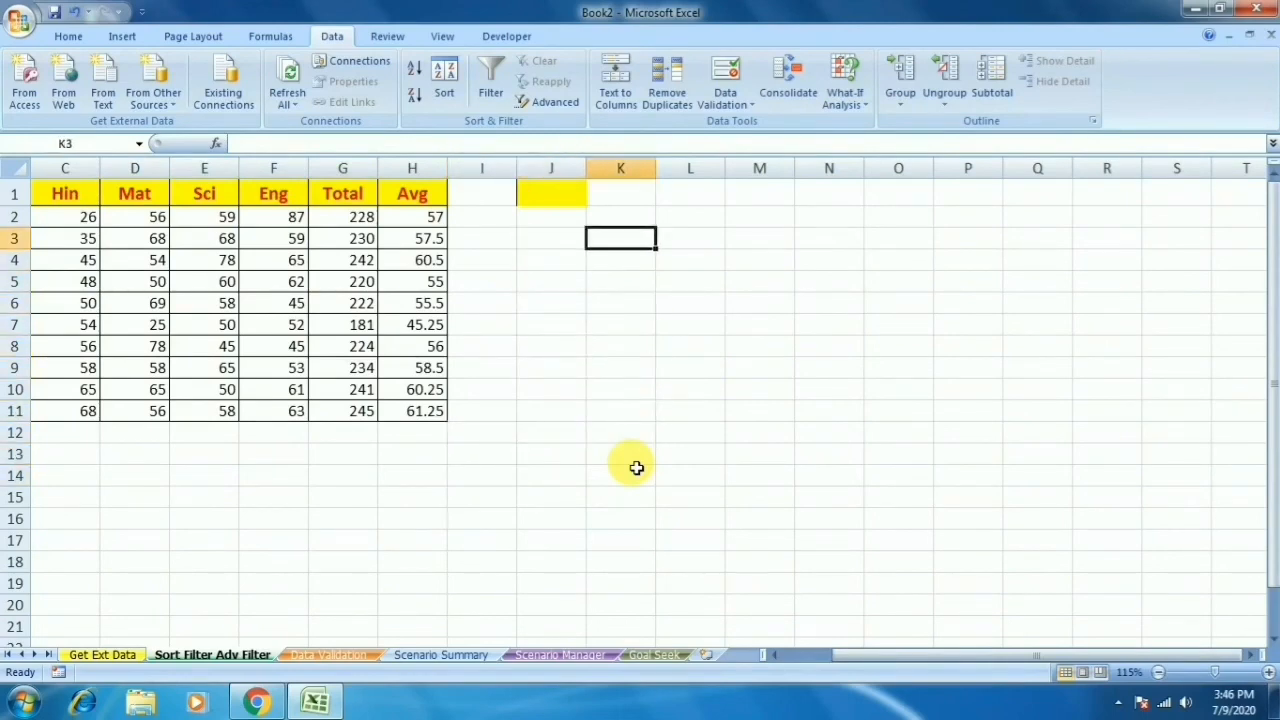
text(1)
key(Return)
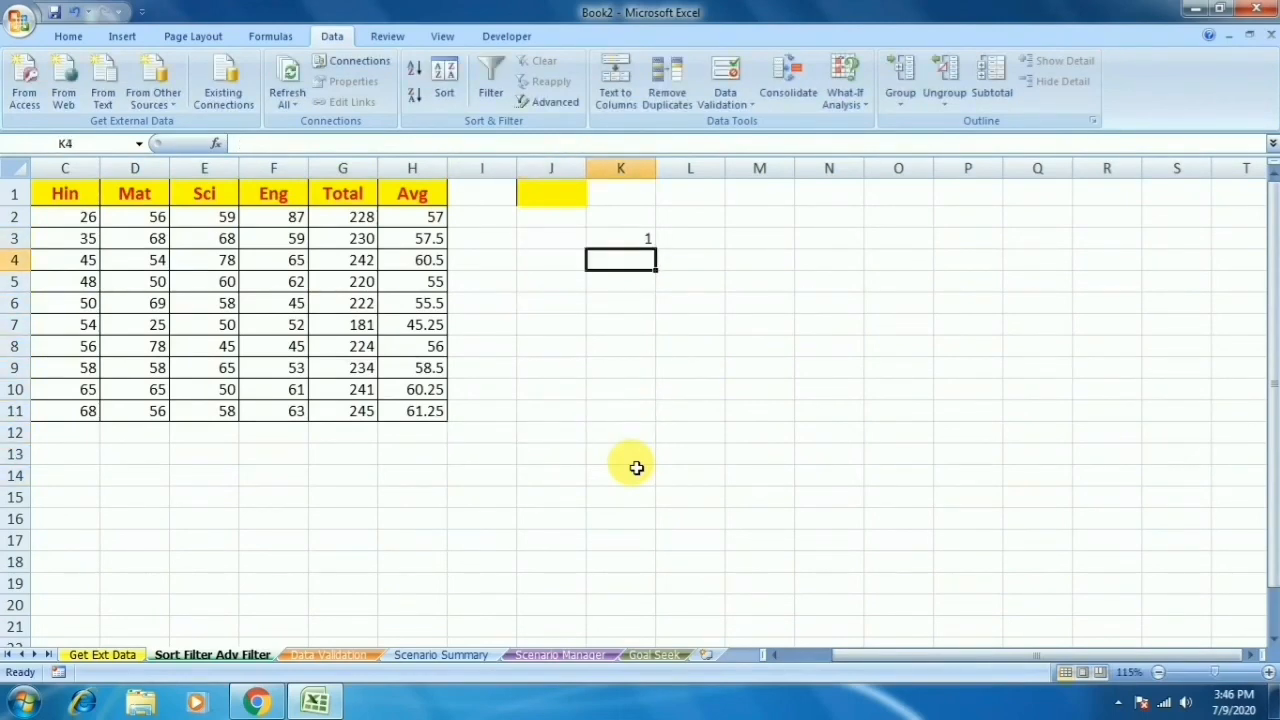
text(1)
key(Return)
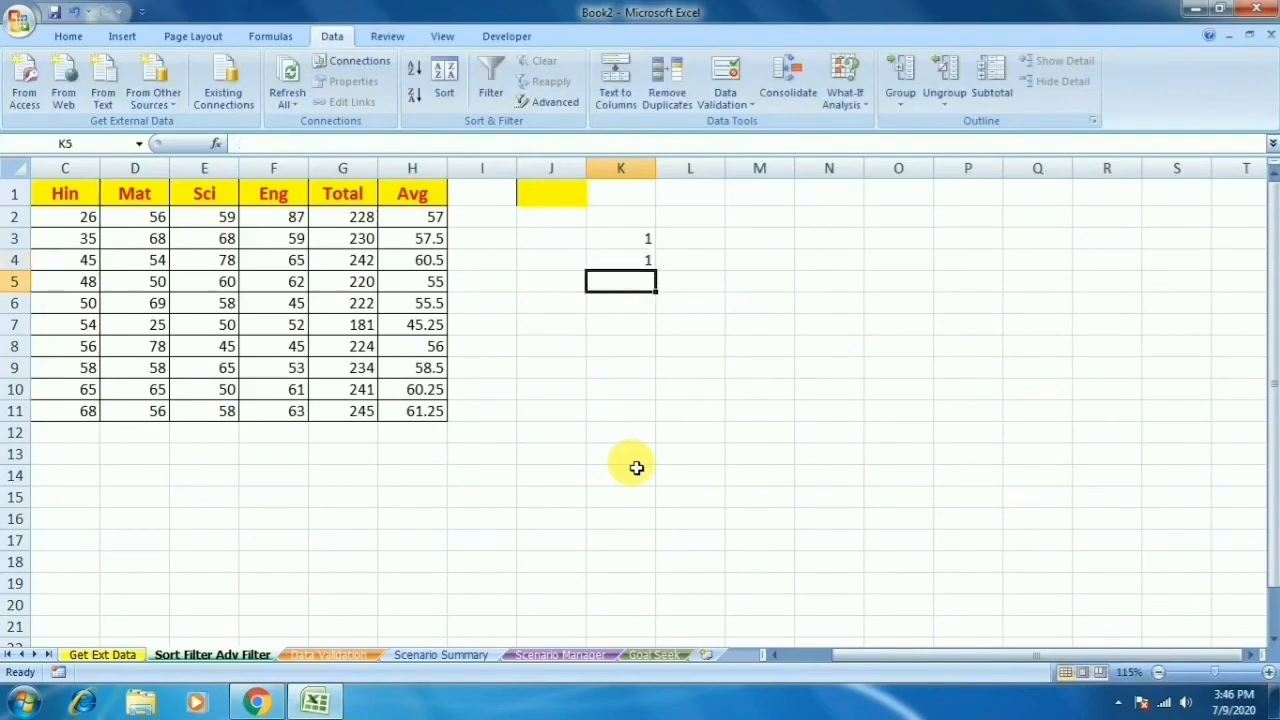
Step: Enter the formula =K3*K4 in cell L7 to multiply the two input cells
key(Up)
key(Up)
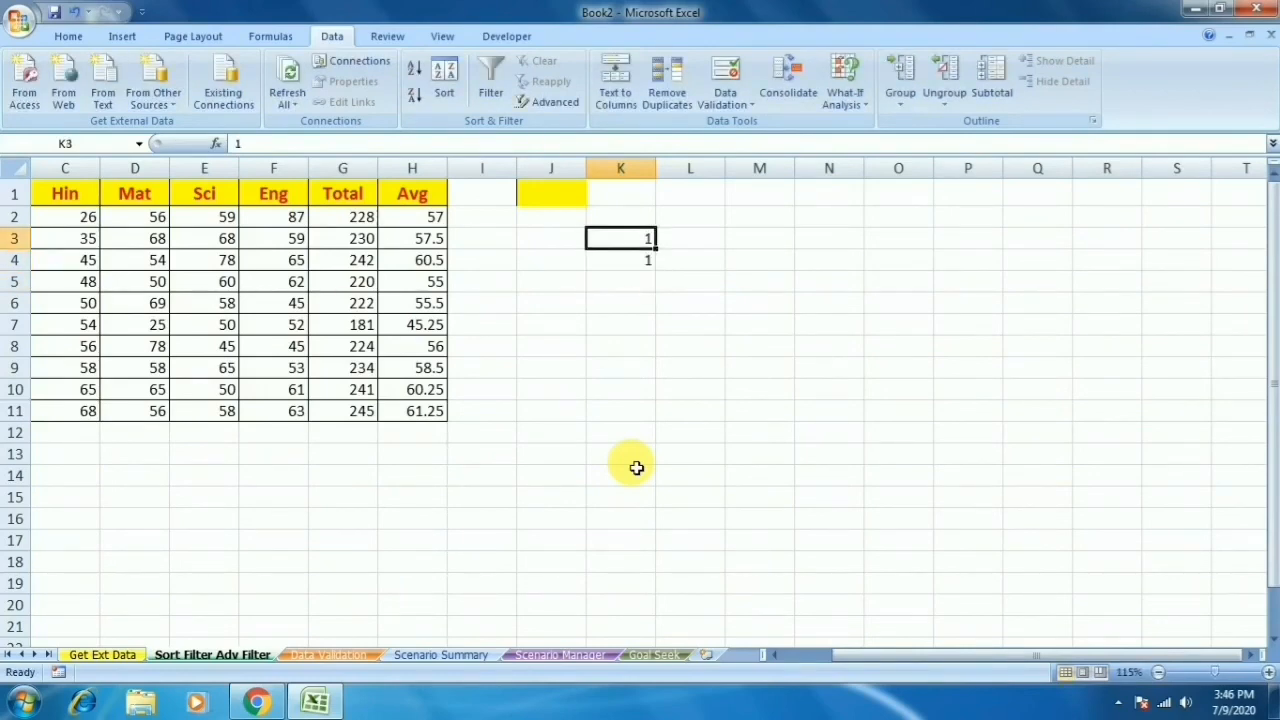
key(Down)
key(Down)
key(Down)
key(Down)
key(Right)
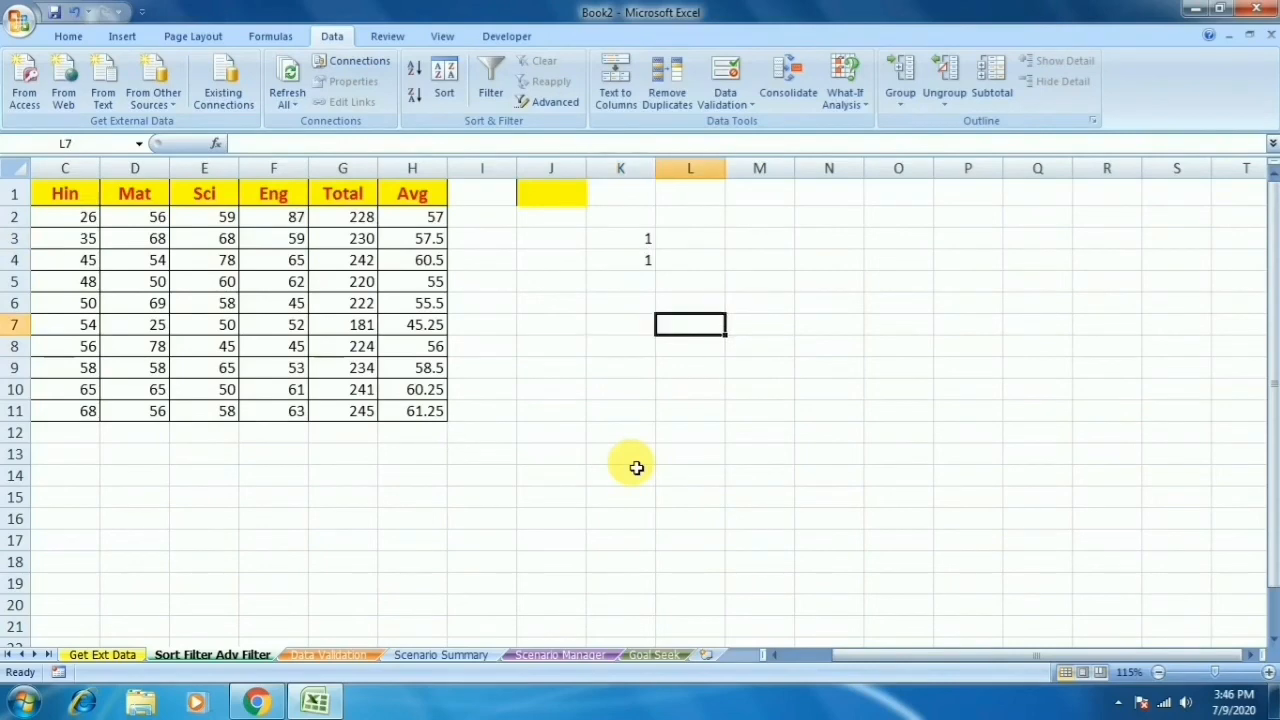
text(=)
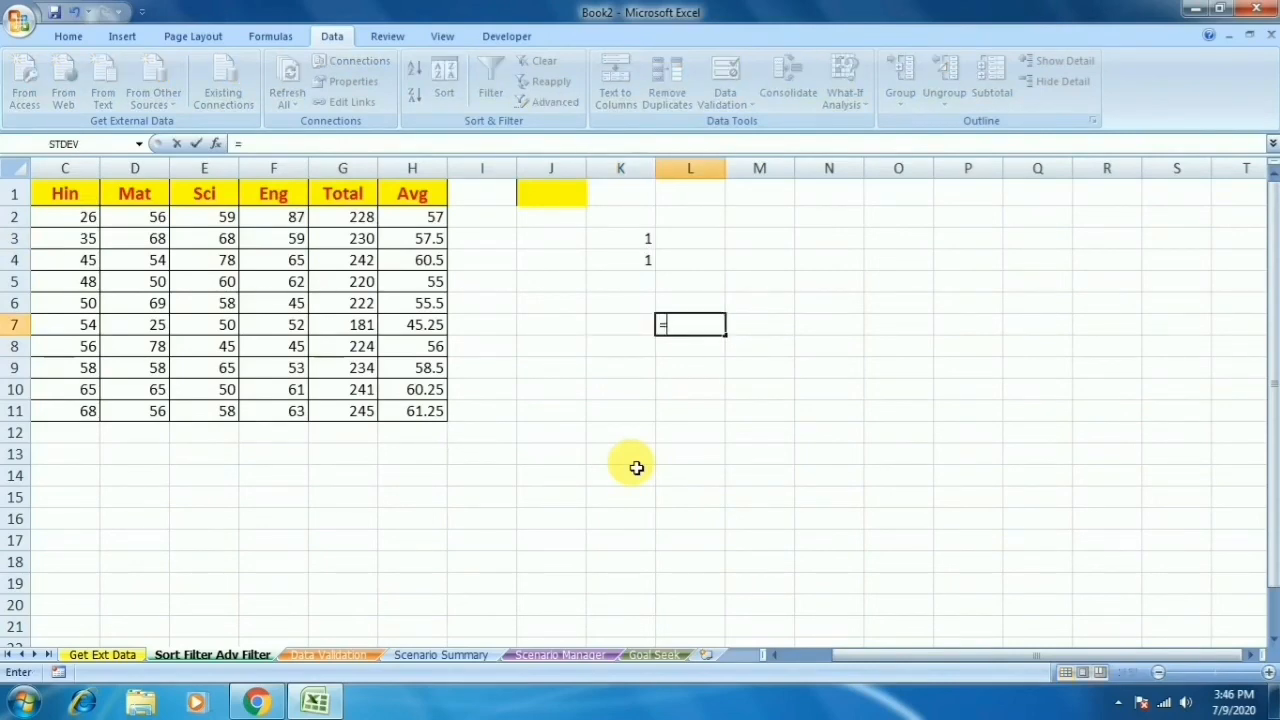
click(651, 241)
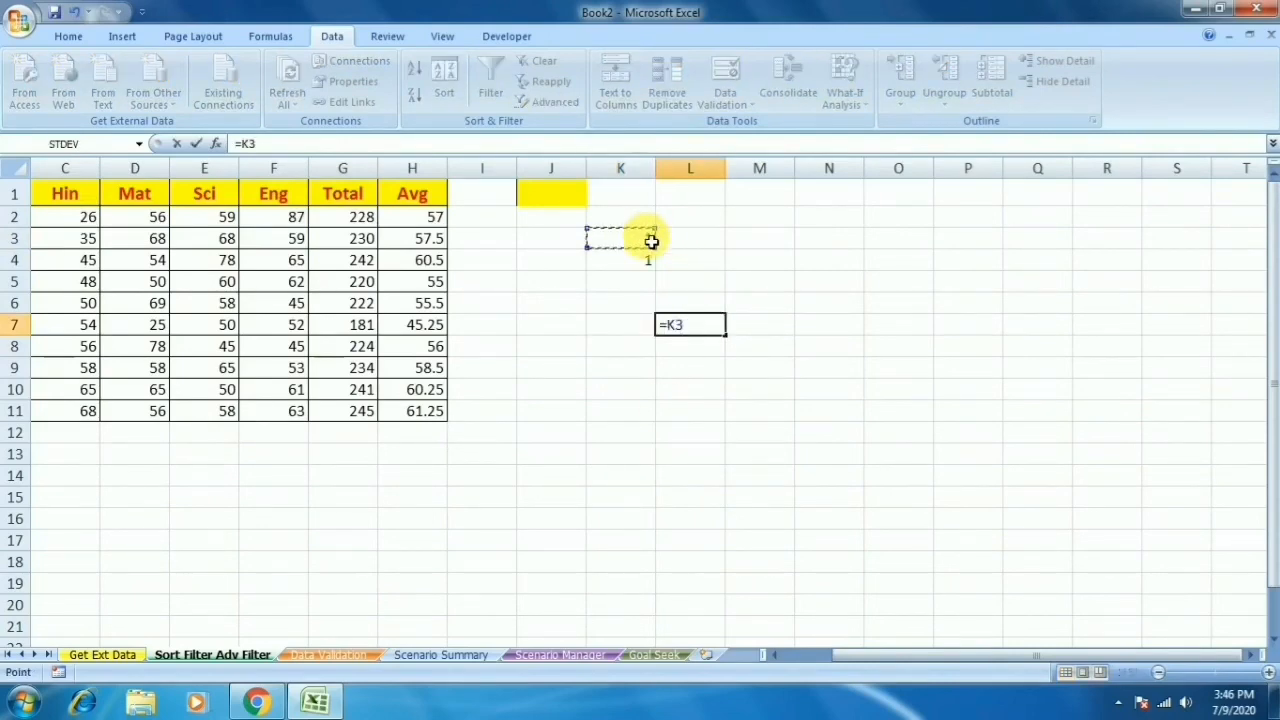
text(*)
click(635, 263)
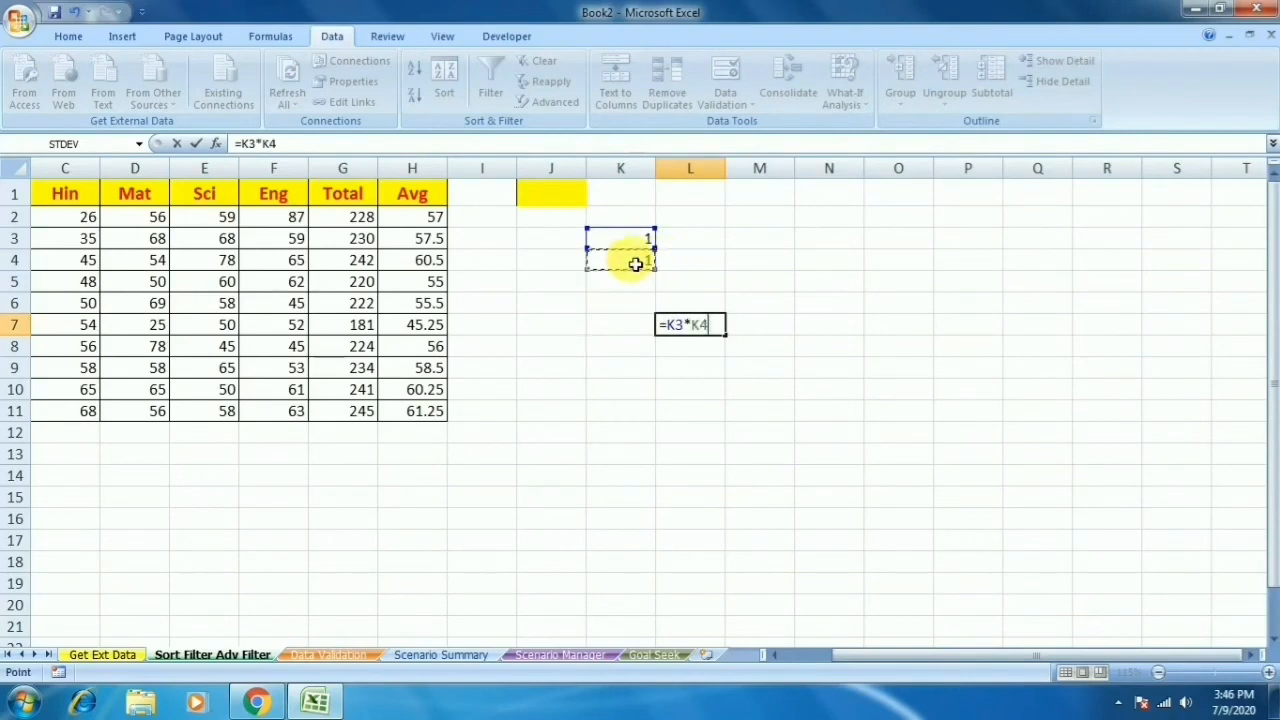
key(Return)
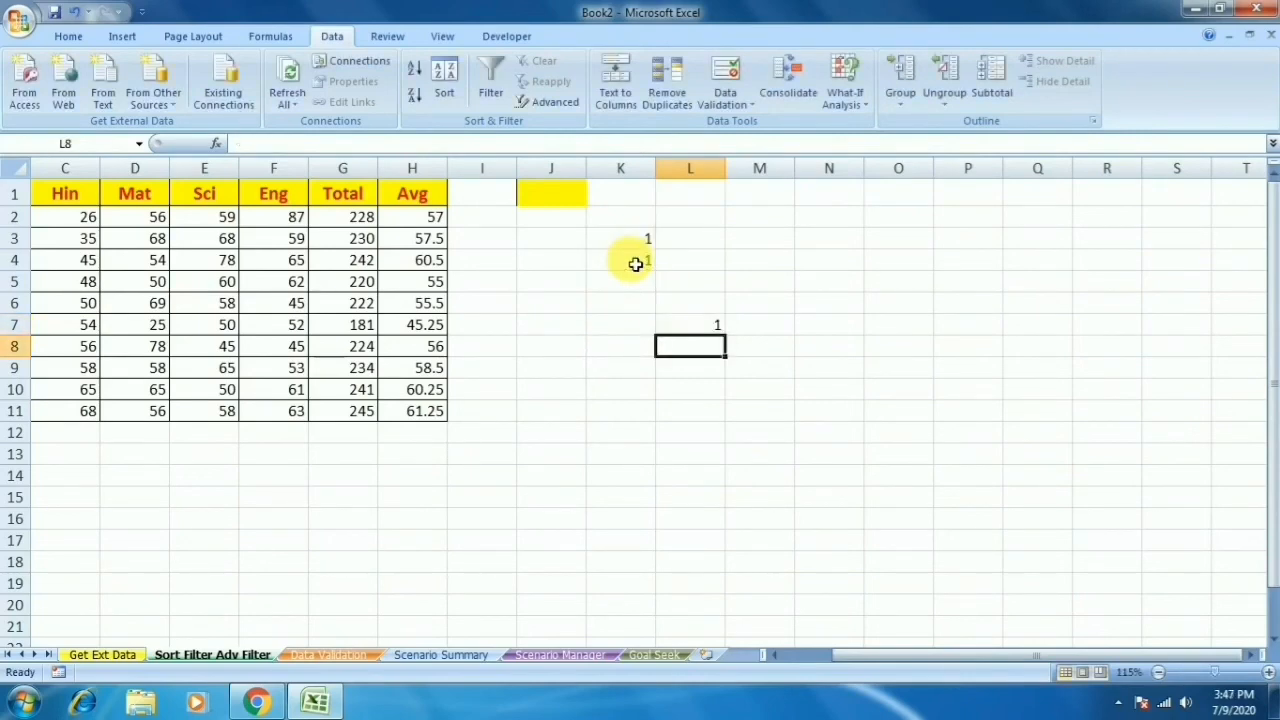
key(Up)
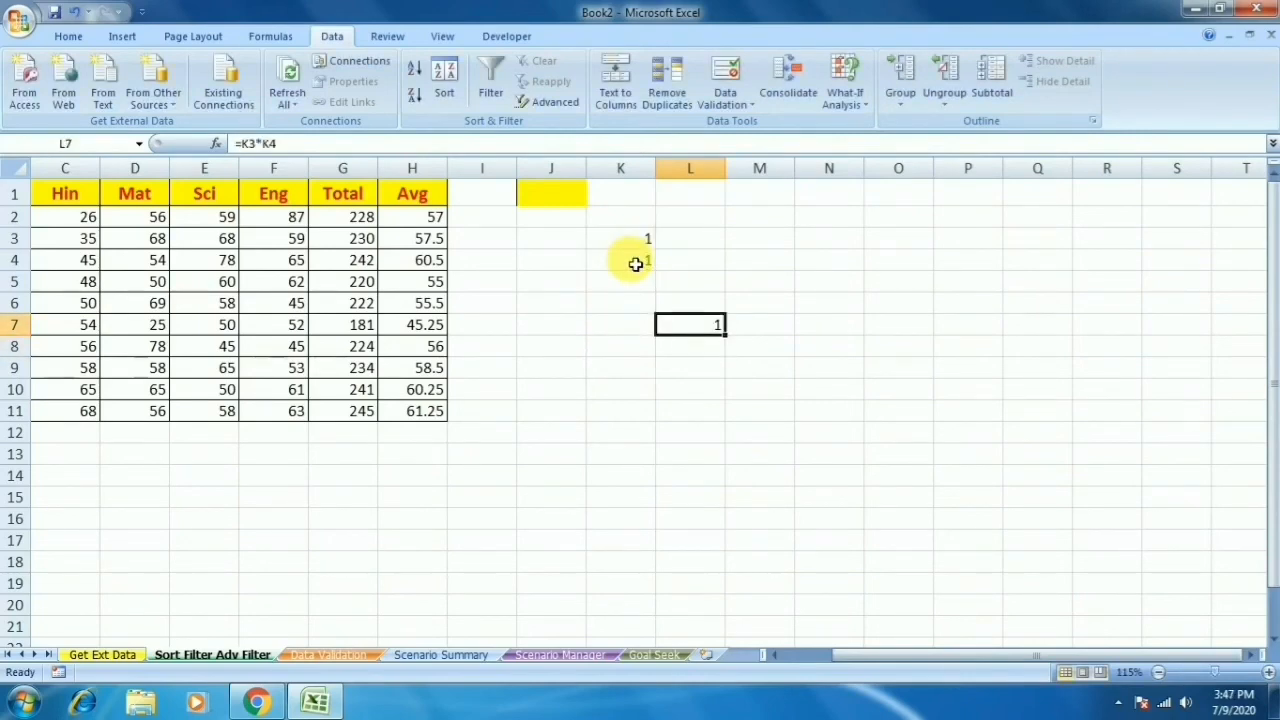
Step: Fill cells L8 to L15 with the numbers 2 through 9, one per row below the formula
key(Return)
text(2)
key(Return)
text(3)
key(Return)
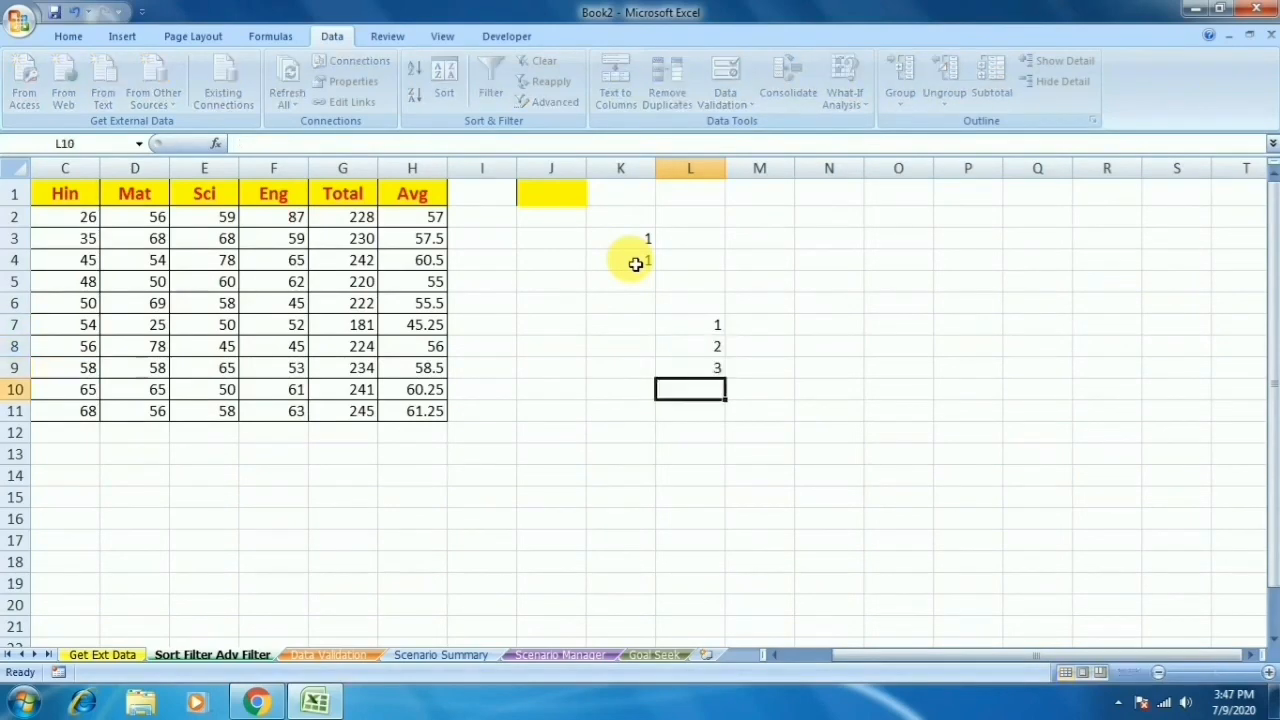
text(4)
key(Return)
text(5 6 7 8 9)
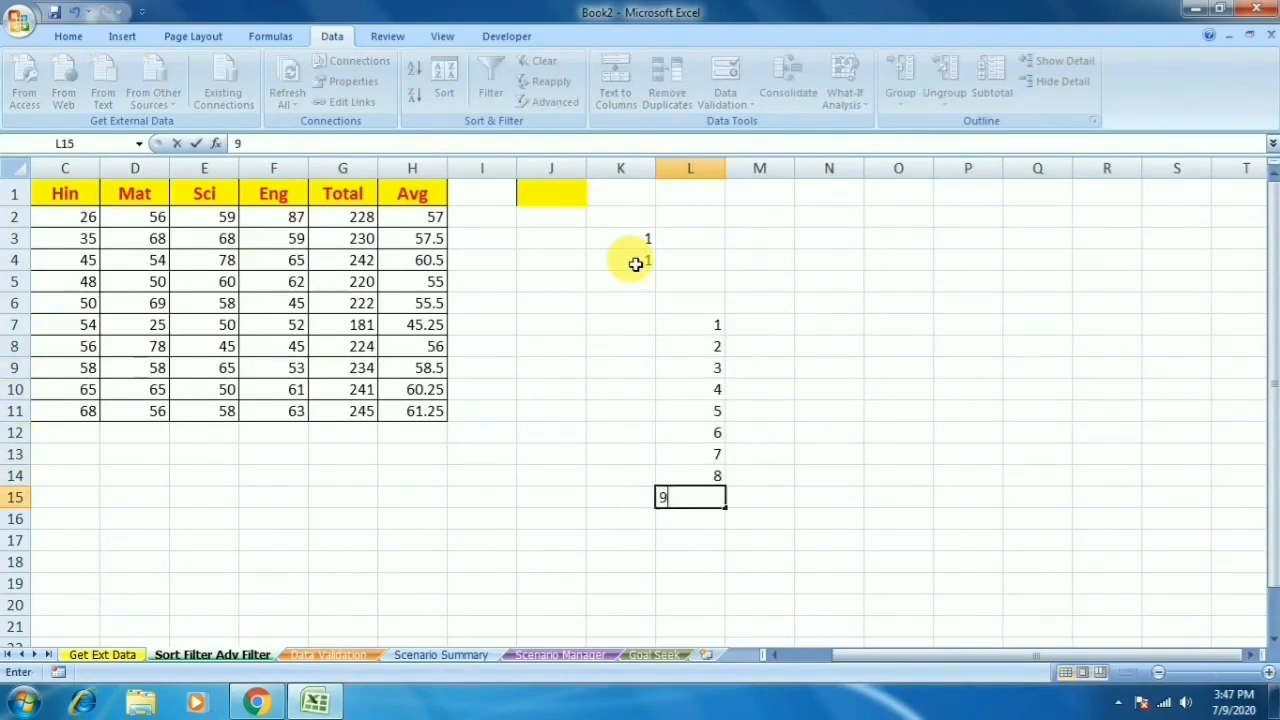
key(Return)
Step: Enter 2, 4, 5, 23, 6, 5, 7 and 5 across row 7 in cells M7 to T7
key(Right)
key(Up)
key(Up)
key(Up)
key(Up)
key(Up)
key(Up)
key(Up)
key(Up)
key(Up)
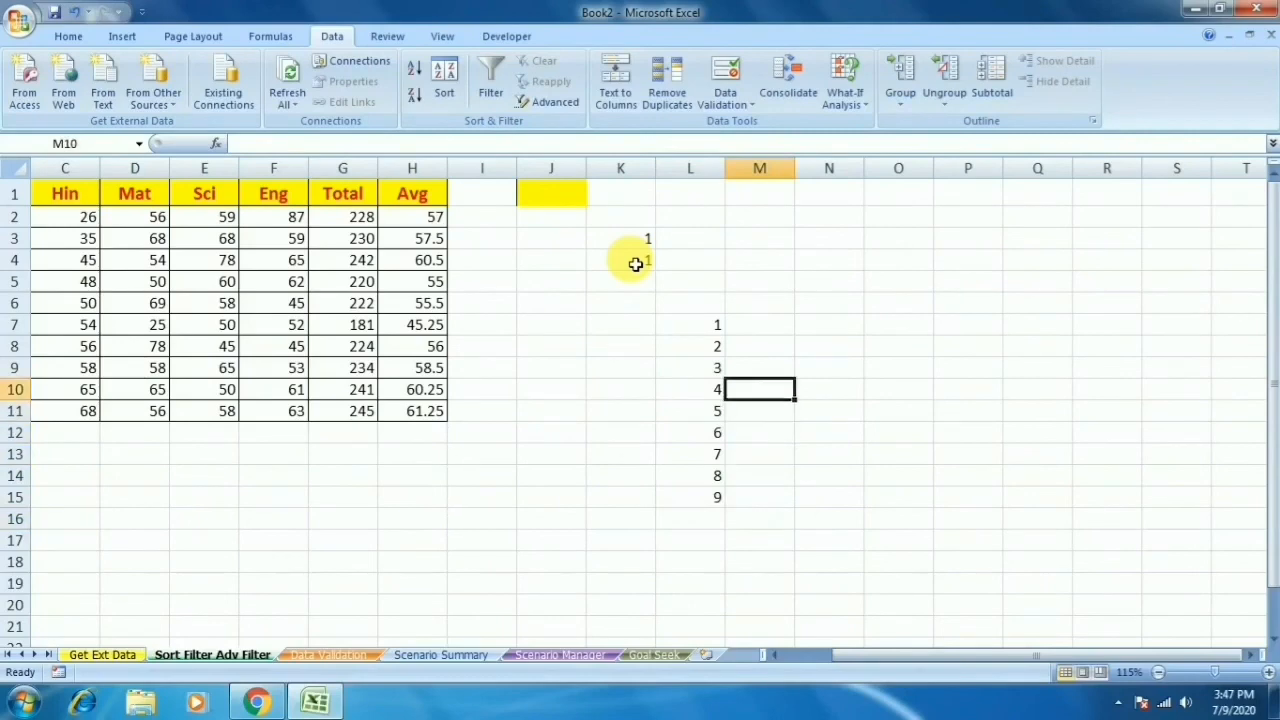
text(2	4)
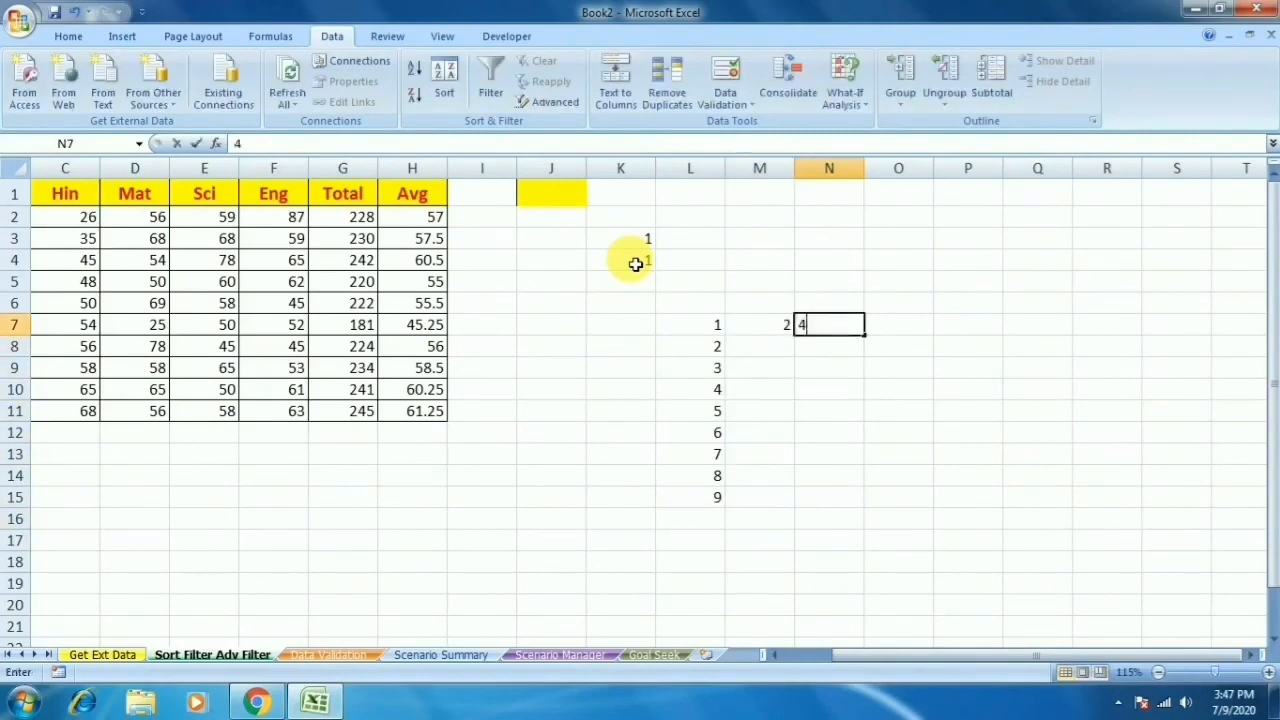
text(	5	23	6	5	7	5)
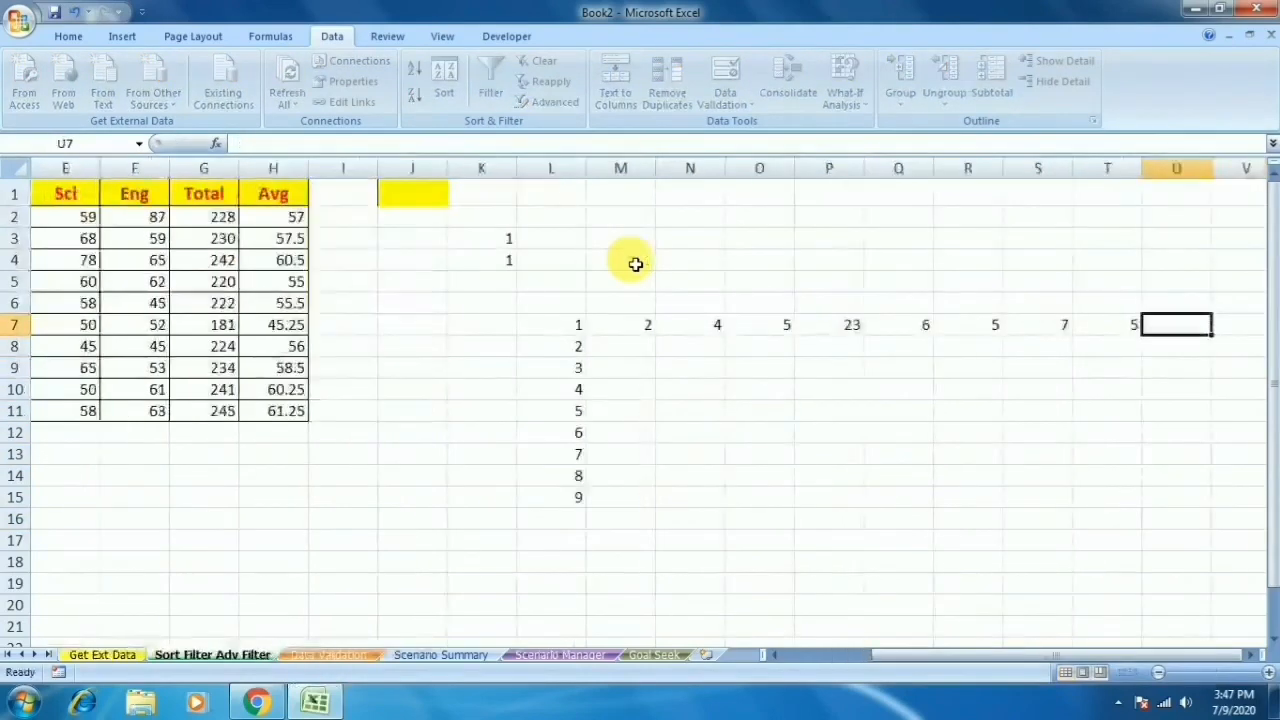
key(Left)
key(Left)
key(Left)
key(Left)
key(Left)
key(Left)
key(Left)
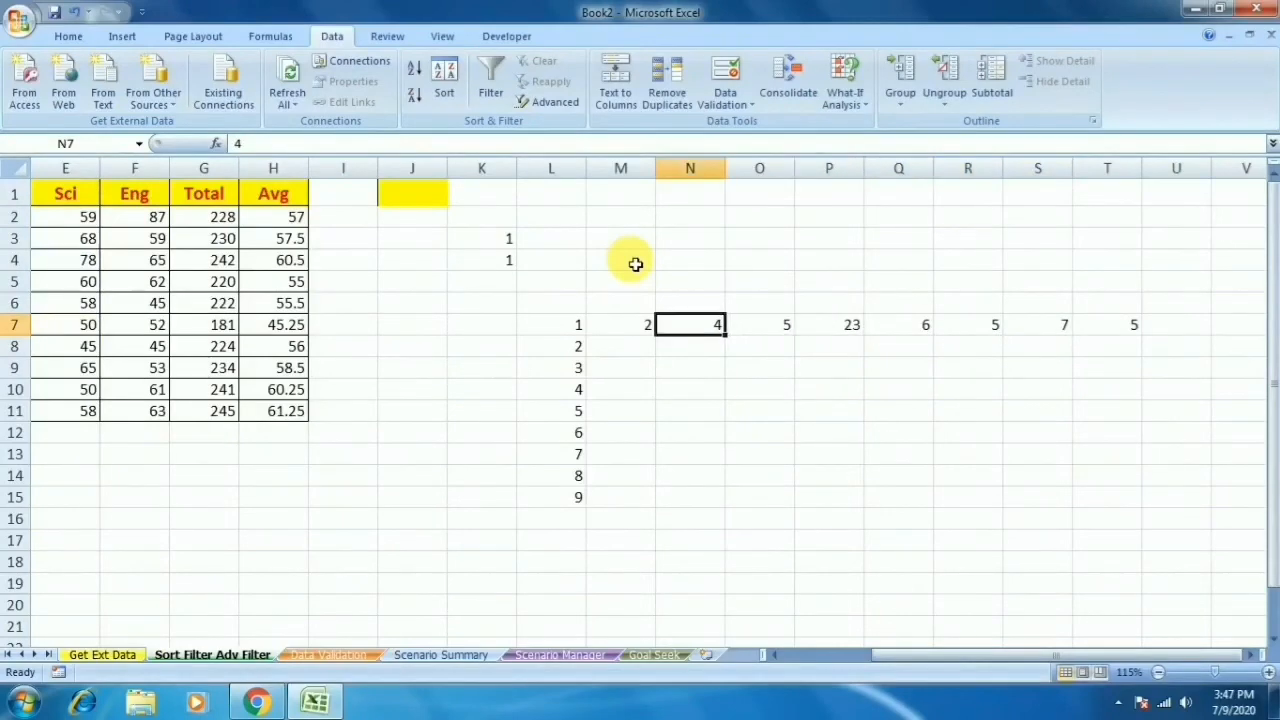
key(Right)
key(Right)
key(Right)
key(Left)
key(Left)
key(Left)
key(Right)
key(Right)
key(Down)
key(Left)
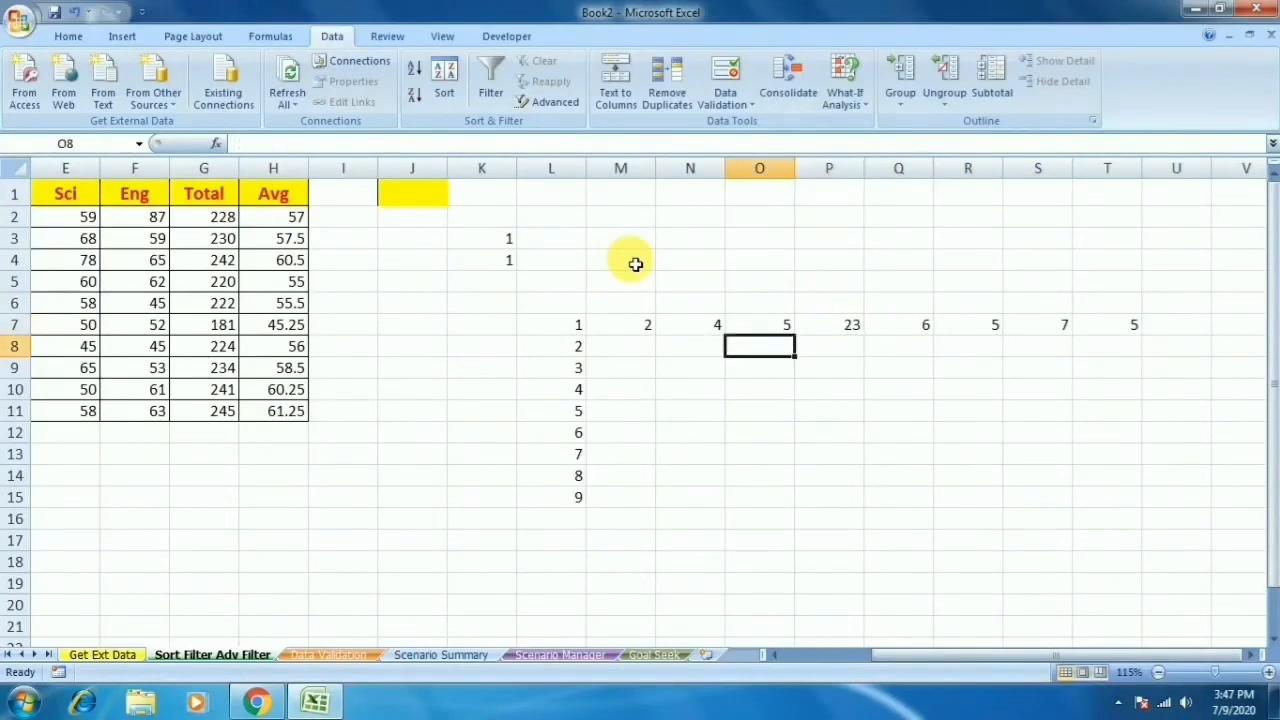
Step: Create a What-If Data Table over L7:T15 with K3 as row input cell and K4 as column input cell
key(Left)
key(Left)
key(Left)
key(Up)
key(shift+Right)
key(shift+Right)
key(shift+Right)
key(shift+Right)
key(shift+Right)
key(shift+Right)
key(shift+Right)
key(shift+Right)
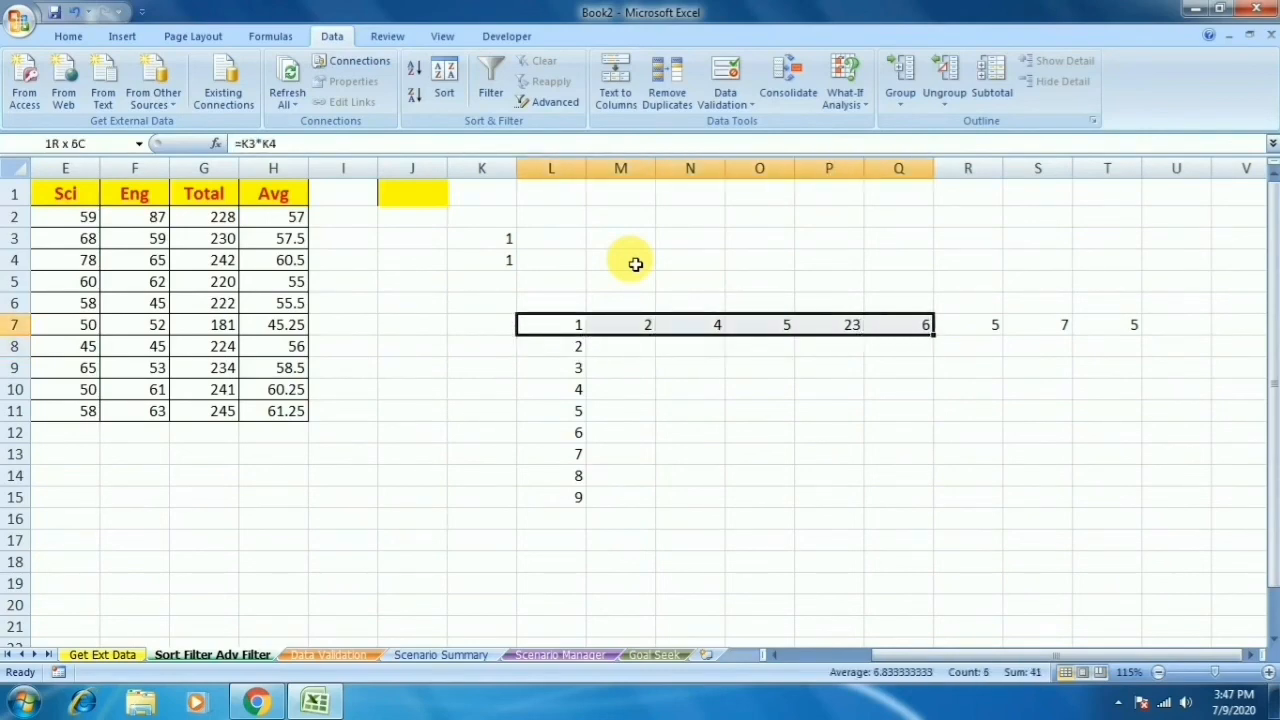
key(shift+Down)
key(shift+Down)
key(shift+Down)
key(shift+Down)
key(shift+Down)
key(shift+Down)
key(shift+Down)
key(shift+Down)
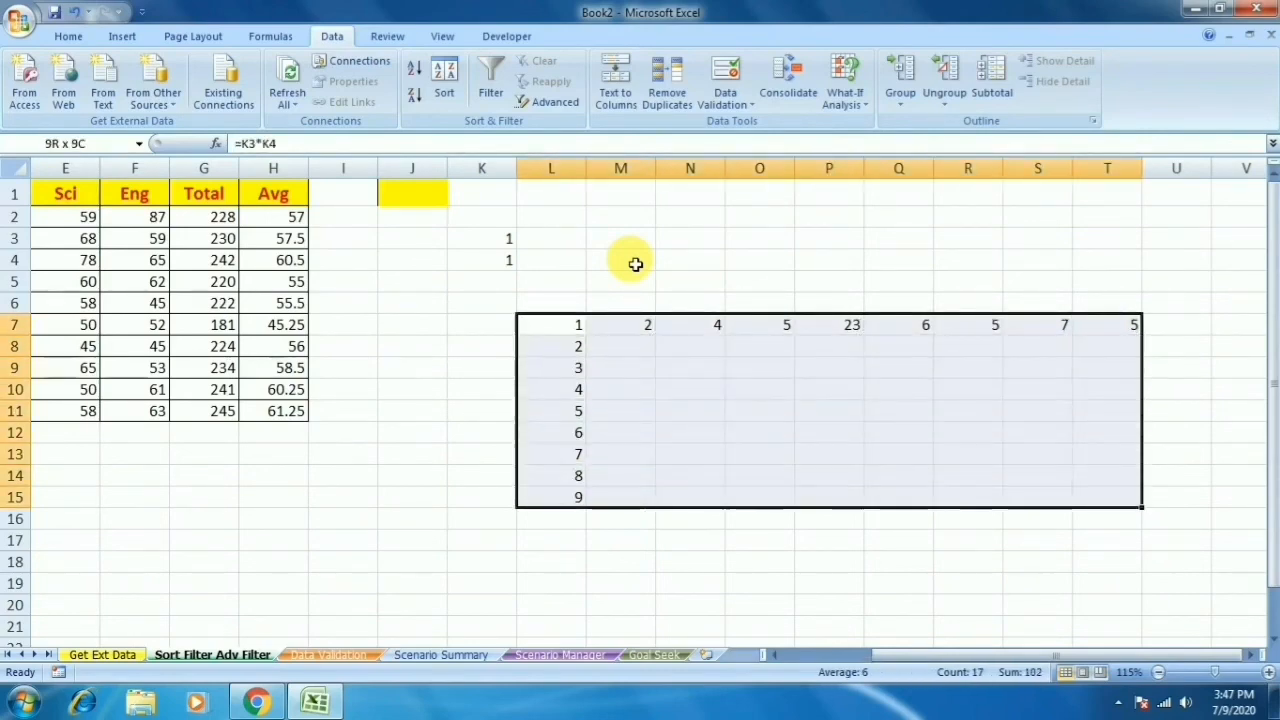
click(840, 114)
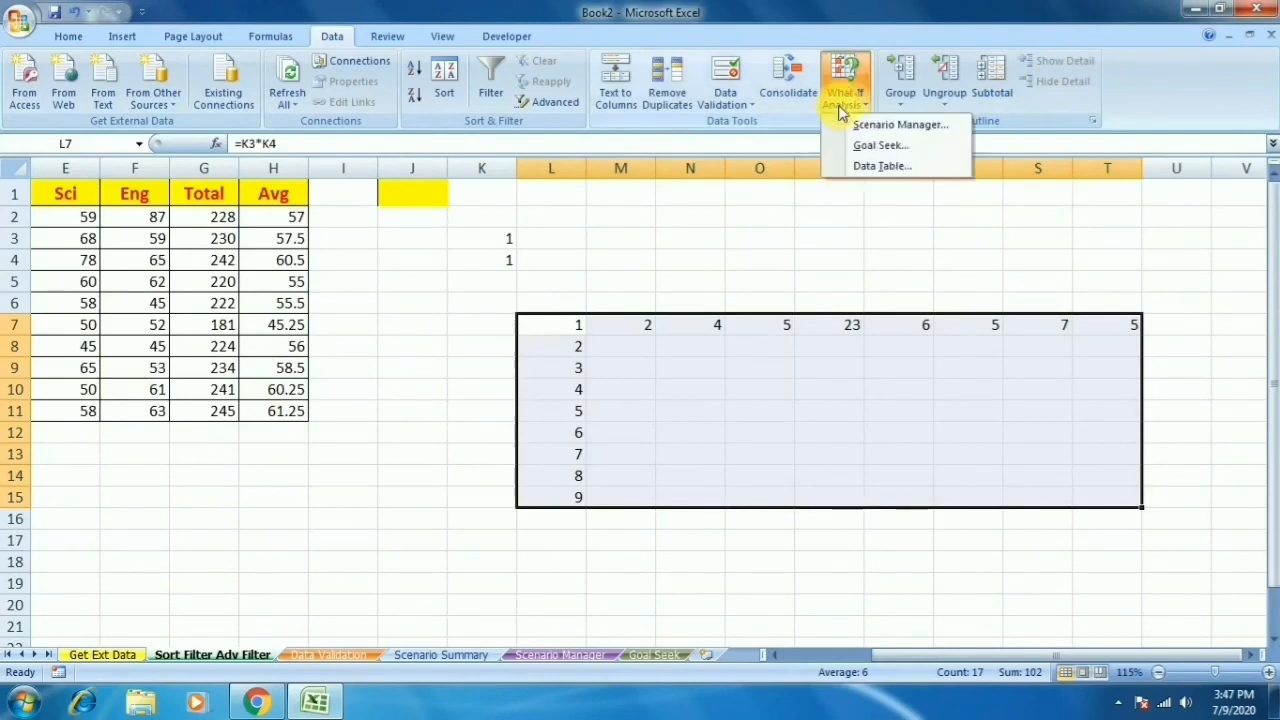
click(884, 167)
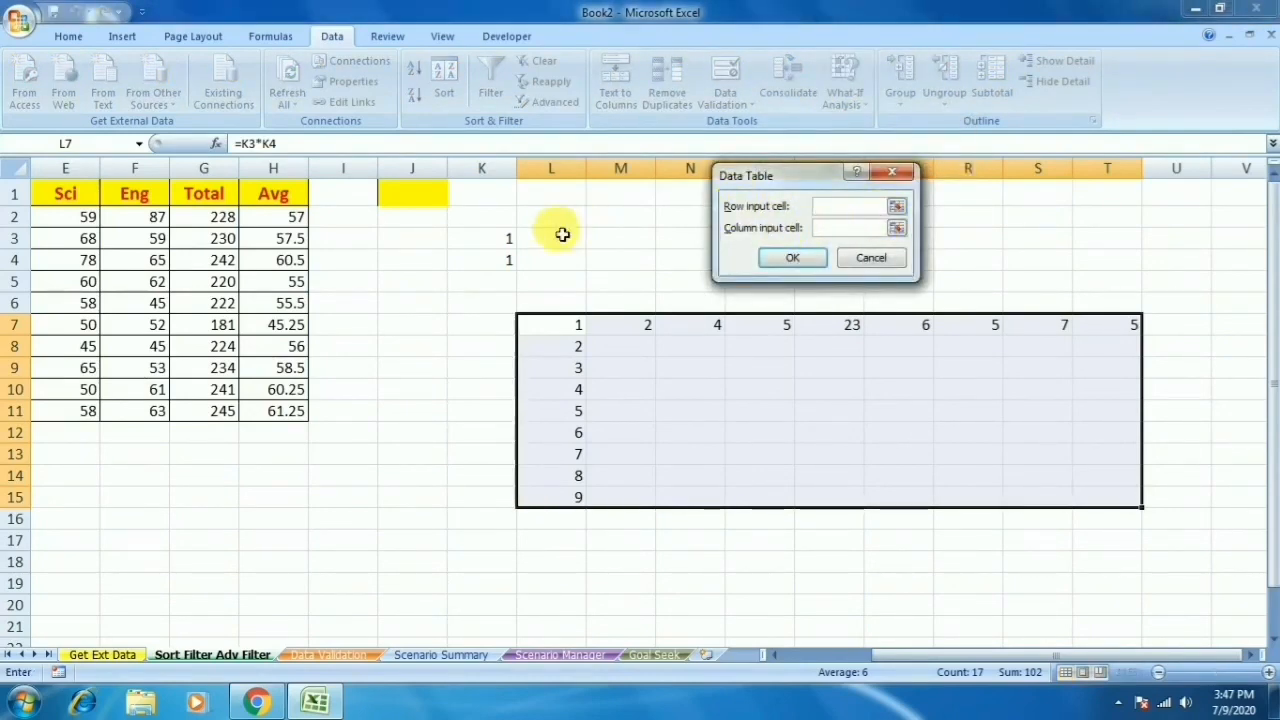
click(481, 238)
click(830, 226)
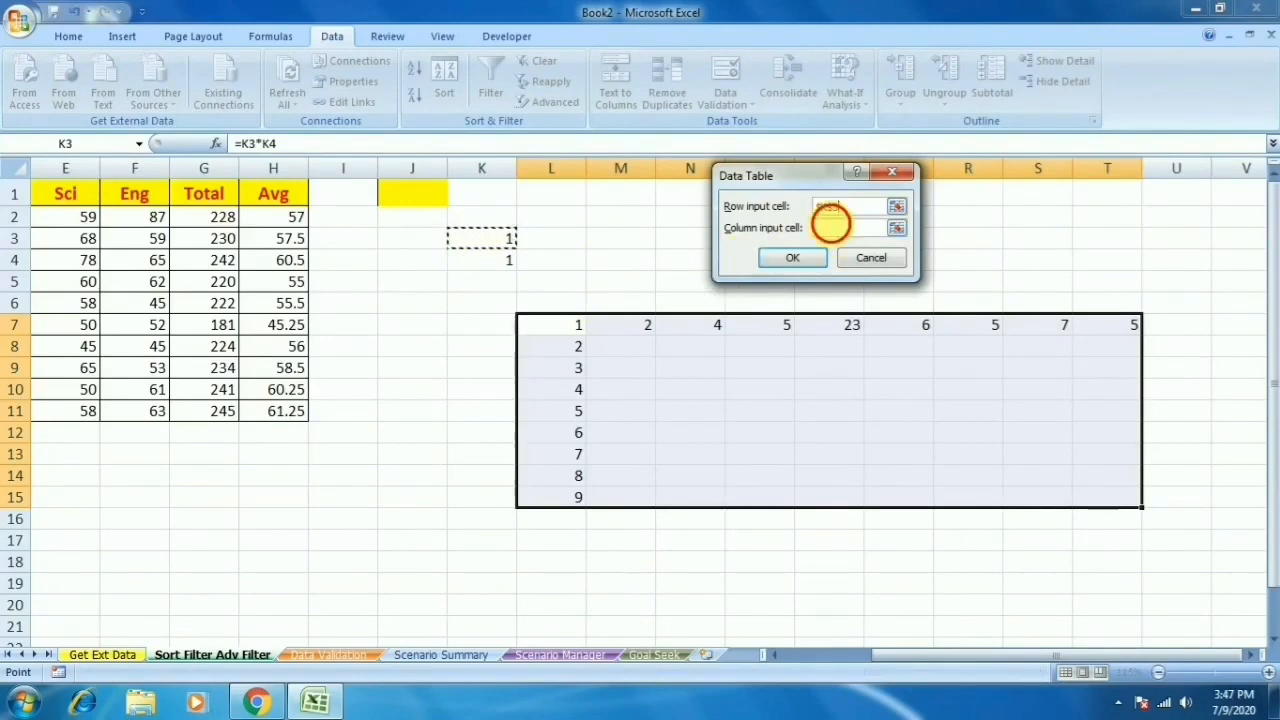
click(510, 261)
click(812, 260)
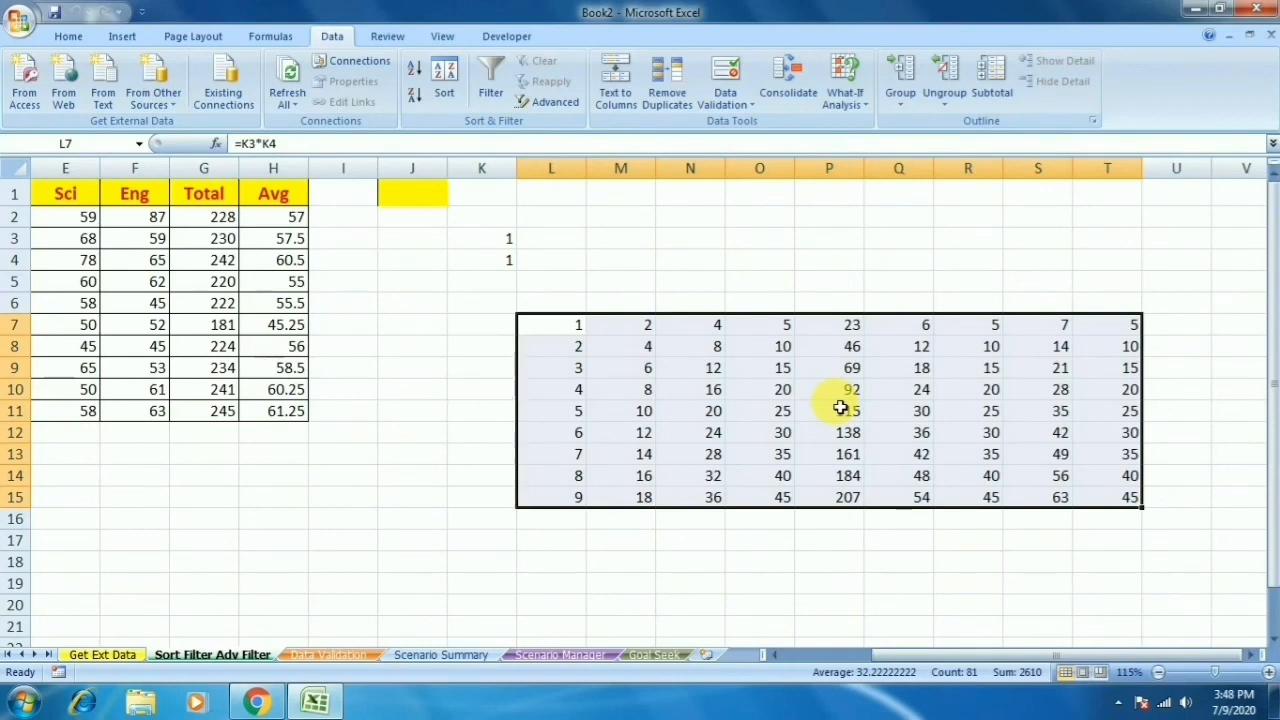
click(829, 260)
click(858, 108)
click(912, 215)
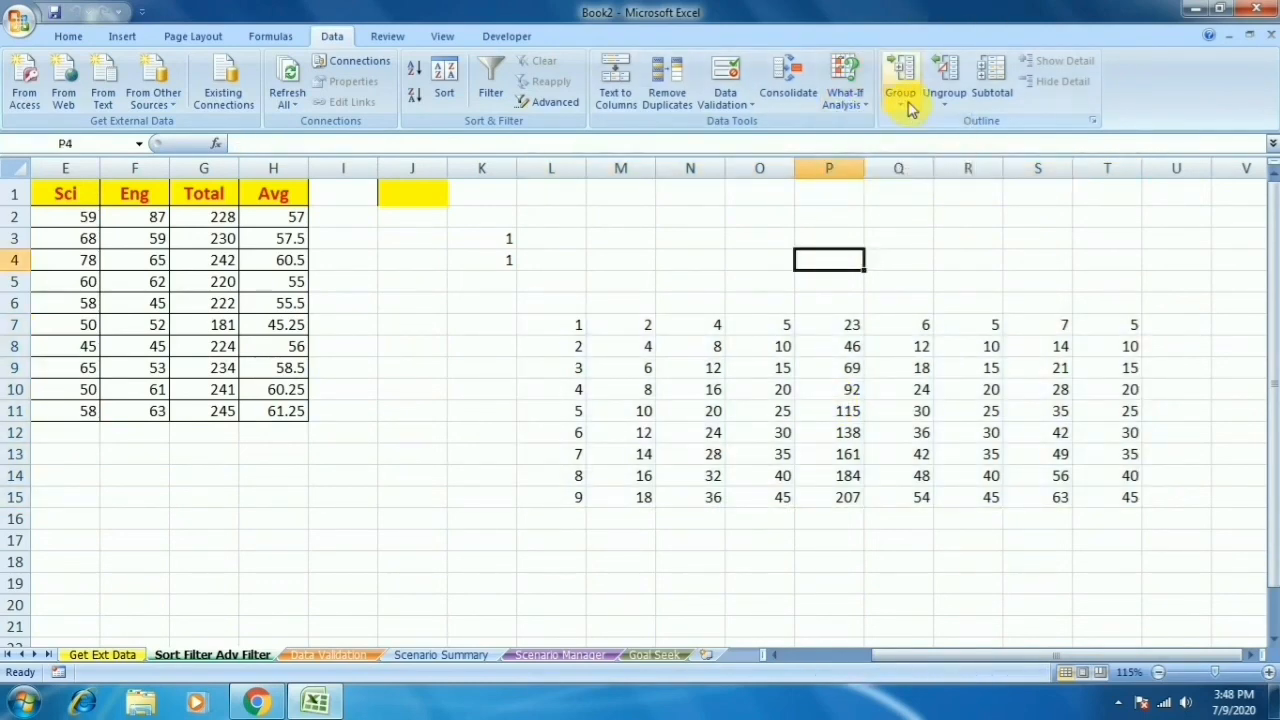
click(674, 470)
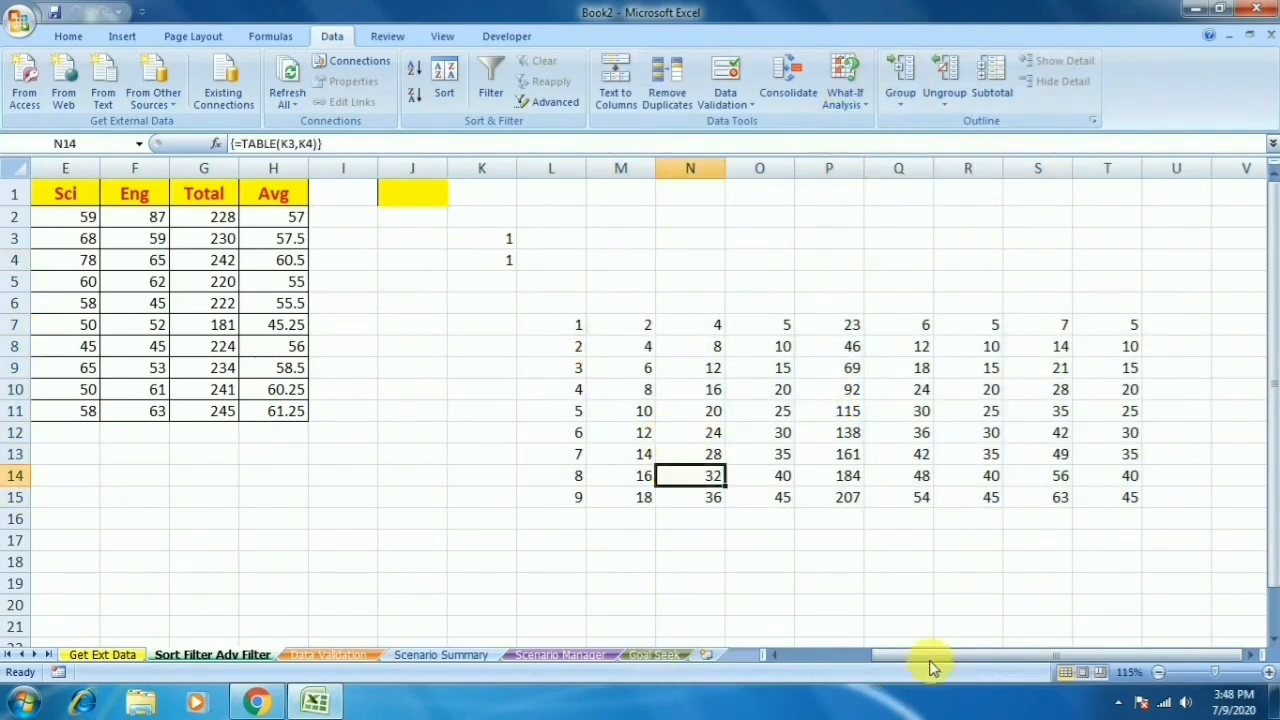
Step: Group the Hin to Eng mark columns C to F by columns, and collapse and re-expand the group
drag(929, 660, 858, 662)
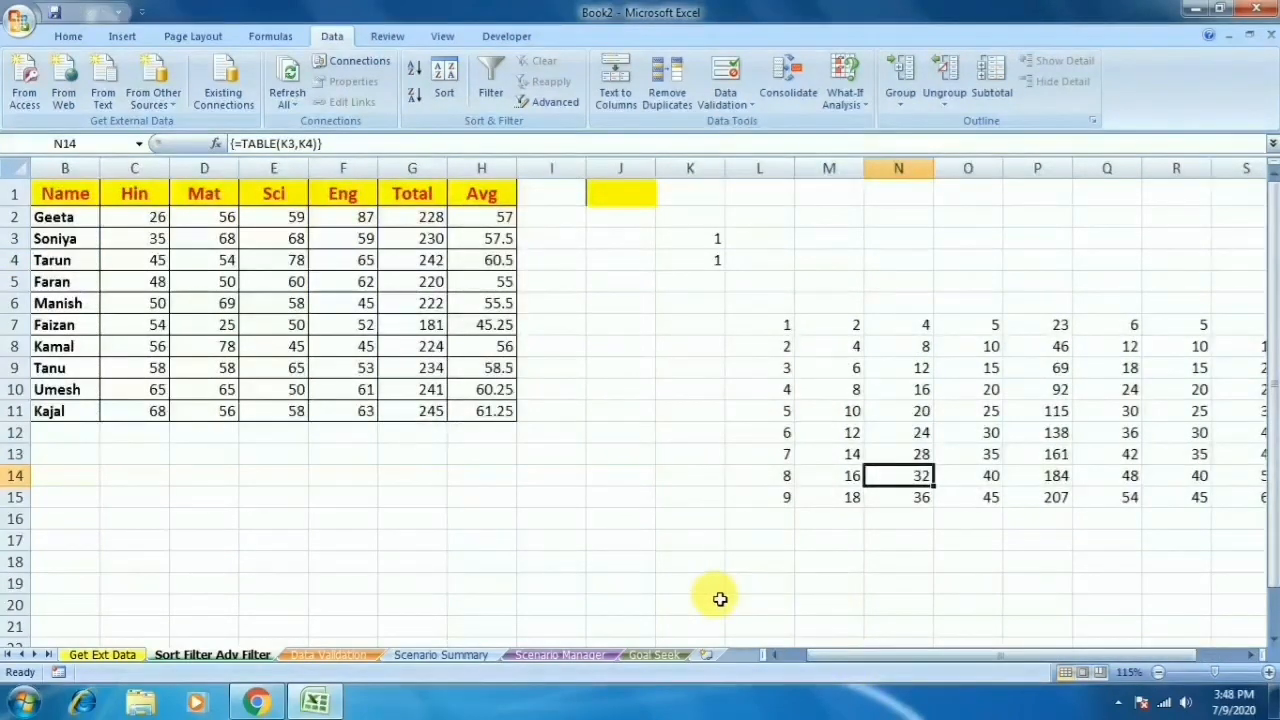
click(545, 500)
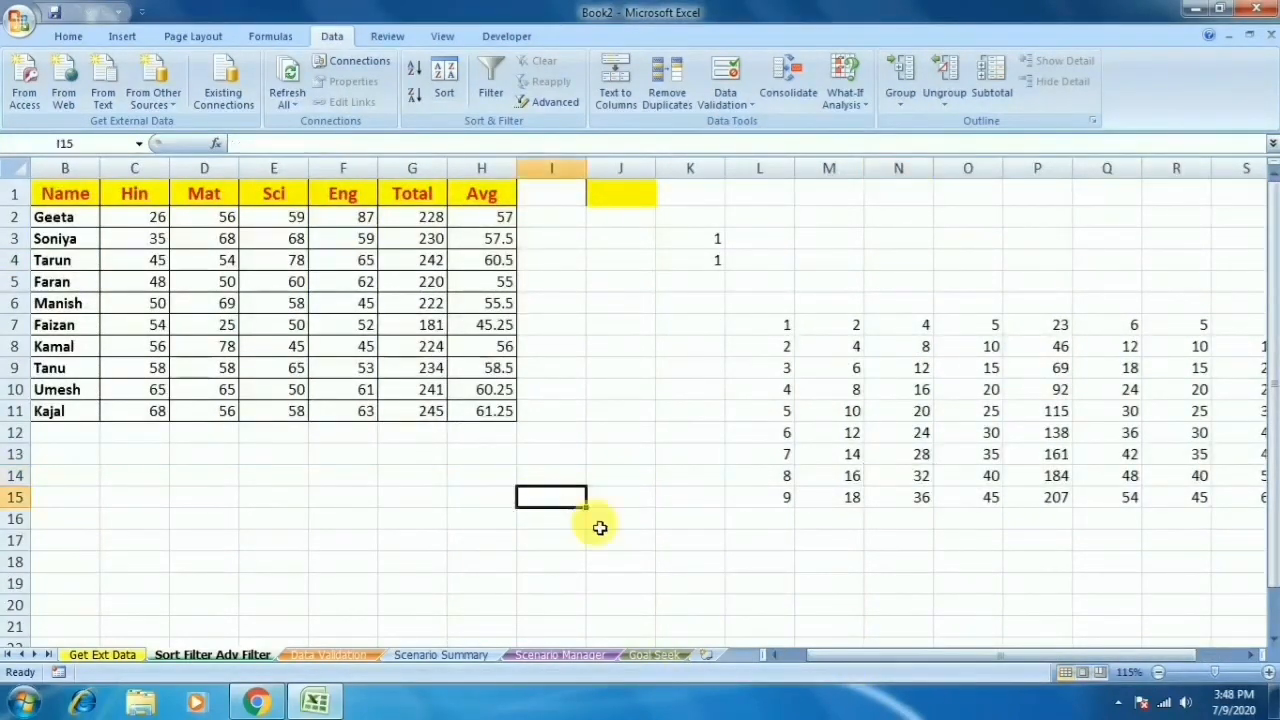
click(60, 195)
drag(137, 194, 343, 410)
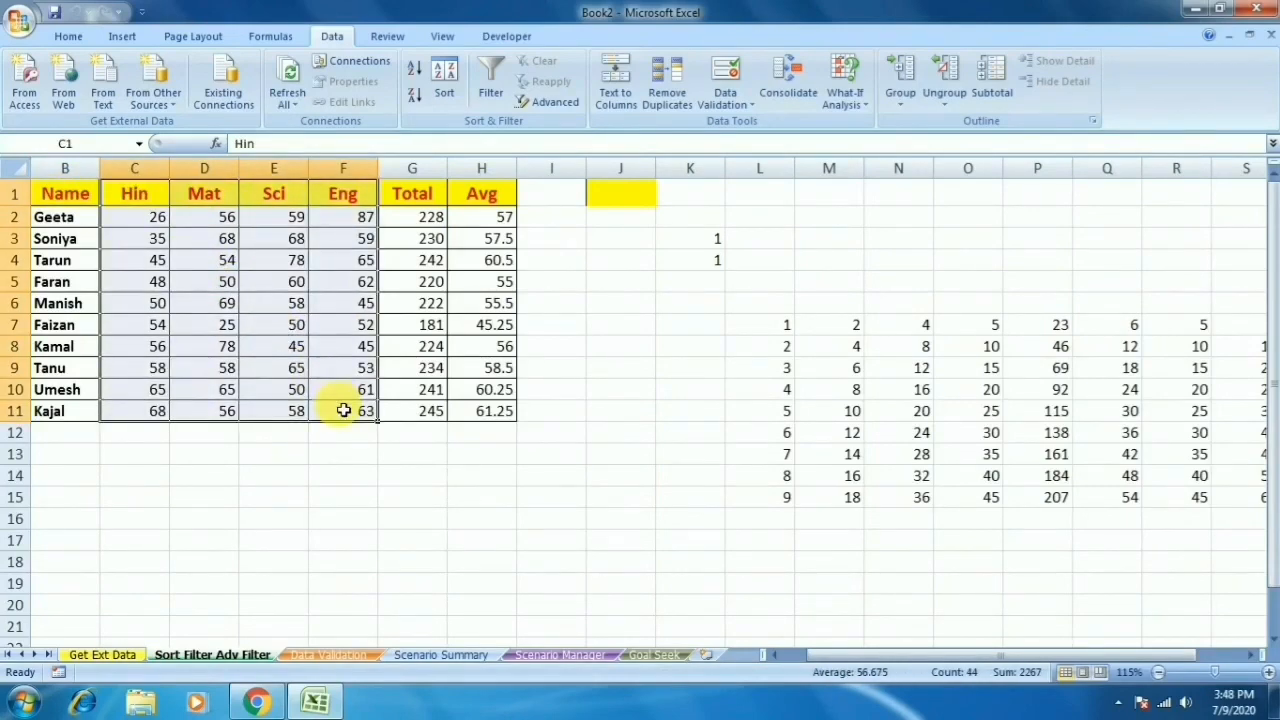
click(900, 95)
click(930, 125)
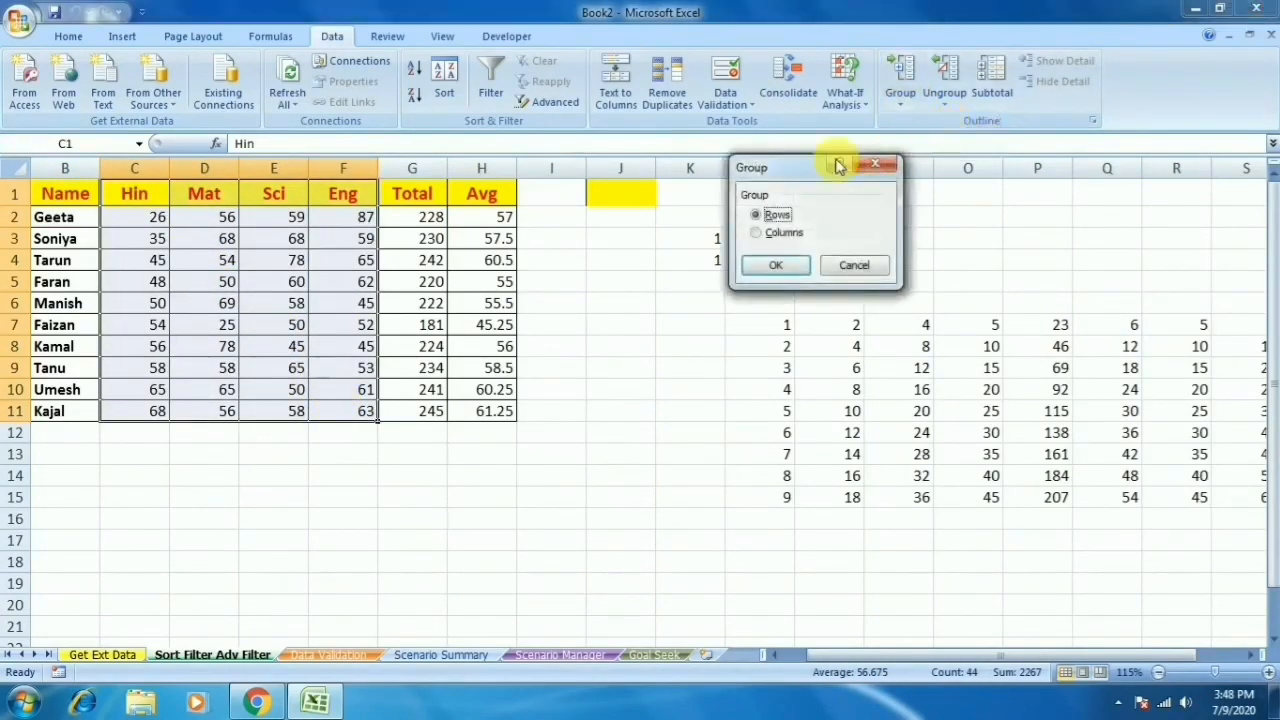
click(757, 233)
click(760, 266)
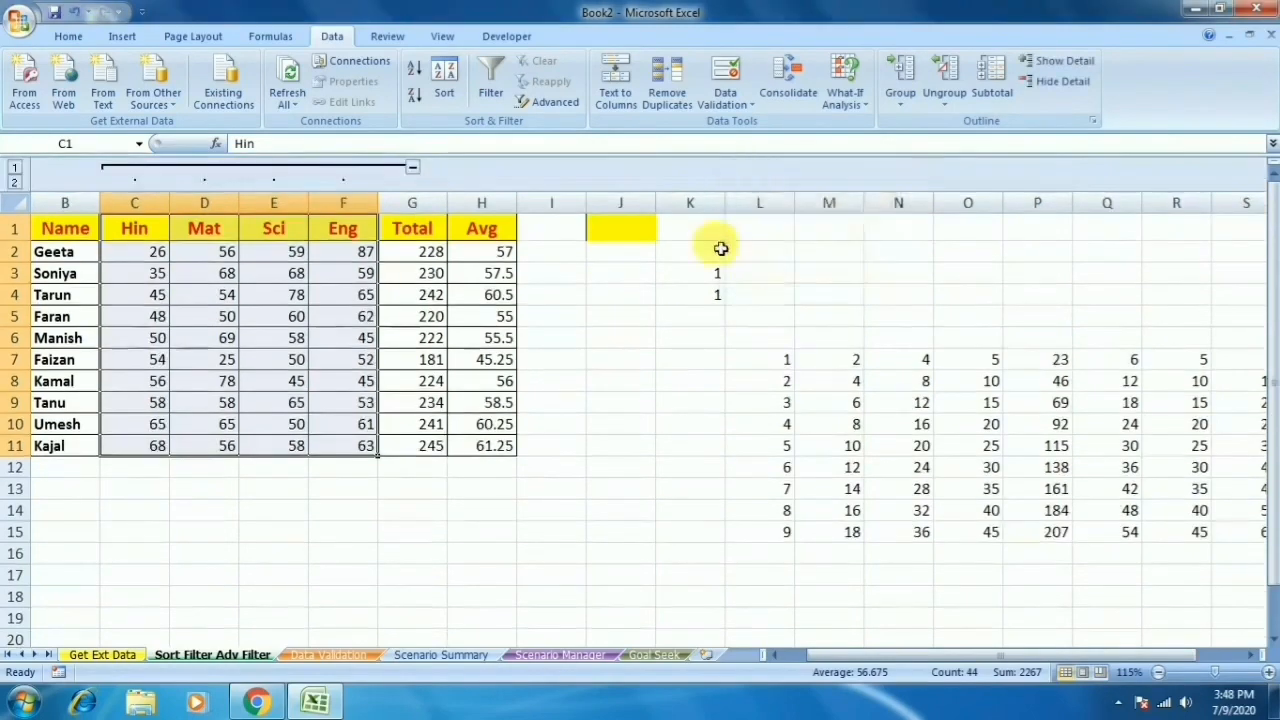
click(414, 172)
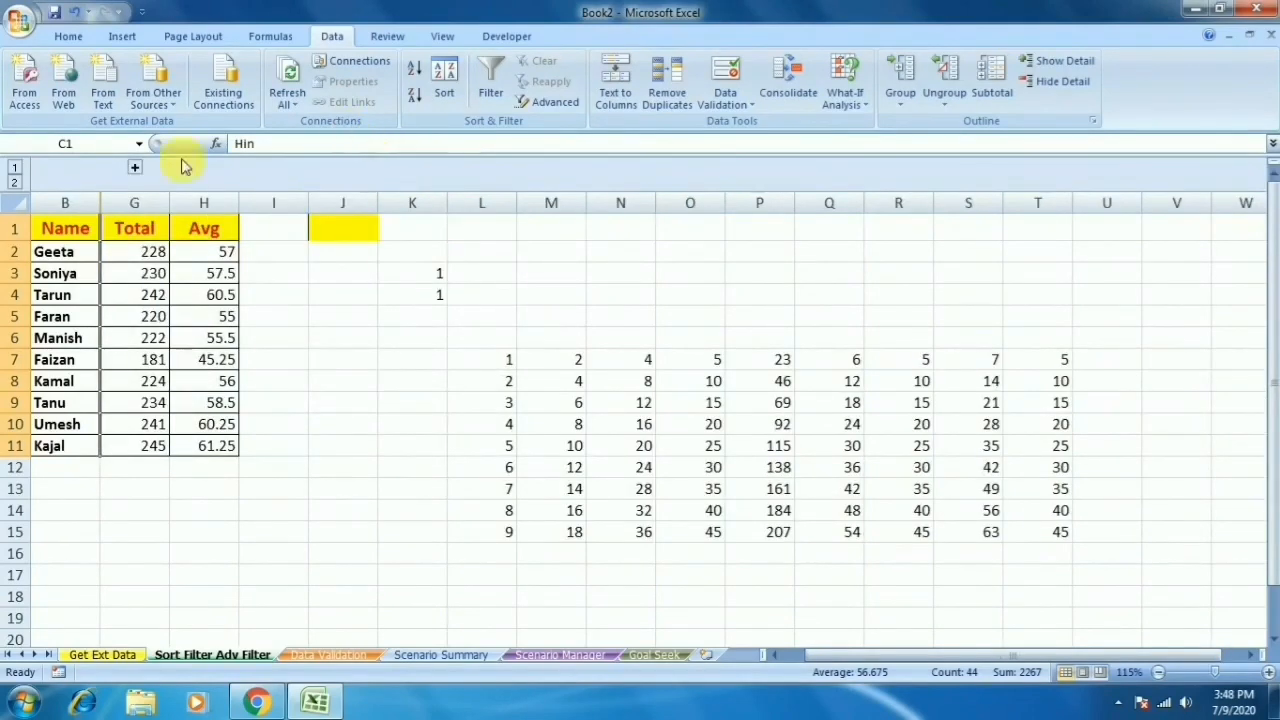
click(135, 168)
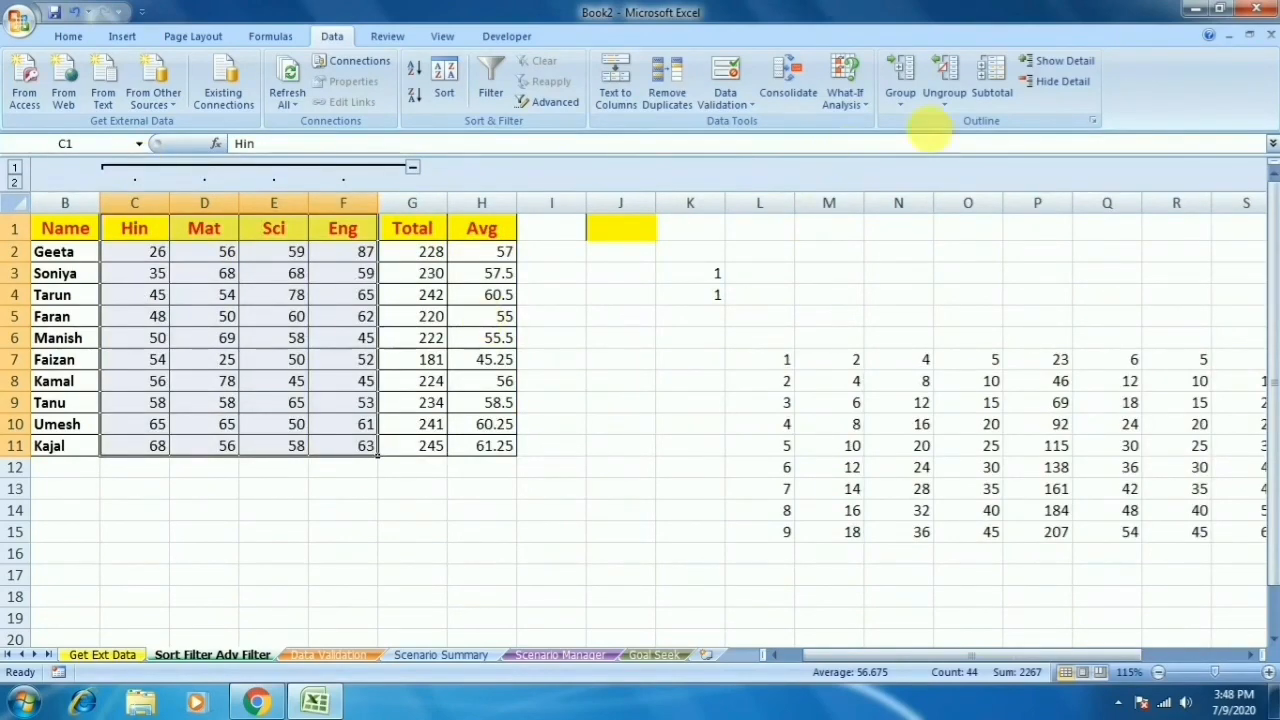
Step: Ungroup the Hin to Eng mark columns using the Columns option
click(944, 96)
click(987, 126)
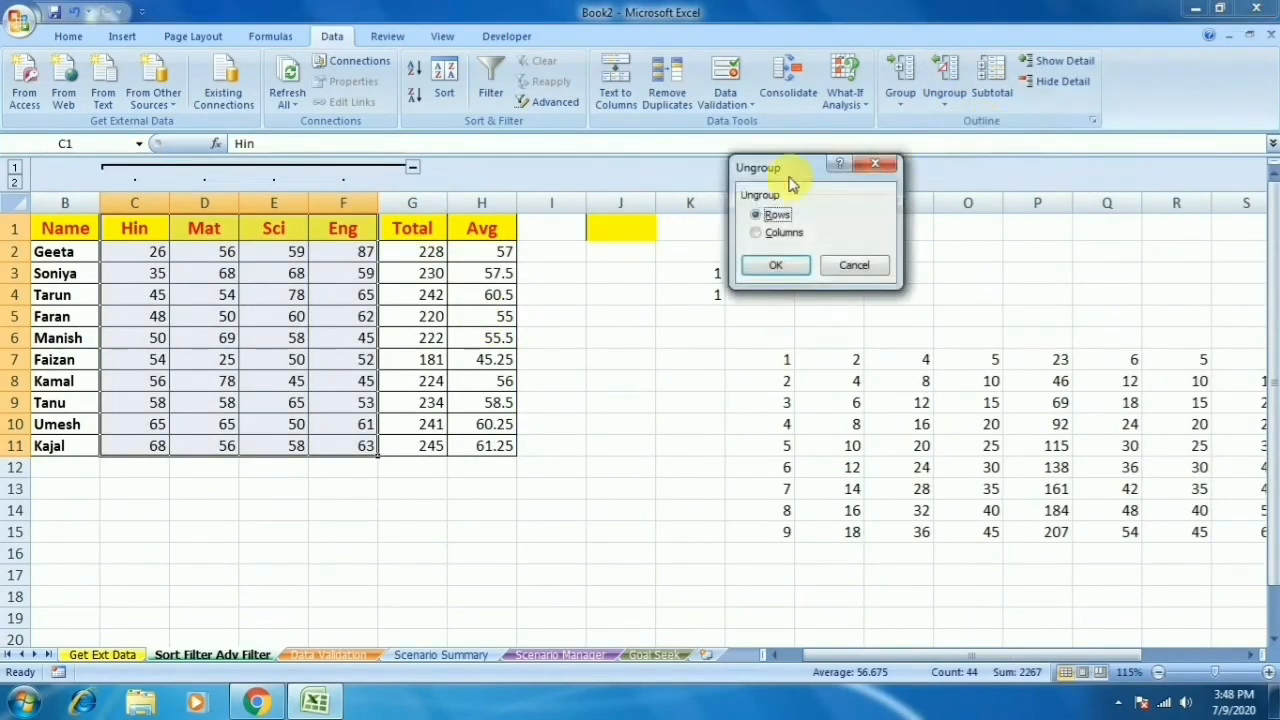
click(758, 232)
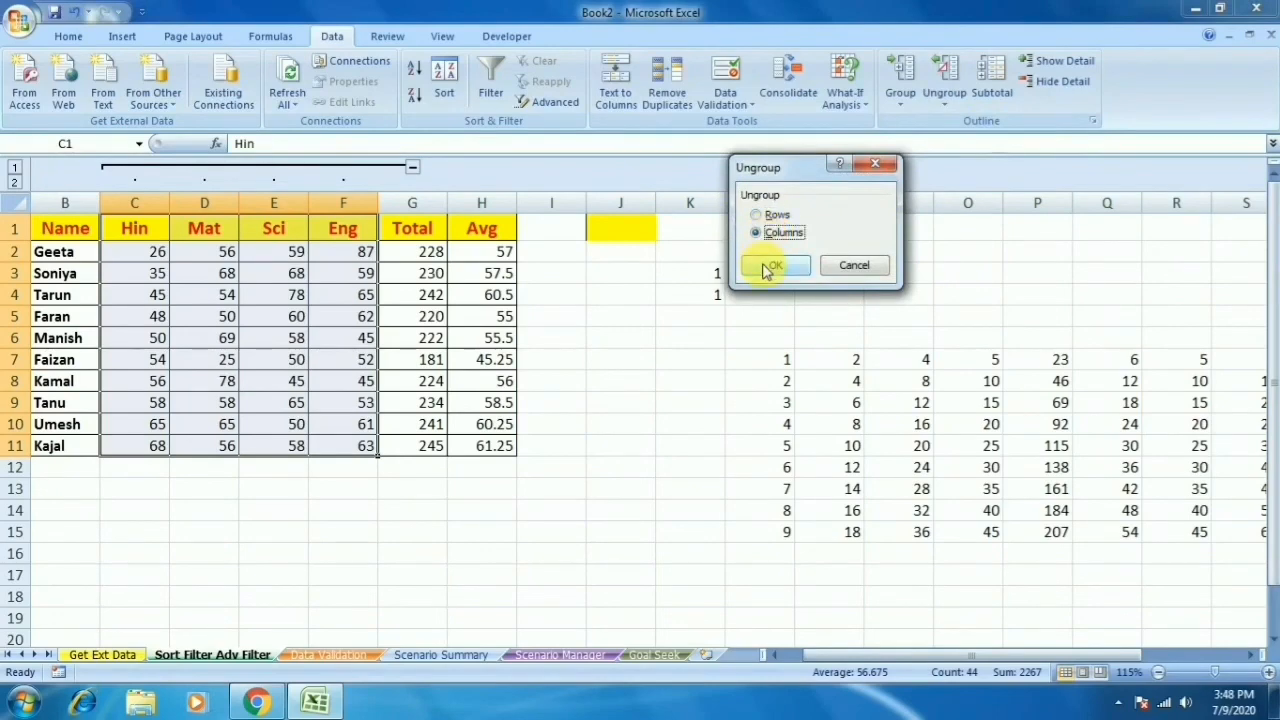
click(770, 267)
Step: On the Goal Seek sheet, add subtotals to the marks table using Sum on Avg at each change in S No
click(660, 654)
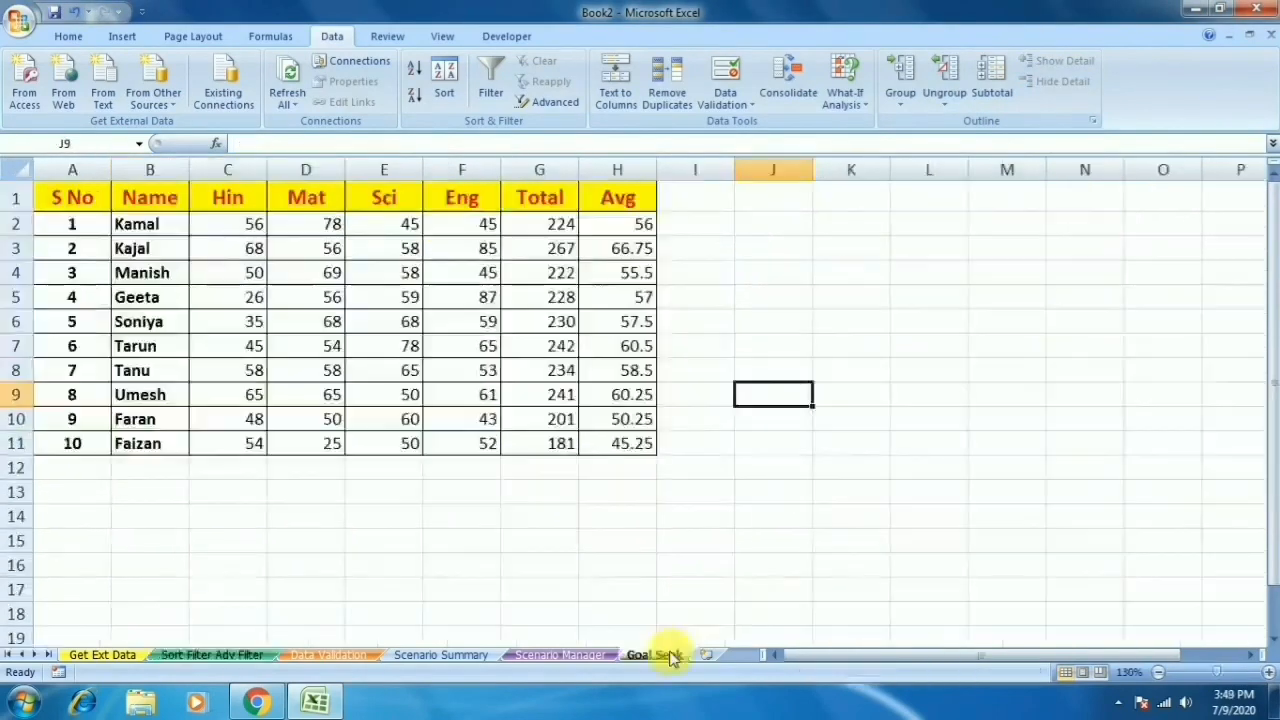
click(863, 449)
click(771, 300)
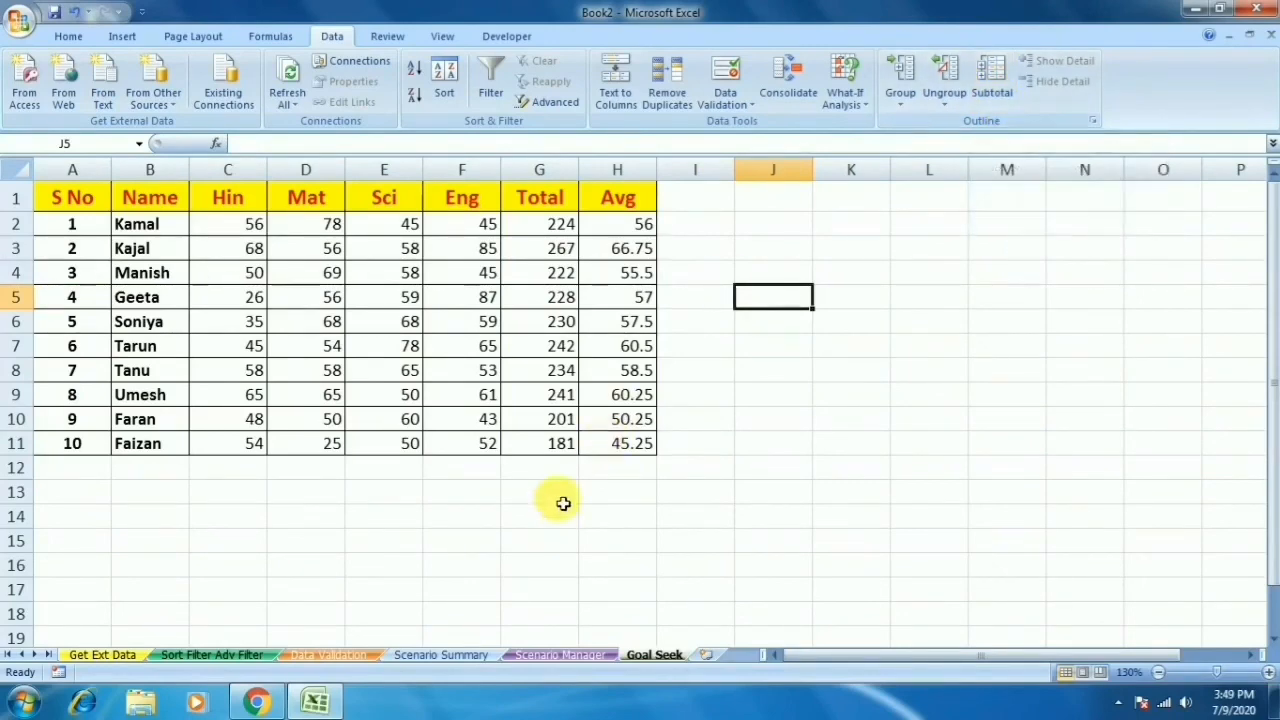
click(266, 474)
click(990, 76)
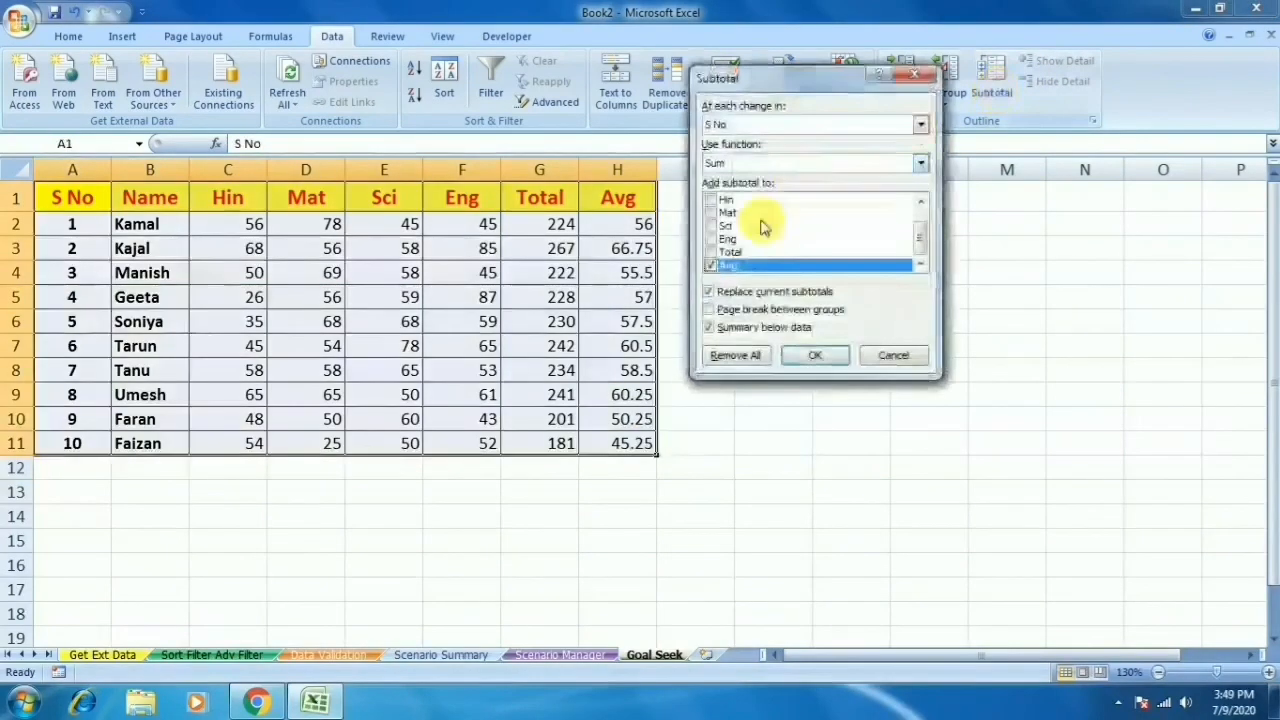
click(810, 356)
Step: Look through the subtotal rows and collapse the groups for S No 6, 8 and 10
scroll(288, 417, down, 4)
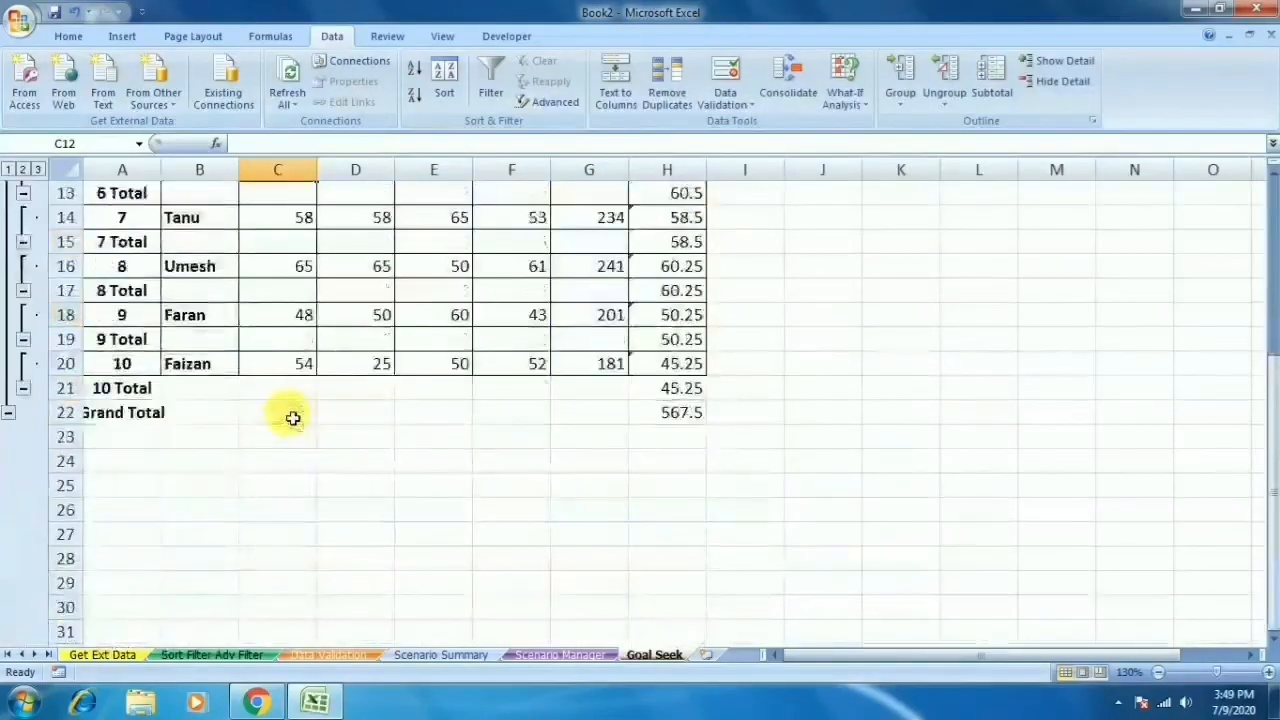
scroll(290, 416, up, 4)
scroll(397, 354, down, 2)
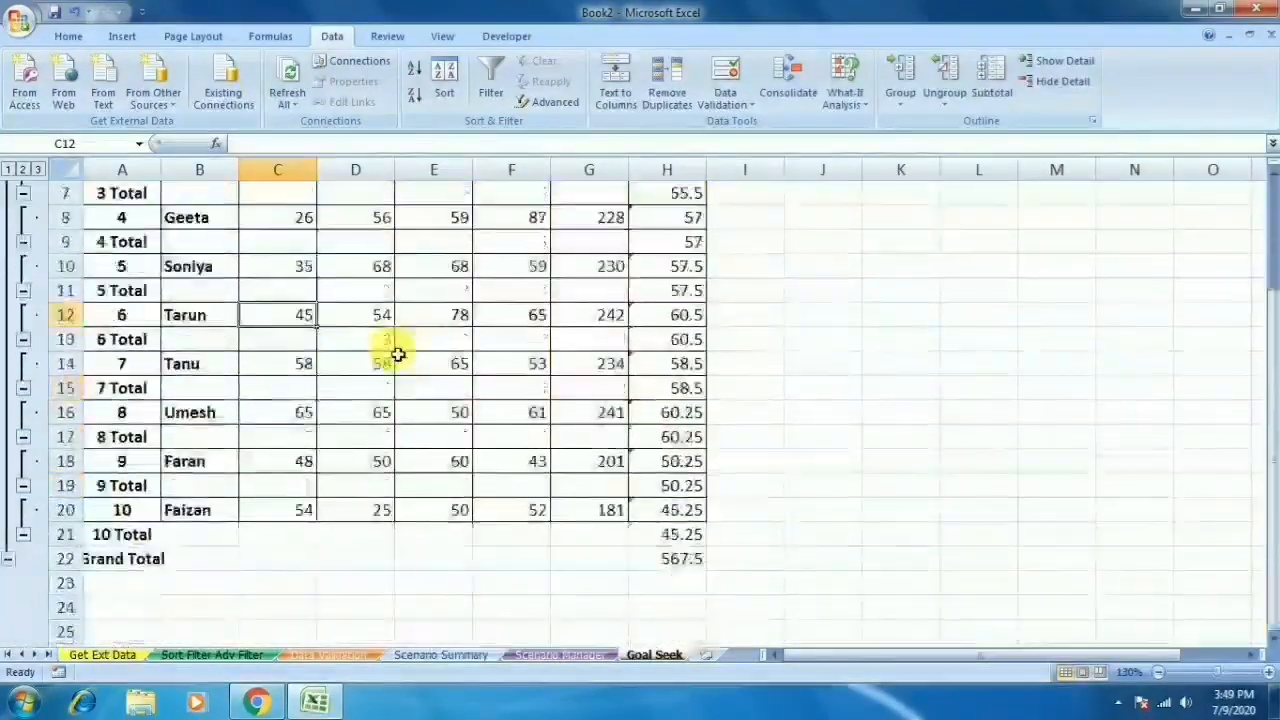
scroll(398, 354, down, 2)
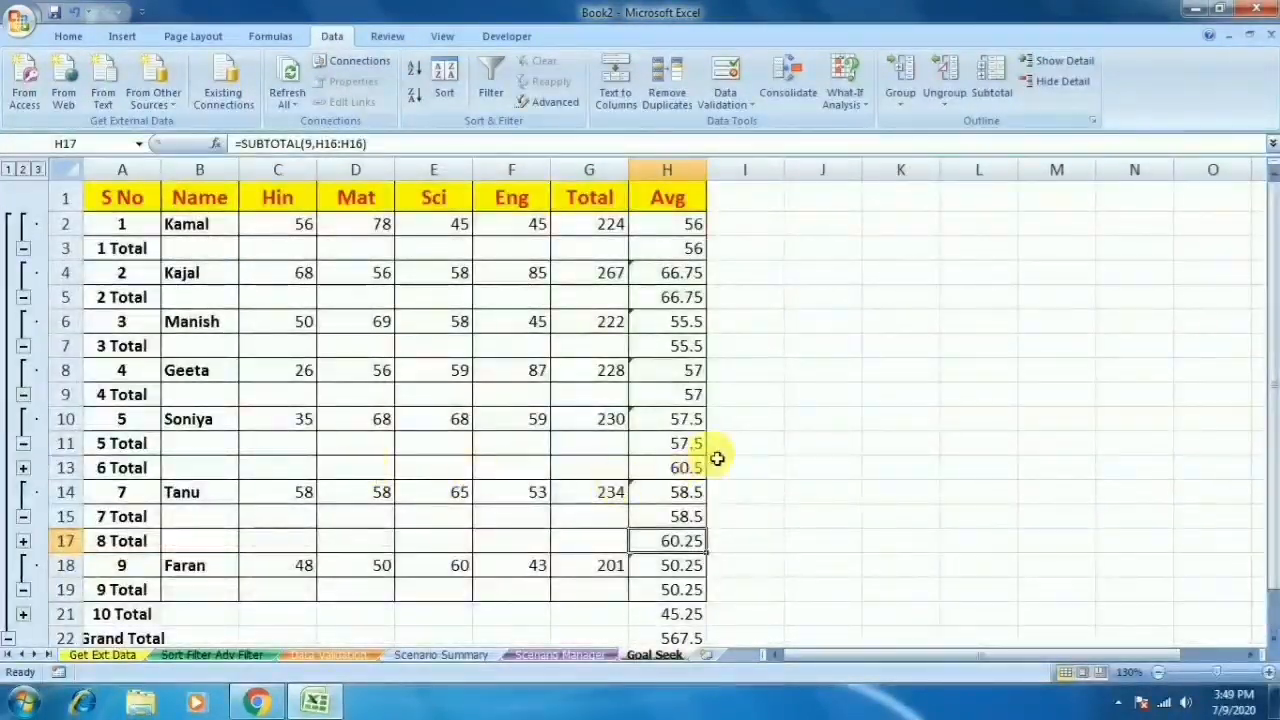
click(740, 444)
click(950, 491)
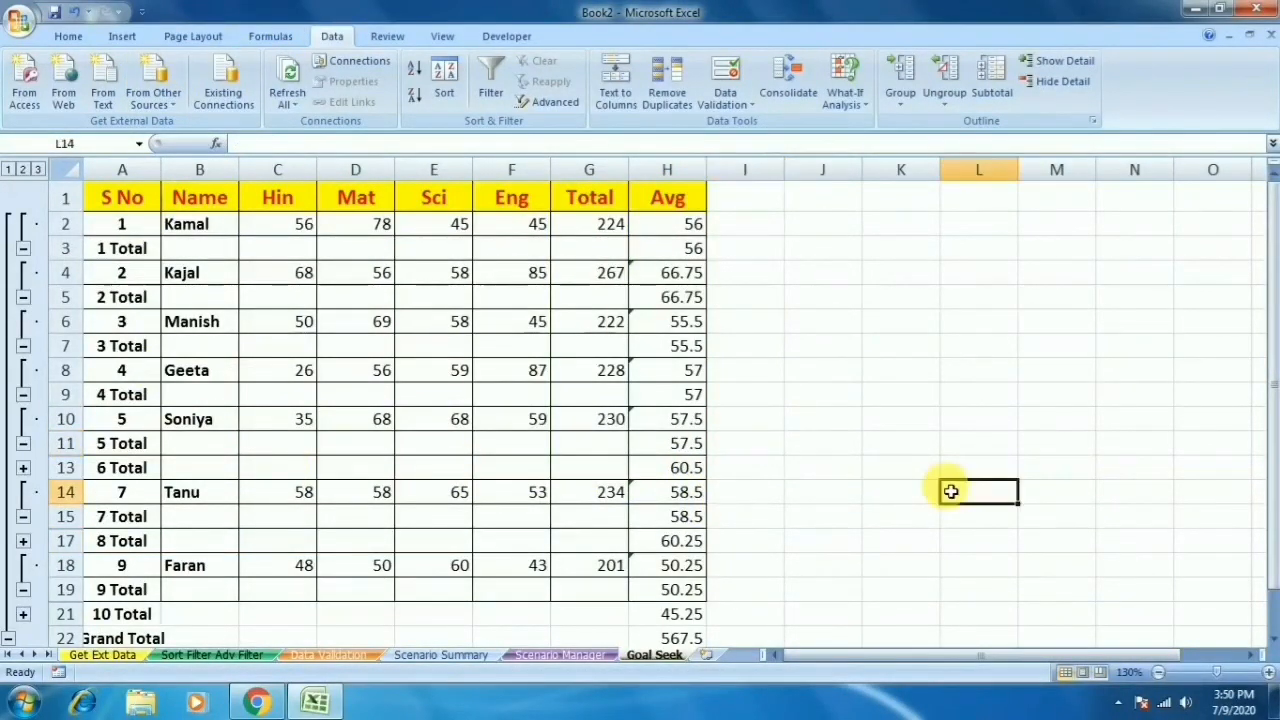